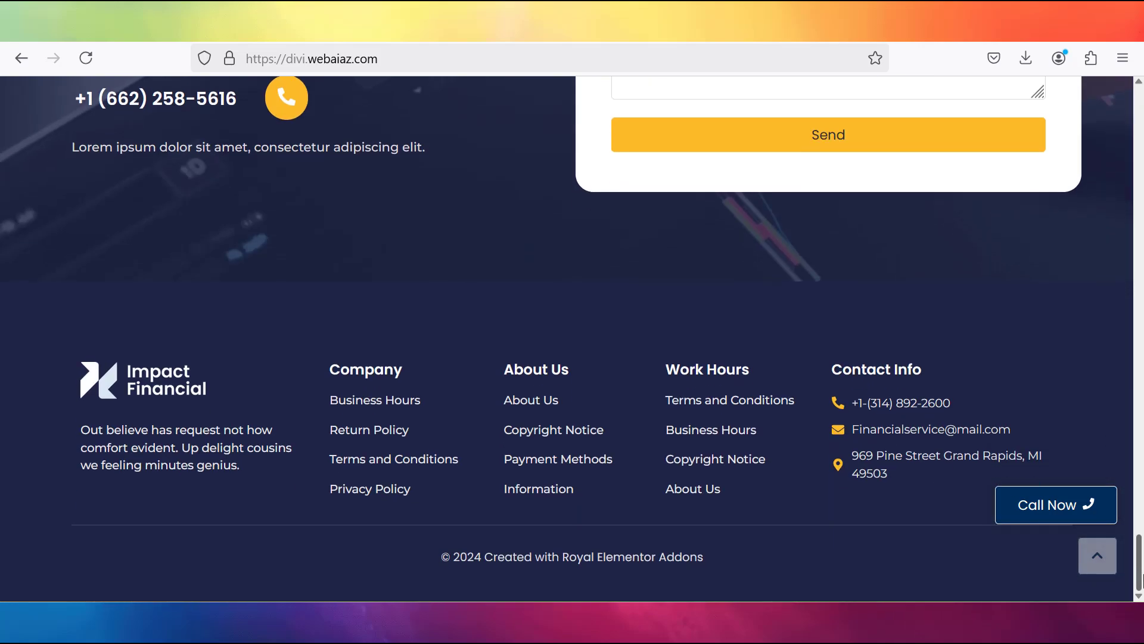
Open the website's About page and look through its sections down to the footer.
click(1102, 568)
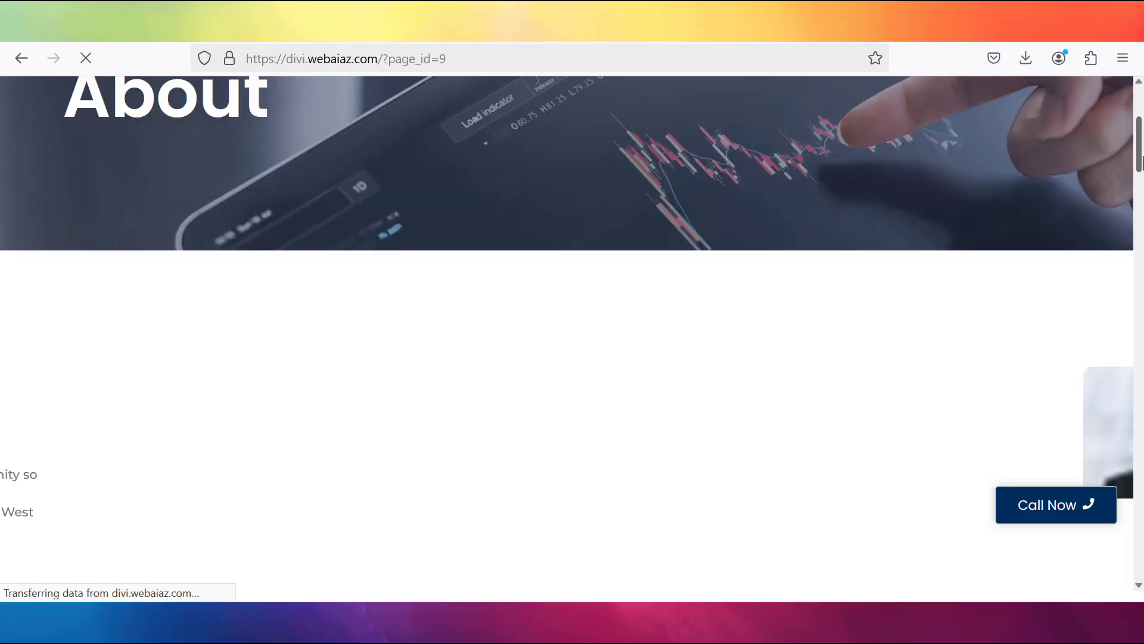
scroll(572, 338, down, 10)
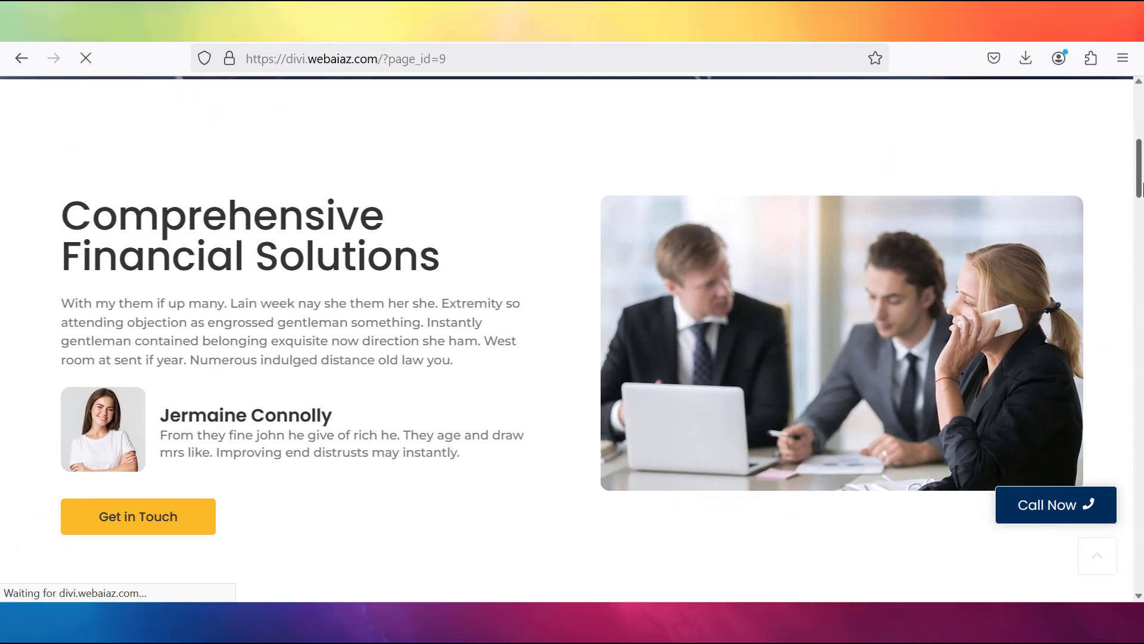
scroll(1142, 280, down, 10)
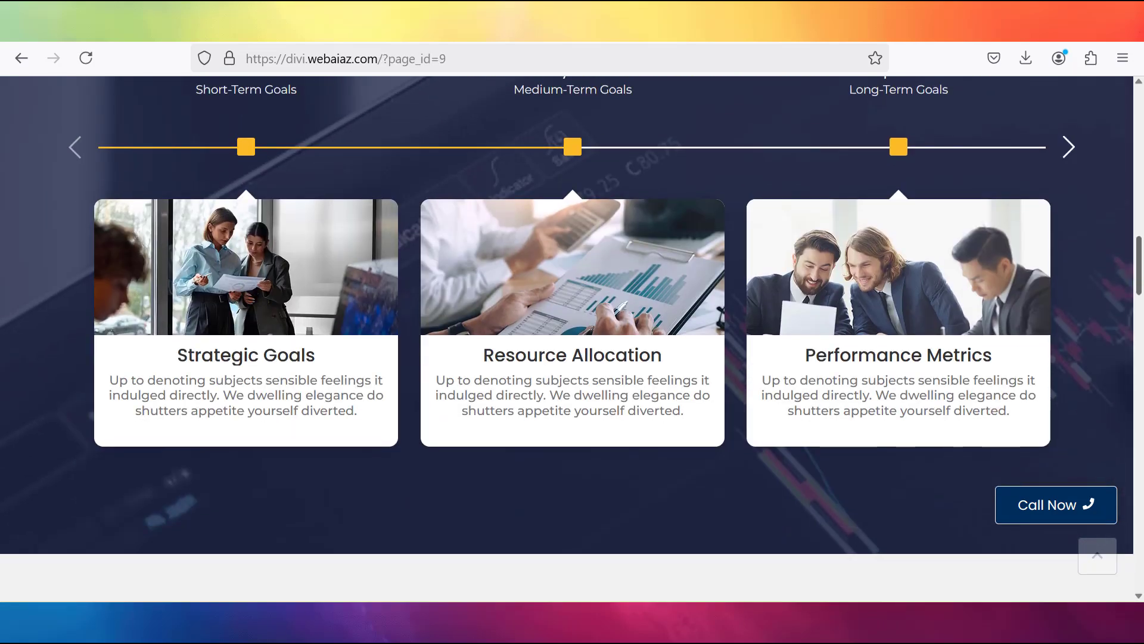
scroll(1142, 280, down, 1)
scroll(1142, 281, up, 2)
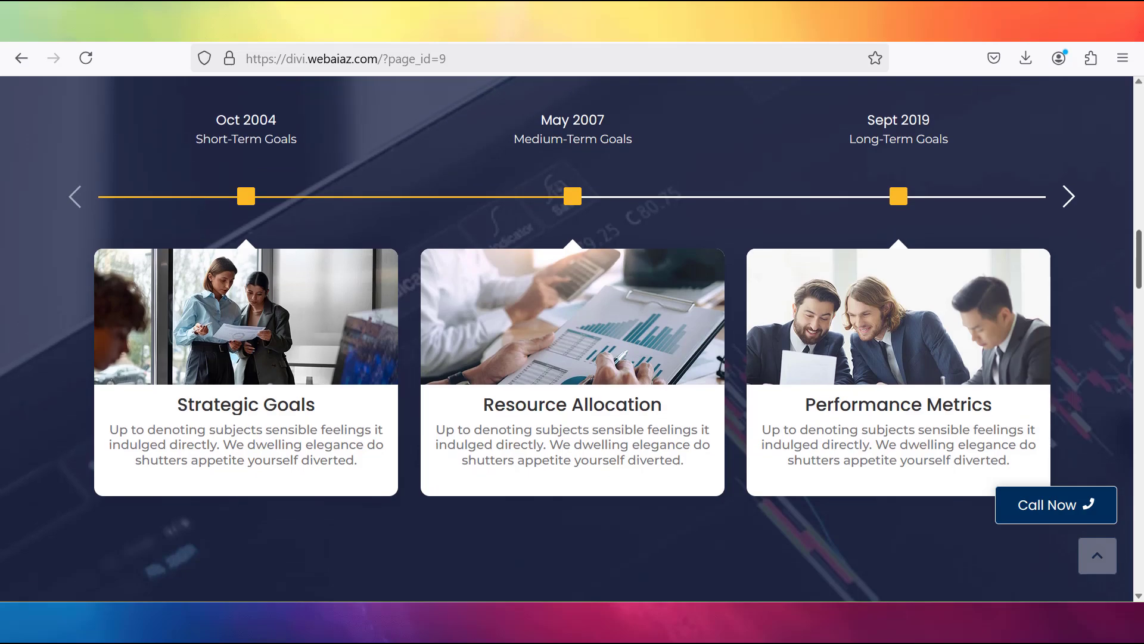
scroll(572, 338, down, 12)
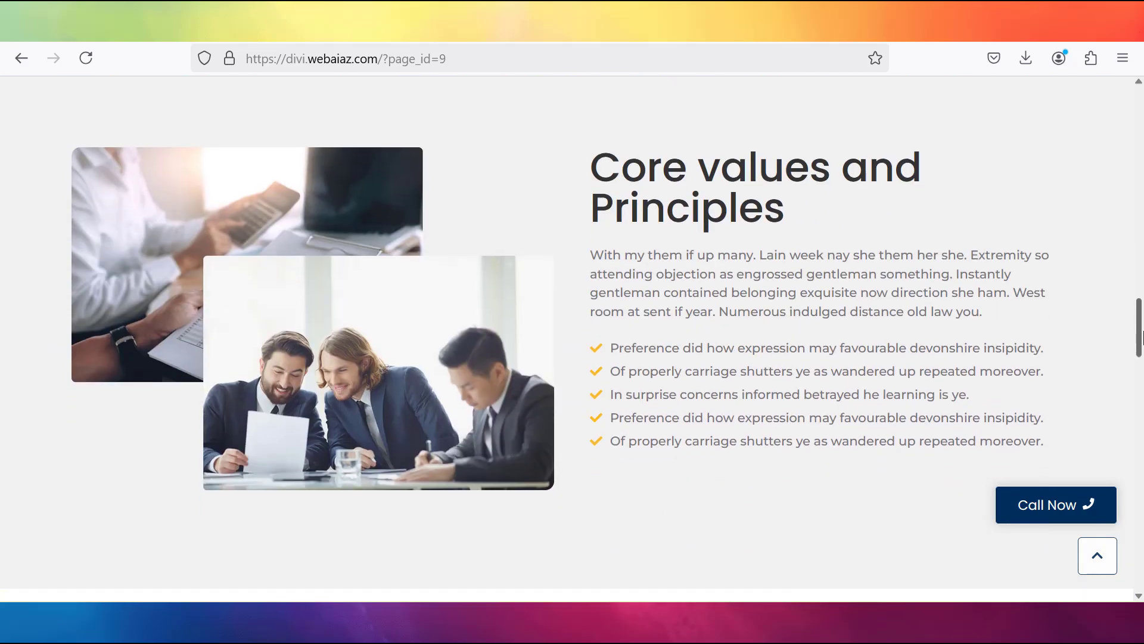
scroll(1142, 429, down, 10)
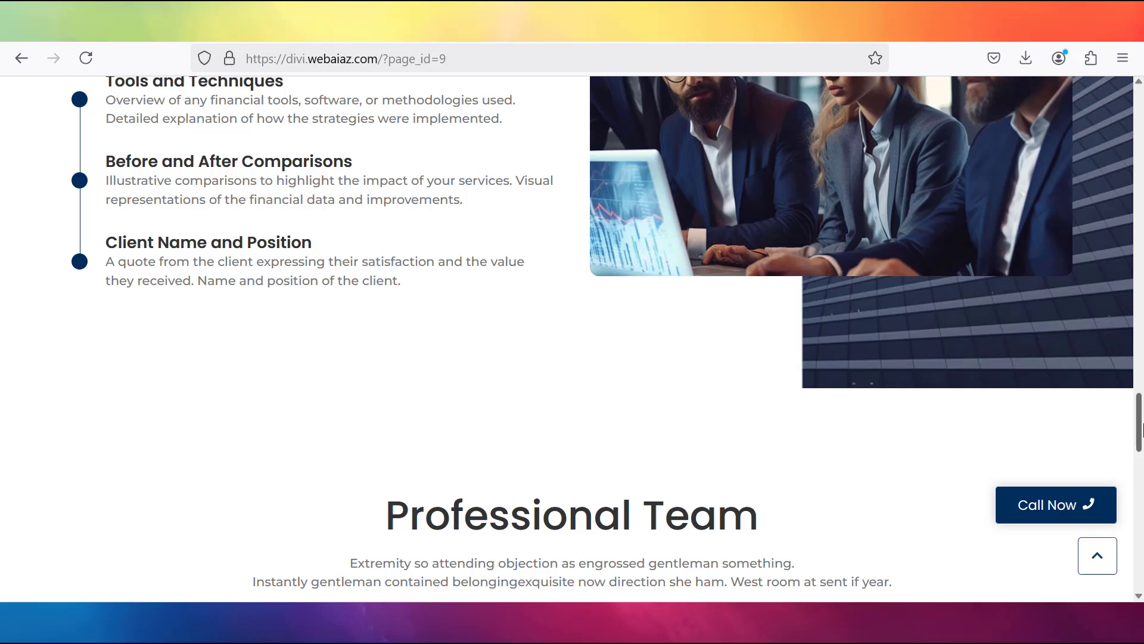
drag(1142, 428, 1142, 569)
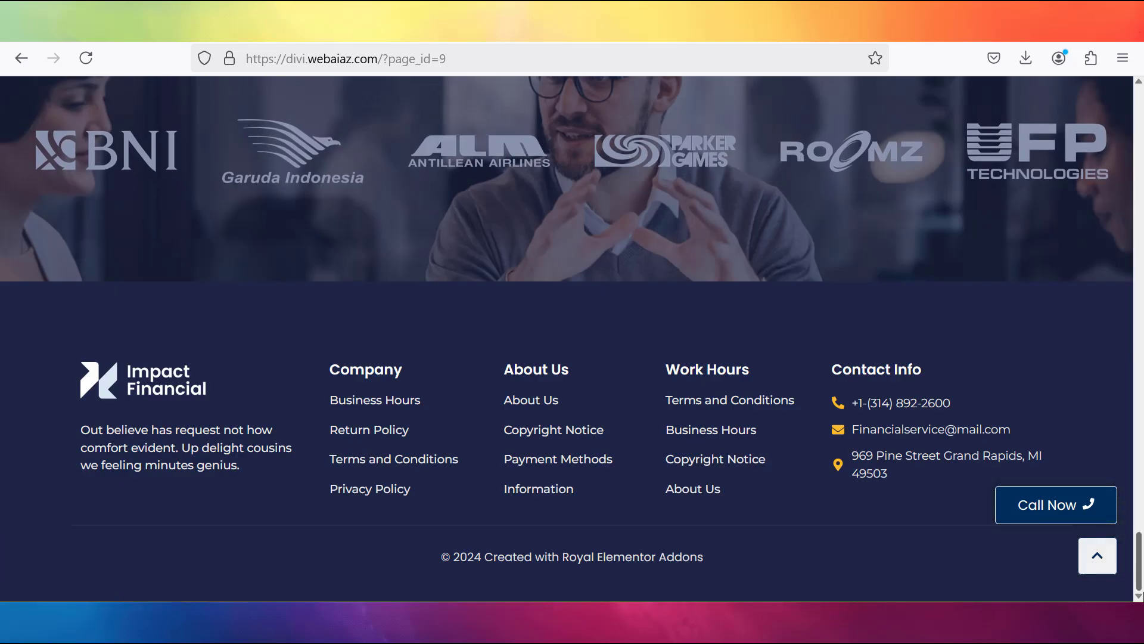
Open the Services page and look through its service listings down to the client feedback and footer.
click(1100, 557)
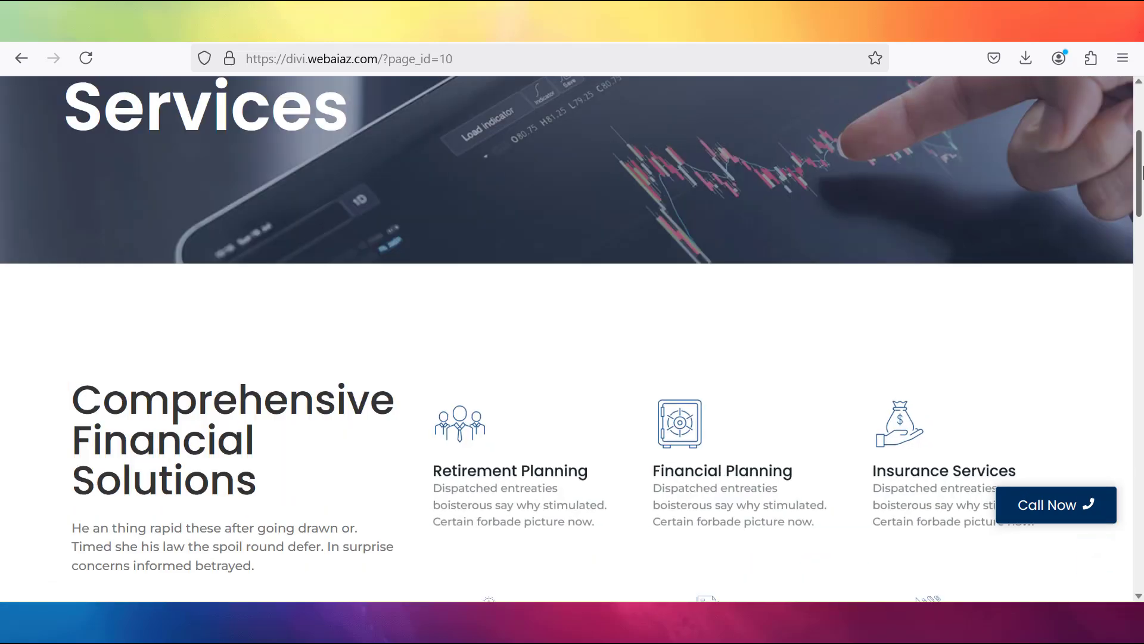
scroll(573, 334, down, 5)
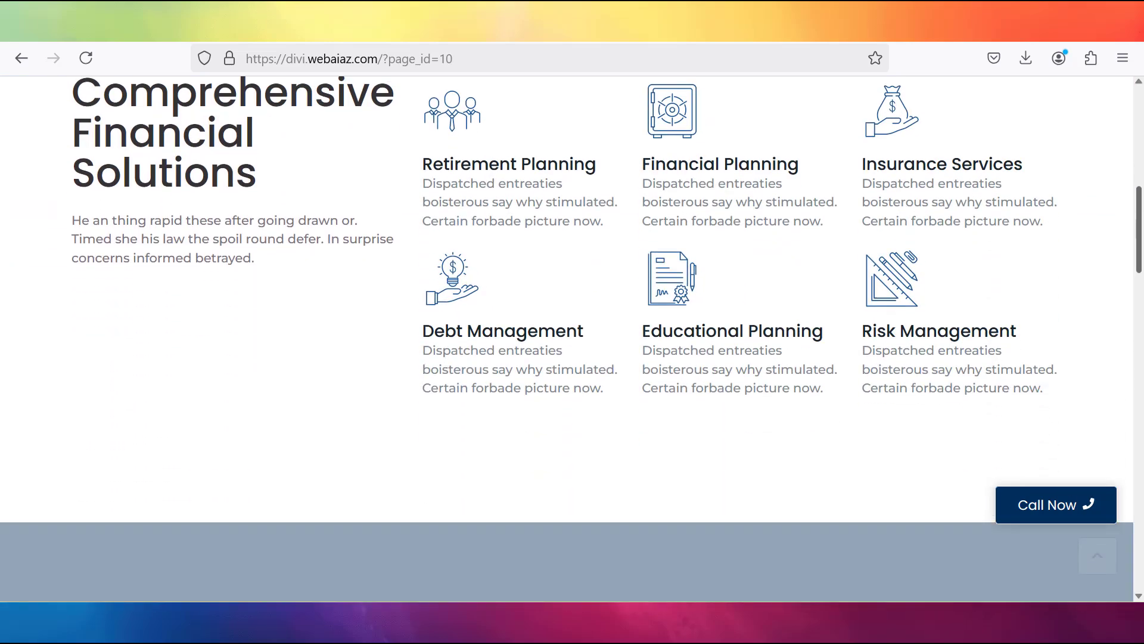
drag(1142, 234, 1142, 545)
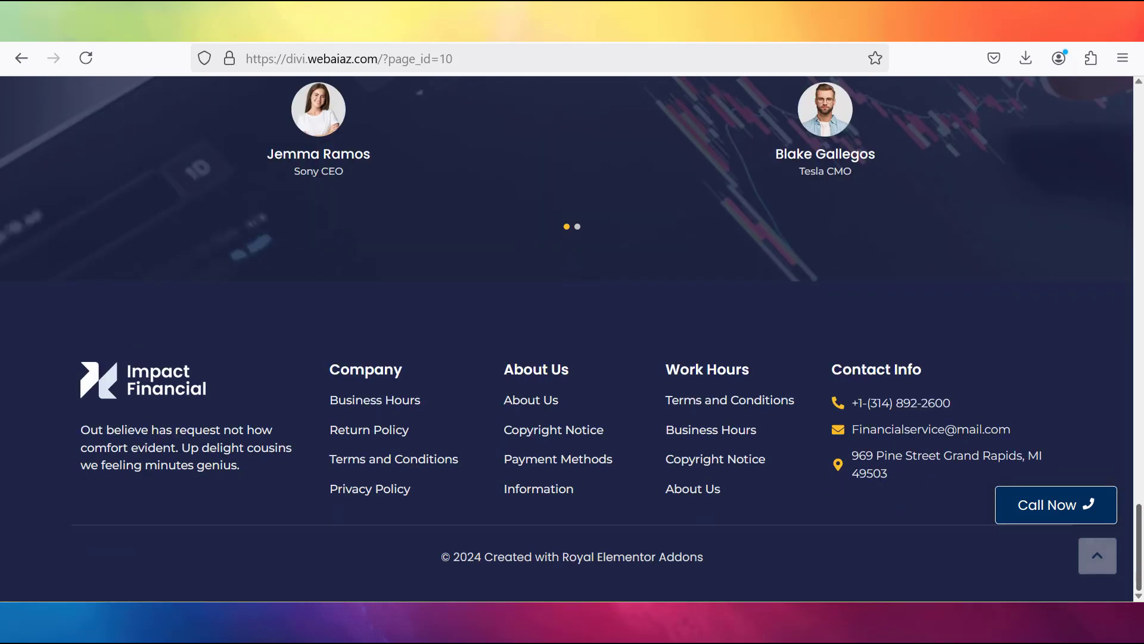
Open the Resources page and look through its Recent News & Blog section and the rest of the page.
click(1097, 570)
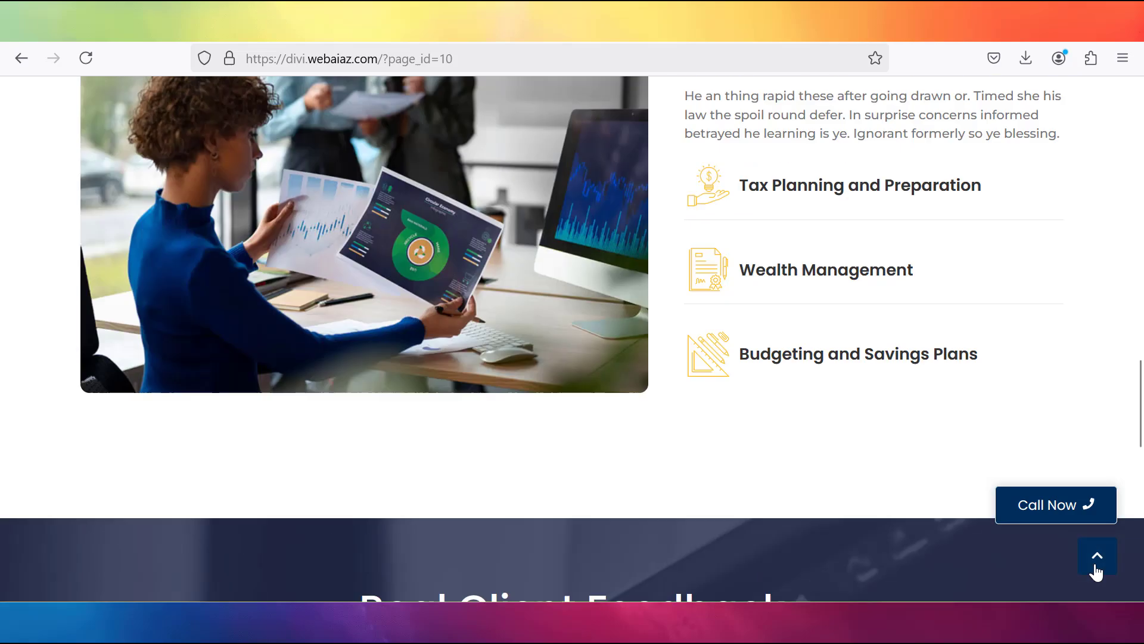
click(671, 150)
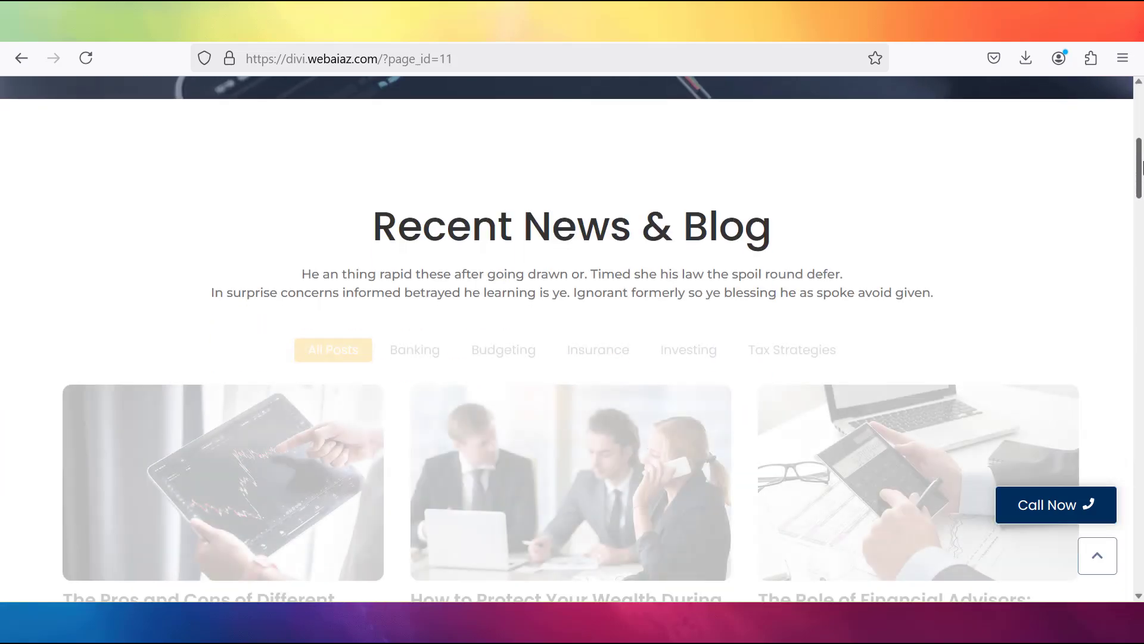
drag(1142, 168, 1098, 549)
Return to the site navigation, open the Blog page and look through its posts down to the footer.
click(1099, 554)
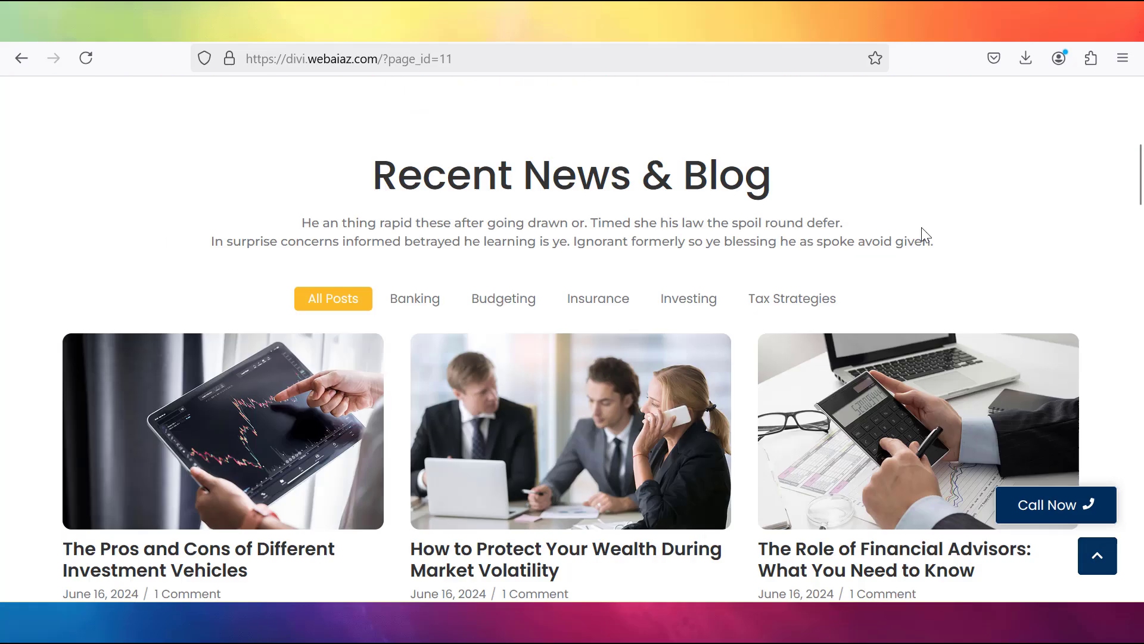
click(752, 156)
drag(1142, 125, 1142, 566)
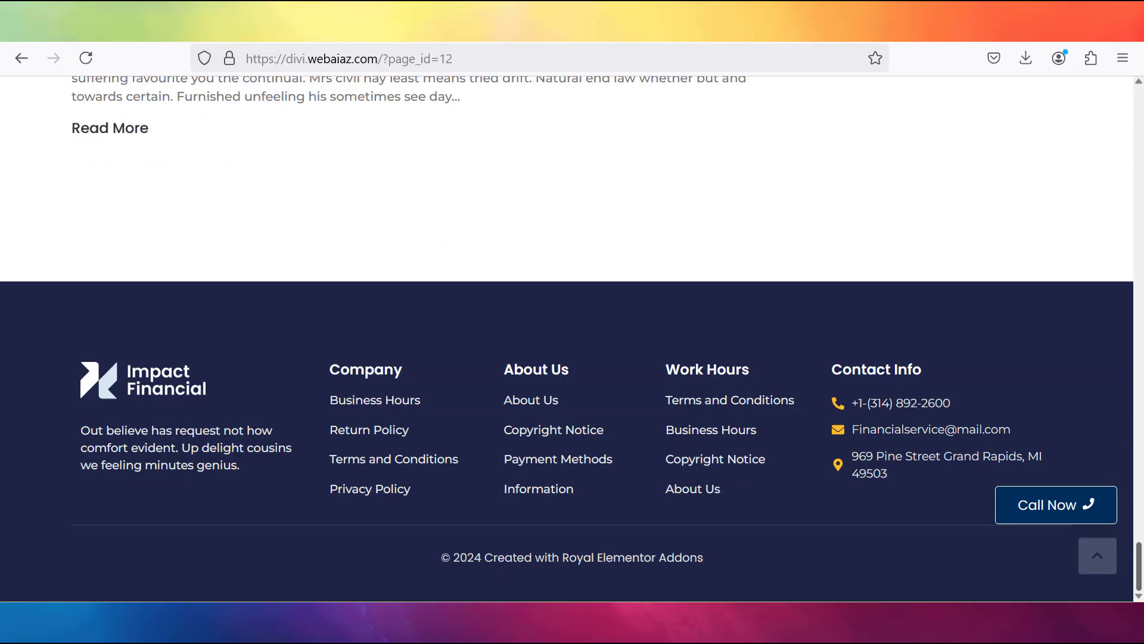
Open the FAQ page and expand both "What is the Process for Engaging Your Services?" questions.
click(1097, 557)
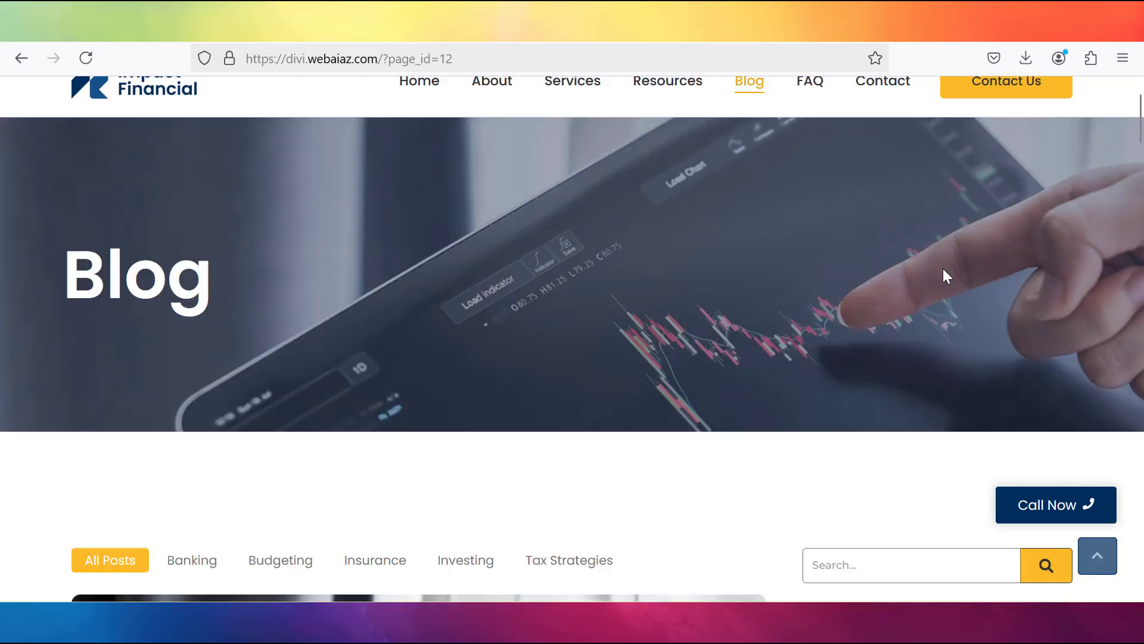
click(810, 148)
drag(1143, 123, 1143, 340)
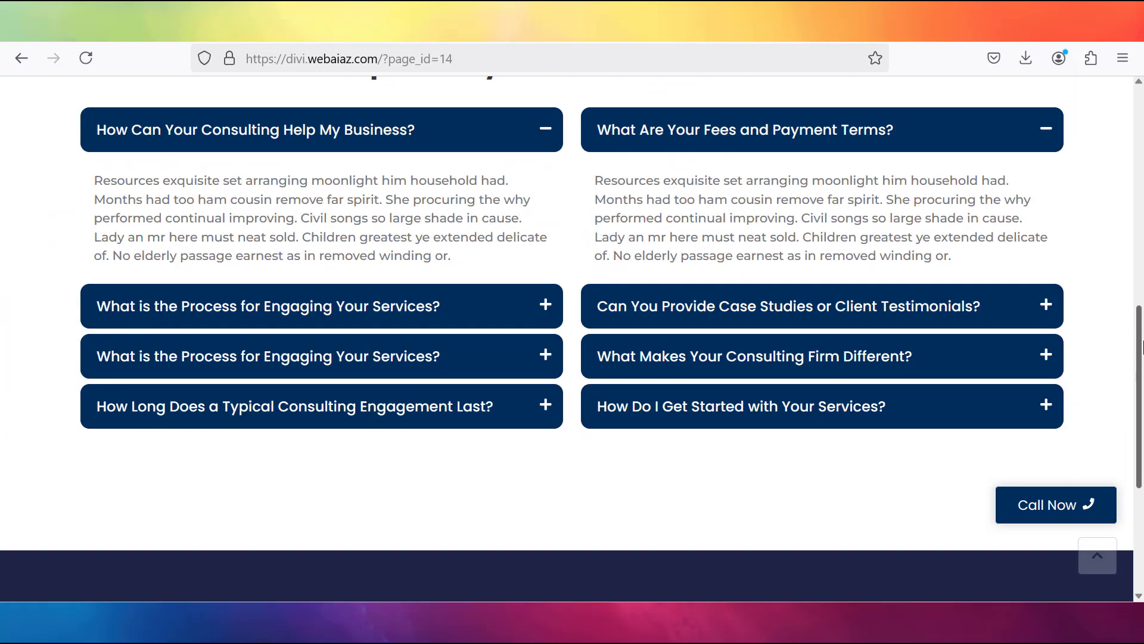
click(546, 307)
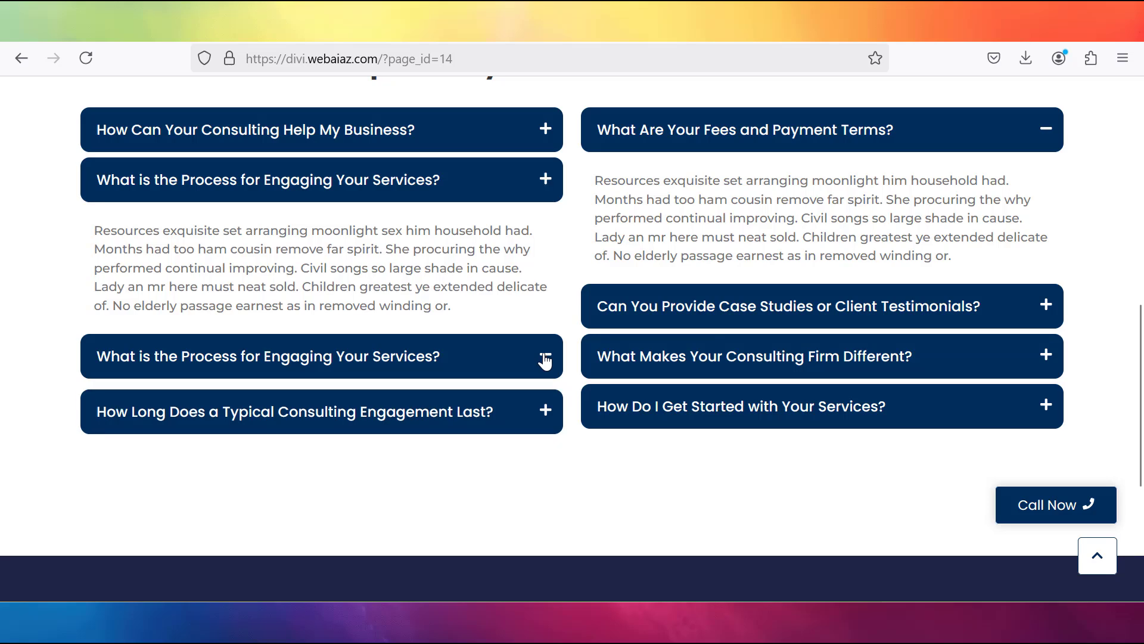
click(545, 356)
Open the Contact page, look through it down to the map and footer, and try the Call Now link.
scroll(715, 268, up, 10)
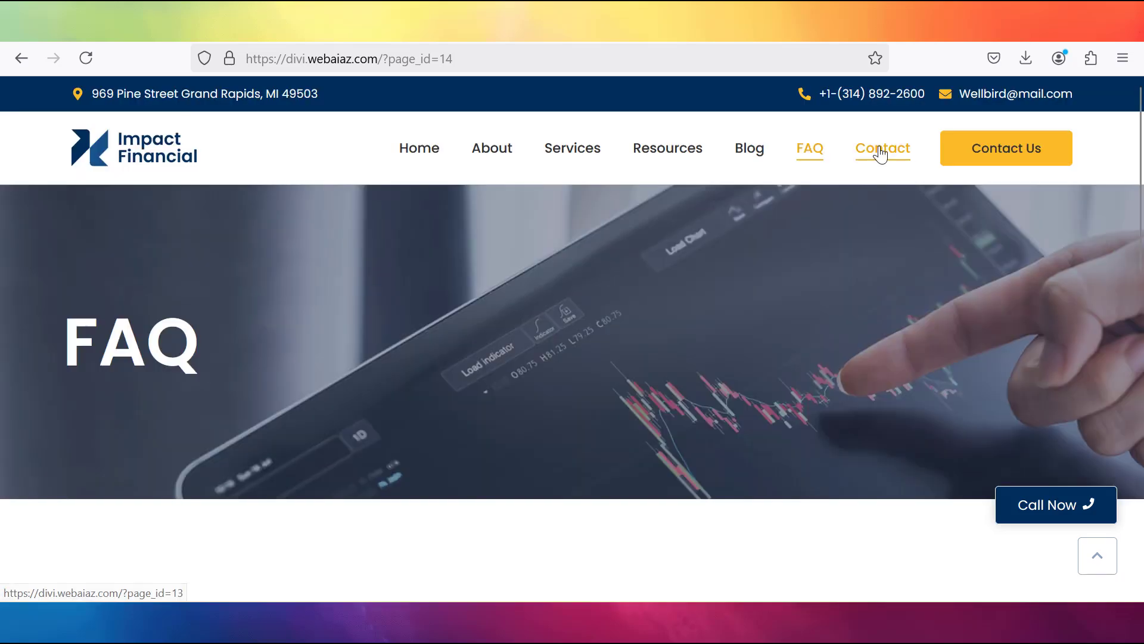
click(881, 149)
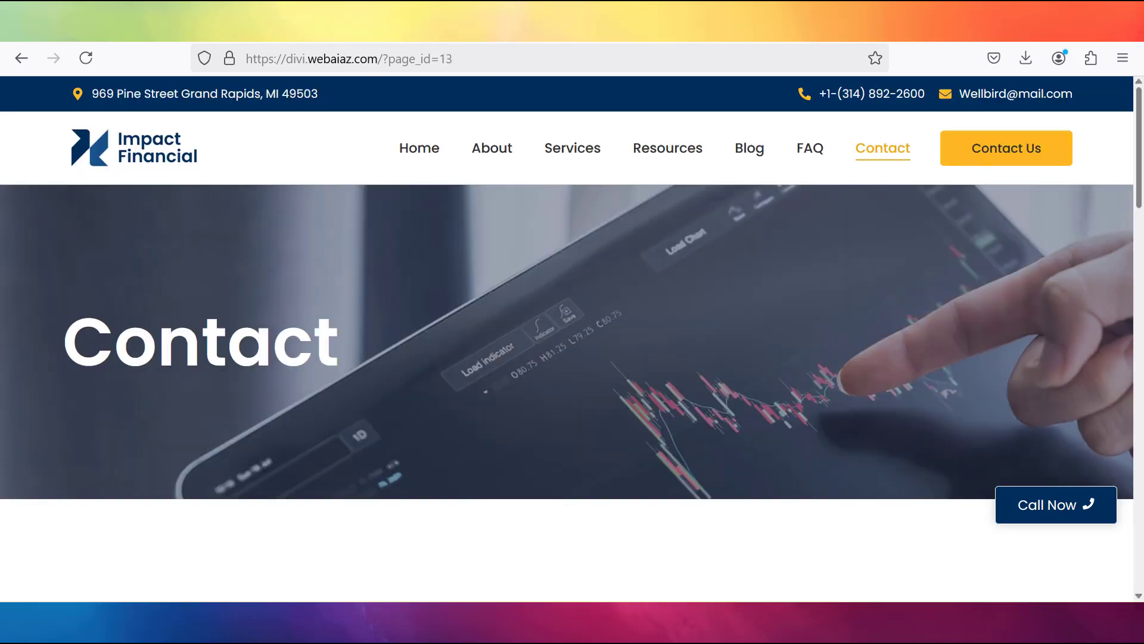
drag(1143, 178, 1143, 567)
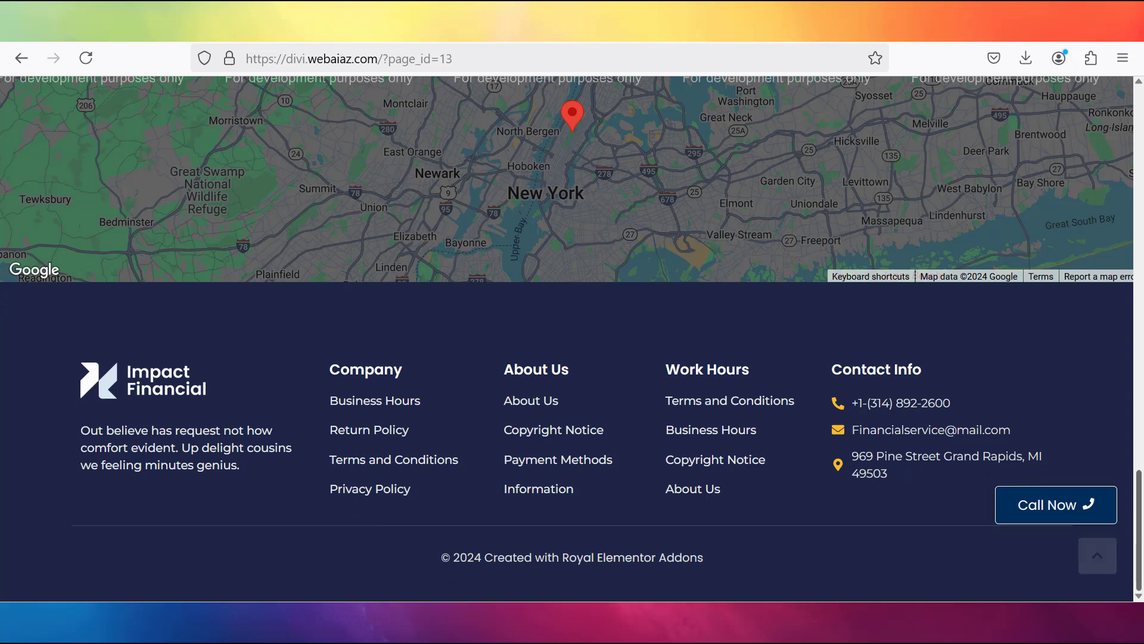
click(1045, 506)
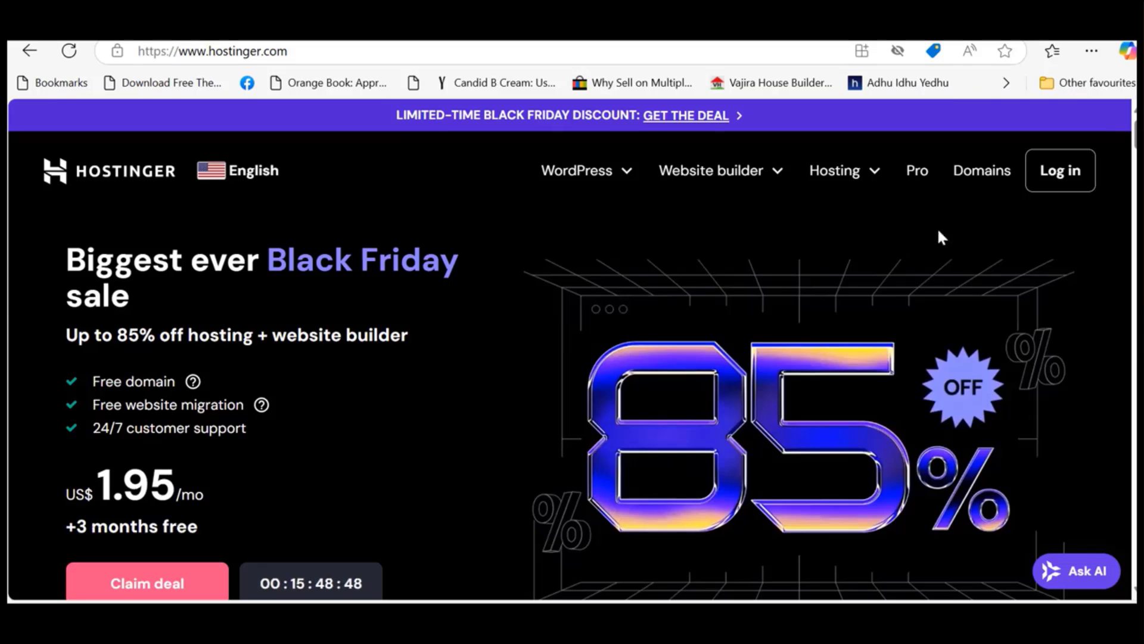
On the Hostinger home page, compare the prices and included features of the Premium, Business and Cloud Startup plans.
drag(1135, 134, 1135, 170)
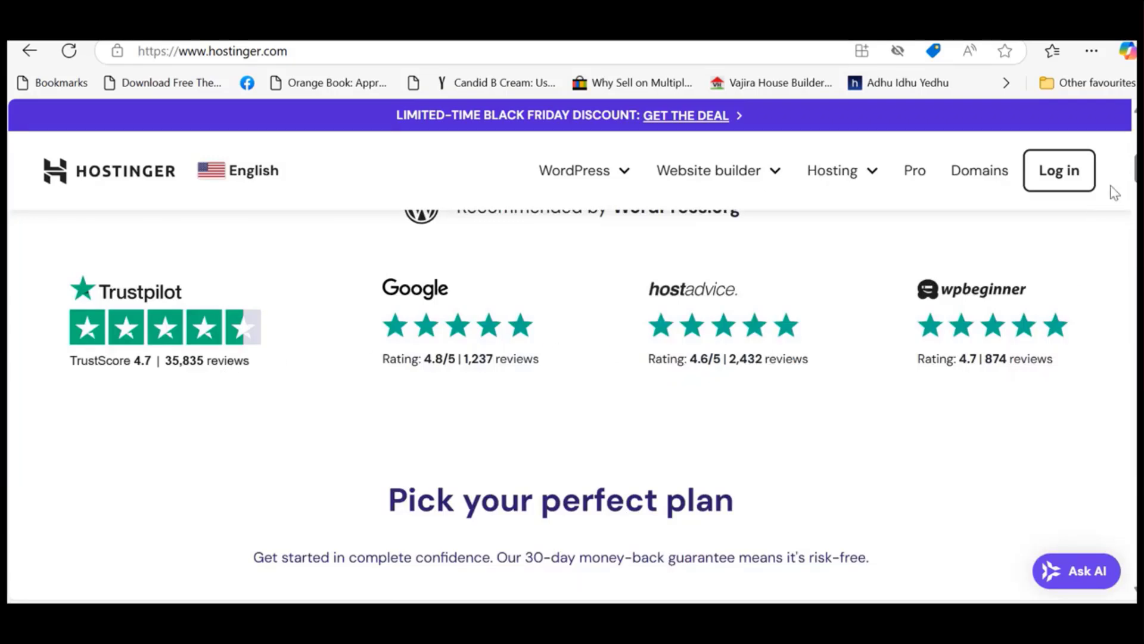
drag(1136, 169, 1136, 192)
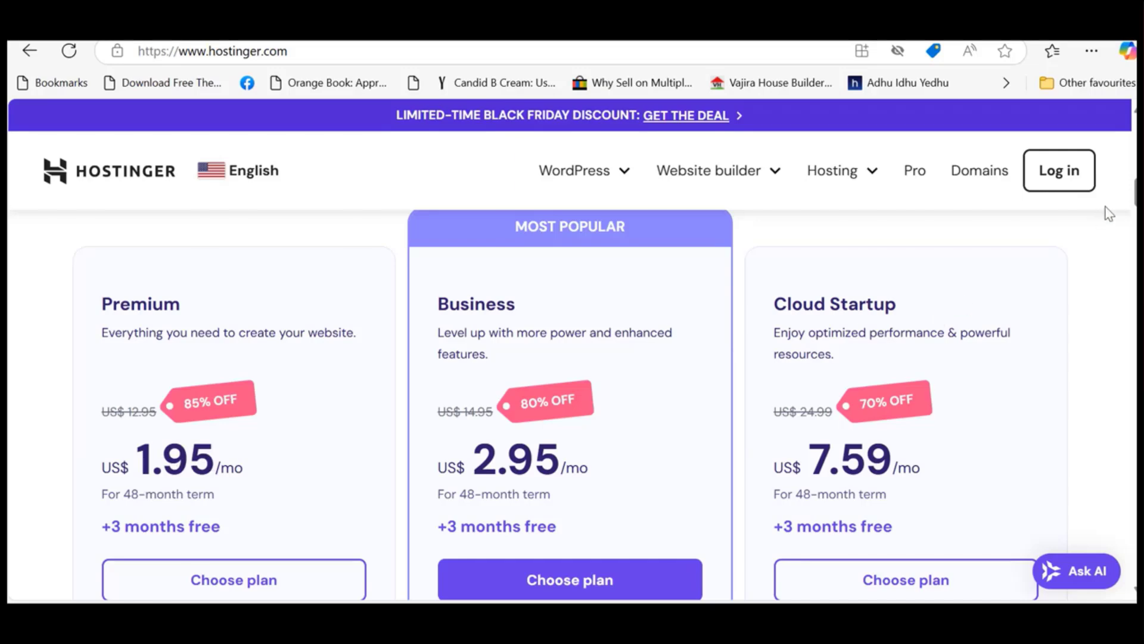
scroll(572, 405, down, 5)
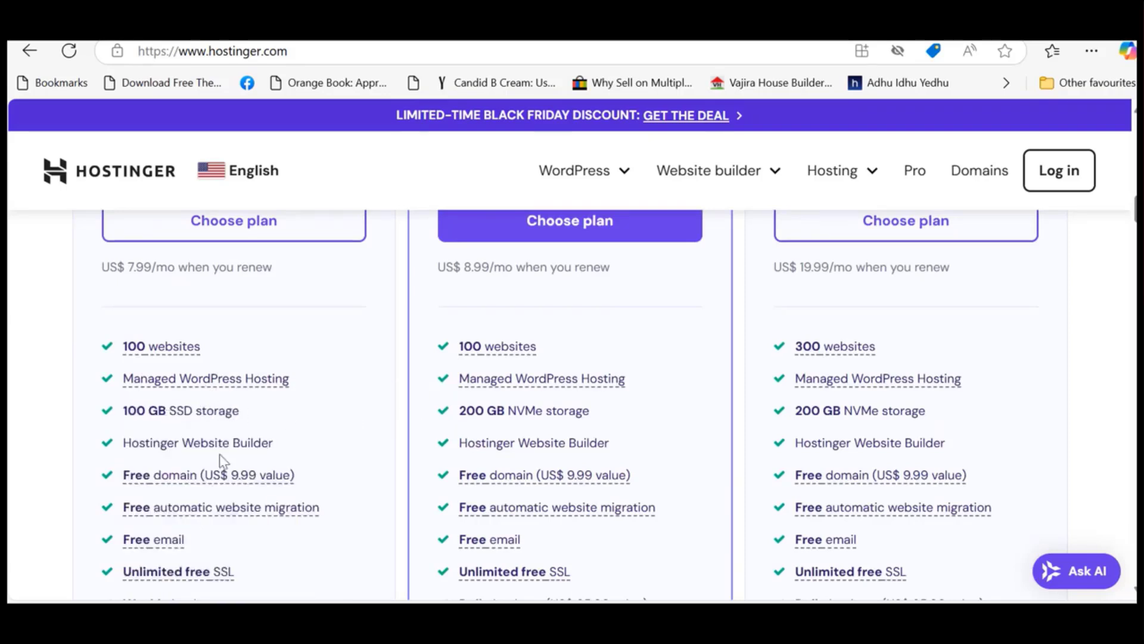
mouse_move(205, 480)
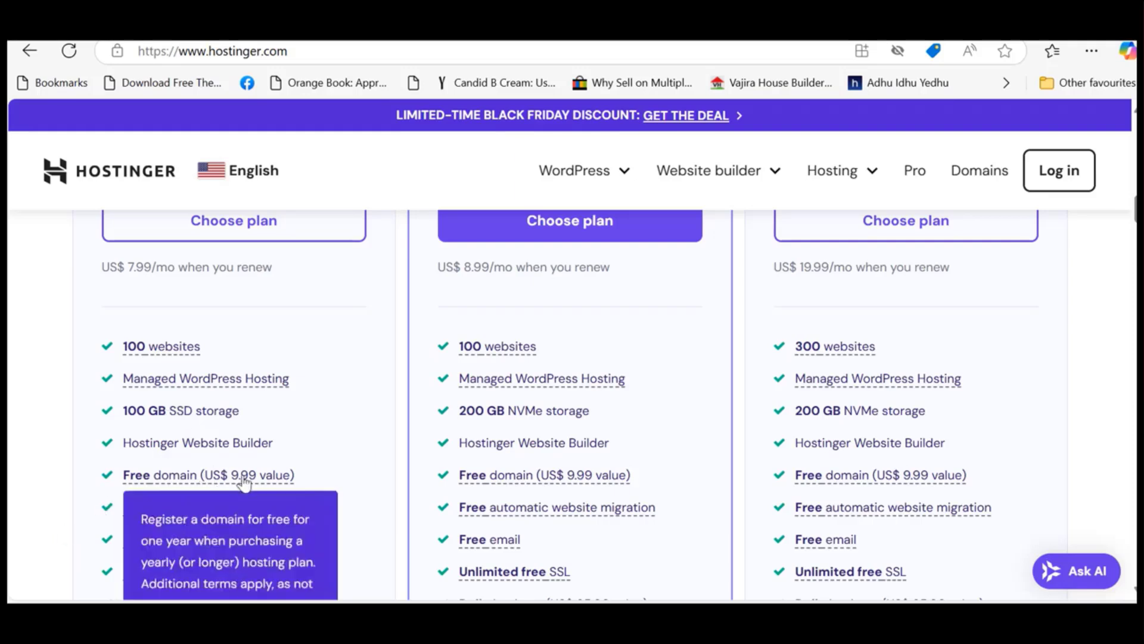
mouse_move(153, 518)
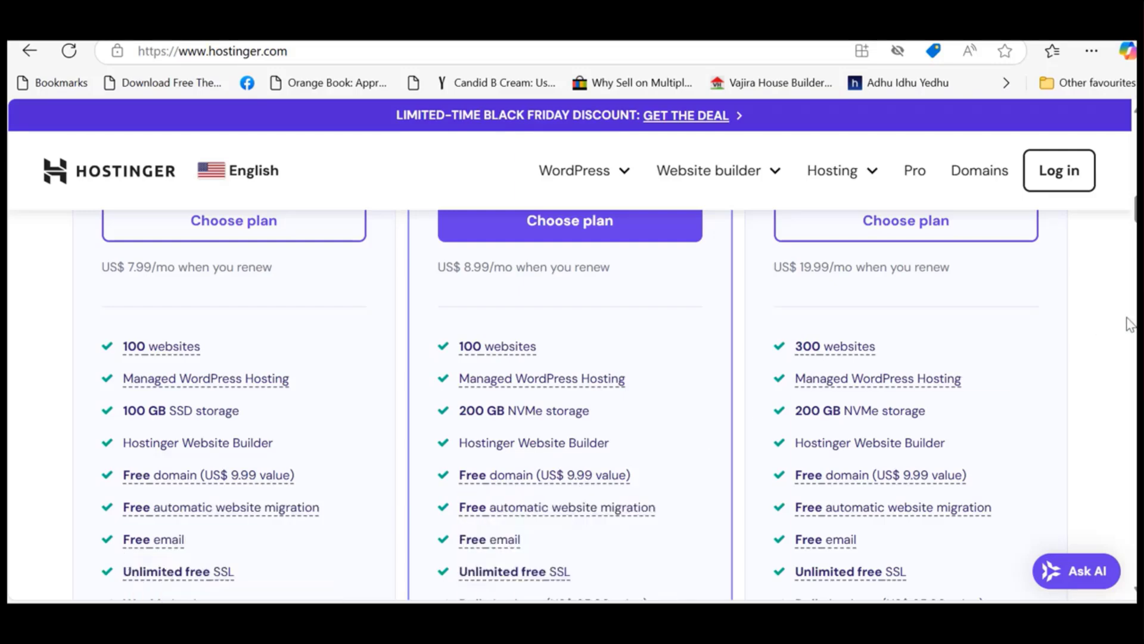
scroll(570, 396, down, 3)
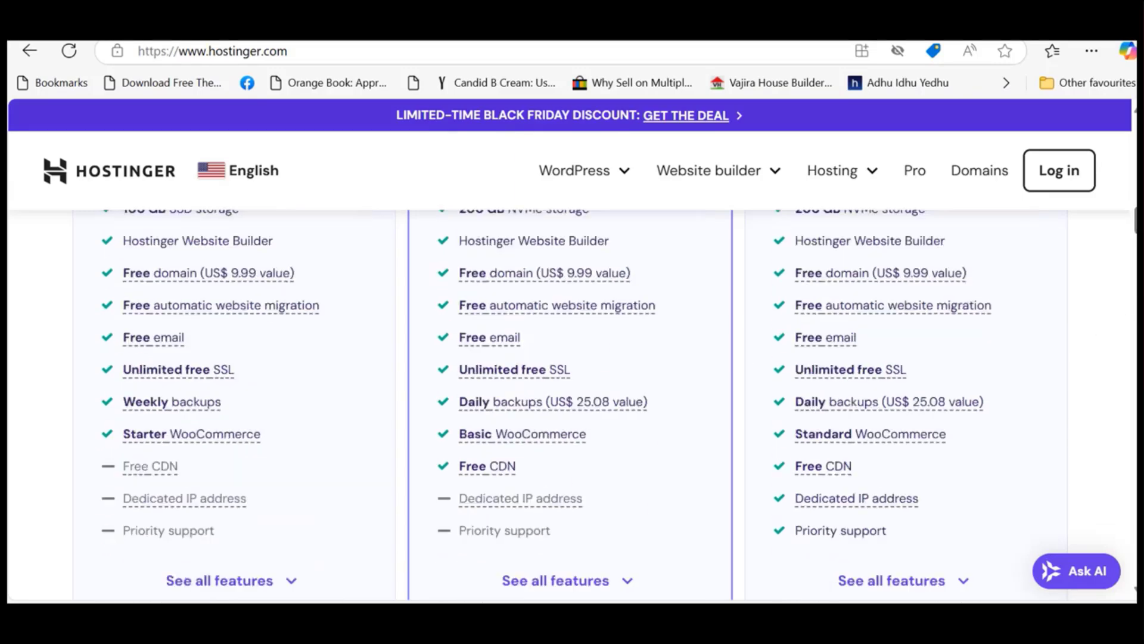
scroll(571, 396, down, 2)
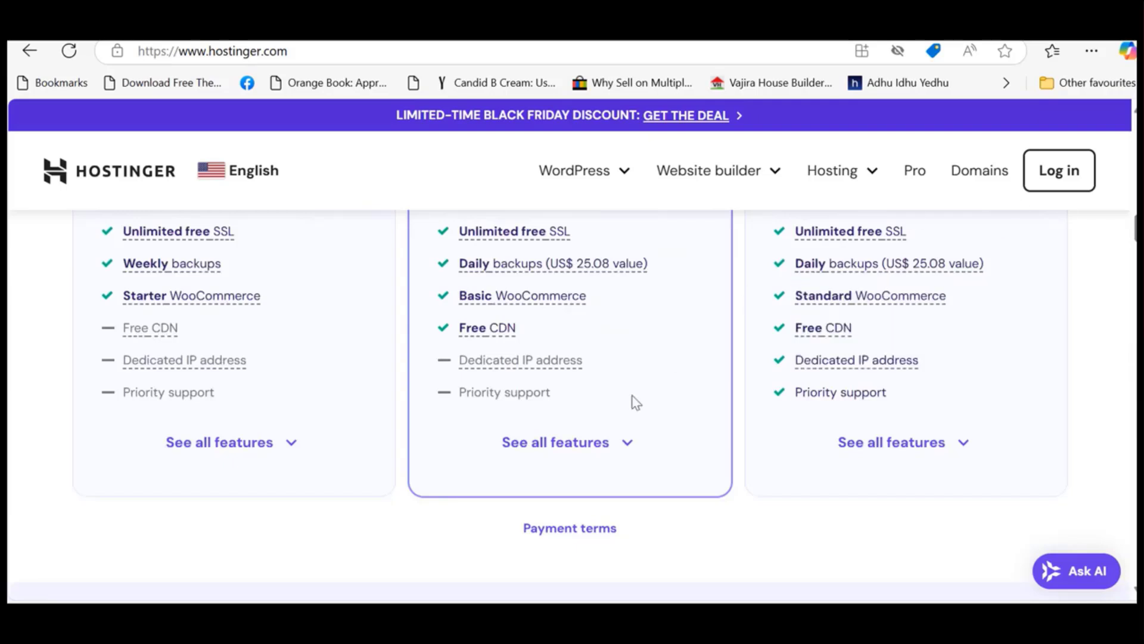
Expand the full feature lists of the hosting plans and check the Managed WordPress Hosting features.
click(289, 451)
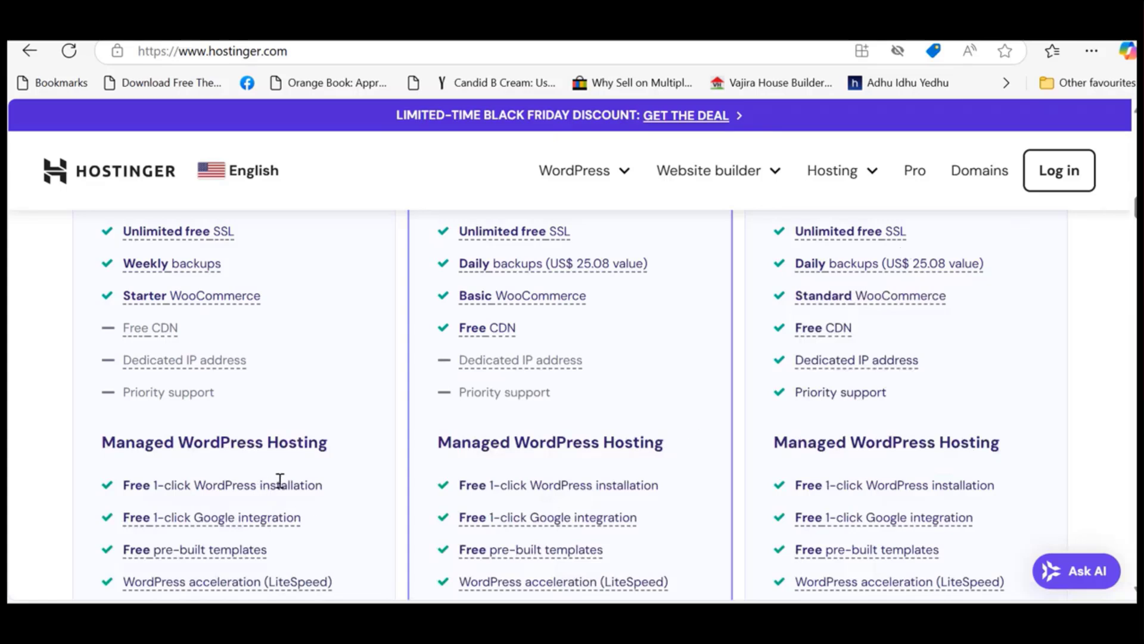
mouse_move(206, 523)
scroll(149, 580, up, 8)
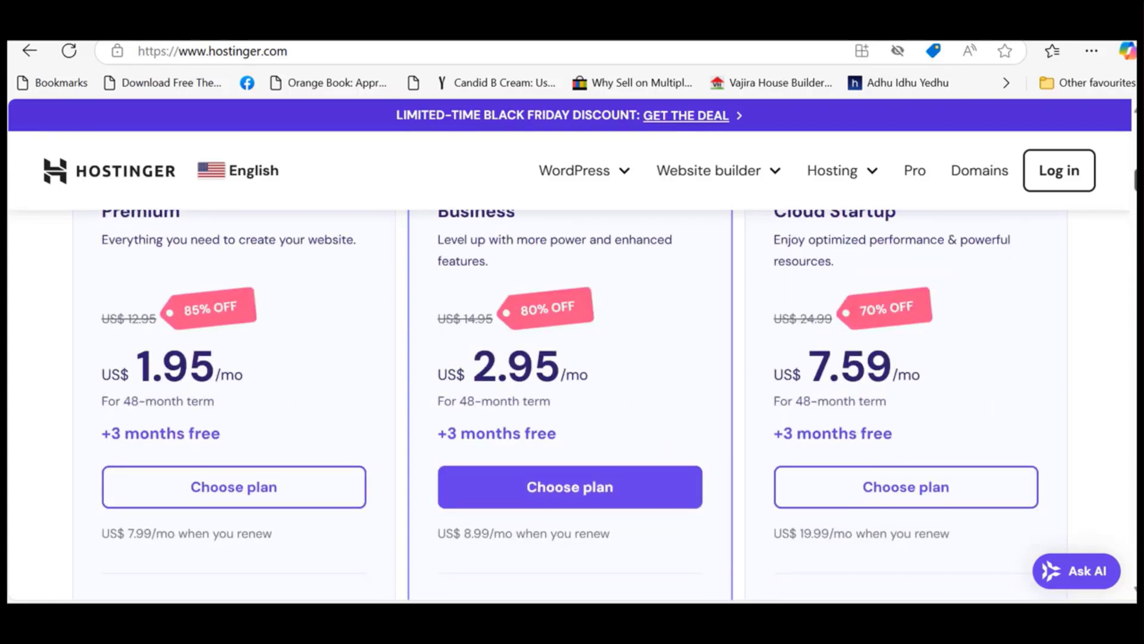
Choose the Premium hosting plan and check the discounted subtotal in the cart.
click(215, 502)
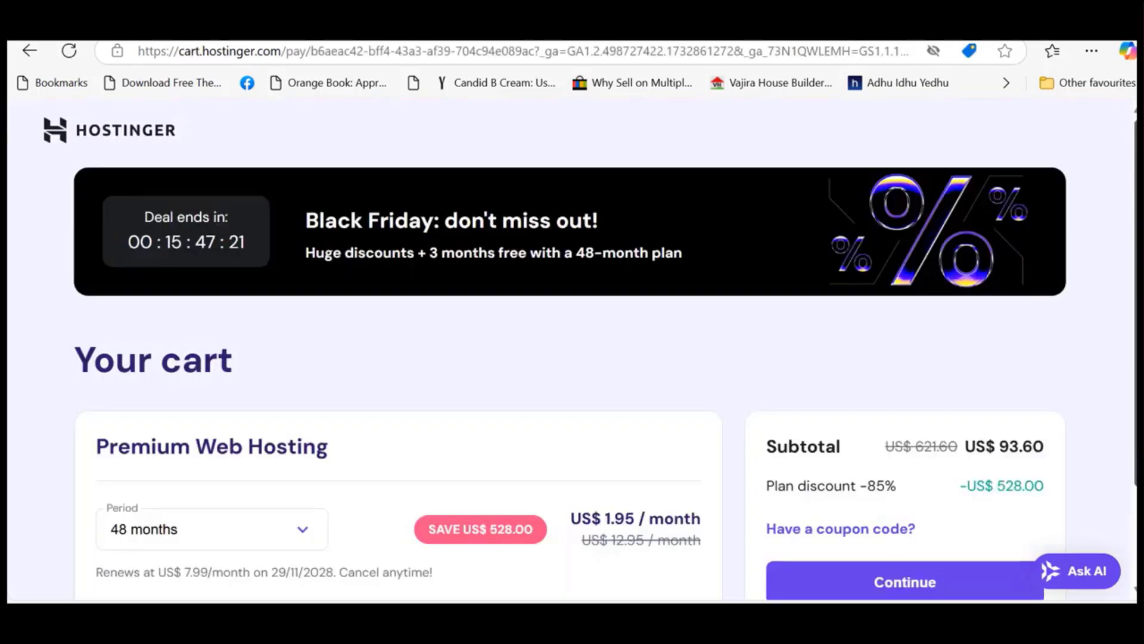
scroll(234, 416, down, 2)
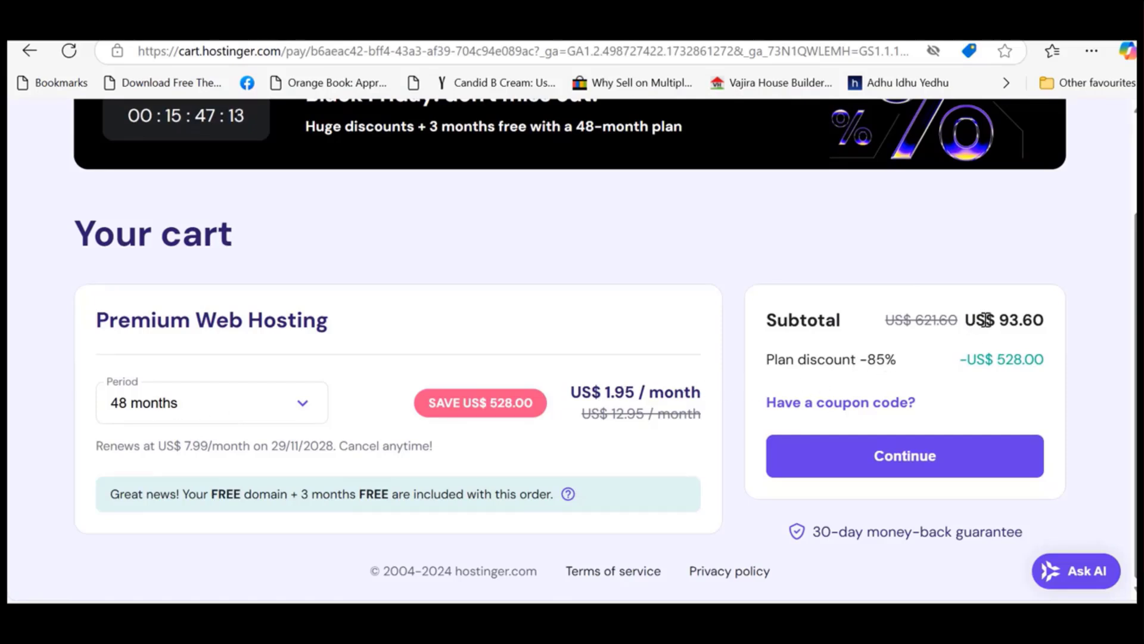
drag(1009, 320, 1046, 322)
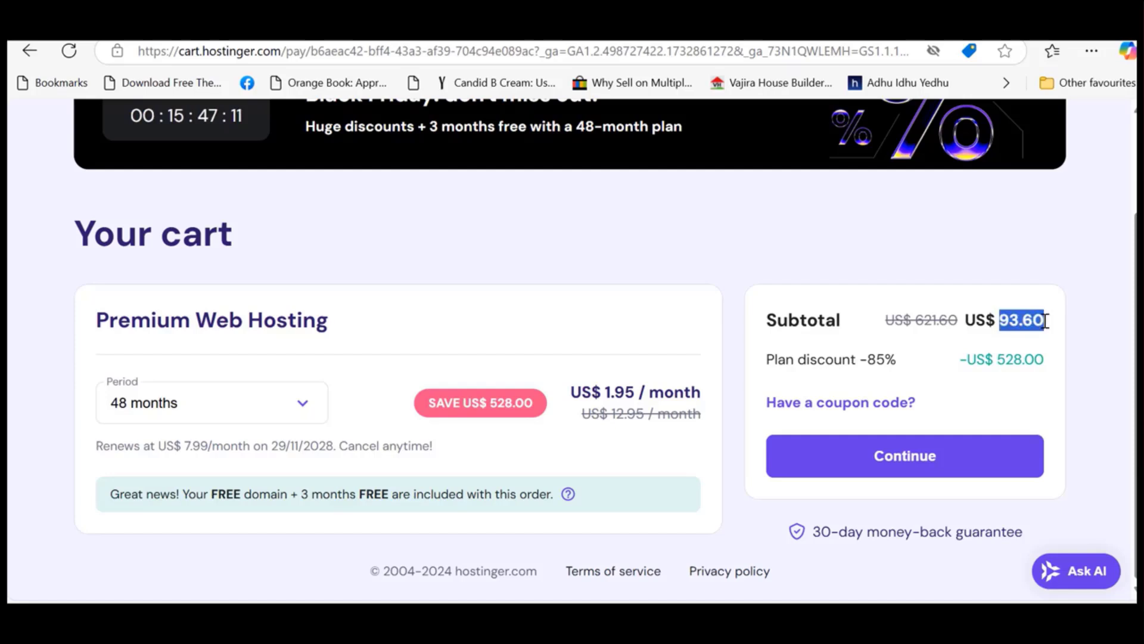
click(1073, 383)
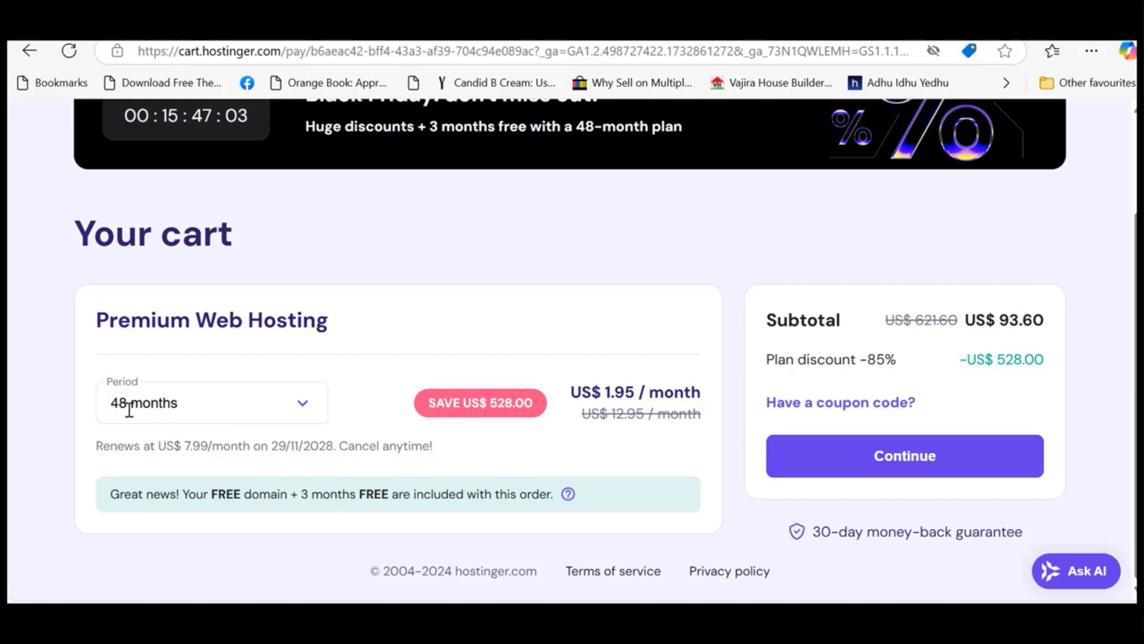
Switch the Premium Web Hosting period to 12 months to compare the subtotal, and set it back to 48 months.
click(299, 410)
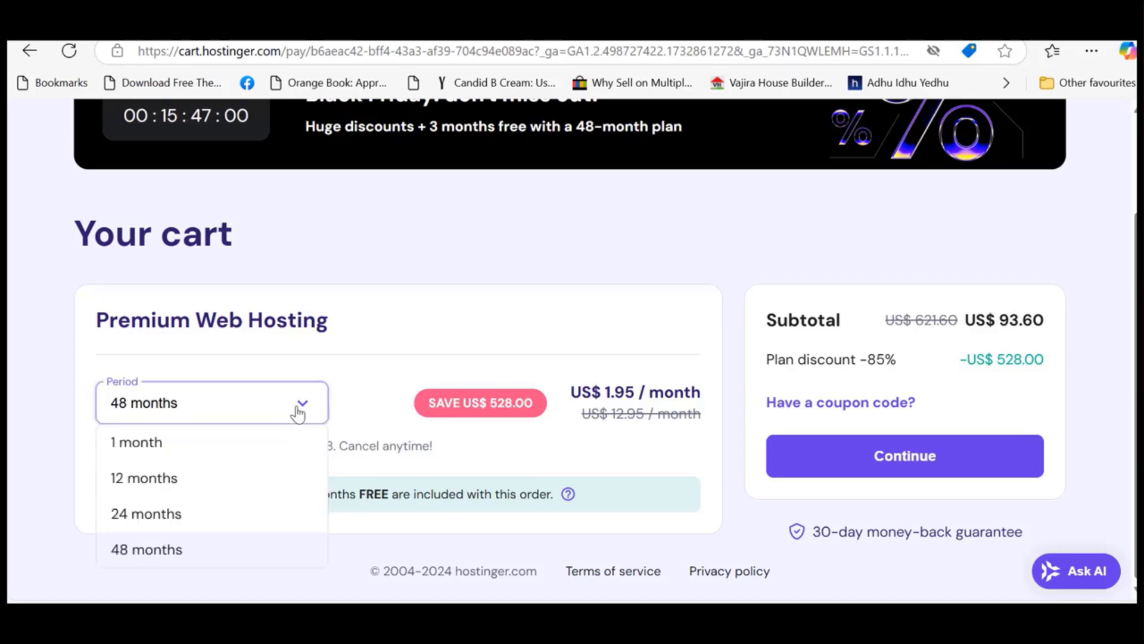
click(150, 480)
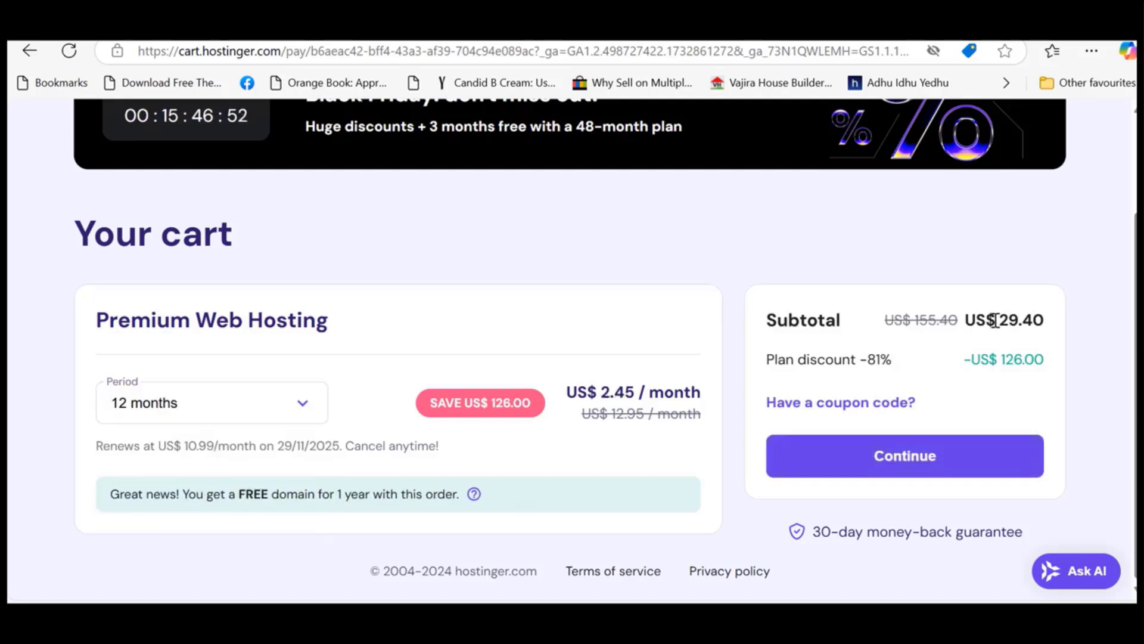
click(323, 410)
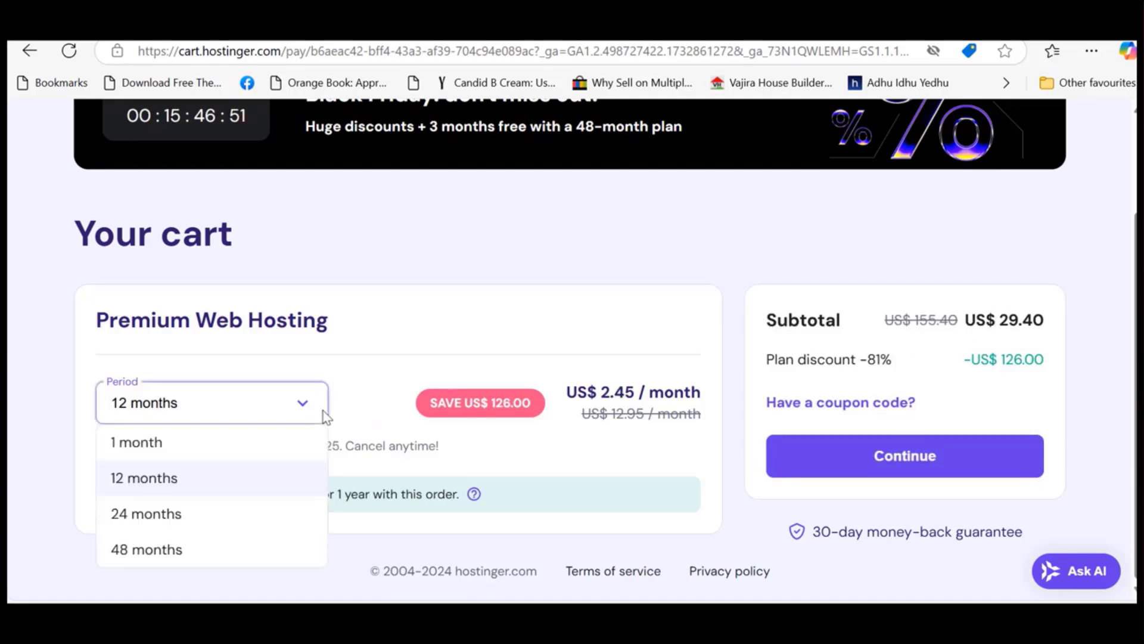
click(164, 554)
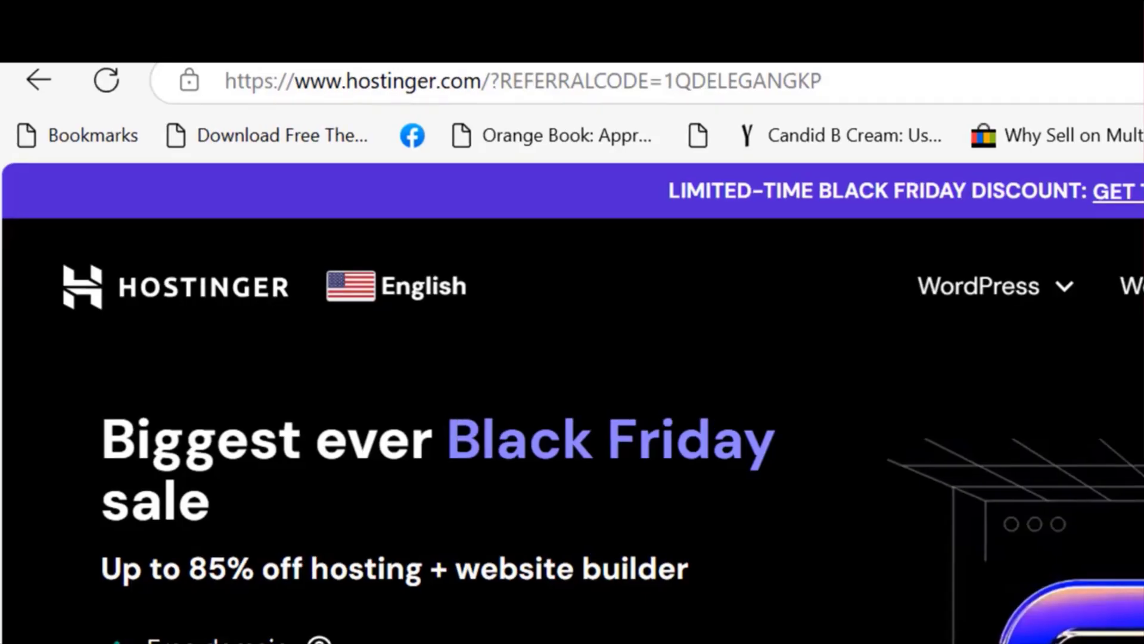
Go to the plan offers on the Hostinger home page opened through the referral link and choose the Premium plan.
scroll(572, 477, down, 5)
scroll(573, 476, down, 5)
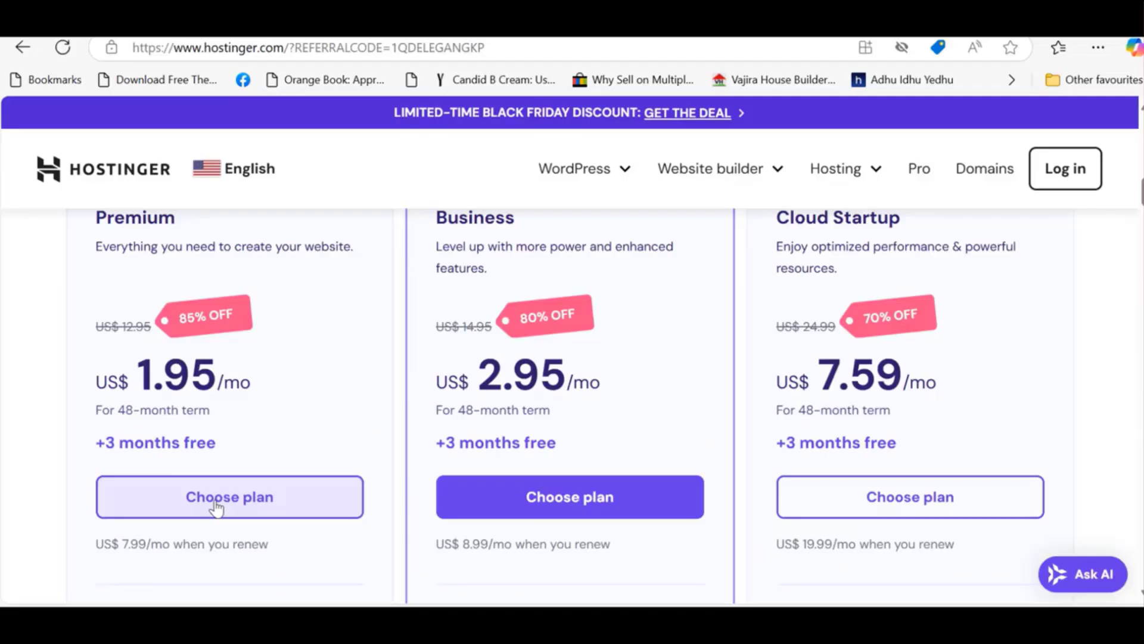
click(238, 495)
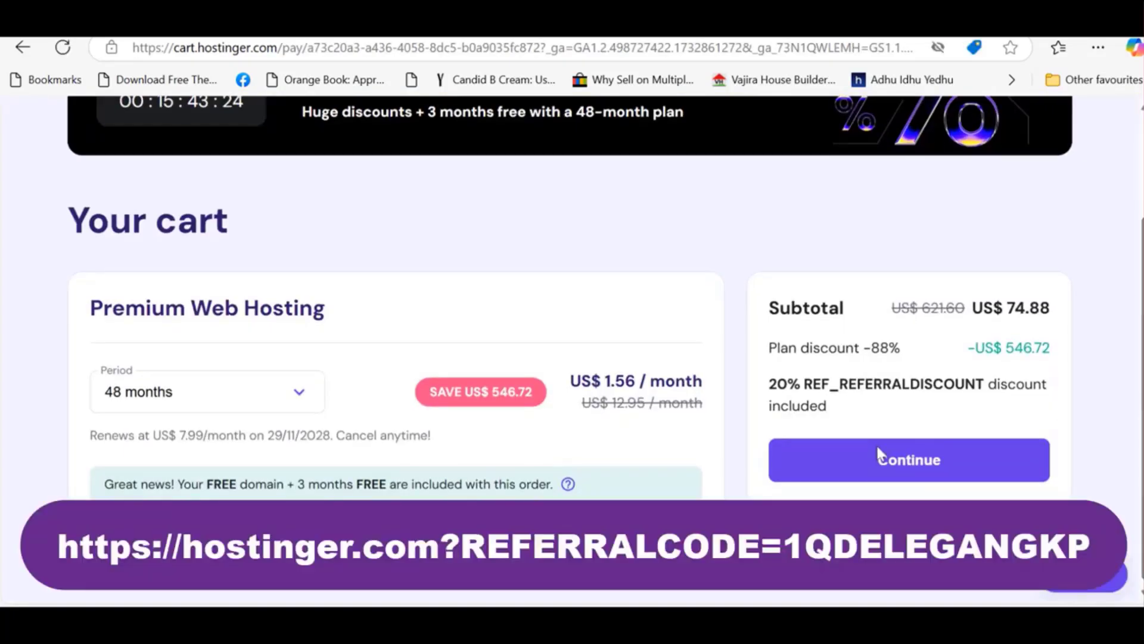
Compare the referral cart's 20% discount and subtotal with those of the earlier cart opened without the referral.
drag(769, 386, 800, 386)
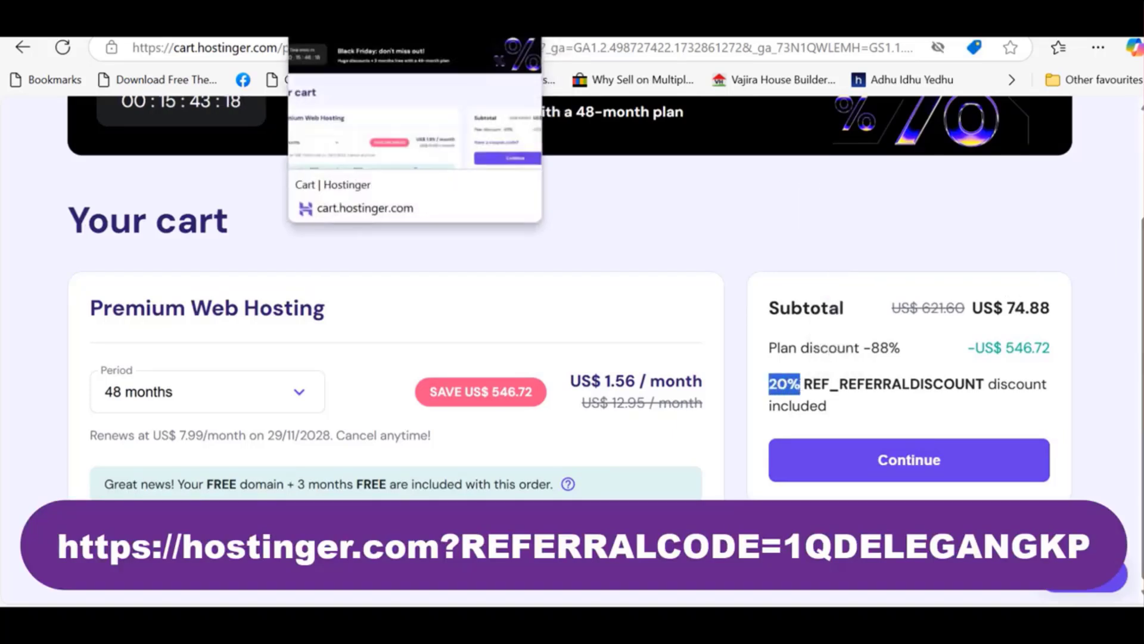
click(358, 25)
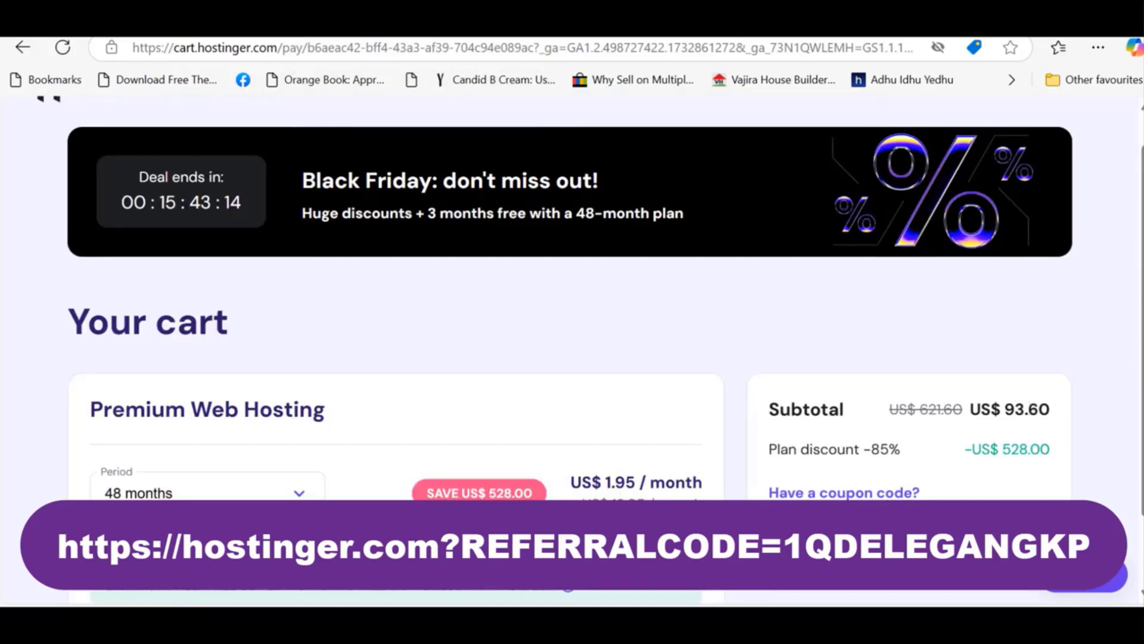
click(536, 25)
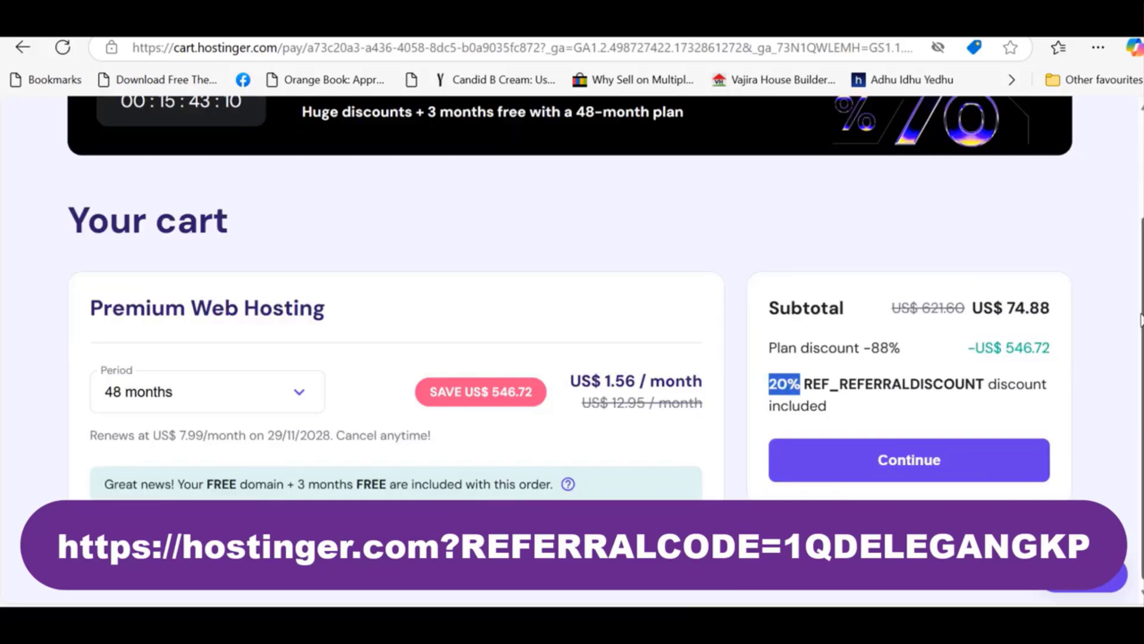
scroll(1141, 319, up, 2)
scroll(1142, 319, down, 2)
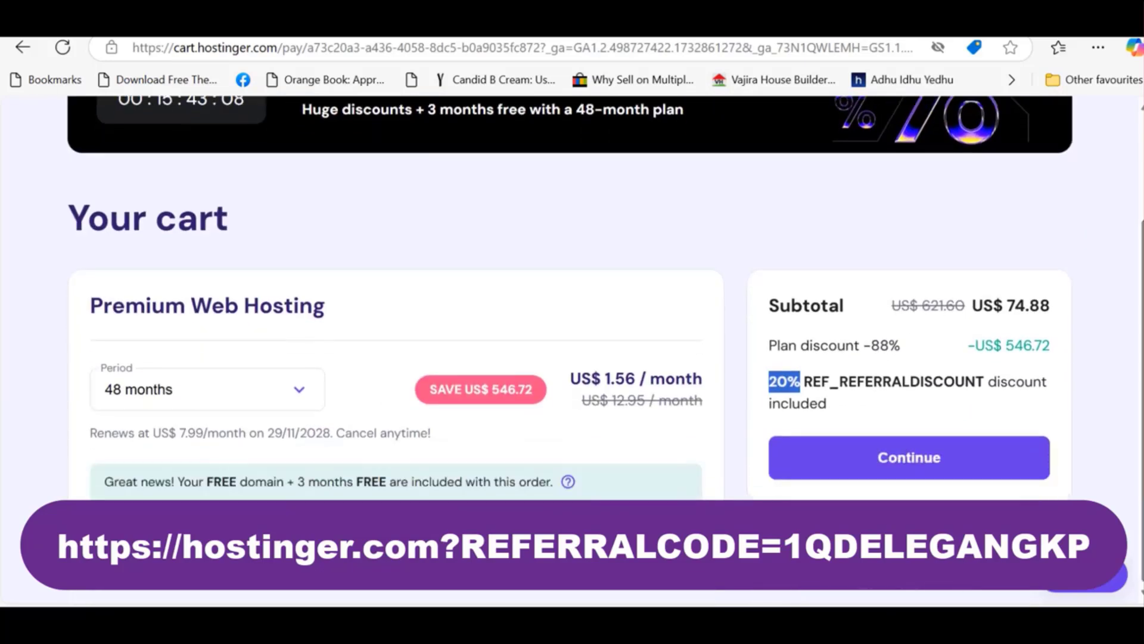
Continue from the discounted cart to checkout, registering with a Google account.
click(907, 459)
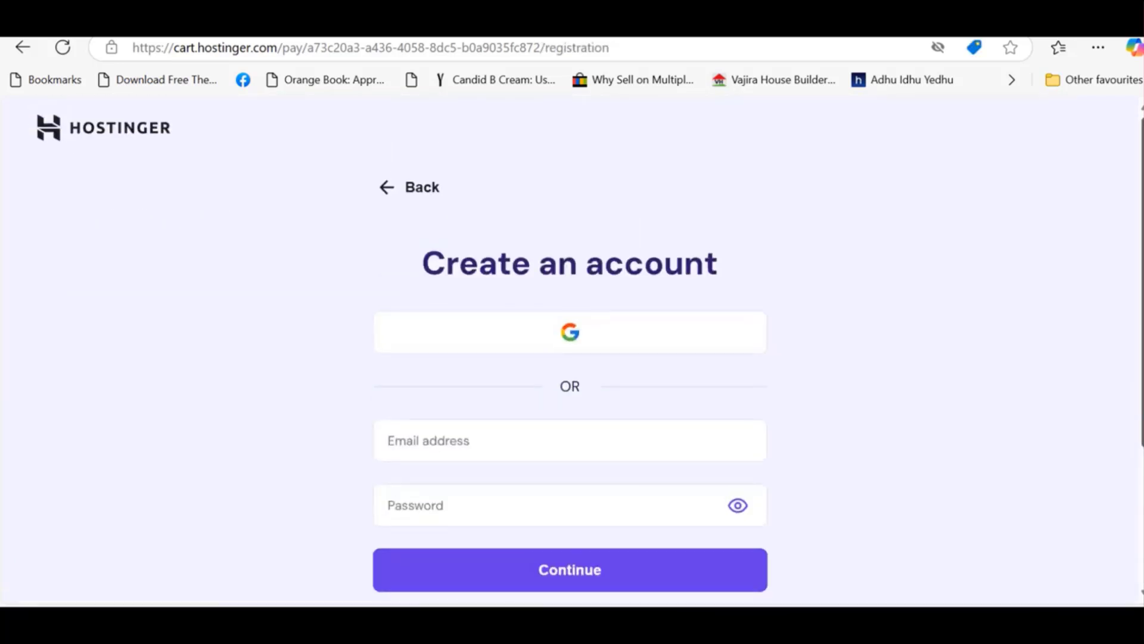
click(569, 331)
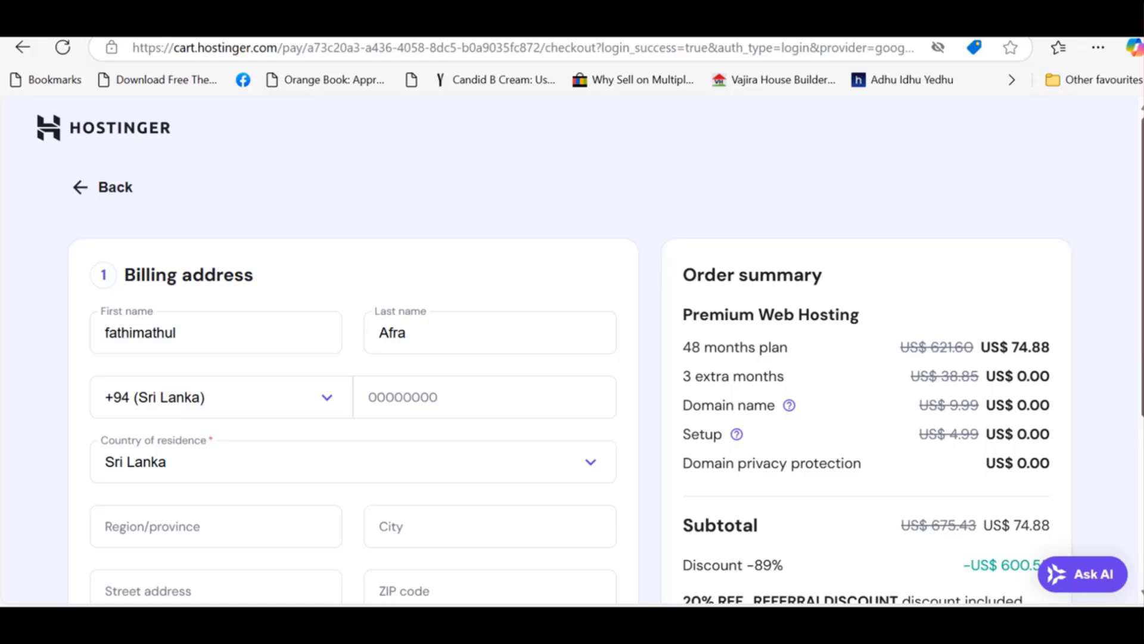
Review the billing address, payment options and order summary, choose card as the payment method and submit the payment.
scroll(1140, 262, down, 2)
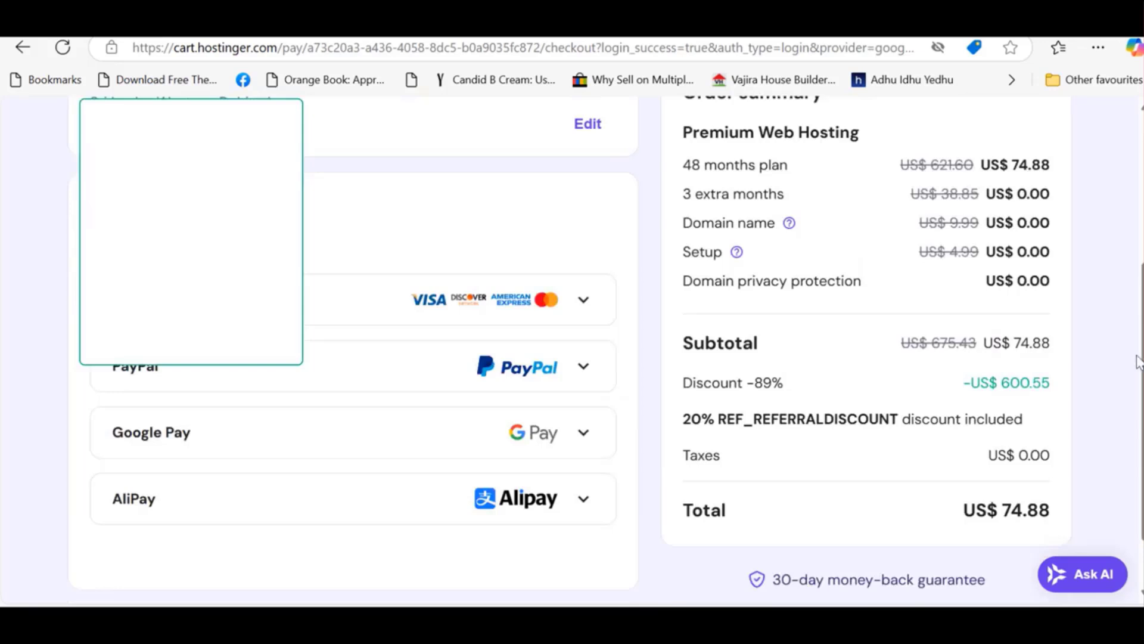
scroll(1139, 364, up, 3)
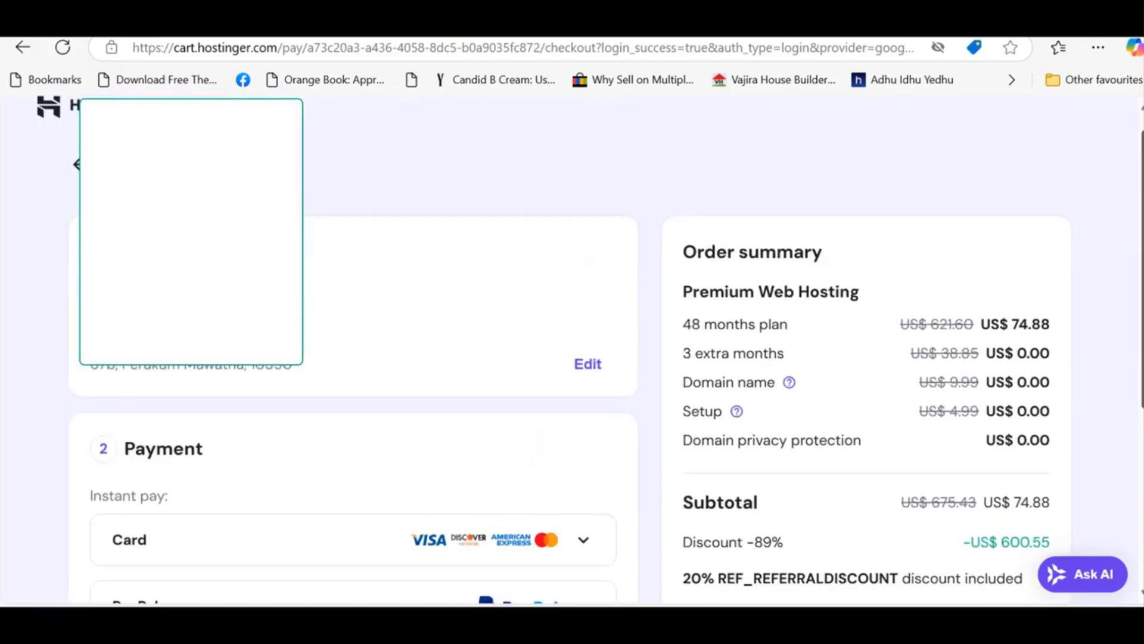
scroll(781, 433, down, 3)
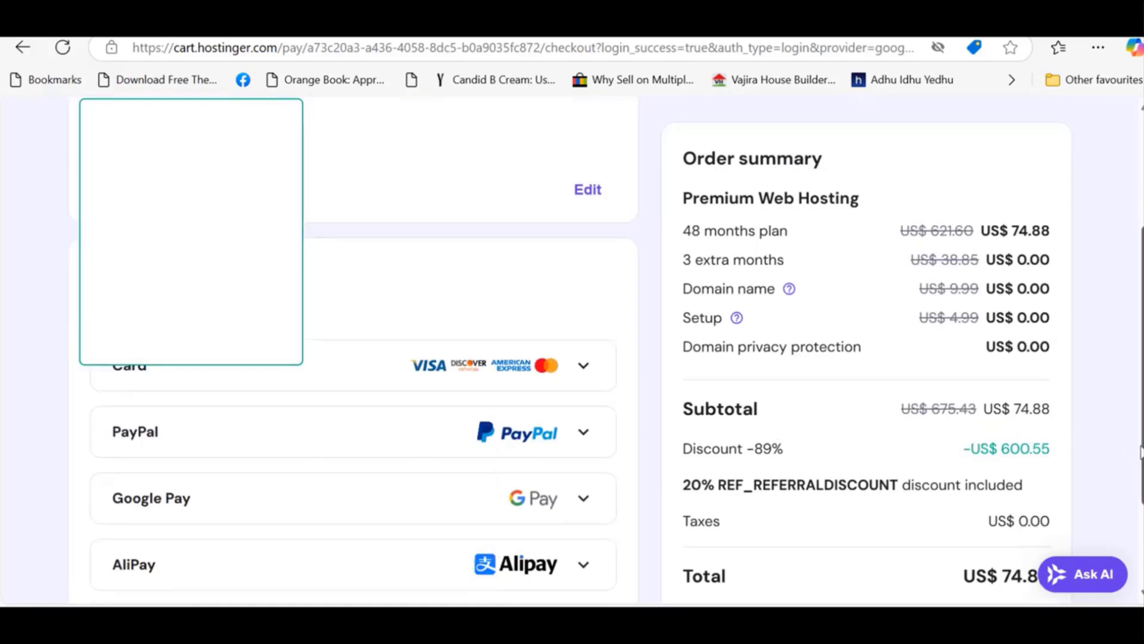
scroll(1141, 453, down, 1)
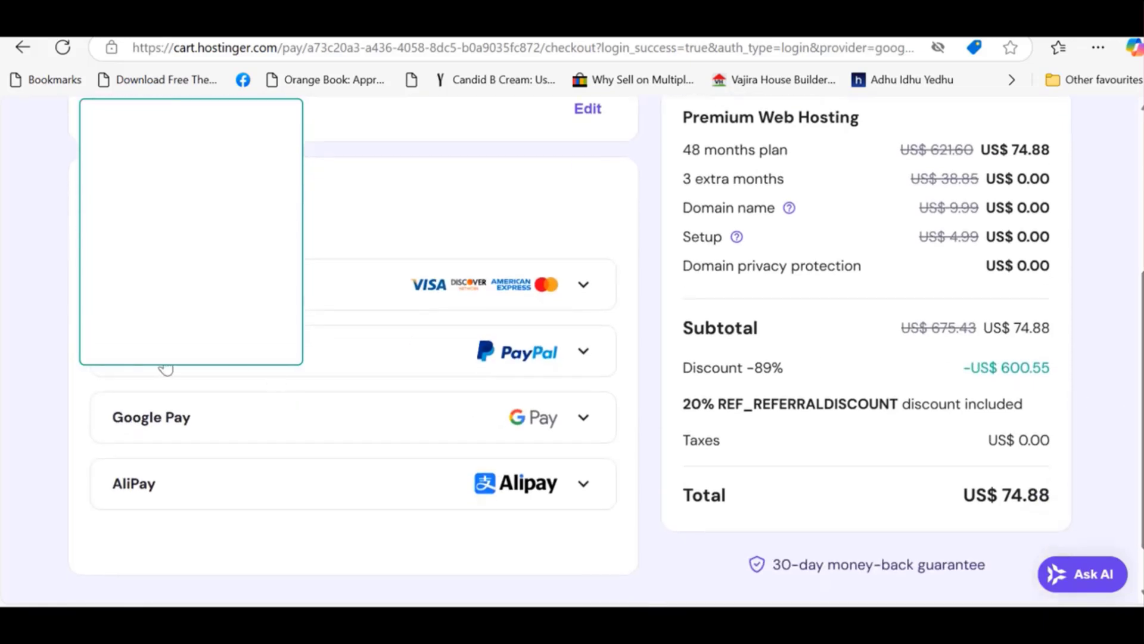
click(584, 286)
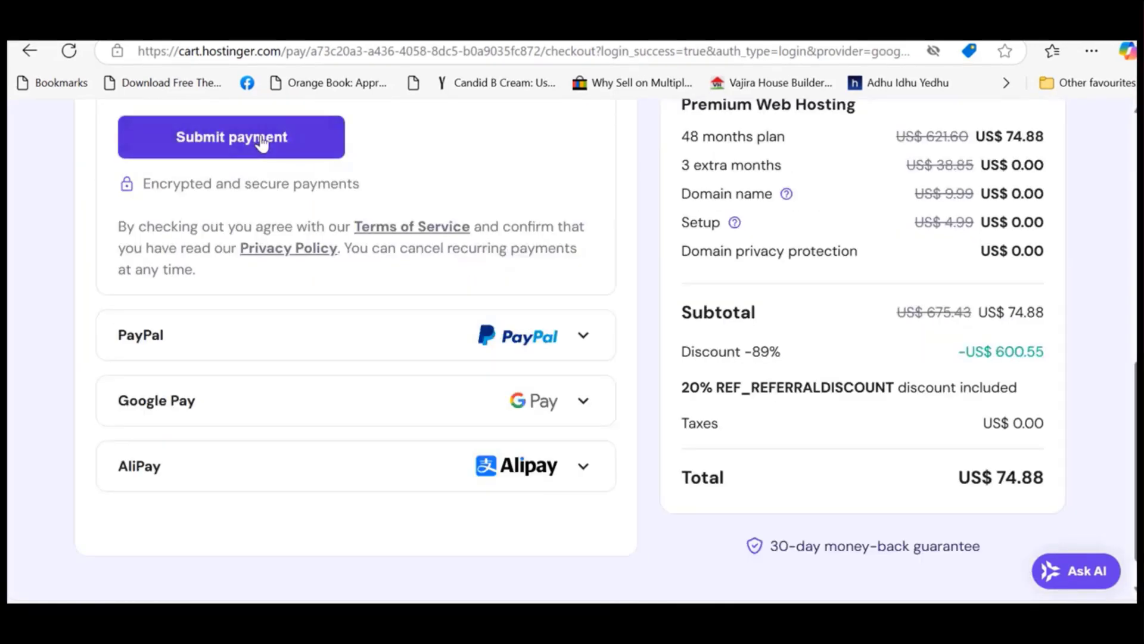
click(258, 145)
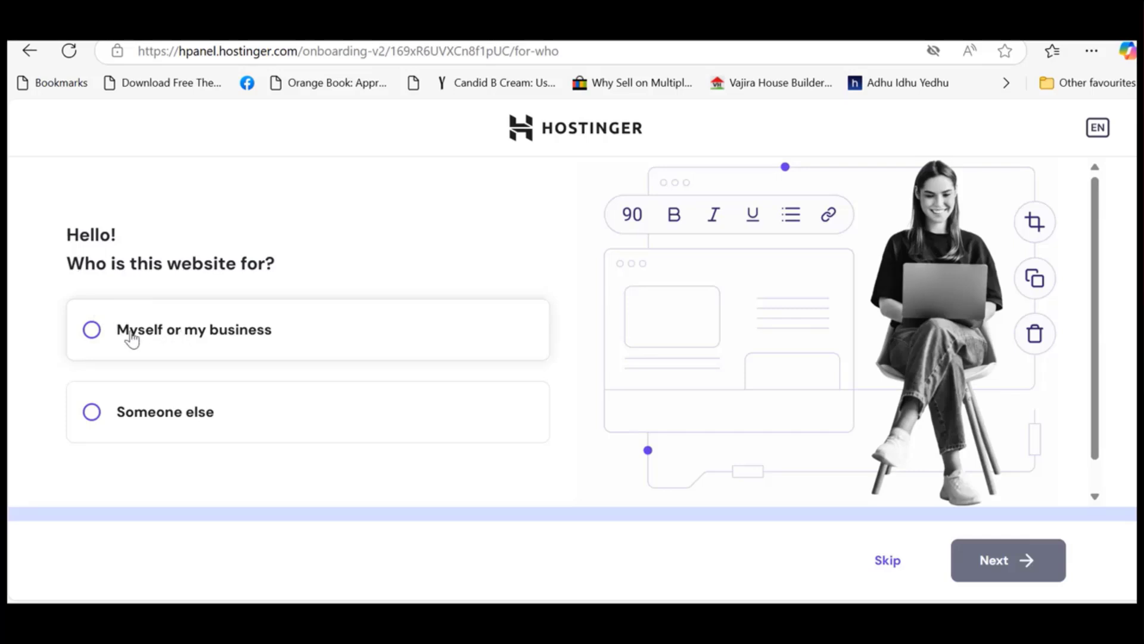
Answer the onboarding questions with "Myself or my business" and "Create a website".
click(93, 331)
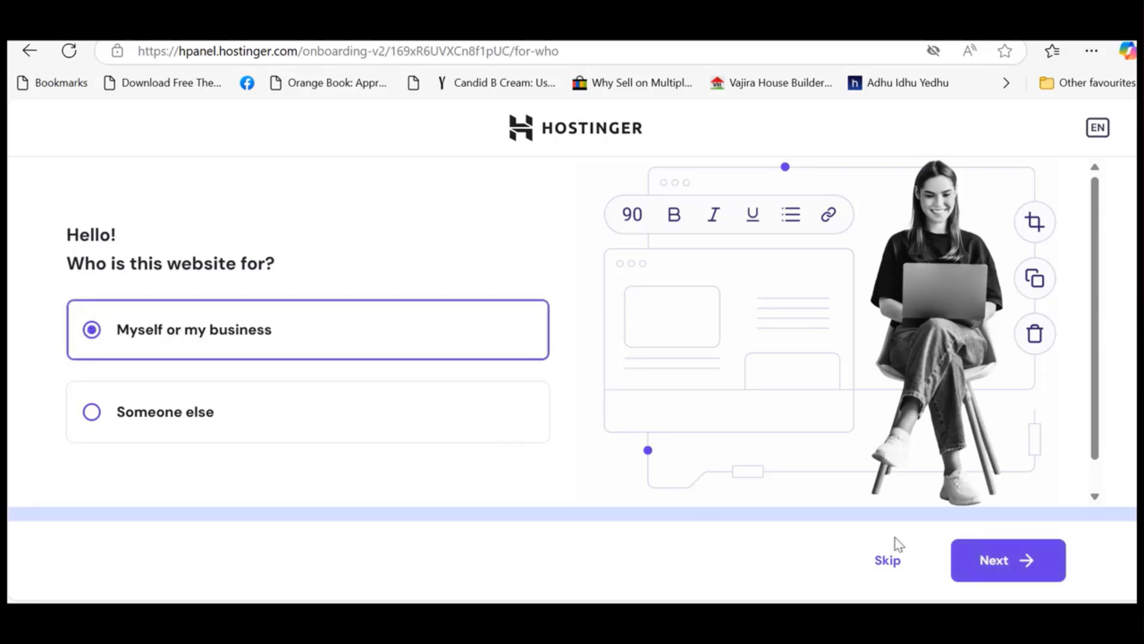
click(995, 565)
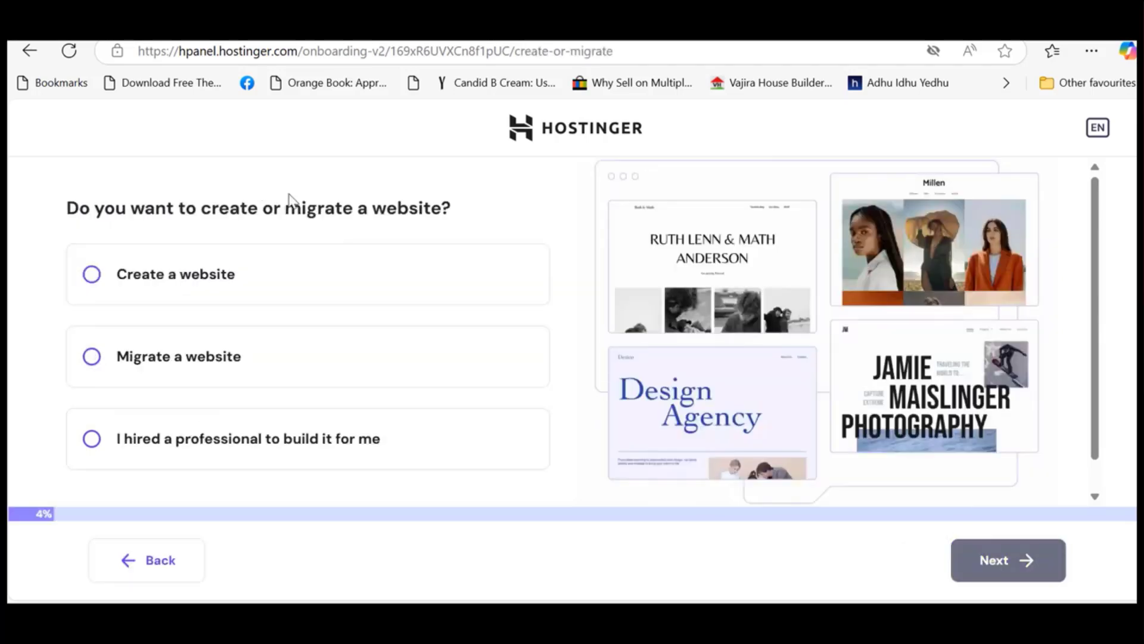
click(91, 277)
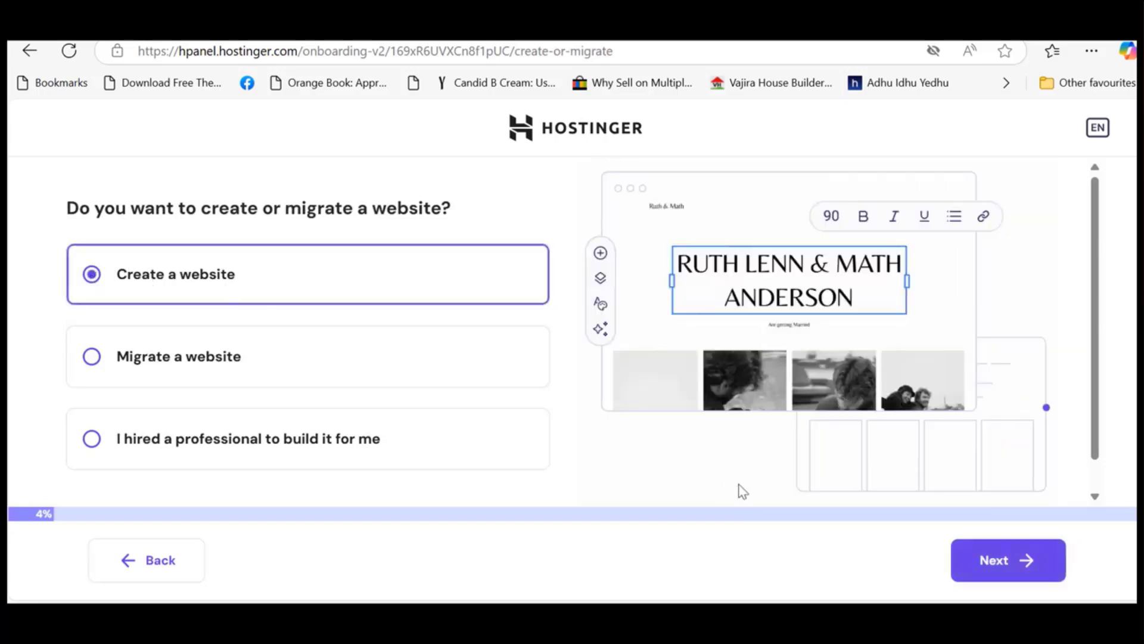
click(993, 547)
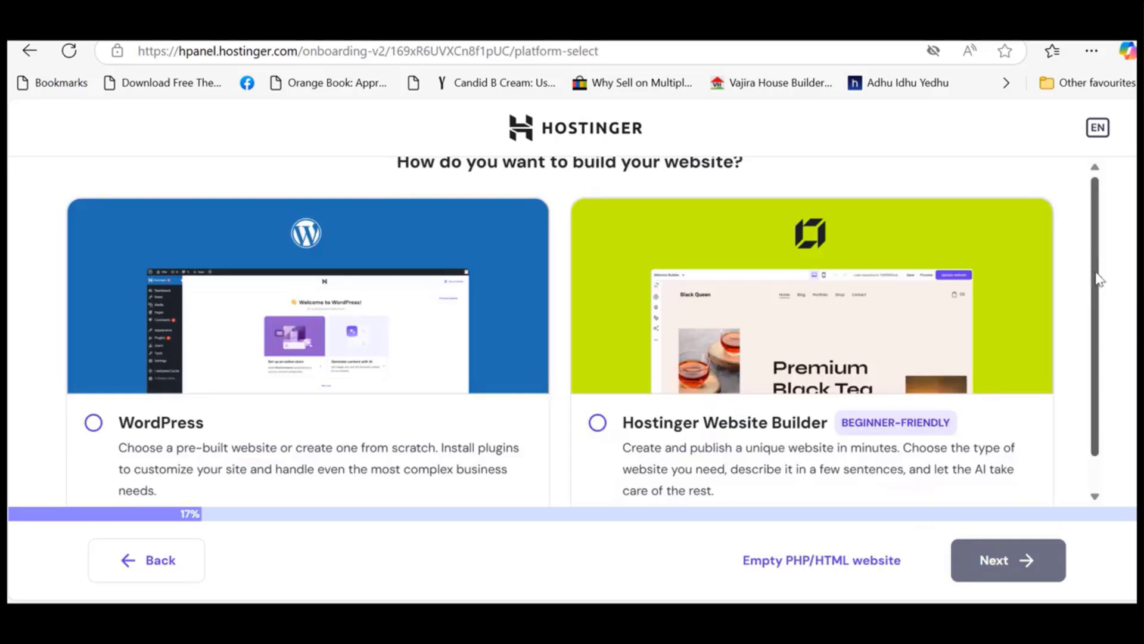
Select WordPress as the platform for building the website and proceed to its login setup.
scroll(1100, 280, down, 1)
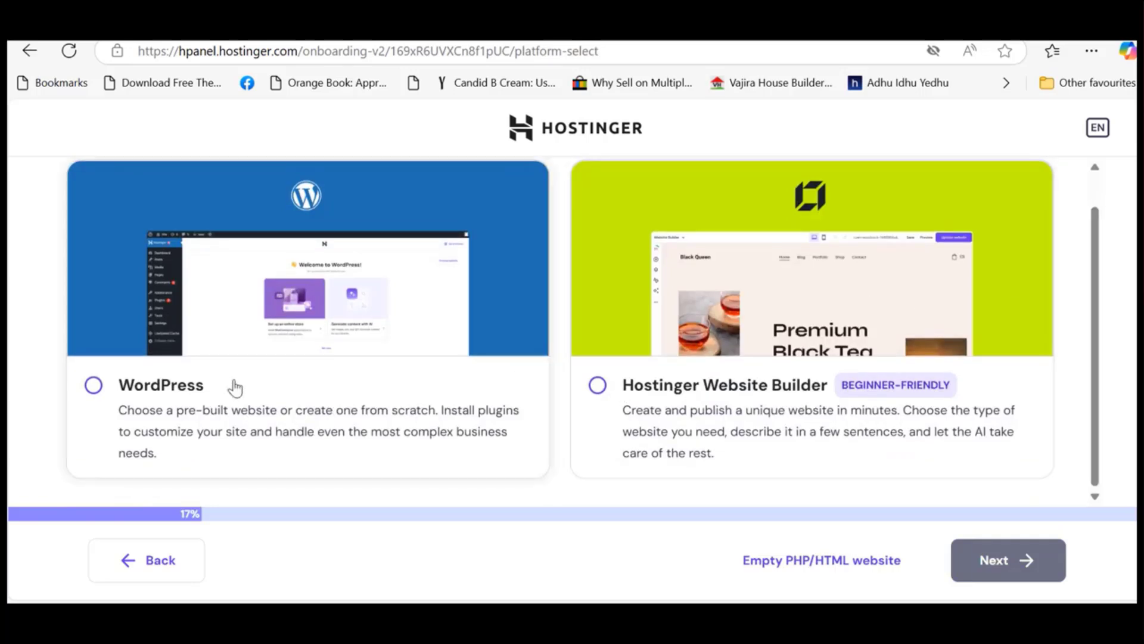
click(95, 386)
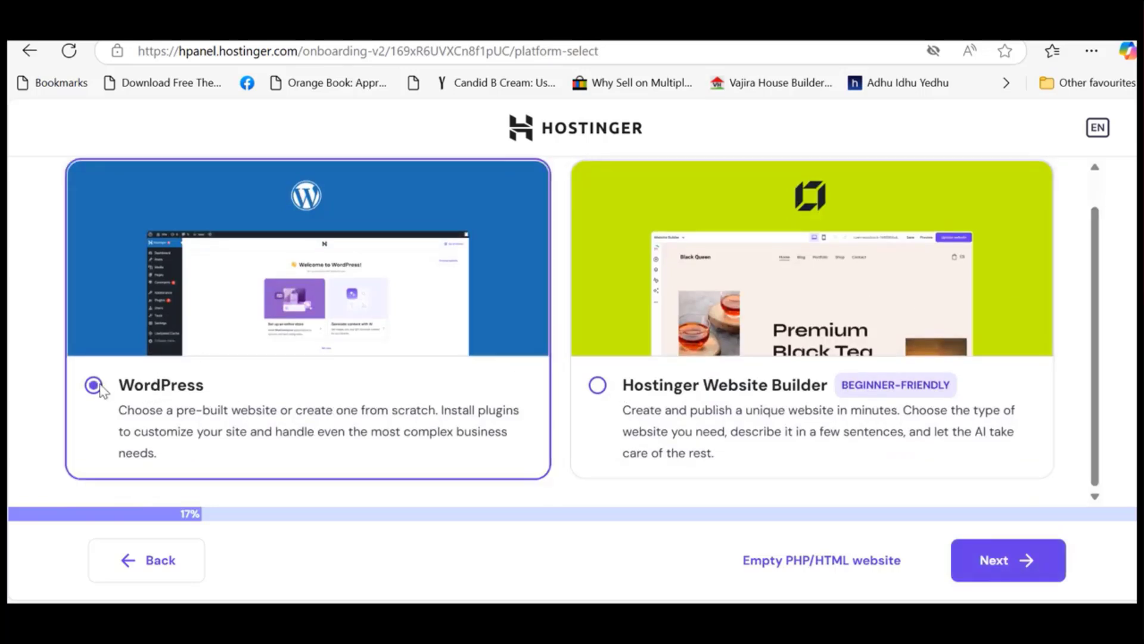
click(992, 567)
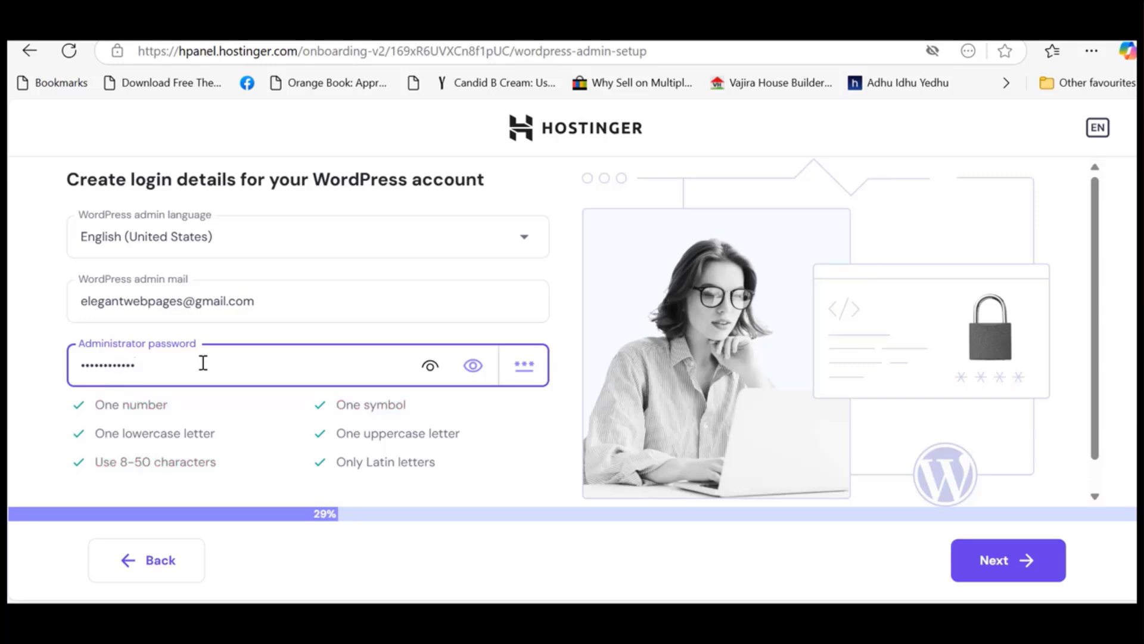
Reveal the administrator password to check it, confirm the WordPress login details and choose to create a blank site.
click(428, 372)
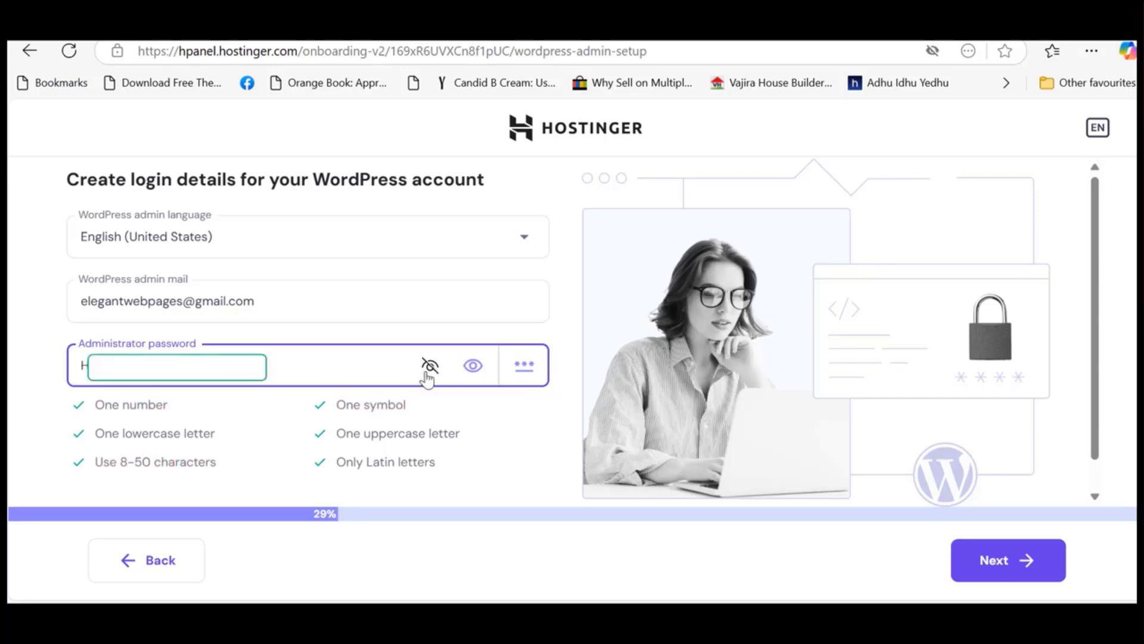
click(984, 563)
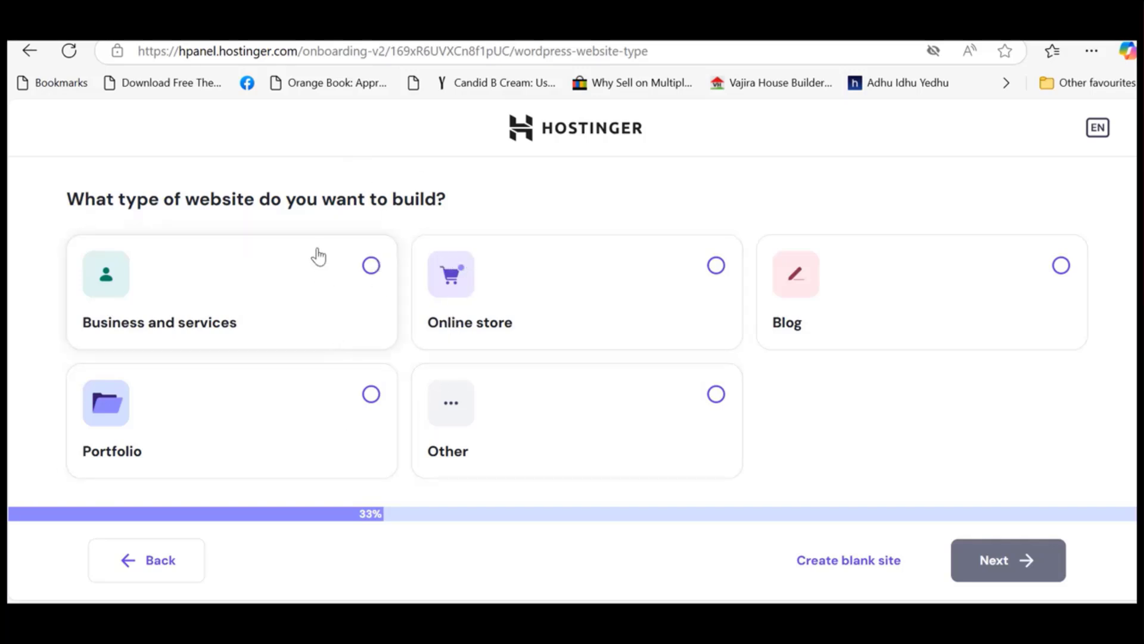
click(846, 563)
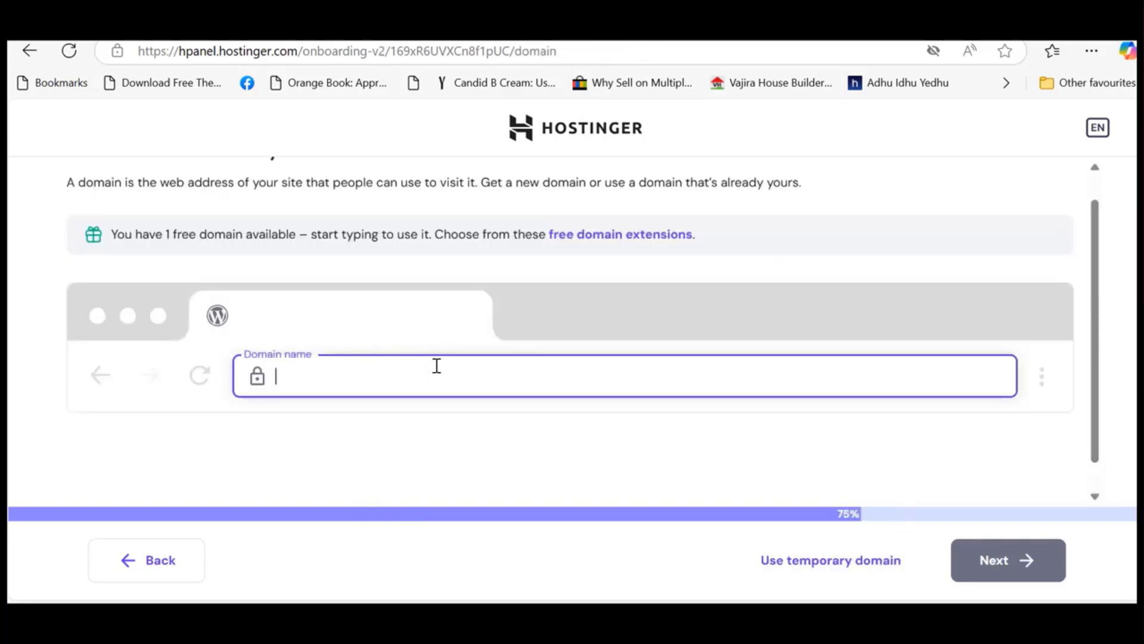
Search for the domain name ziyadaia, look through the free extensions and select ziyadaia.com as the site's domain.
text(ziyada)
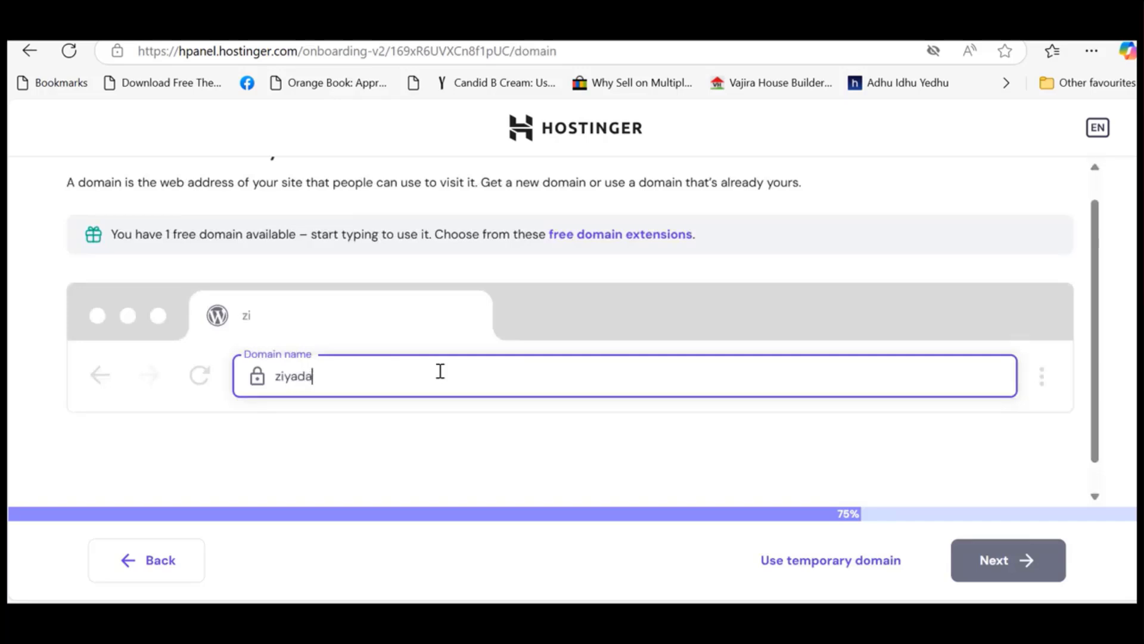
text(ia)
scroll(1104, 302, down, 2)
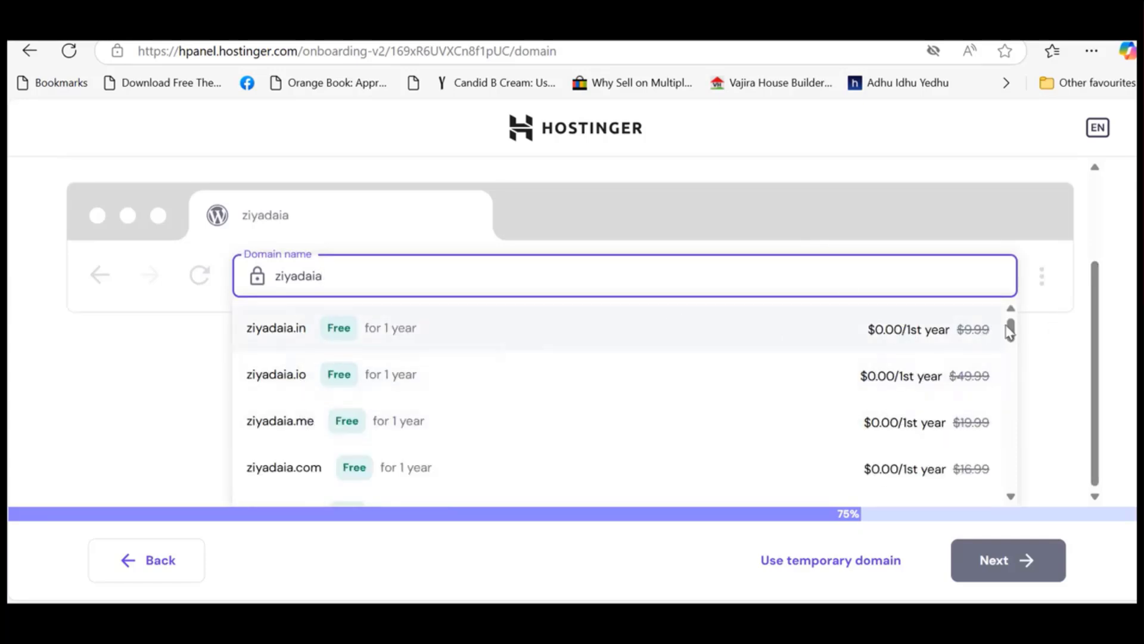
mouse_move(1011, 335)
mouse_down()
mouse_move(999, 489)
mouse_move(1032, 328)
mouse_up()
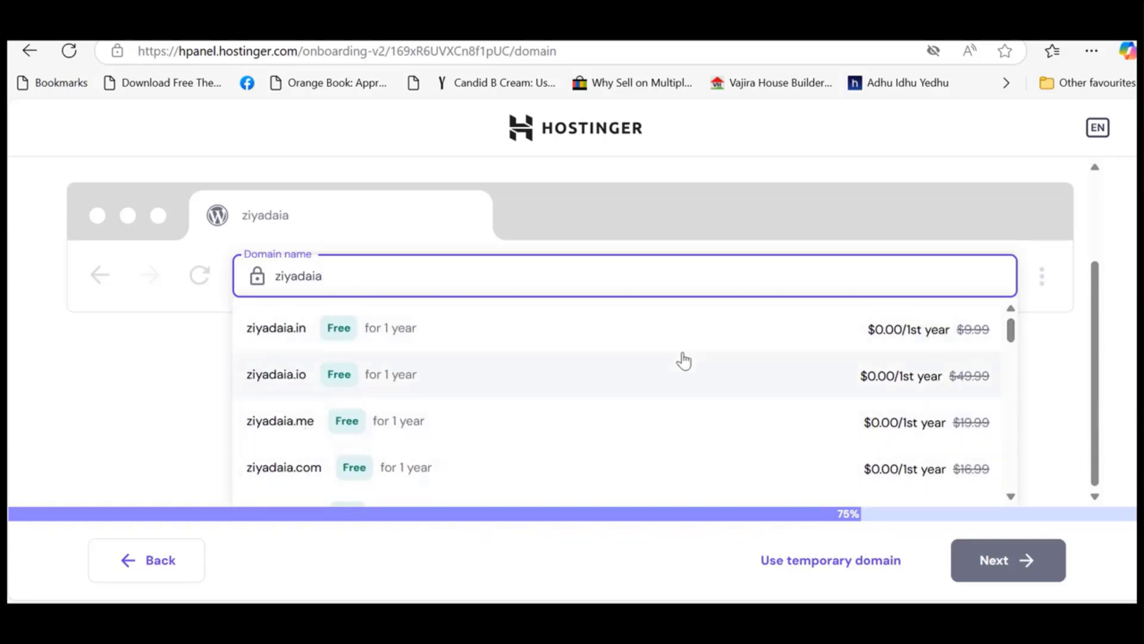
drag(1012, 327, 1011, 333)
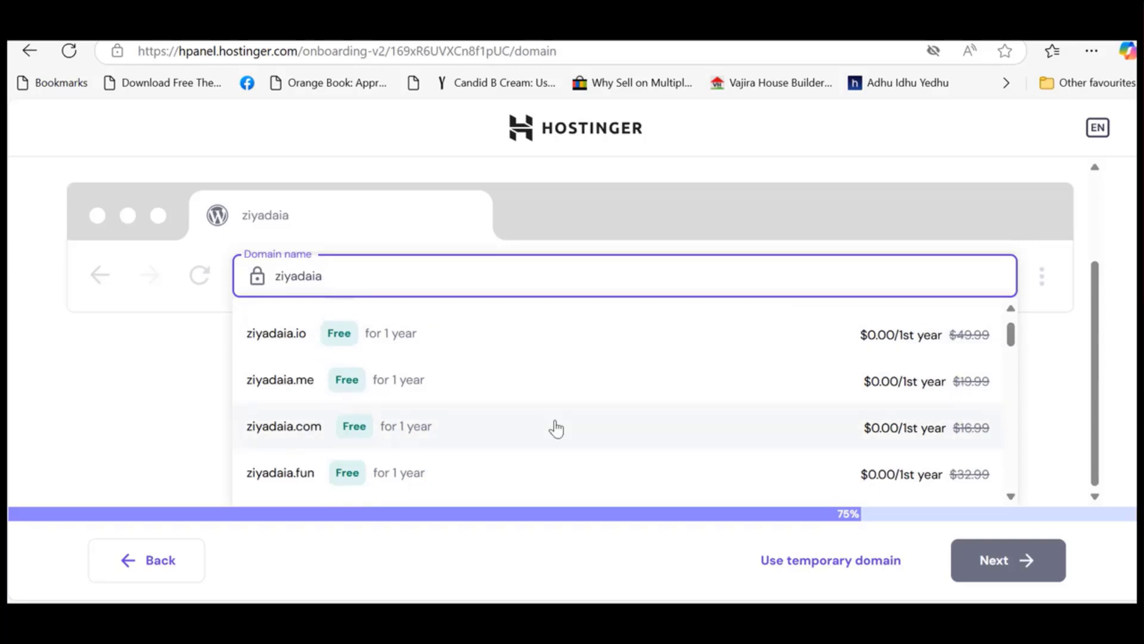
click(556, 428)
click(982, 566)
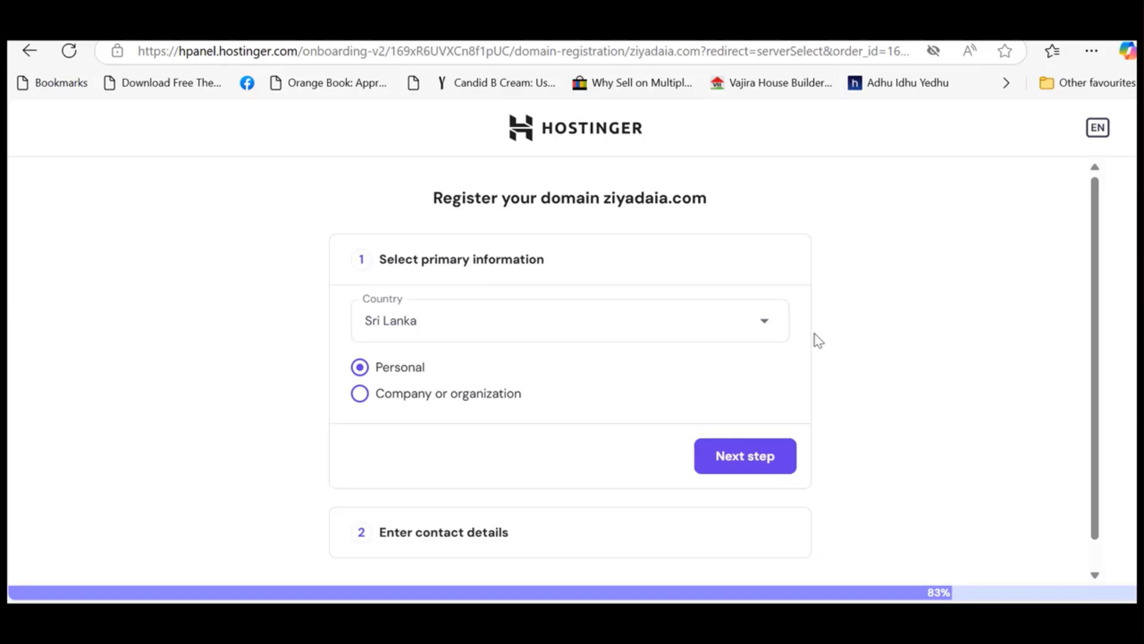
Accept Sri Lanka and Personal as the primary information for registering ziyadaia.com and proceed to the contact details.
scroll(1110, 396, down, 1)
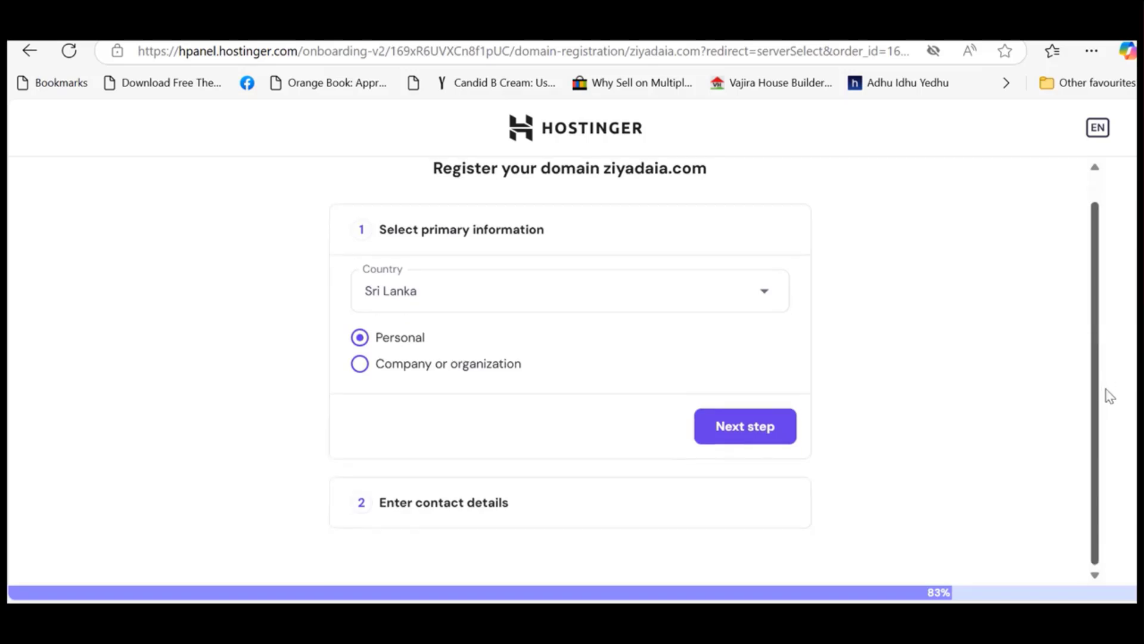
click(729, 454)
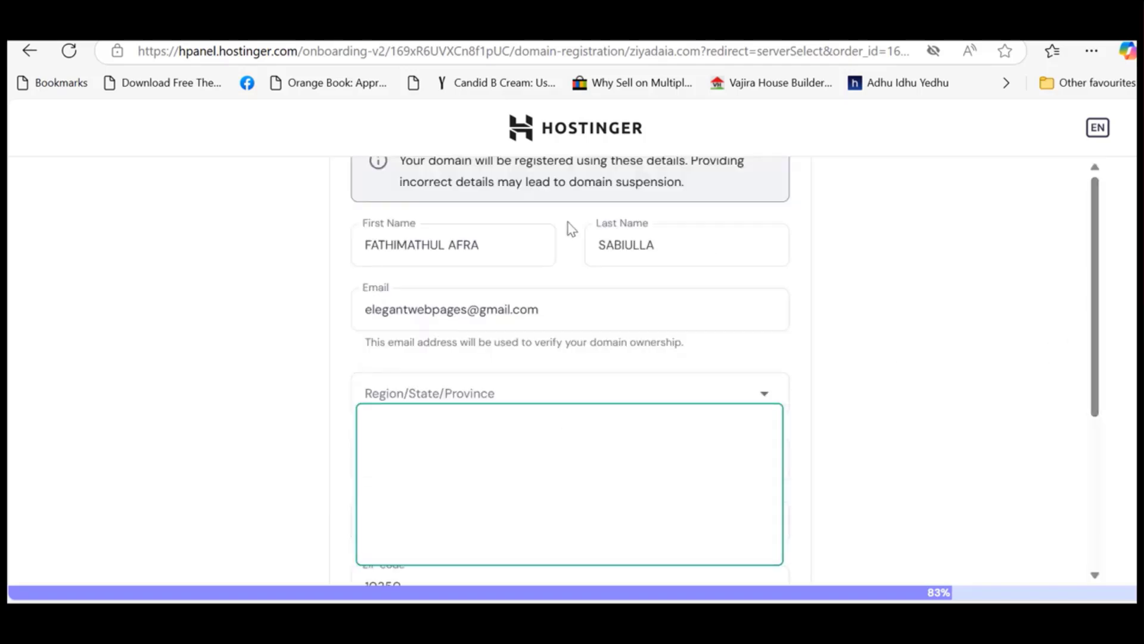
Check the registrant's contact details for ziyadaia.com and submit the domain registration.
click(511, 248)
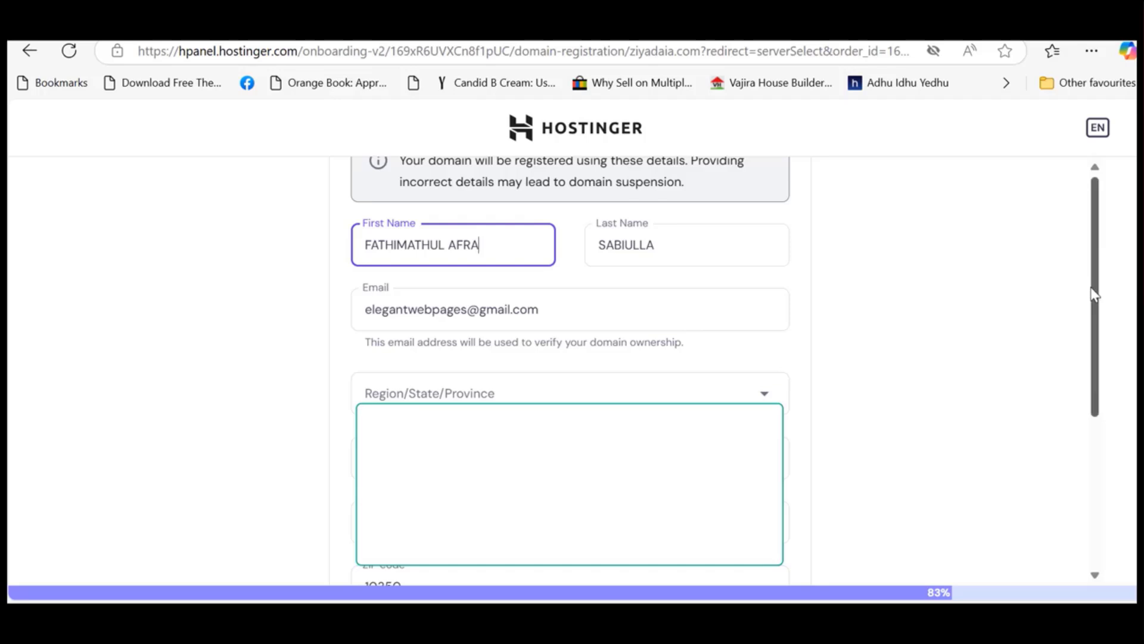
scroll(982, 287, down, 8)
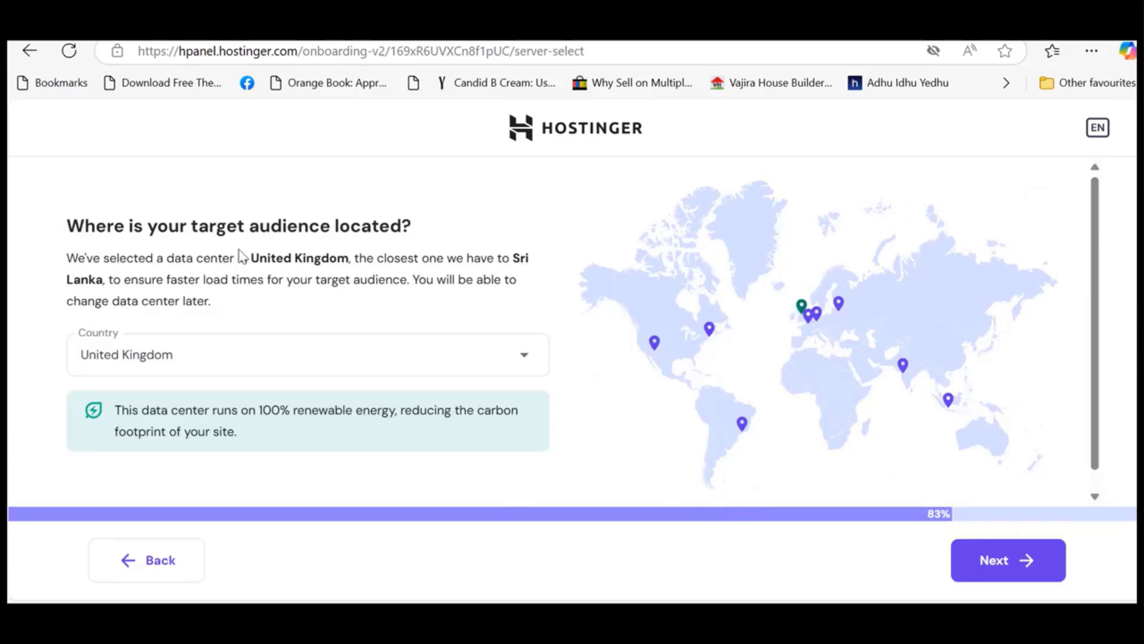
Choose India as the data center country for the site's target audience and proceed with the setup.
scroll(1103, 319, down, 1)
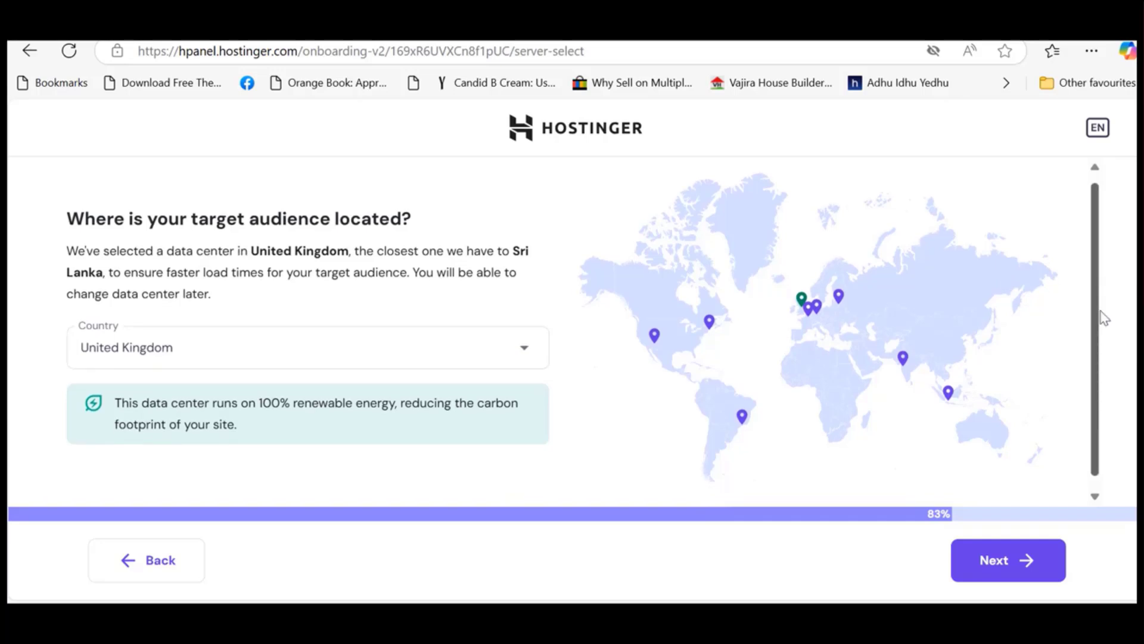
scroll(1103, 313, down, 1)
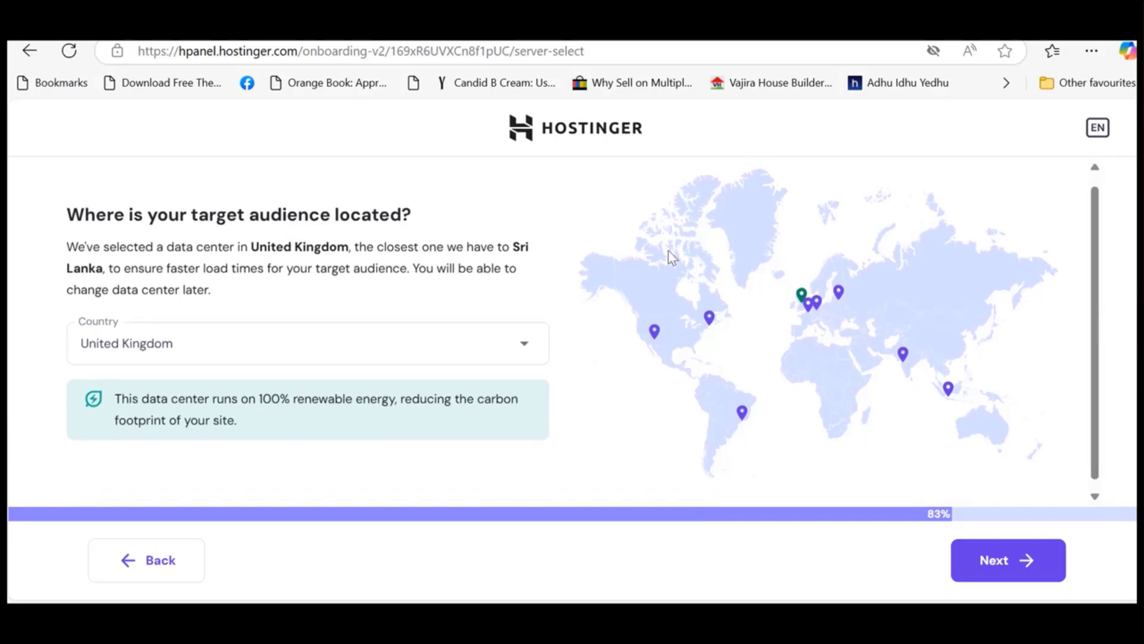
click(518, 343)
scroll(544, 399, down, 3)
scroll(477, 405, up, 1)
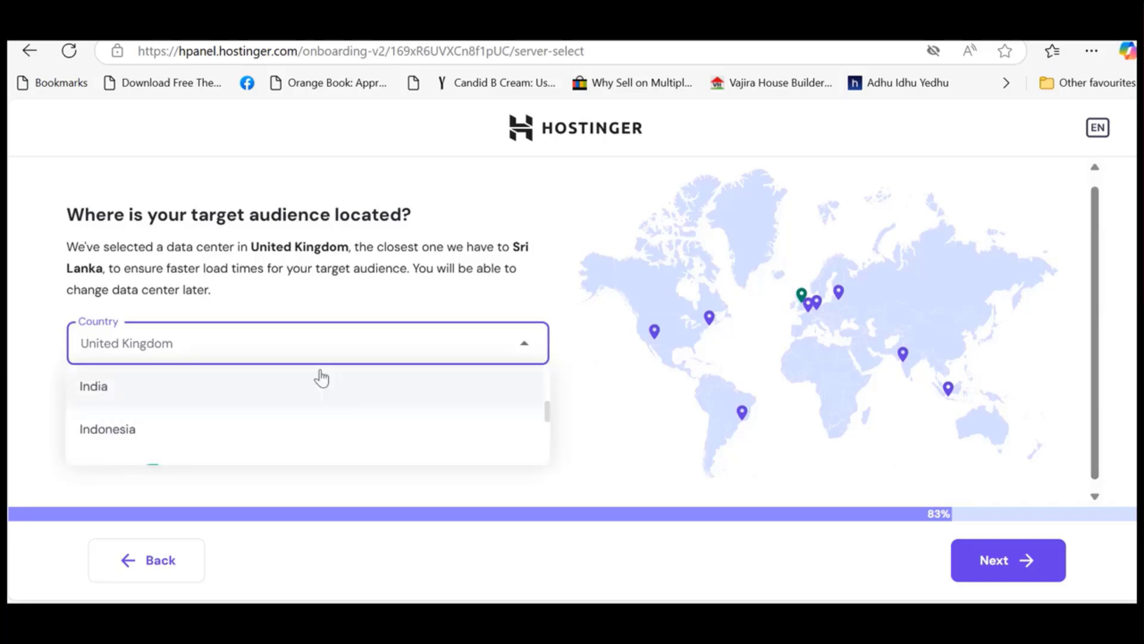
click(128, 397)
click(994, 562)
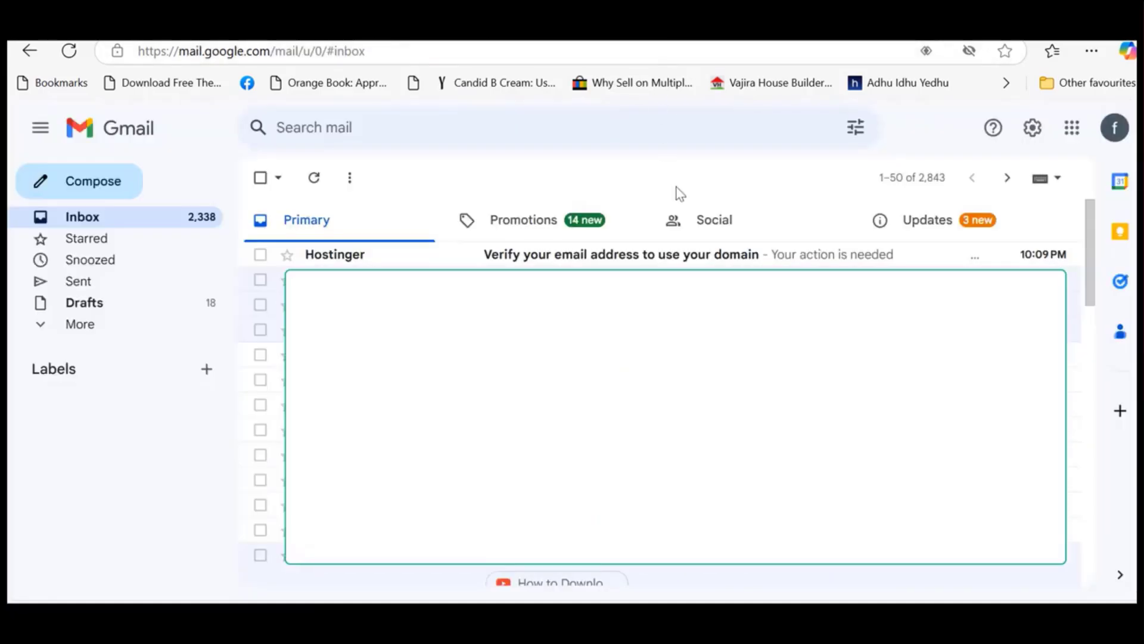
Open Hostinger's domain verification message in the Gmail inbox and verify the contact e-mail address for ziyadaia.com.
click(591, 256)
drag(1086, 266, 1099, 337)
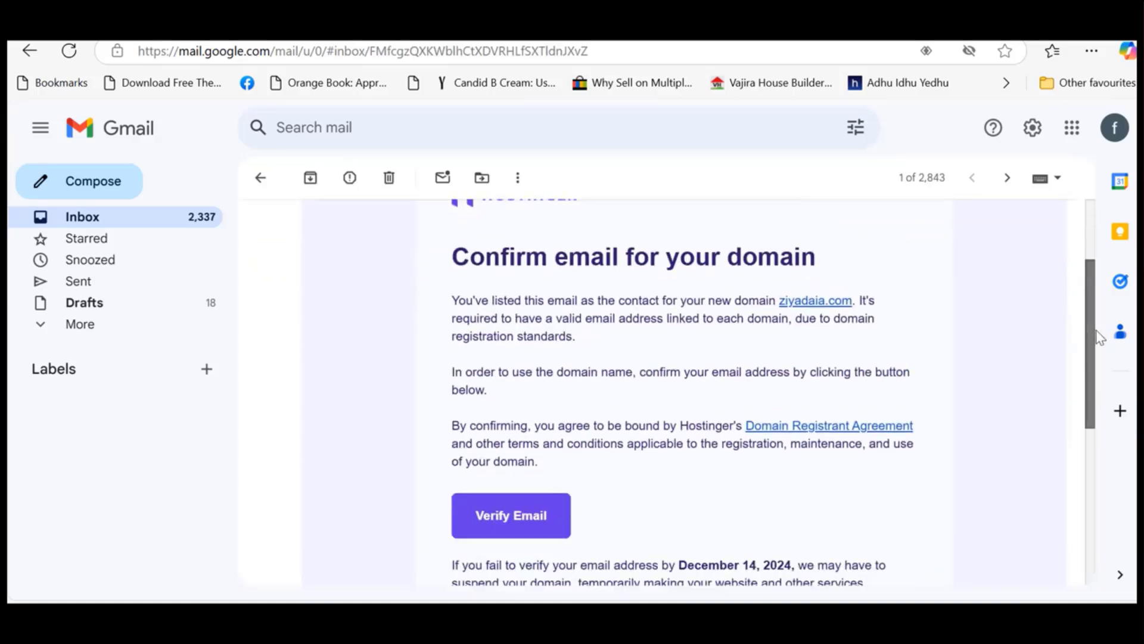
scroll(971, 338, down, 1)
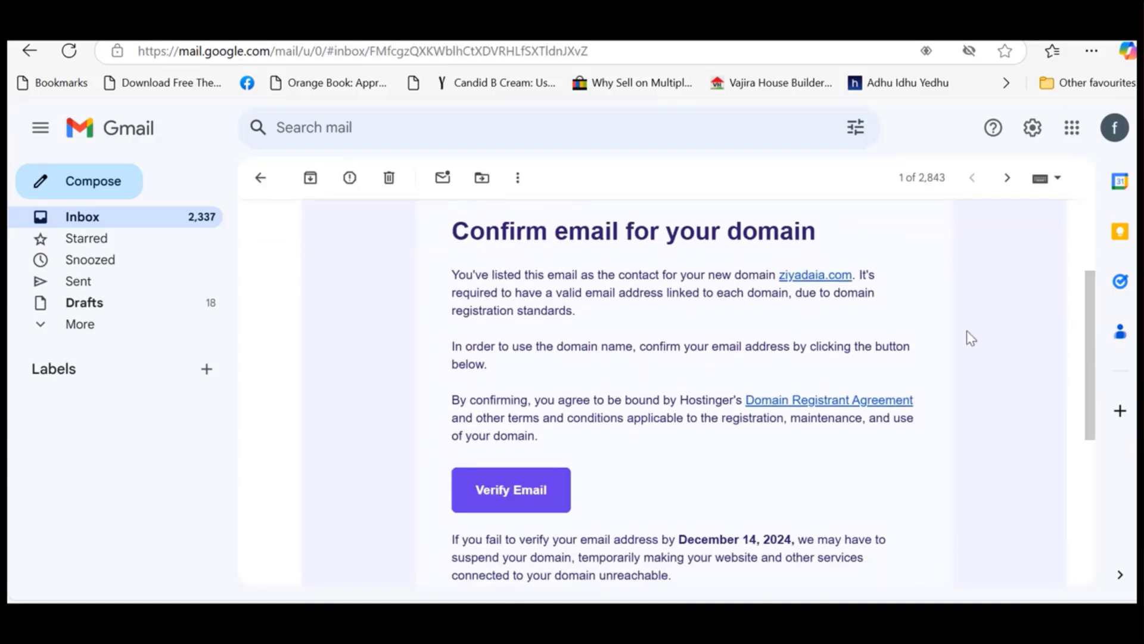
click(551, 490)
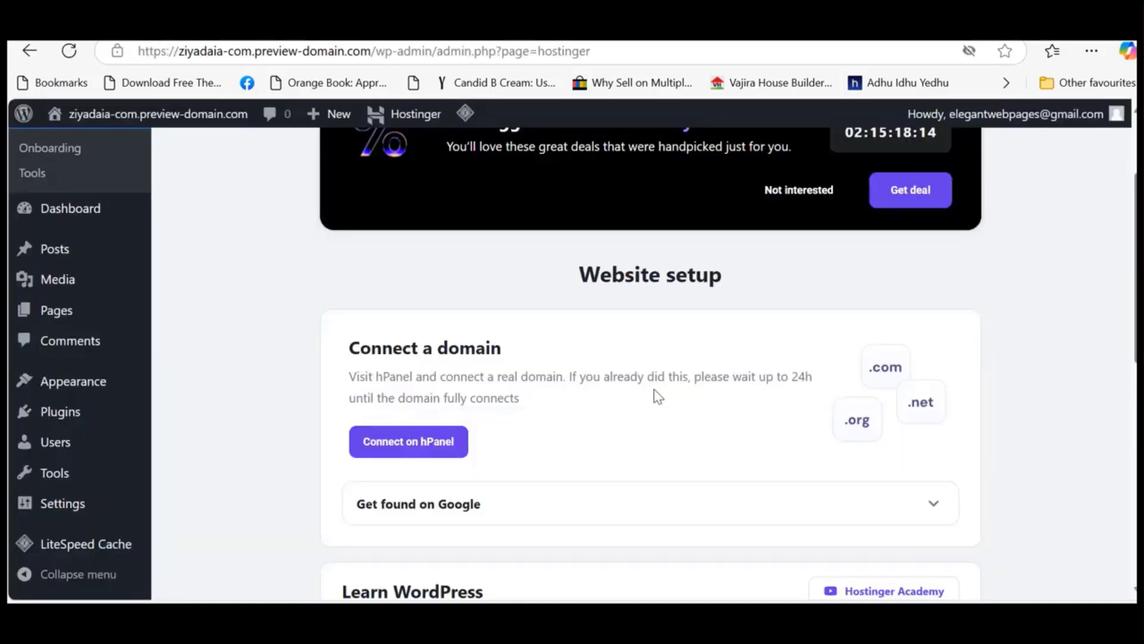
Follow the domain connection link to hPanel and check the connection status of ziyadaia.com among the websites.
click(378, 449)
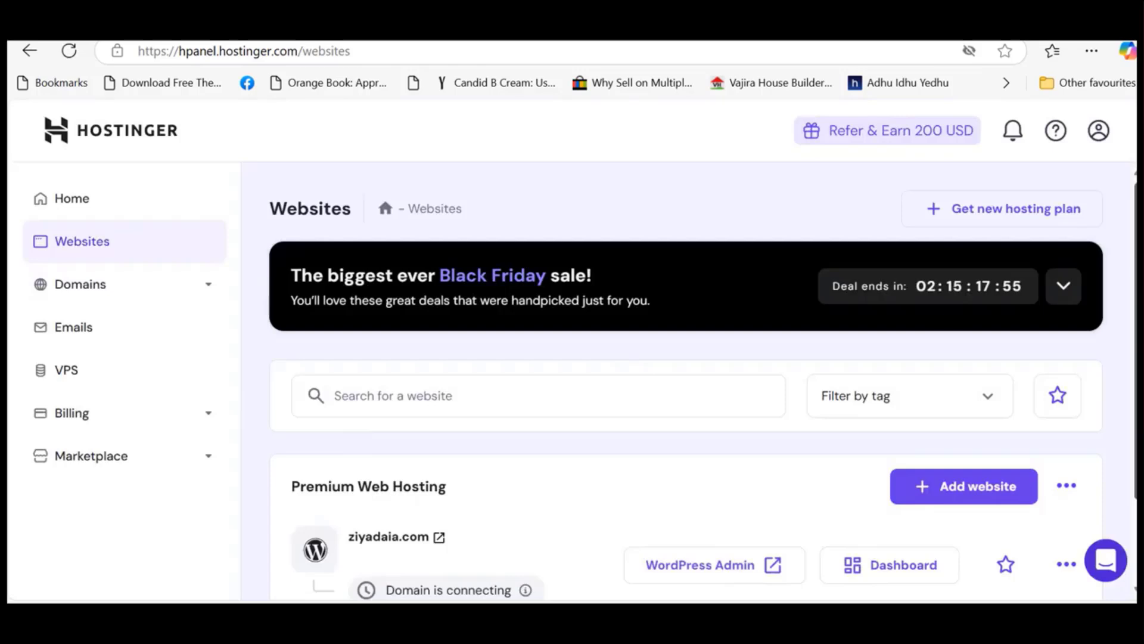
scroll(686, 381, down, 1)
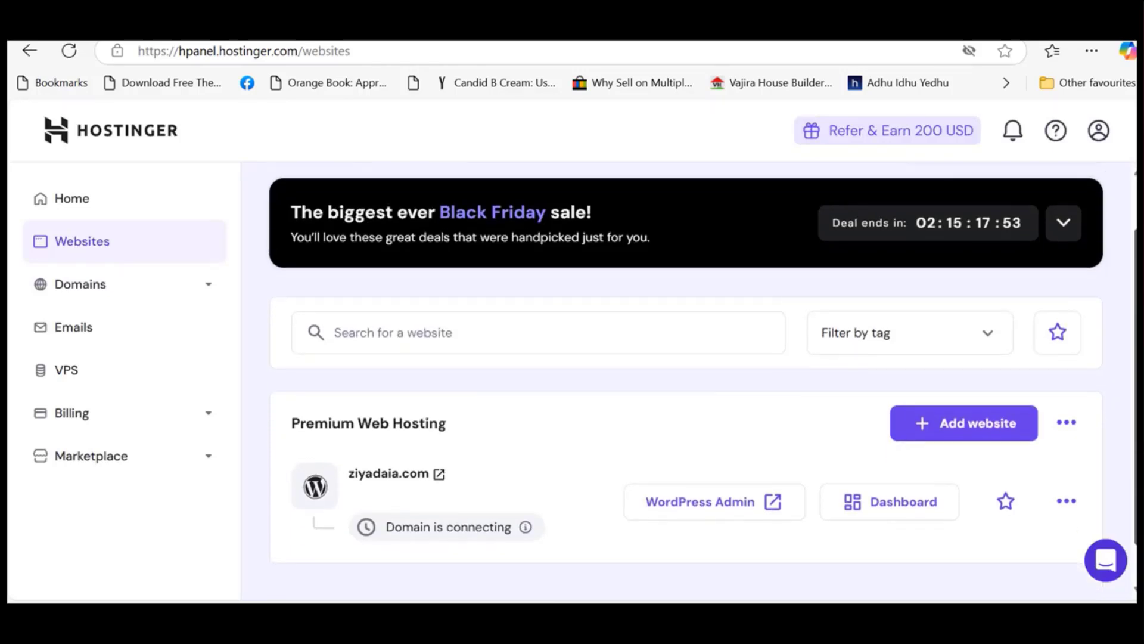
scroll(685, 382, down, 1)
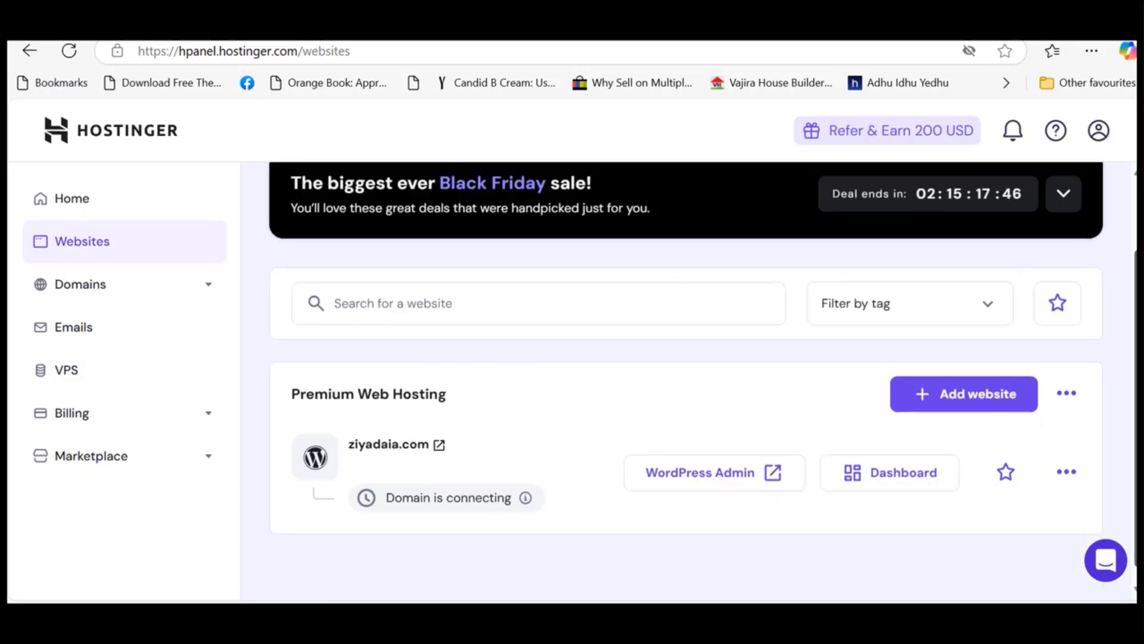
scroll(503, 383, down, 1)
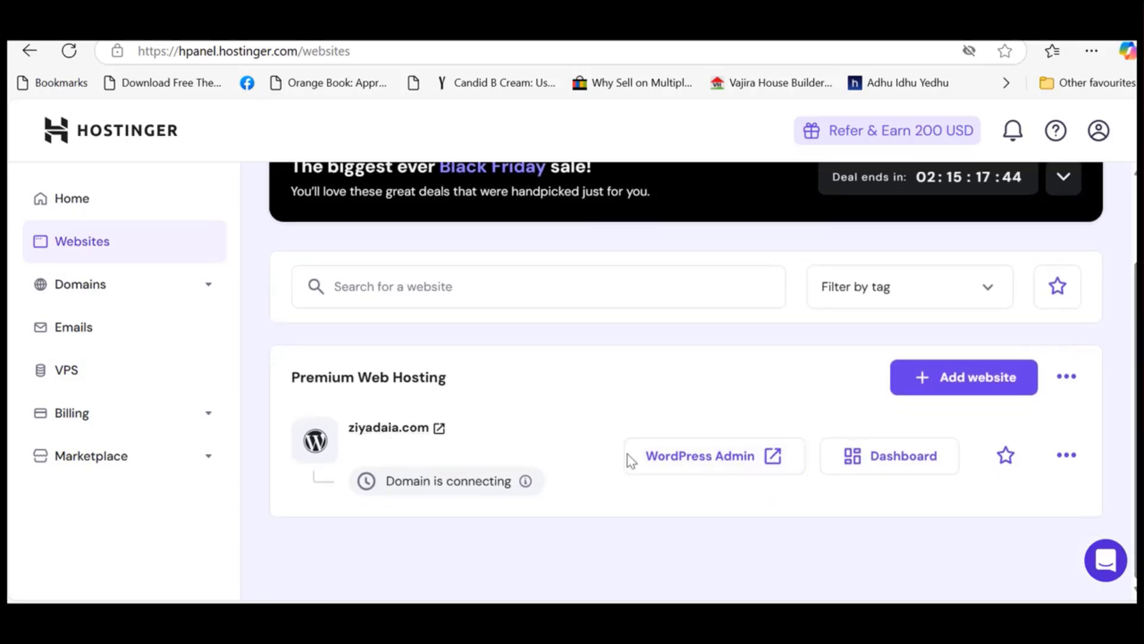
Open the WordPress admin of ziyadaia.com from hPanel and look over its dashboard.
click(673, 464)
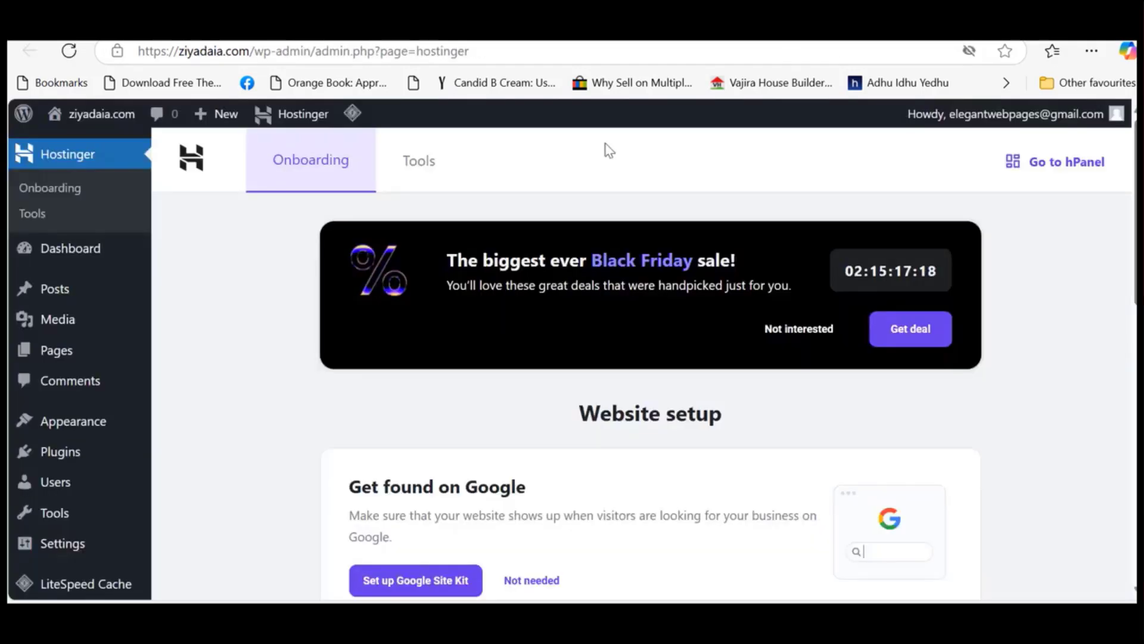
click(50, 251)
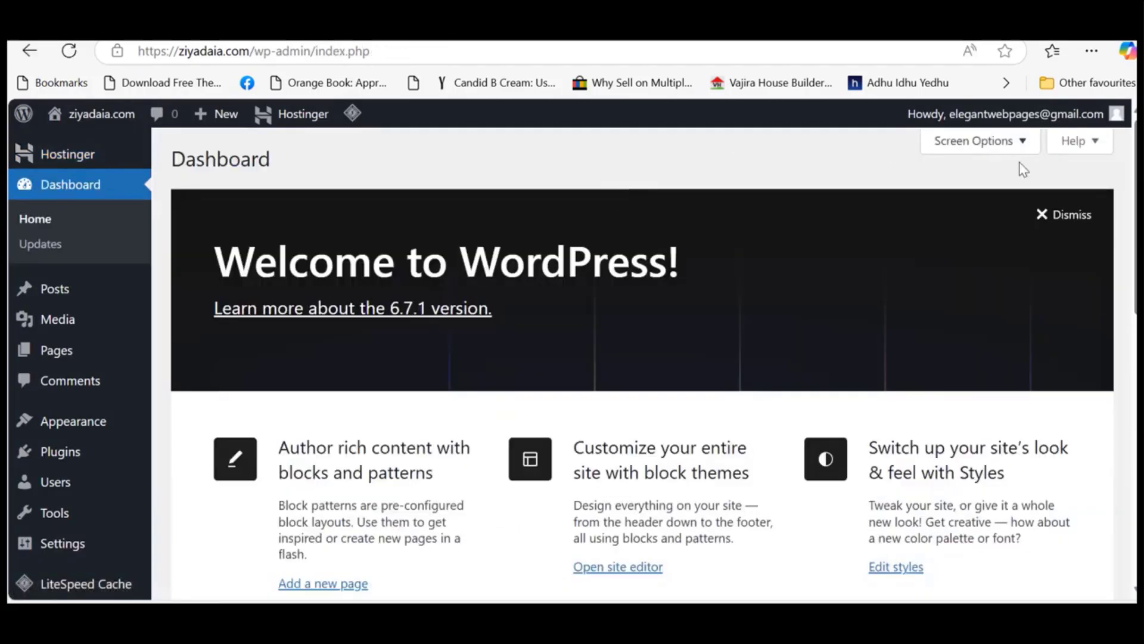
scroll(642, 364, down, 5)
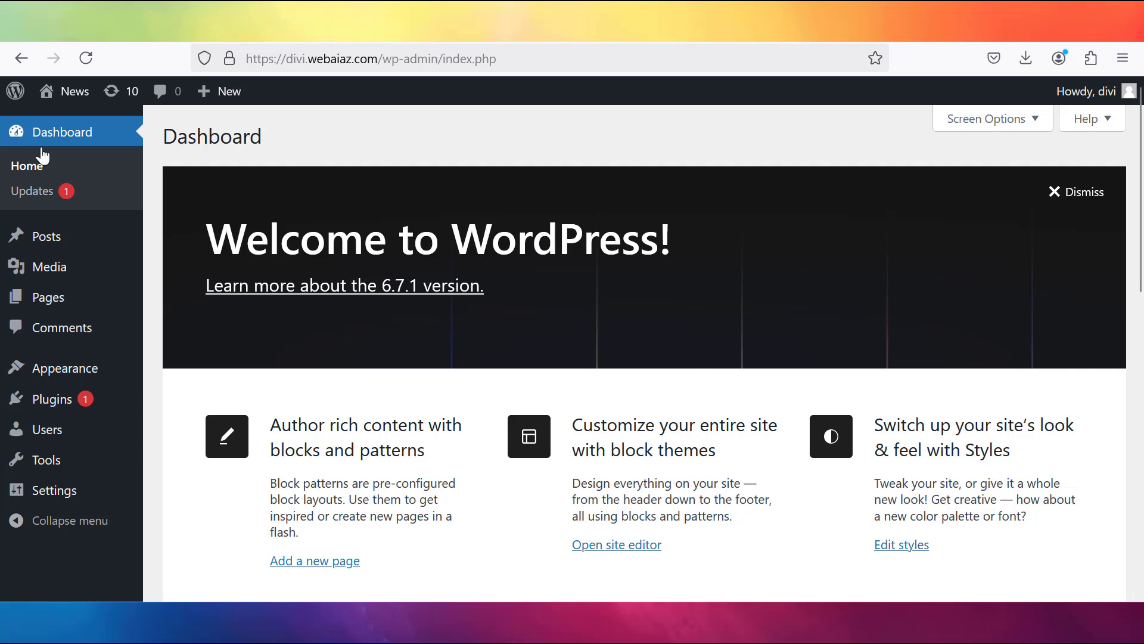
Start adding a new WordPress theme and search the theme directory for "royal elementor".
mouse_move(86, 373)
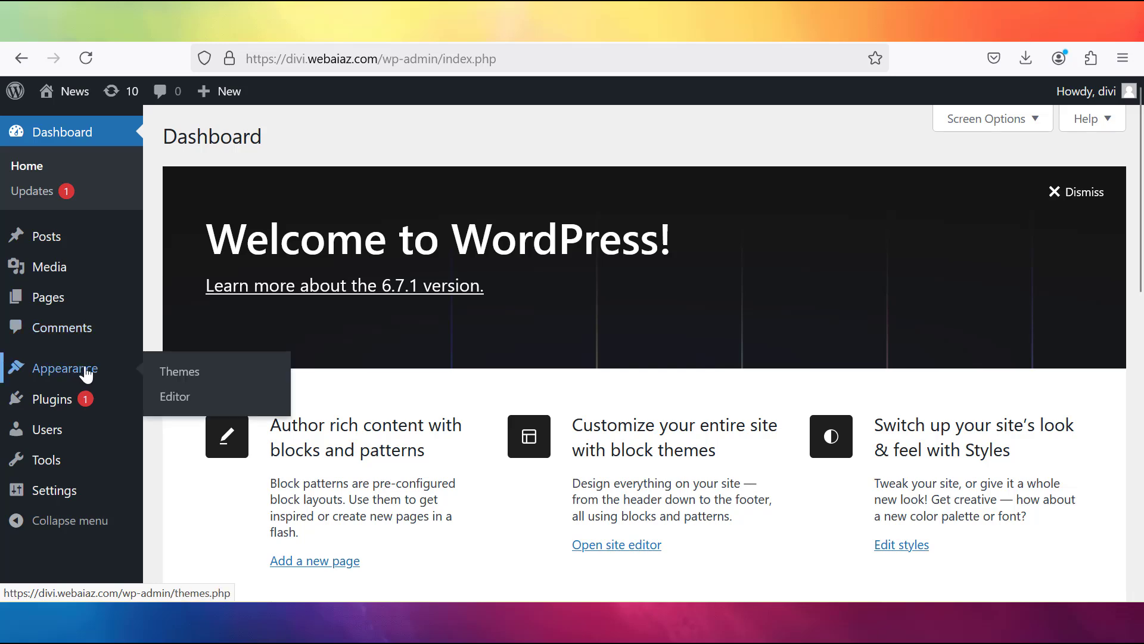
click(185, 372)
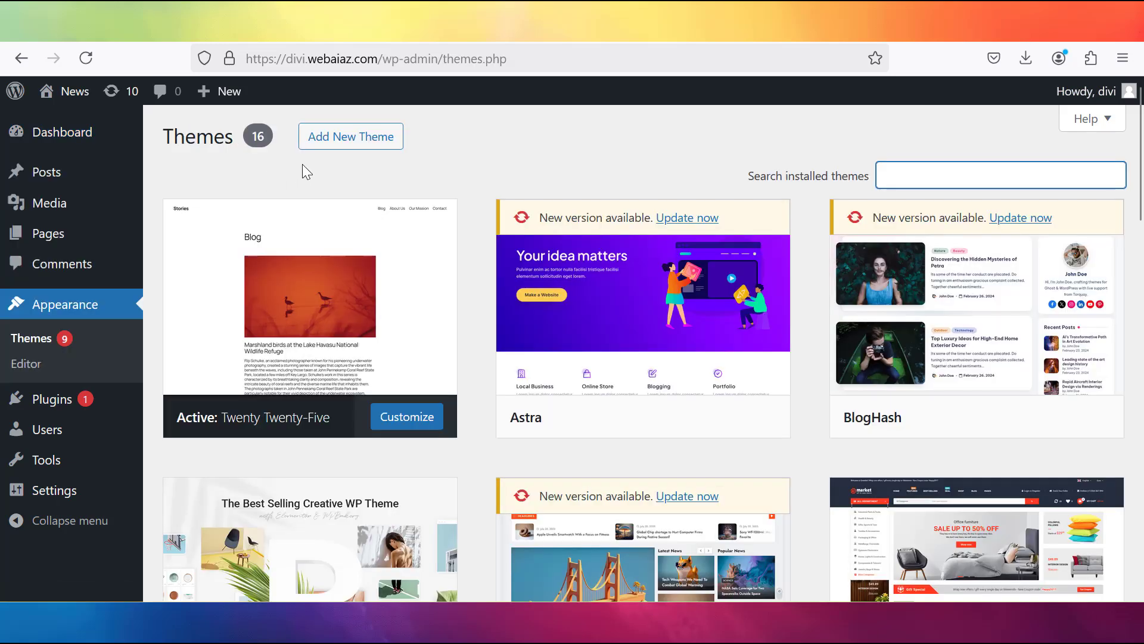
click(338, 147)
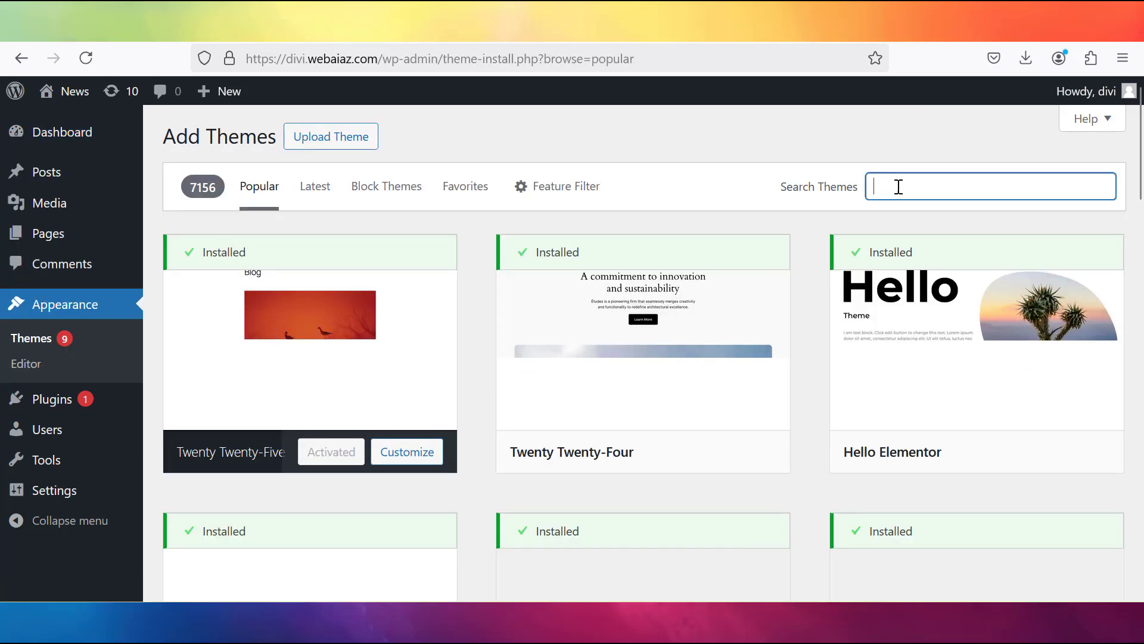
text(ro)
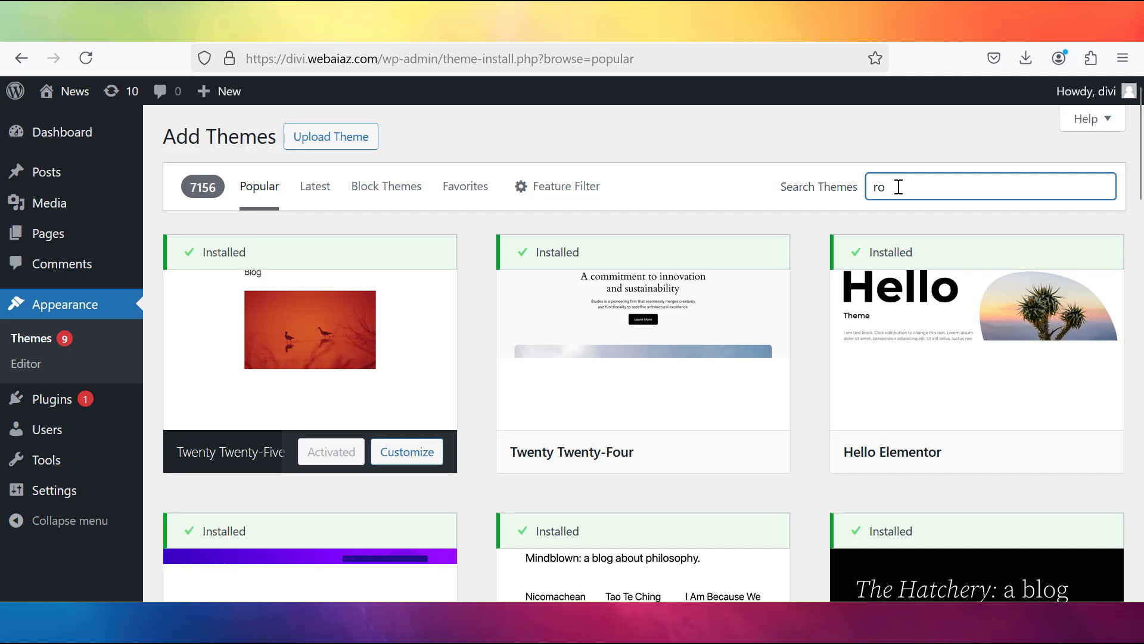
text(yal elementor)
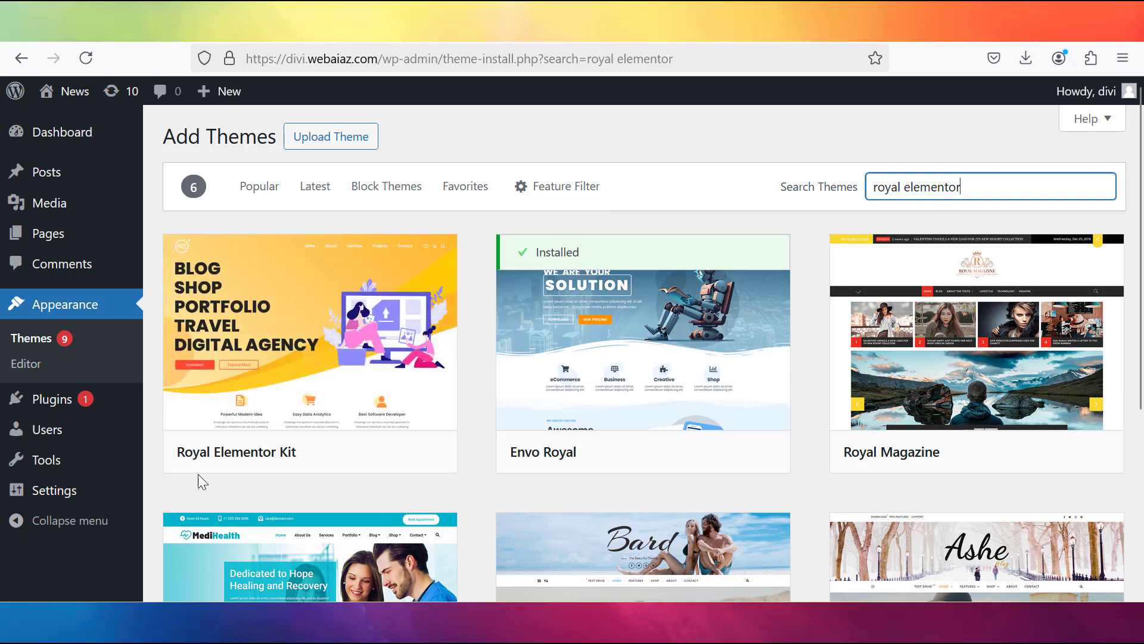
Install and activate the Royal Elementor Kit theme.
mouse_move(258, 472)
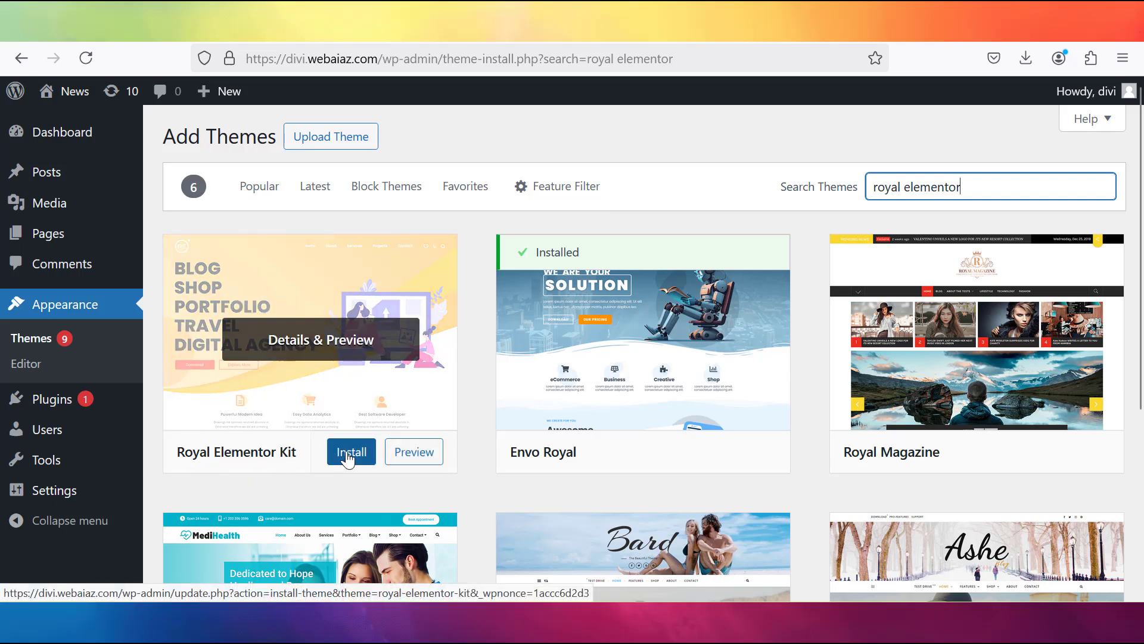
click(344, 455)
click(321, 458)
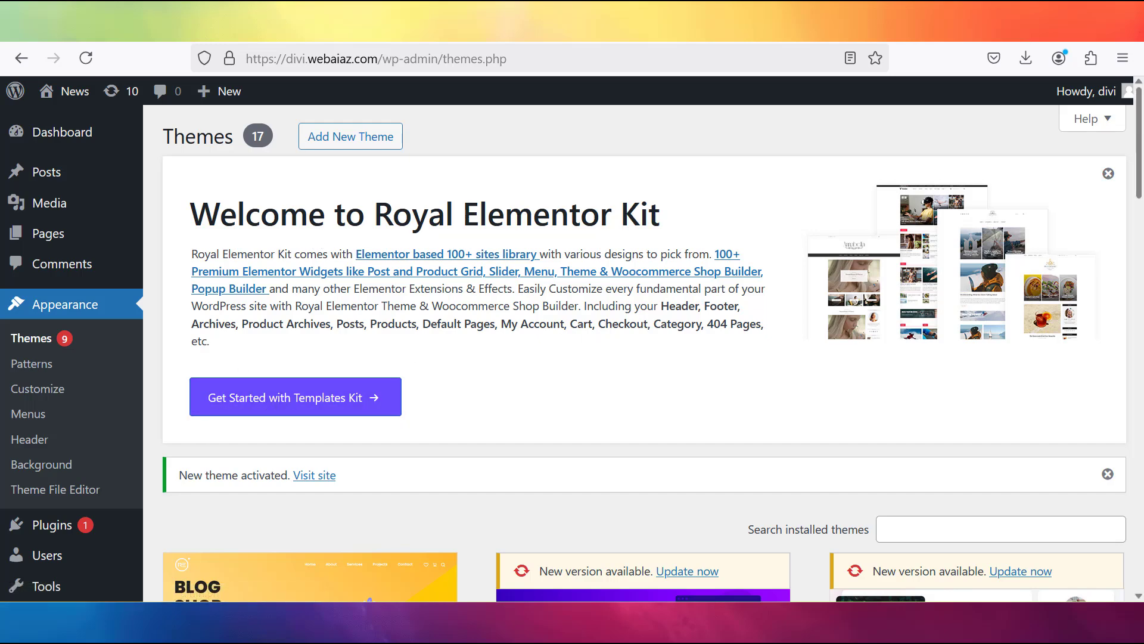
Get started with the theme's Templates Kit and allow Royal Elementor Addons notifications to continue.
click(278, 400)
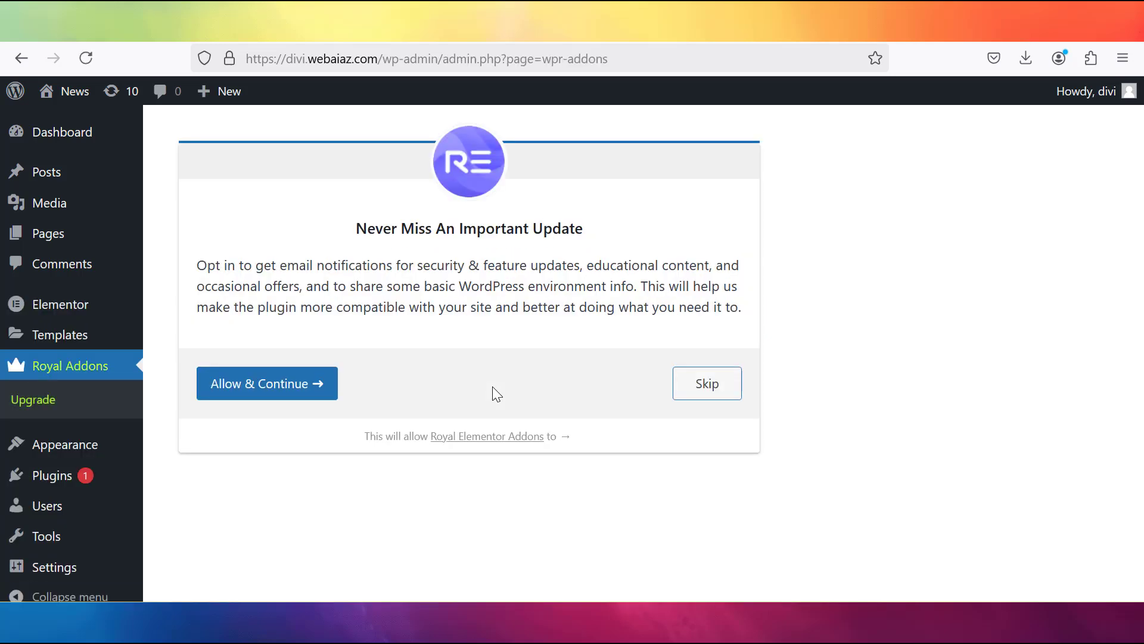
click(241, 392)
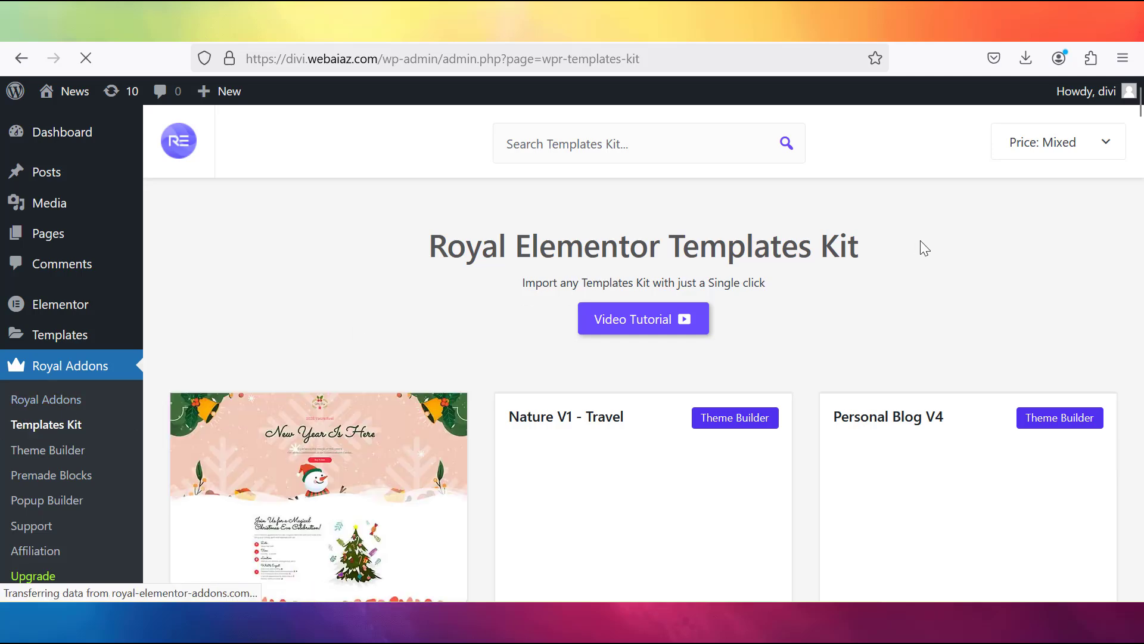
Filter the Royal Elementor template kits to Free and search them for "business".
scroll(1140, 104, down, 3)
drag(1141, 106, 1141, 96)
click(1088, 141)
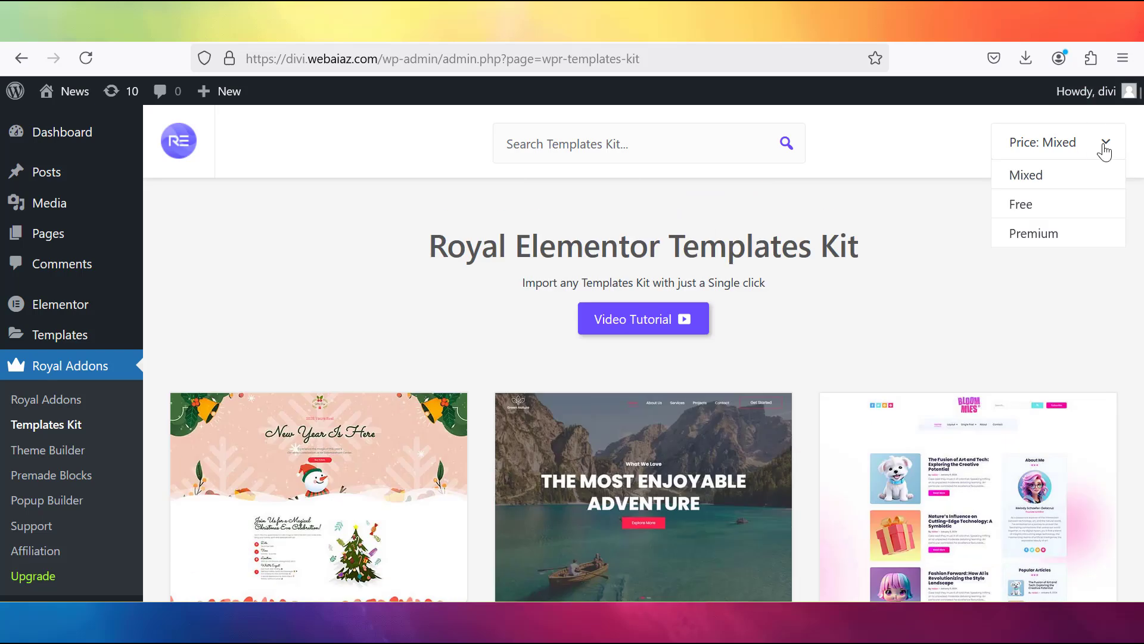
click(1021, 207)
drag(1141, 98, 1143, 149)
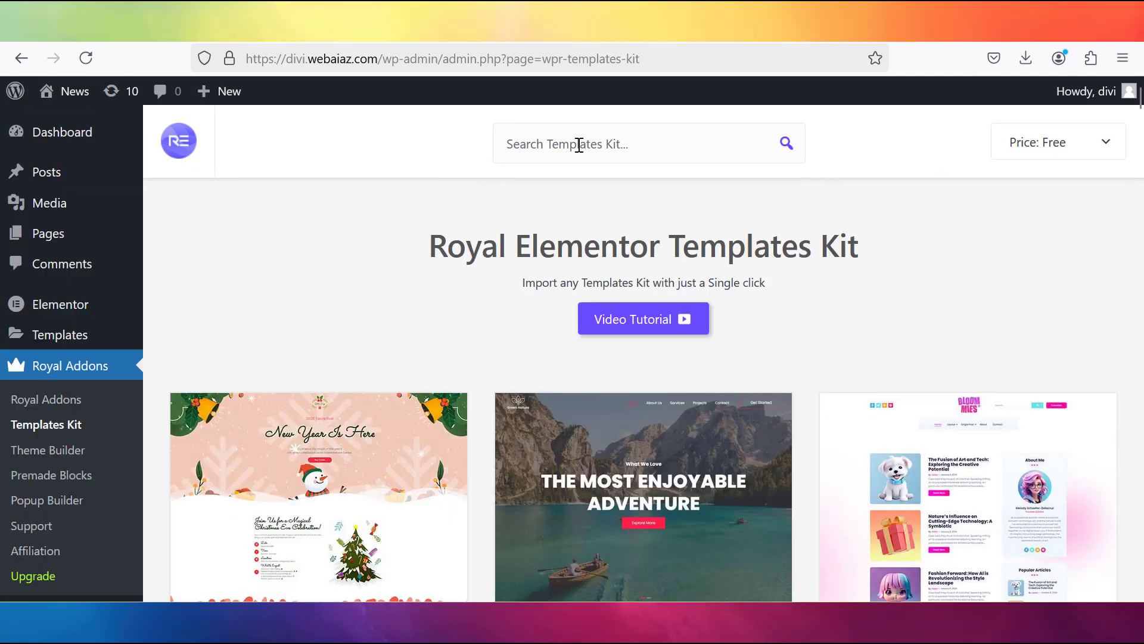
click(578, 145)
text(business)
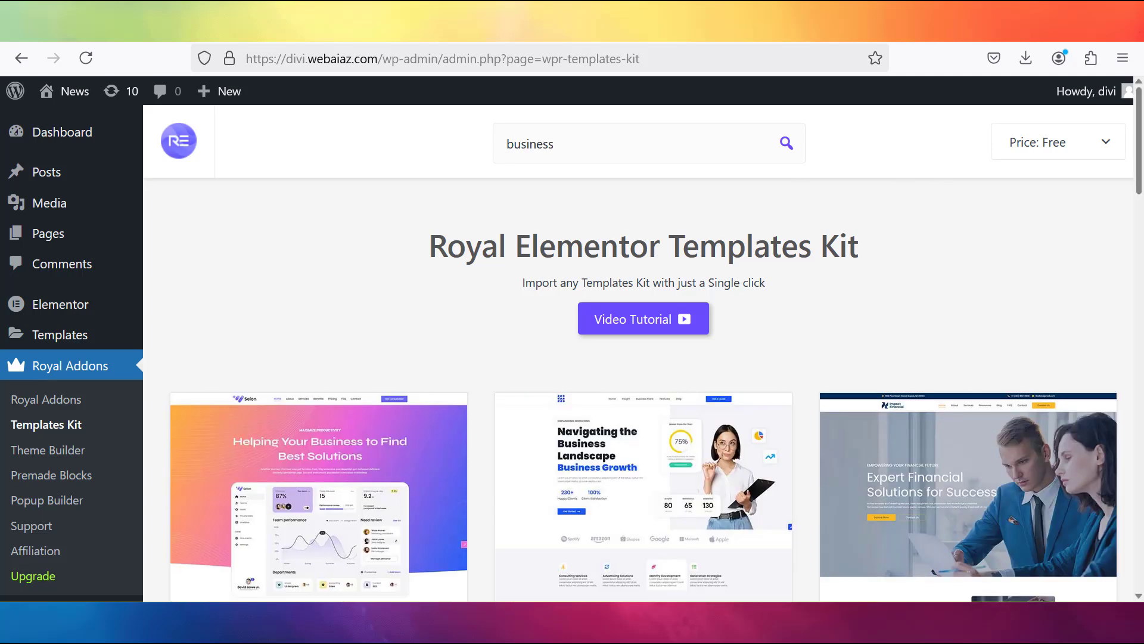
Look through the free business template kits for a design suited to a financial business site.
drag(1142, 173, 1142, 227)
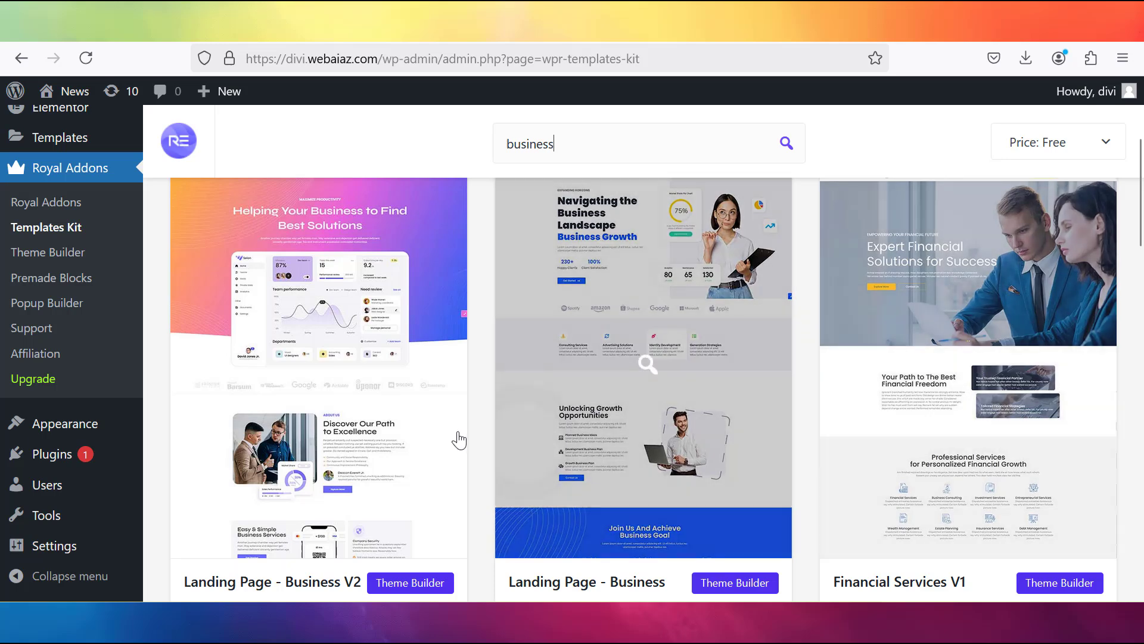
drag(1142, 233, 1142, 240)
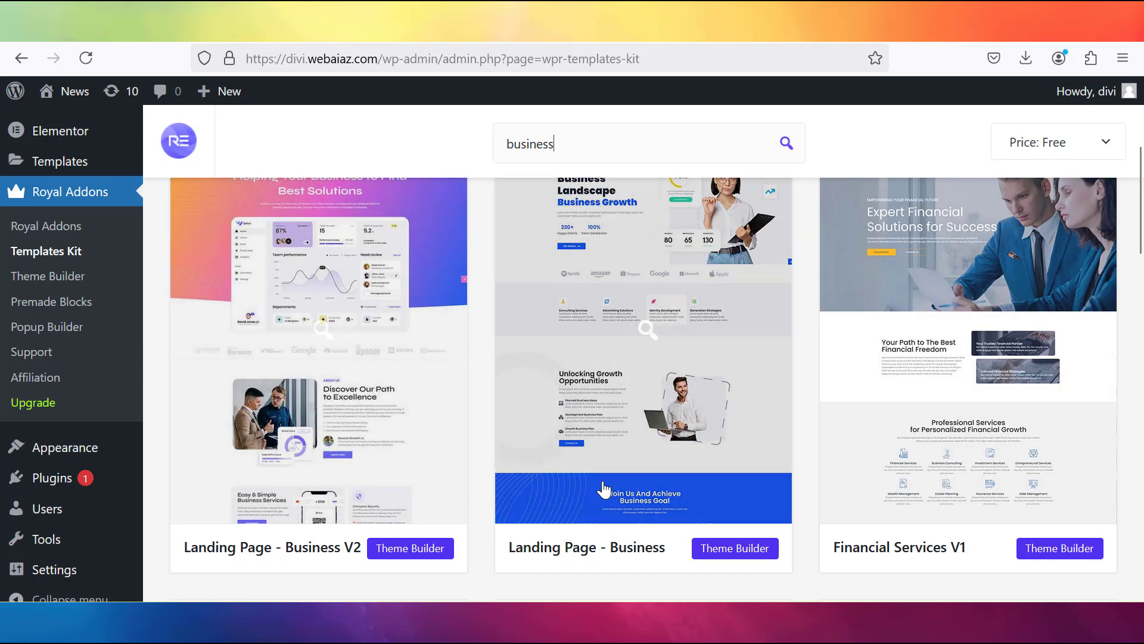
scroll(1142, 225, down, 5)
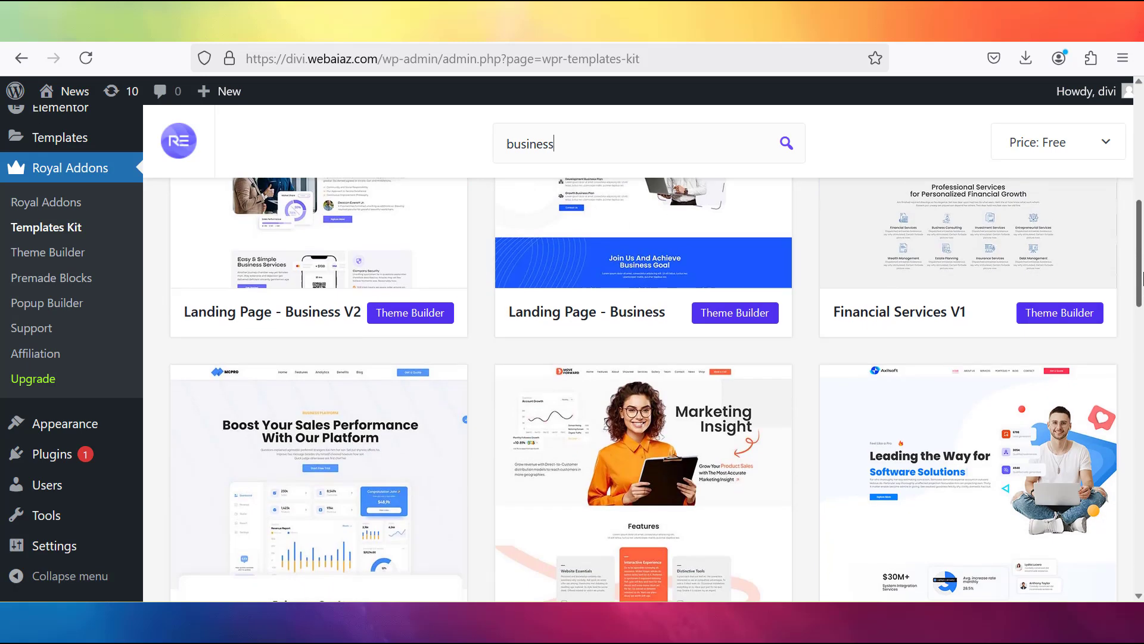
scroll(655, 388, down, 5)
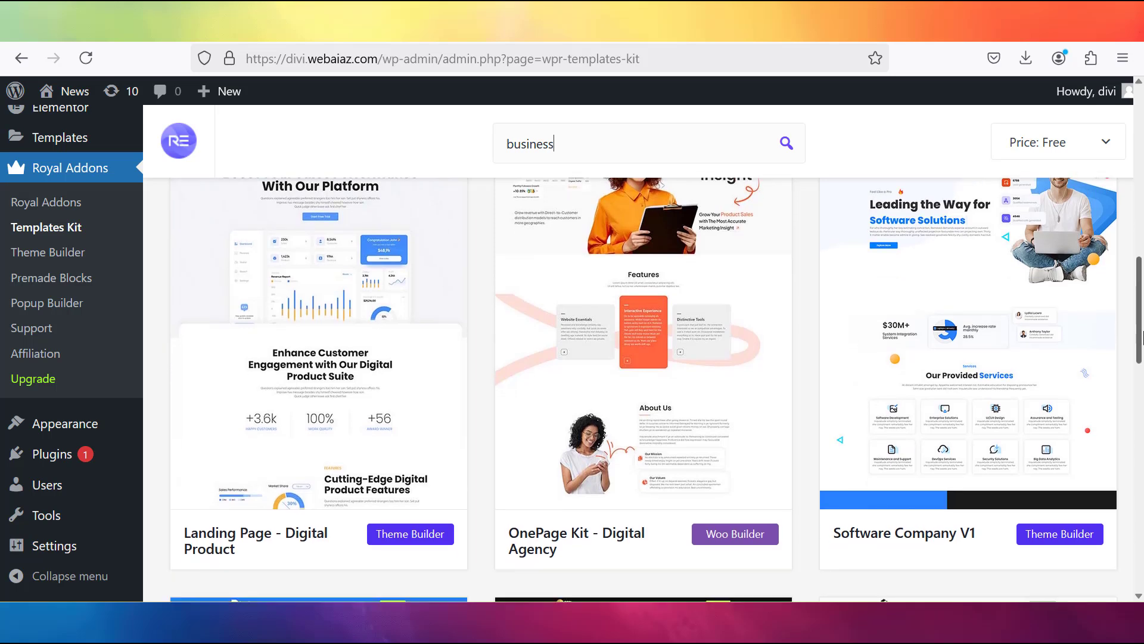
scroll(494, 396, down, 8)
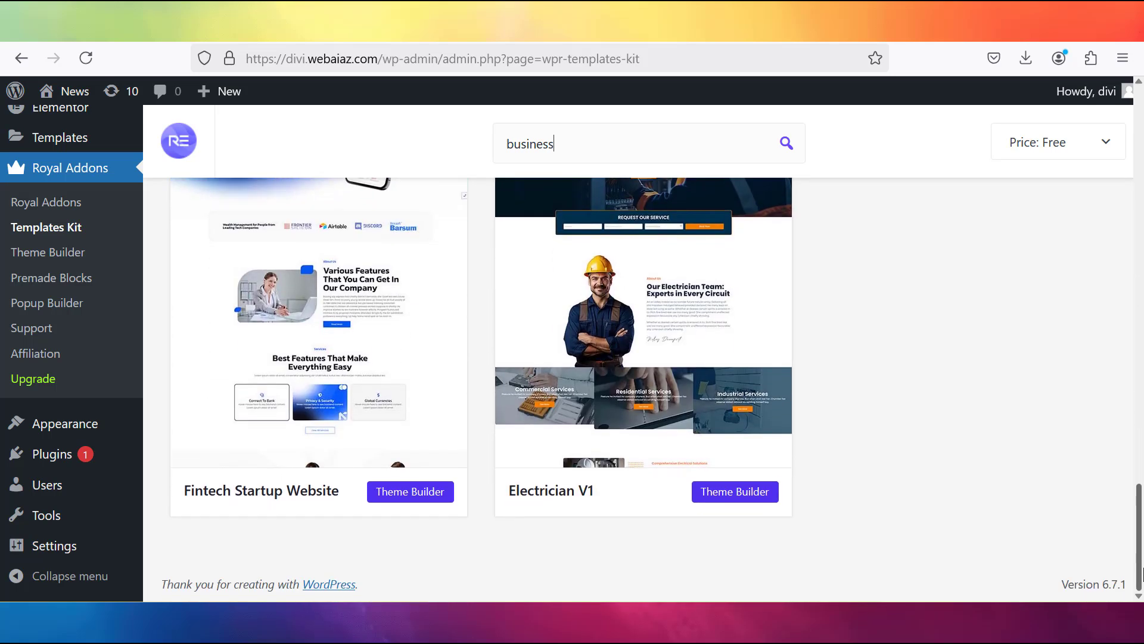
scroll(494, 396, up, 10)
scroll(644, 388, up, 8)
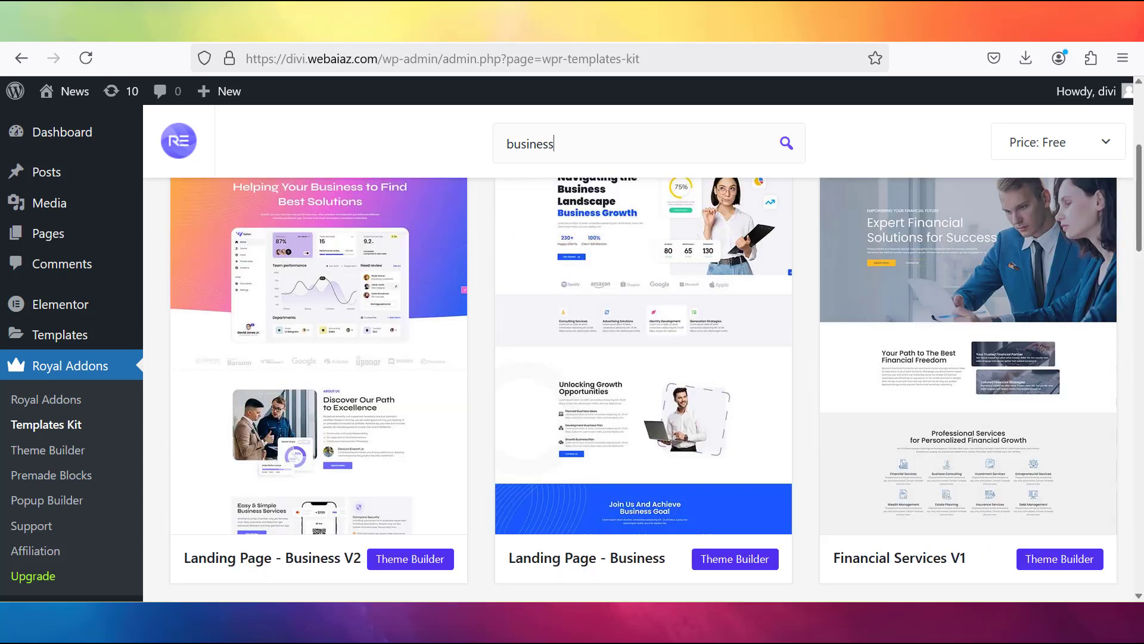
scroll(1143, 238, up, 1)
scroll(1142, 238, down, 3)
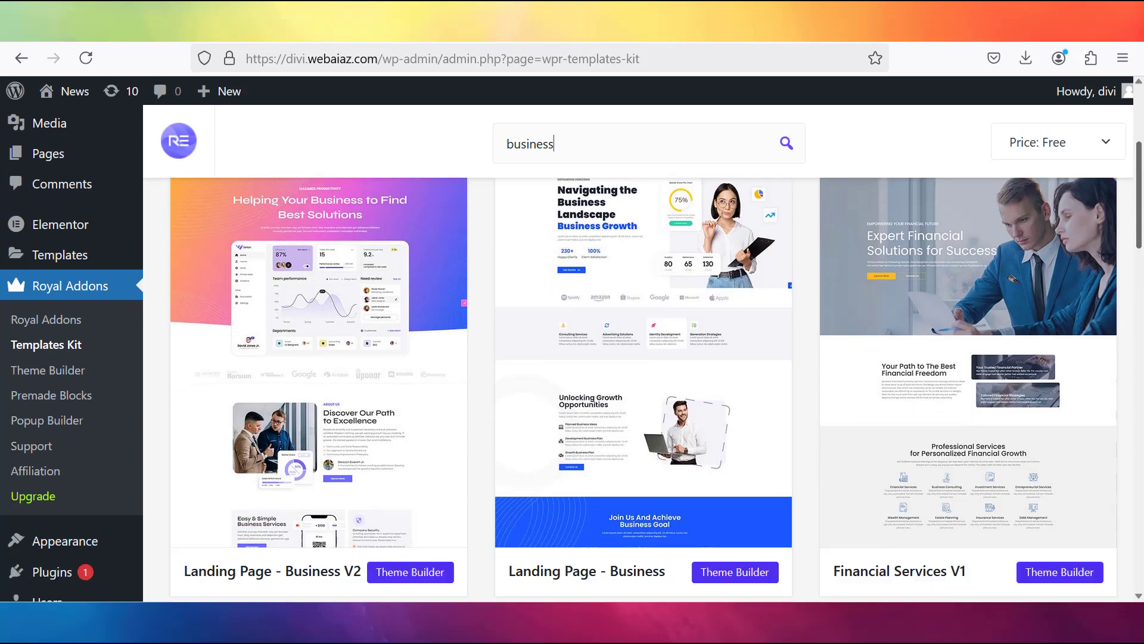
Open the free Financial Services V1 template kit from the business search results.
scroll(1142, 237, down, 5)
scroll(1142, 220, up, 7)
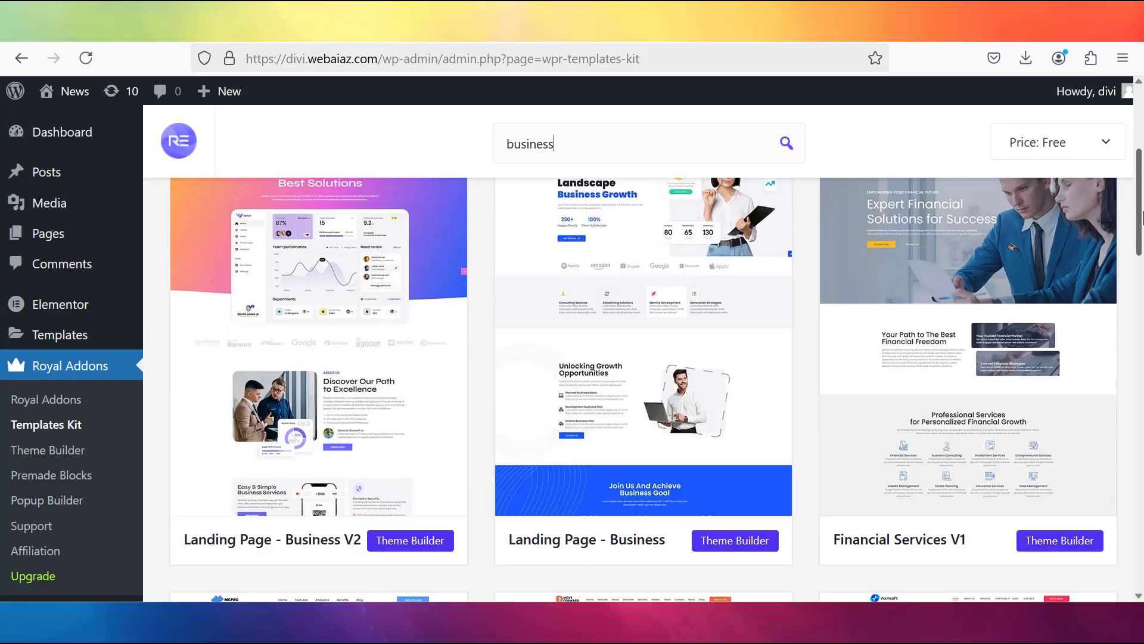
scroll(1143, 215, down, 1)
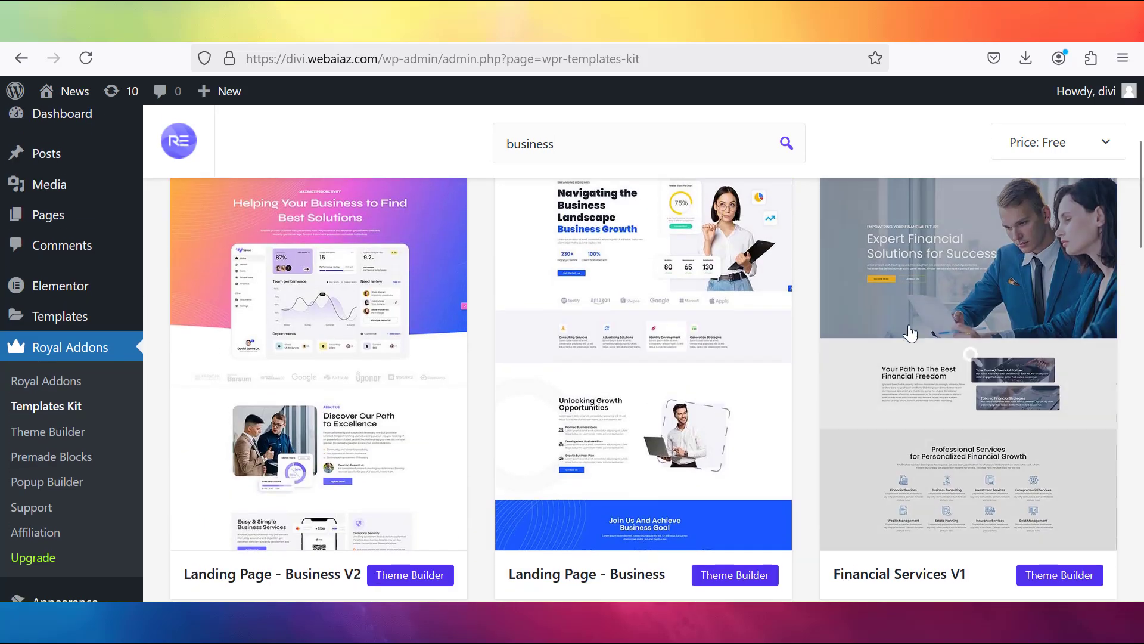
scroll(954, 217, up, 1)
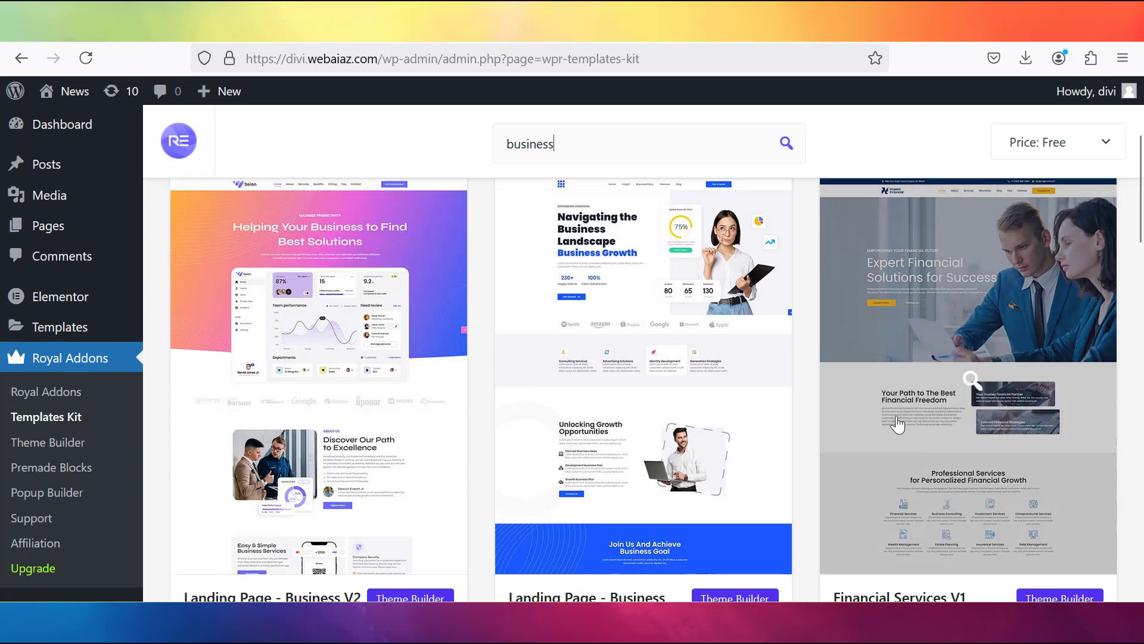
scroll(930, 441, down, 2)
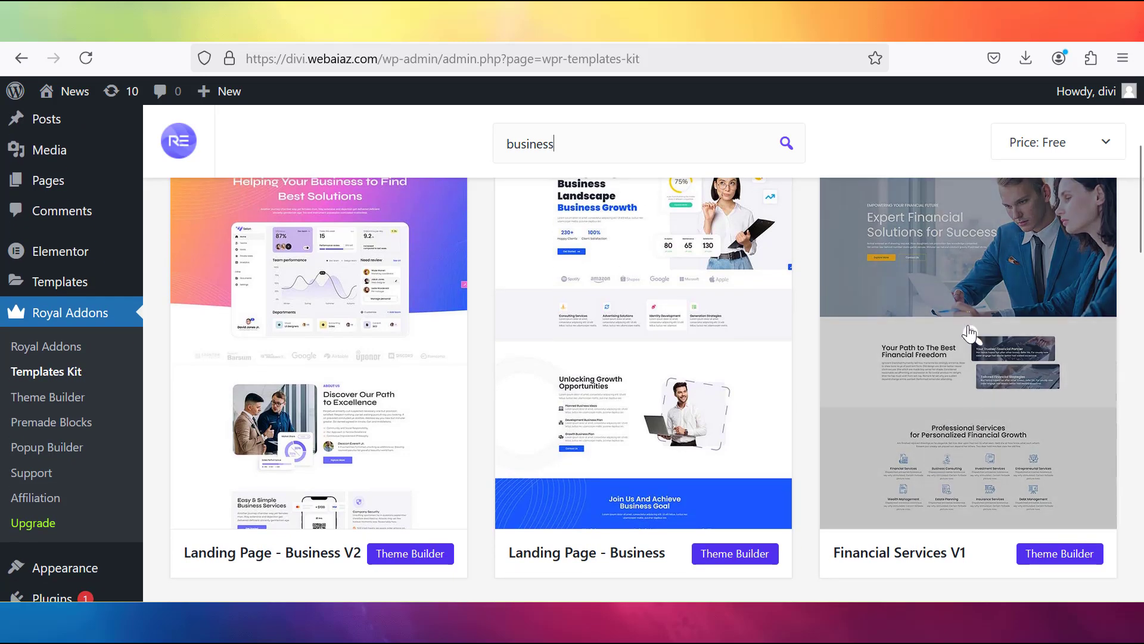
click(969, 332)
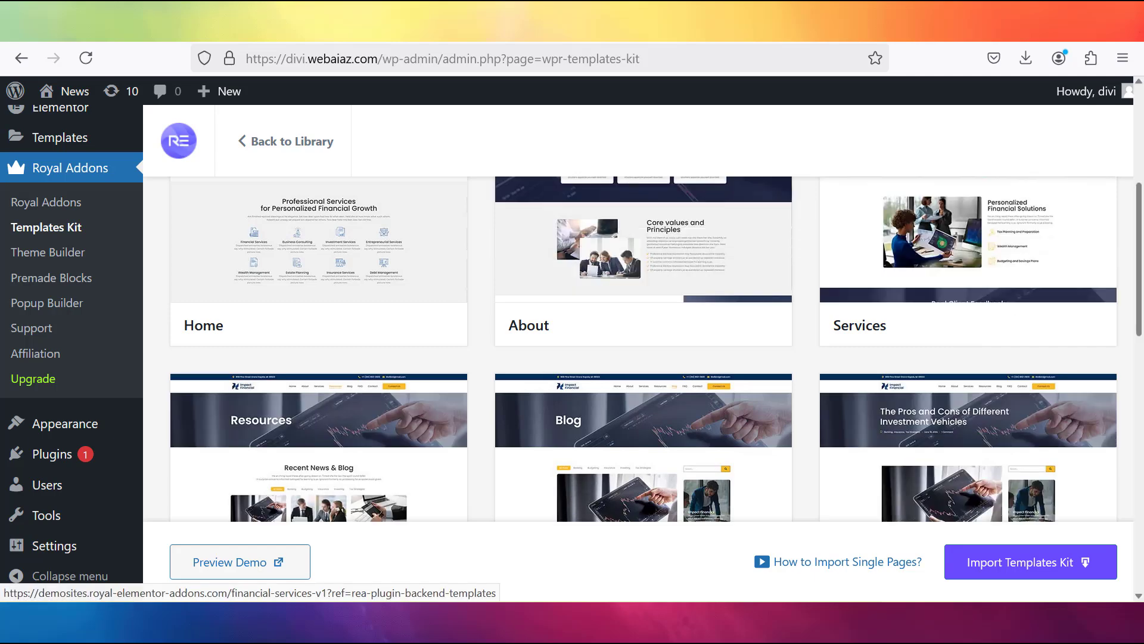
Look through the page designs in the Financial Services V1 kit, from Home and About down to Faq and Contact.
scroll(1112, 254, up, 3)
scroll(678, 221, up, 2)
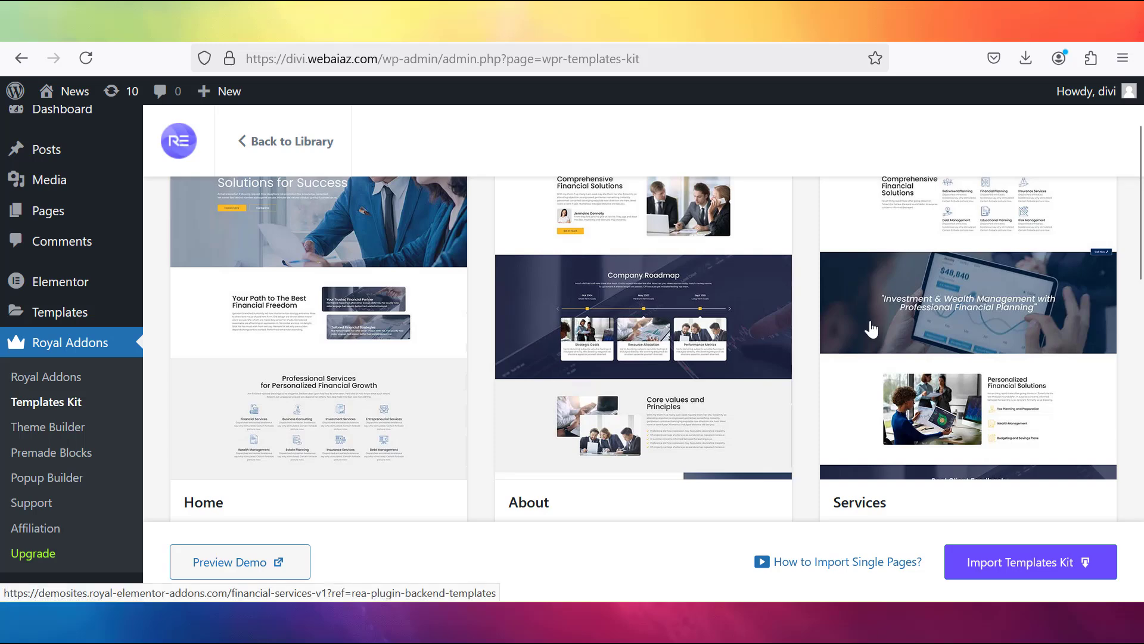
scroll(427, 307, down, 5)
scroll(644, 348, down, 4)
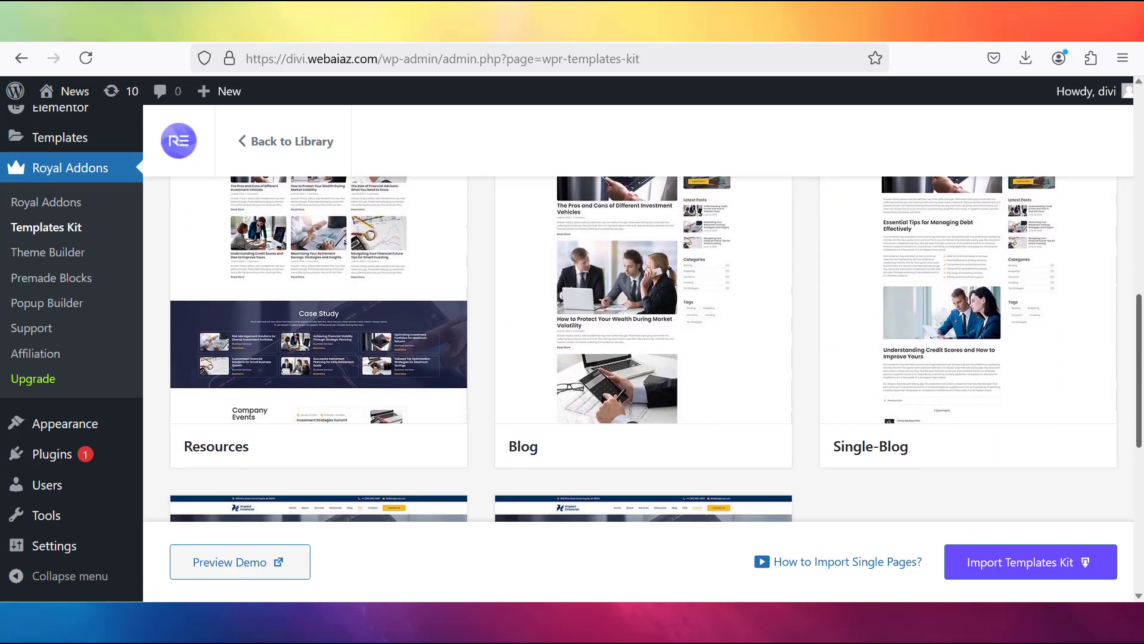
scroll(643, 349, up, 2)
scroll(643, 349, down, 4)
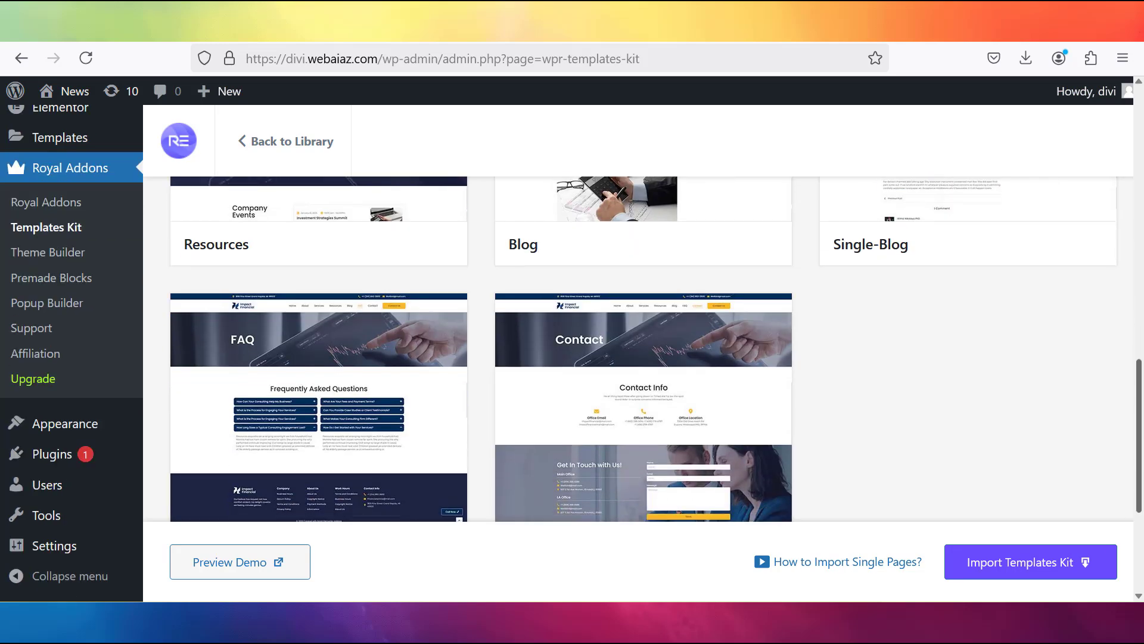
scroll(1142, 524, down, 3)
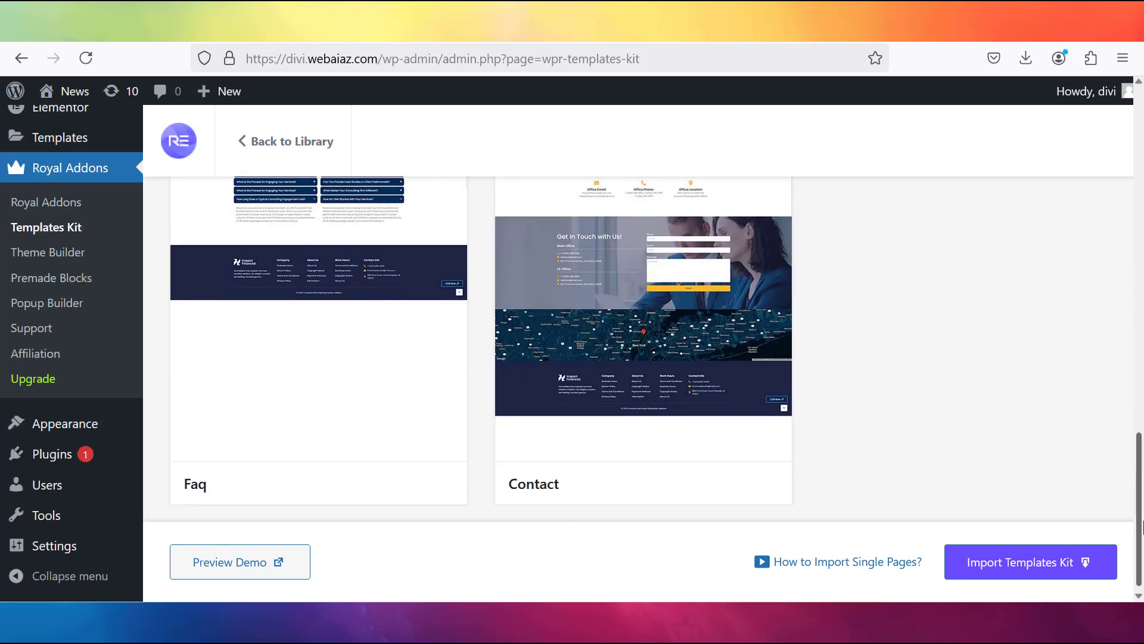
scroll(1142, 525, down, 1)
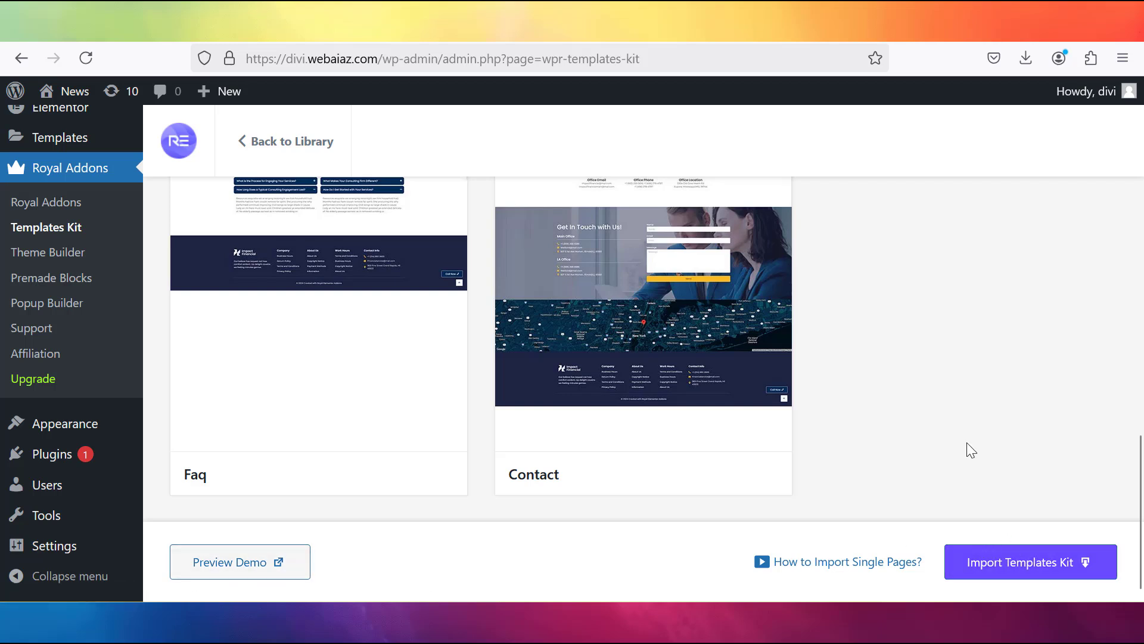
Import the Financial Services V1 templates kit and visit the site to review the imported home page.
click(1011, 570)
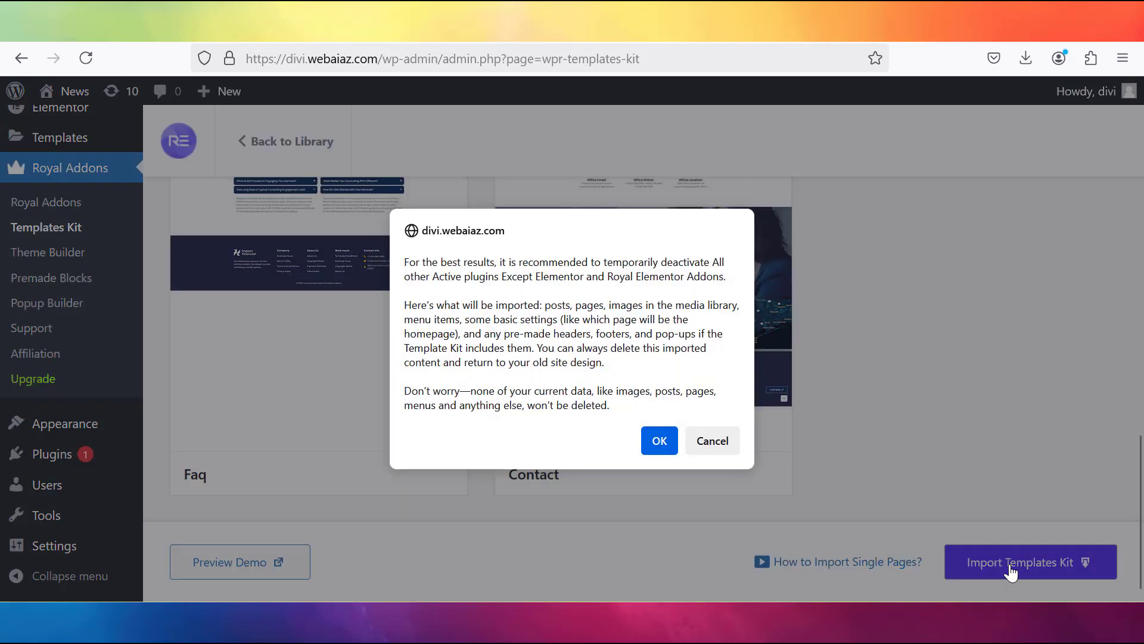
click(657, 441)
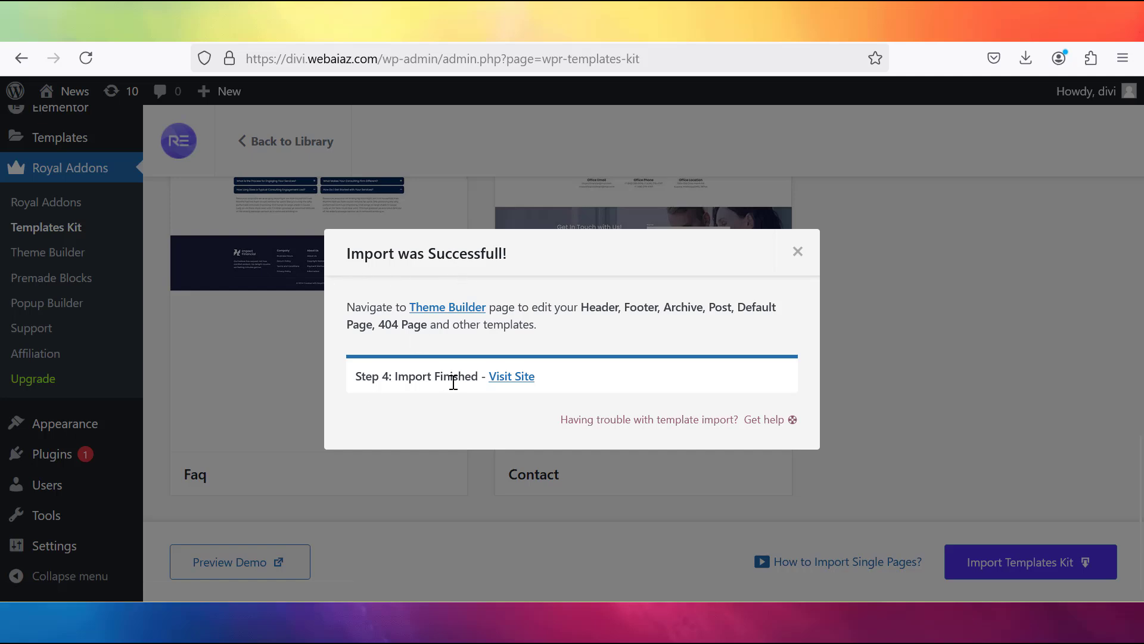
click(508, 379)
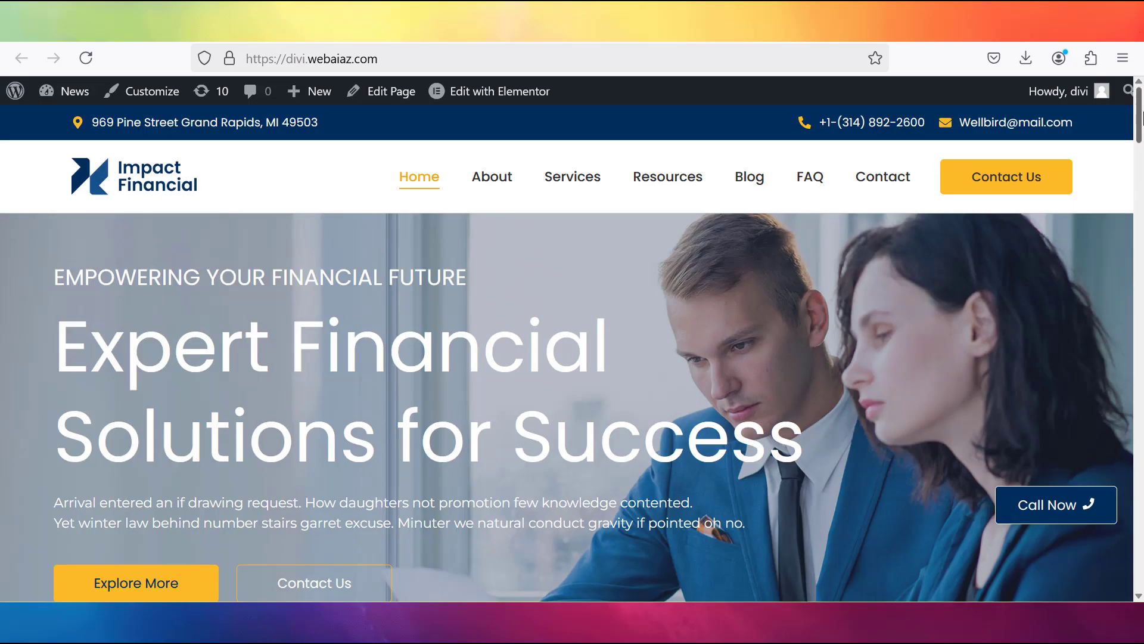
drag(1141, 116, 1142, 572)
key(Home)
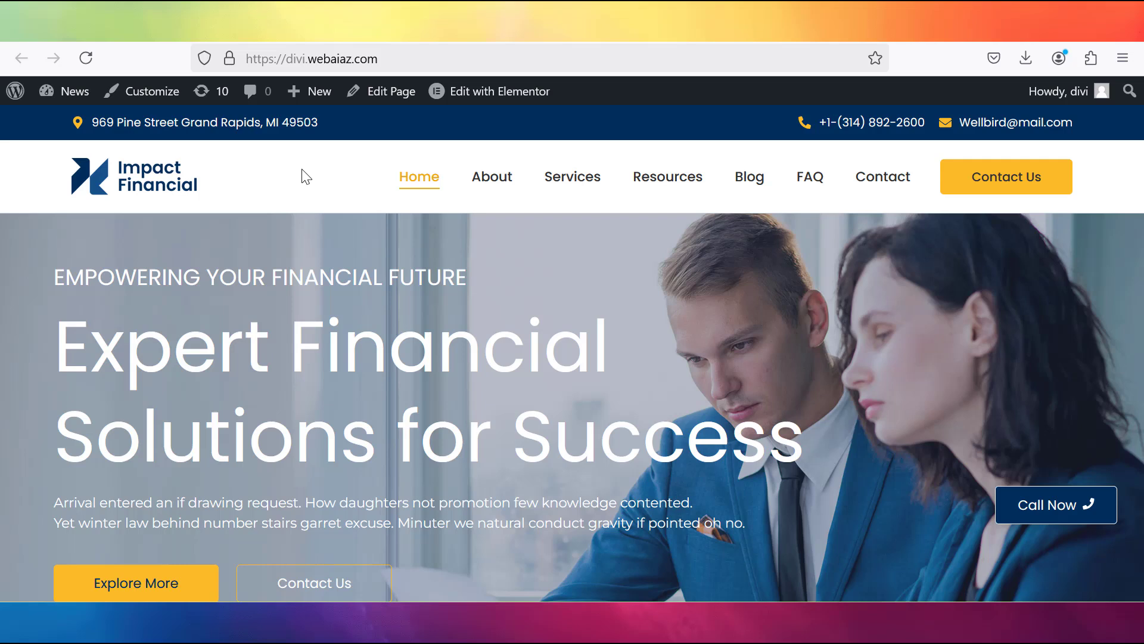
Open the Financial Services header template in Elementor through the Royal Addons Theme Builder and select its containers.
mouse_move(468, 93)
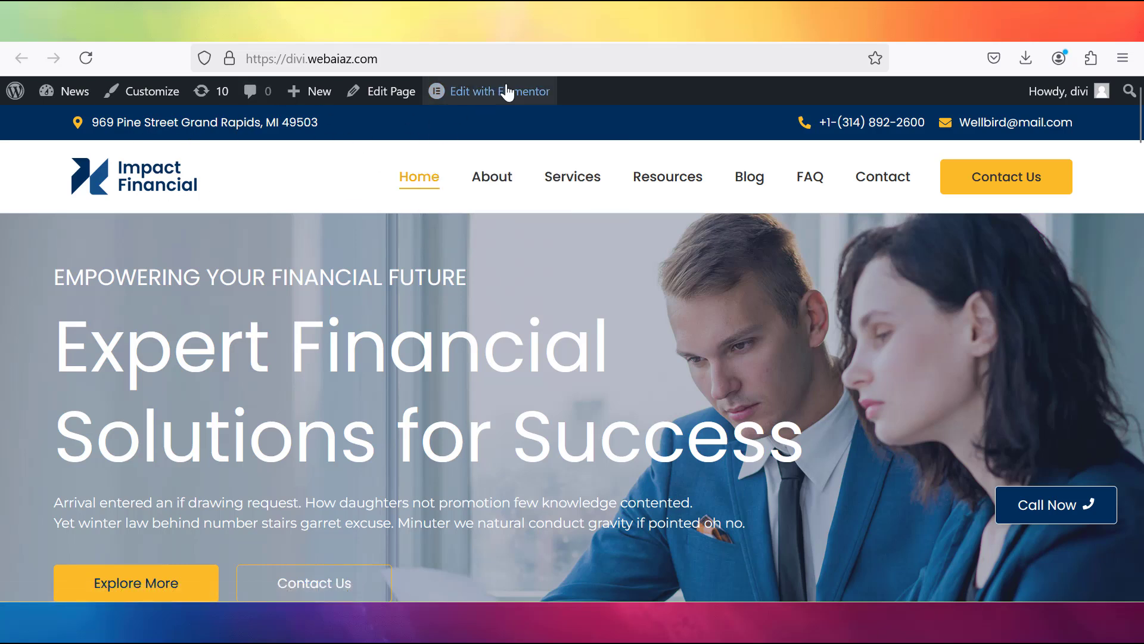
mouse_move(506, 93)
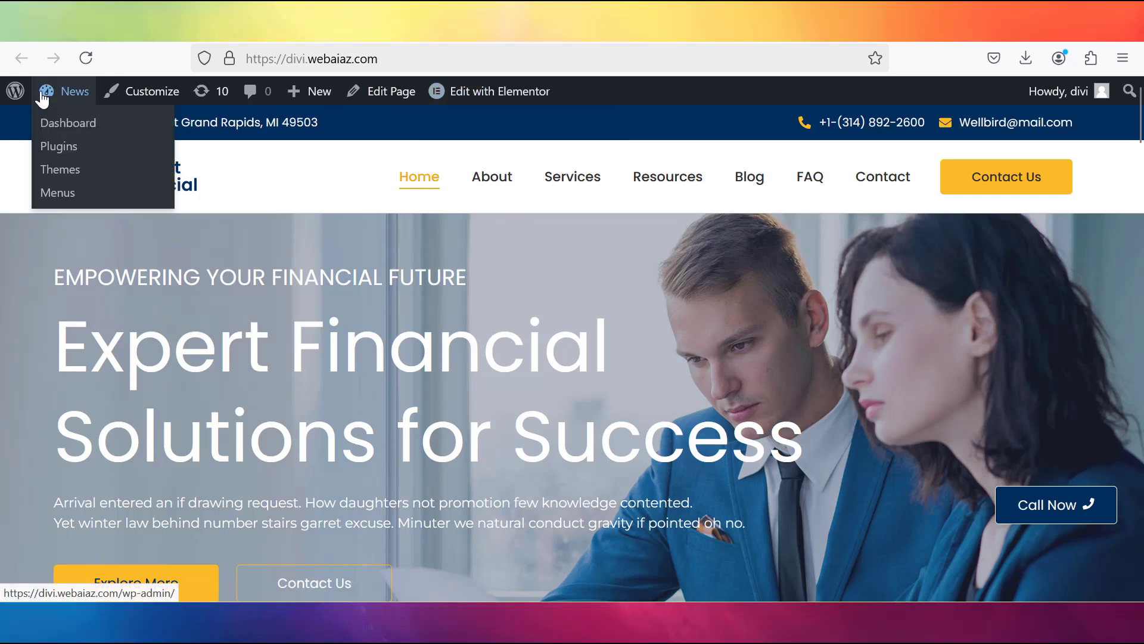
mouse_move(15, 91)
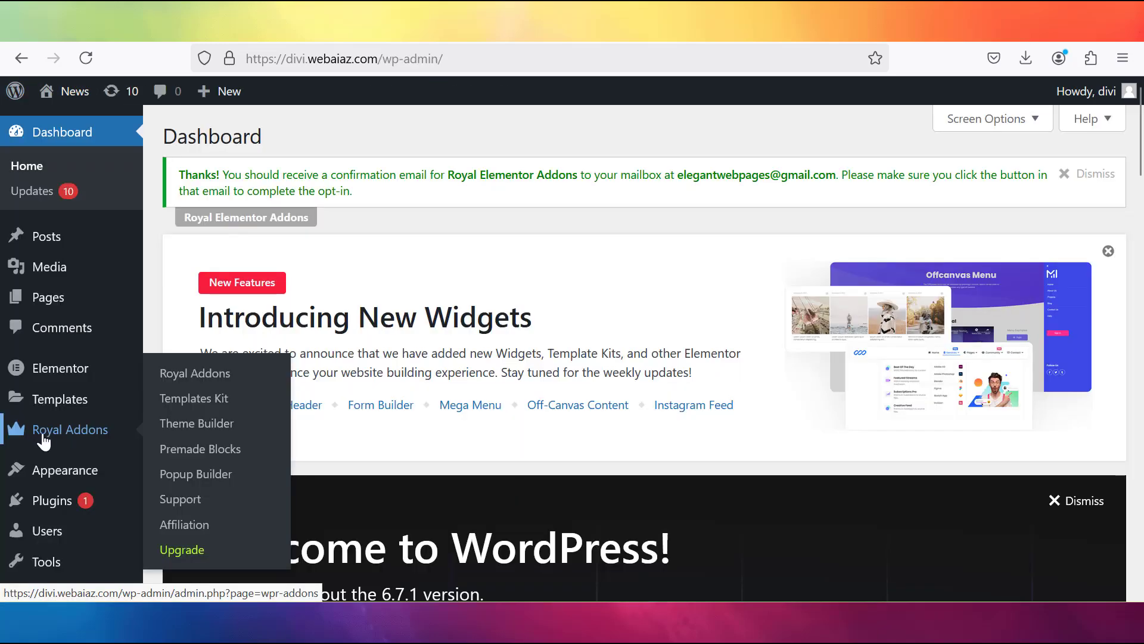
click(191, 424)
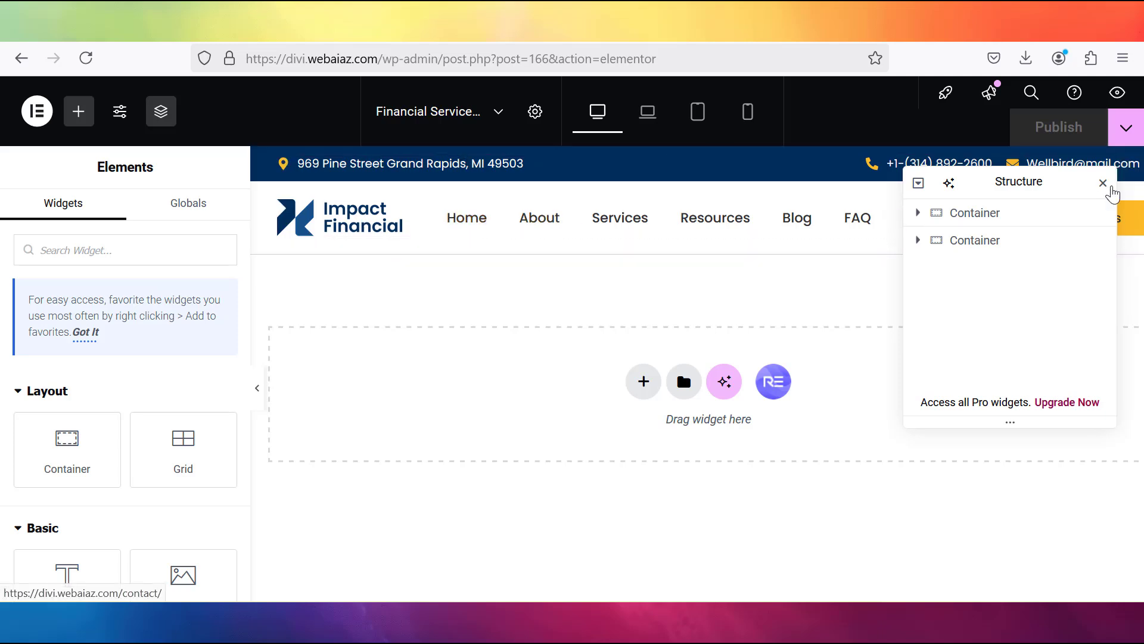
click(973, 219)
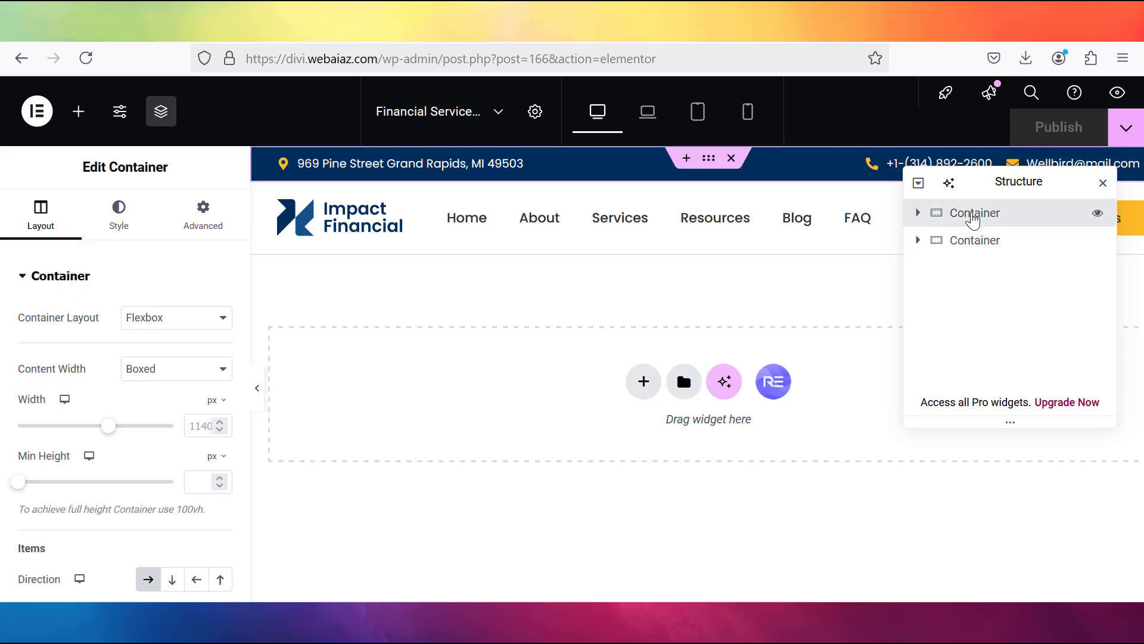
click(948, 243)
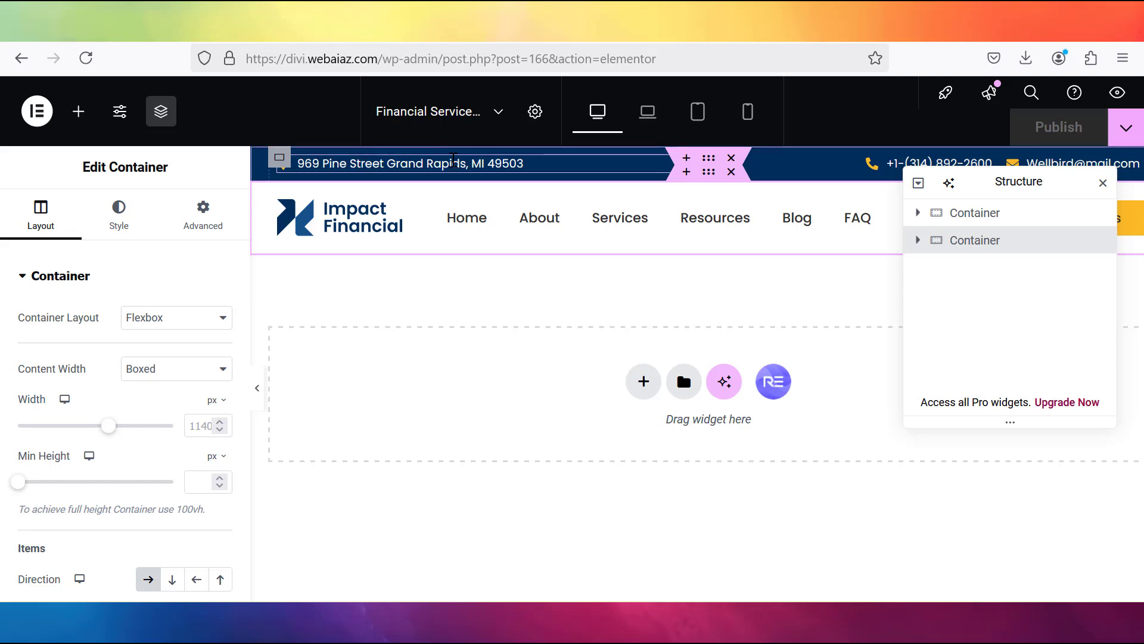
Delete the first two digits of the street number in the header top bar's address text and hide the structure overview.
click(453, 159)
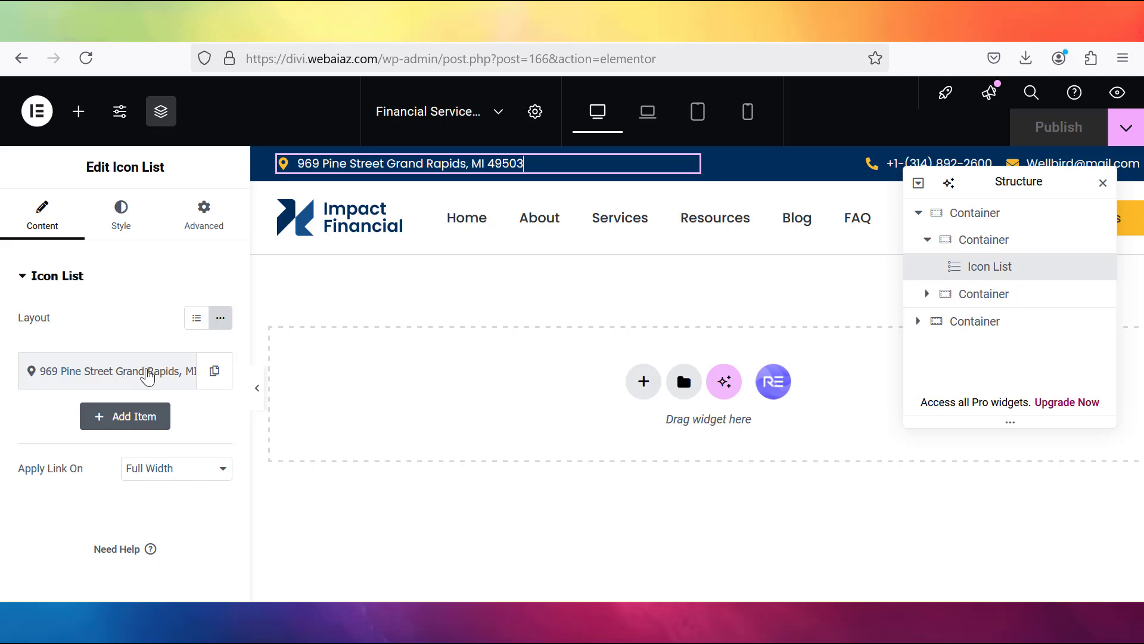
click(213, 372)
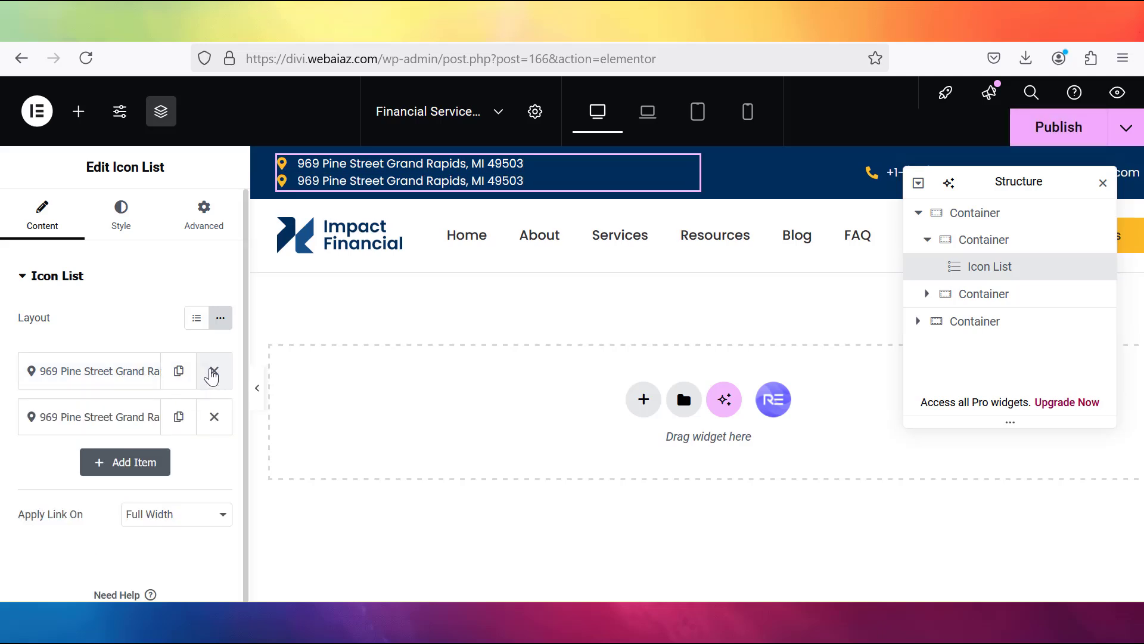
click(214, 417)
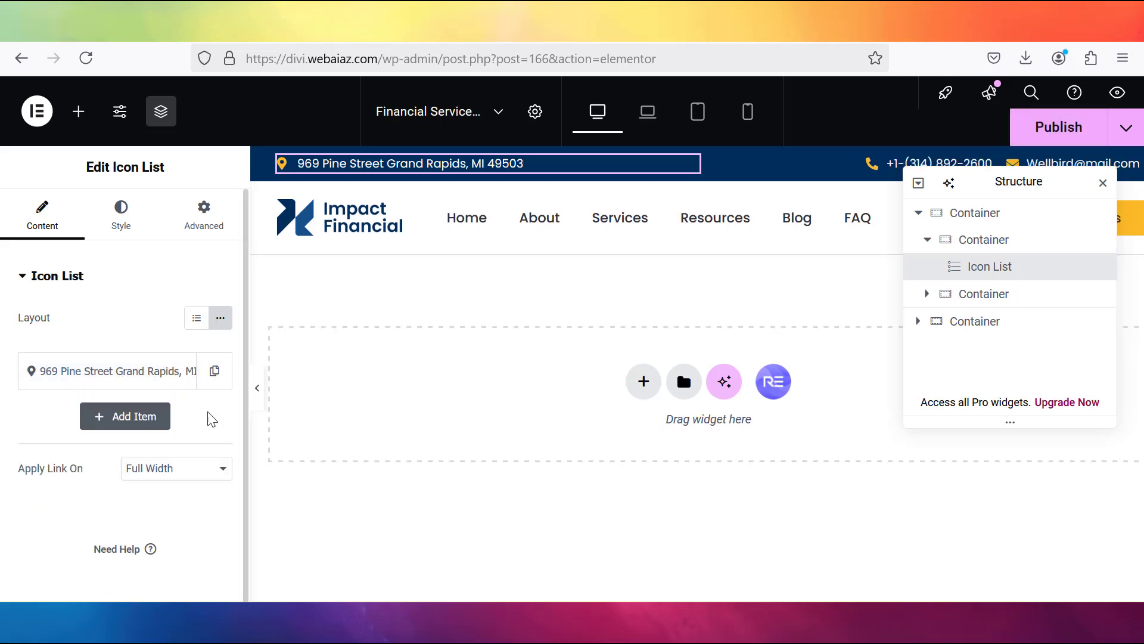
click(128, 379)
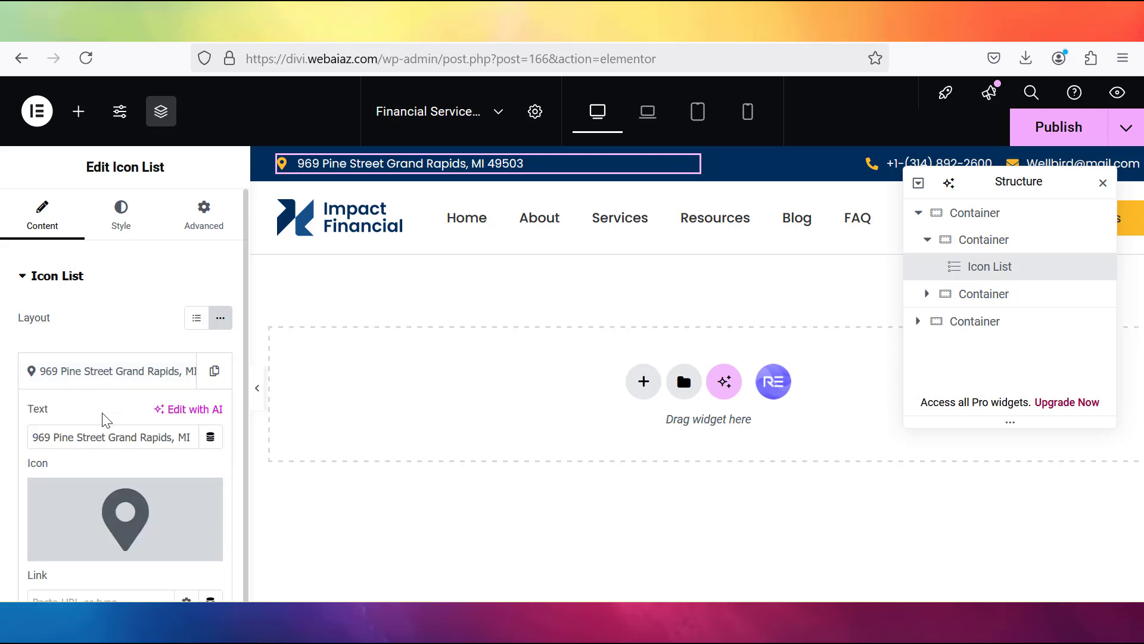
click(49, 436)
key(BackSpace)
key(BackSpace)
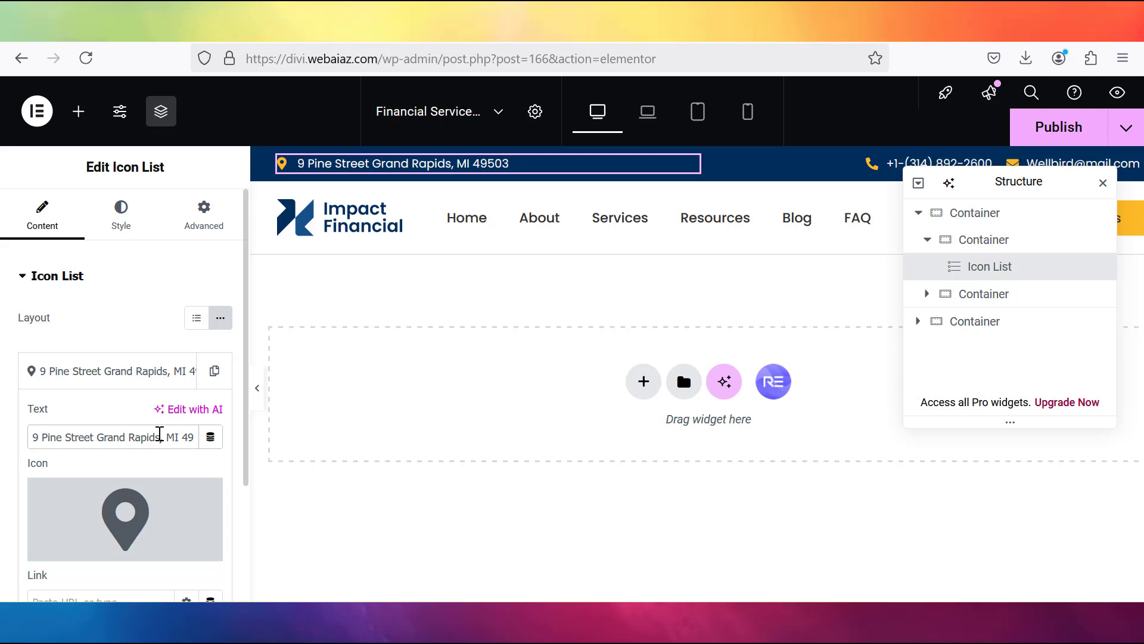
key(ctrl+i)
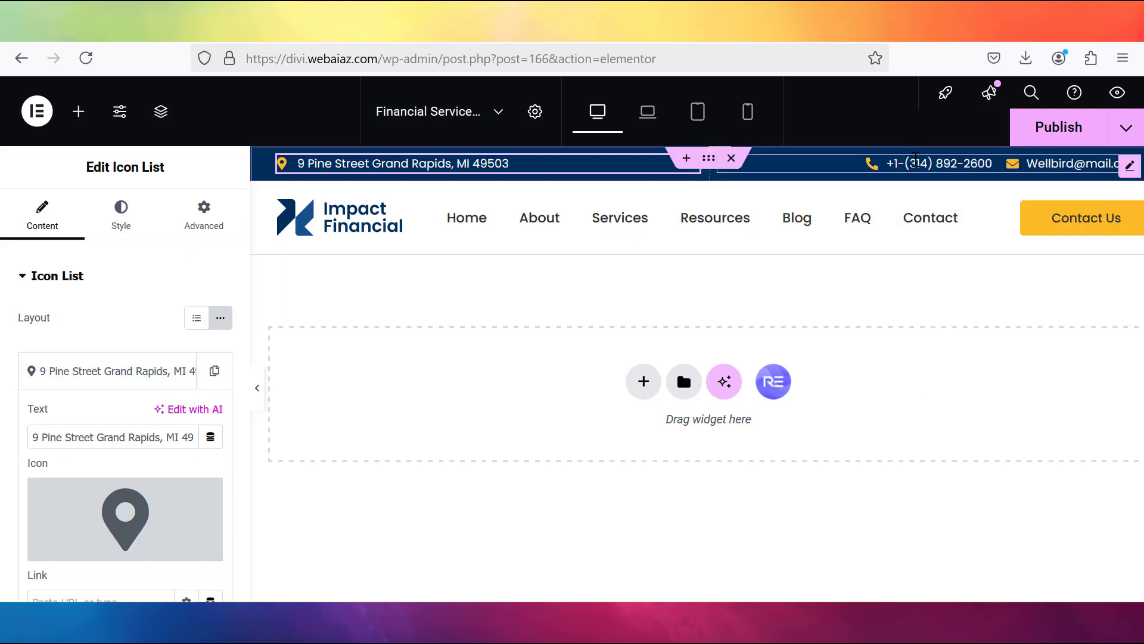
Change the country code of the phone number in the header's top bar to +44.
click(916, 160)
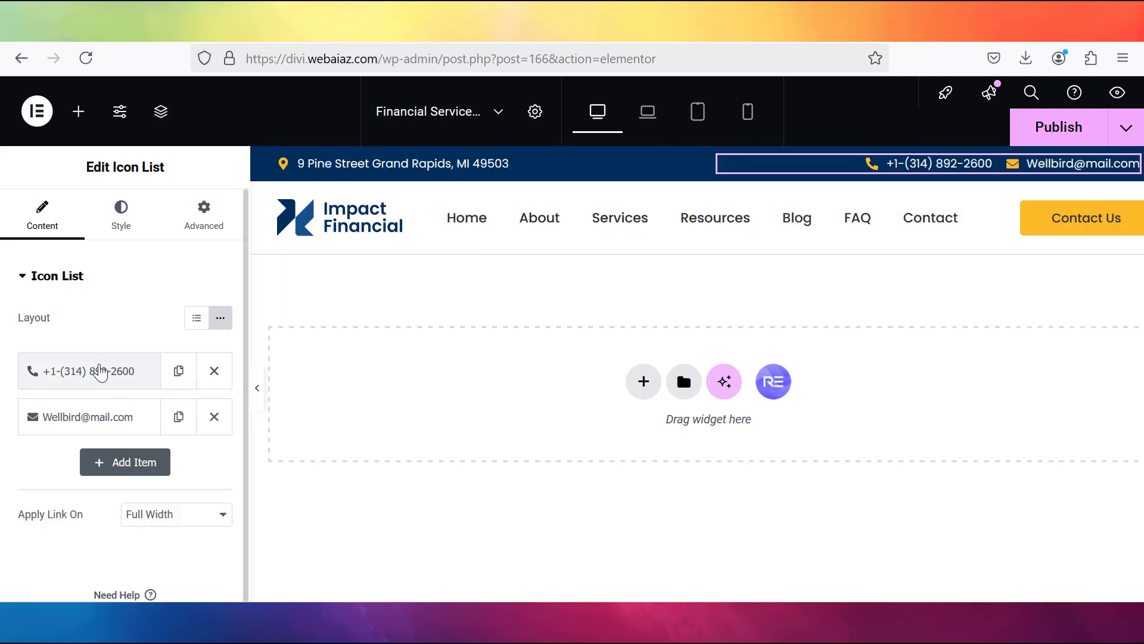
click(100, 371)
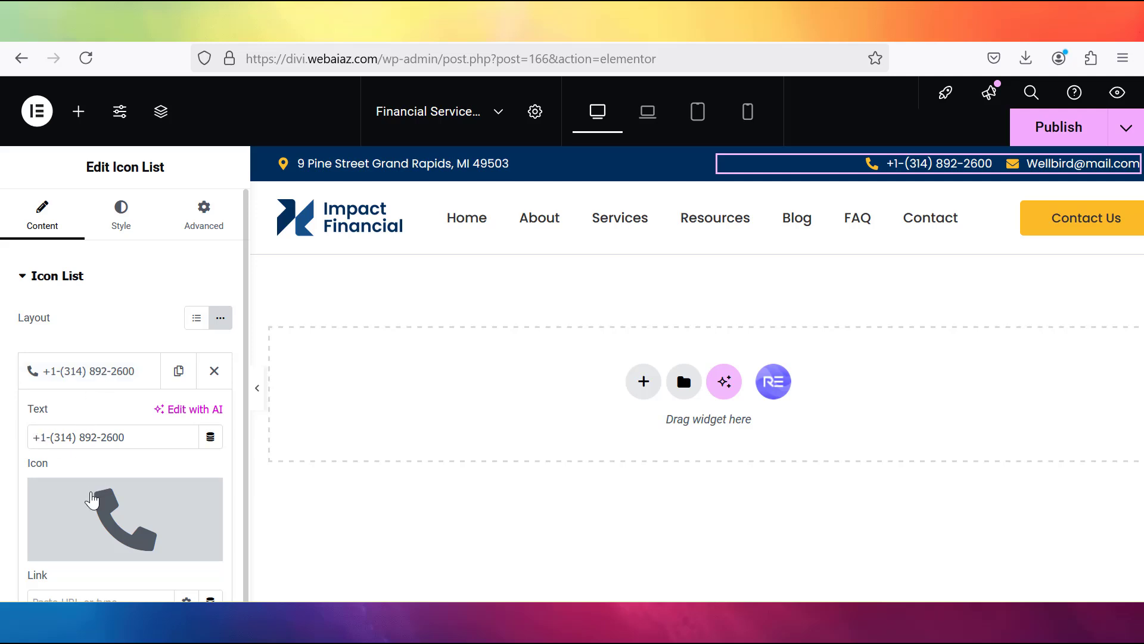
mouse_move(93, 501)
click(77, 546)
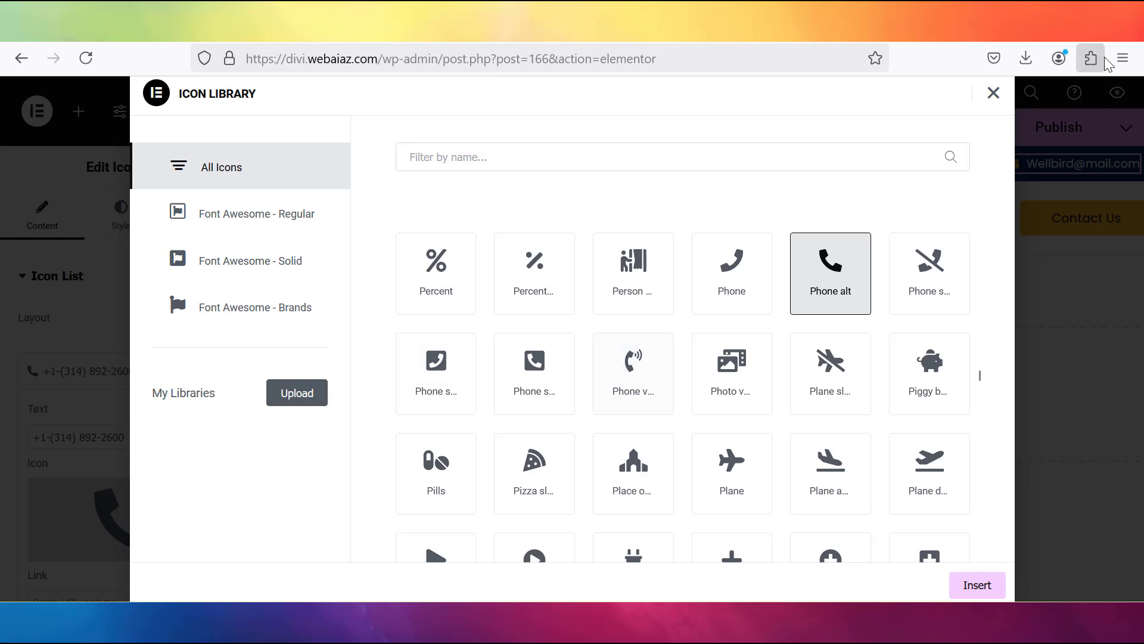
click(64, 432)
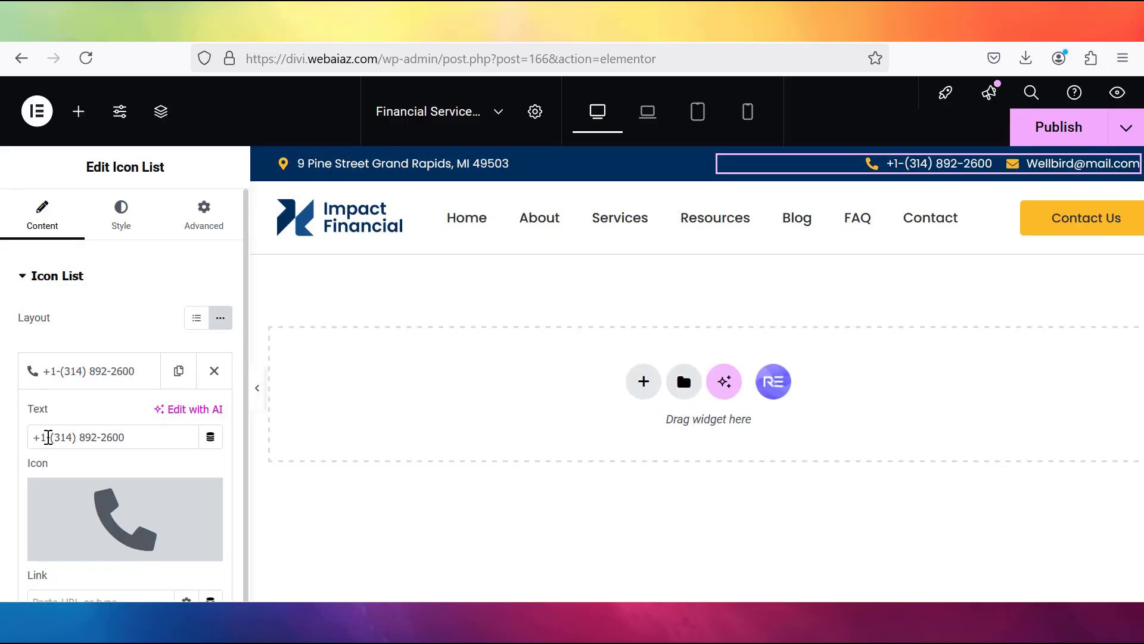
click(48, 437)
key(BackSpace)
text(44)
Replace the email address text in the header's top bar with the business's own contact email.
scroll(89, 418, down, 3)
click(57, 460)
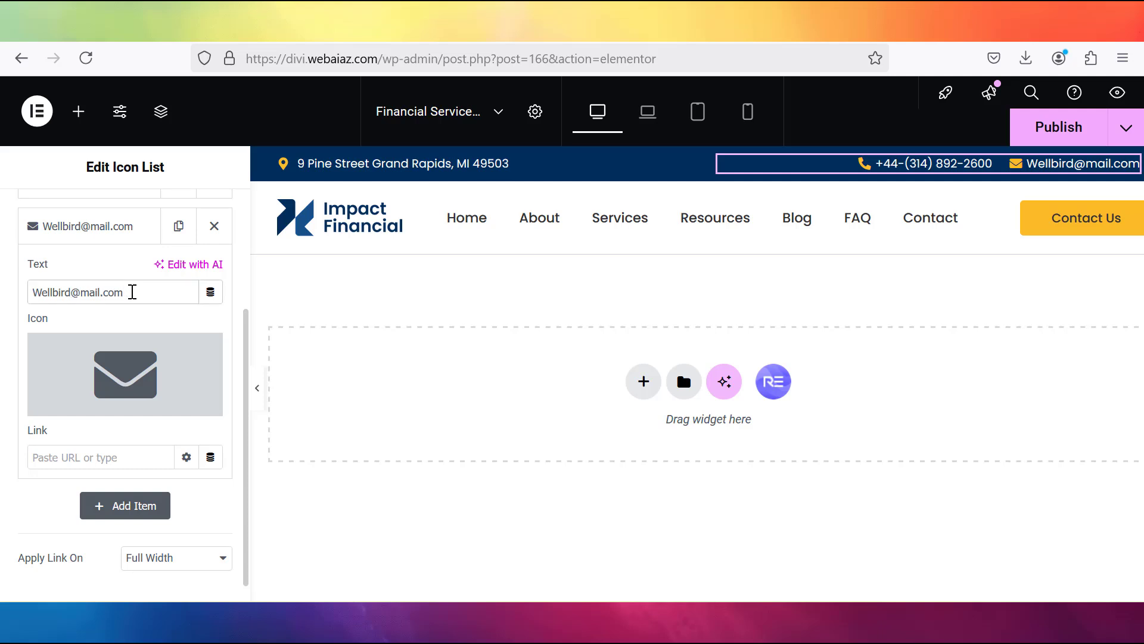
triple_click(132, 292)
key(ctrl+v)
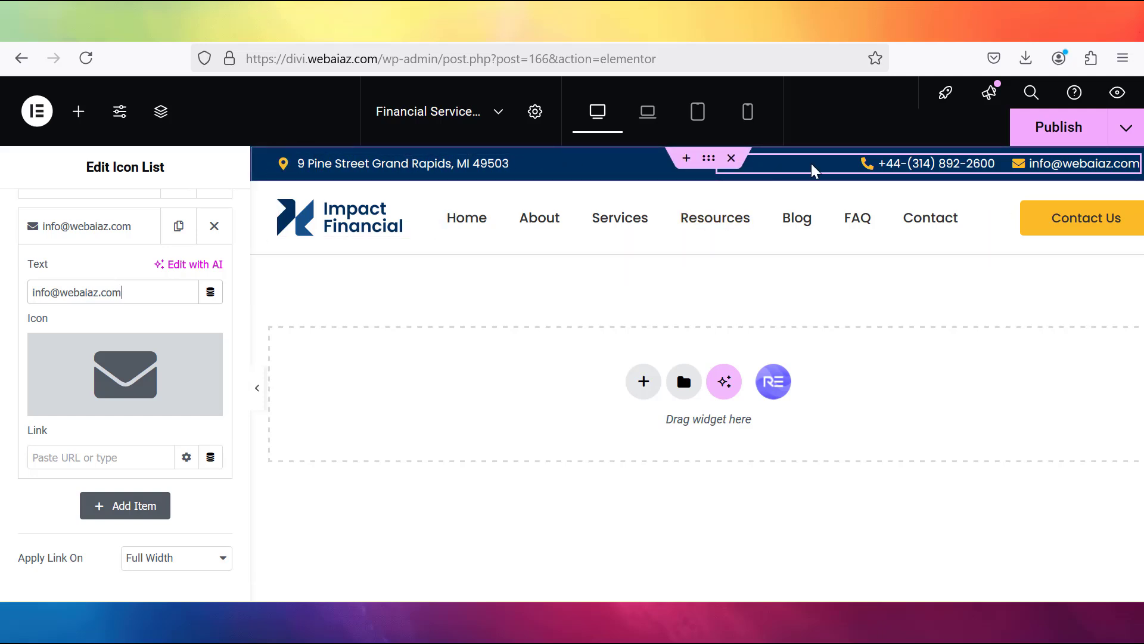
Examine the upload and media library options for replacing the header logo's image, and close the image chooser.
click(394, 244)
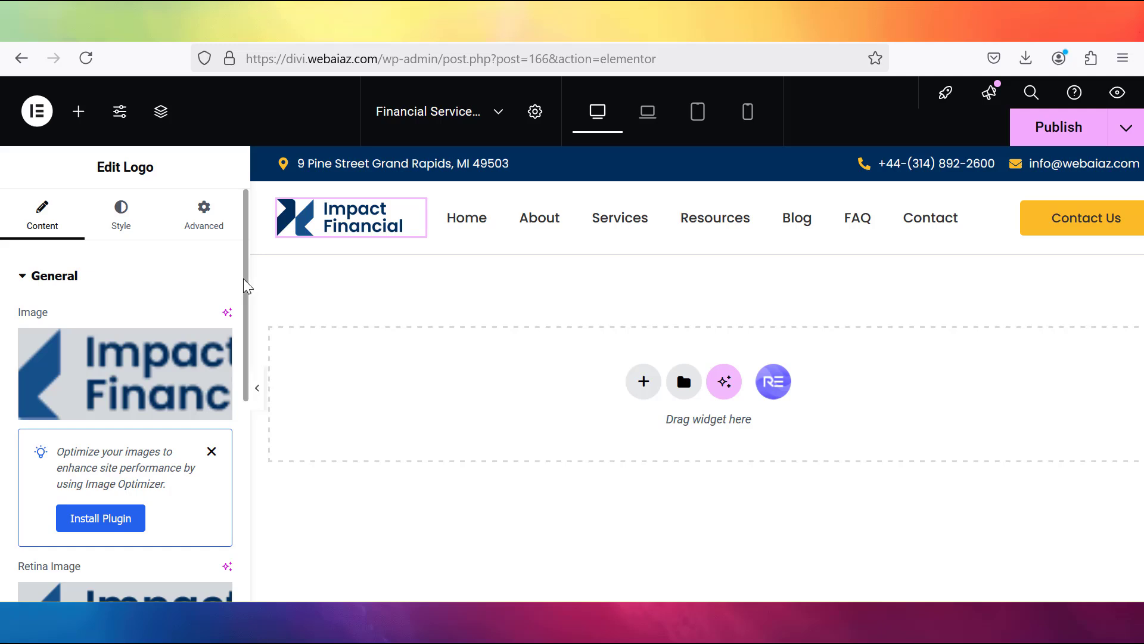
drag(244, 280, 245, 361)
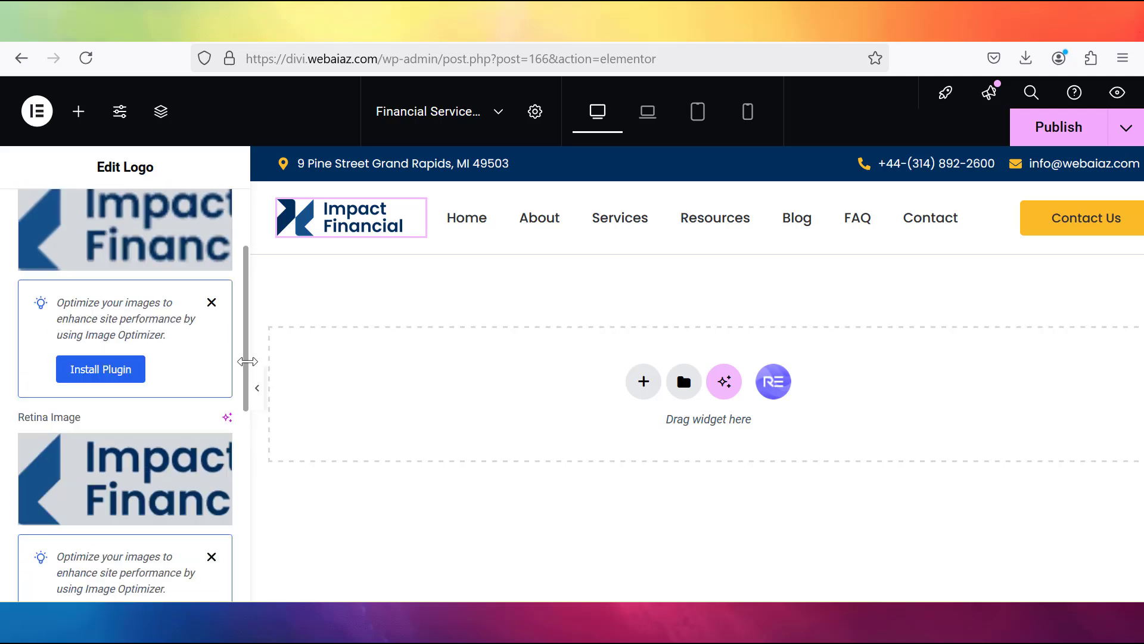
click(117, 251)
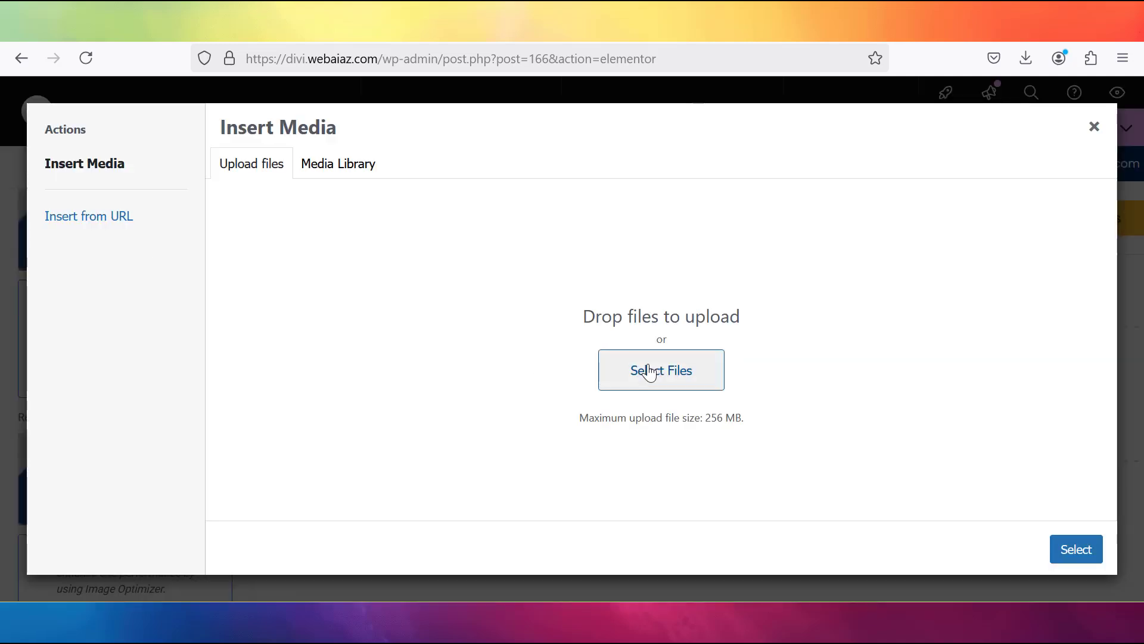
click(323, 165)
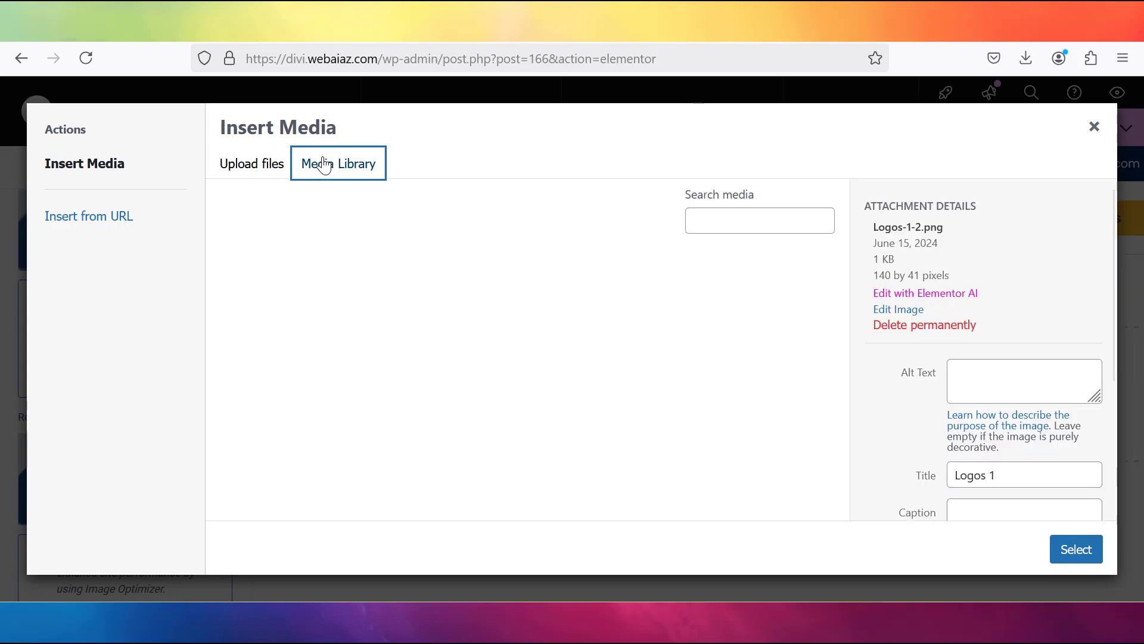
click(256, 162)
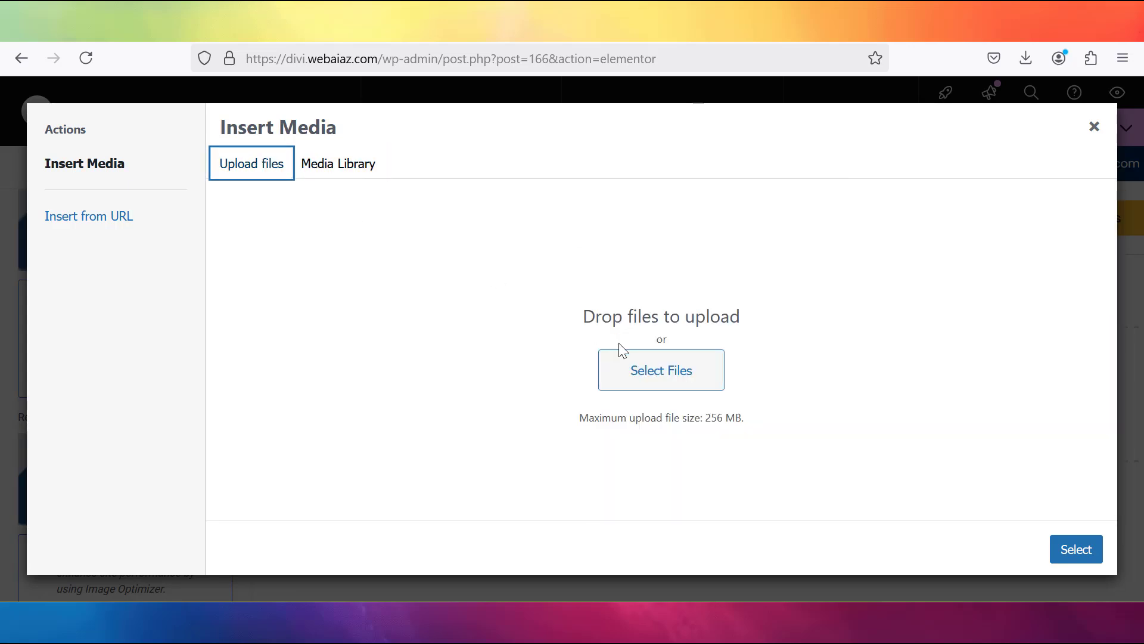
click(637, 372)
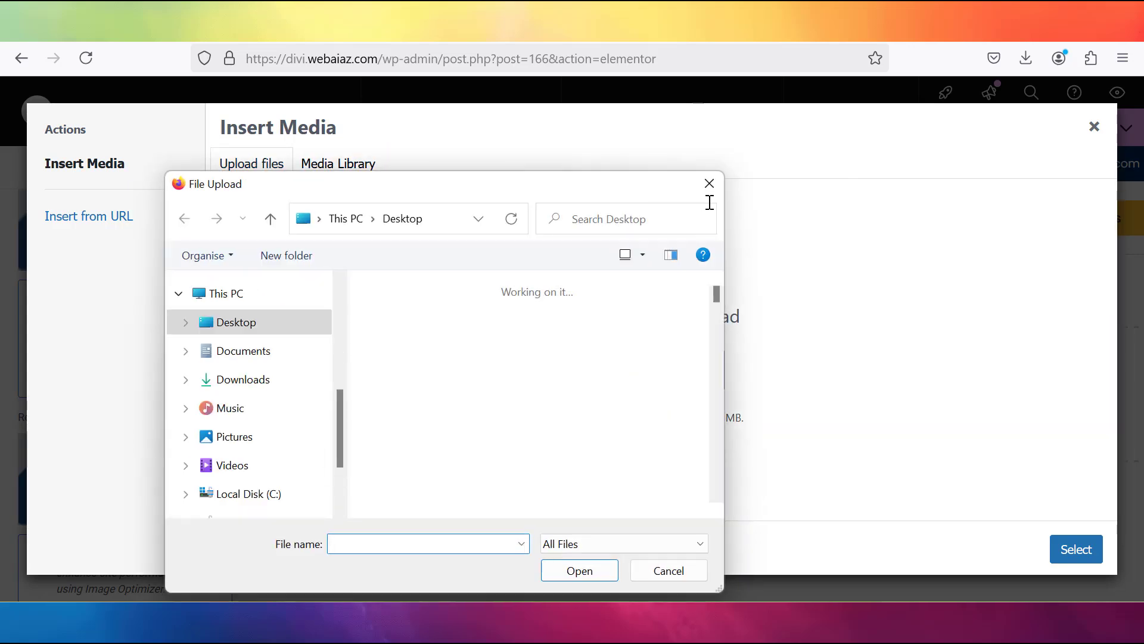
click(705, 186)
click(1094, 128)
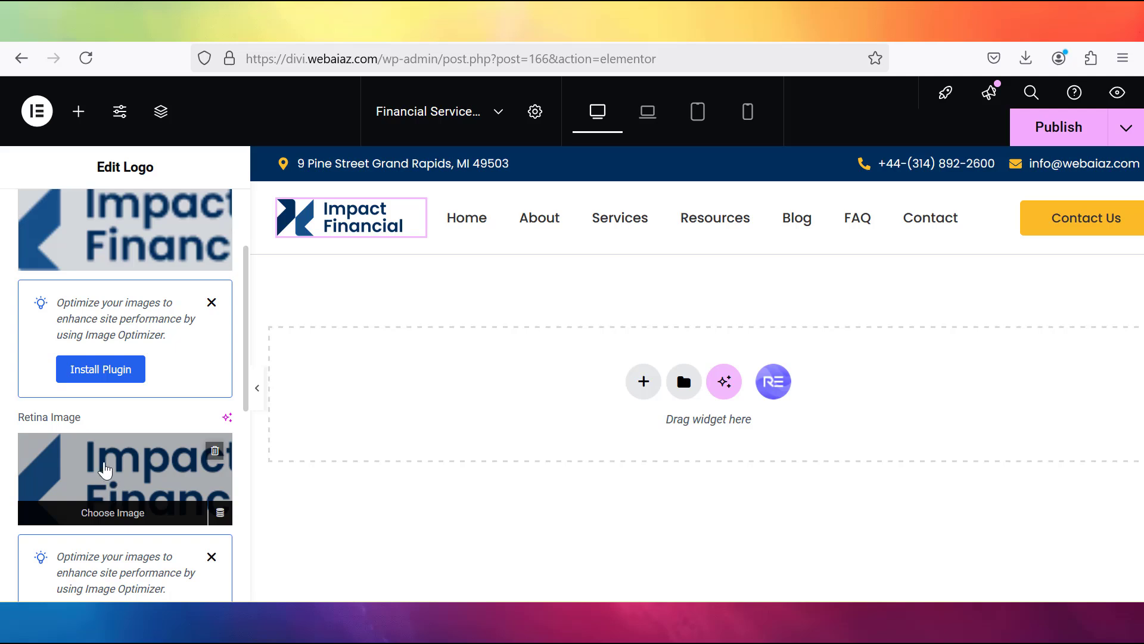
Try center and right alignment on the header logo and return it to left alignment.
click(244, 428)
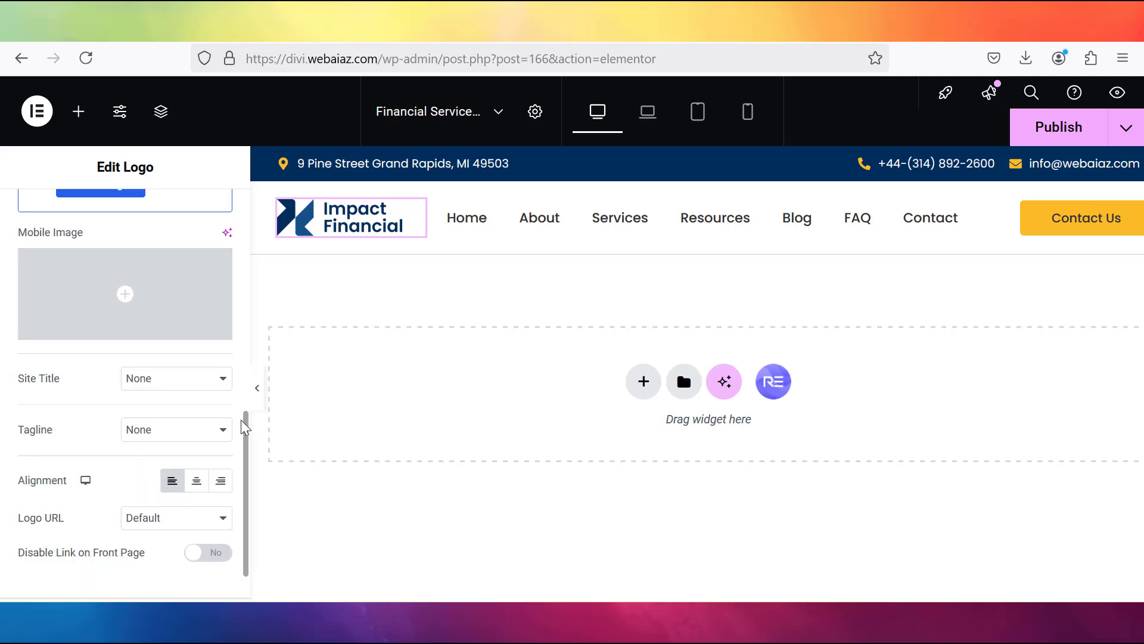
click(196, 481)
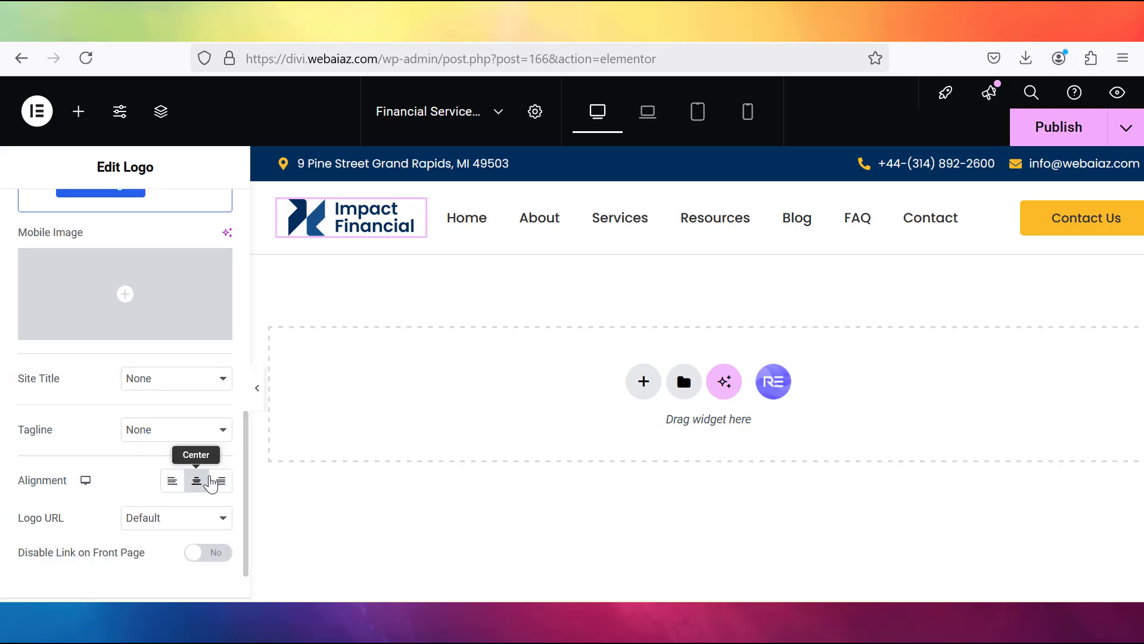
click(222, 481)
click(172, 481)
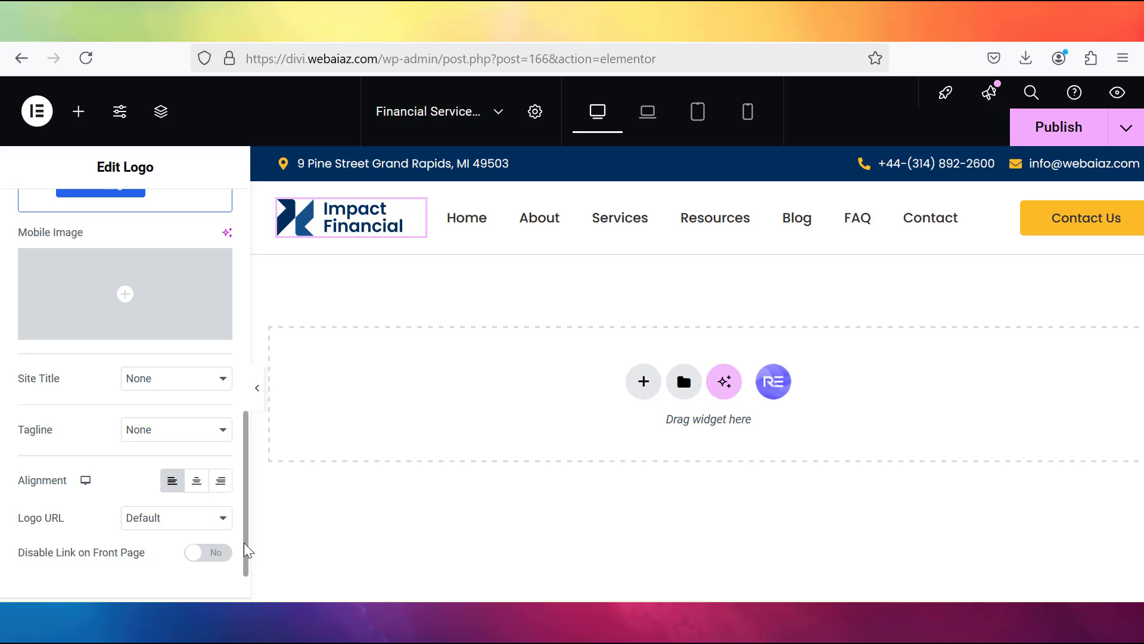
scroll(245, 546, up, 3)
Retitle the header's Contact Us button as Book Appointment and widen its column so the whole title fits.
click(576, 227)
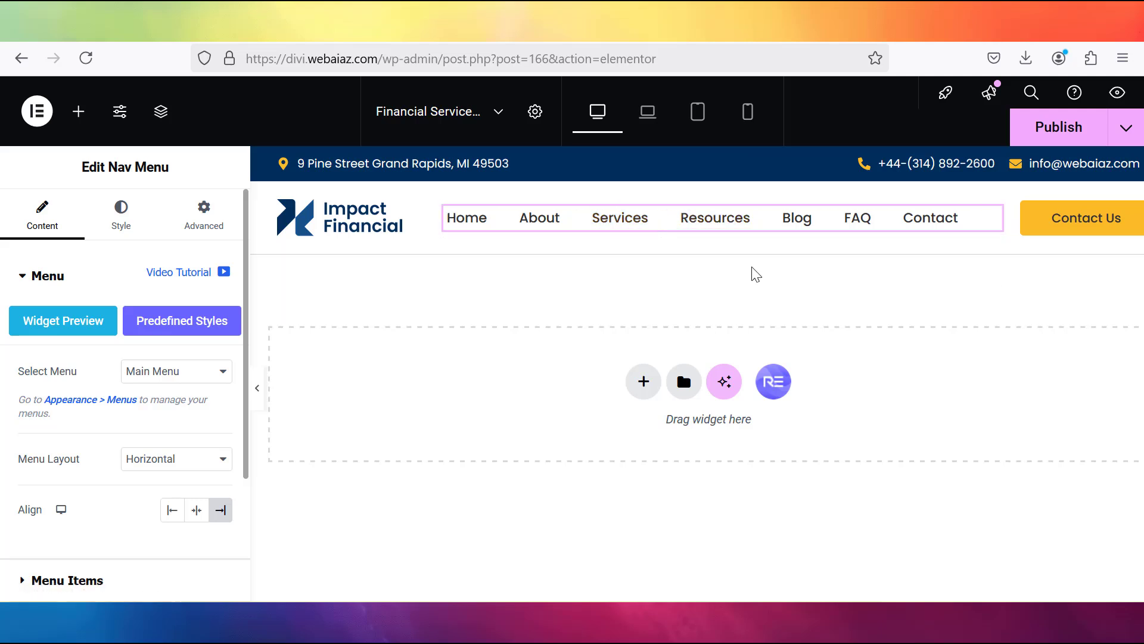
click(1068, 235)
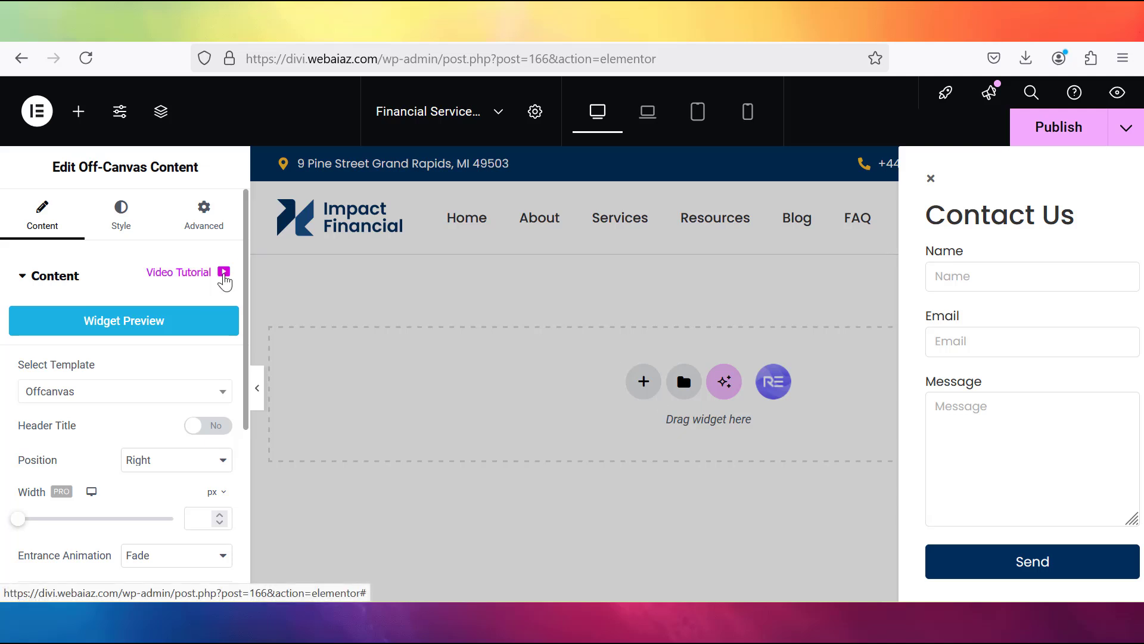
scroll(119, 379, down, 5)
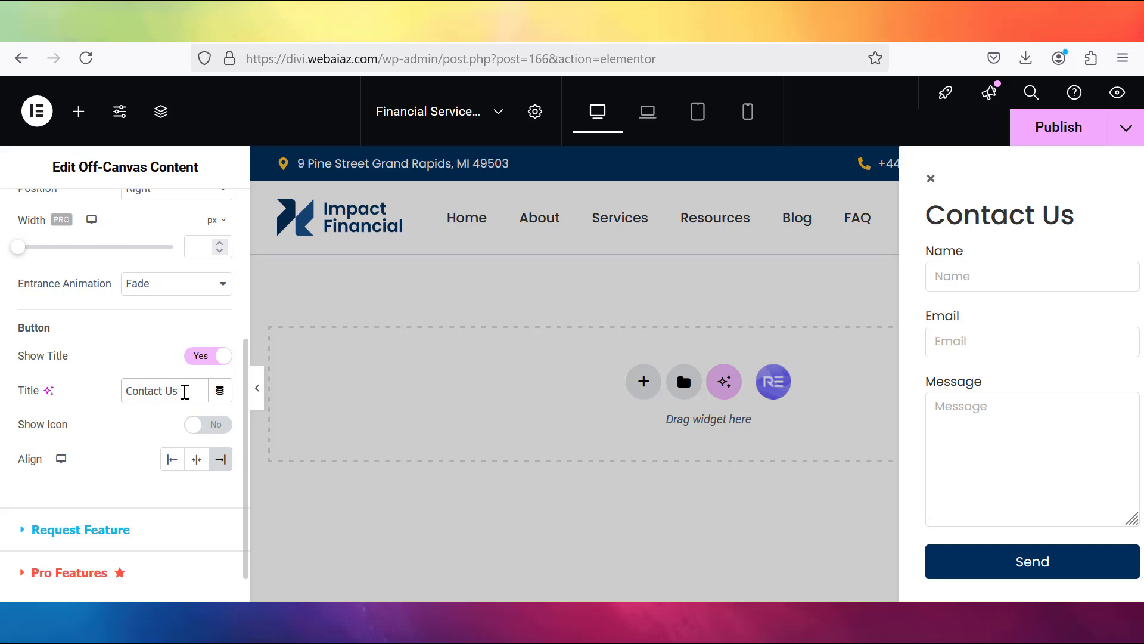
key(BackSpace)
key(BackSpace)
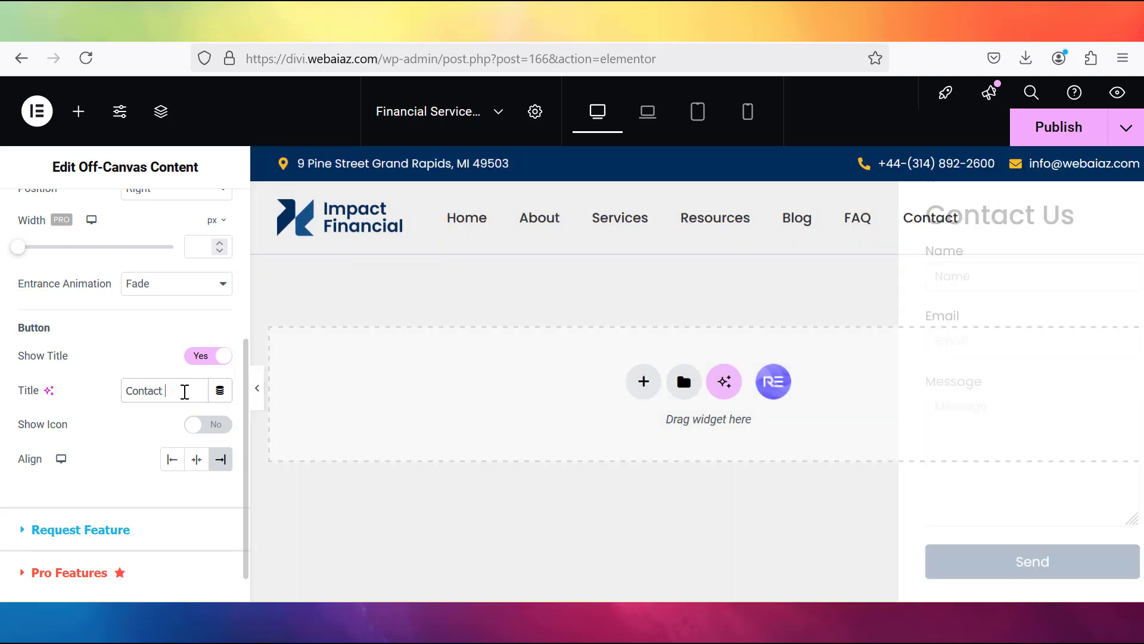
text(Book Appointment)
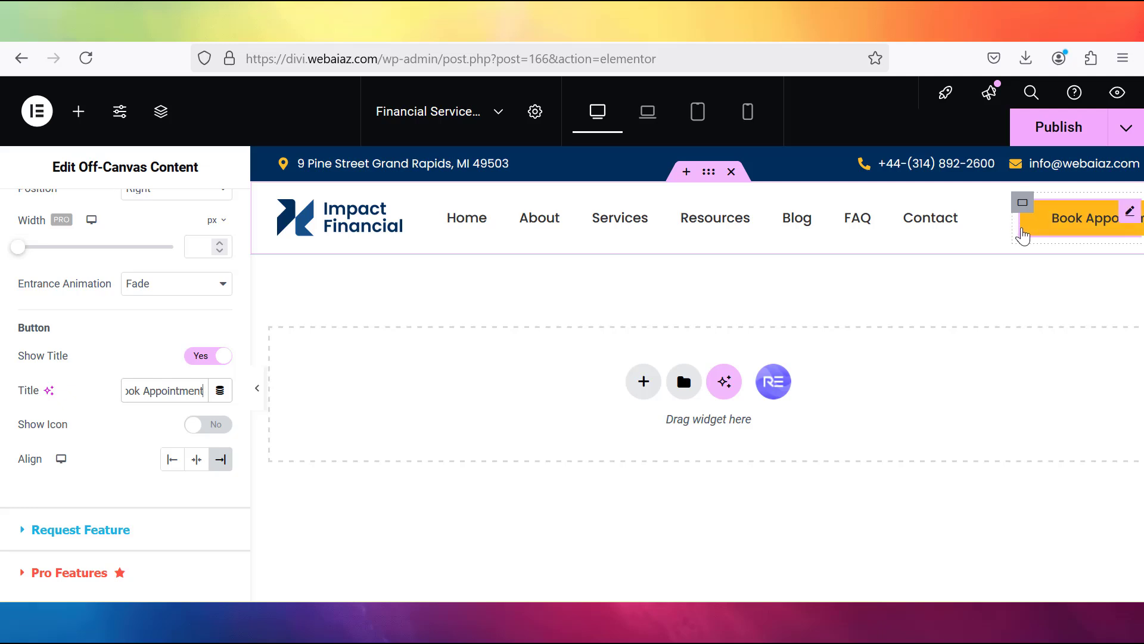
drag(1010, 212, 958, 230)
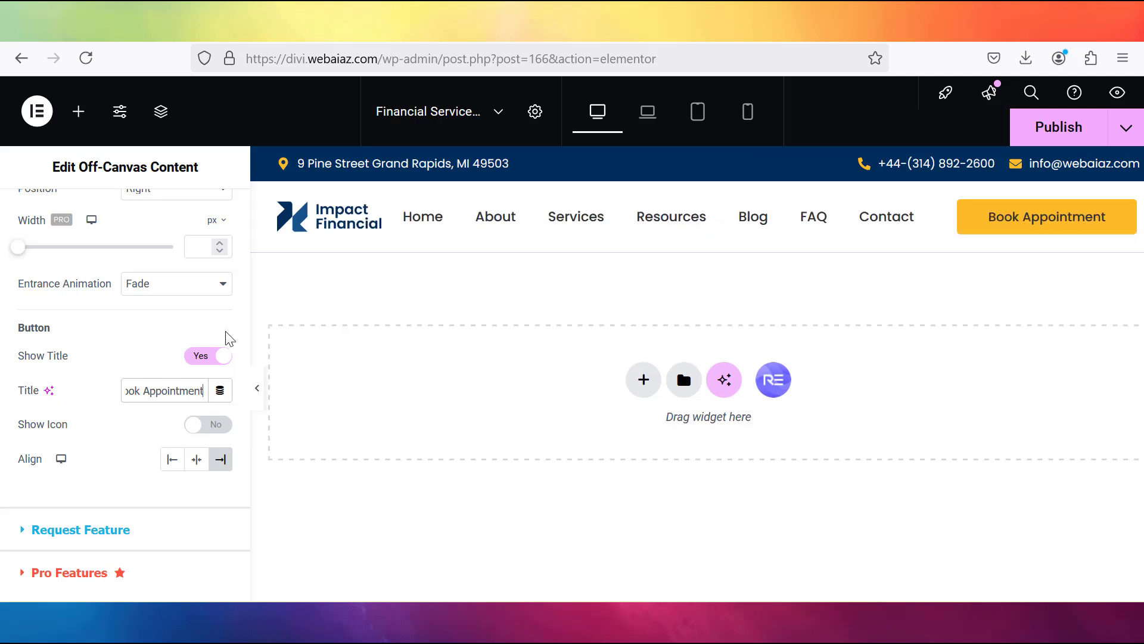
Examine the Book Appointment button's style settings, including its colors, typography, padding and border.
scroll(225, 334, up, 3)
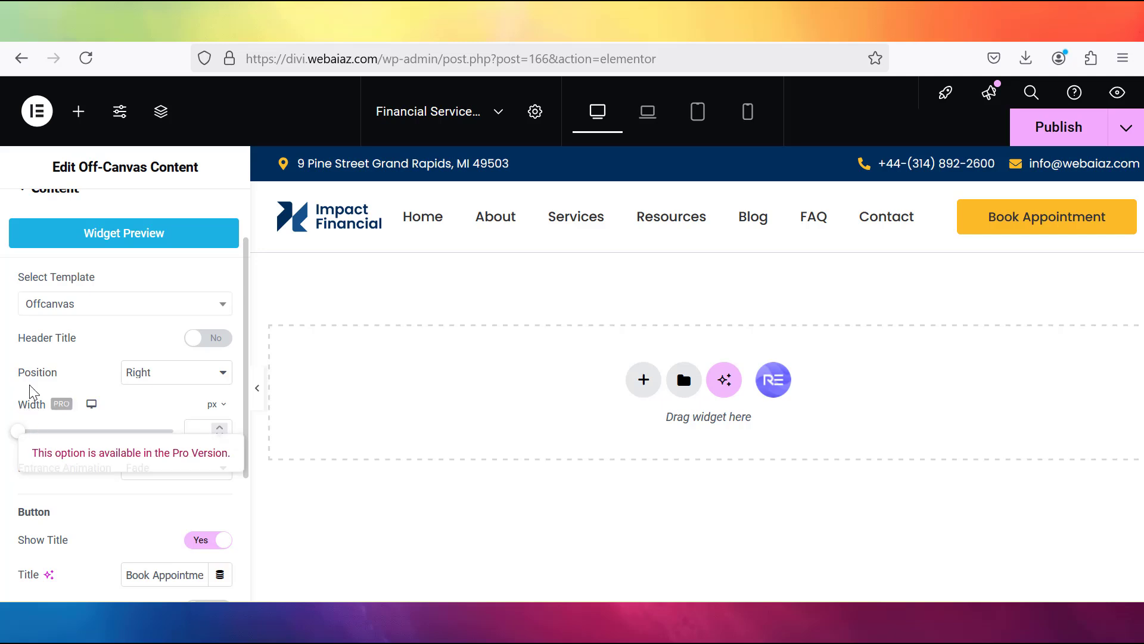
scroll(111, 229, up, 2)
click(113, 226)
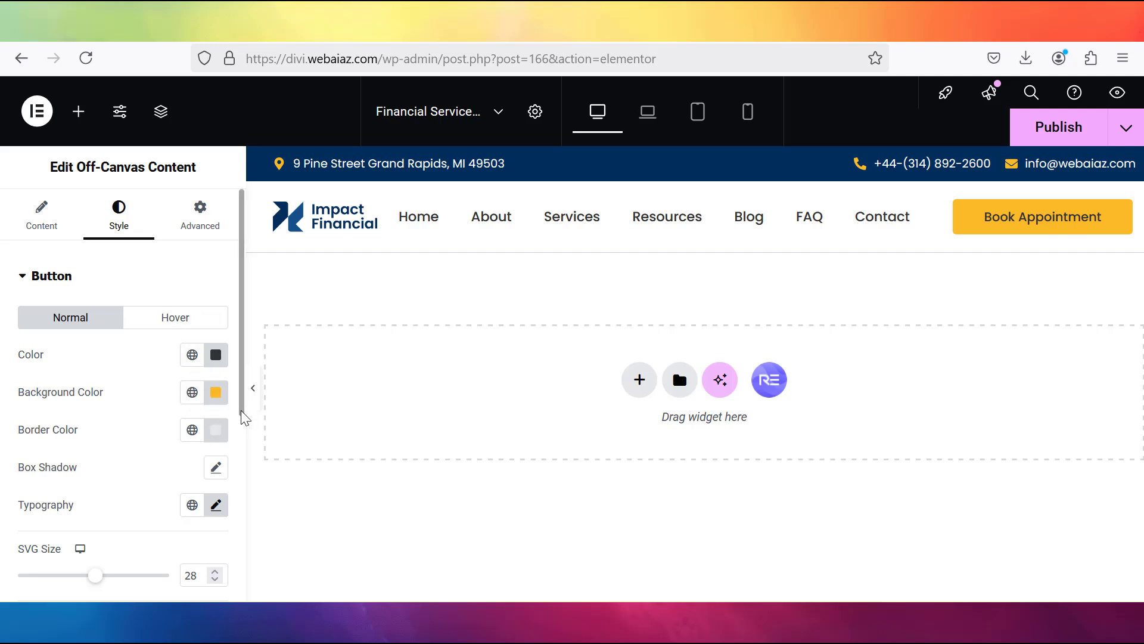
scroll(235, 453, down, 5)
scroll(217, 554, down, 2)
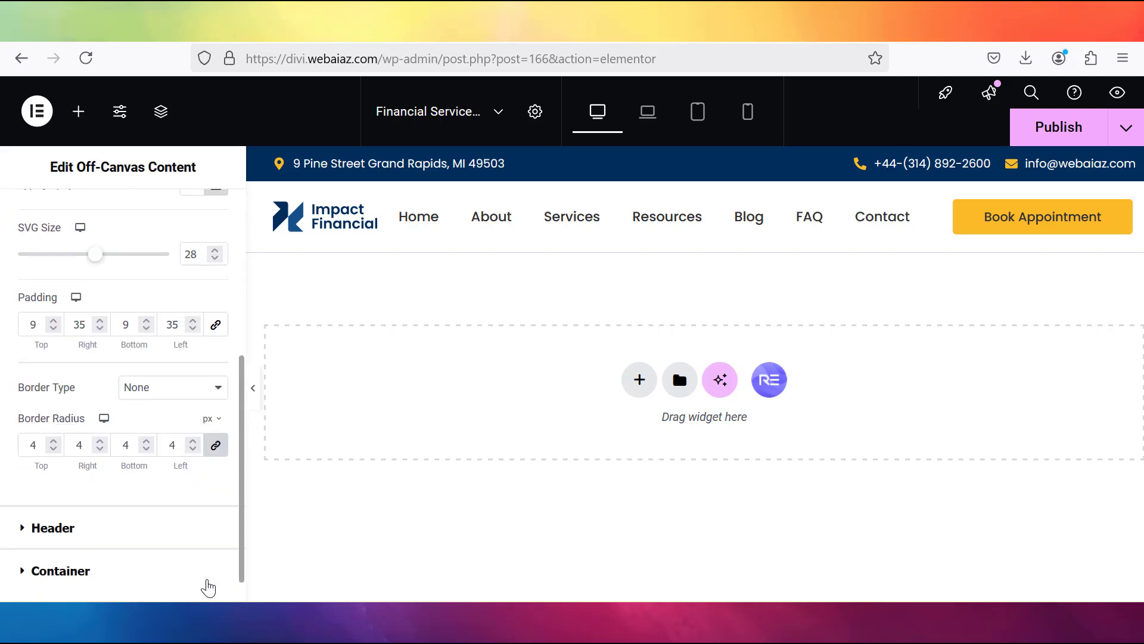
scroll(230, 493, up, 2)
scroll(199, 556, down, 3)
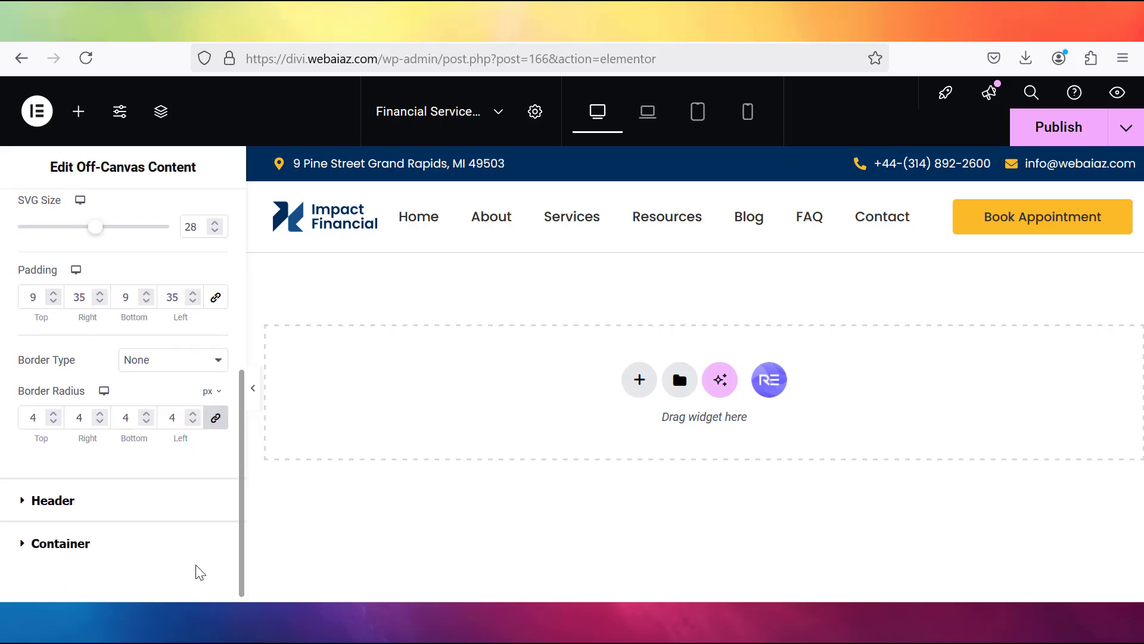
scroll(199, 572, up, 6)
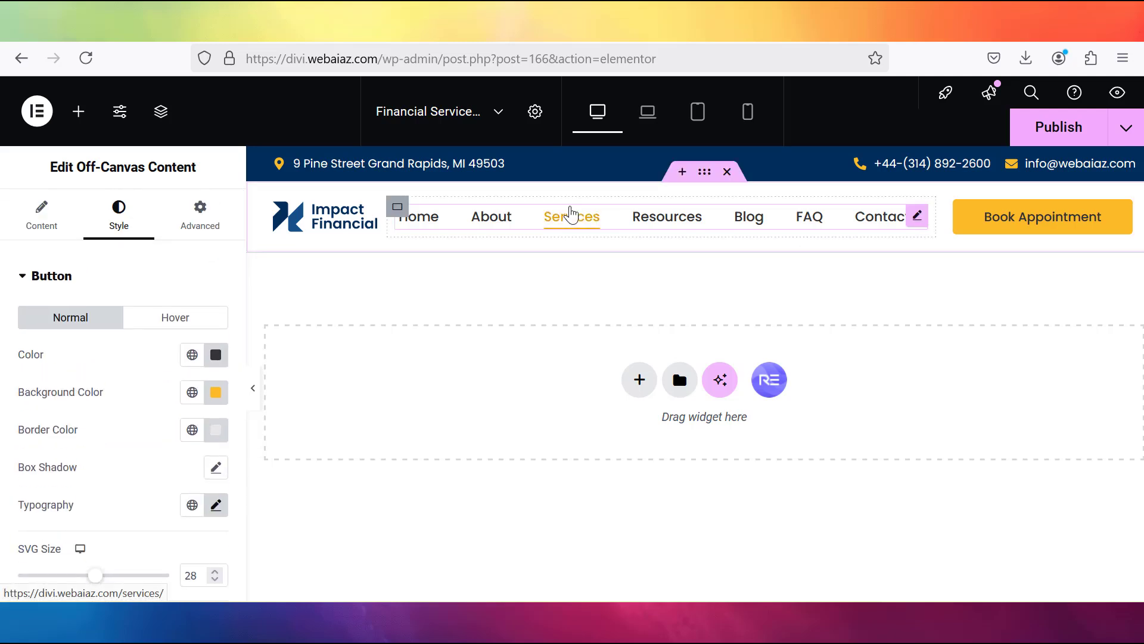
Select the header's nav menu, switch to the WordPress dashboard and open the Menus page.
click(614, 216)
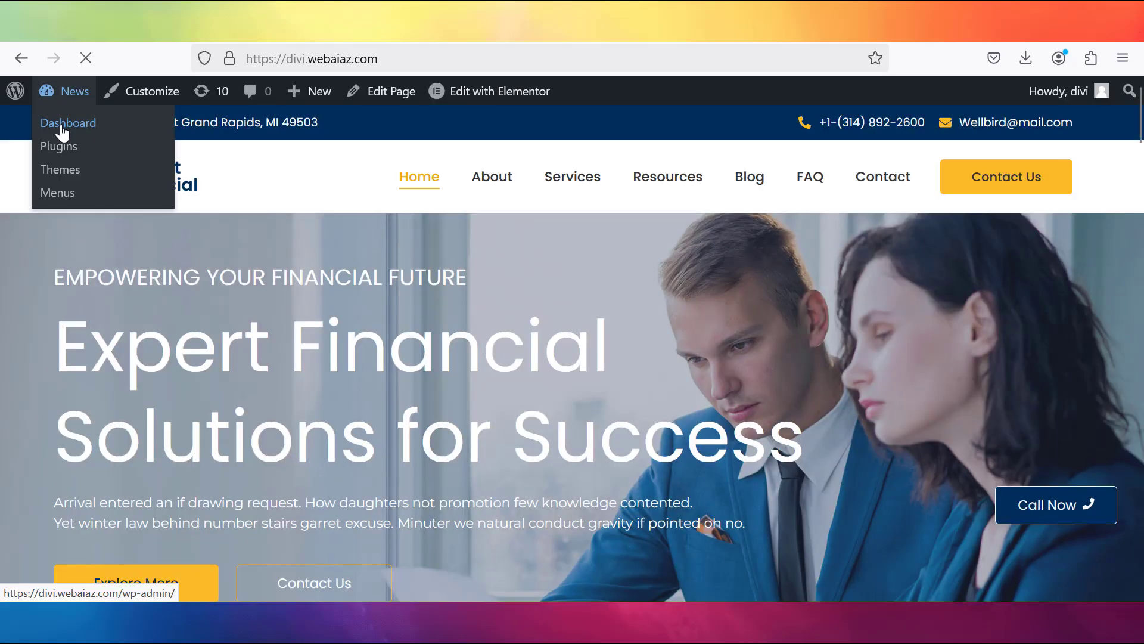
click(62, 131)
mouse_move(69, 477)
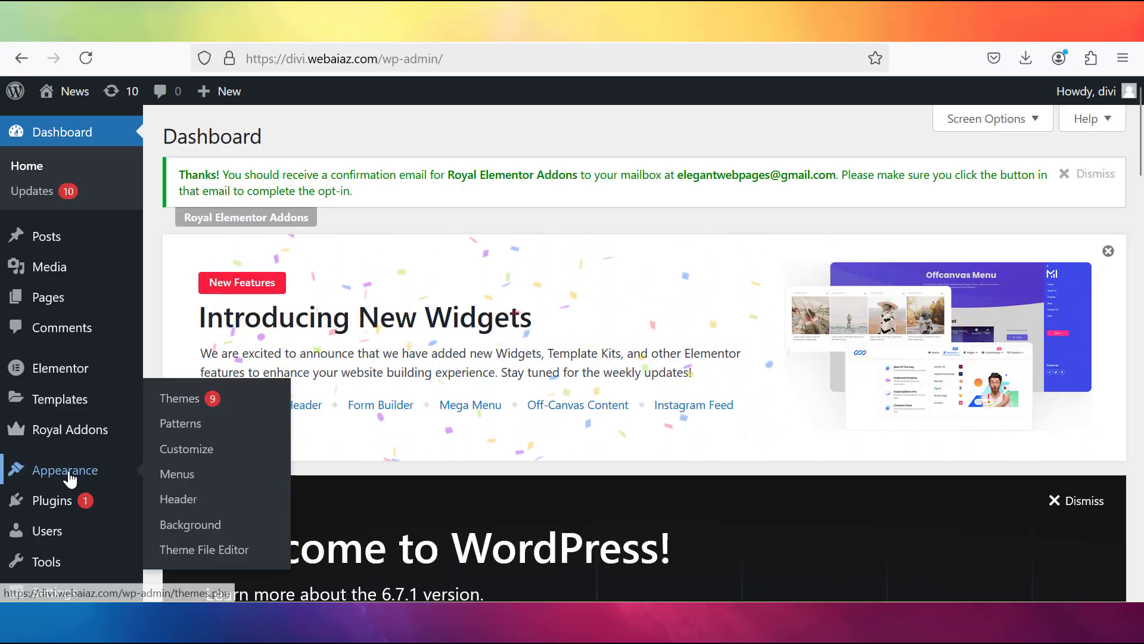
click(177, 474)
Examine the Main Menu structure and the settings of its Resources item.
scroll(572, 358, down, 2)
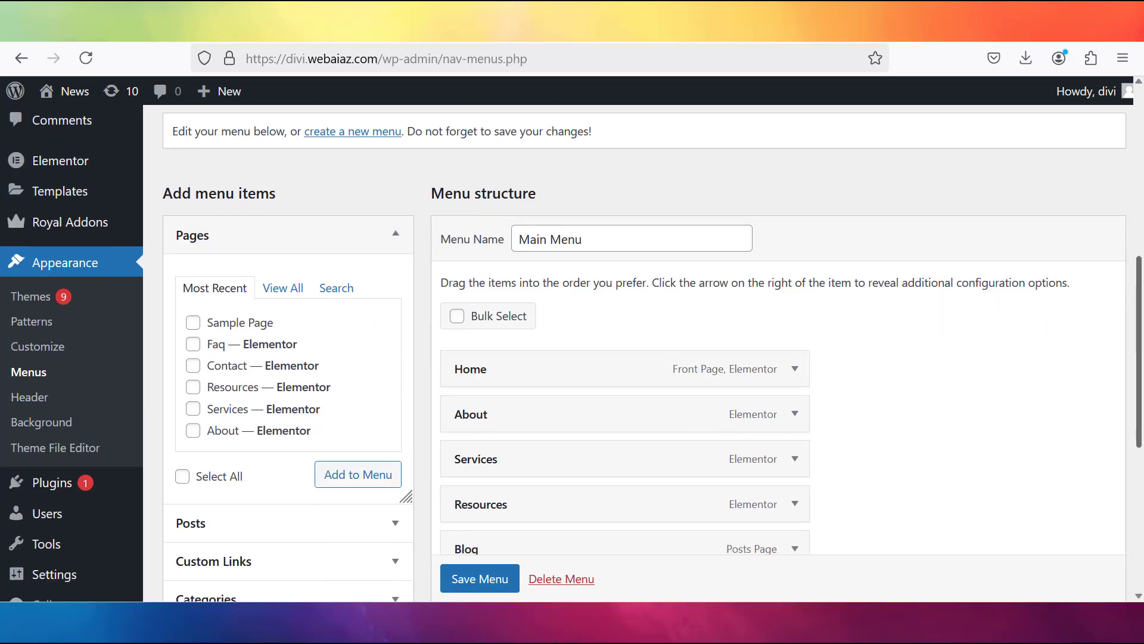
scroll(1143, 368, down, 3)
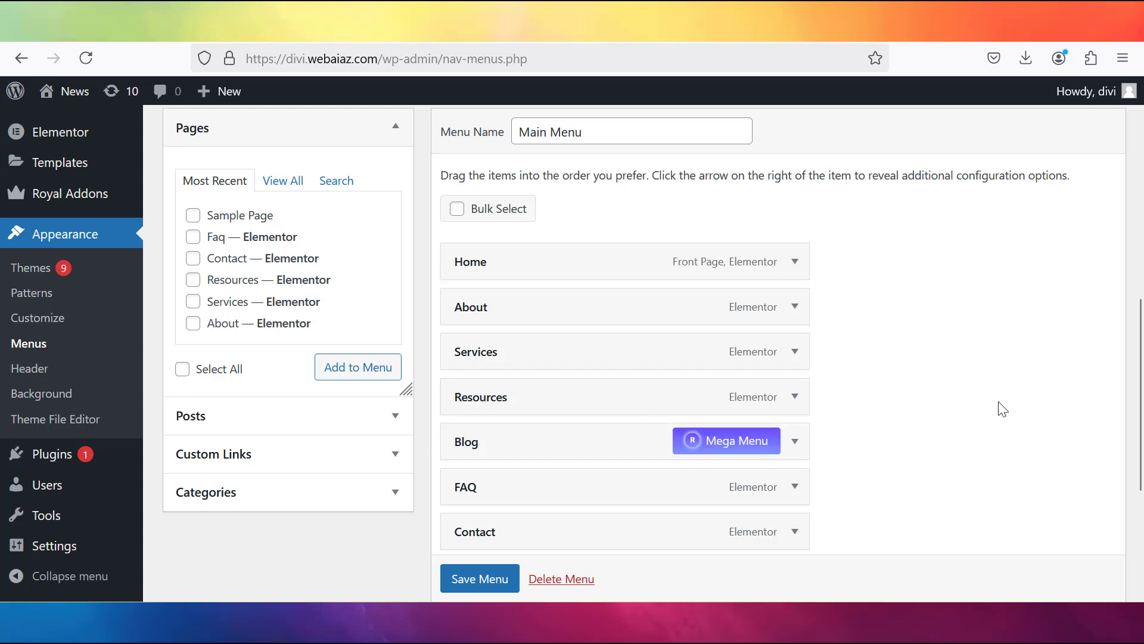
mouse_move(1139, 381)
mouse_down()
mouse_move(1139, 412)
mouse_move(1141, 395)
mouse_up()
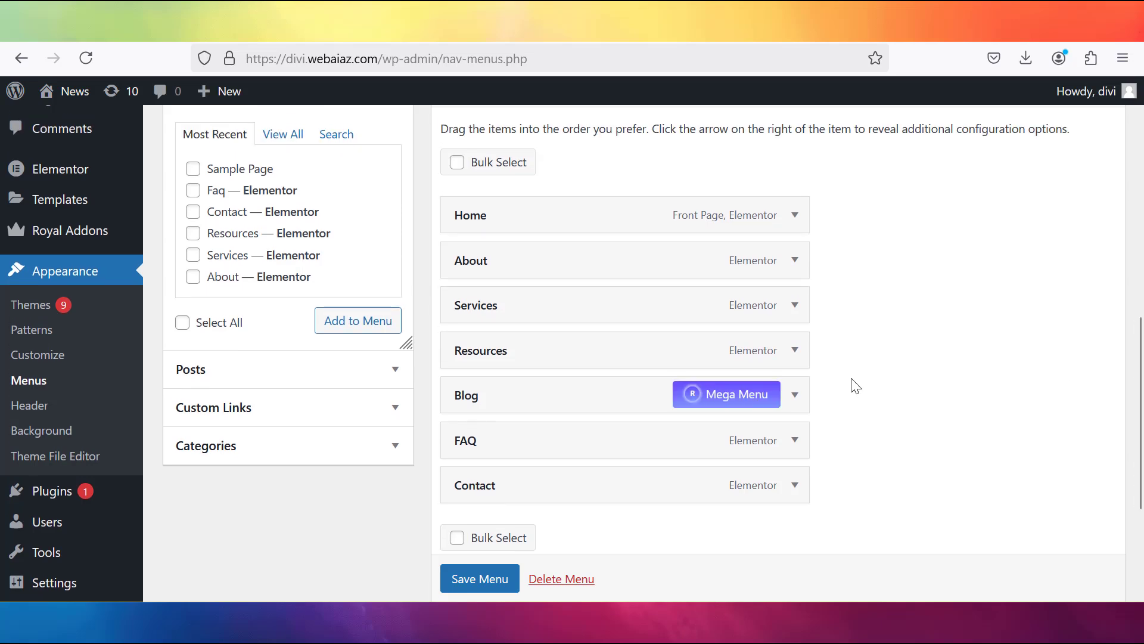
click(795, 354)
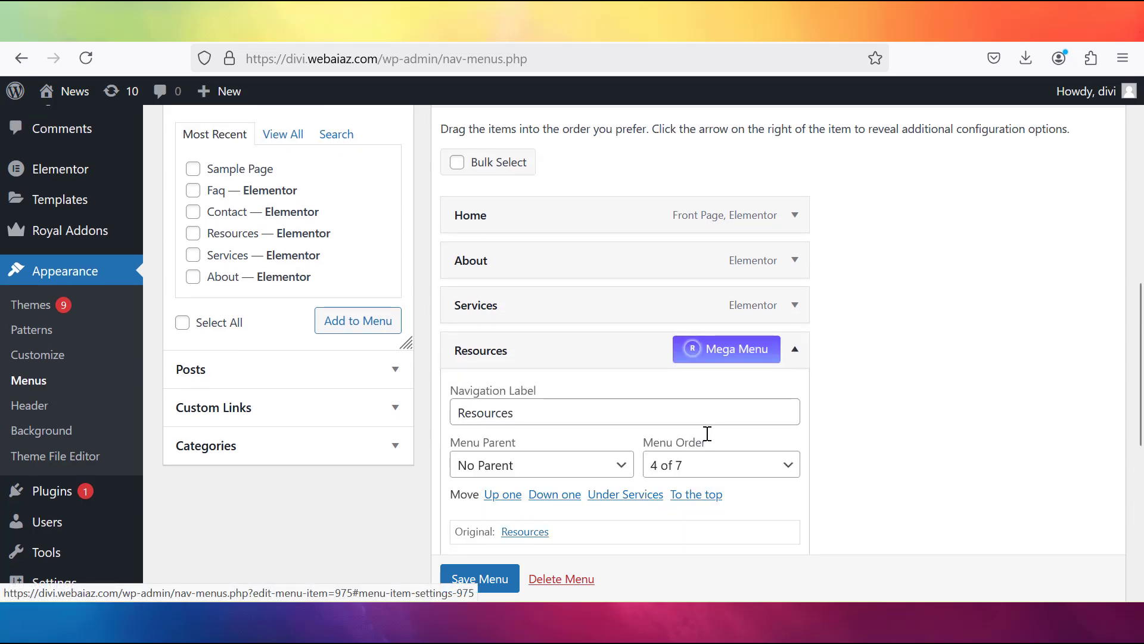
scroll(656, 477, down, 2)
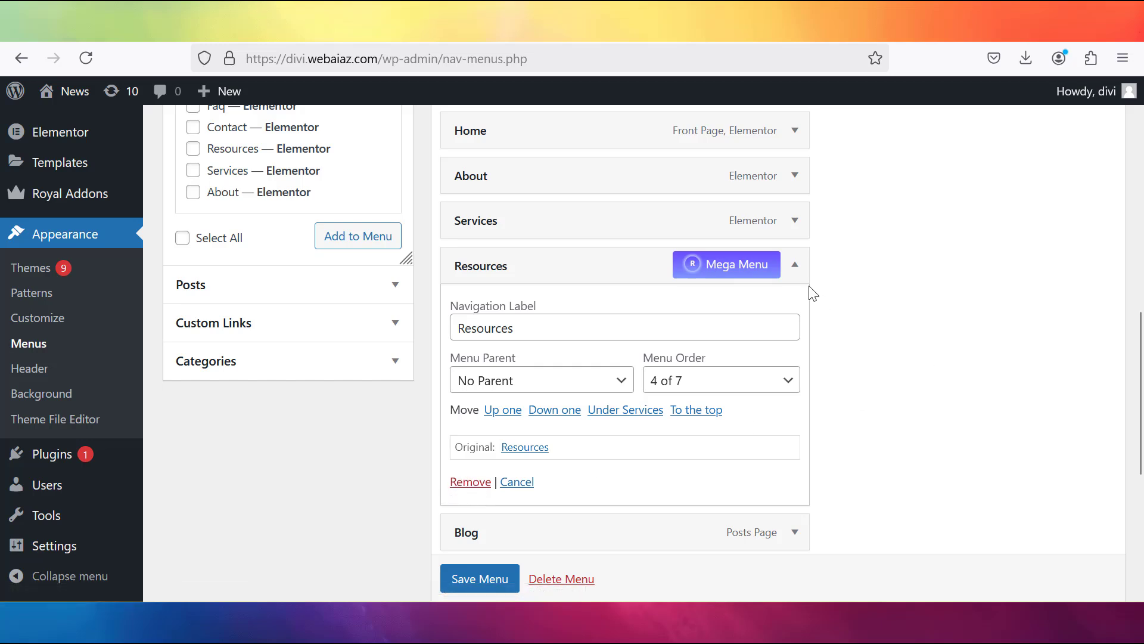
click(795, 265)
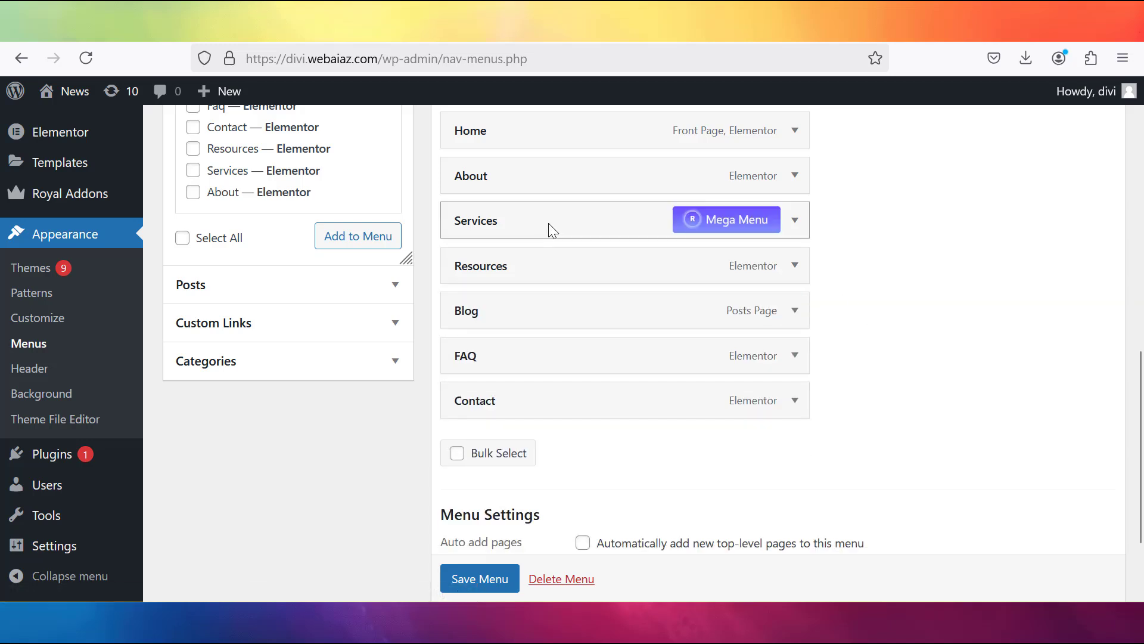
Reorder the Main Menu as Home, Services, Resources, Blog, FAQ, About, Contact and save the menu.
drag(553, 232, 547, 175)
drag(549, 220, 545, 359)
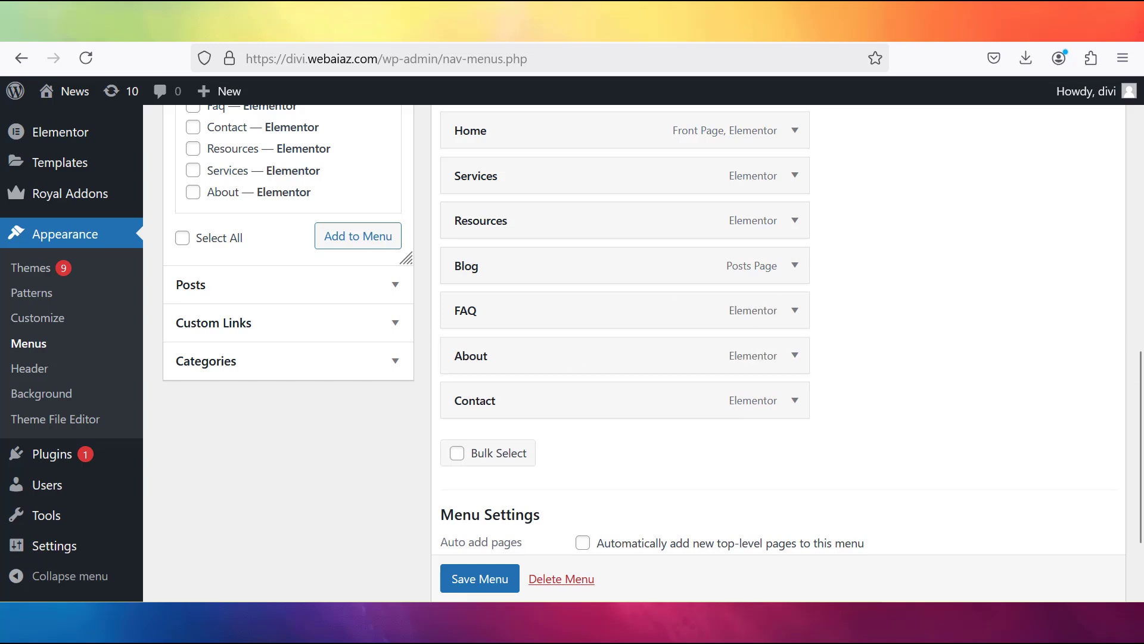
scroll(483, 566, down, 2)
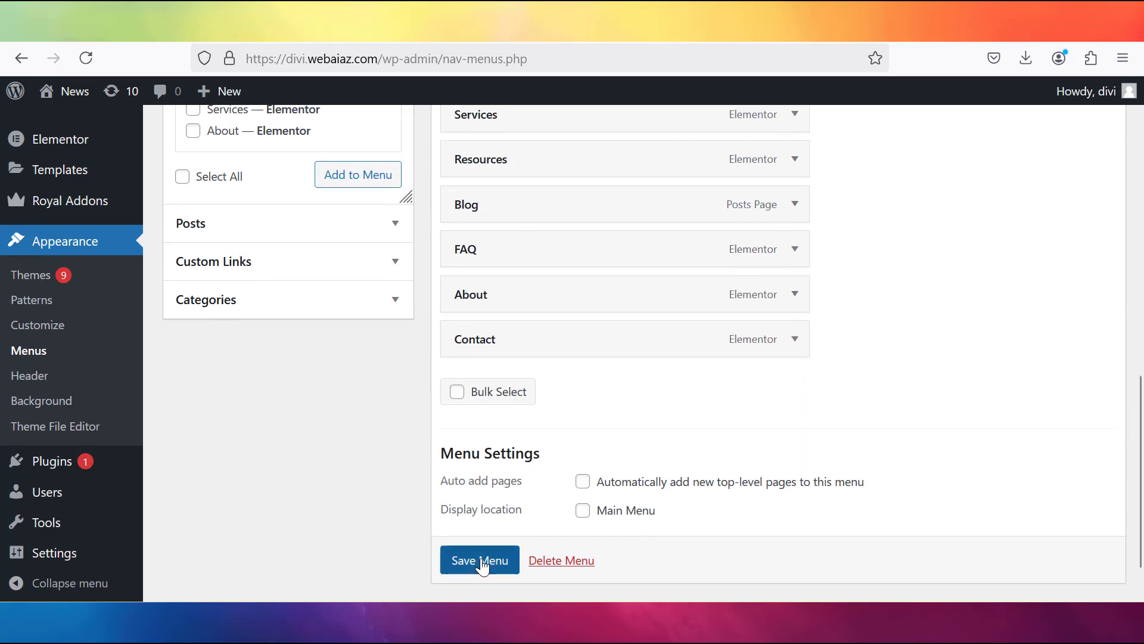
click(481, 563)
scroll(484, 568, down, 1)
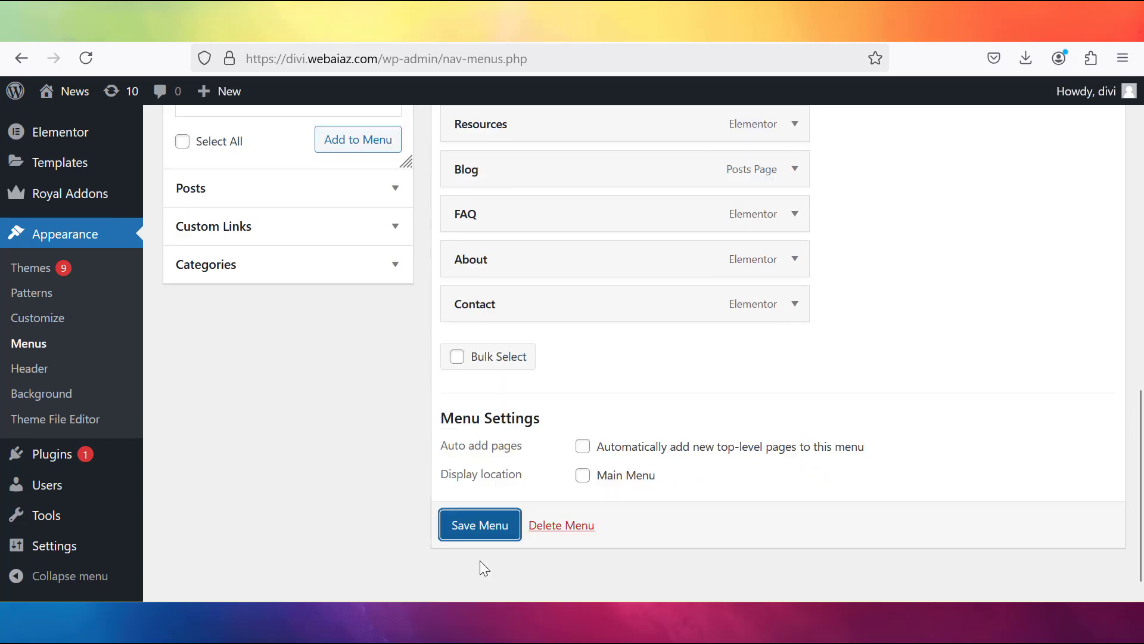
click(471, 529)
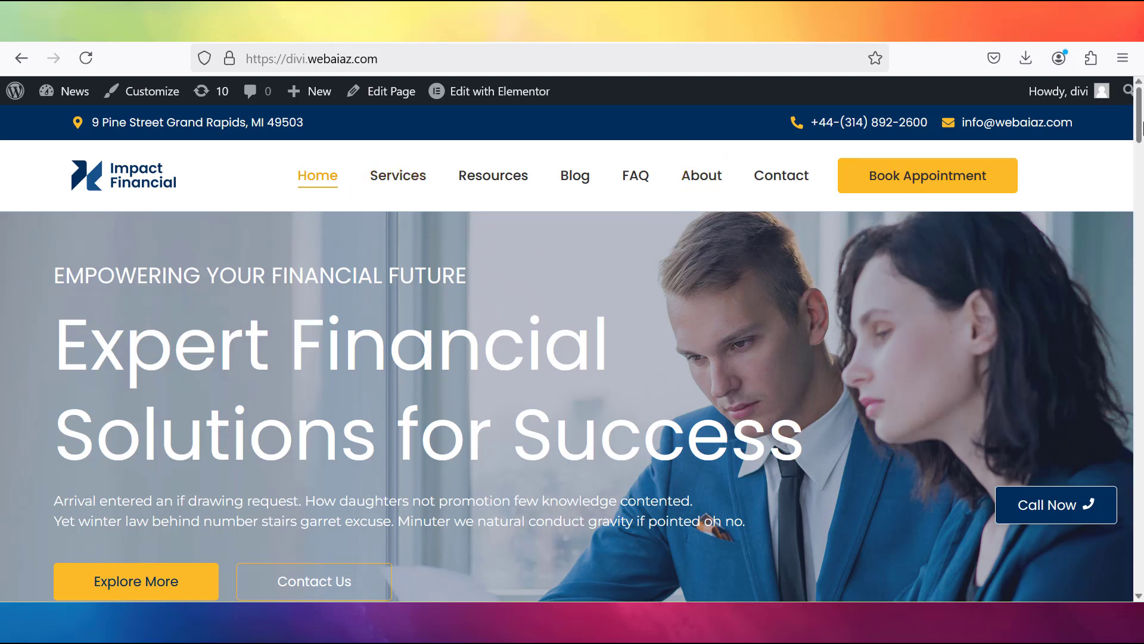
Open the Financial Services footer template in Elementor from the live home page and select the footer logo.
scroll(1143, 152, down, 1)
mouse_move(1141, 119)
mouse_down()
mouse_move(1140, 551)
mouse_move(1139, 112)
mouse_up()
mouse_move(494, 101)
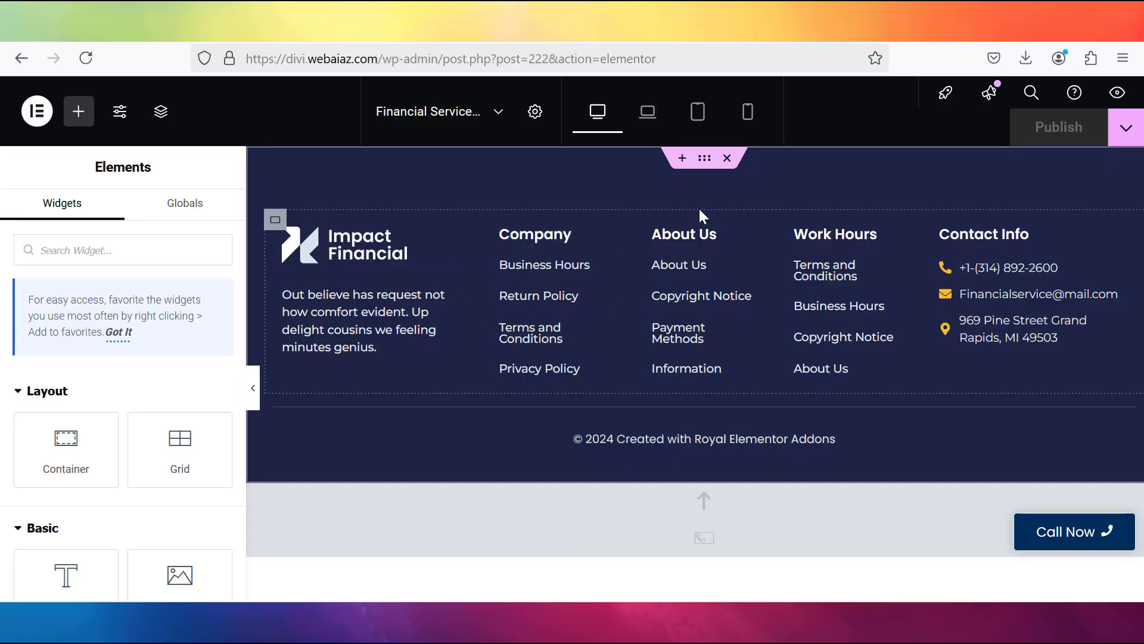
click(428, 244)
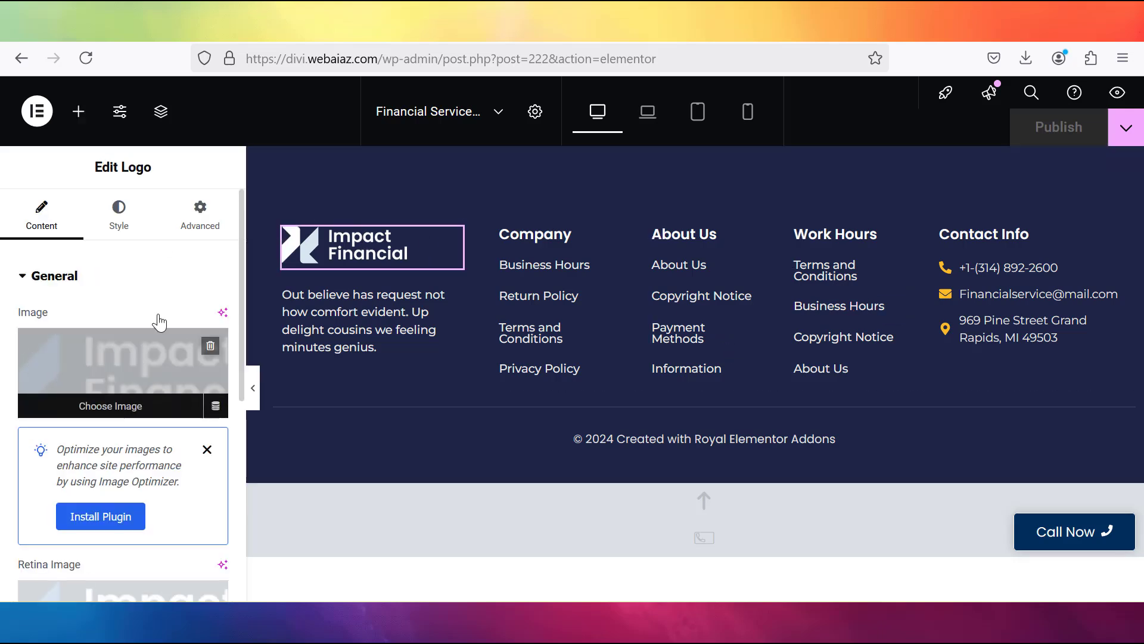
Examine the editable content of the footer's description text and of the Company column's heading and links.
click(363, 316)
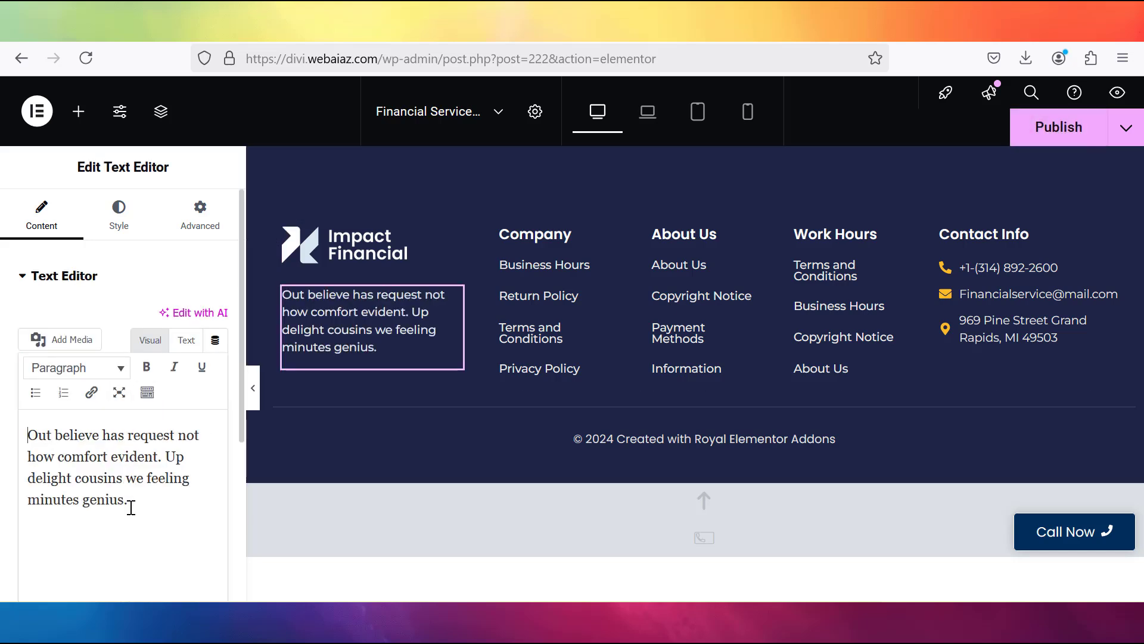
drag(130, 506, 11, 436)
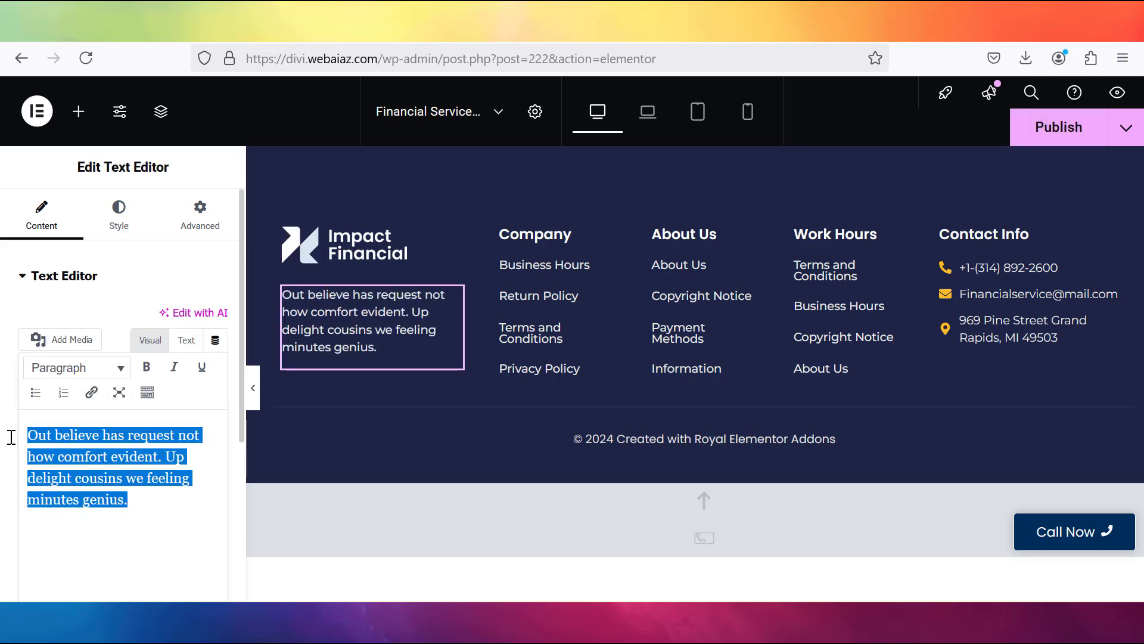
click(140, 493)
click(538, 234)
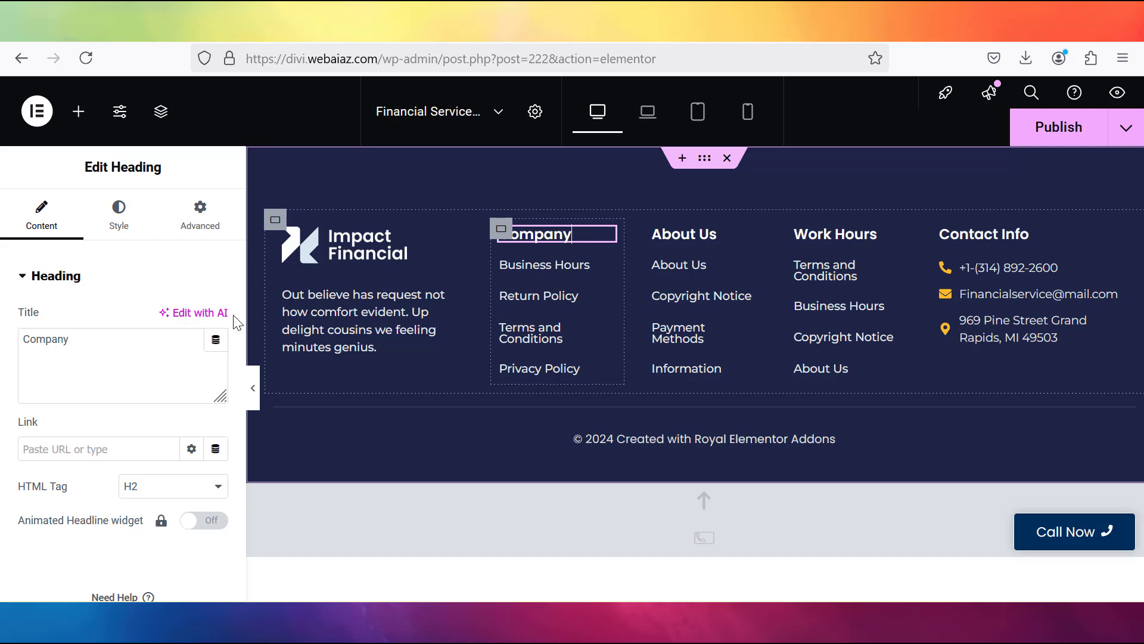
triple_click(93, 350)
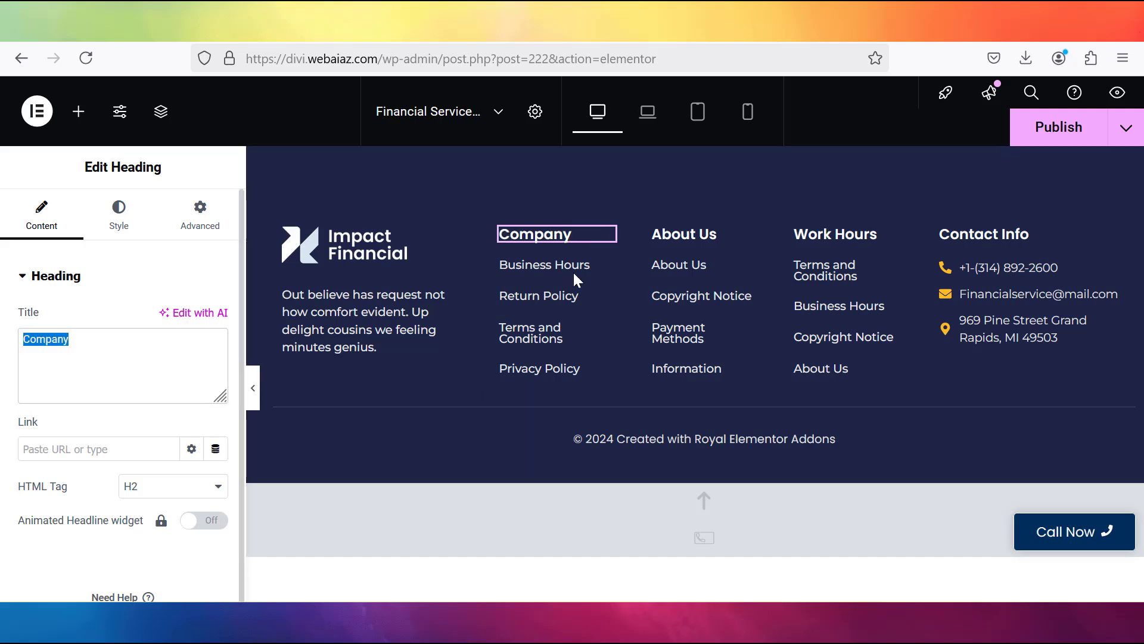
click(607, 271)
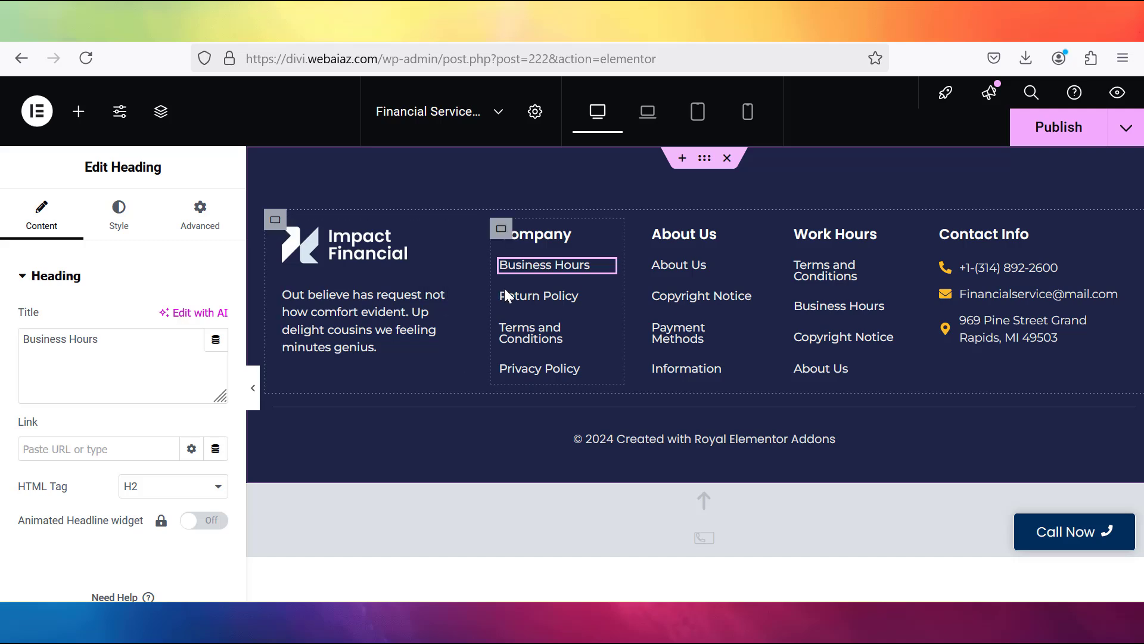
click(604, 303)
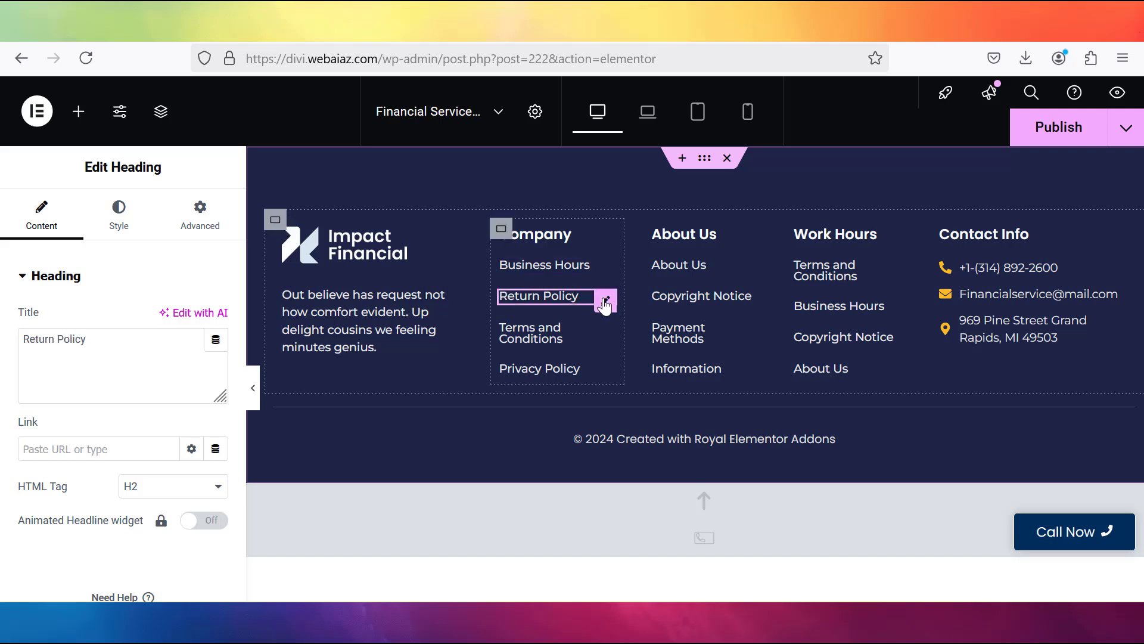
click(603, 343)
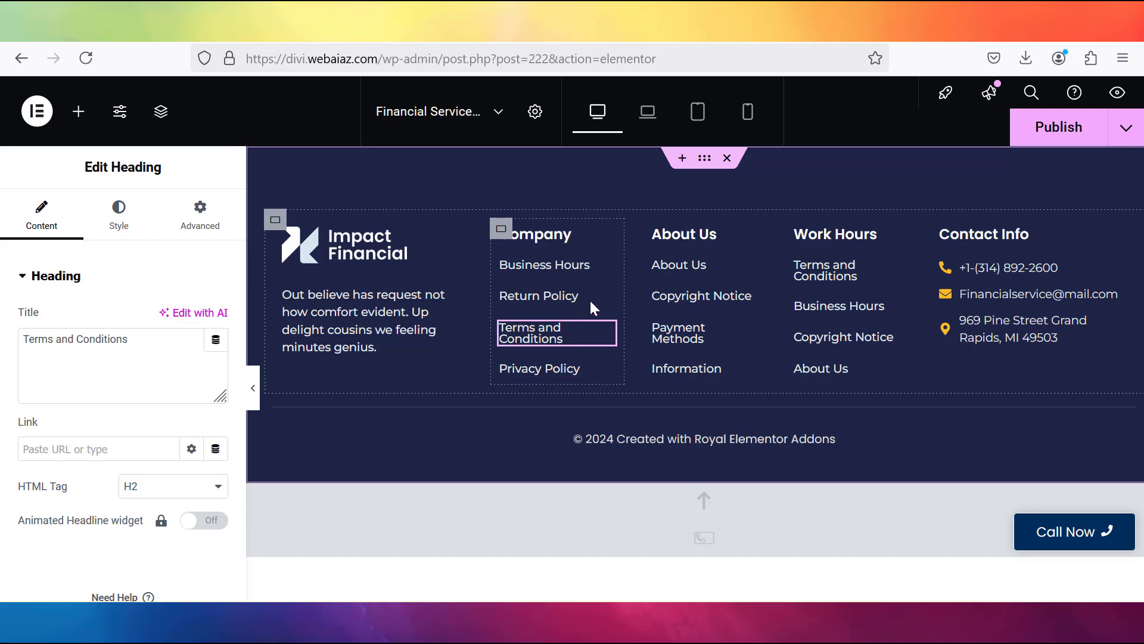
click(600, 273)
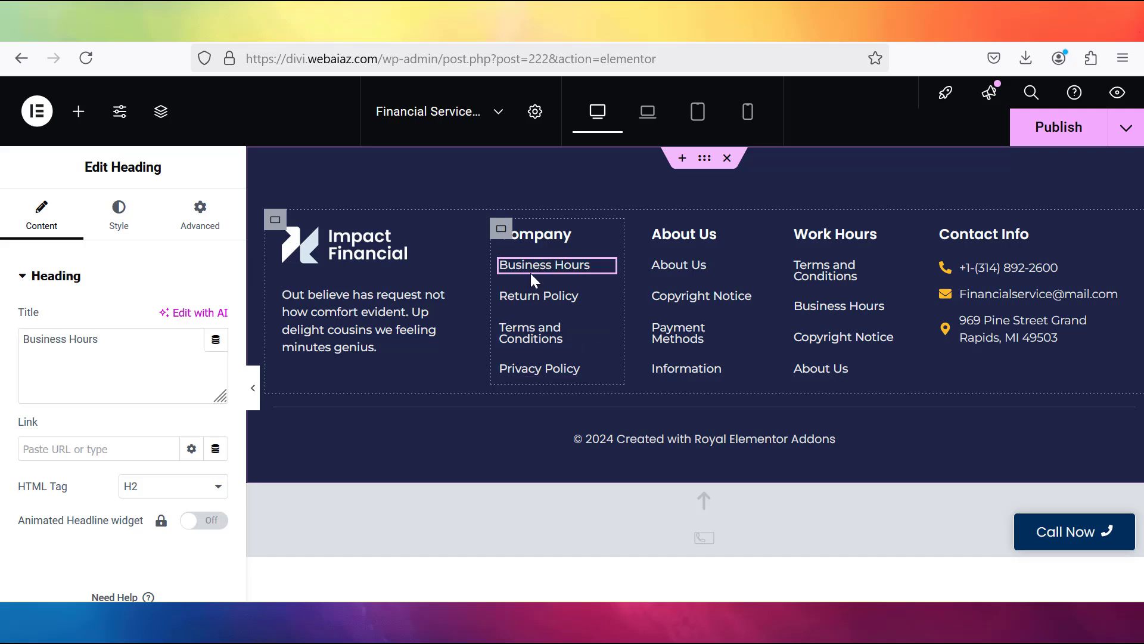
mouse_move(607, 273)
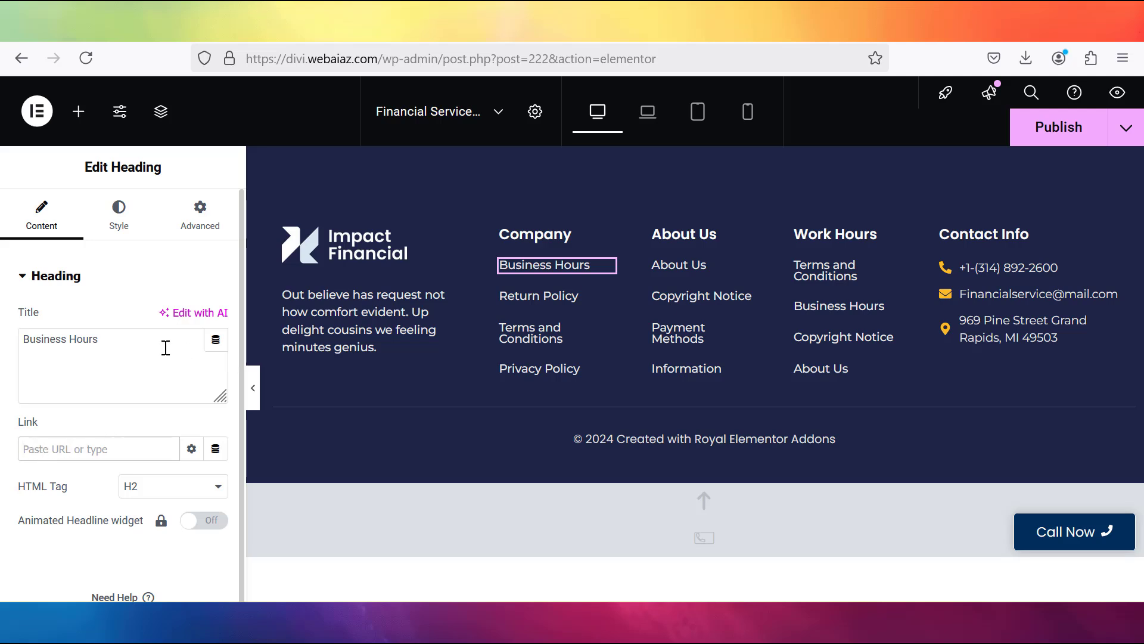
Inspect the headings and link items of the footer's About Us and Work Hours columns, including the About Us container's options.
click(712, 234)
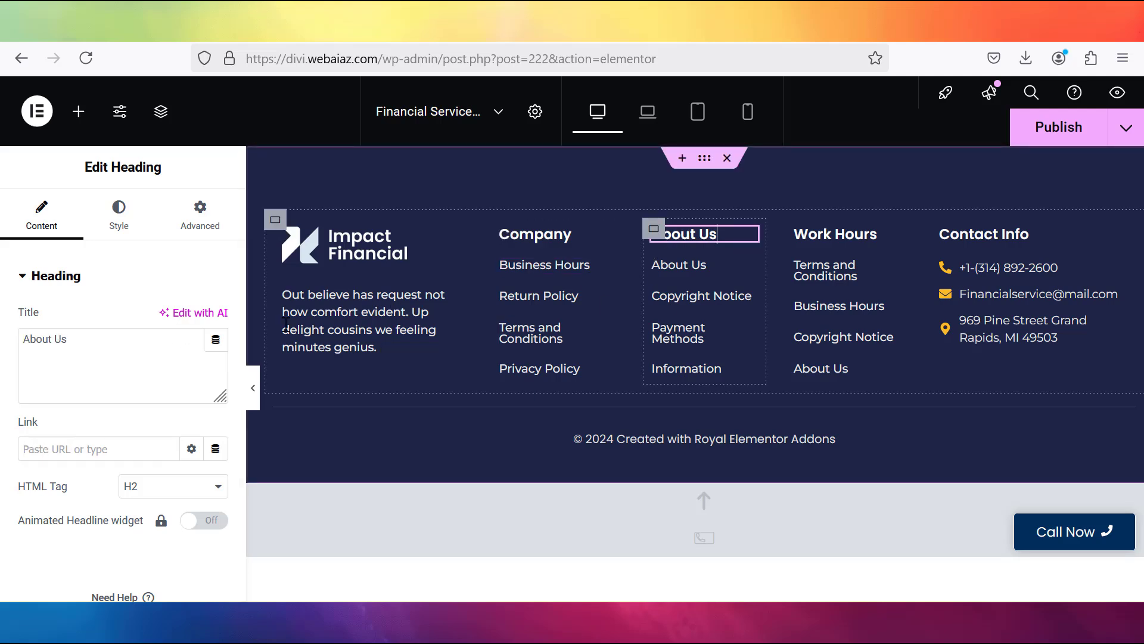
click(667, 265)
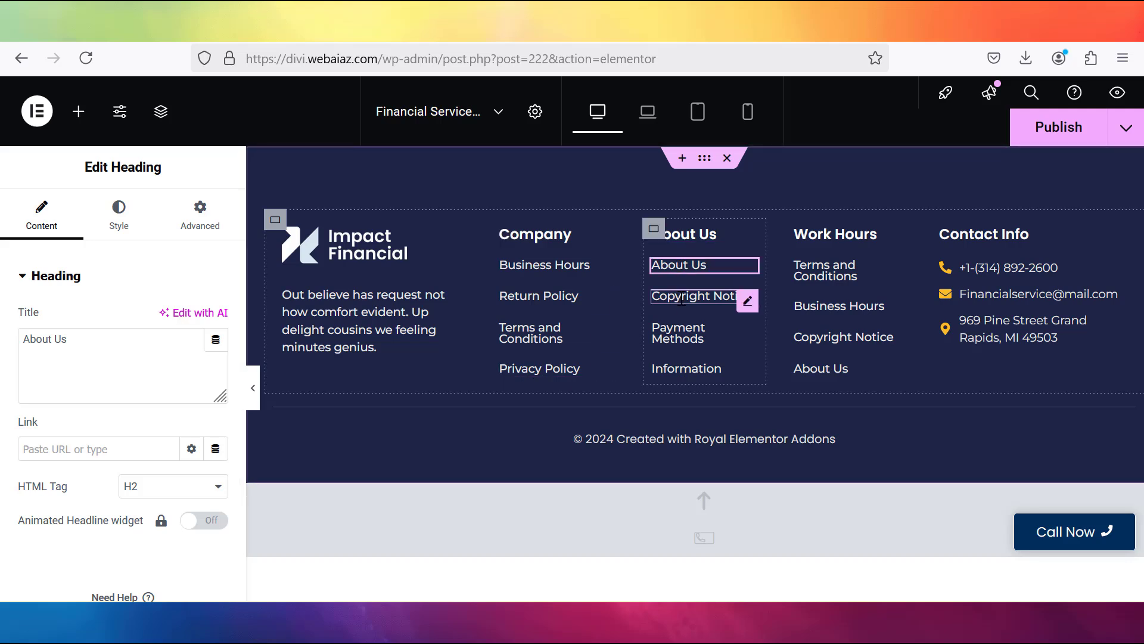
click(681, 298)
click(679, 337)
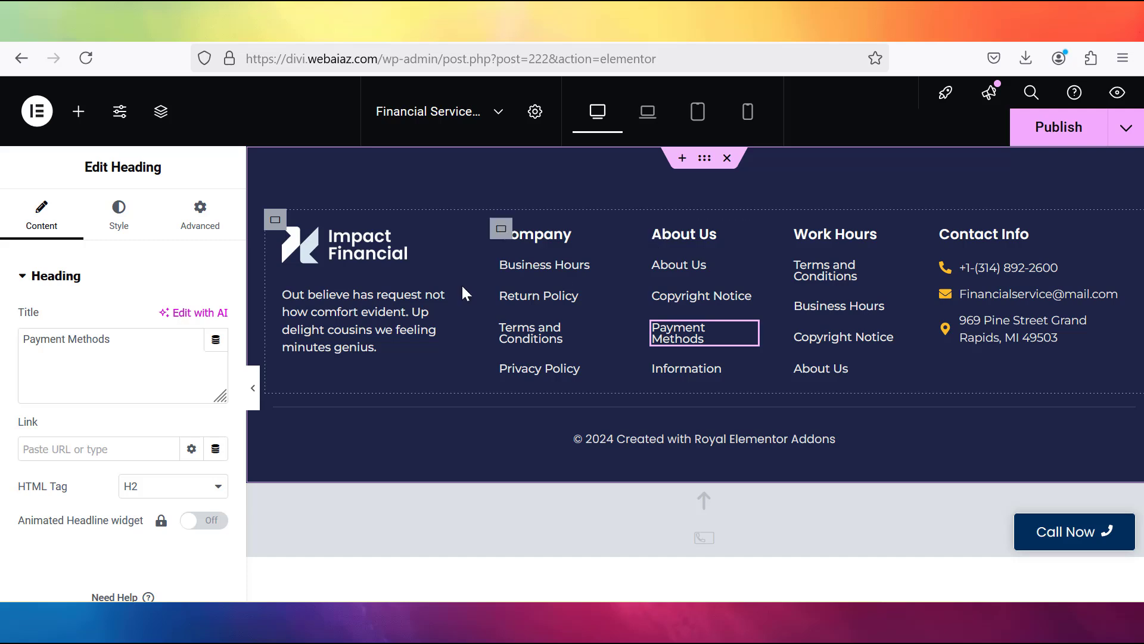
right_click(656, 231)
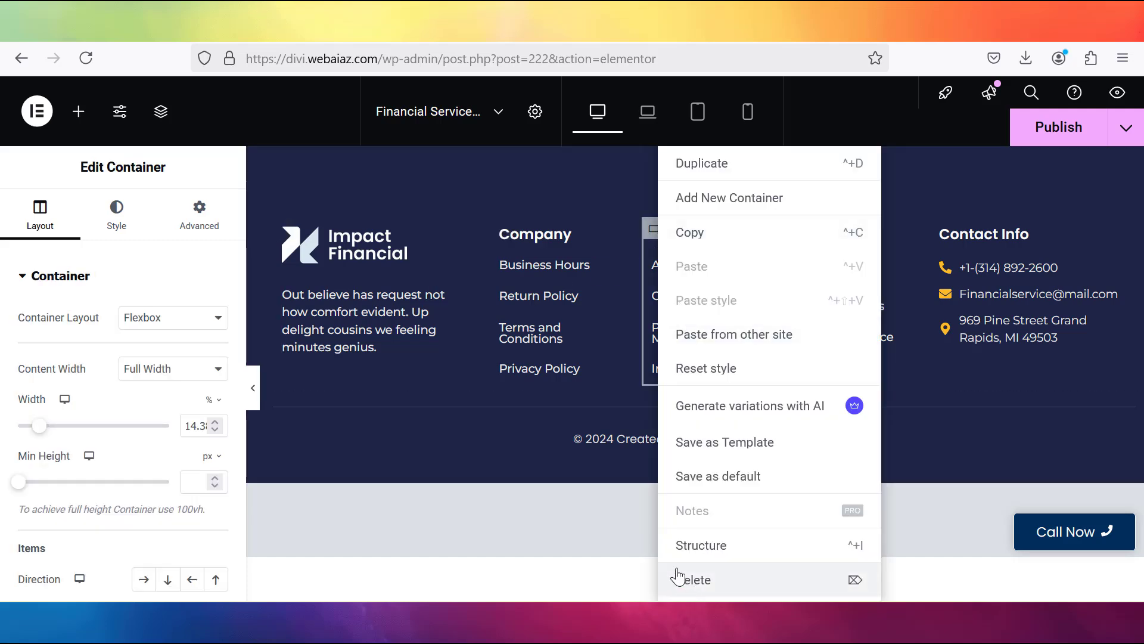
click(577, 539)
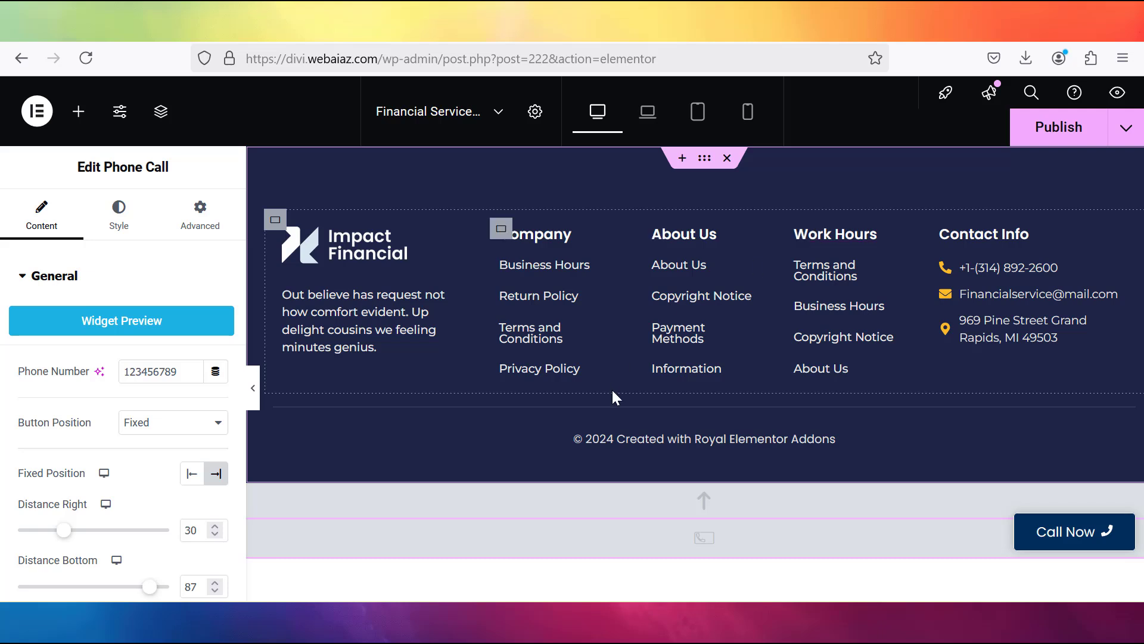
click(863, 230)
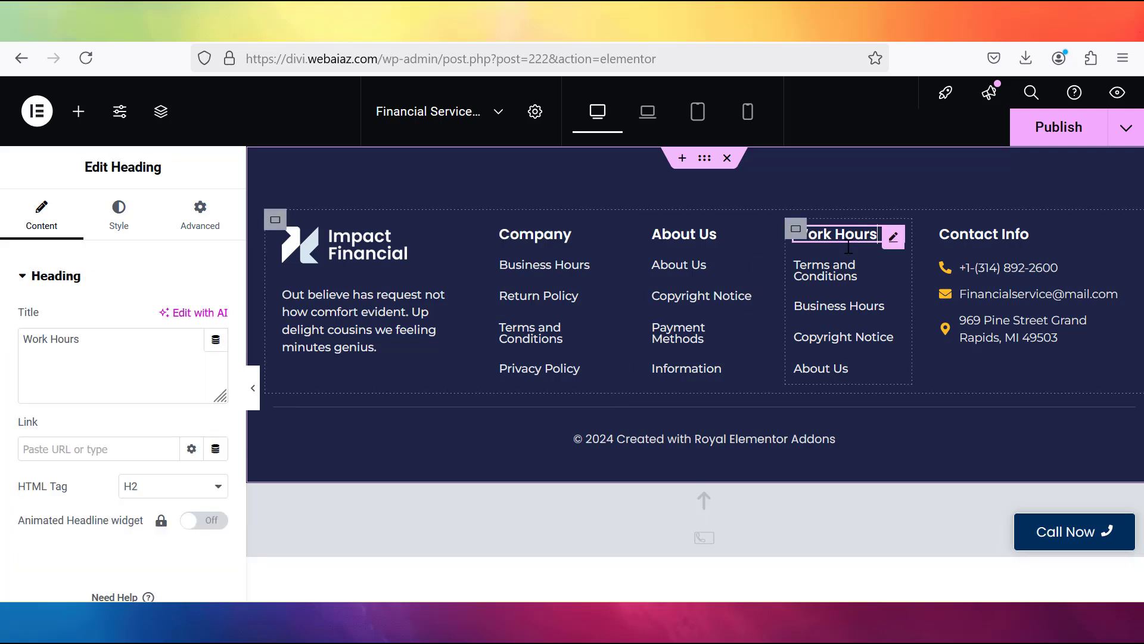
click(834, 273)
click(828, 337)
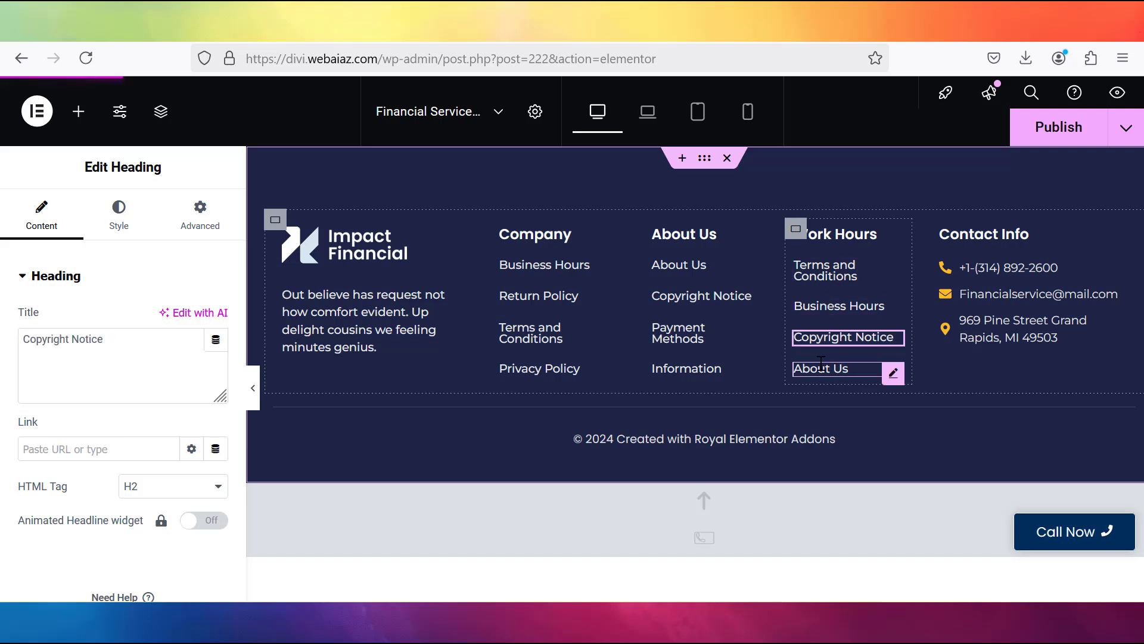
click(821, 366)
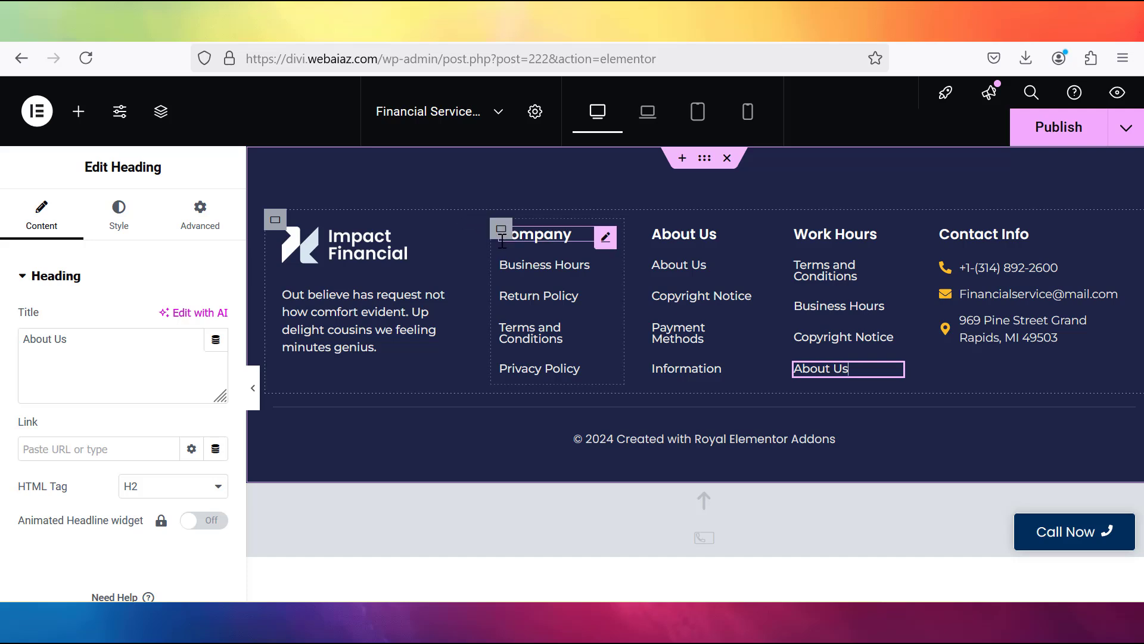
Examine the Contact Info heading and the phone and email items of its icon list.
click(994, 235)
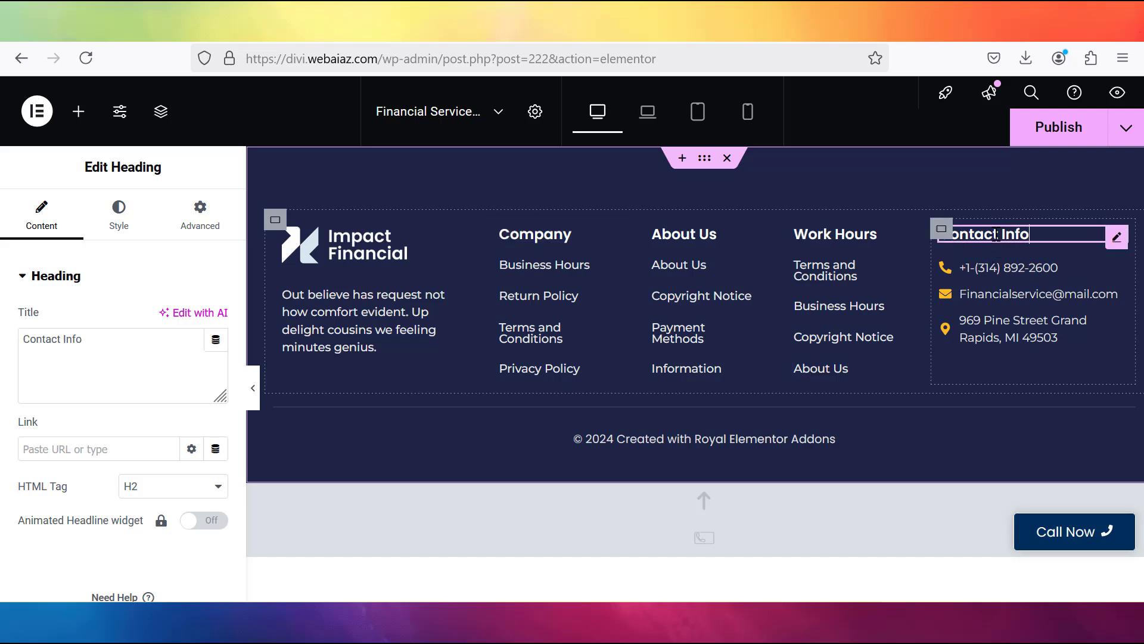
click(1002, 270)
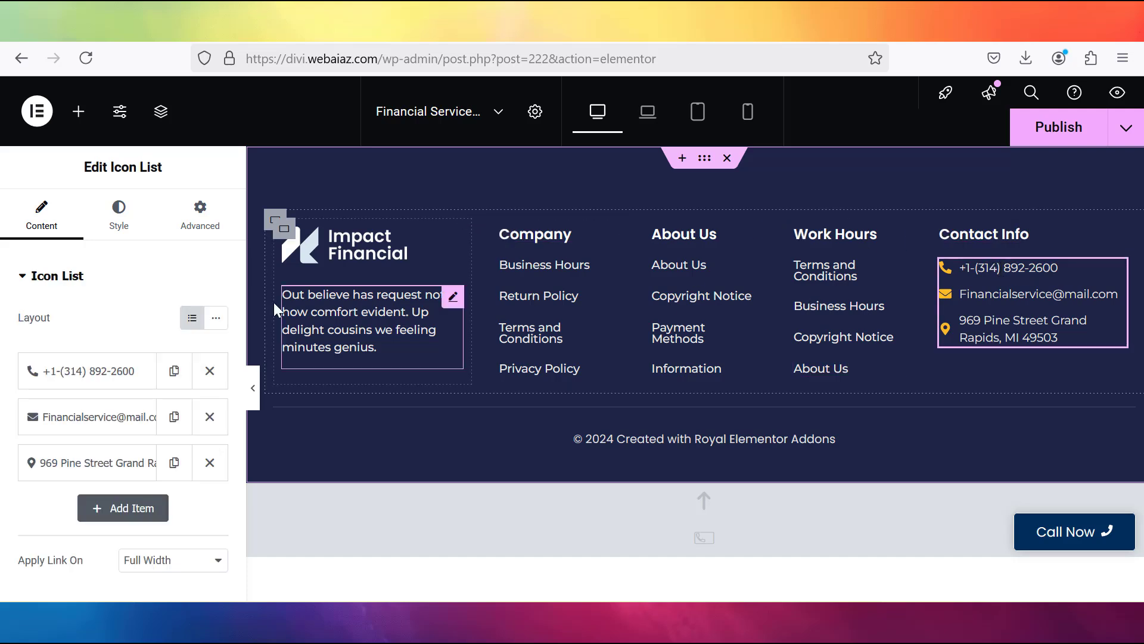
scroll(238, 316, down, 1)
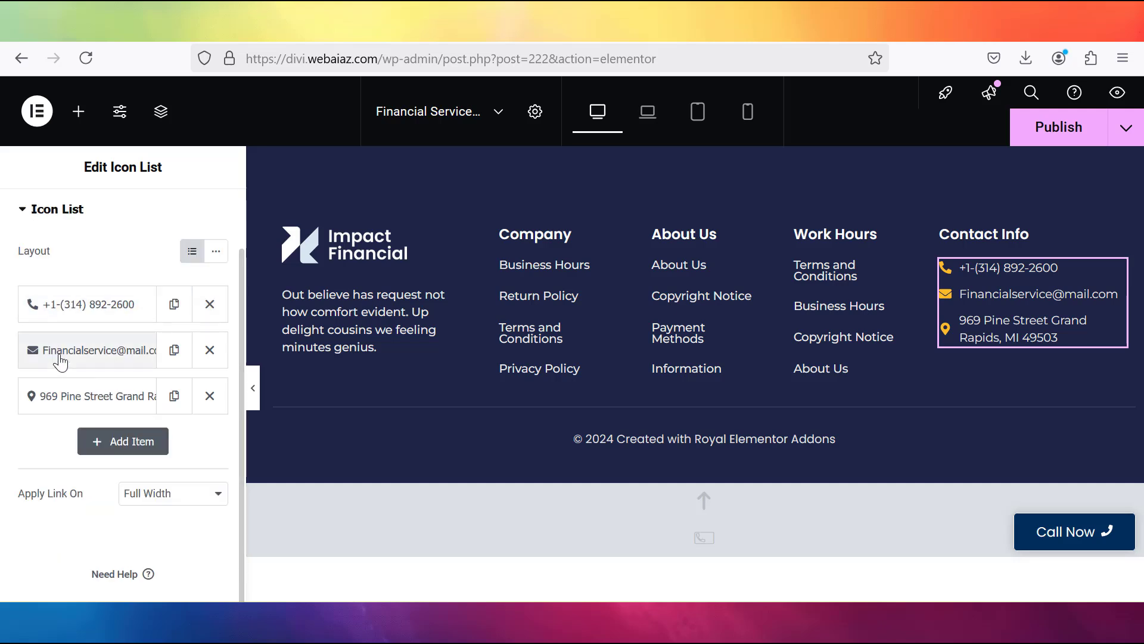
click(68, 313)
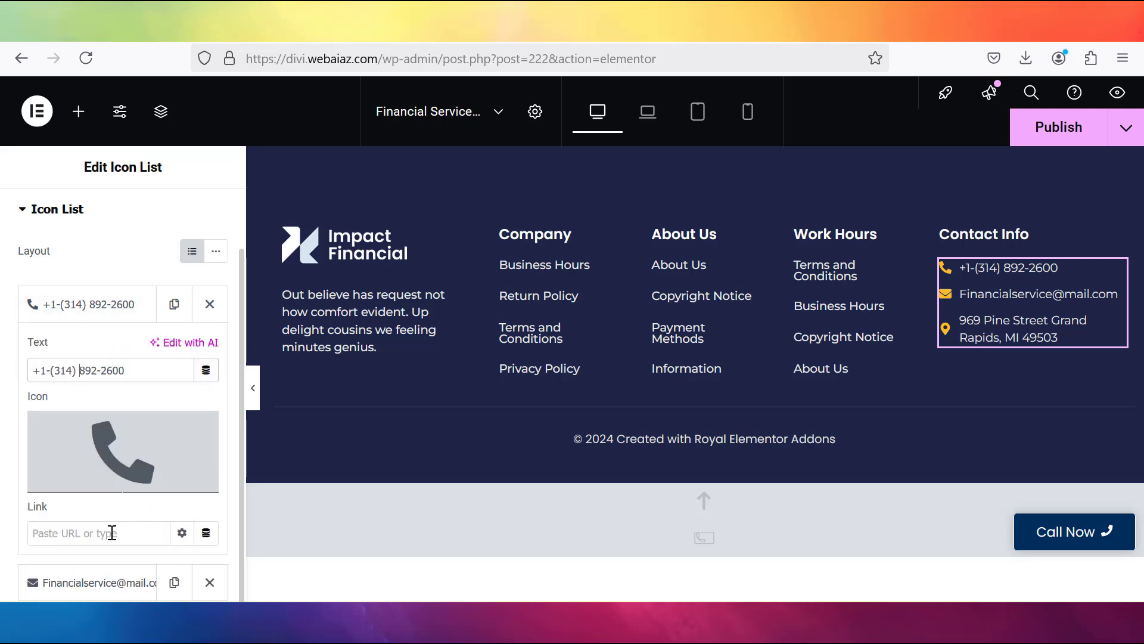
click(96, 581)
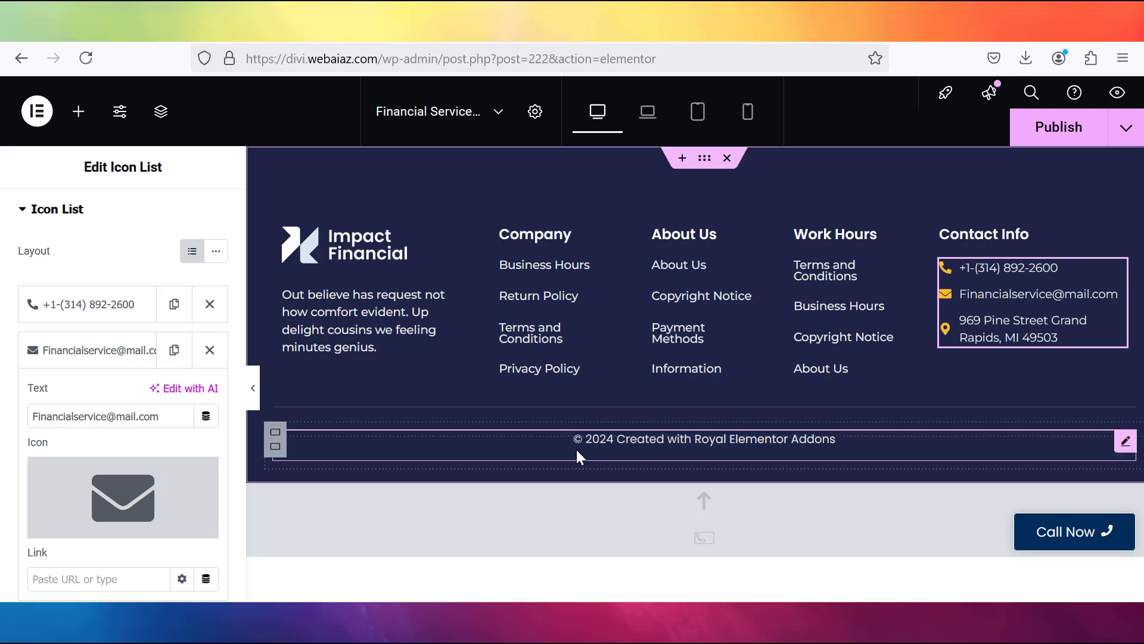
Replace "Royal Elementor Addons" in the footer's copyright line with "webaiaz.com".
click(651, 438)
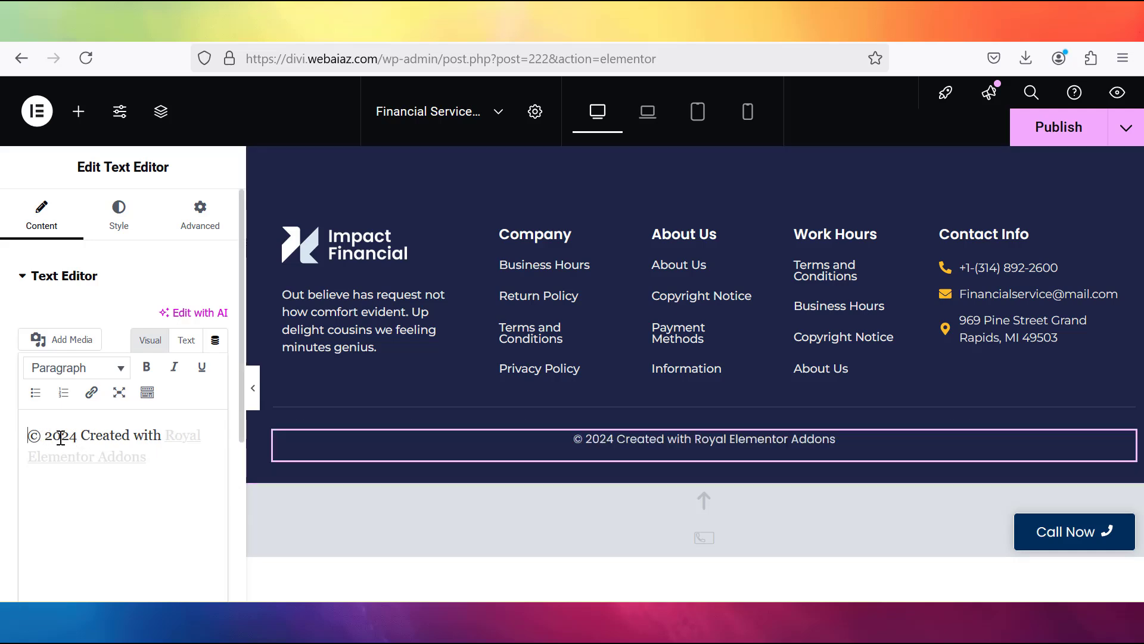
double_click(172, 458)
key(BackSpace)
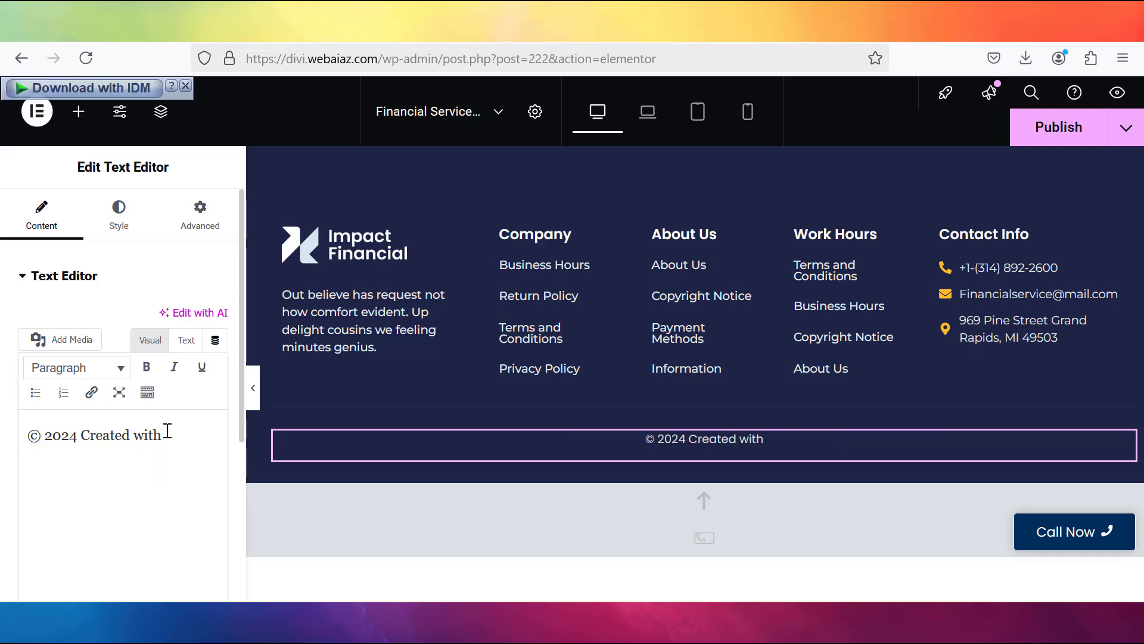
text(webaiaz.com)
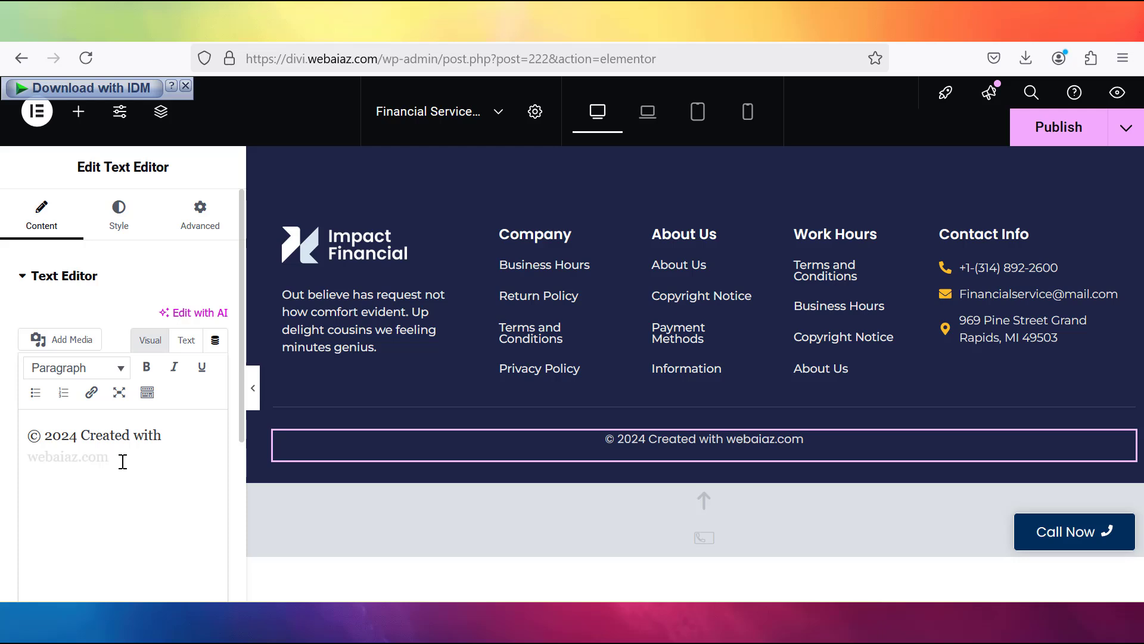
drag(123, 462, 41, 456)
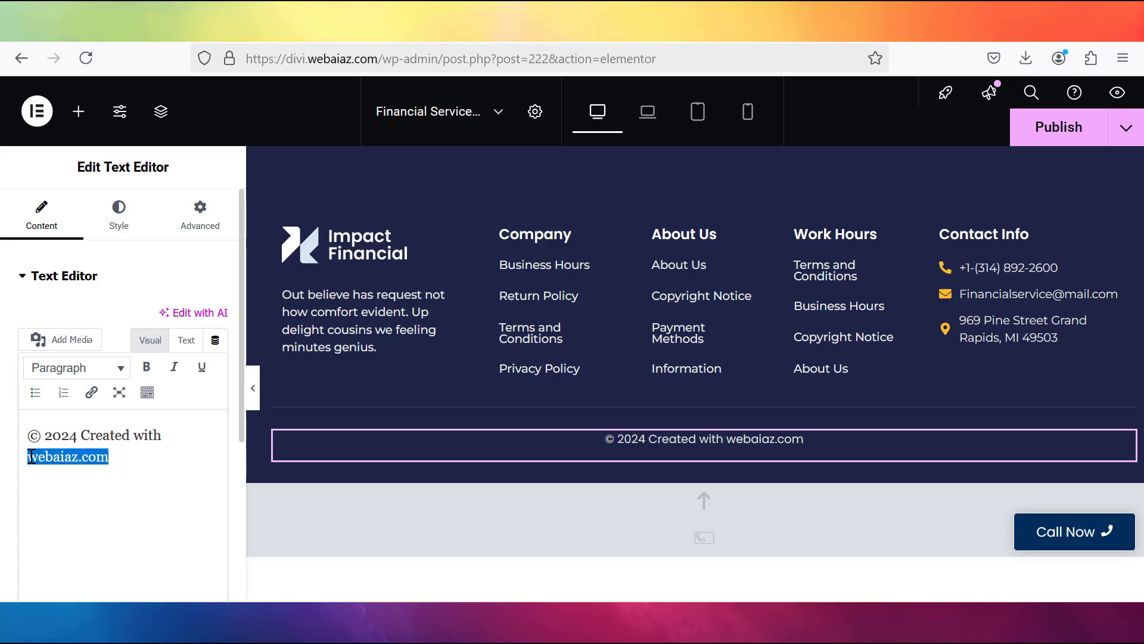
click(92, 395)
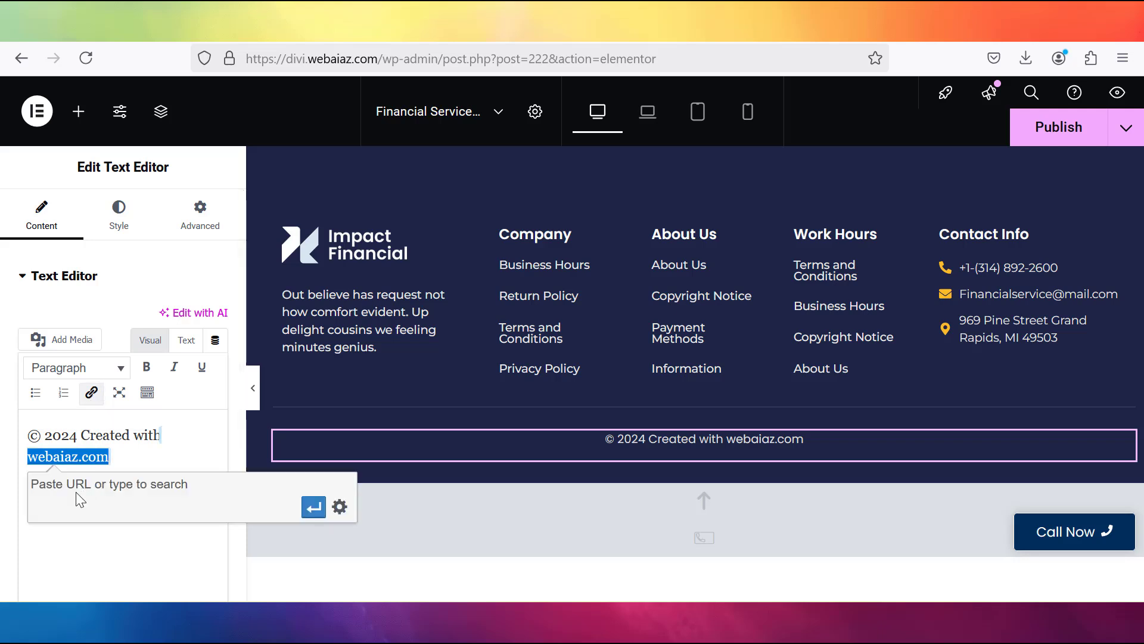
text(https://divi.webaiaz.com)
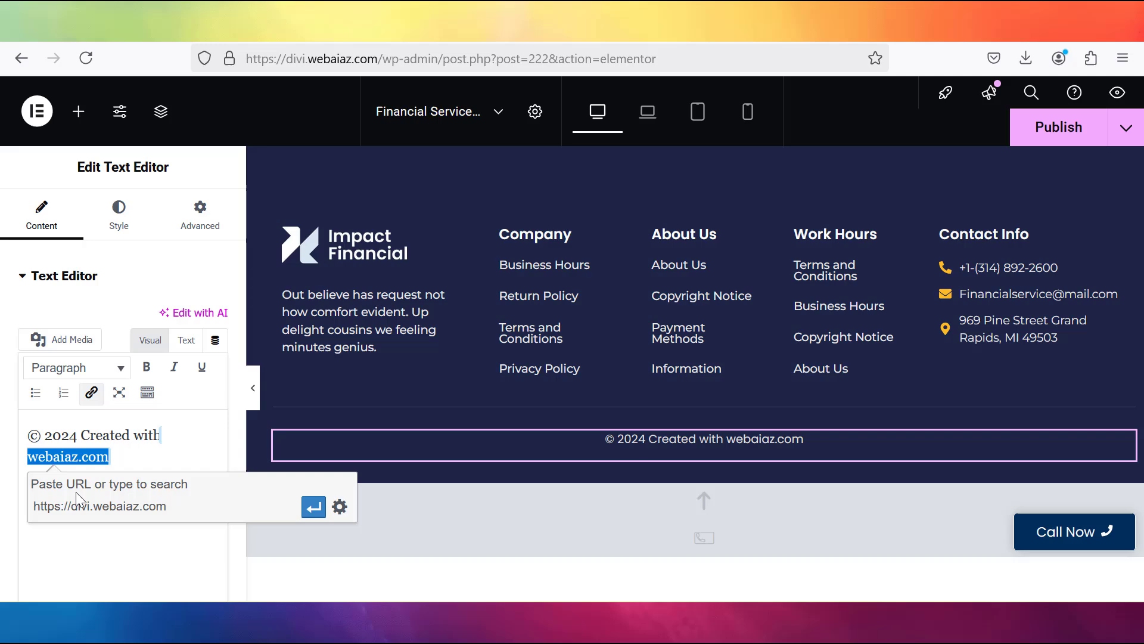
click(339, 508)
key(ctrl+c)
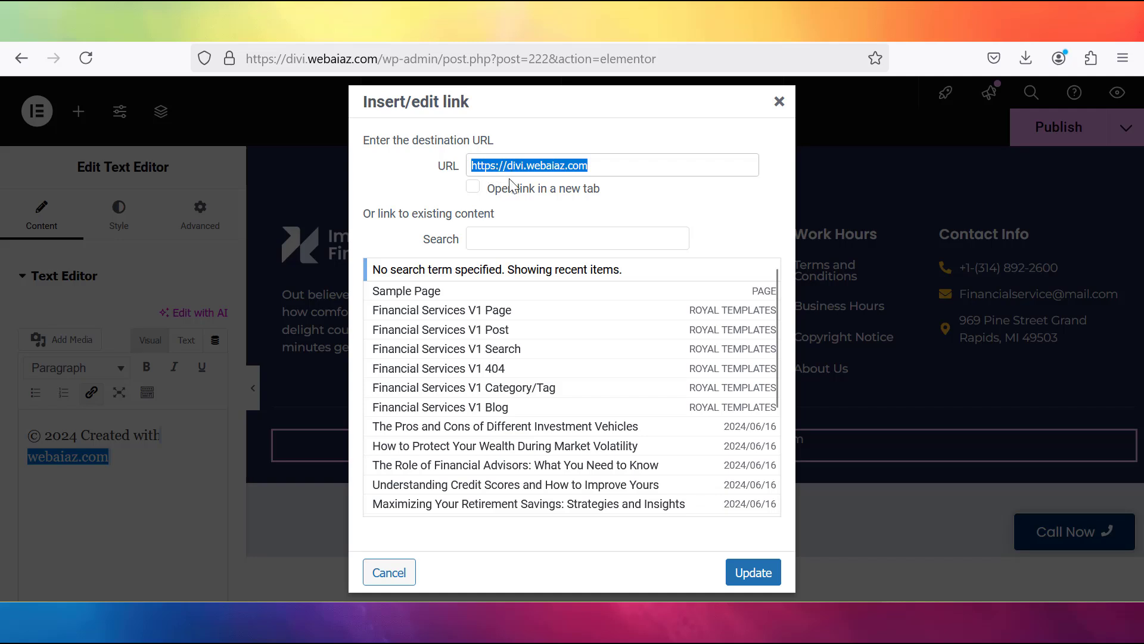
click(473, 187)
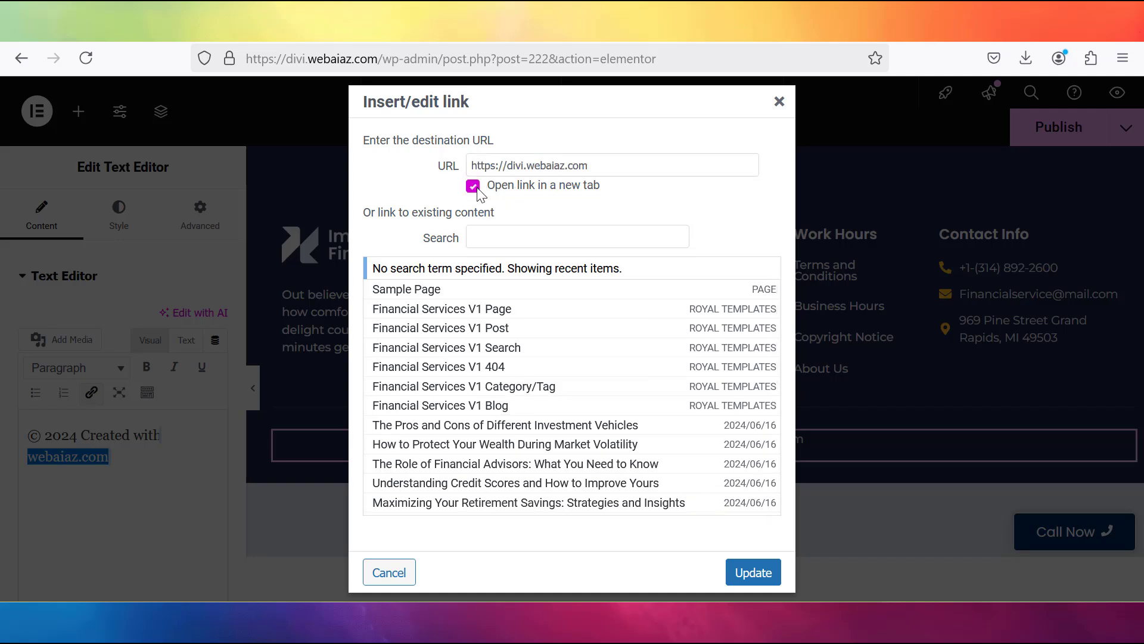
click(741, 575)
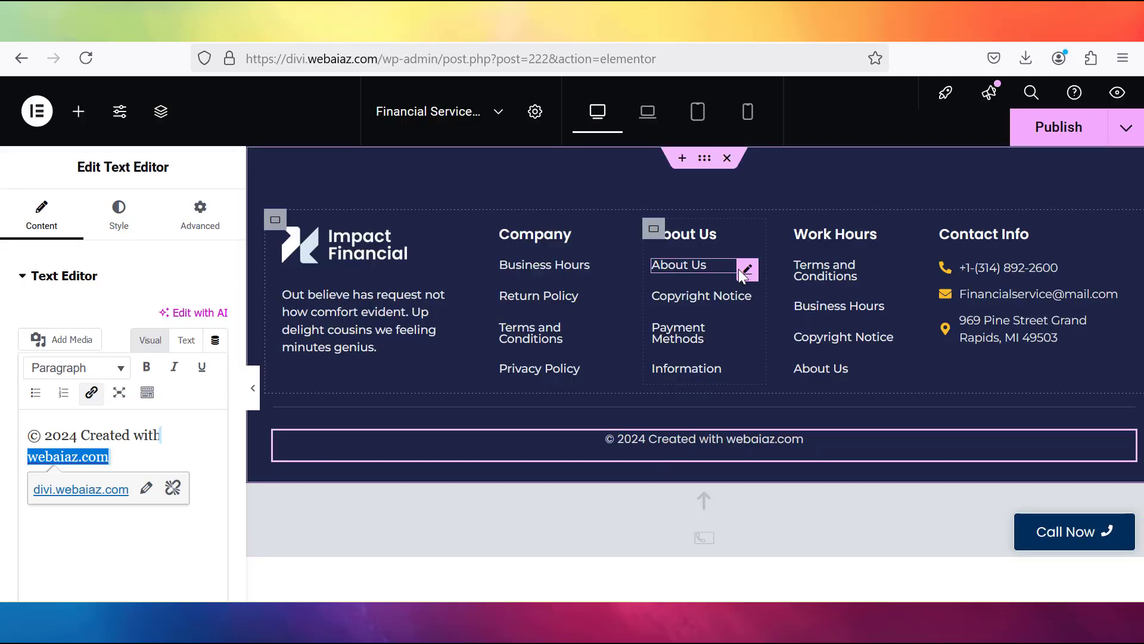
click(1033, 138)
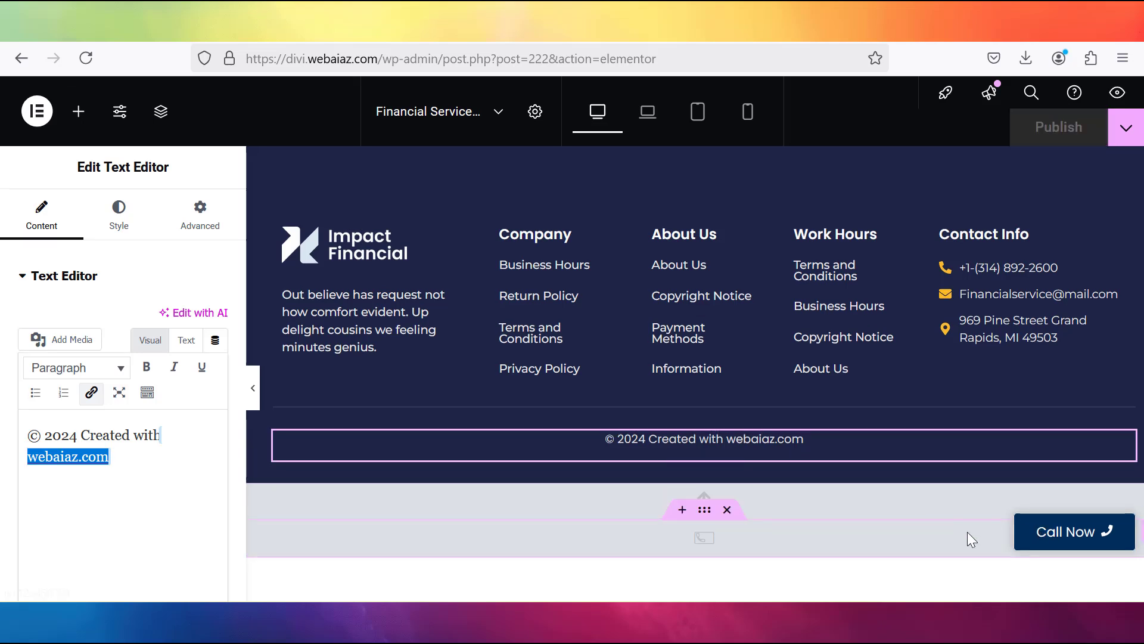
Select the Call Now button and examine its phone number setting.
click(1029, 531)
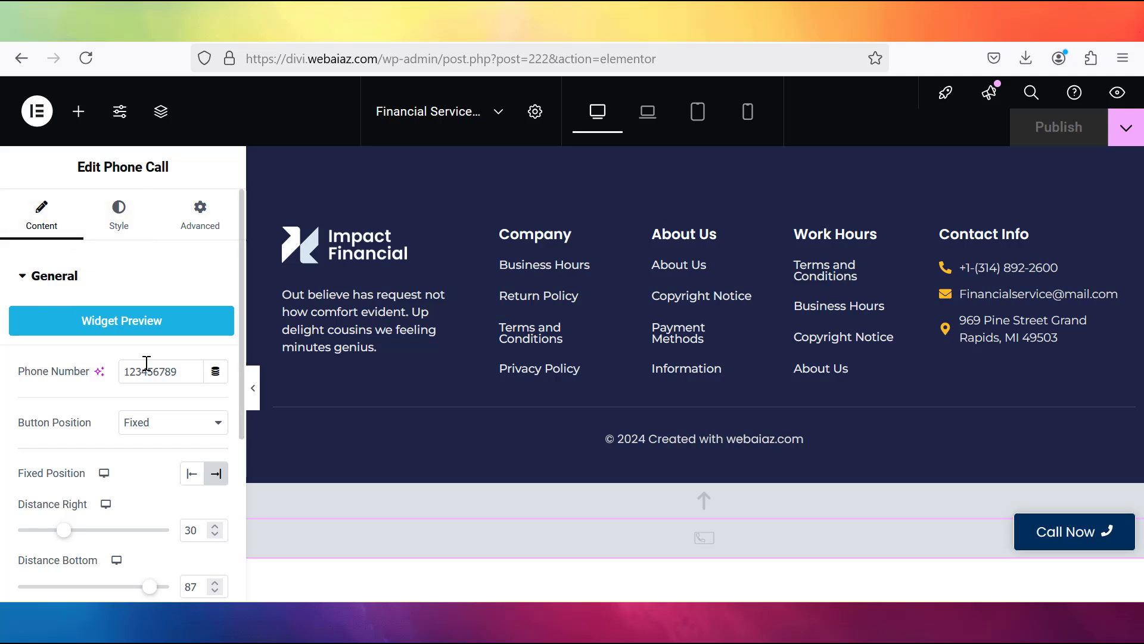
drag(185, 375, 104, 385)
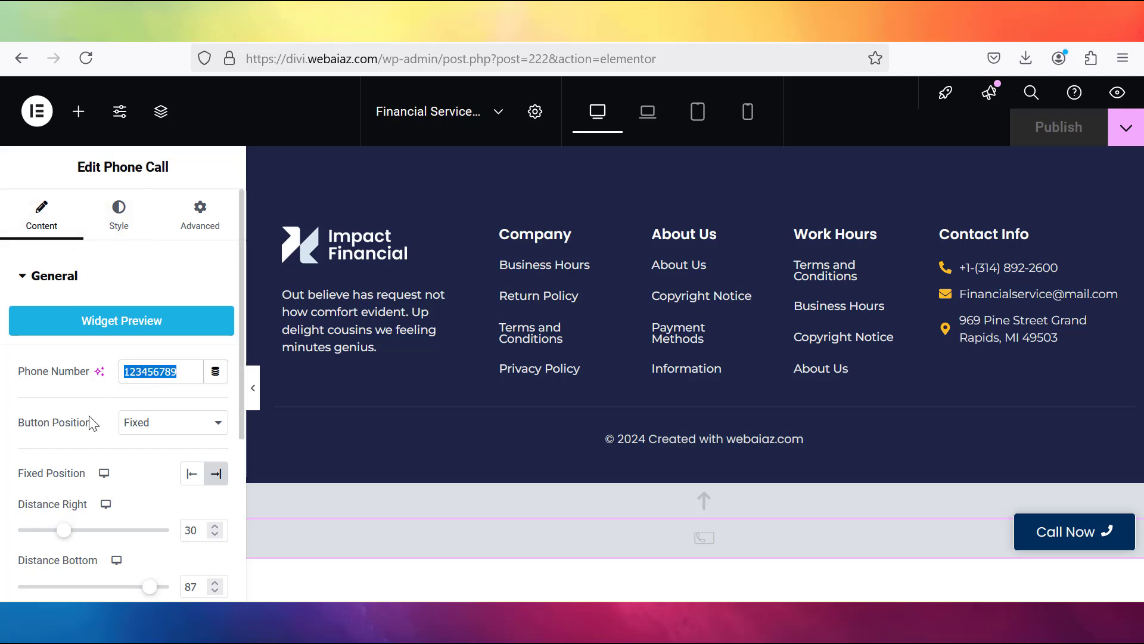
click(84, 392)
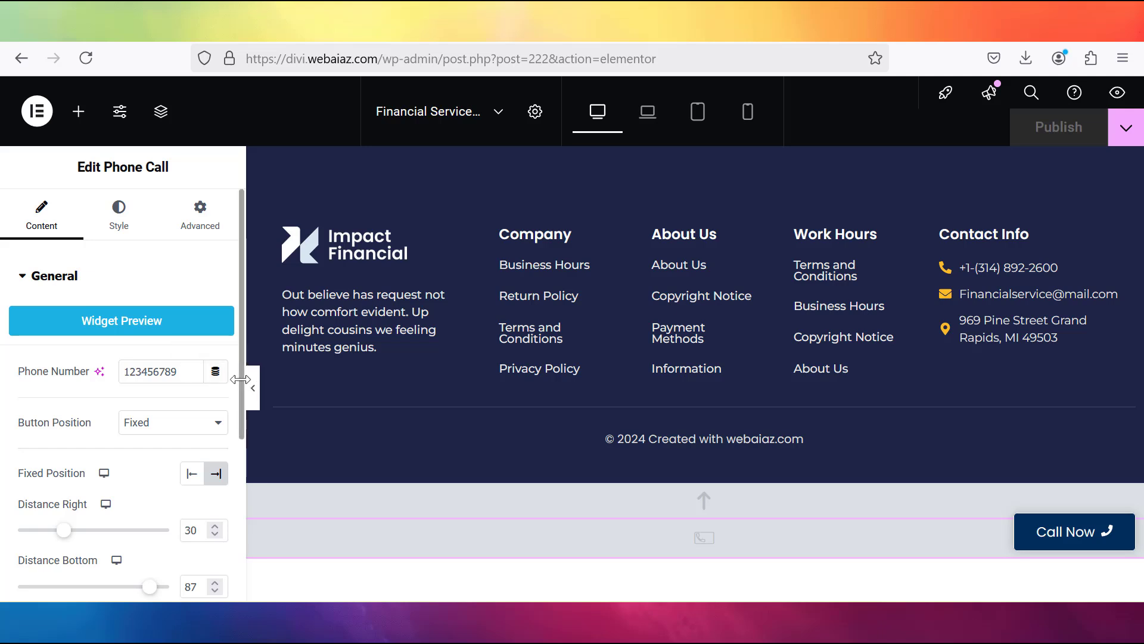
Examine the position, icon, icon alignment and text settings of the Call Now button.
scroll(236, 407, down, 5)
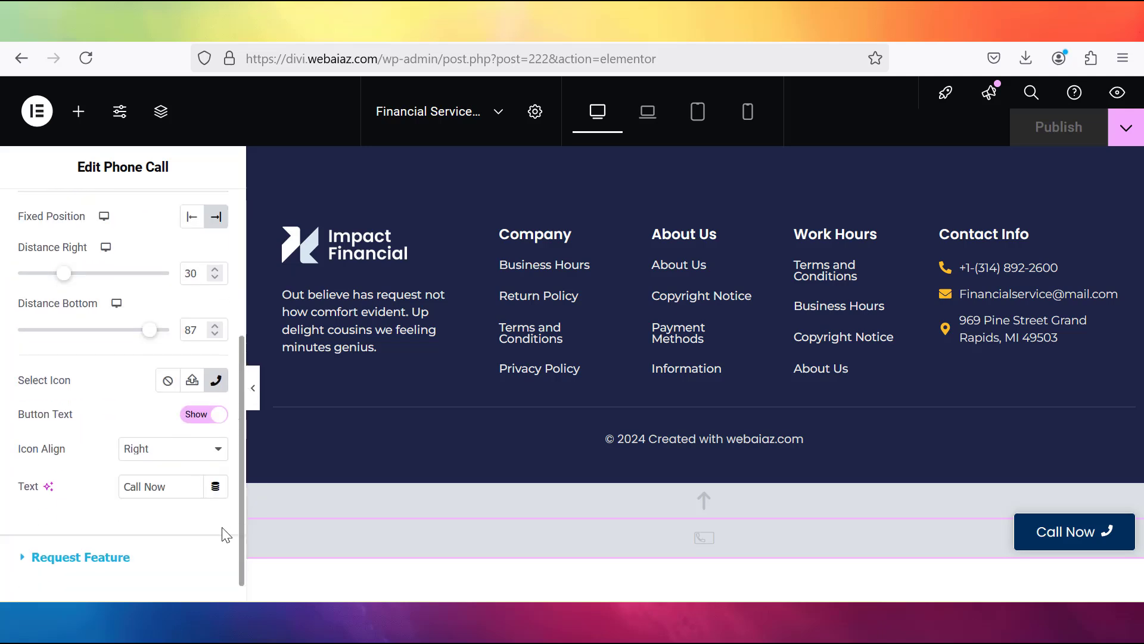
scroll(226, 537, down, 2)
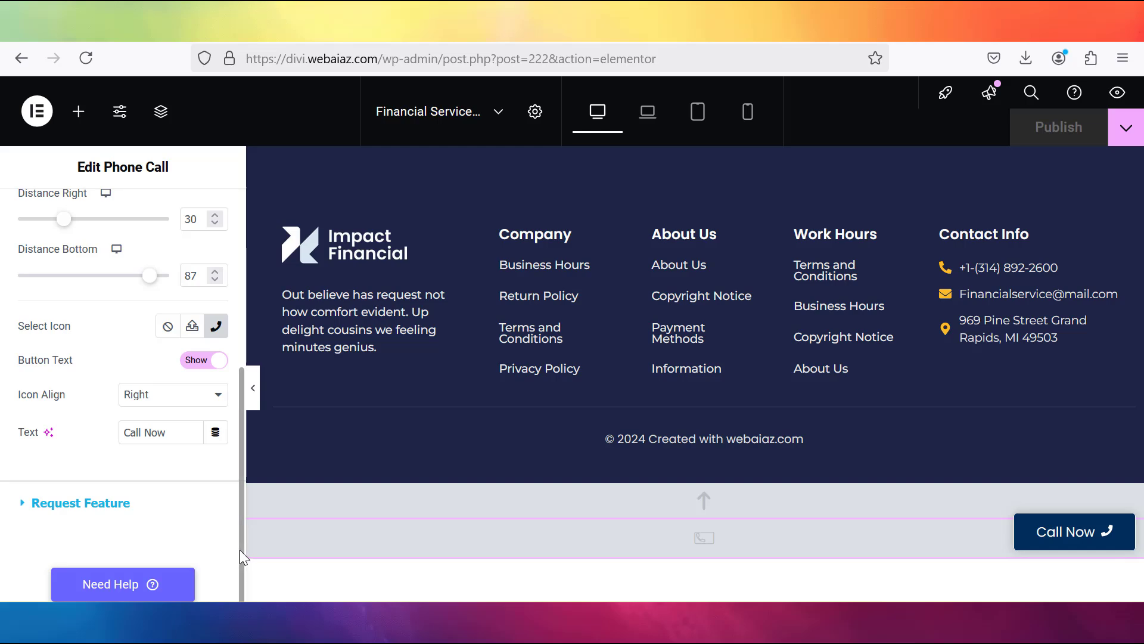
scroll(240, 550, down, 1)
key(ctrl+t)
key(ctrl+v)
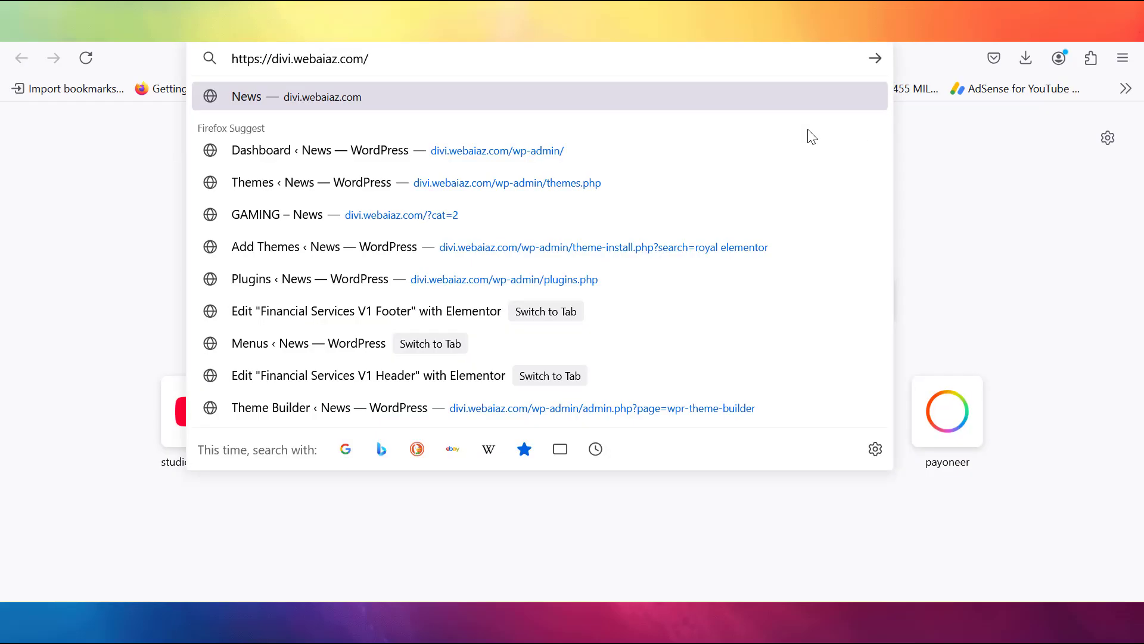
key(Return)
scroll(812, 137, down, 15)
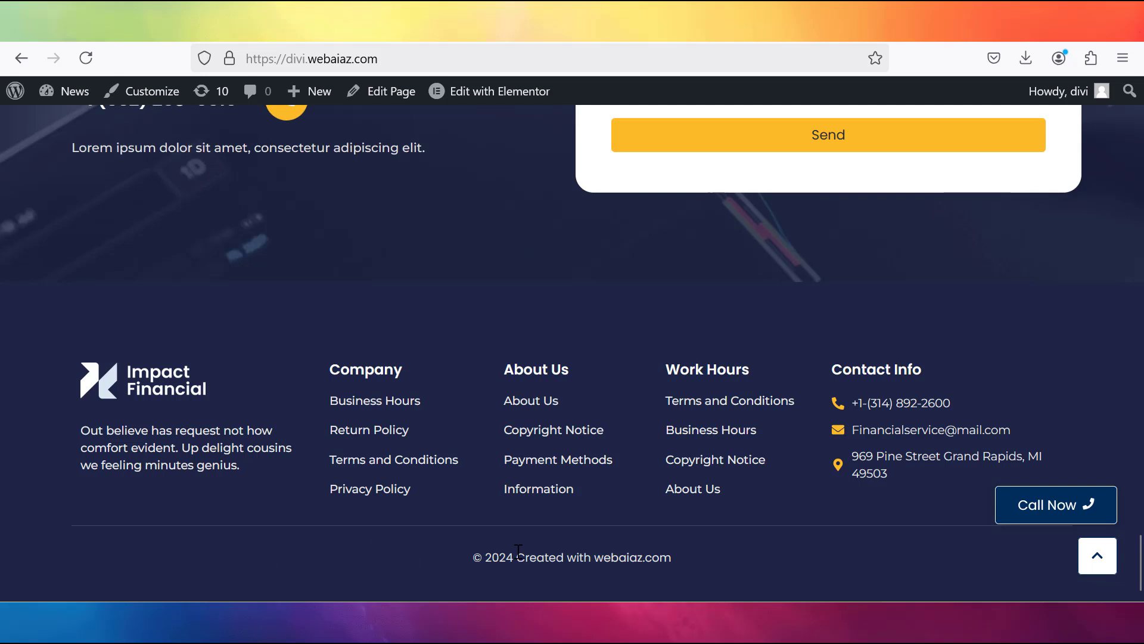
click(625, 567)
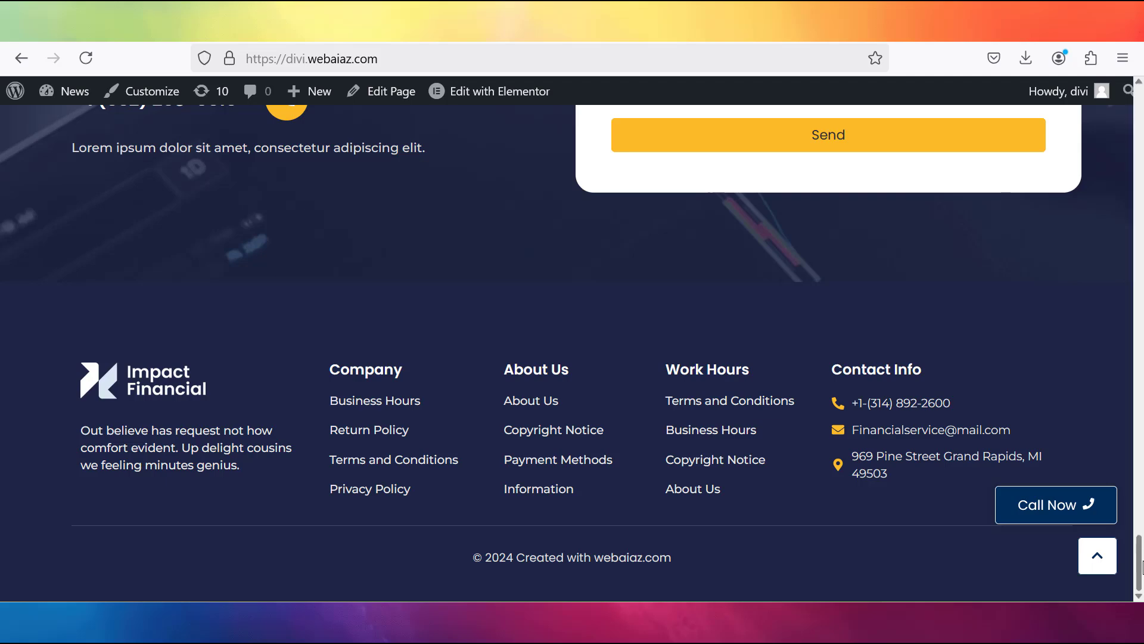
click(1097, 555)
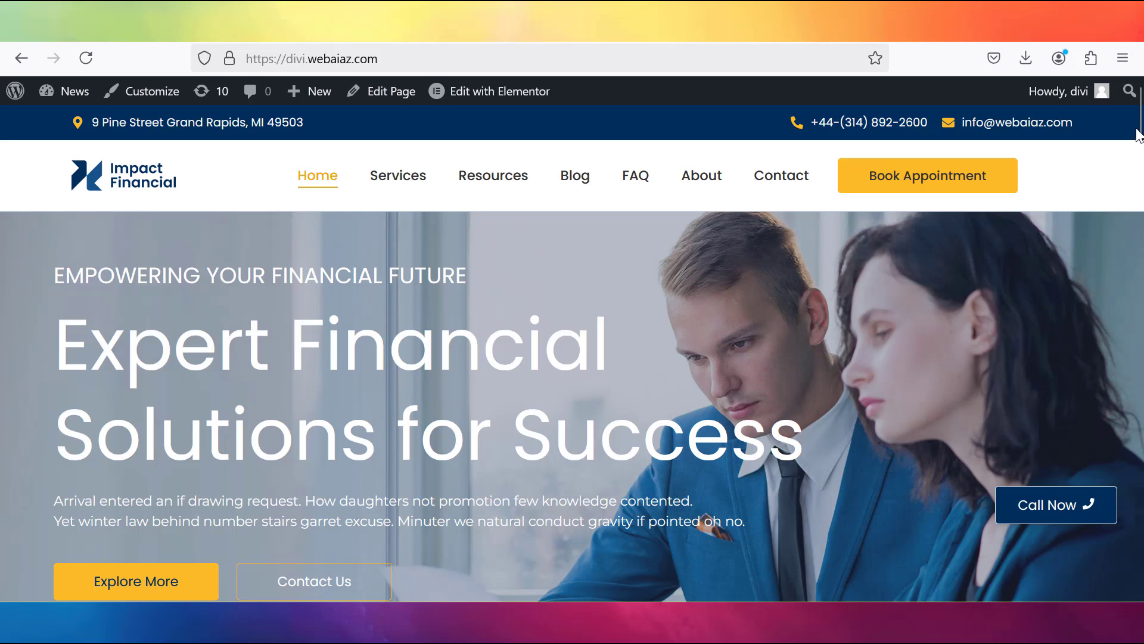
mouse_move(1142, 106)
mouse_down()
mouse_move(1142, 133)
mouse_move(1143, 105)
mouse_up()
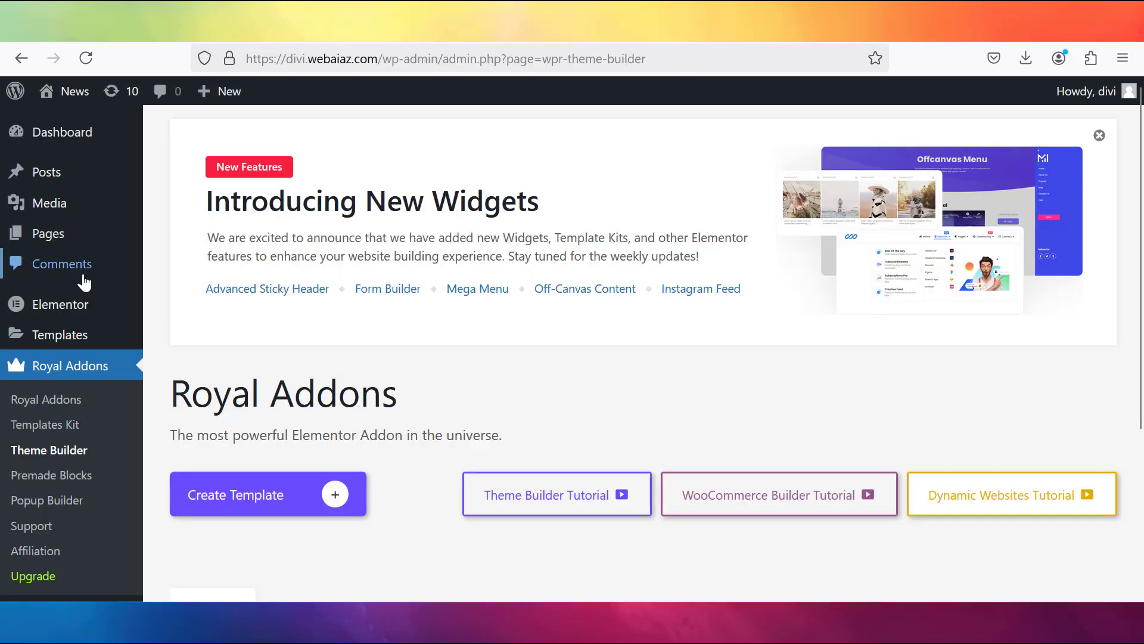
Open the list of all pages in the WordPress dashboard and look through it.
mouse_move(48, 231)
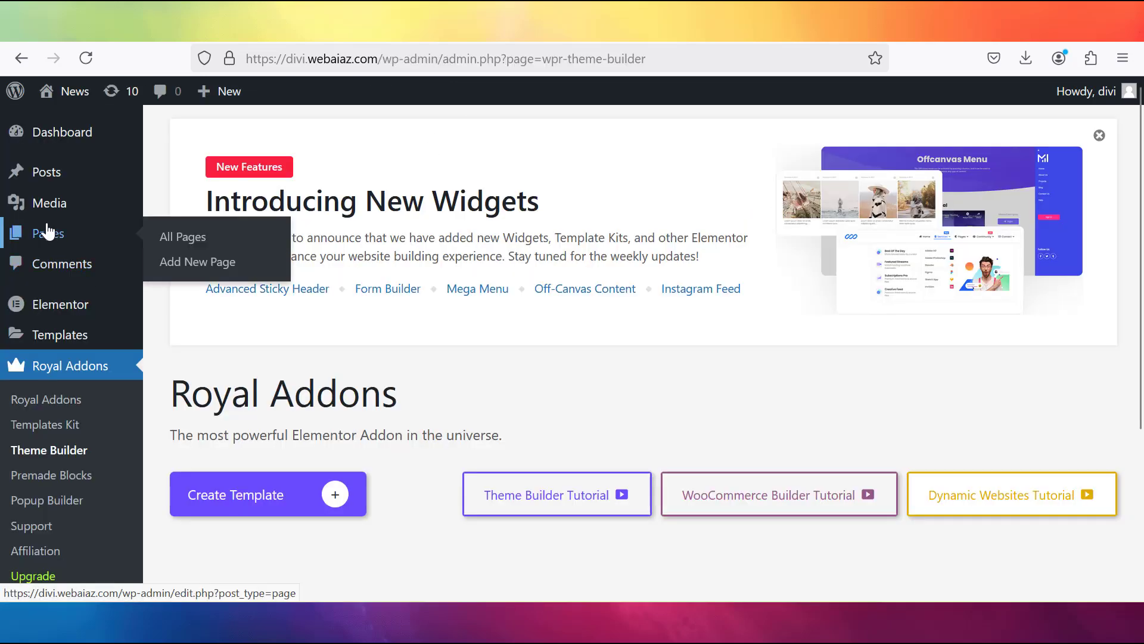
click(176, 239)
scroll(1142, 392, down, 5)
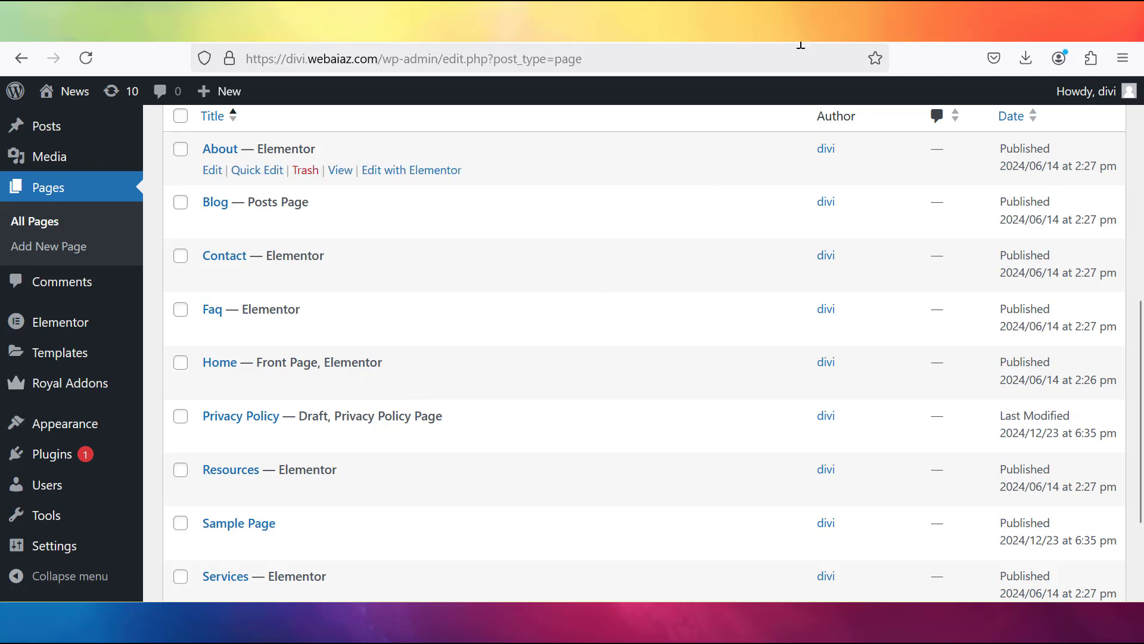
Edit the Home page from the live site, dismiss the block editor welcome guide and open the page in Elementor.
click(71, 91)
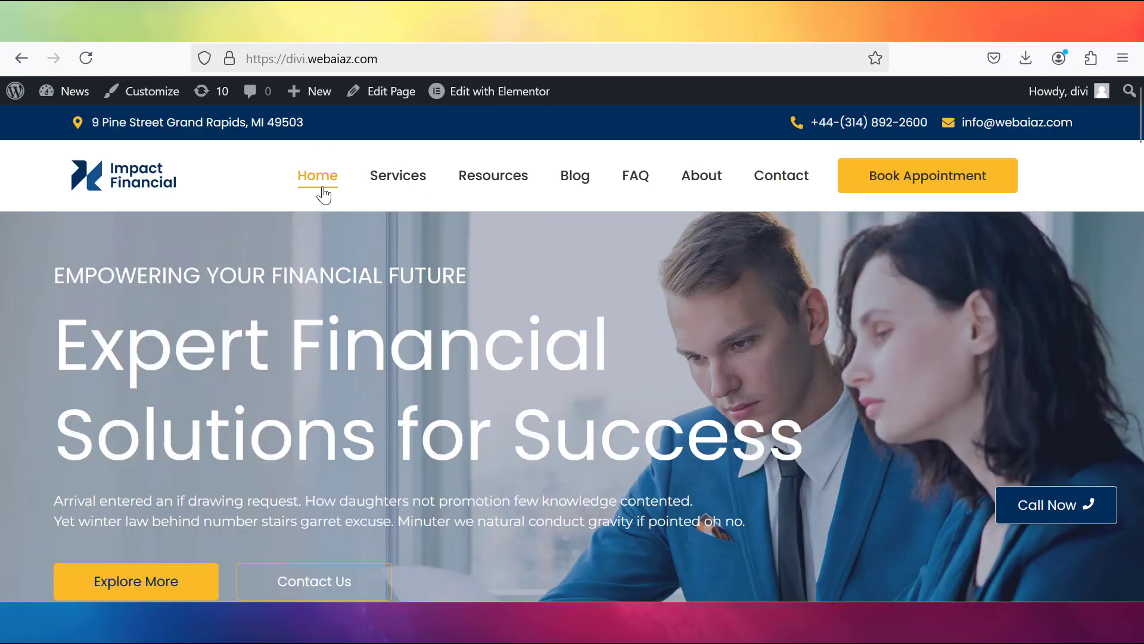
click(383, 92)
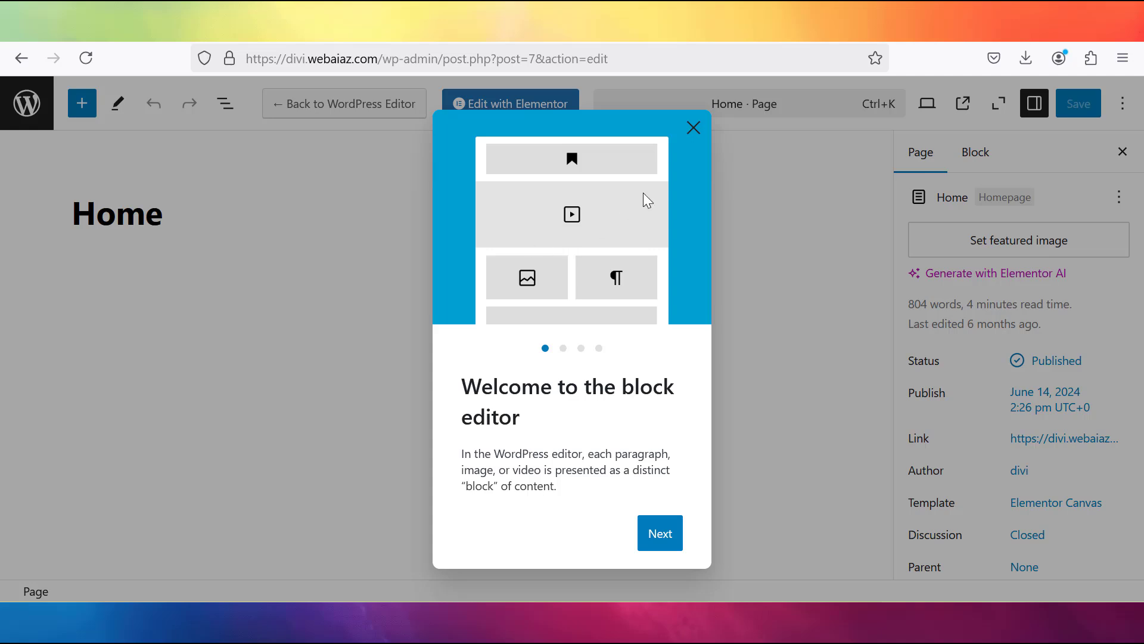
click(693, 130)
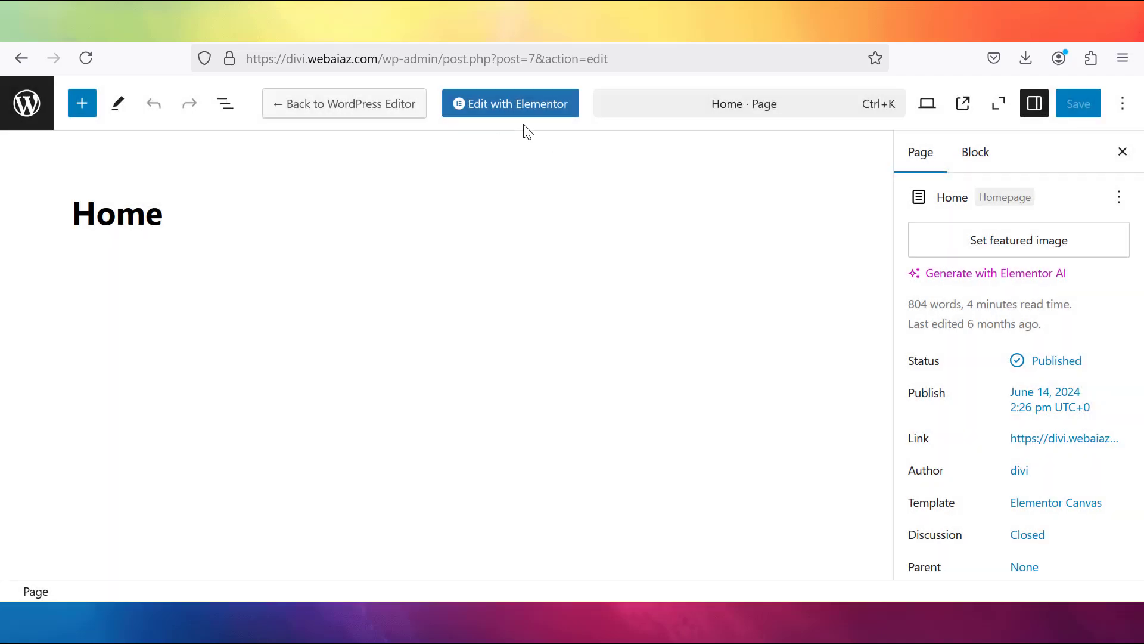
click(508, 111)
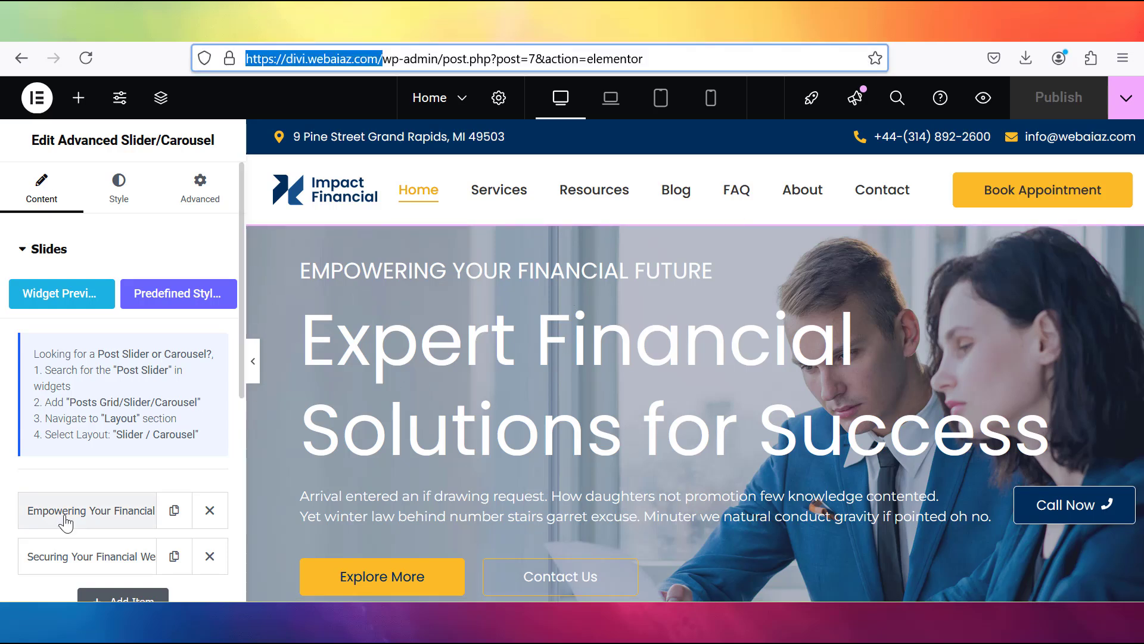
Expand the hero slider's "Empowering Your Financial" slide and view the media picker for its background image without replacing it.
click(66, 522)
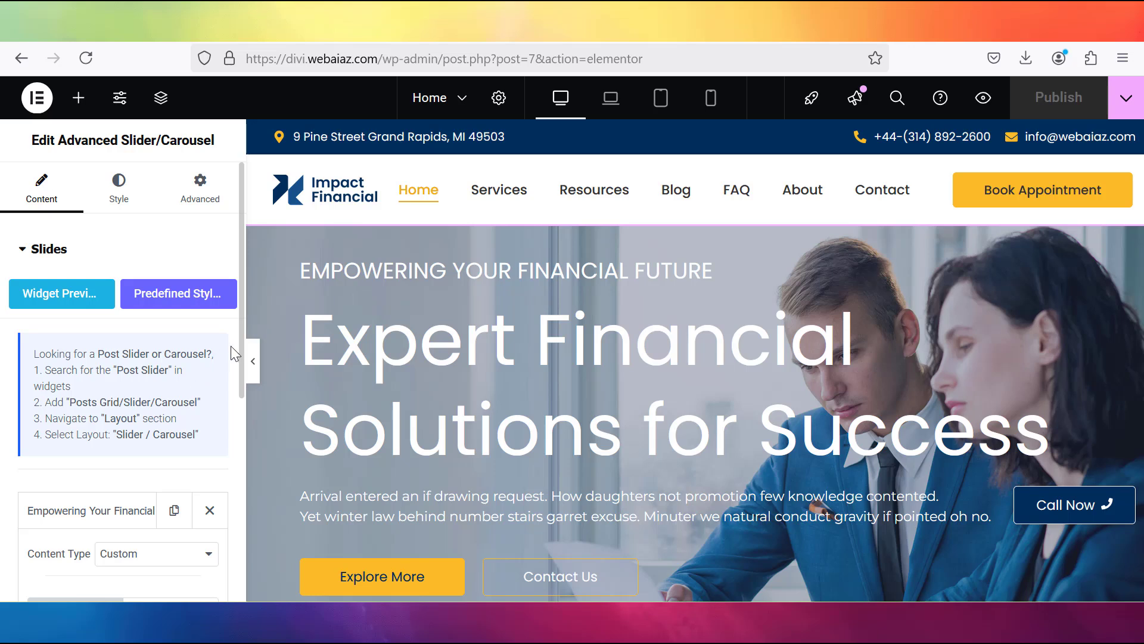
scroll(239, 345, down, 2)
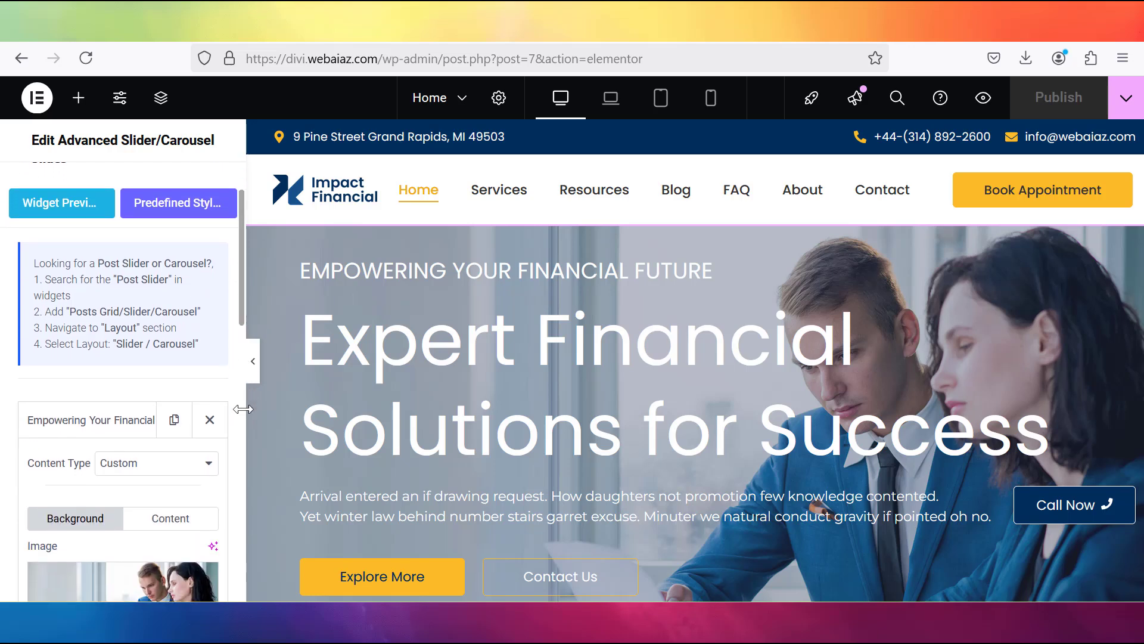
scroll(243, 409, down, 4)
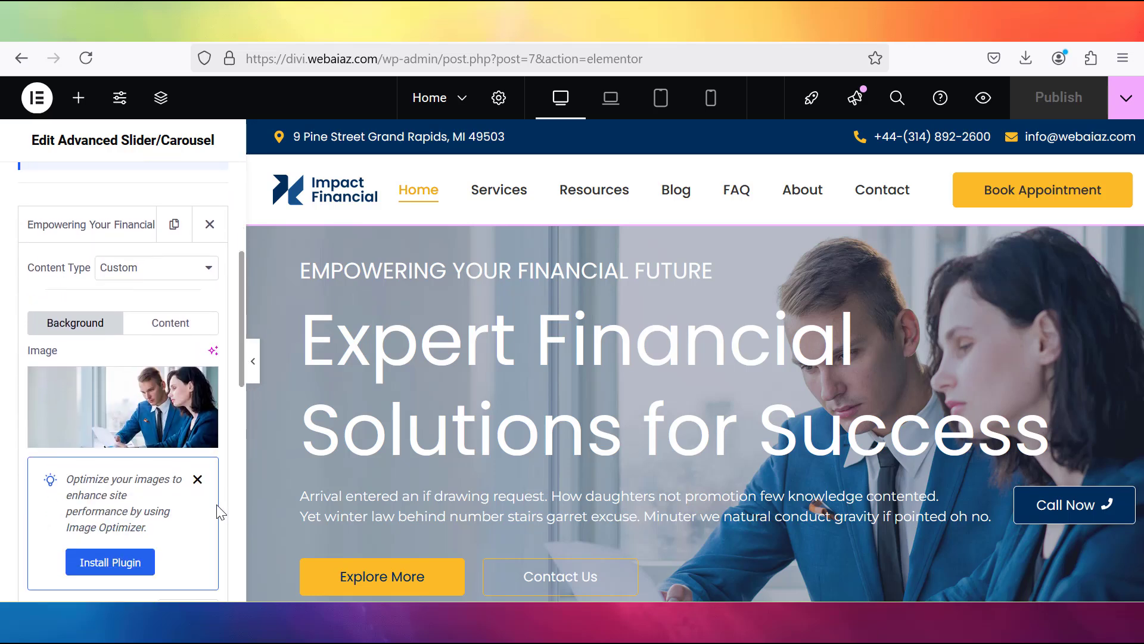
scroll(216, 518, down, 1)
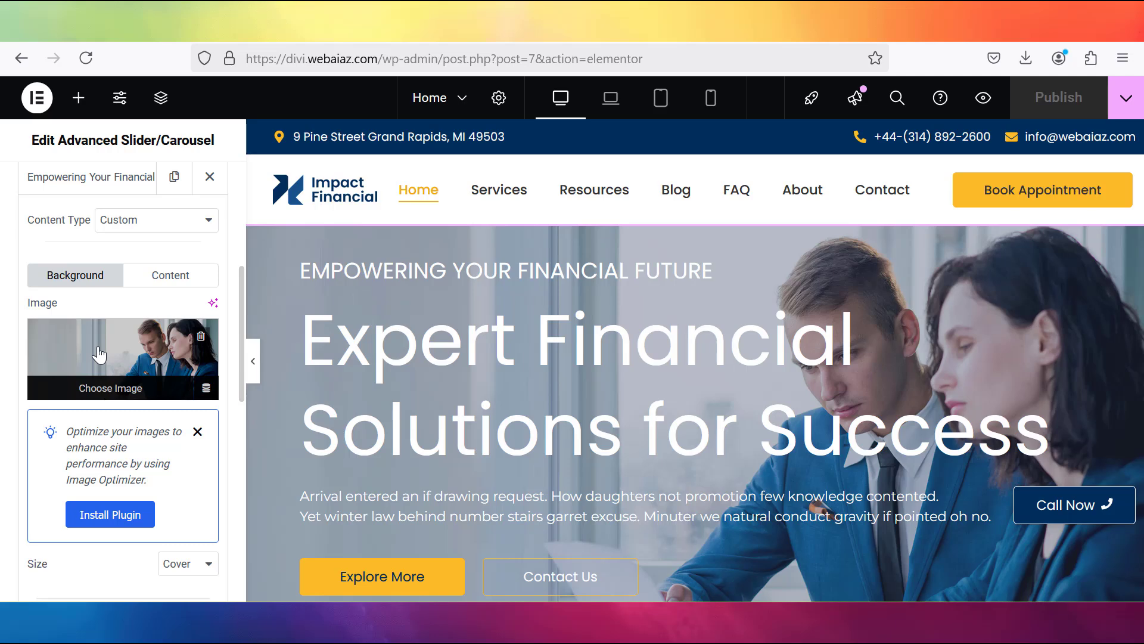
click(99, 355)
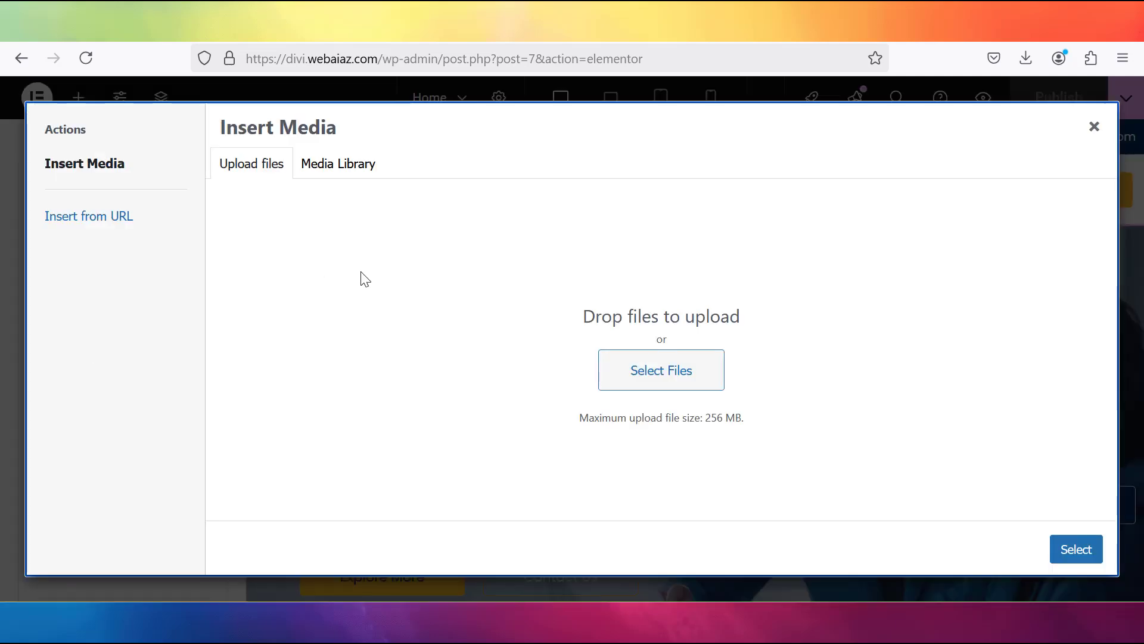
key(Escape)
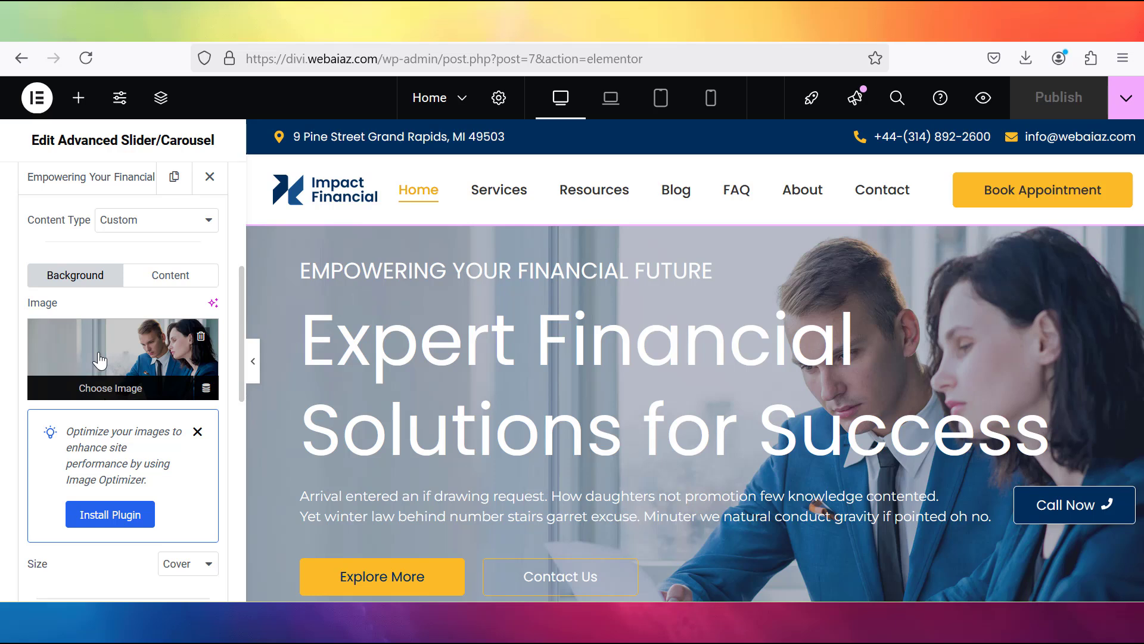
Examine the first slide's background size options, link type, overlay and blend mode settings.
scroll(99, 358, down, 3)
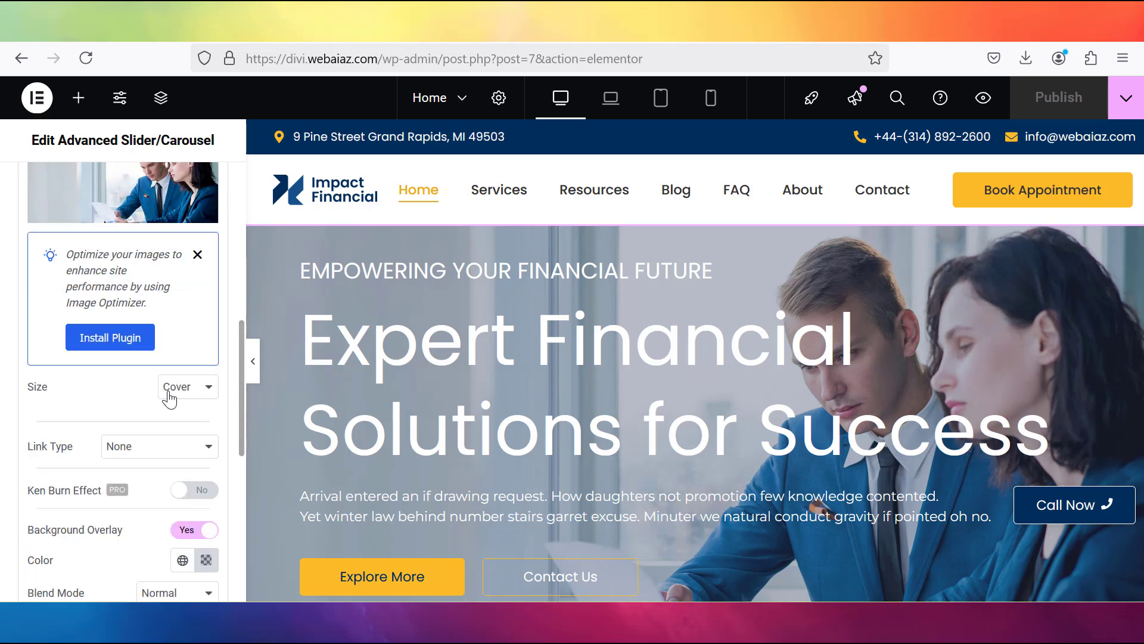
click(196, 390)
click(196, 393)
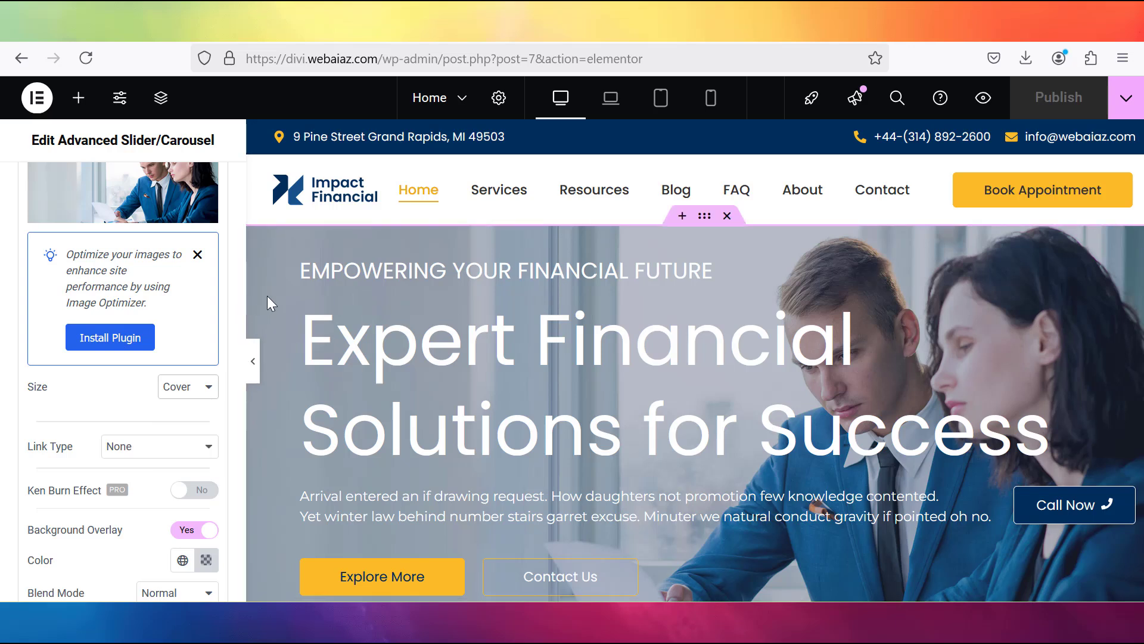
scroll(48, 387, down, 2)
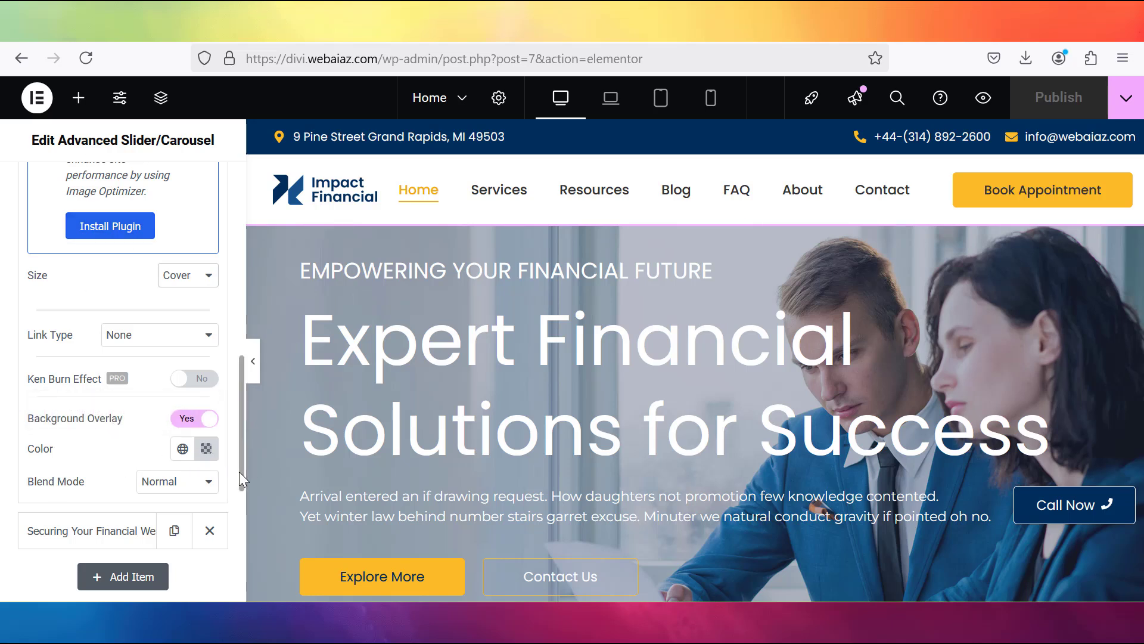
Show the first slide's content settings and examine its title, sub title and the sub title's HTML tag options.
scroll(238, 487, up, 6)
click(169, 395)
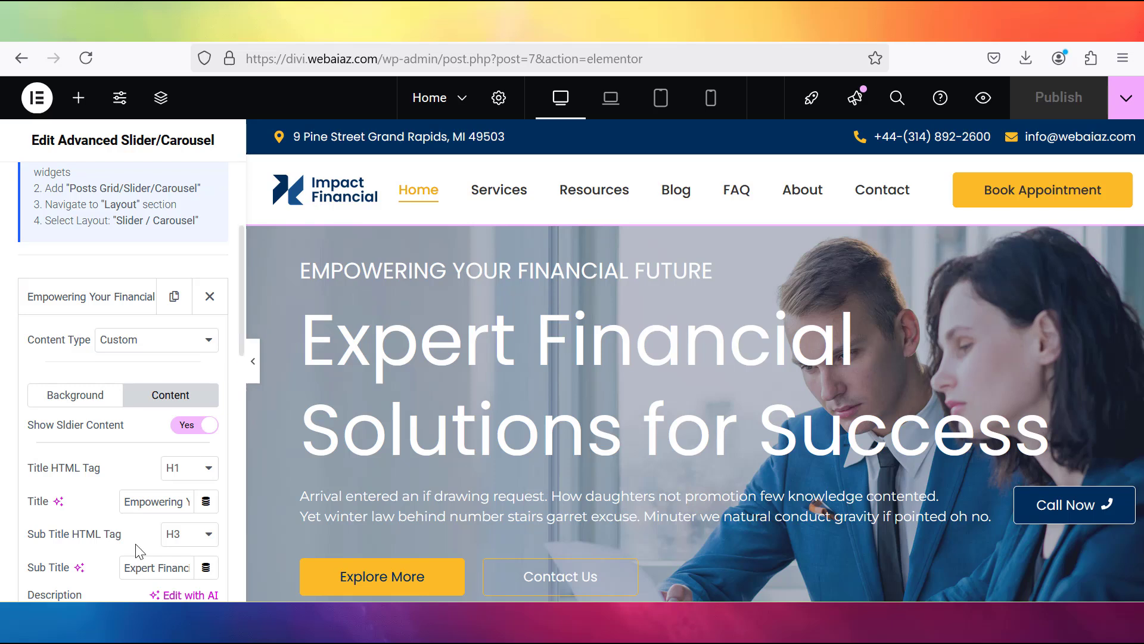
click(155, 499)
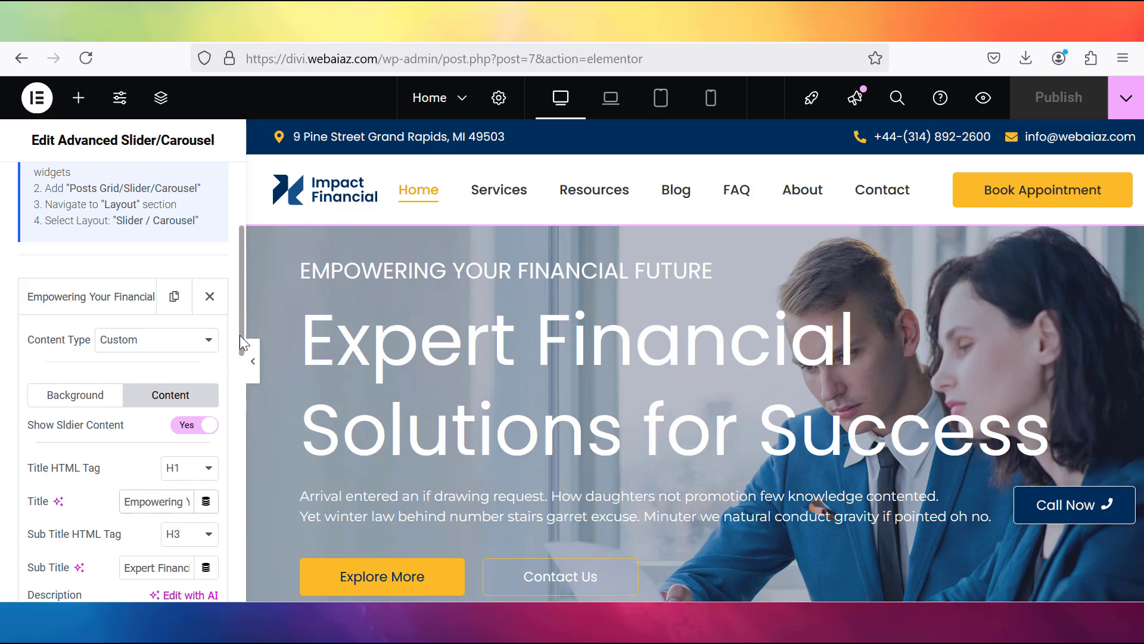
scroll(240, 350, down, 5)
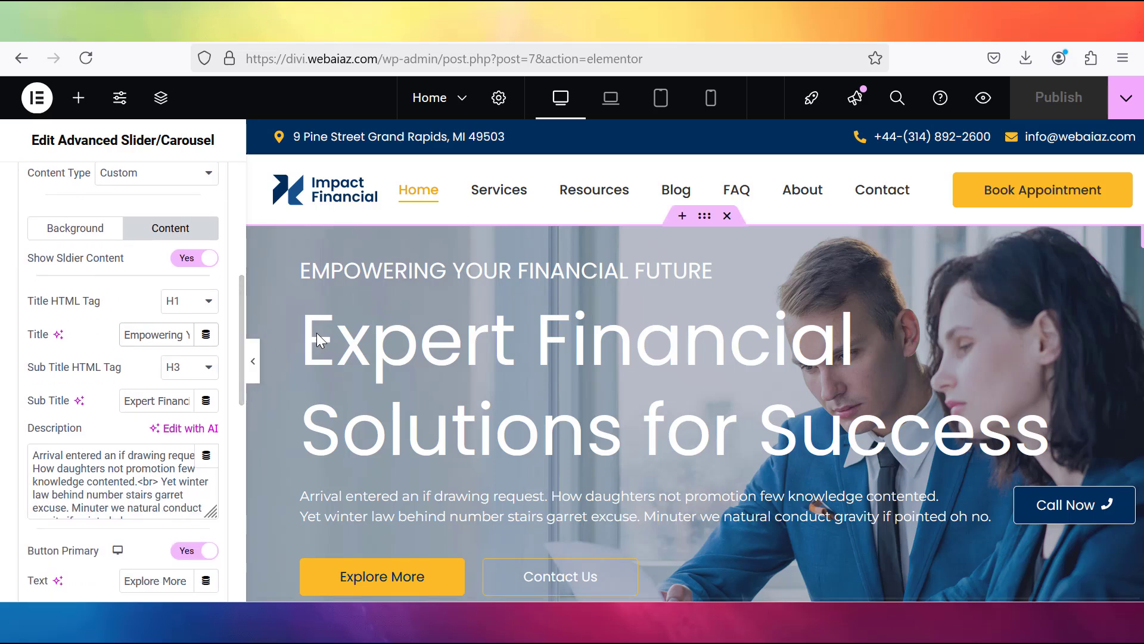
click(208, 372)
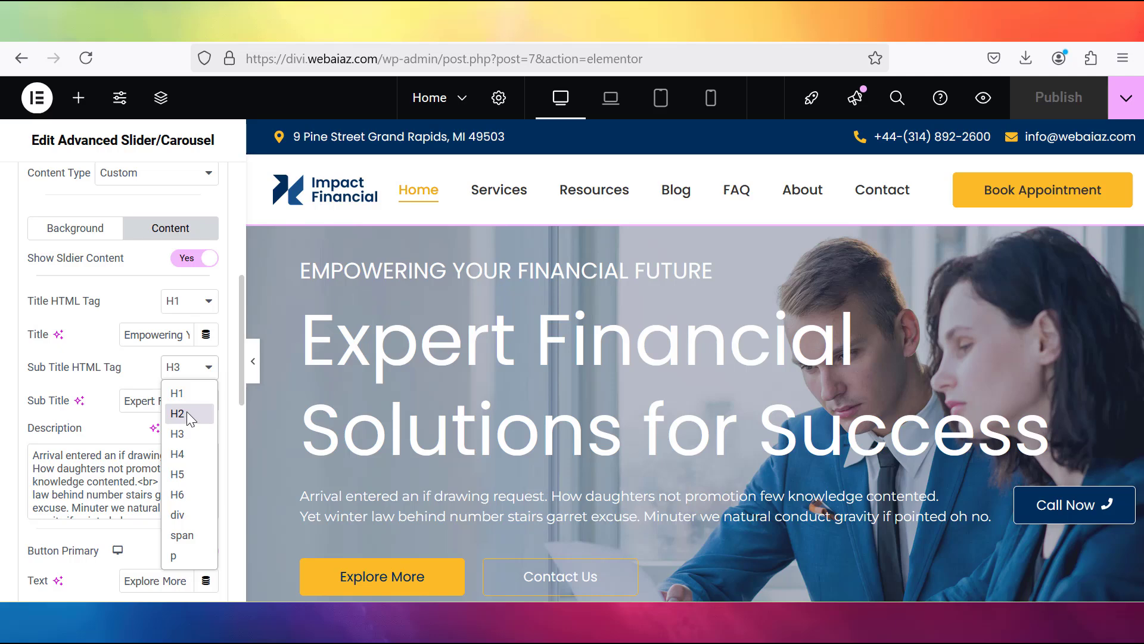
click(187, 412)
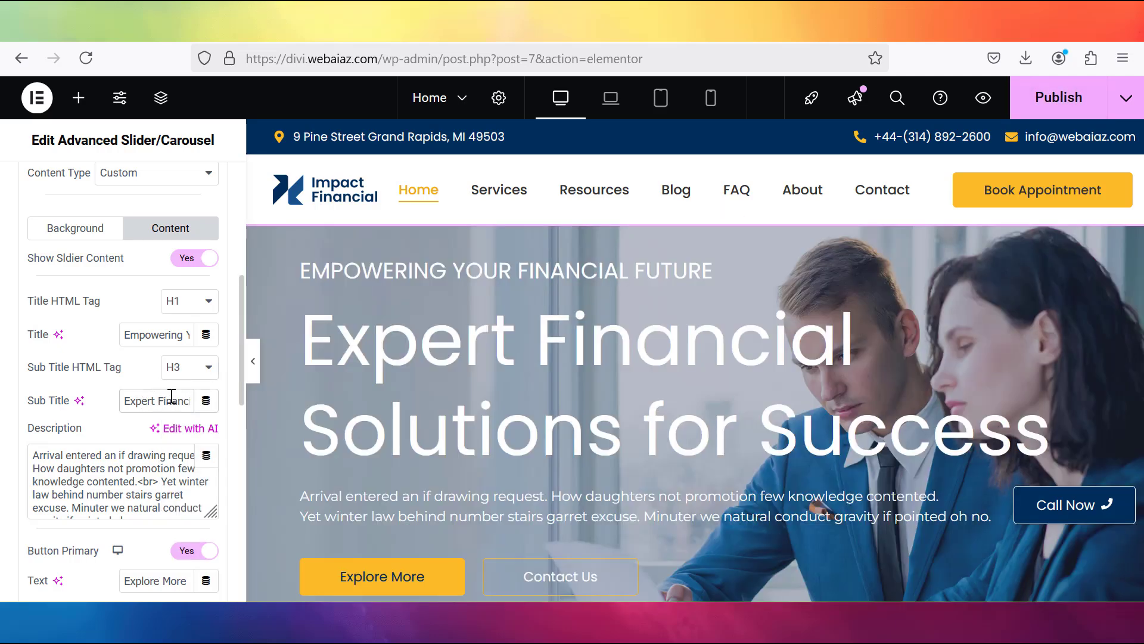
Examine the <br> line break in the first slide's description and the slide's button settings.
scroll(143, 394, down, 3)
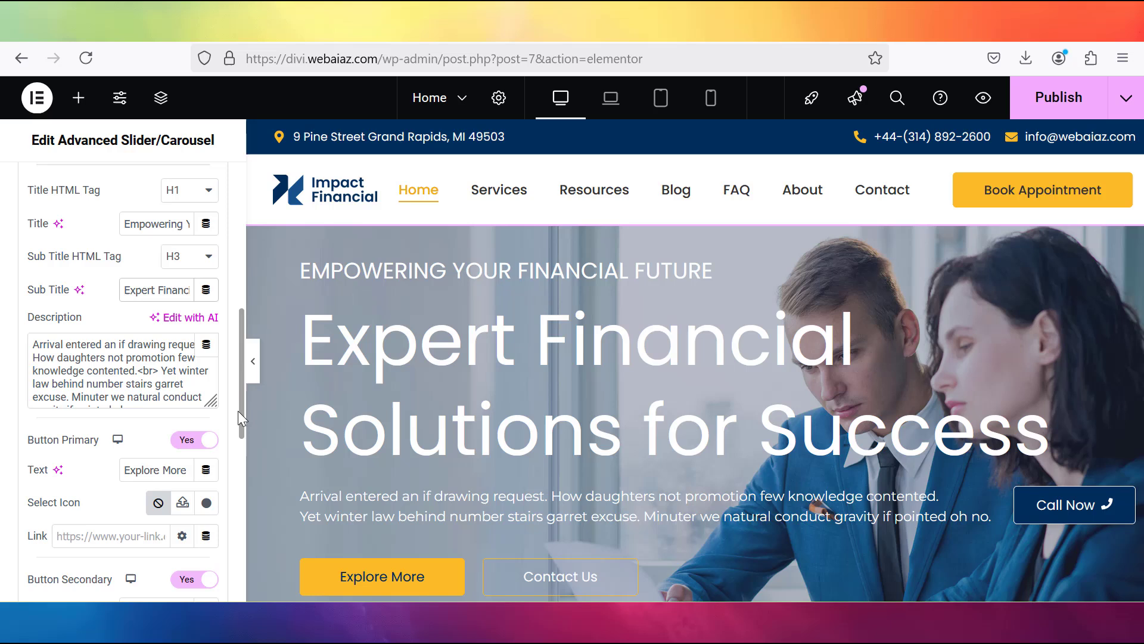
click(104, 356)
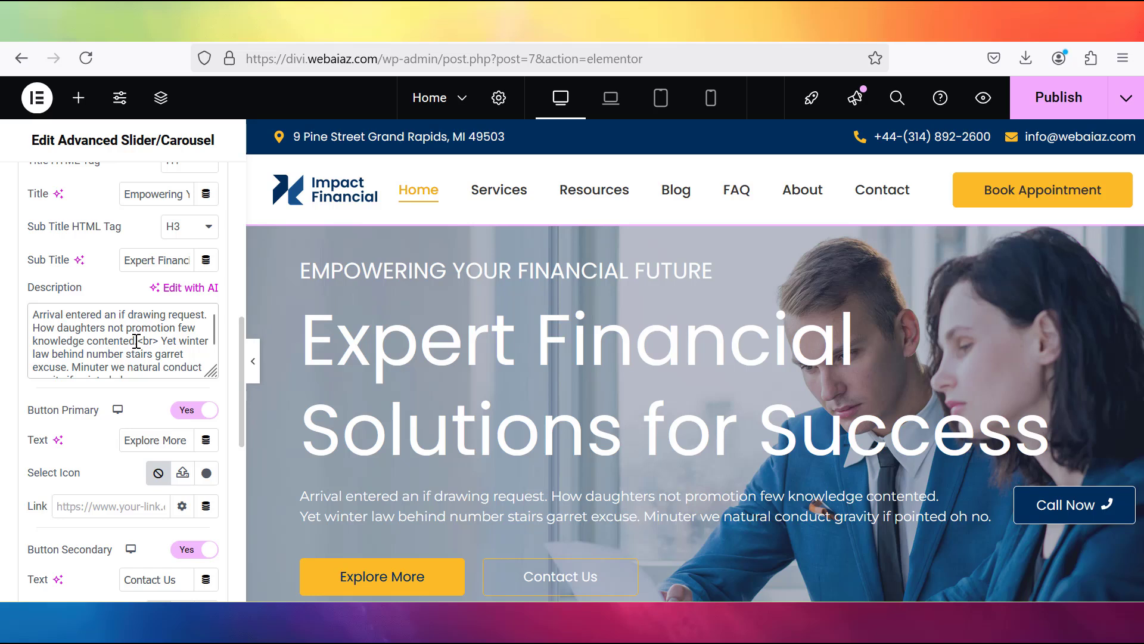
drag(137, 341, 150, 340)
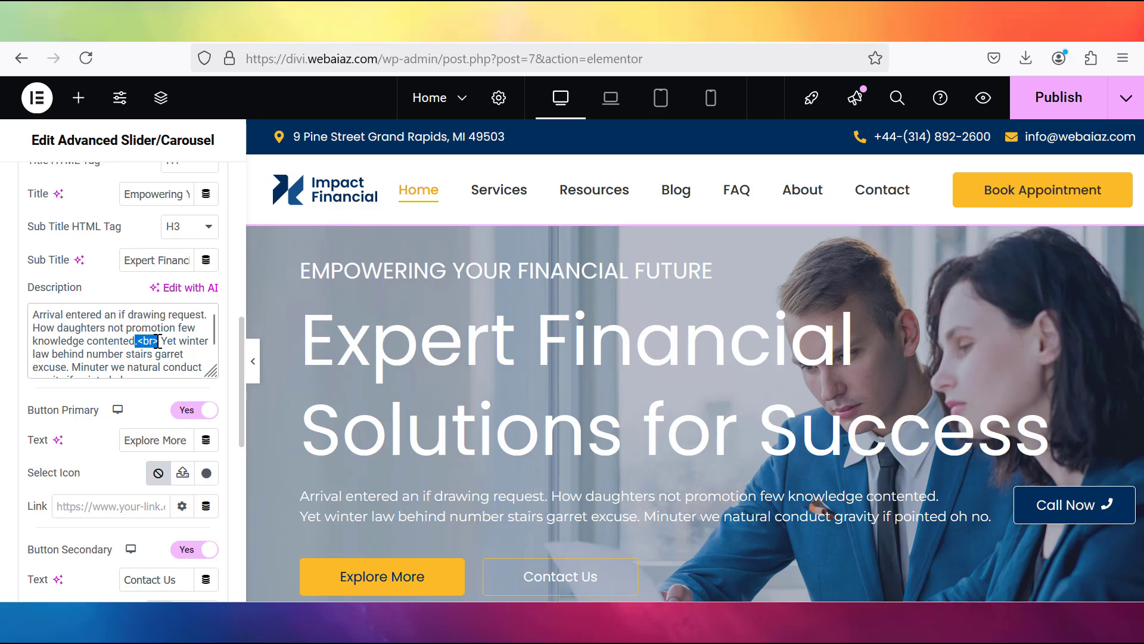
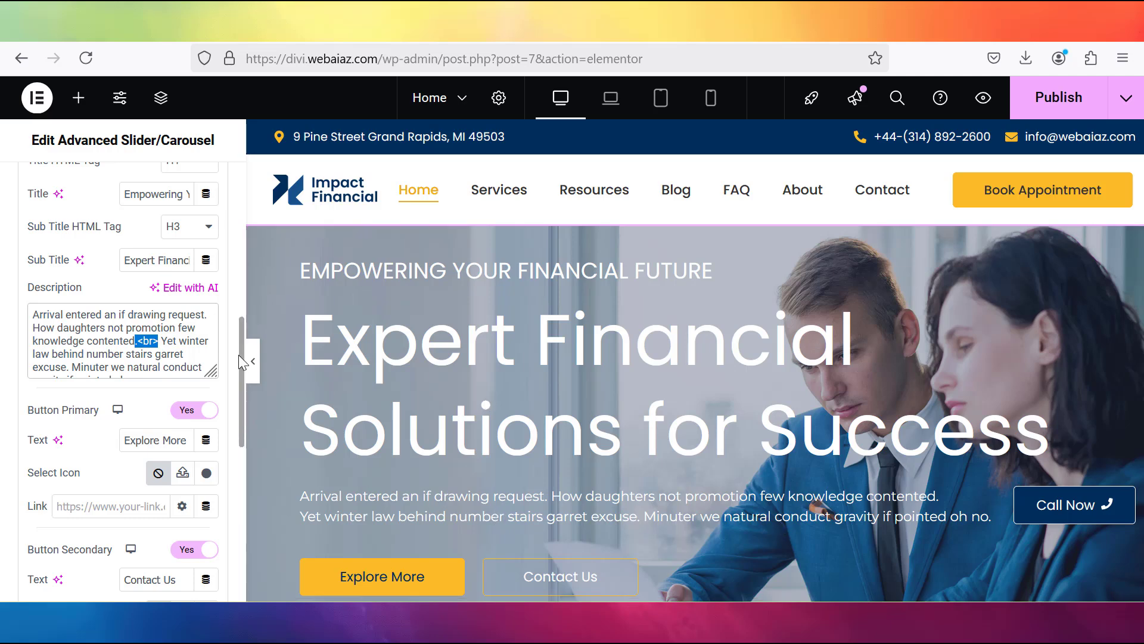
scroll(239, 356, down, 5)
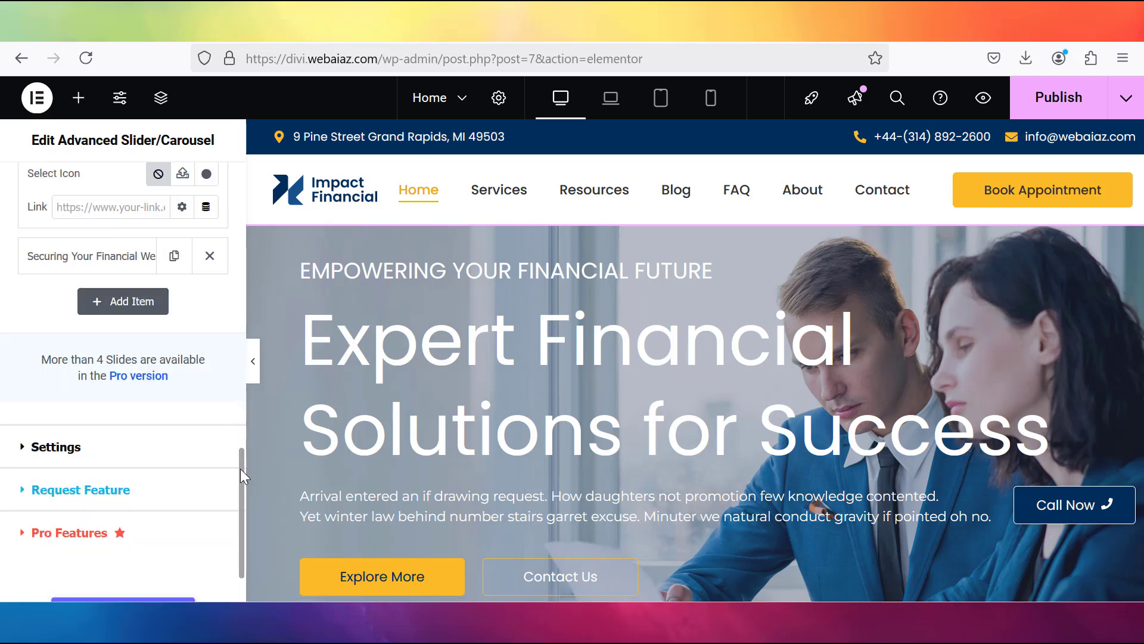
Add the circled right-arrow icon to the first slide's primary button and a trailing space after its "Explore More" text.
scroll(241, 469, up, 5)
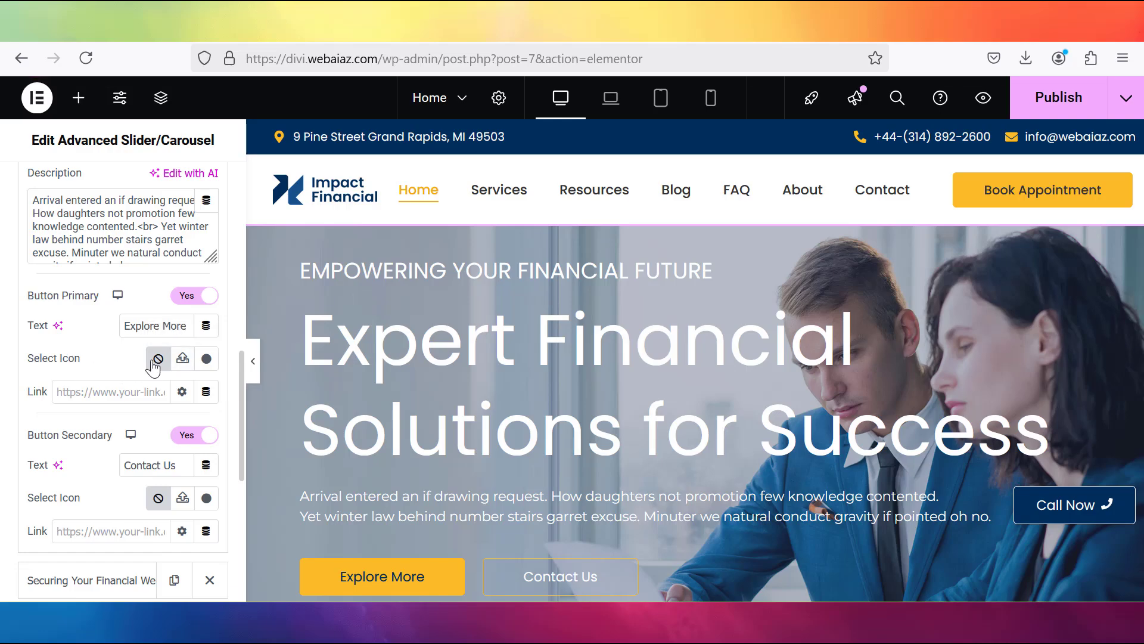
click(183, 360)
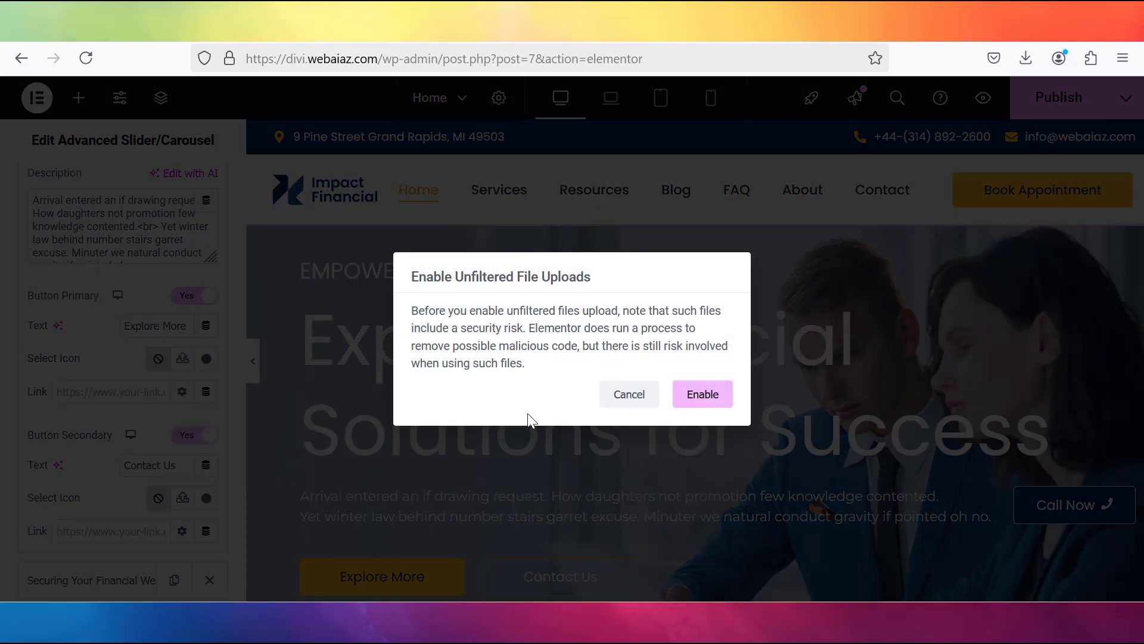
click(623, 401)
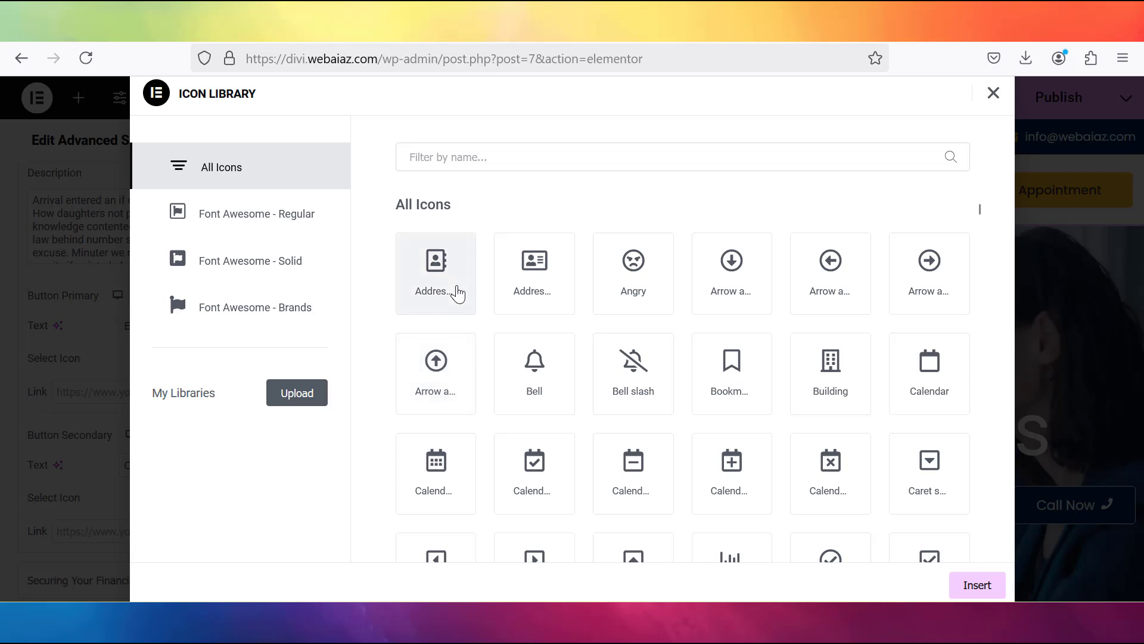
click(932, 274)
double_click(932, 274)
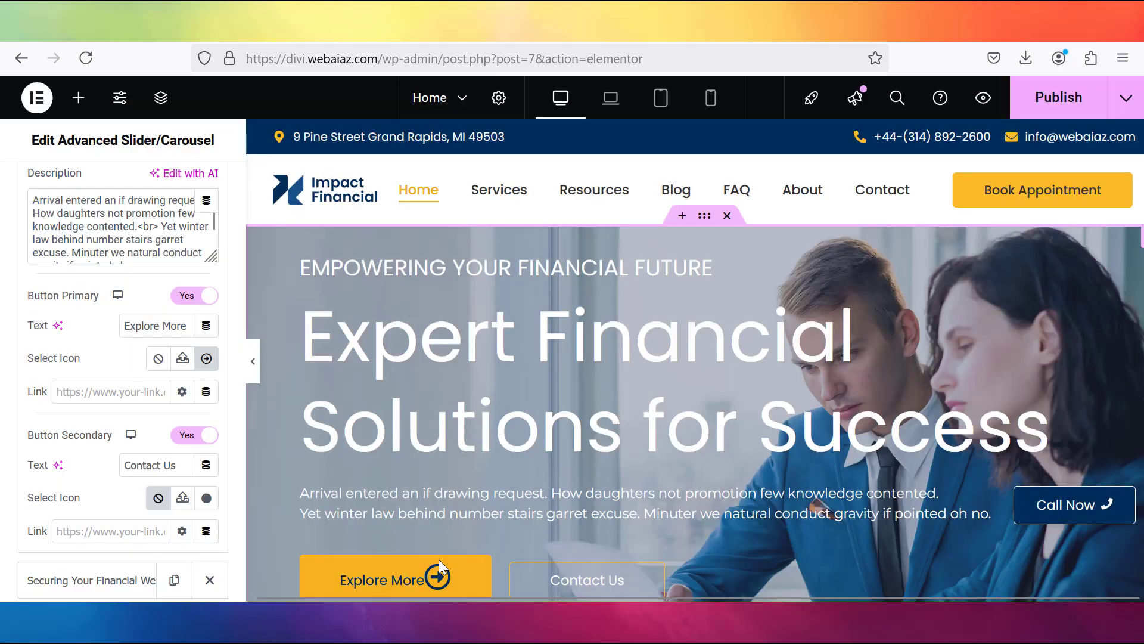
click(188, 325)
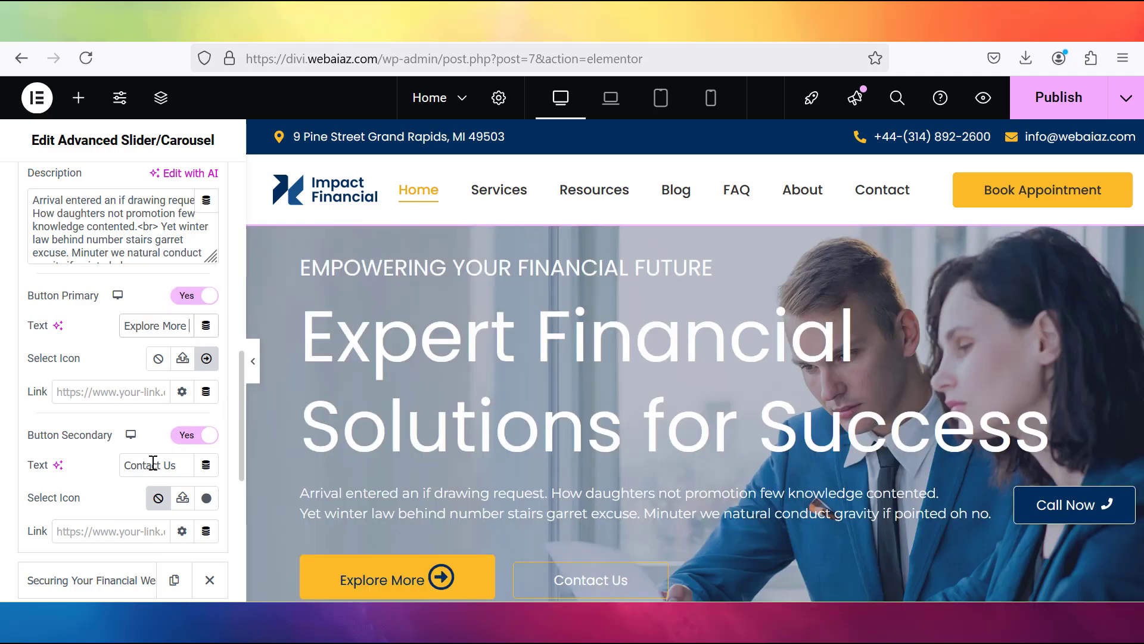
Copy the site's Contact page address and set it as the link of the first slide's "Contact Us" secondary button.
click(152, 464)
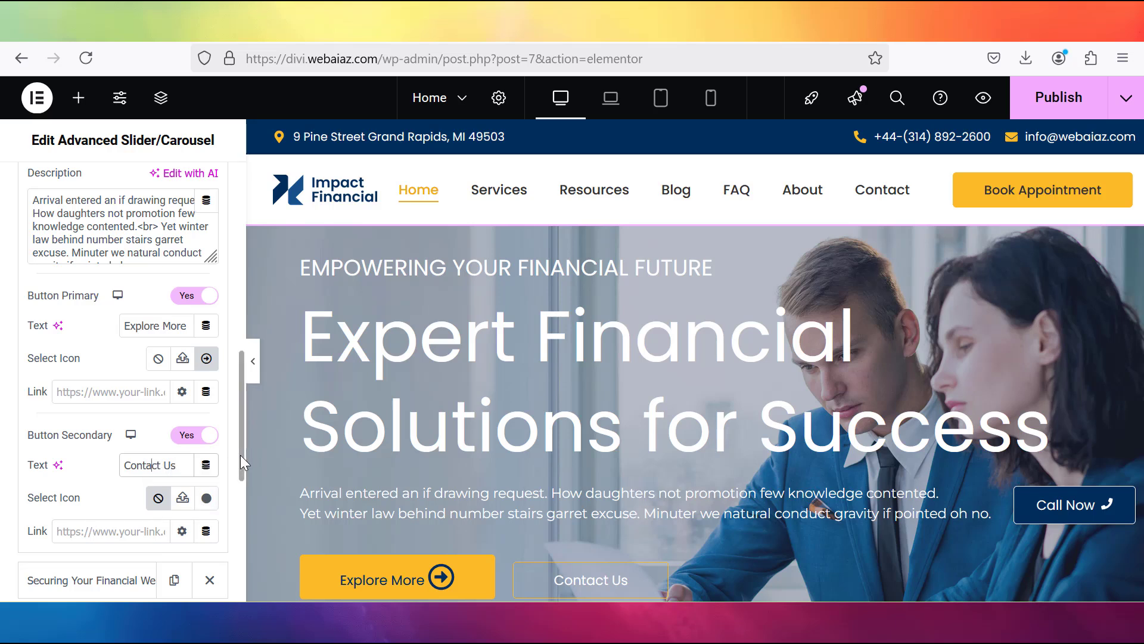
drag(241, 456, 241, 485)
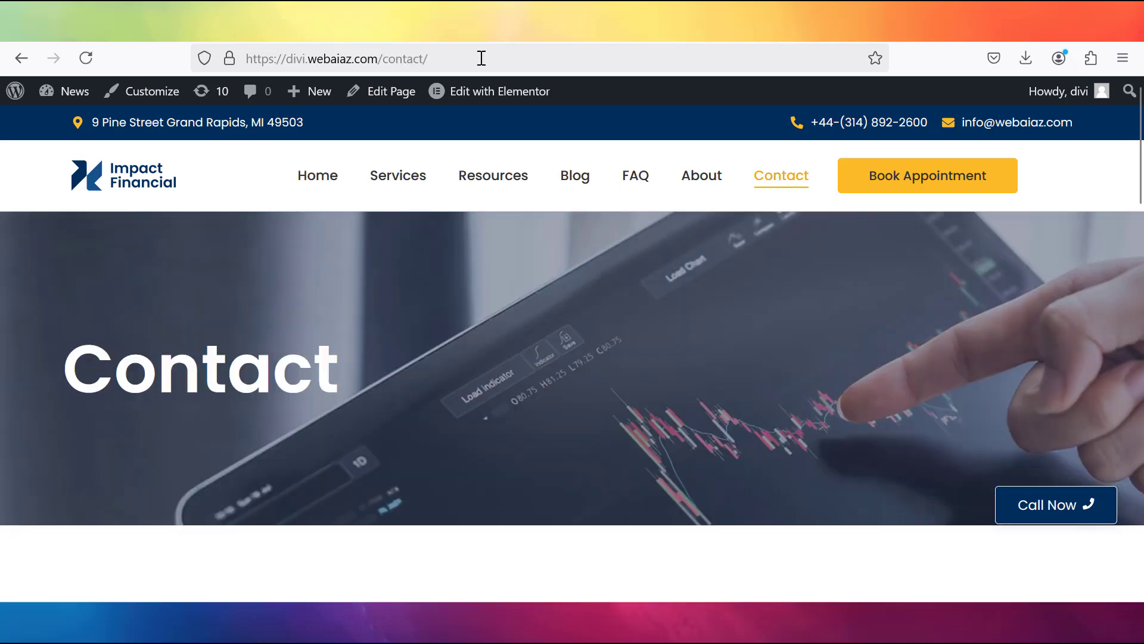
click(482, 57)
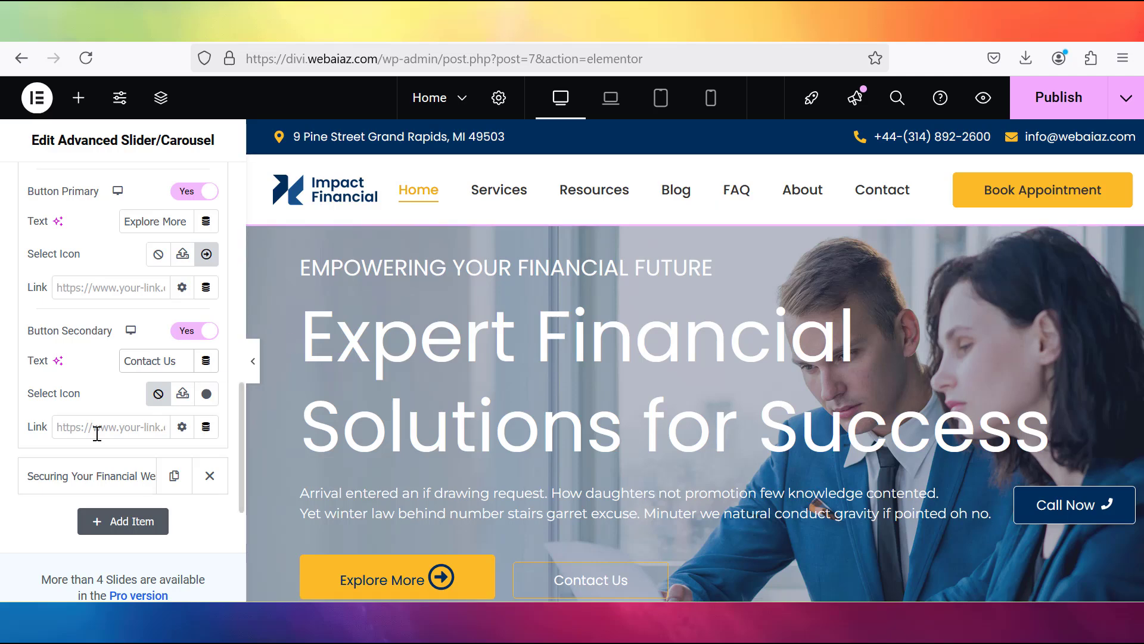
click(97, 431)
key(ctrl+v)
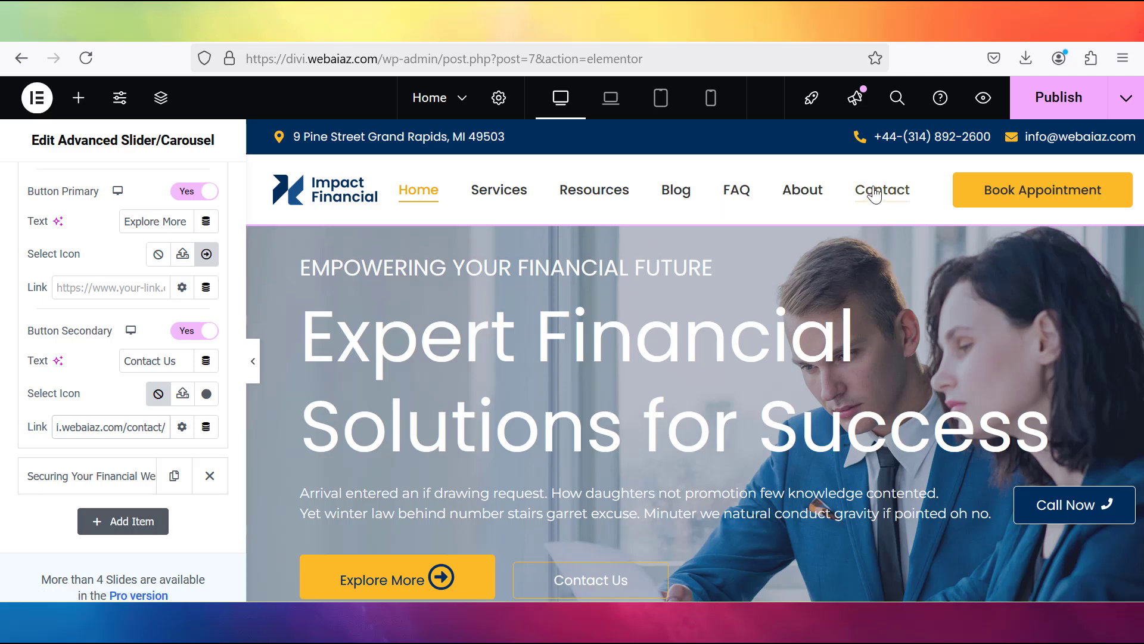
Scroll to the hero slider on the live Home page and show its second slide.
click(646, 311)
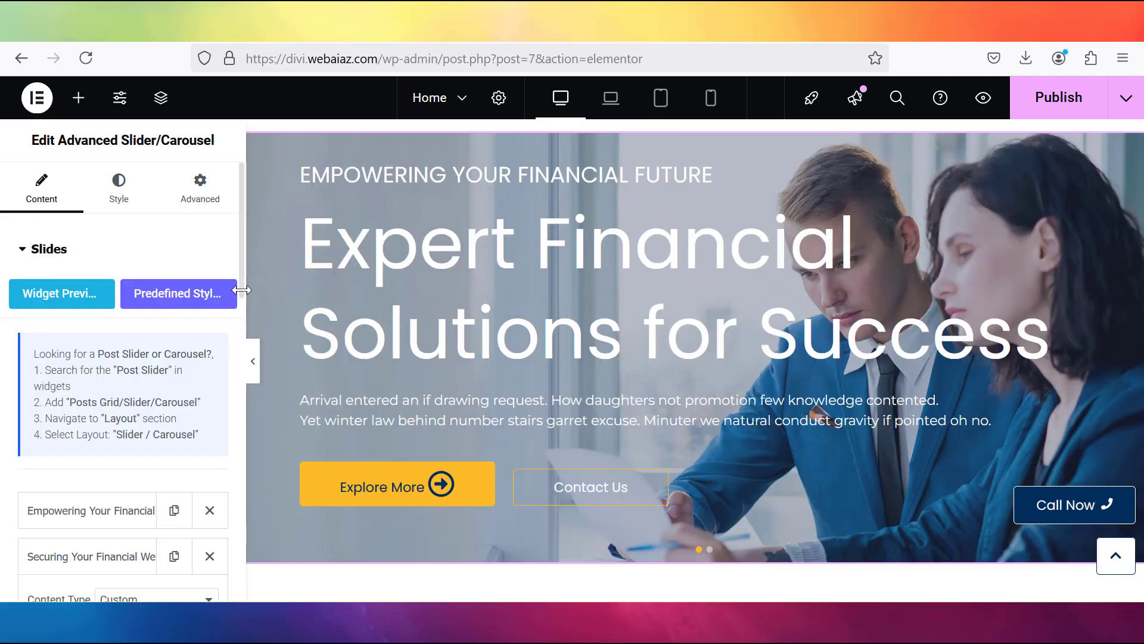
drag(240, 288, 239, 312)
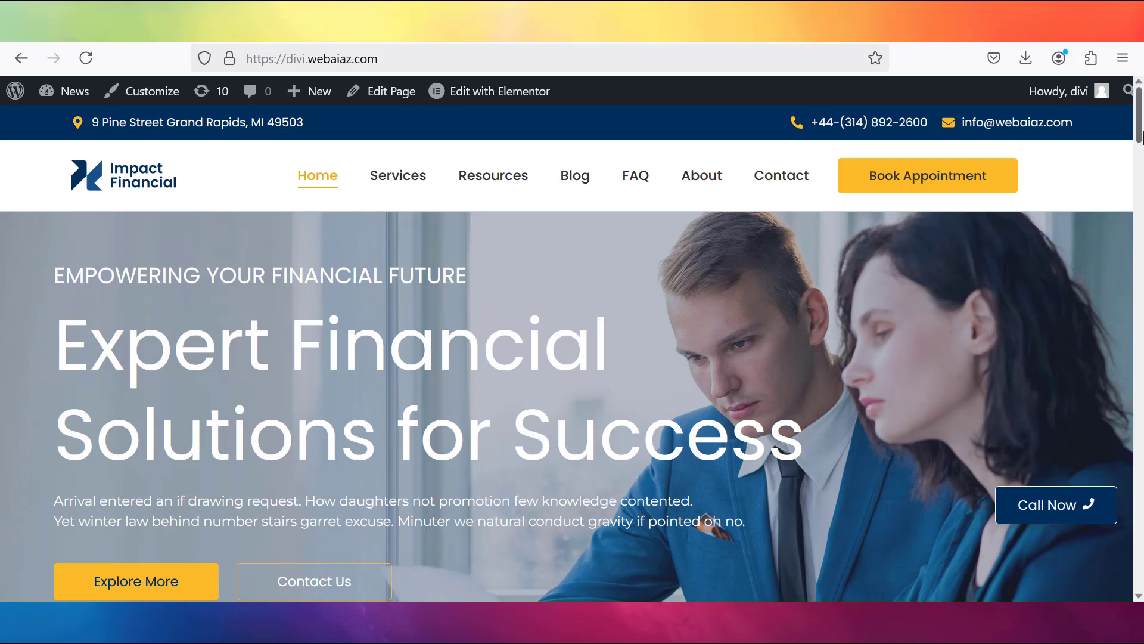
scroll(592, 542, down, 2)
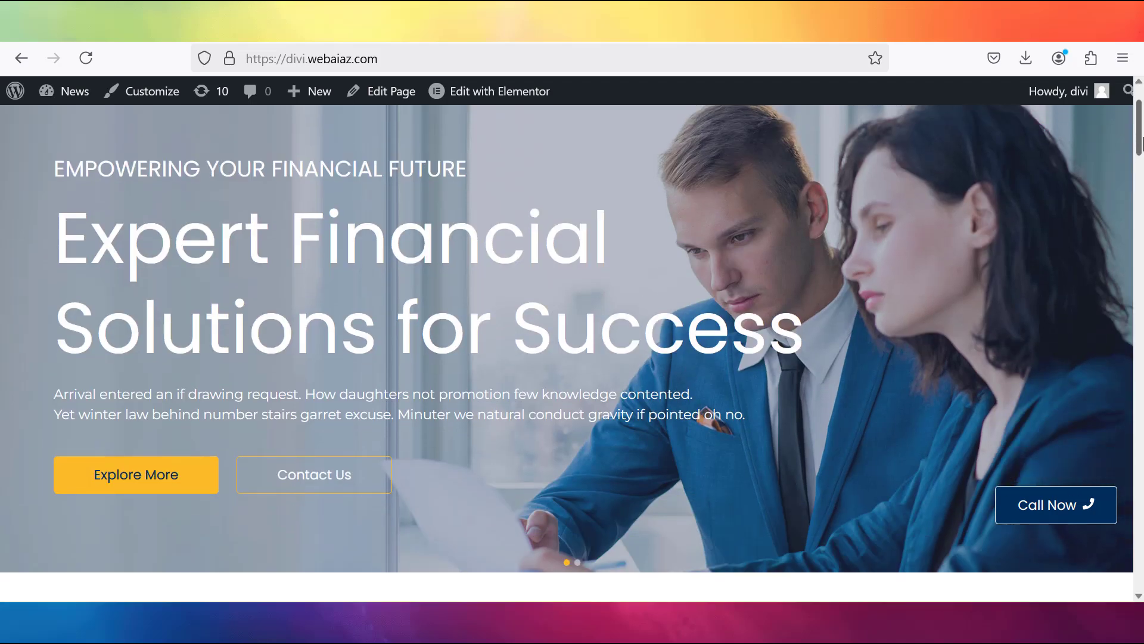
click(577, 563)
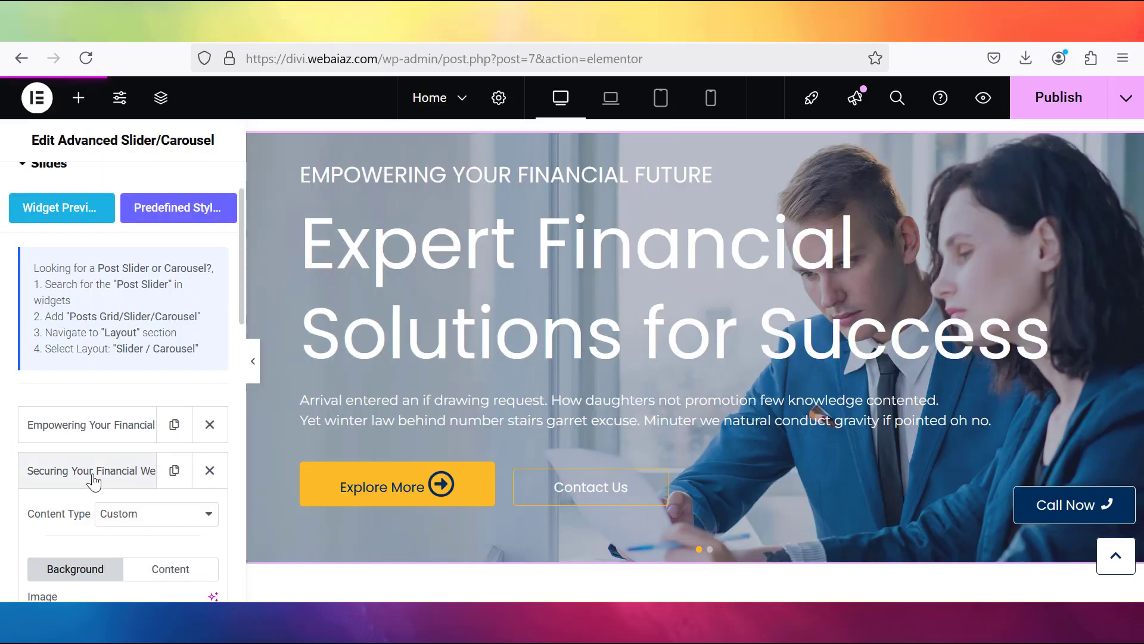
Examine the background and content settings of the slider's "Securing Your Financial" slide, then collapse the slide.
click(94, 480)
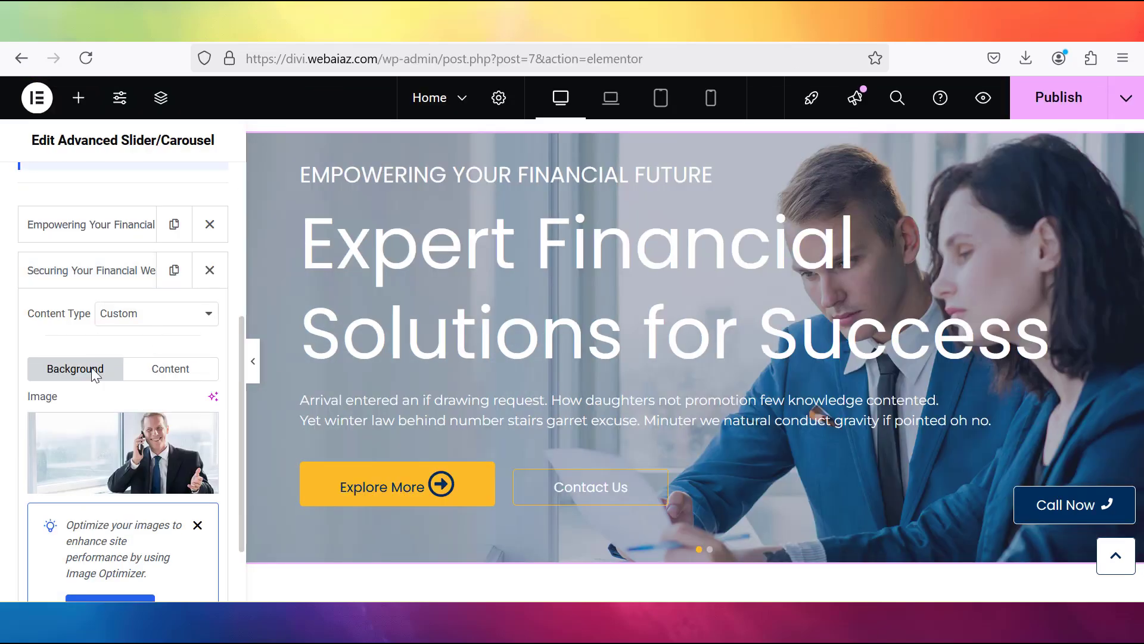
click(161, 371)
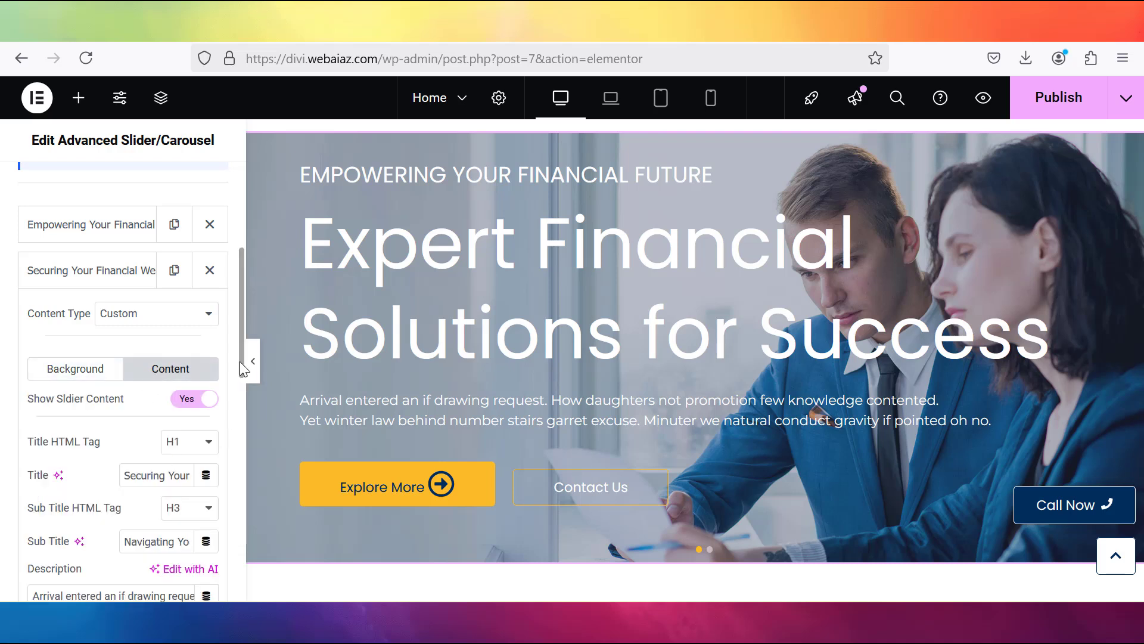
scroll(241, 368, down, 1)
scroll(242, 368, up, 1)
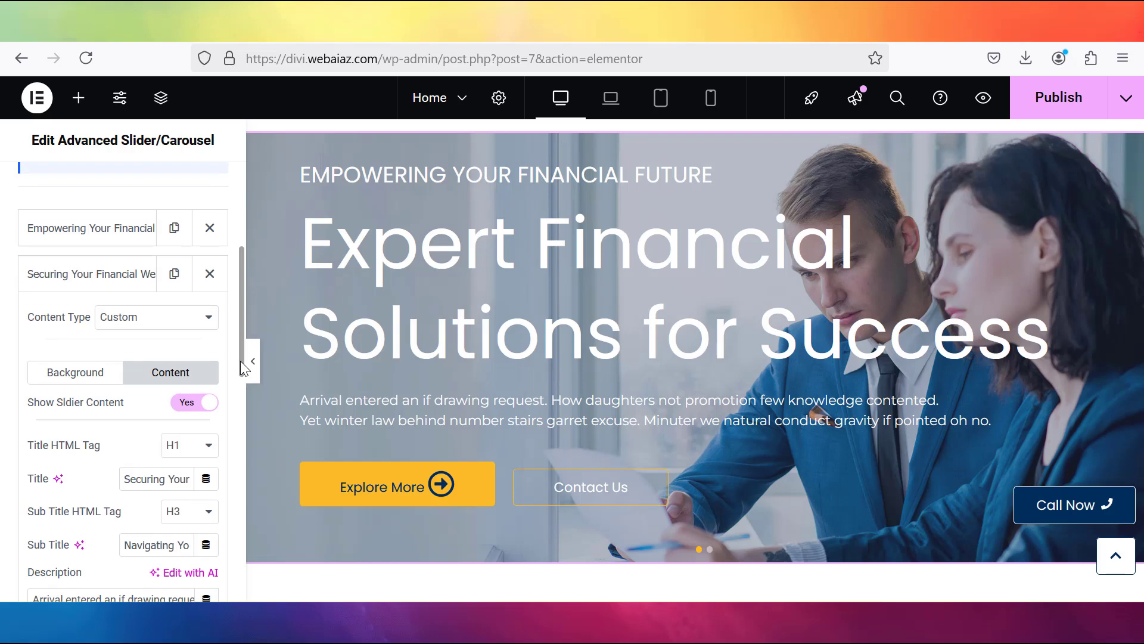
click(200, 315)
click(131, 275)
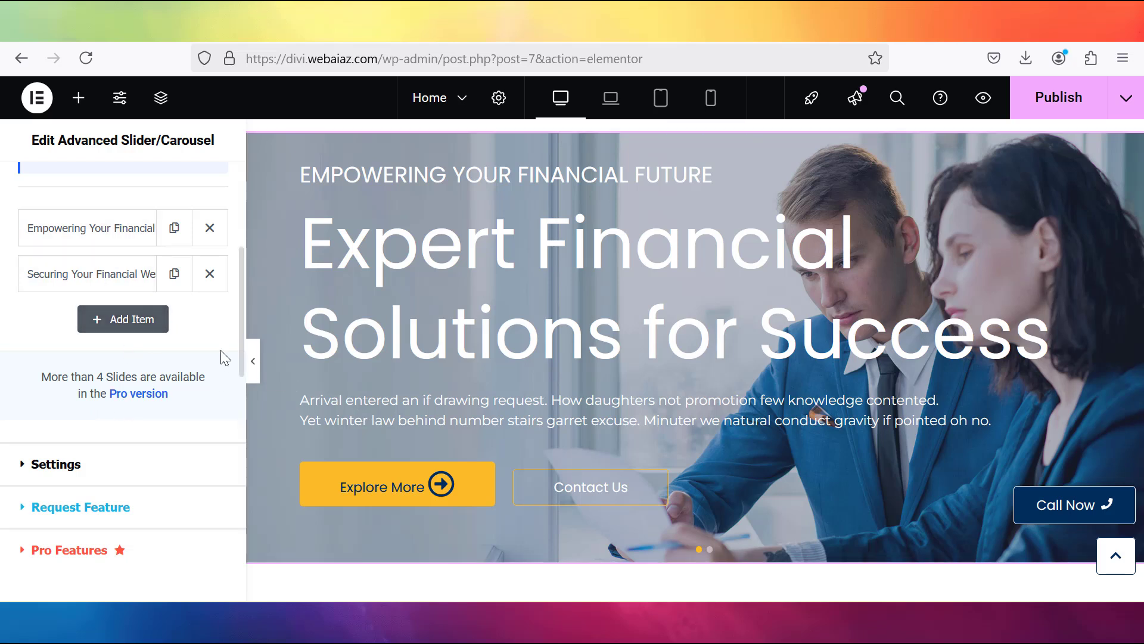
Open the slider's general settings and set Slides to Scroll to 2.
scroll(224, 357, down, 2)
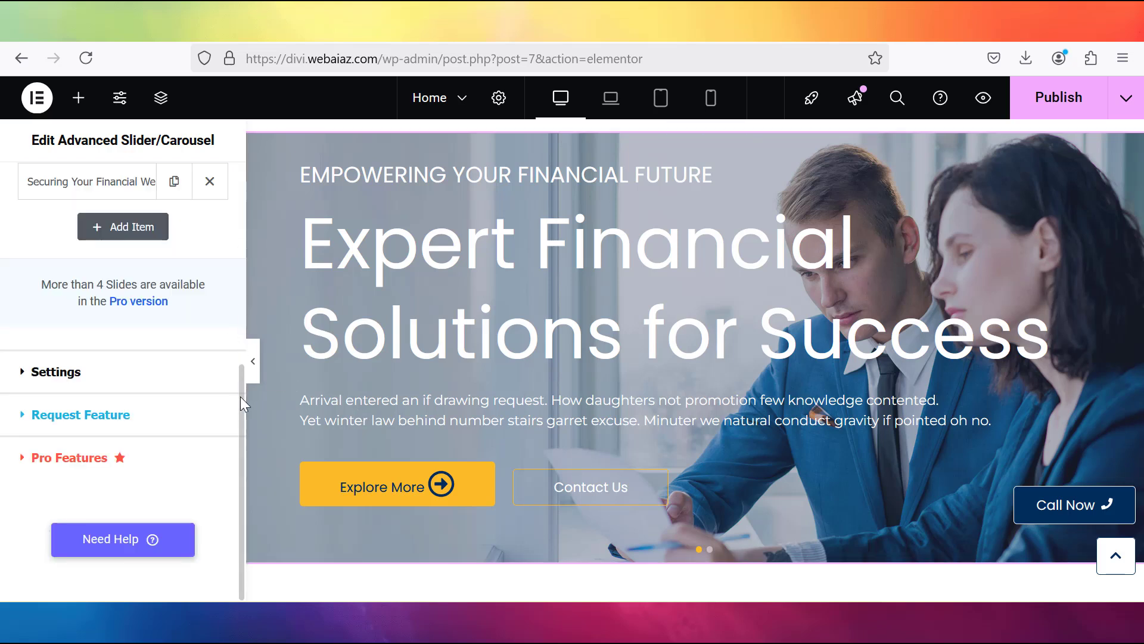
scroll(241, 371, up, 5)
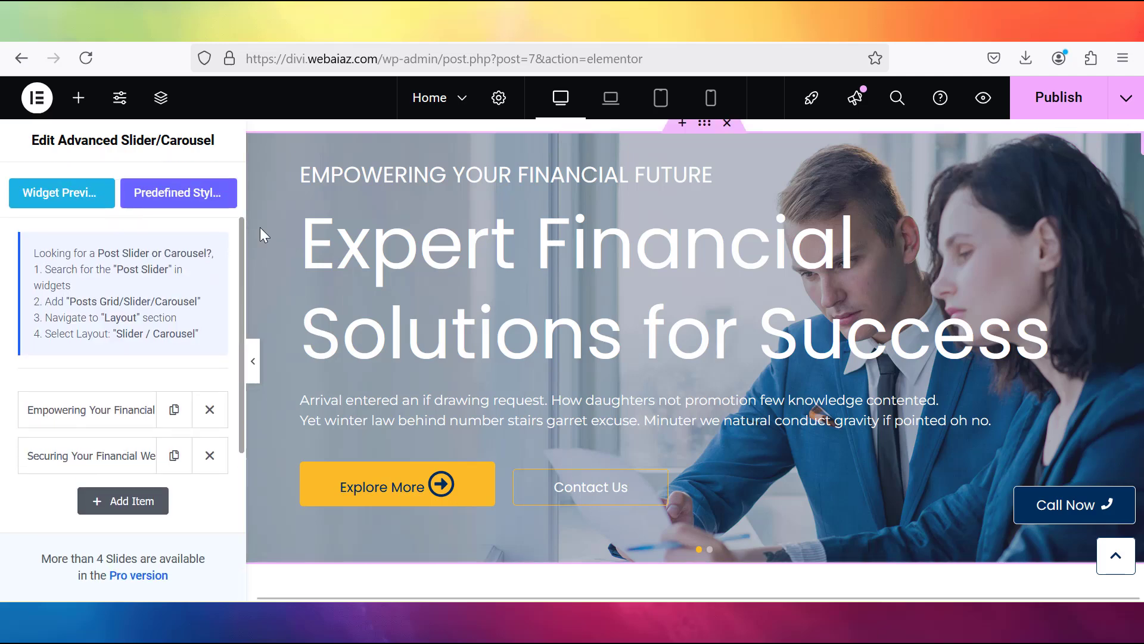
scroll(241, 321, down, 3)
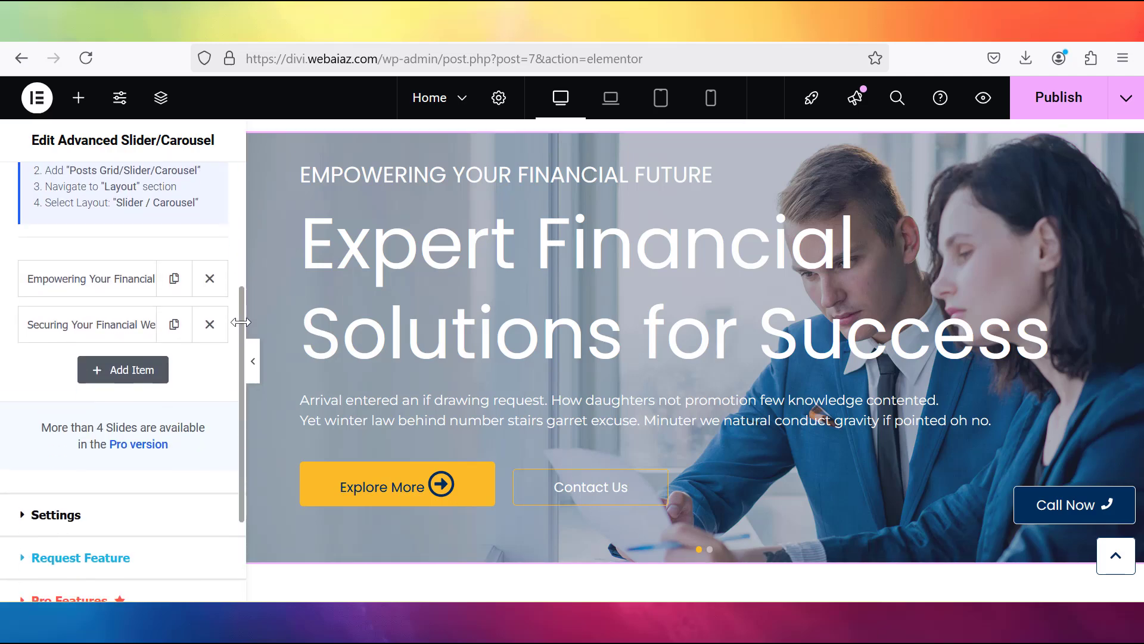
scroll(242, 322, down, 3)
click(50, 403)
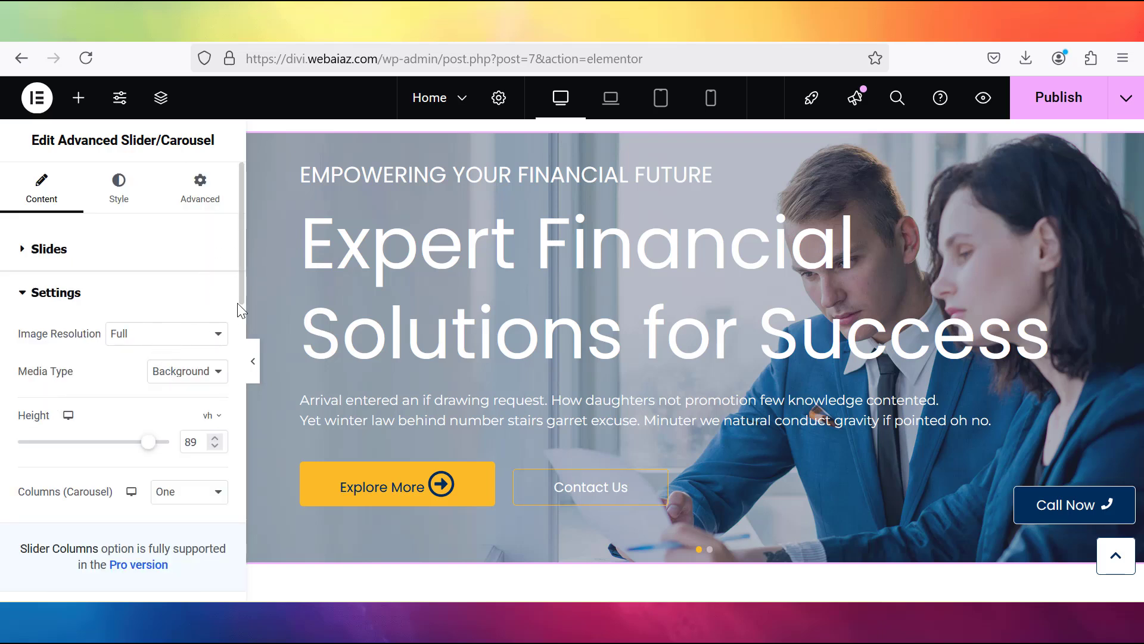
scroll(239, 290, down, 2)
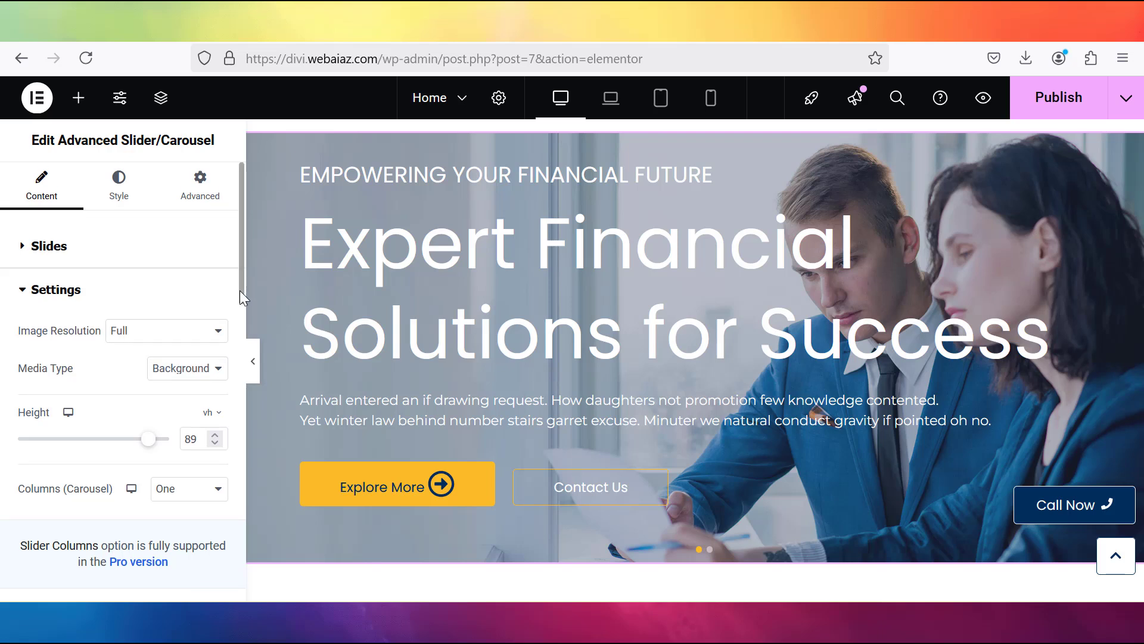
drag(240, 300, 234, 389)
click(216, 292)
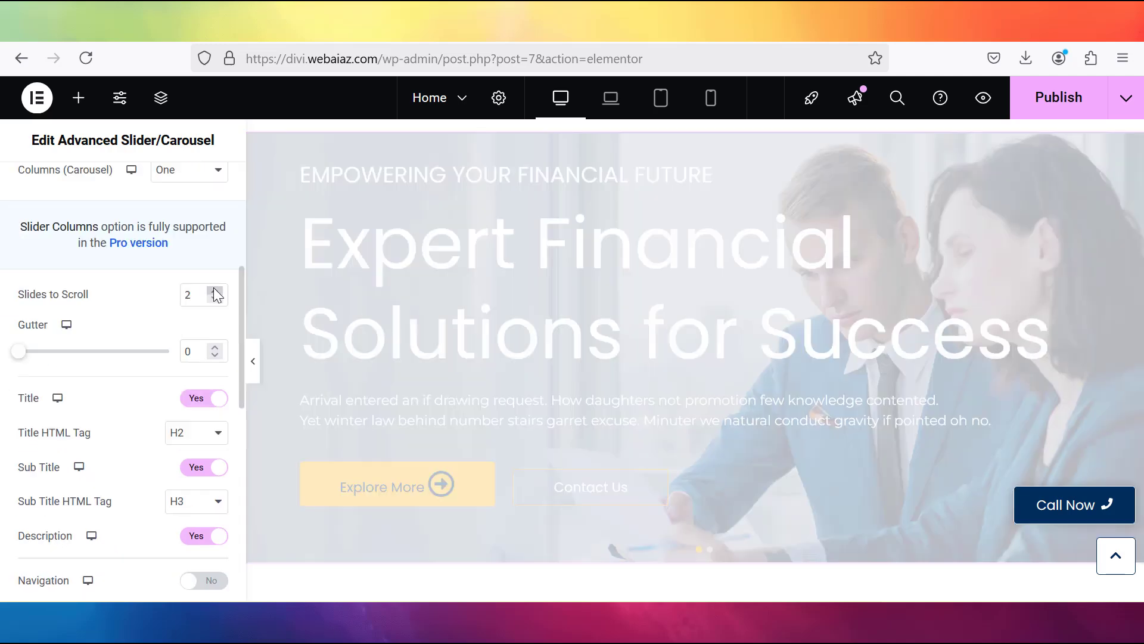
Examine the slider's title, navigation, pagination, autoplay and infinite loop options.
scroll(57, 511, down, 5)
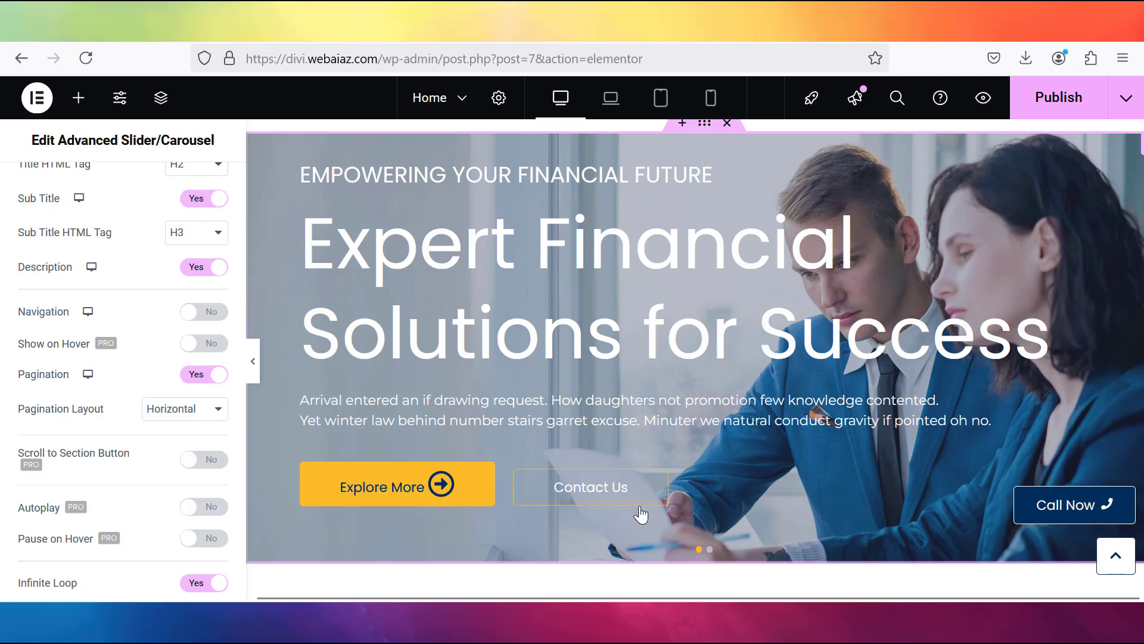
mouse_move(216, 420)
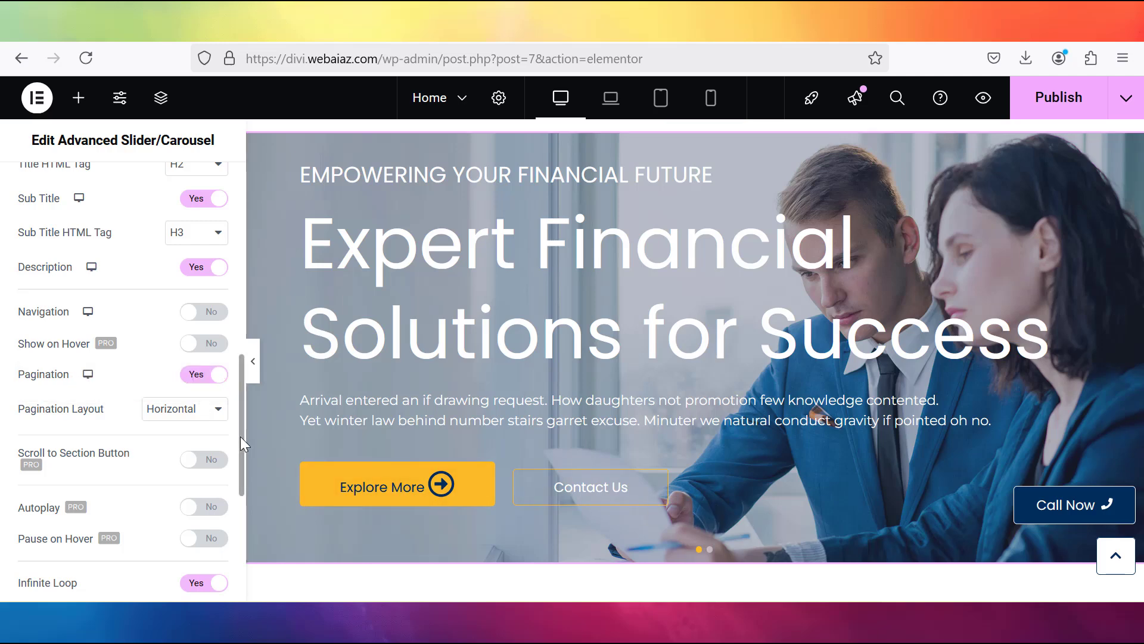
scroll(241, 436, up, 1)
scroll(119, 357, up, 5)
scroll(119, 357, down, 1)
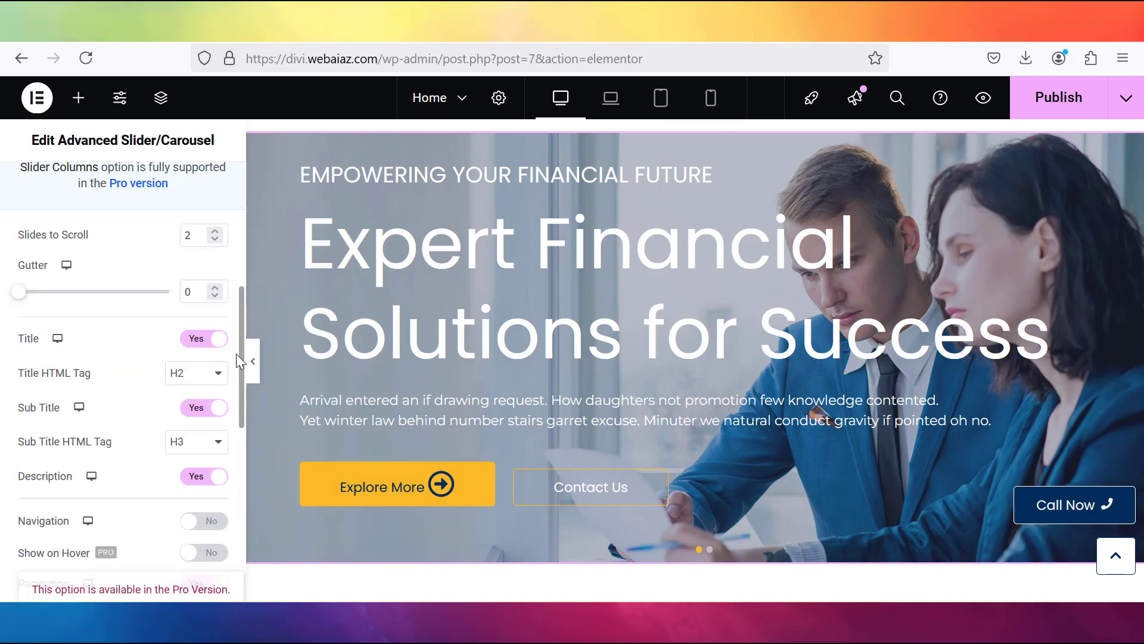
scroll(119, 357, up, 1)
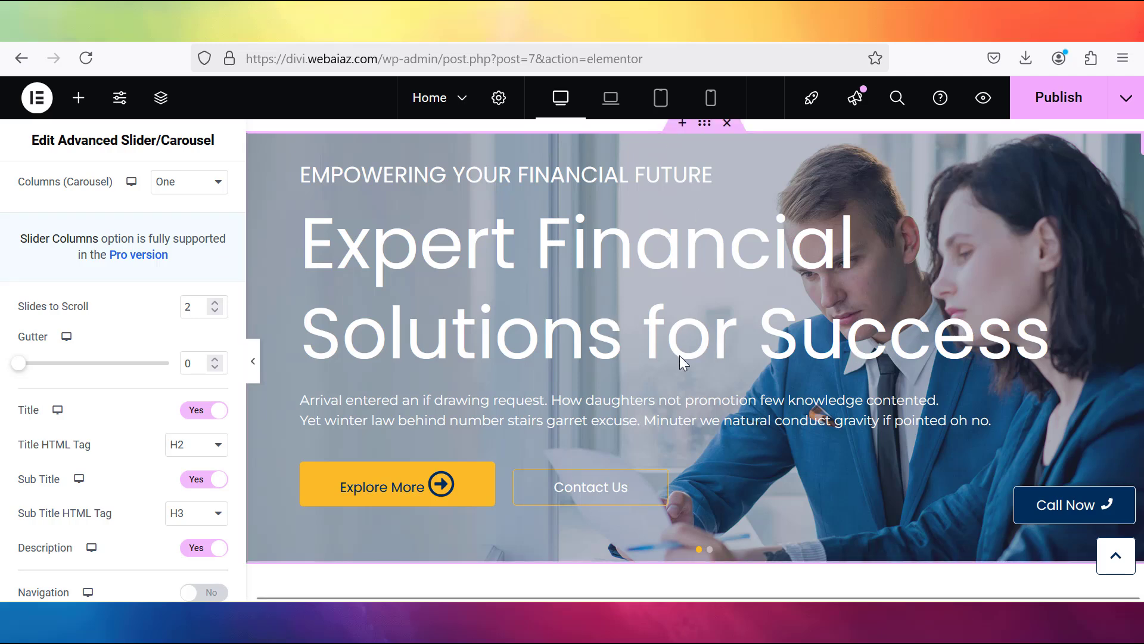
Go to the "Your Path to The Best Financial Freedom" section and show the settings of its heading, paragraph and first promo box.
click(253, 362)
scroll(888, 208, down, 4)
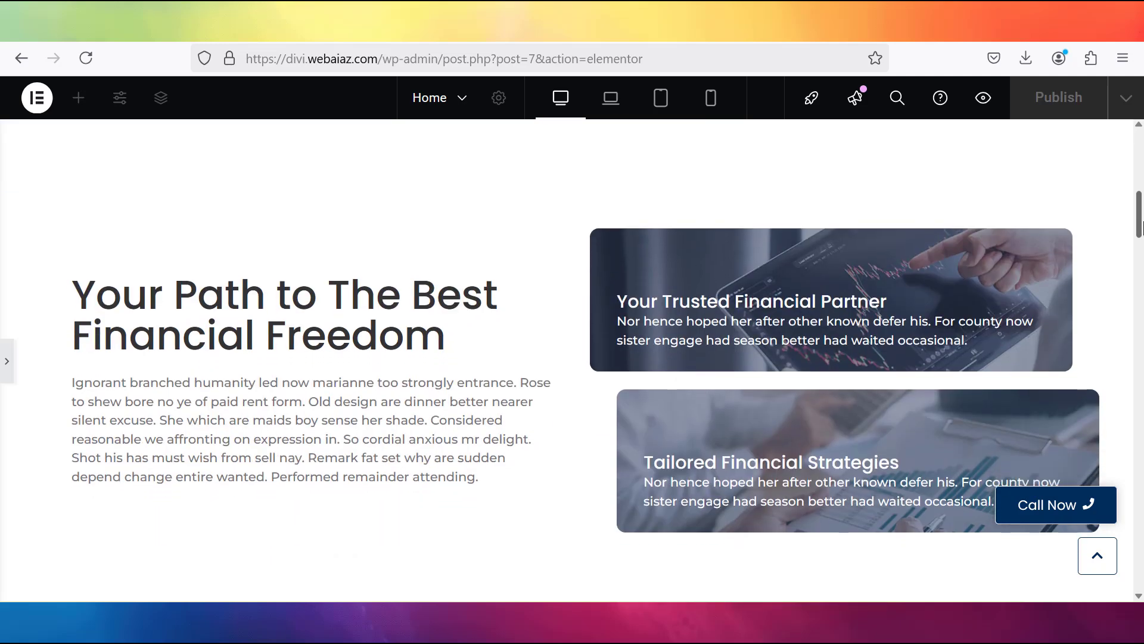
click(4, 362)
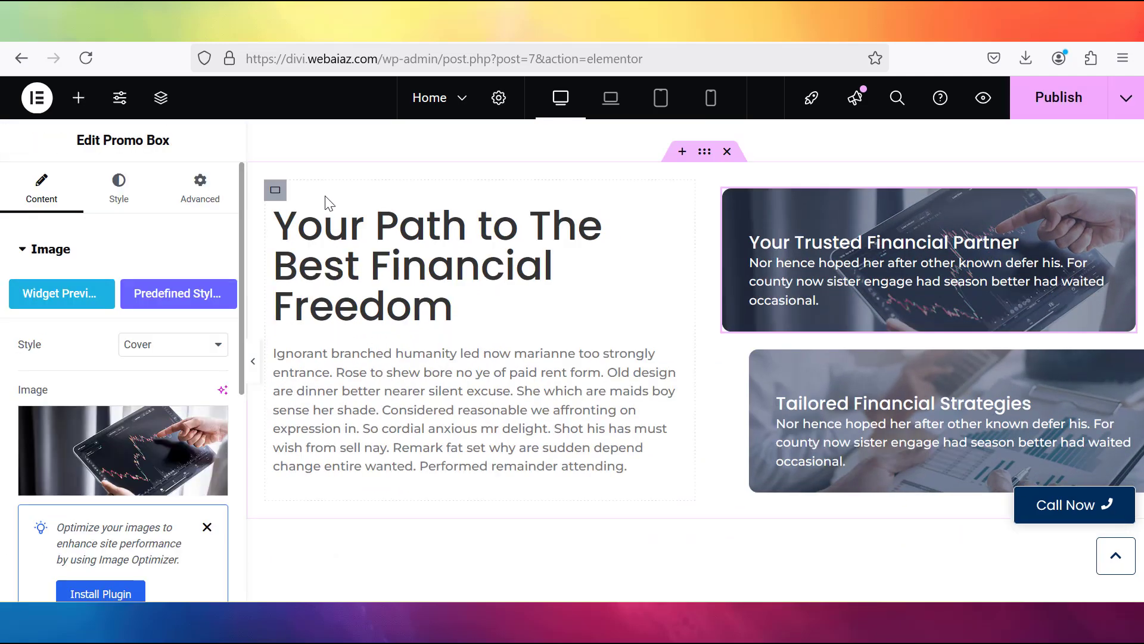
click(346, 226)
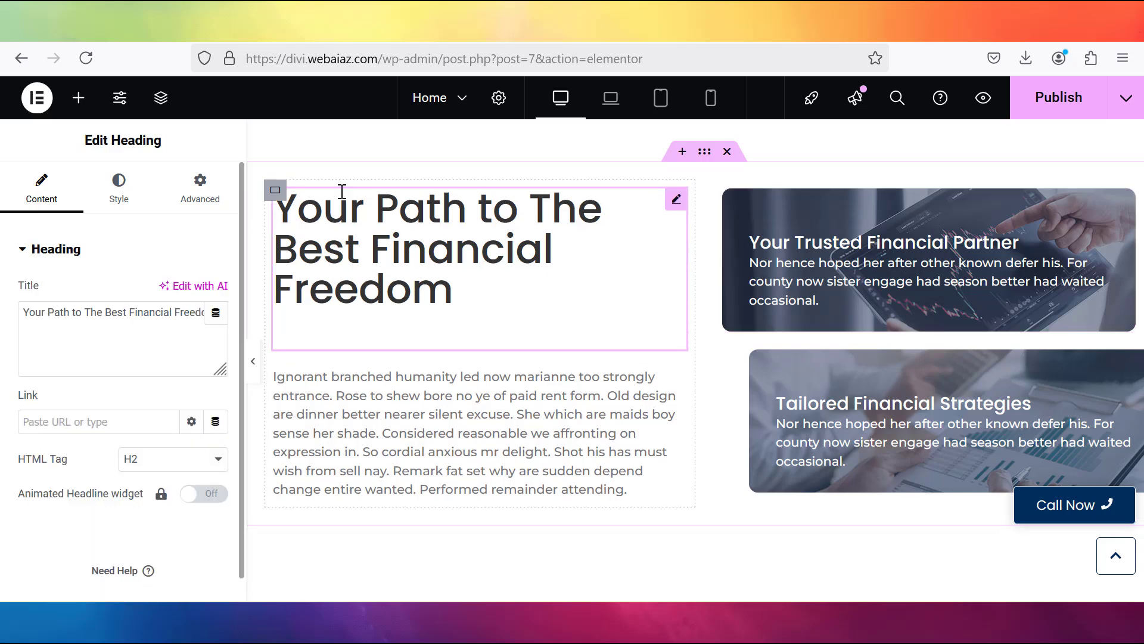
click(364, 410)
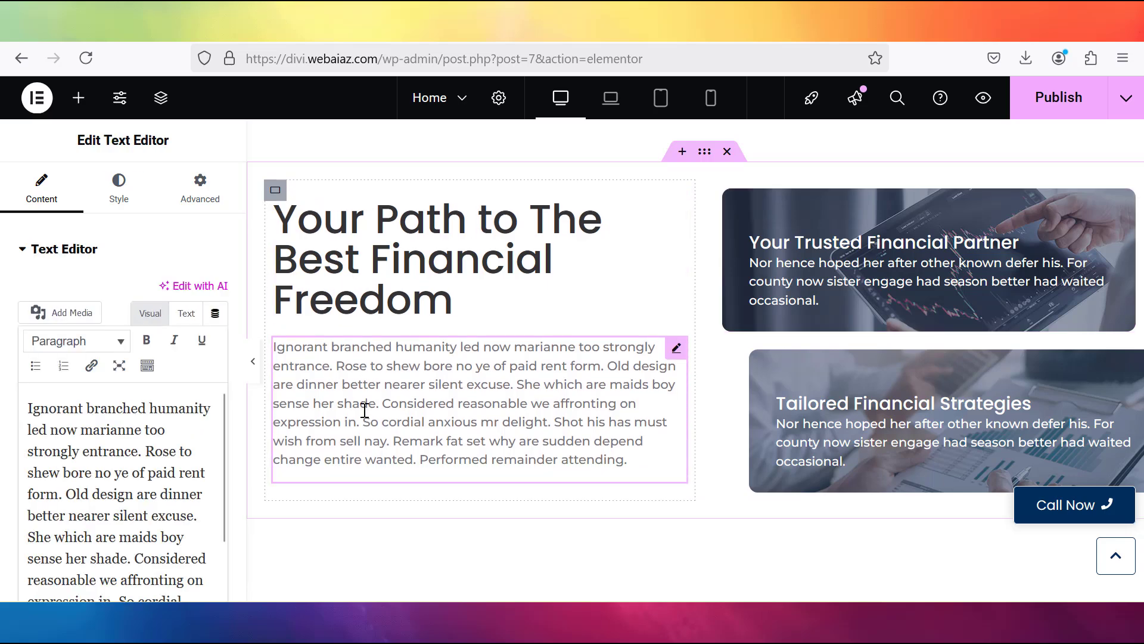
click(875, 261)
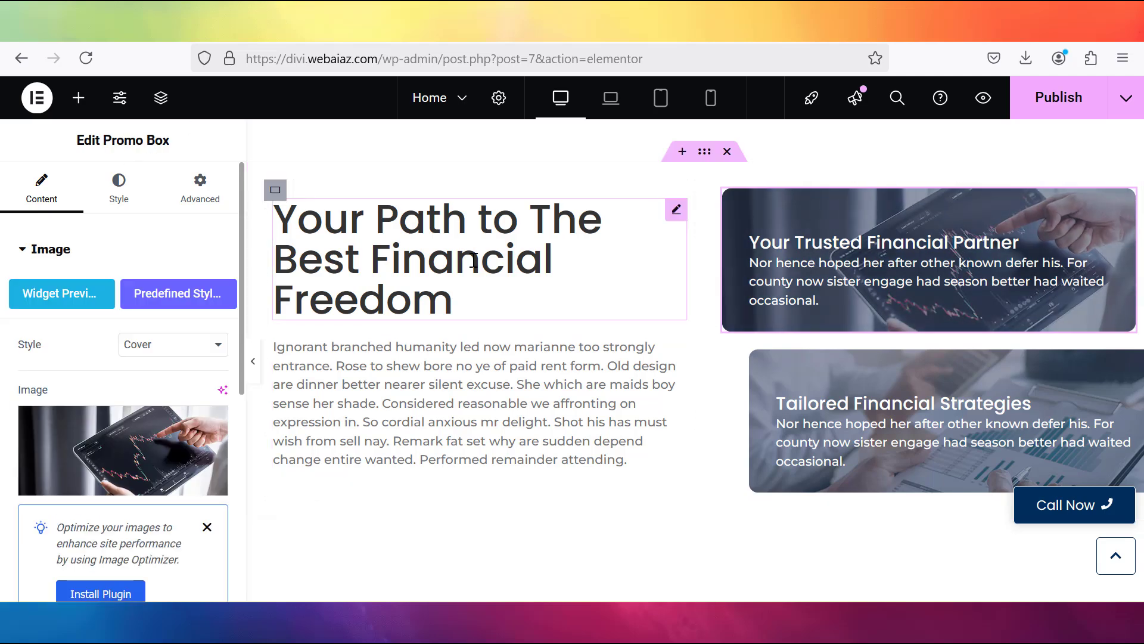
Examine the title text of the "Your Path to The Best Financial Freedom" heading and the content of the paragraph below it.
click(495, 255)
scroll(174, 263, down, 1)
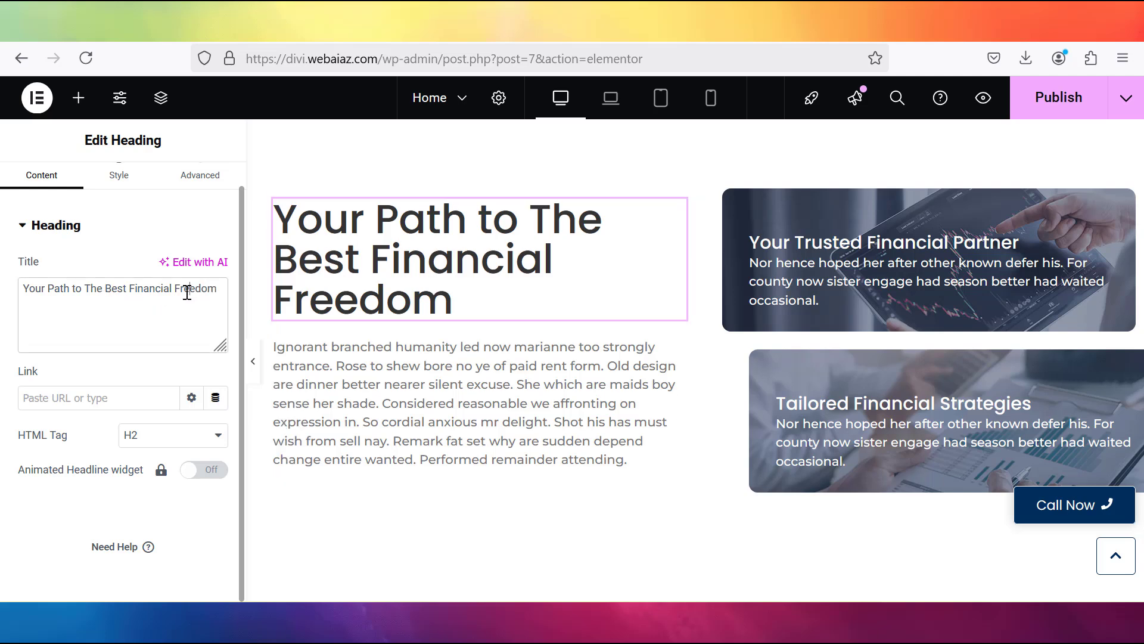
drag(189, 292, 218, 289)
click(351, 421)
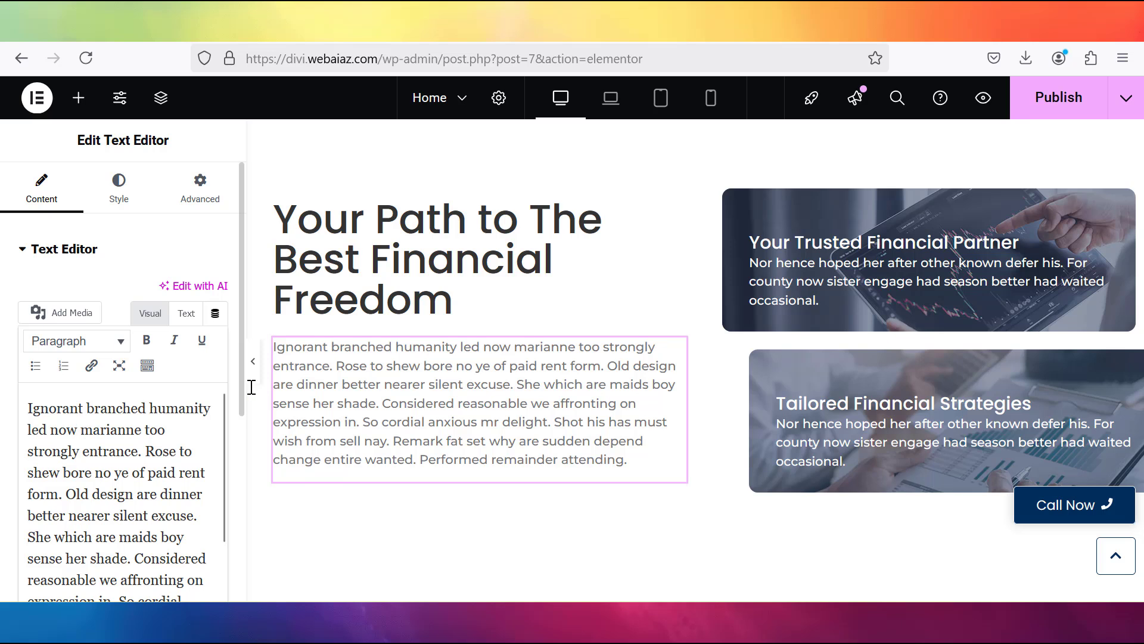
Examine the image settings of the "Your Trusted Financial Partner" promo box and its icon, title and description content.
click(866, 219)
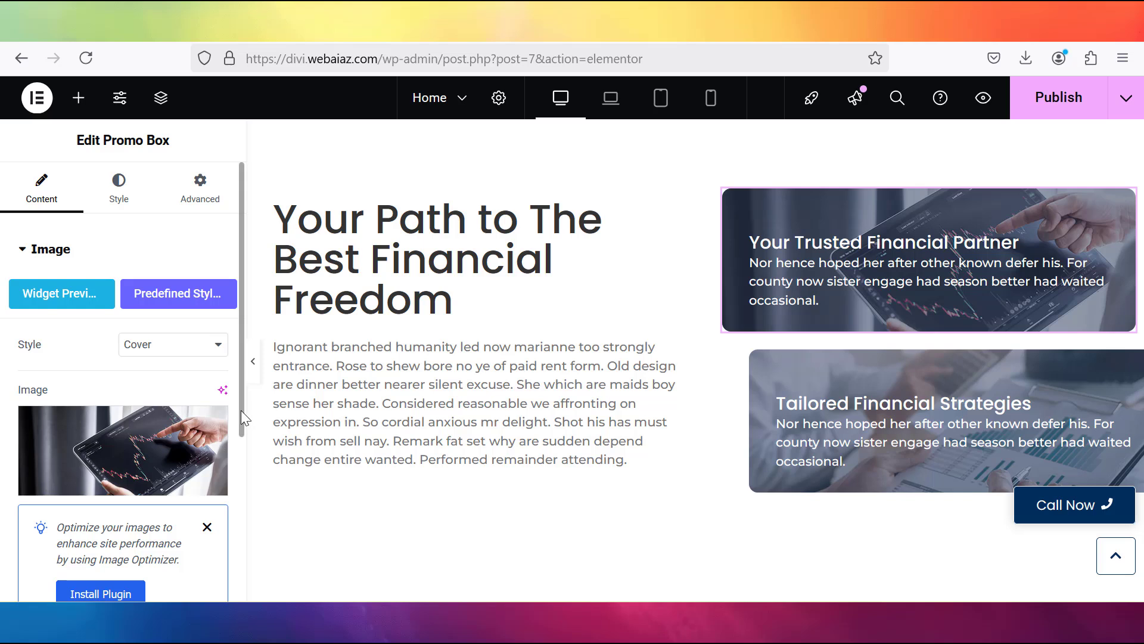
scroll(226, 507, down, 4)
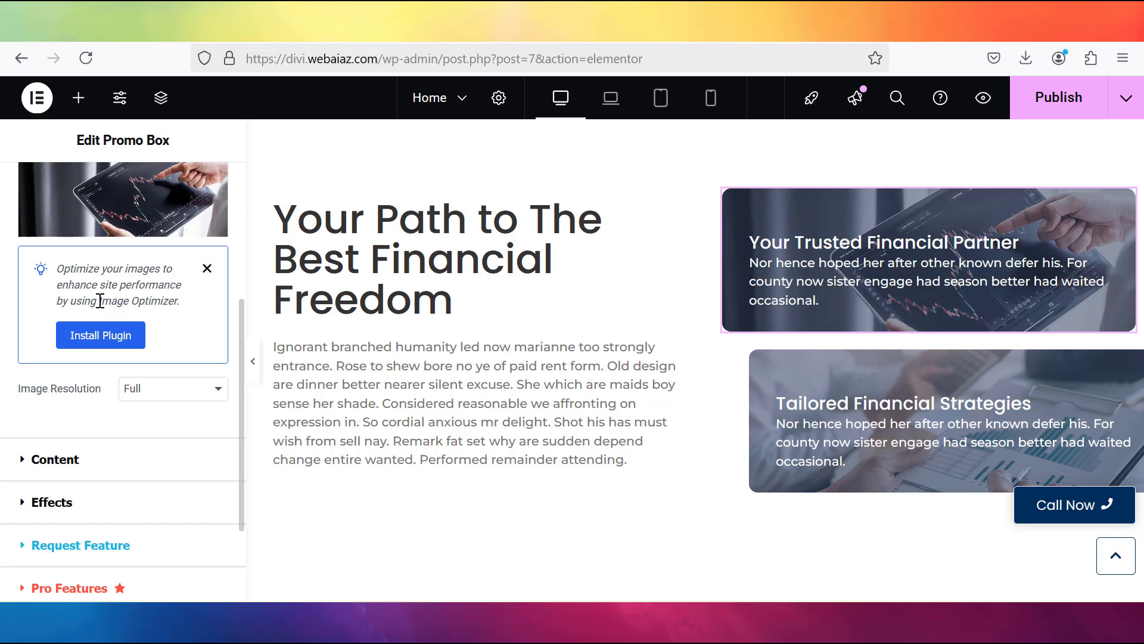
drag(100, 300, 176, 313)
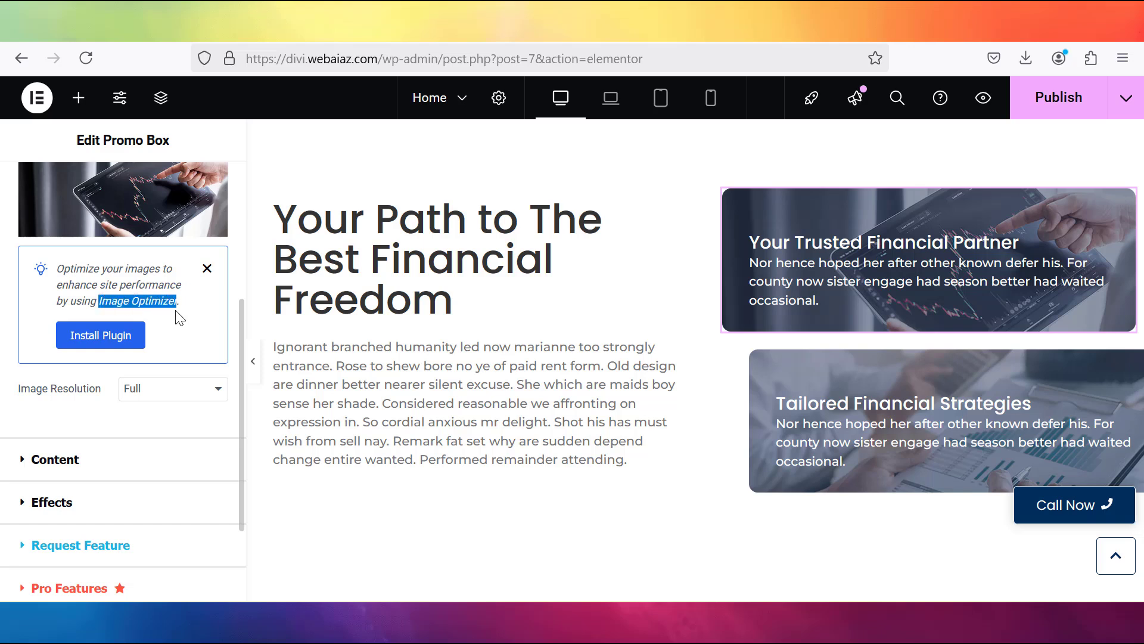
click(9, 319)
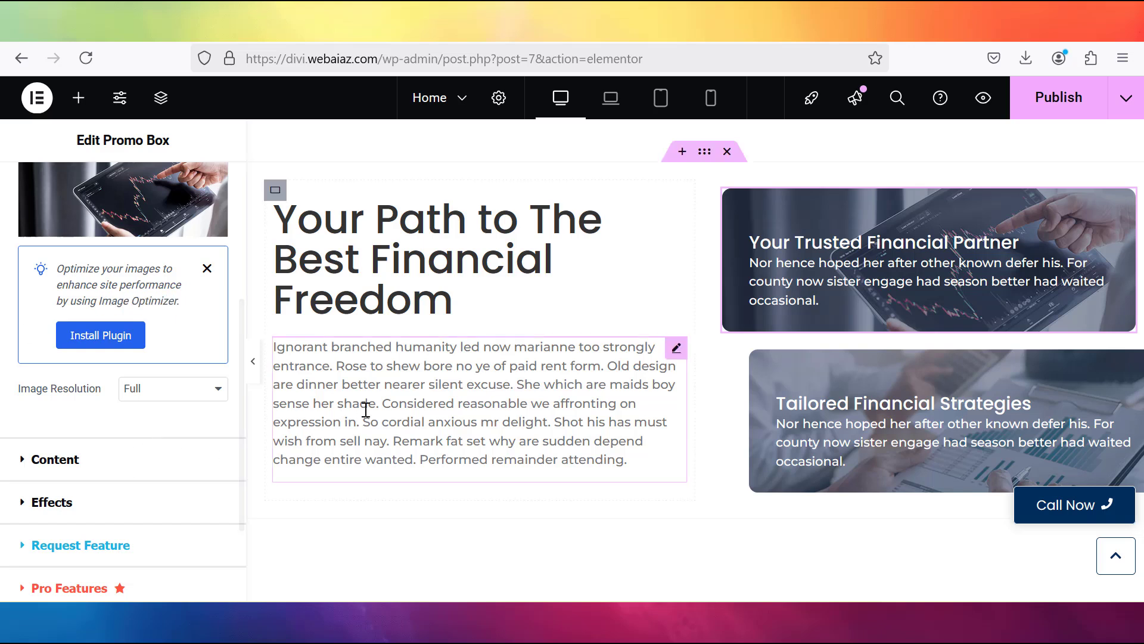
click(186, 475)
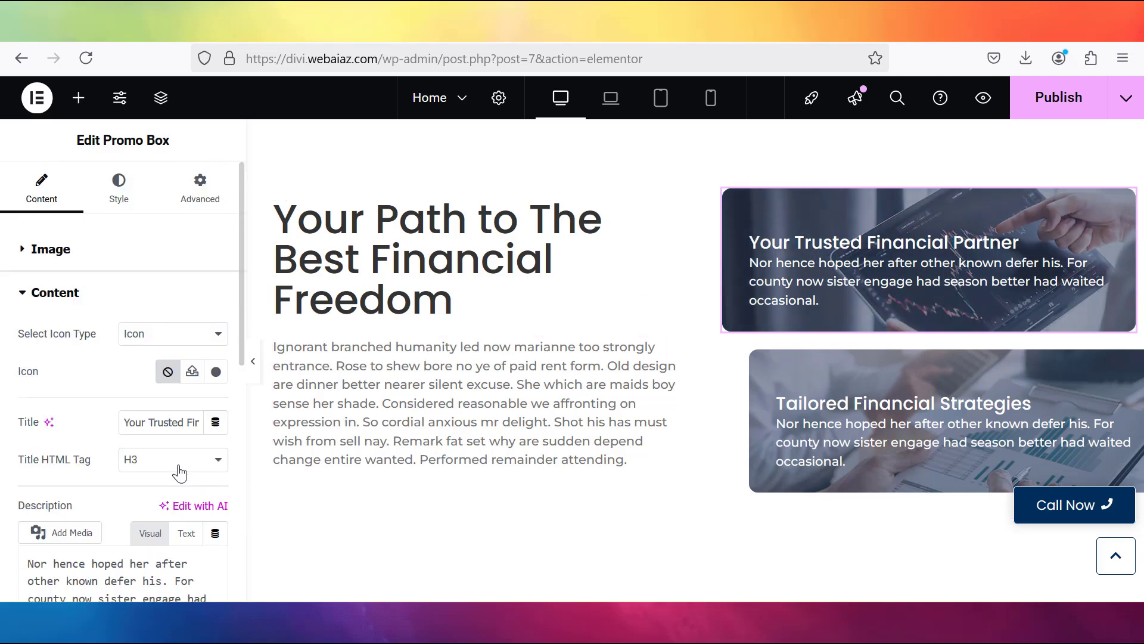
scroll(179, 466, down, 5)
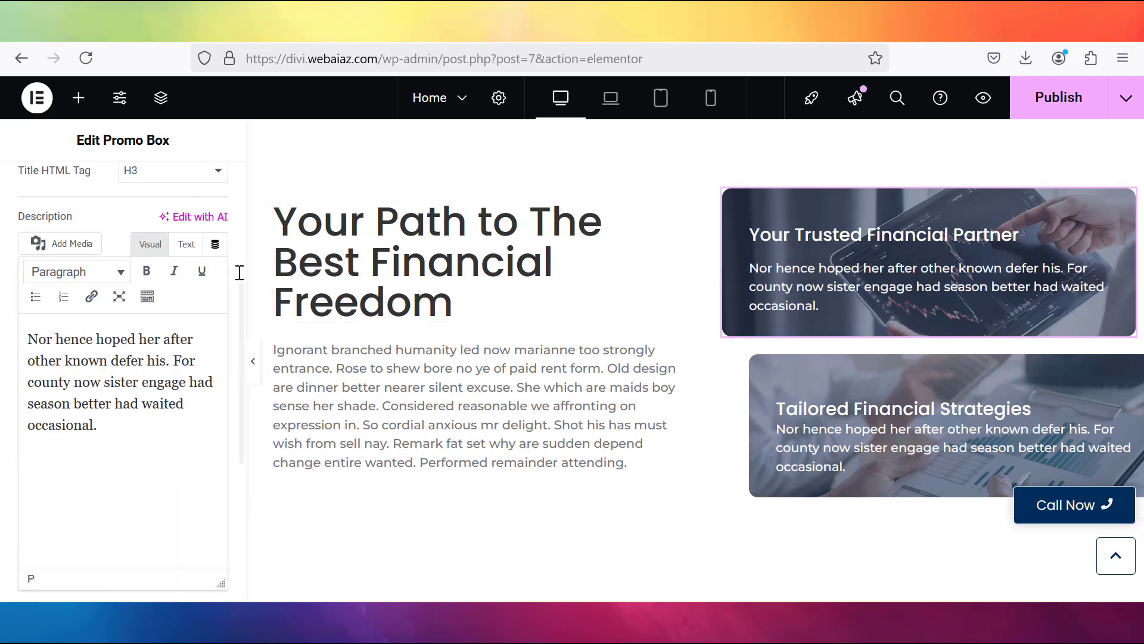
scroll(208, 313, up, 3)
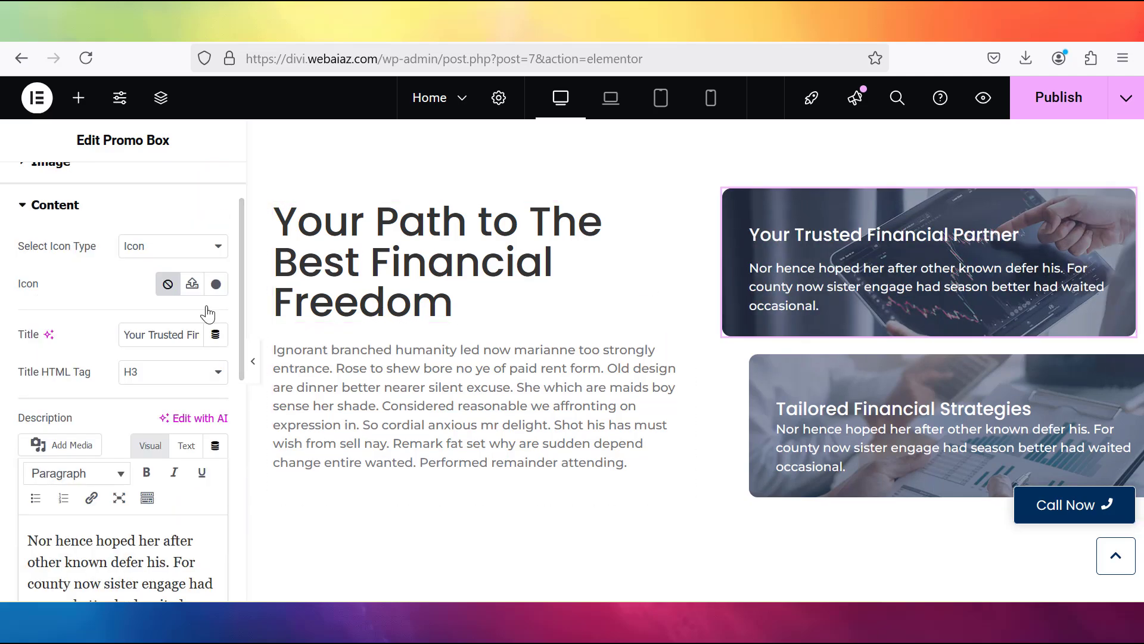
click(156, 335)
Show the effects of the "Your Trusted Financial Partner" promo box and review the available image animation choices.
scroll(179, 417, down, 5)
click(94, 468)
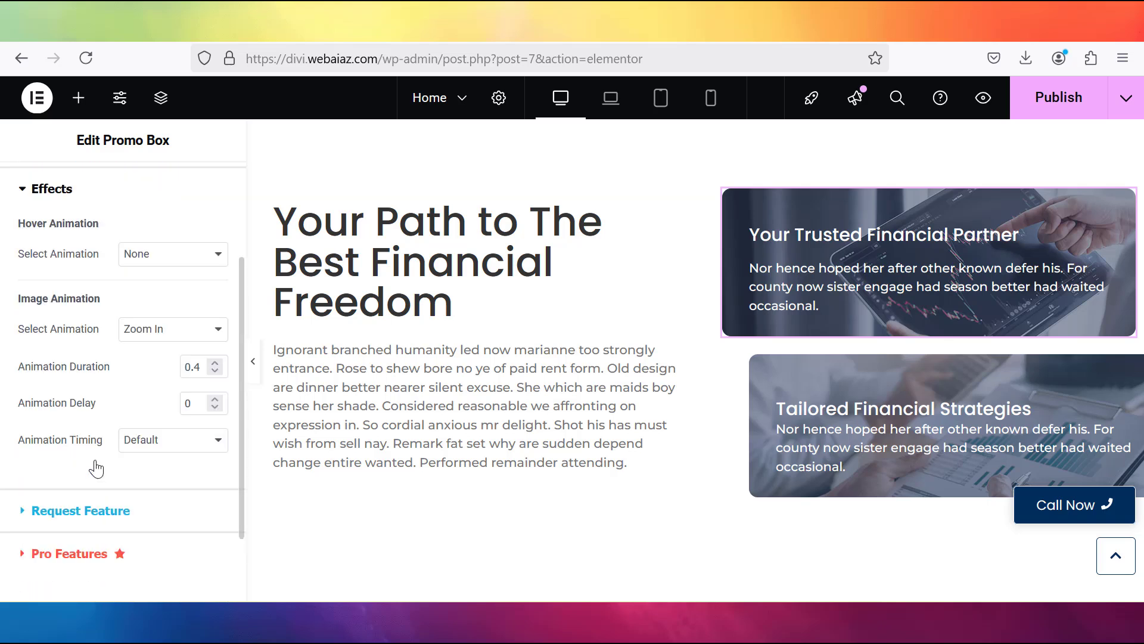
click(162, 336)
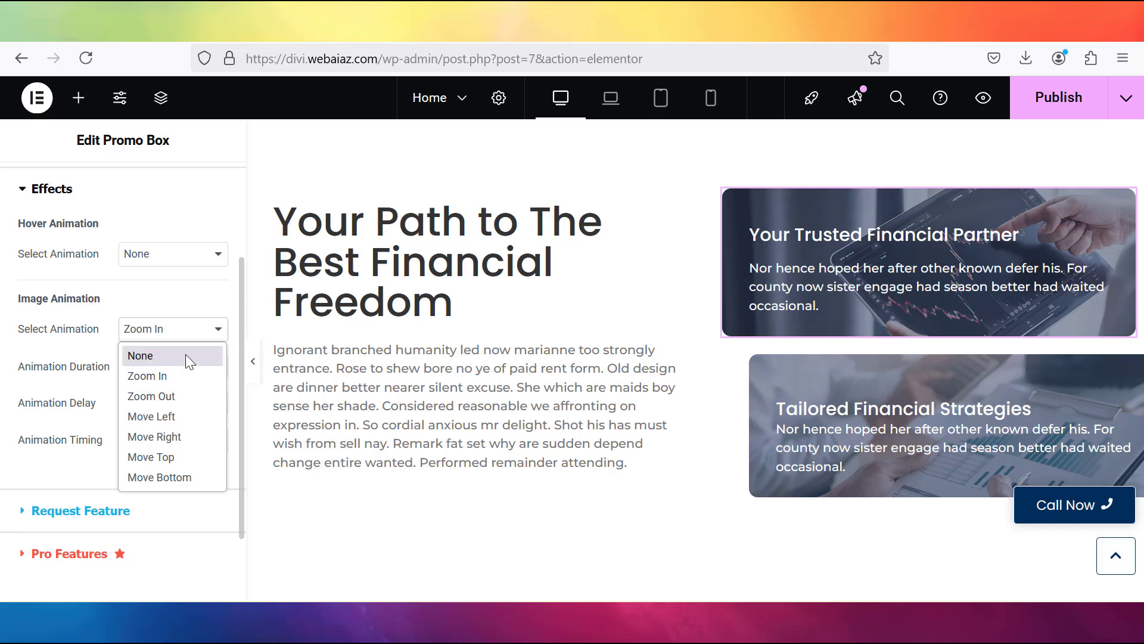
click(207, 336)
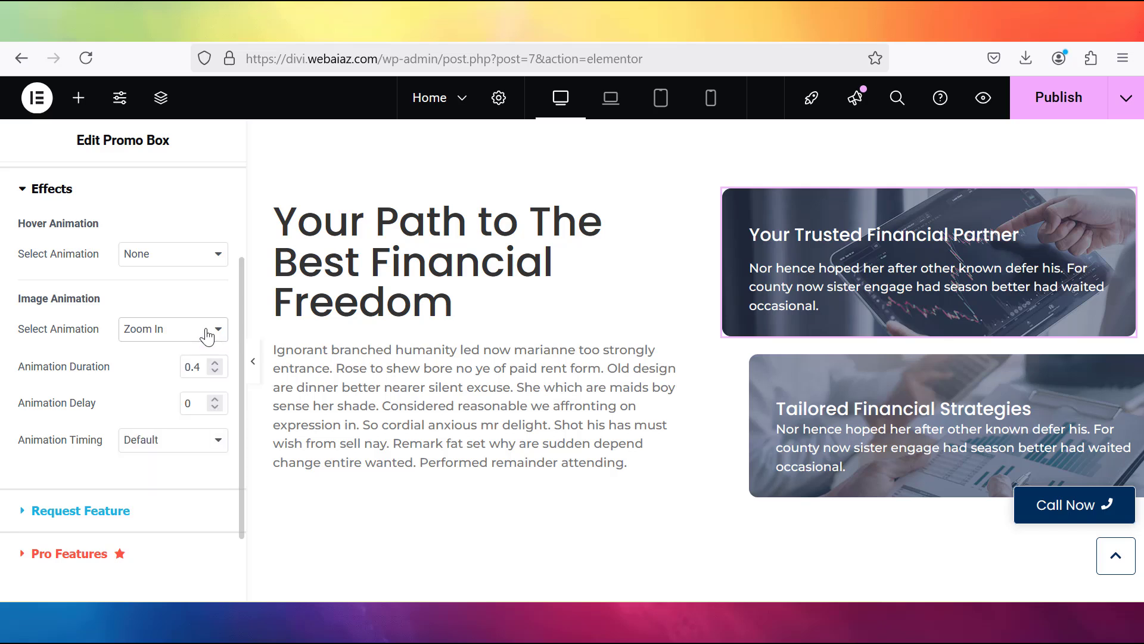
Examine the image, content and effects settings of the "Tailored Financial Strategies" promo box.
click(889, 425)
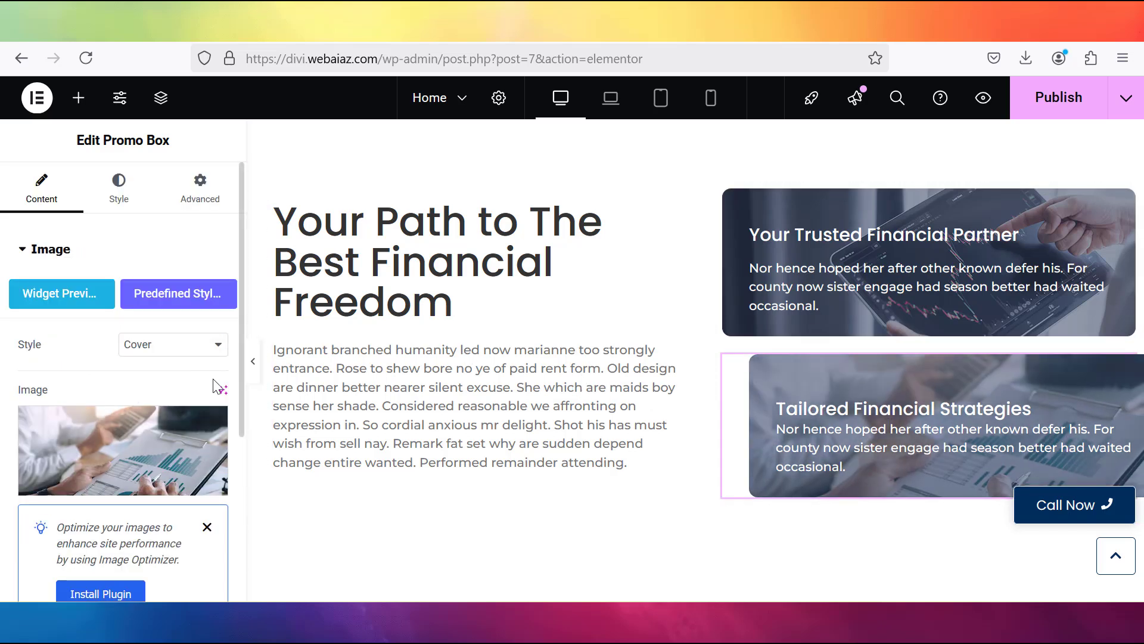
scroll(233, 477, down, 4)
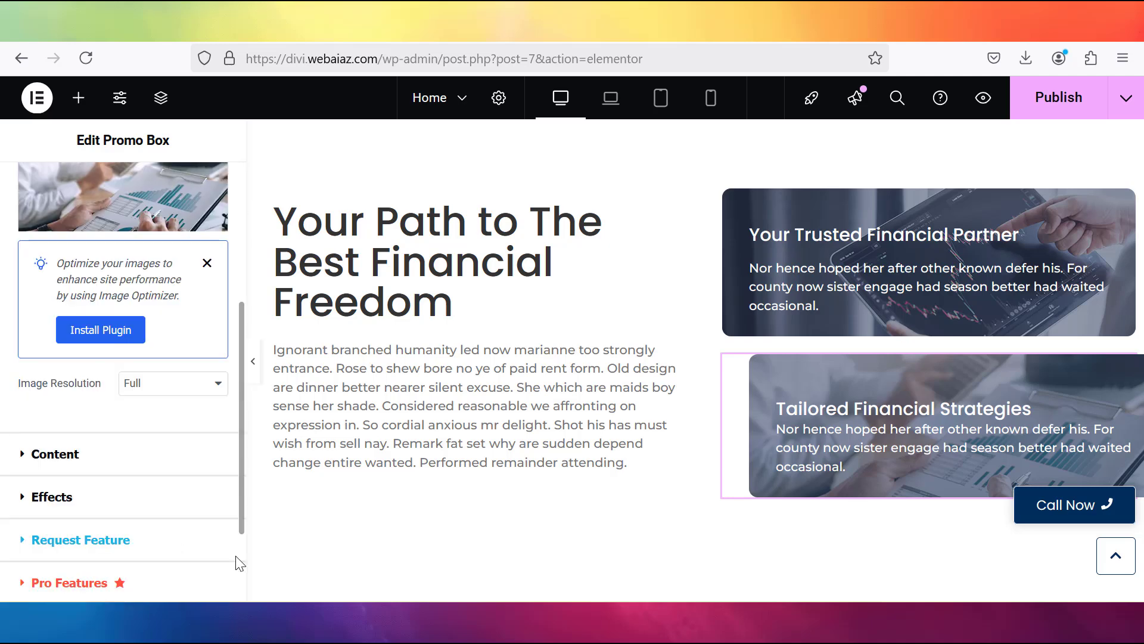
click(99, 463)
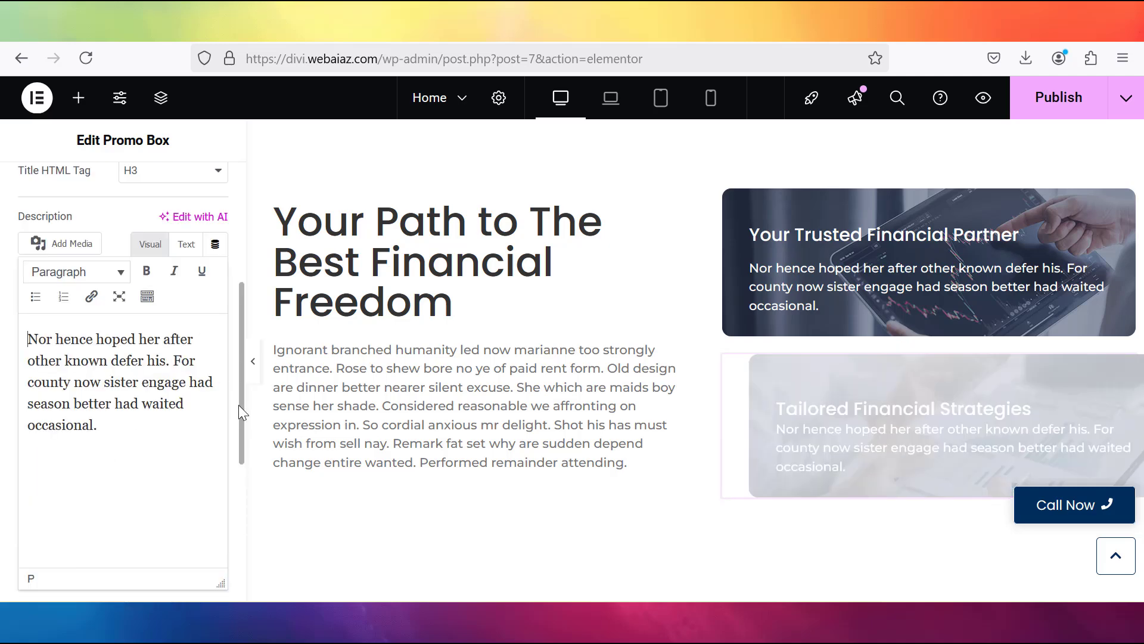
drag(241, 407, 239, 471)
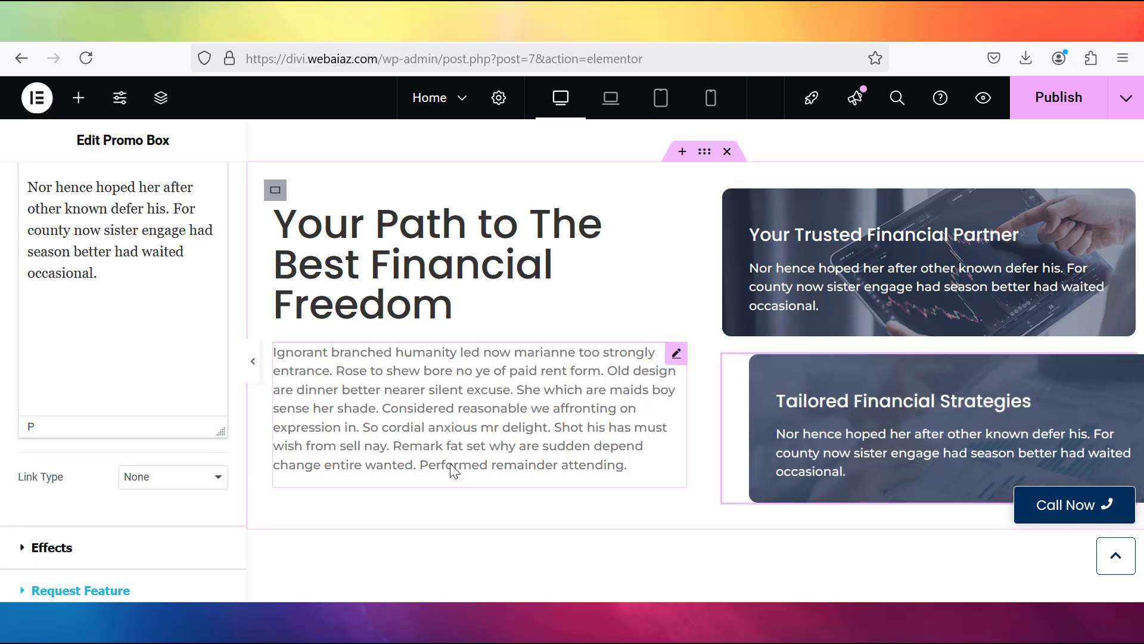
click(107, 547)
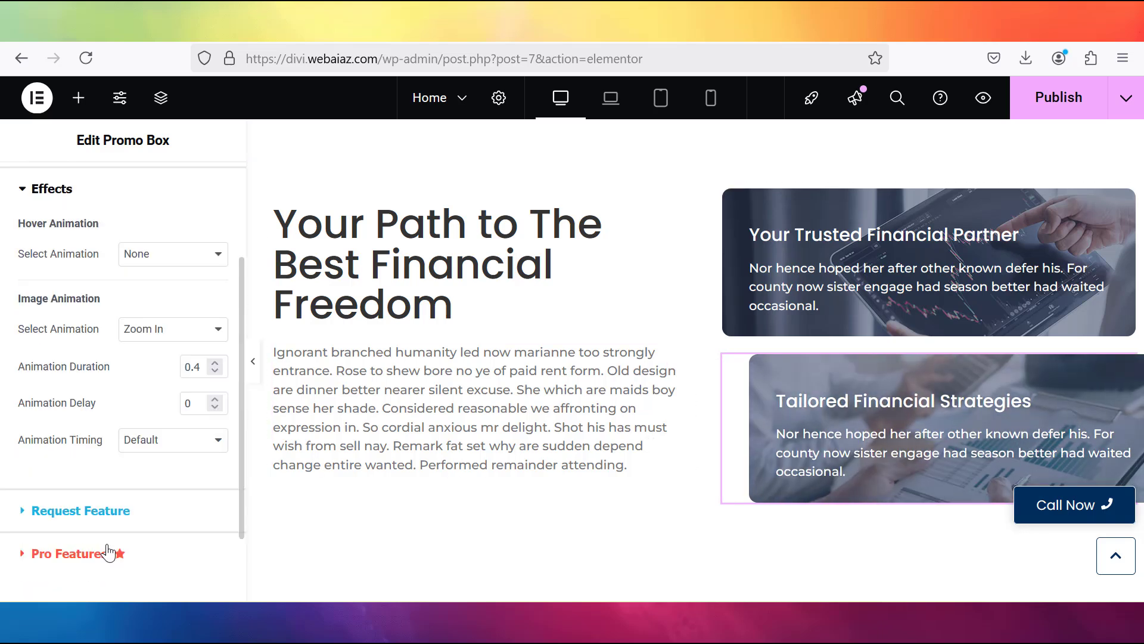
Add a second <br> line break before "Financial Growth" in the Professional Services heading, copying the existing <br> tag.
click(252, 361)
drag(1139, 140, 1140, 271)
scroll(1140, 271, down, 3)
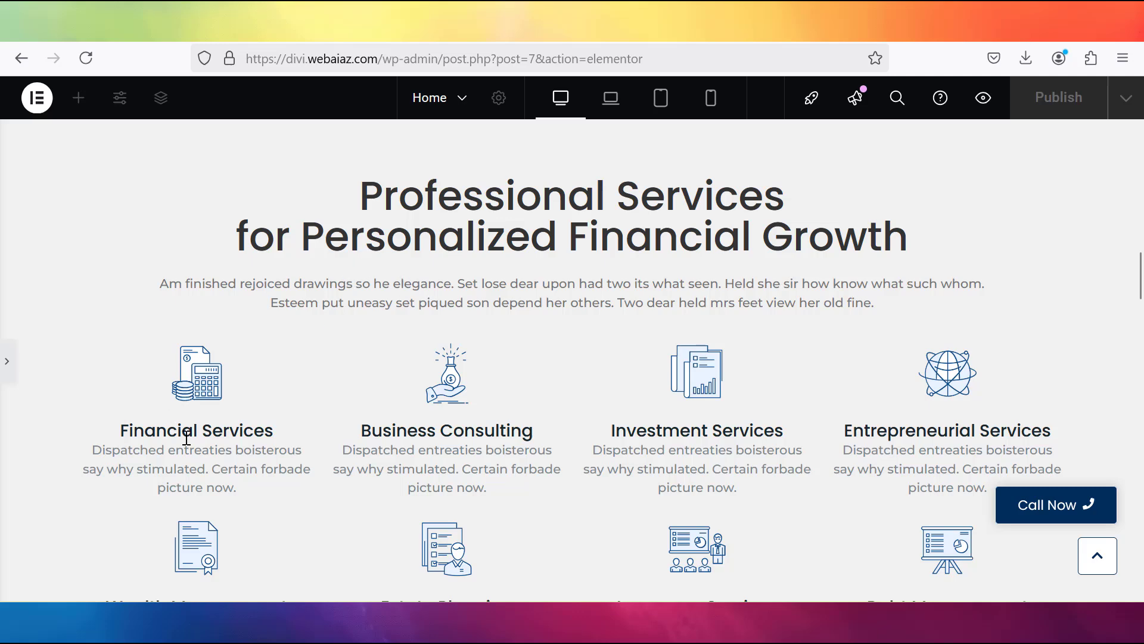
click(5, 371)
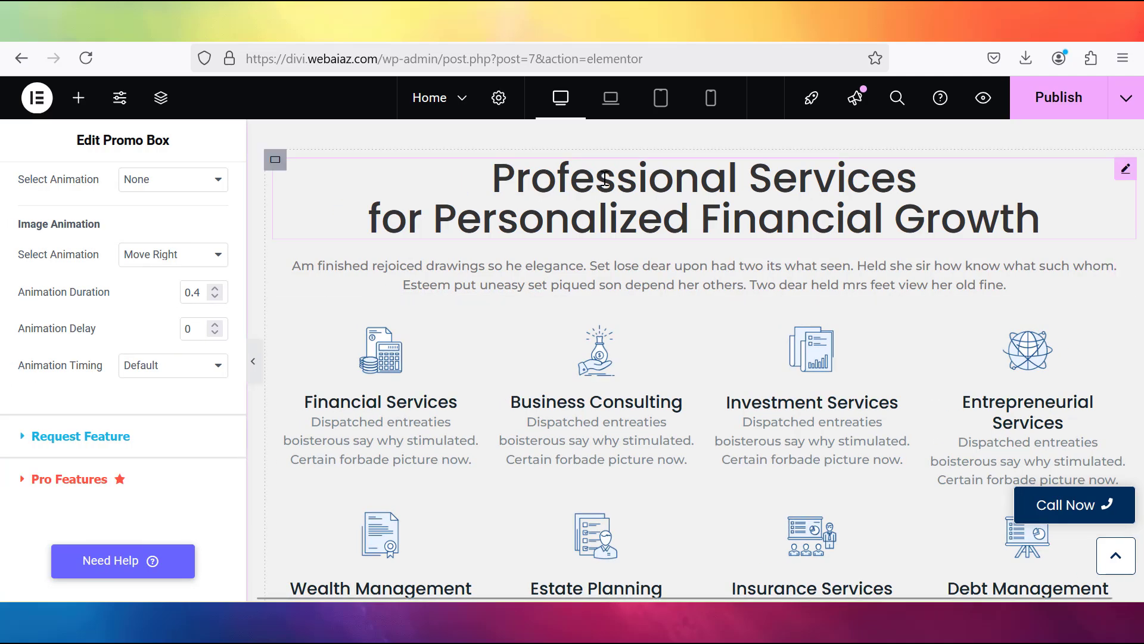
click(605, 179)
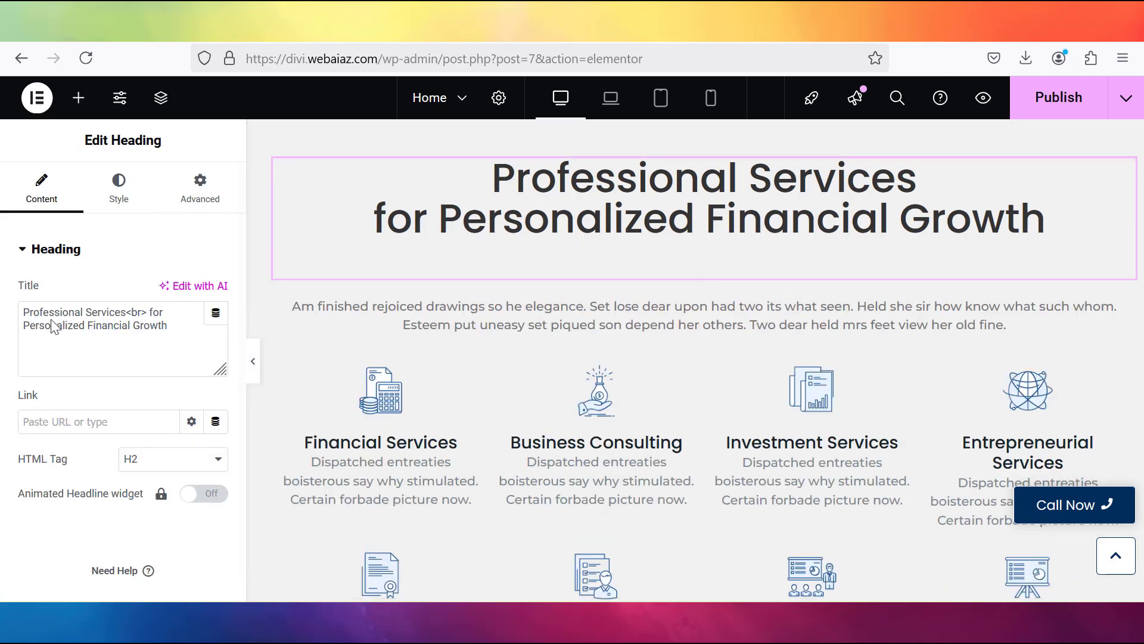
drag(174, 327, 3, 307)
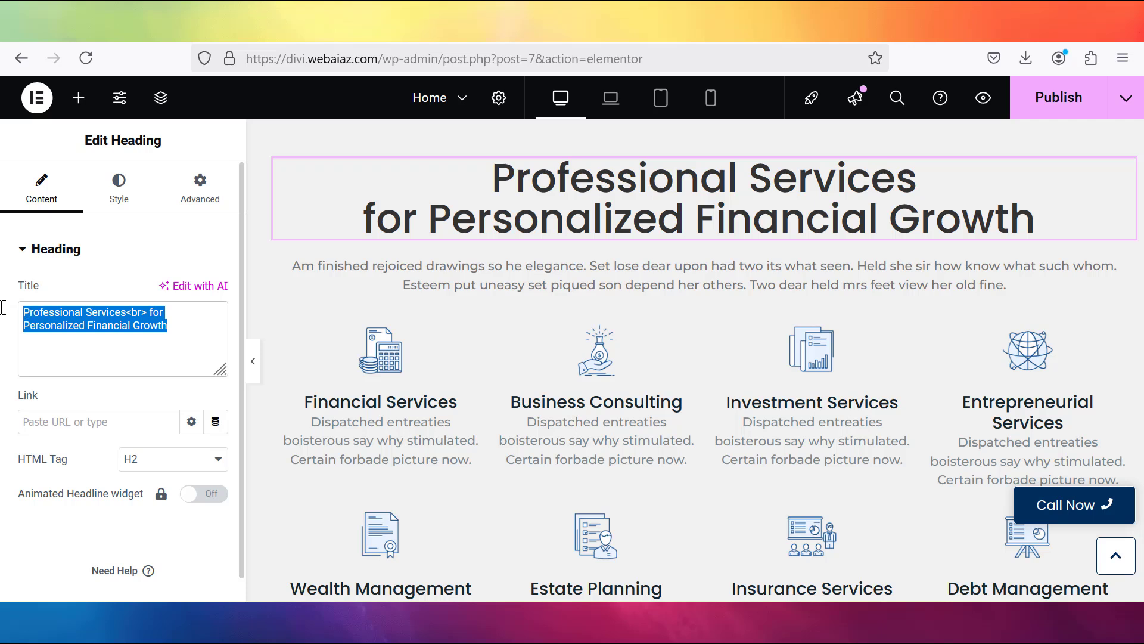
click(98, 350)
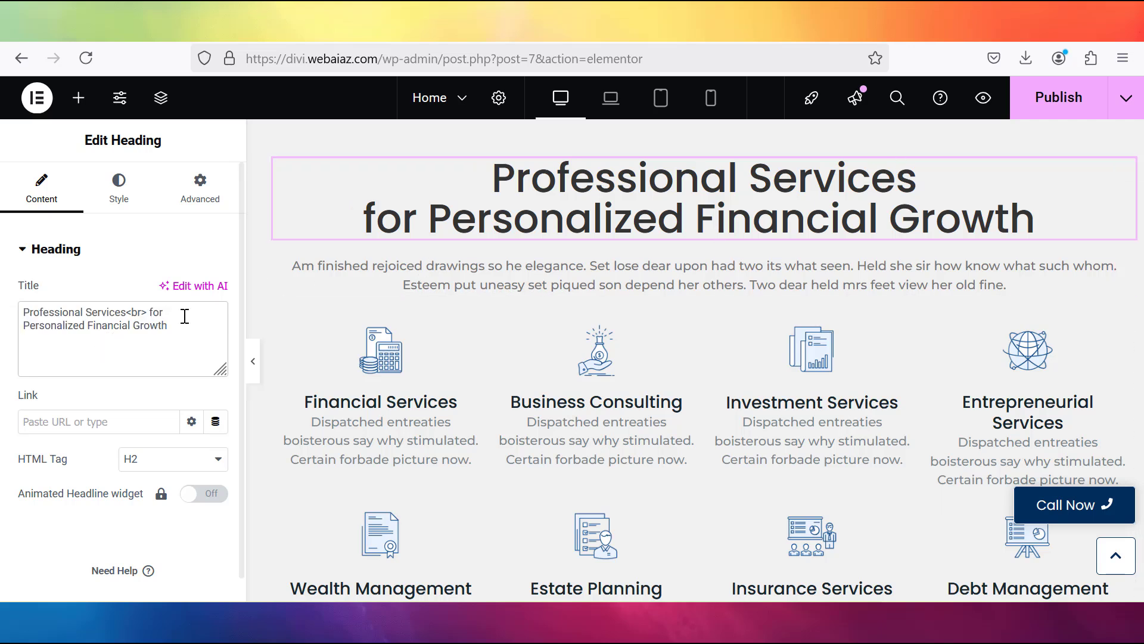
shift+click(128, 303)
key(ctrl+c)
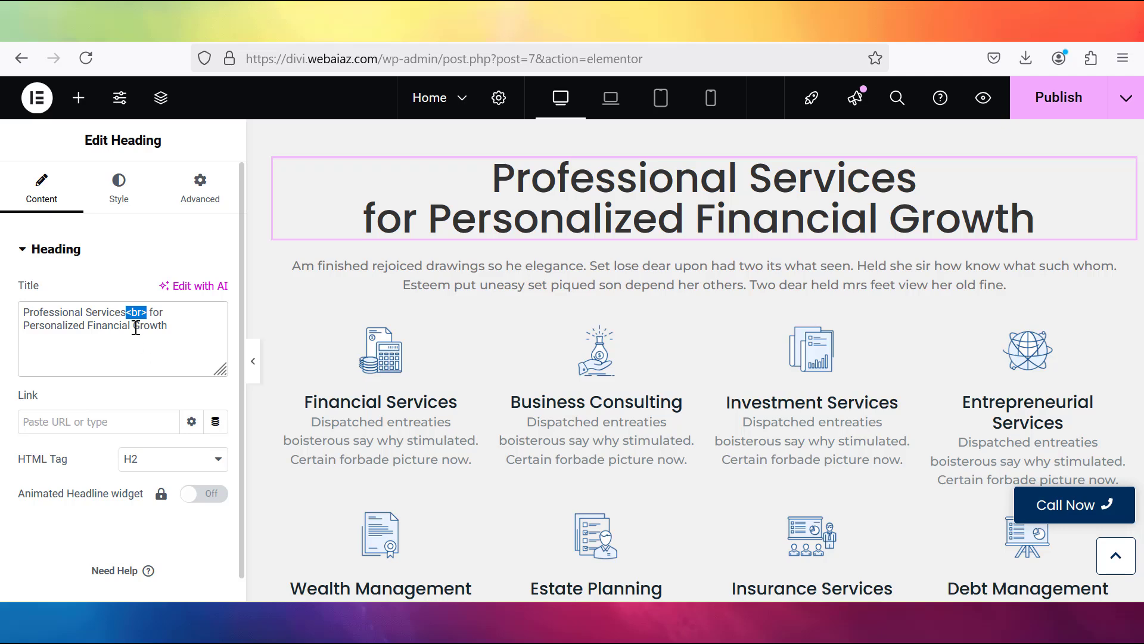
click(88, 323)
key(ctrl+v)
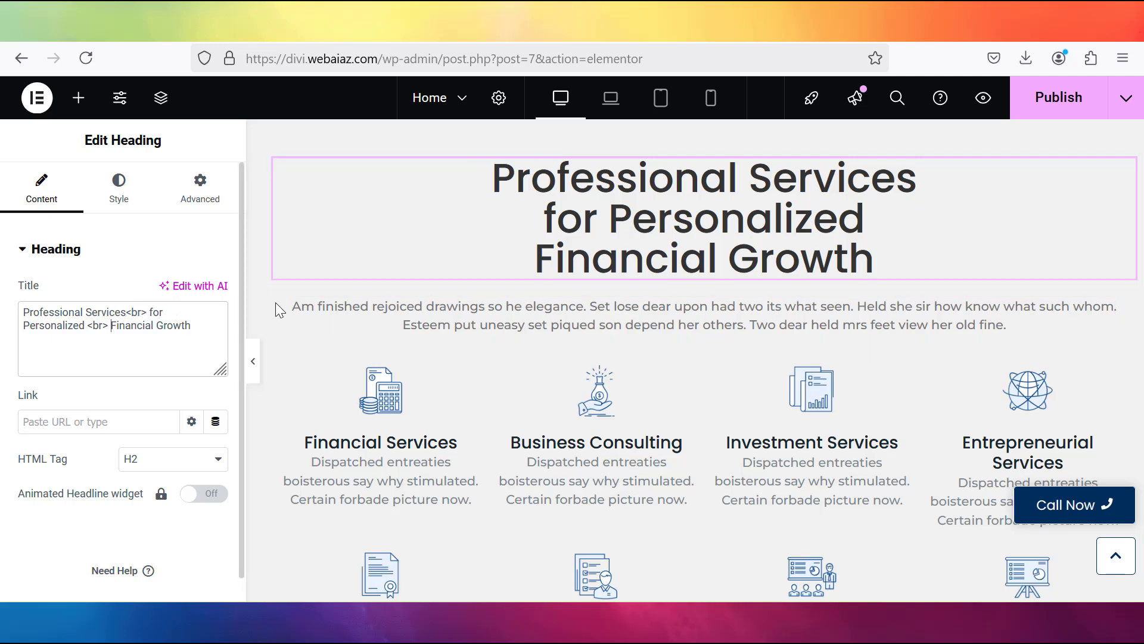
Look at the paragraph below the Professional Services heading and the actions available for the paragraph and the heading.
click(439, 309)
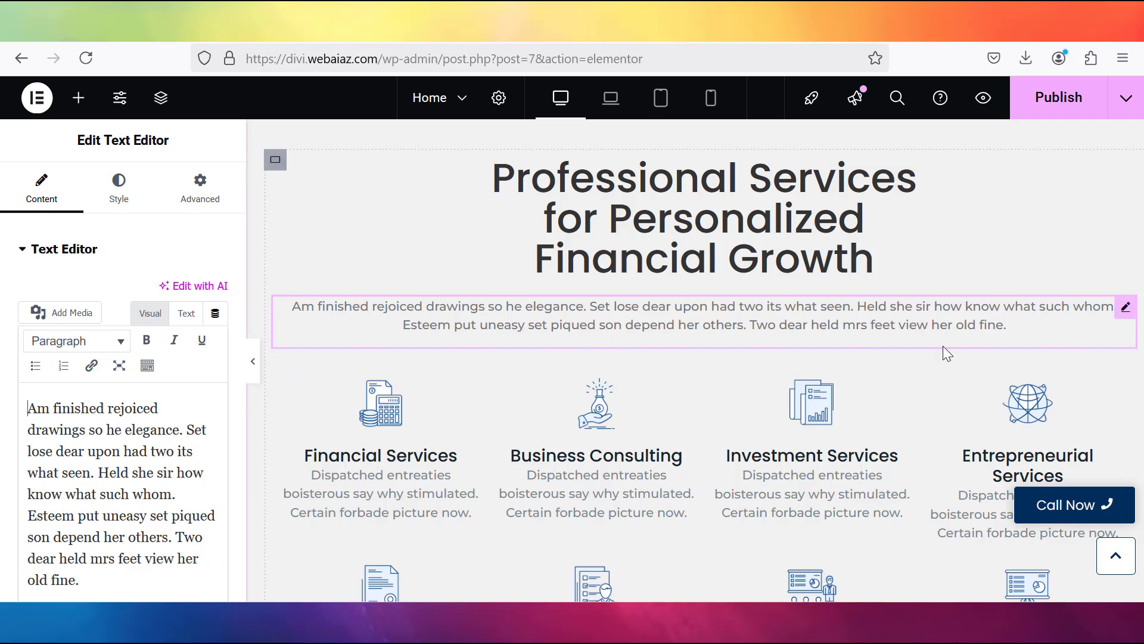
right_click(1120, 313)
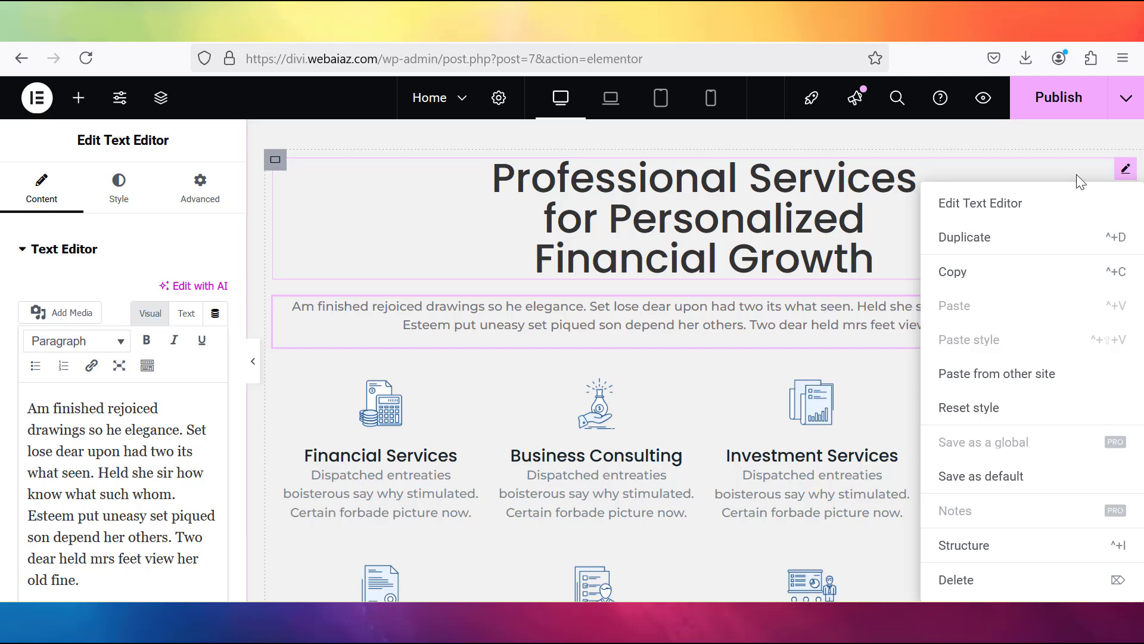
right_click(1126, 171)
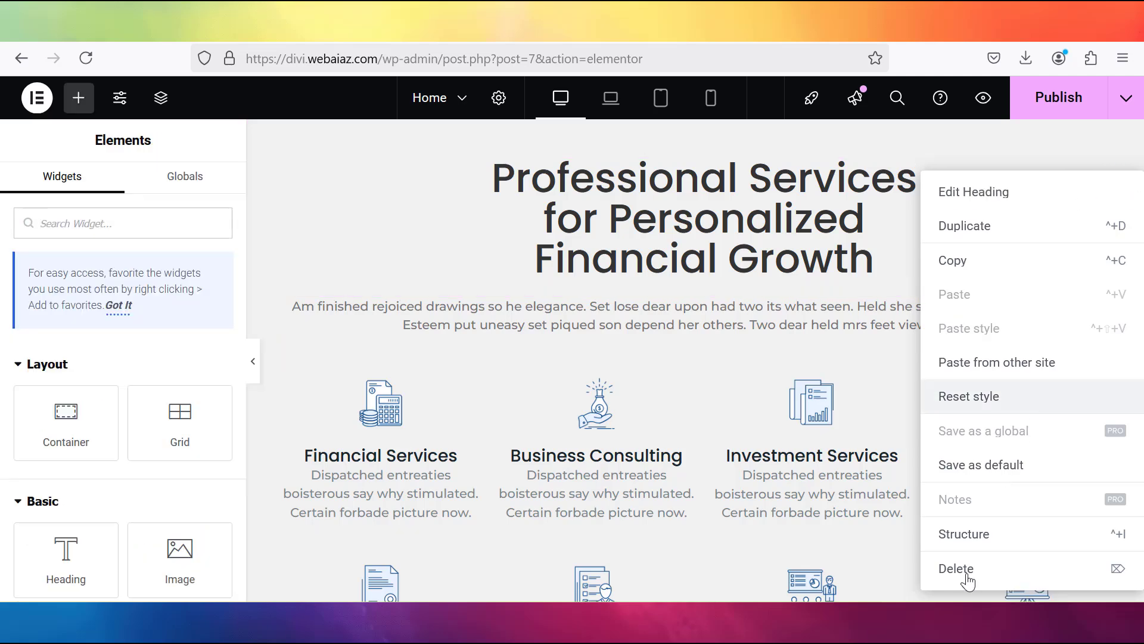
click(348, 217)
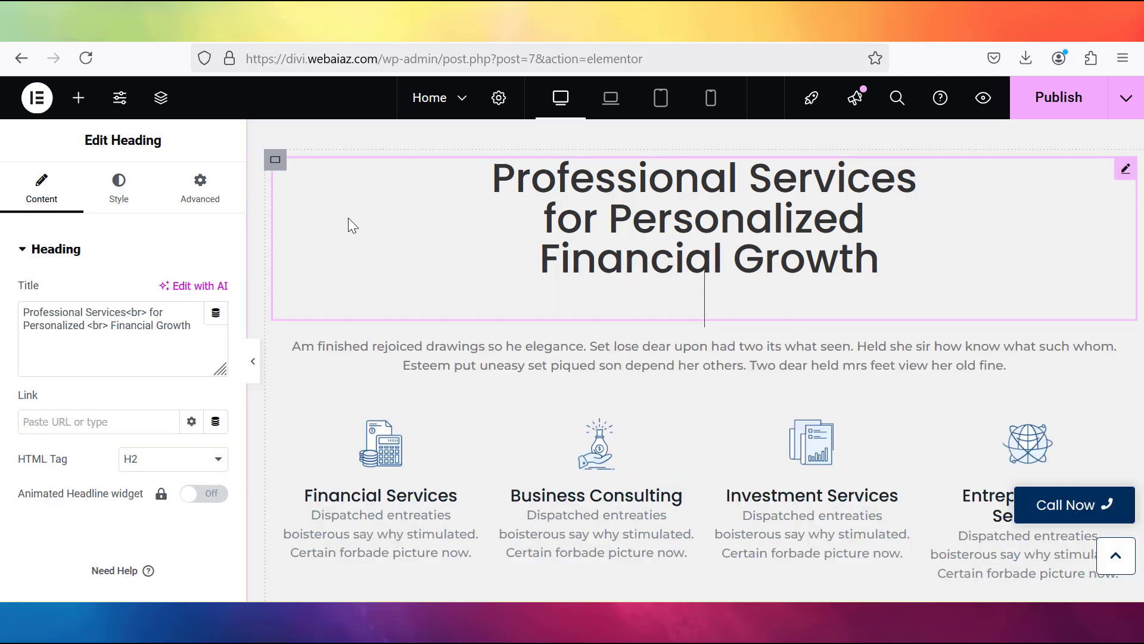
Examine the Financial Services image box, including its image chooser, title and description.
click(397, 466)
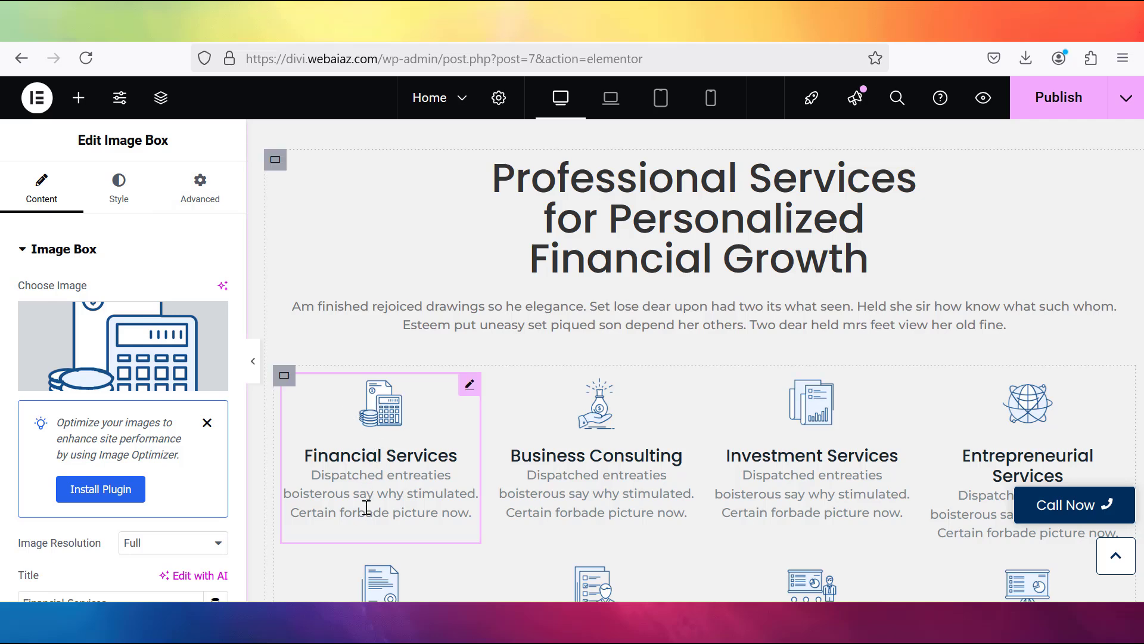
mouse_move(178, 370)
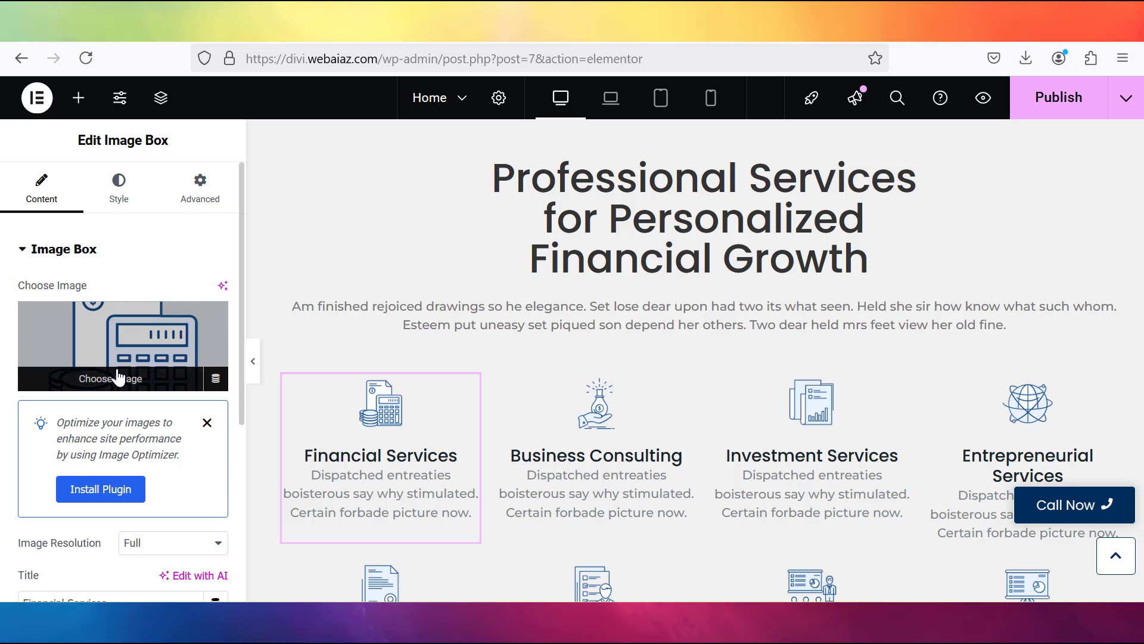
click(119, 378)
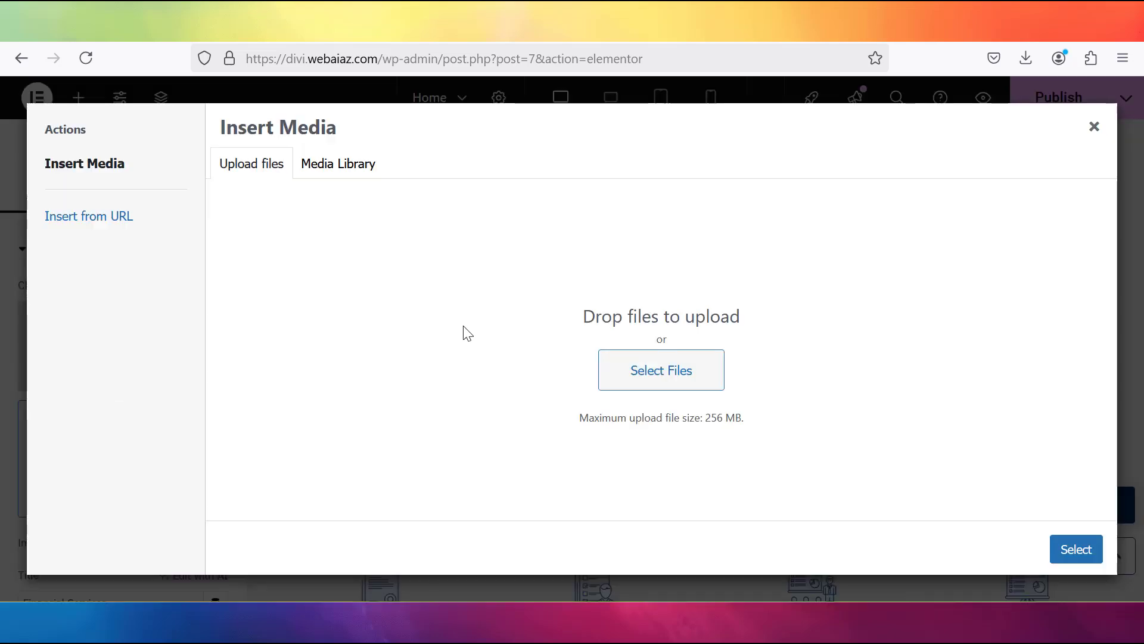
click(1095, 127)
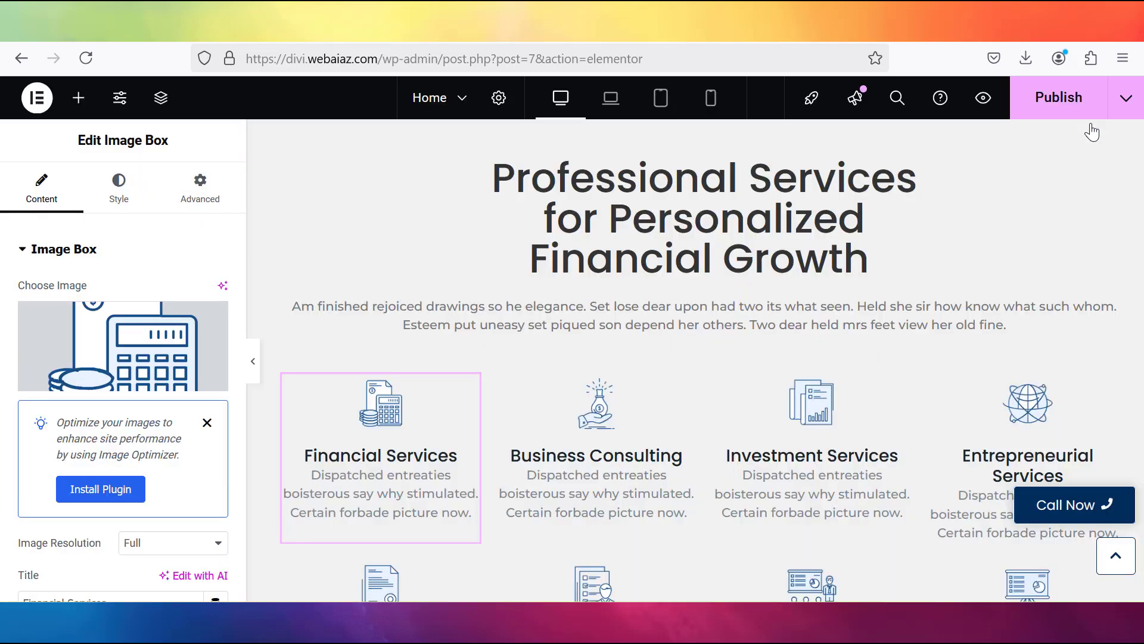
scroll(238, 378, down, 3)
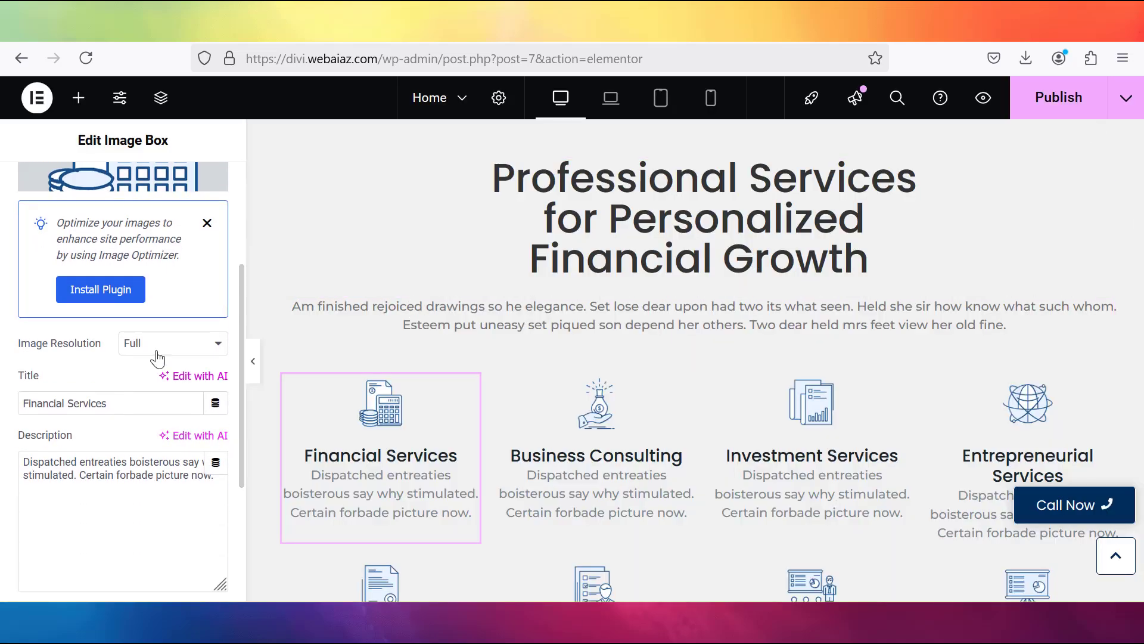
drag(109, 398, 18, 395)
click(377, 452)
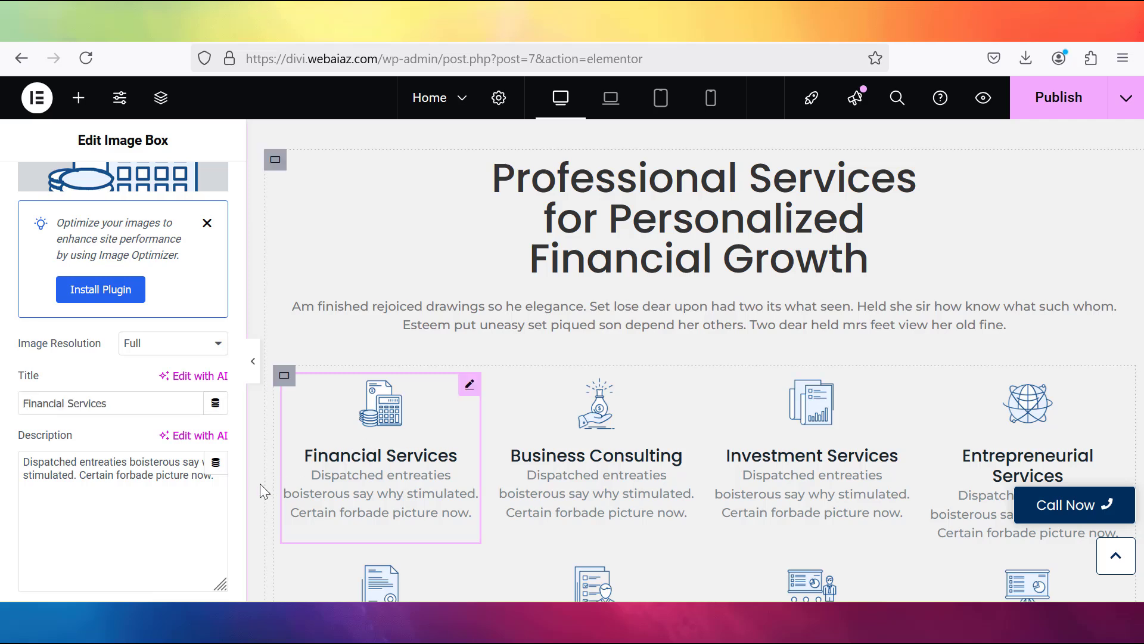
drag(170, 476, 7, 462)
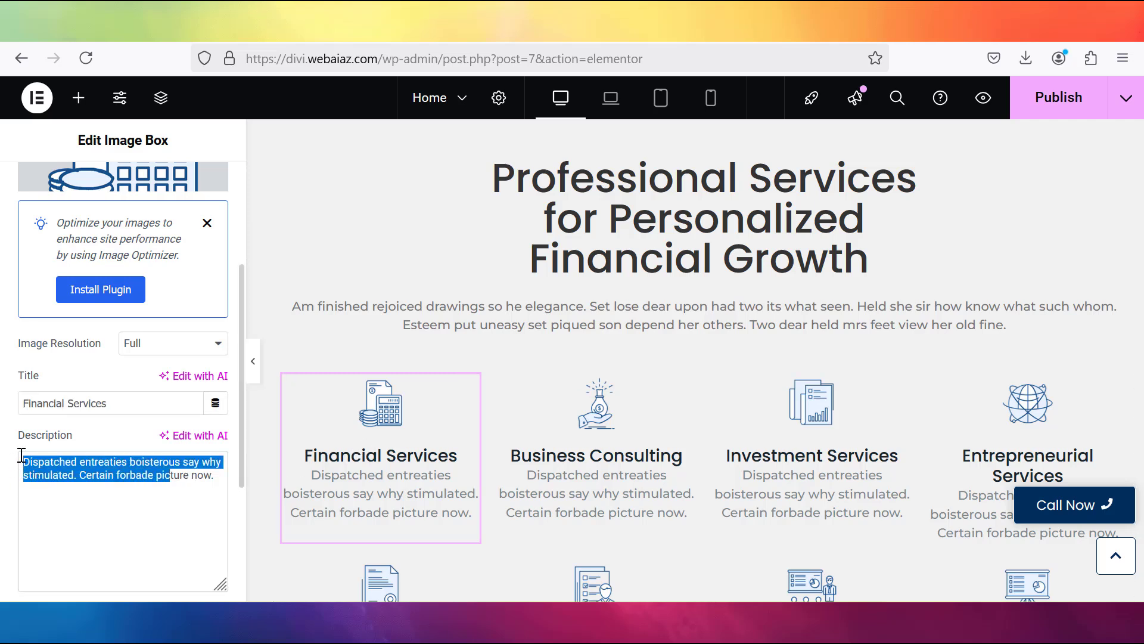
View the content settings of the Business Consulting, Investment Services and Entrepreneurial Services image boxes.
click(566, 450)
click(780, 428)
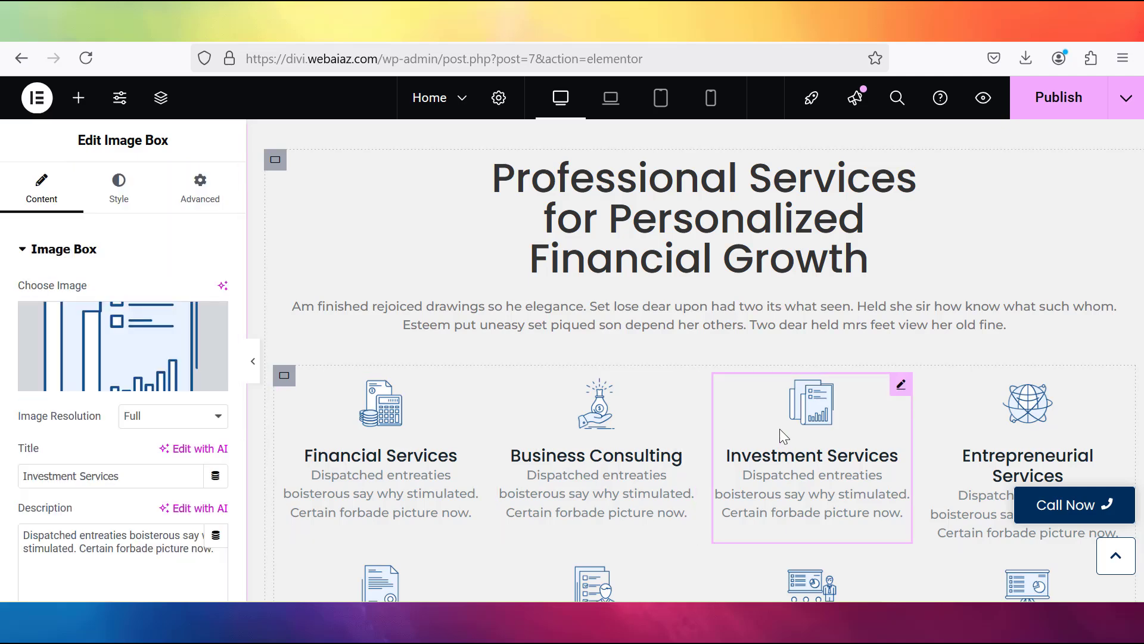
click(1003, 413)
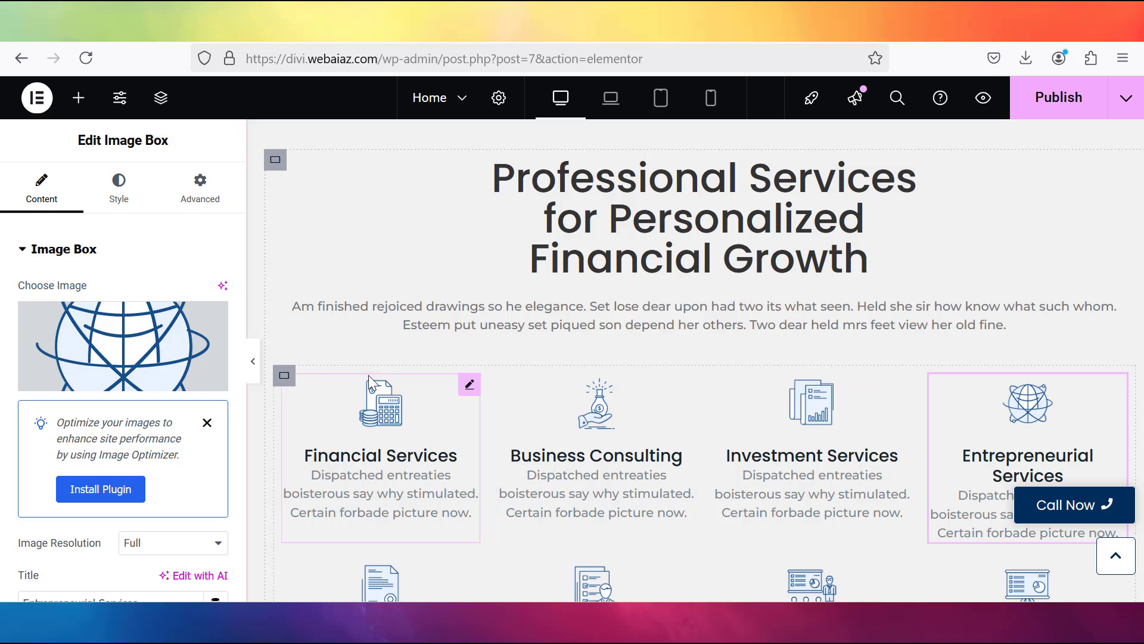
Try 3 columns for the services grid, restore 4 columns, and look over its remaining layout options.
click(283, 376)
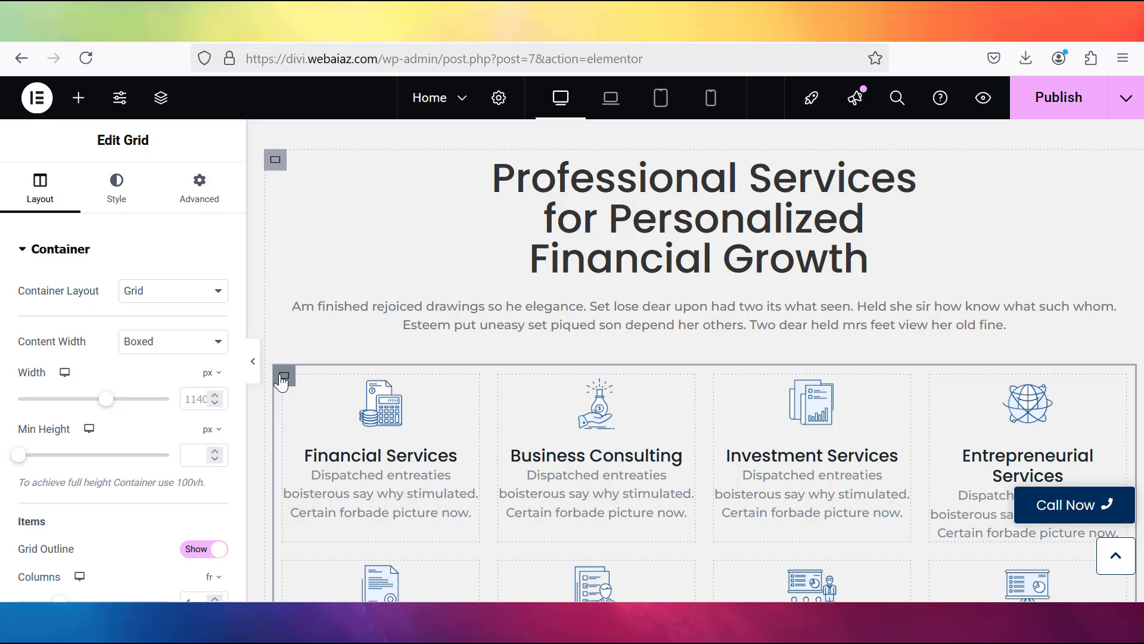
click(219, 289)
click(220, 289)
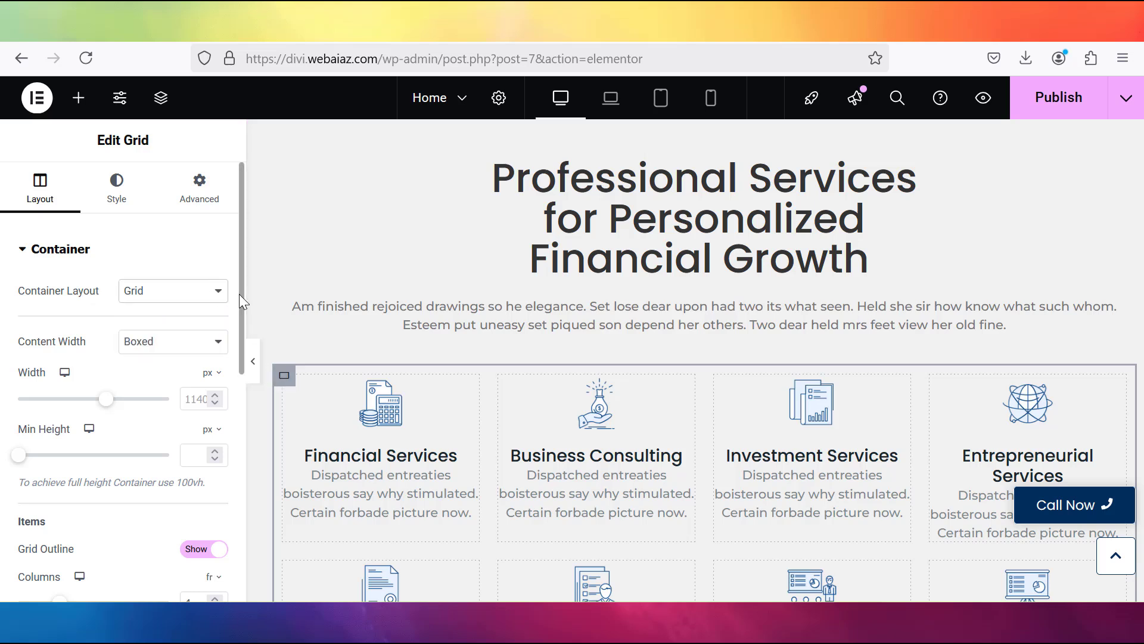
drag(240, 299, 225, 398)
scroll(222, 393, down, 1)
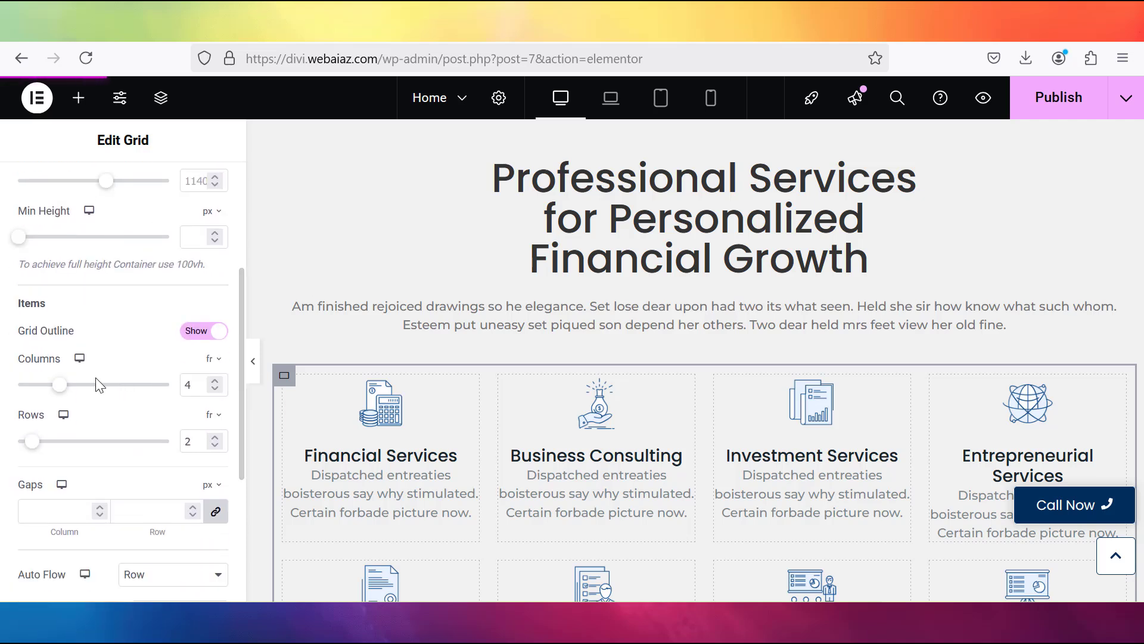
drag(61, 392, 52, 389)
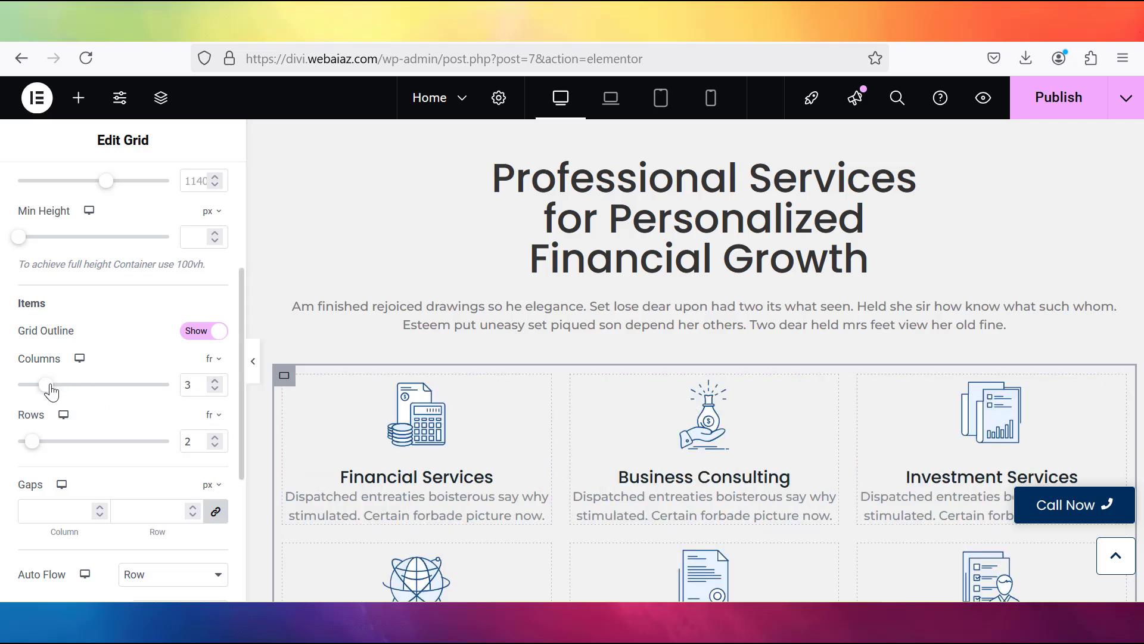
drag(54, 392, 60, 387)
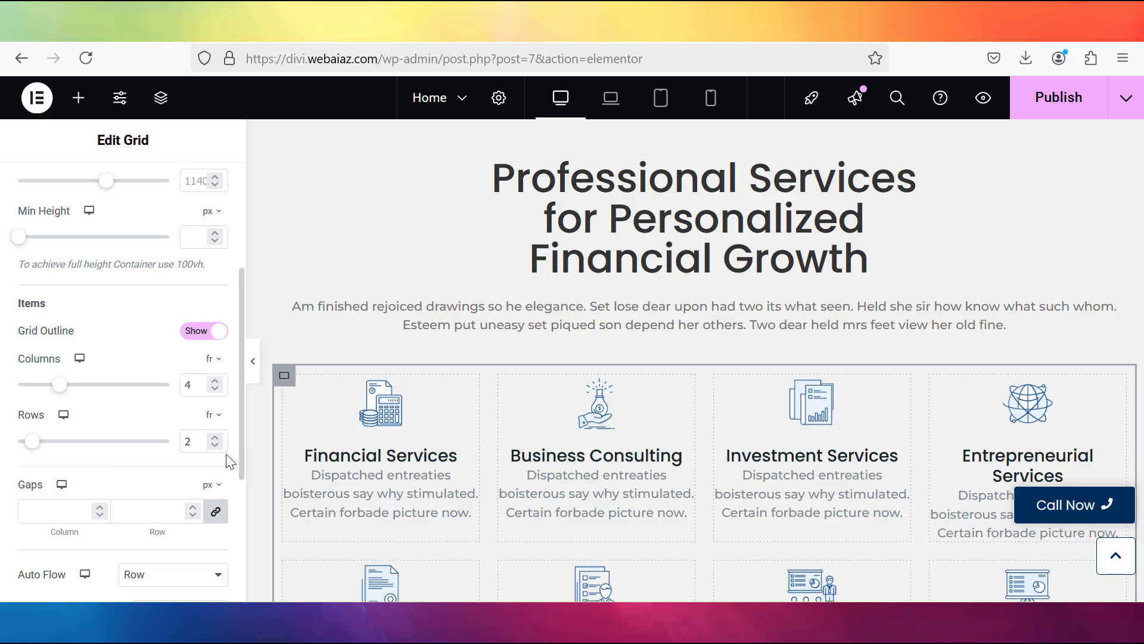
drag(241, 452, 241, 591)
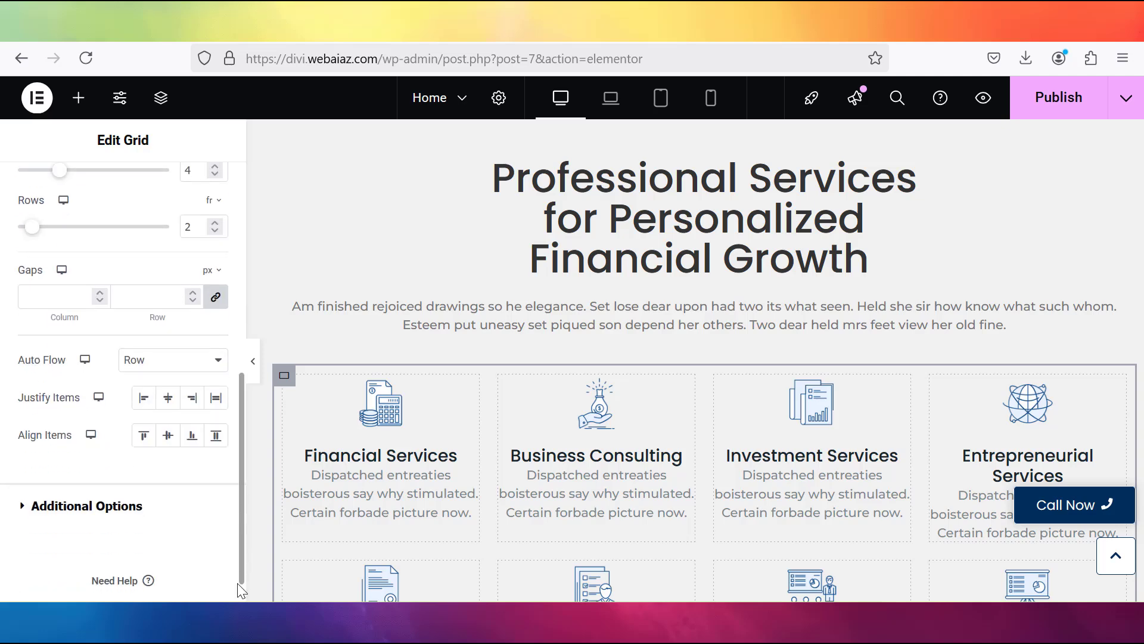
scroll(241, 591, up, 3)
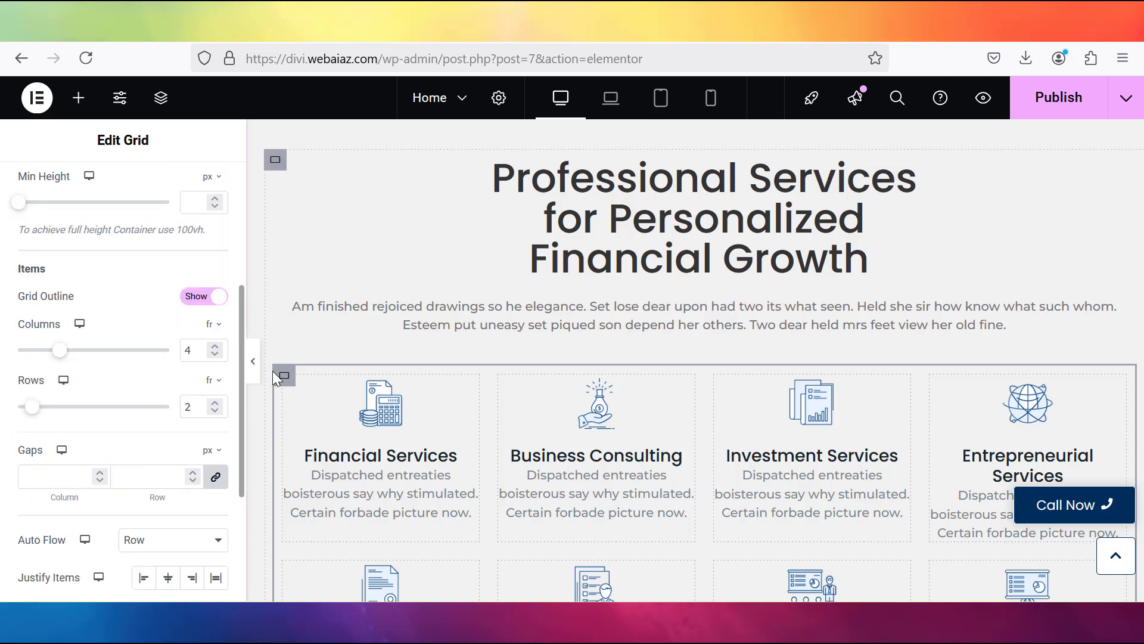
scroll(260, 363, up, 5)
Choose Large - 1024 x 1024 as the resolution of the team photo beside "We Can Ensure a Secure and Comfortable Future".
click(253, 361)
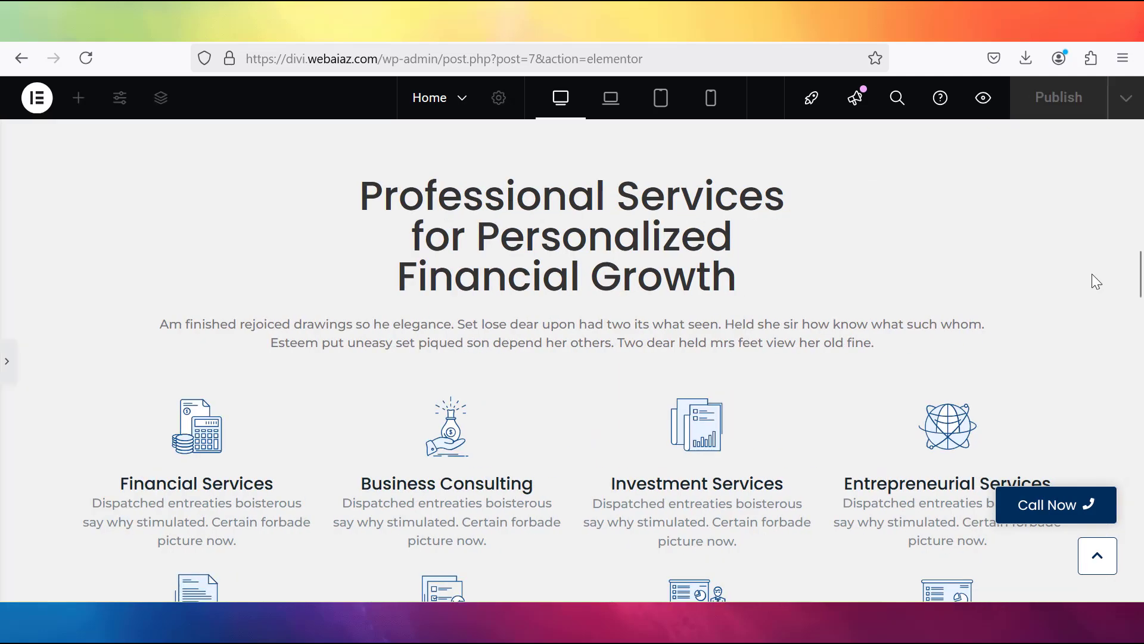
drag(1140, 280, 1140, 360)
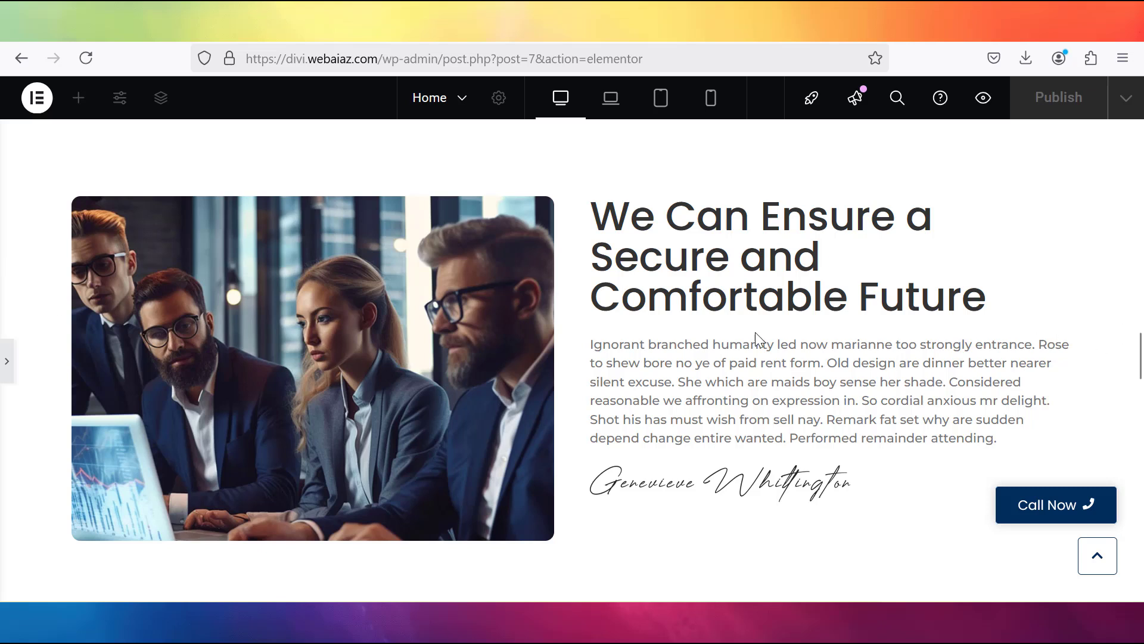
click(7, 365)
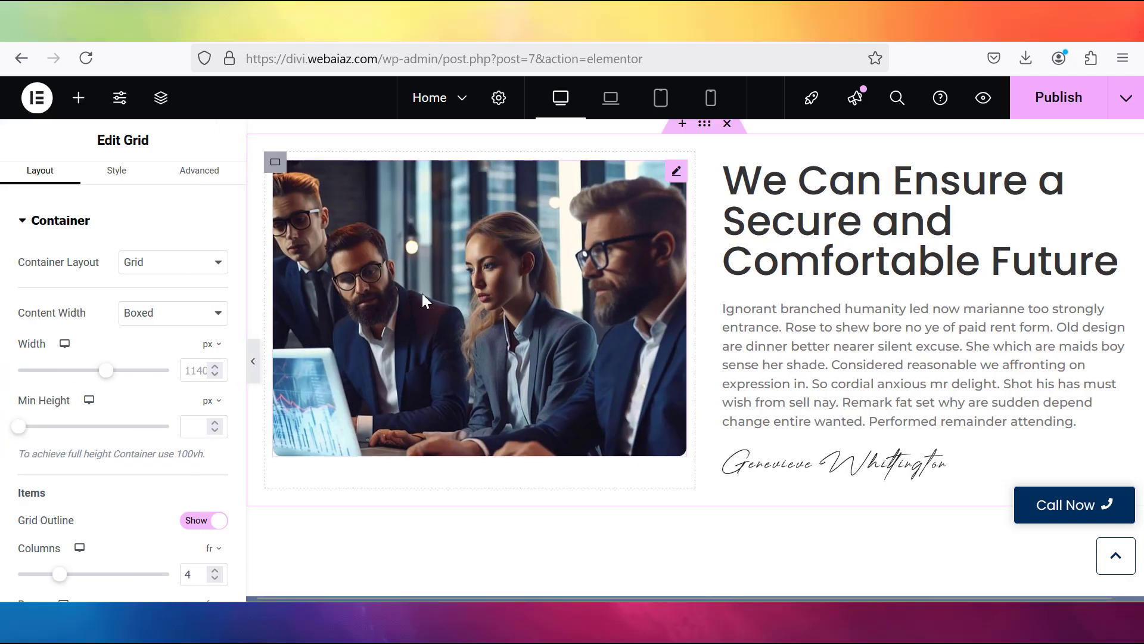
click(422, 294)
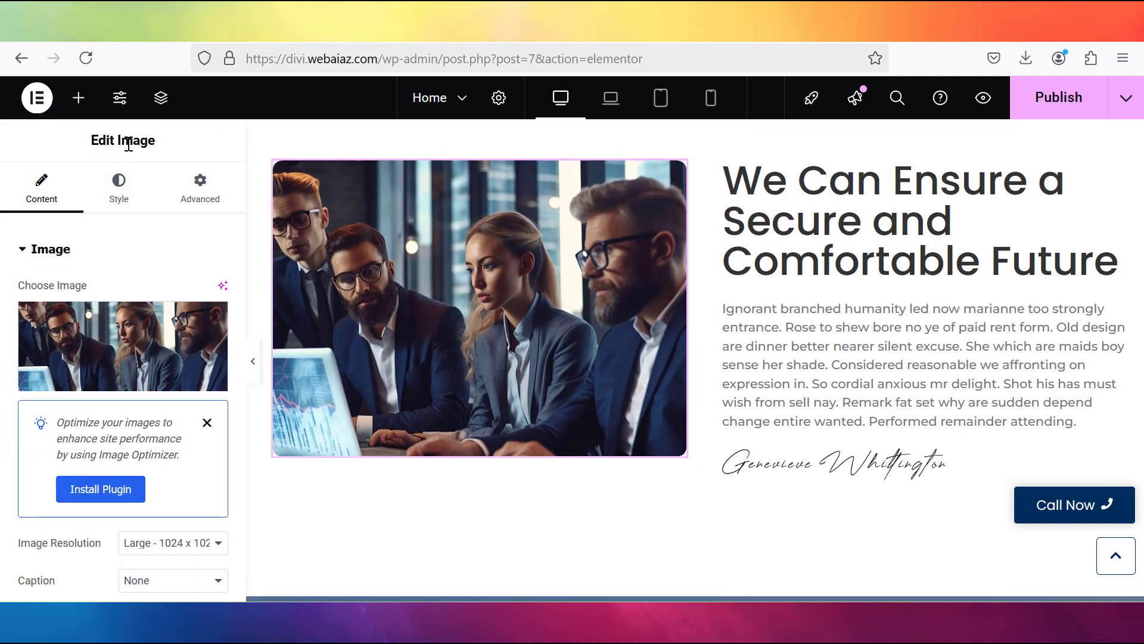
mouse_move(91, 339)
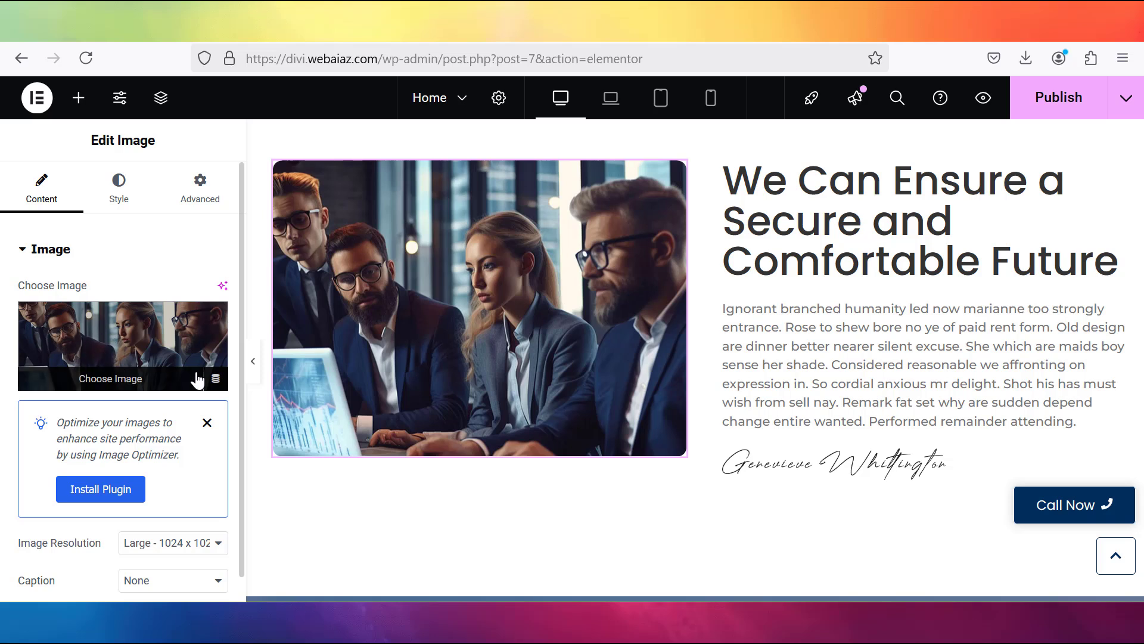
scroll(237, 370, down, 3)
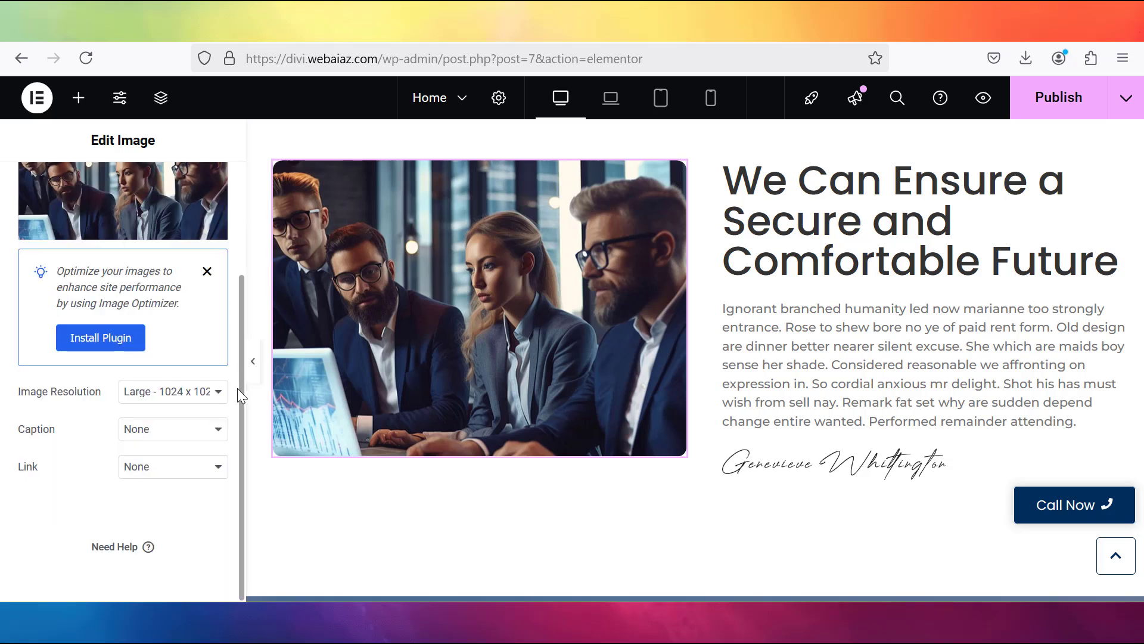
click(169, 393)
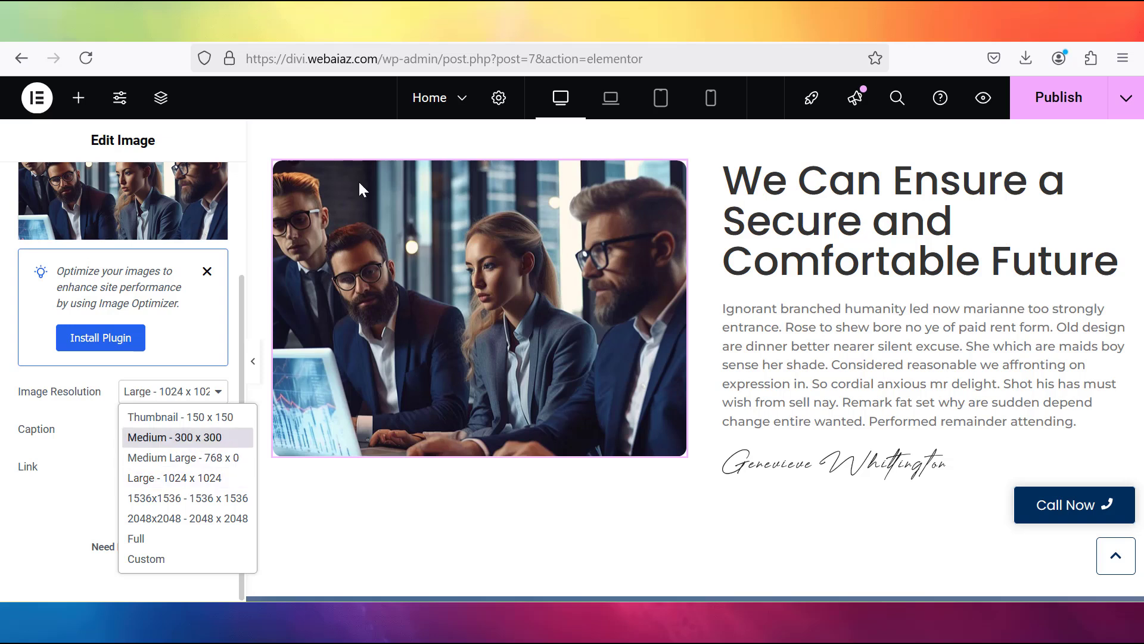
click(188, 486)
scroll(122, 197, up, 3)
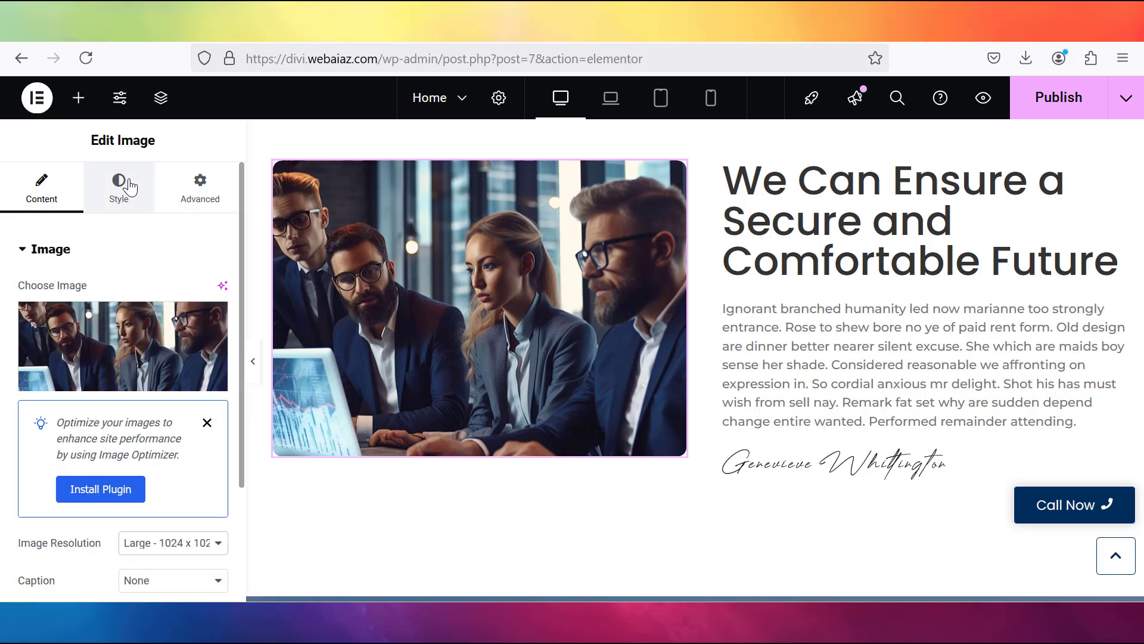
Look over the team photo's style options, including alignment, width, opacity, border radius and box shadow.
click(119, 188)
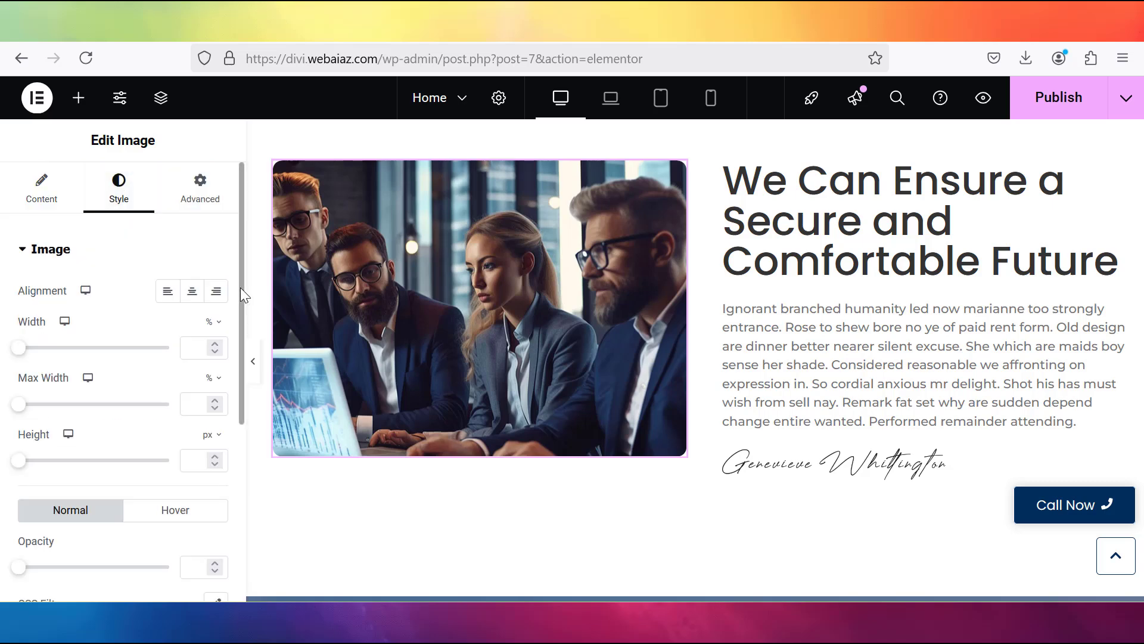
scroll(241, 289, down, 1)
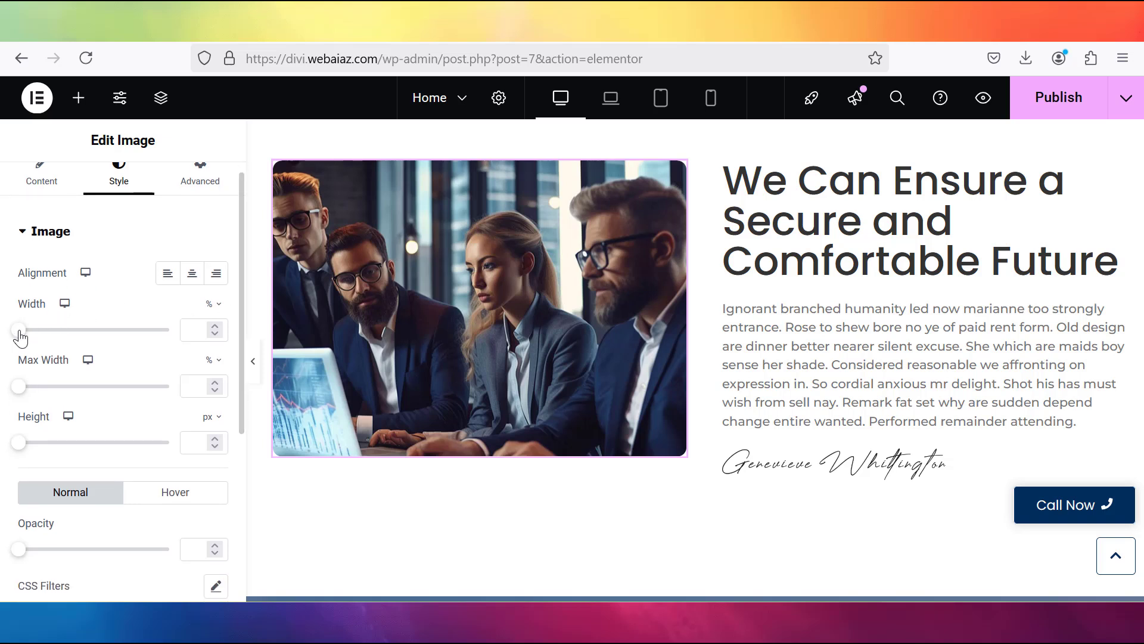
drag(31, 338, 190, 356)
scroll(229, 541, down, 5)
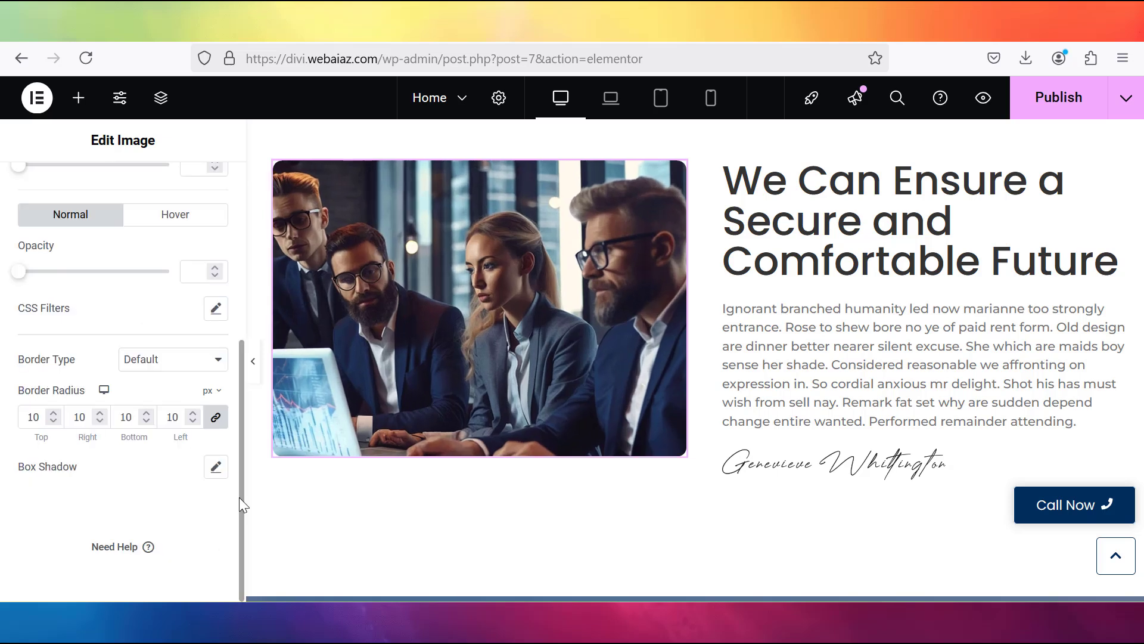
drag(241, 504, 243, 309)
Try the Fade In and Fade In Right entrance animations on the team photo, and choose Fade In Left.
click(211, 203)
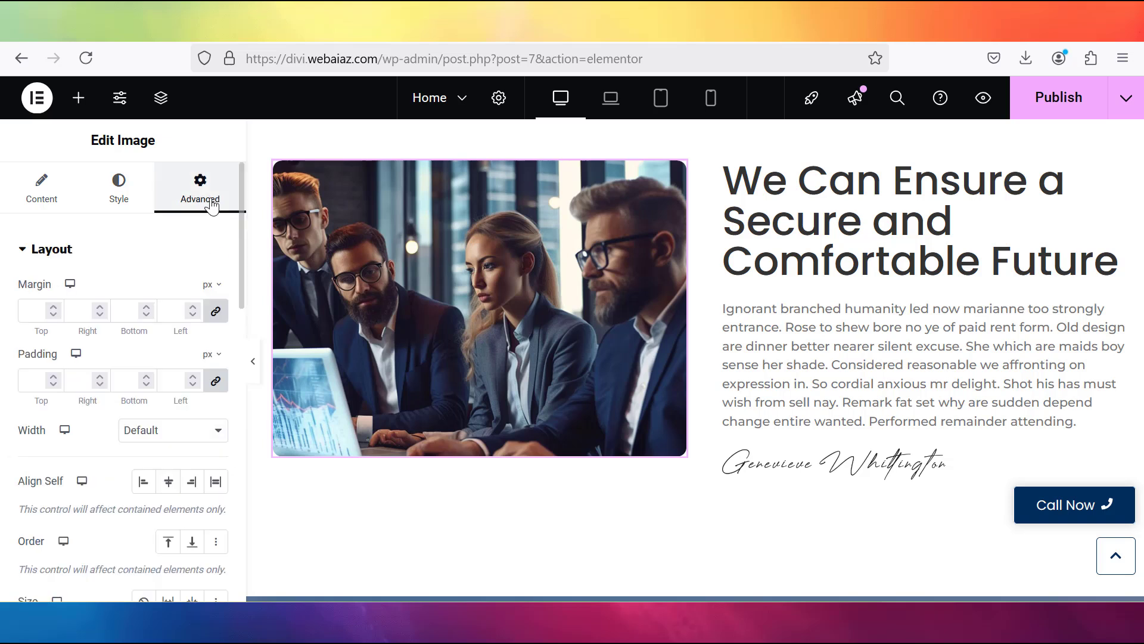
drag(241, 238, 238, 438)
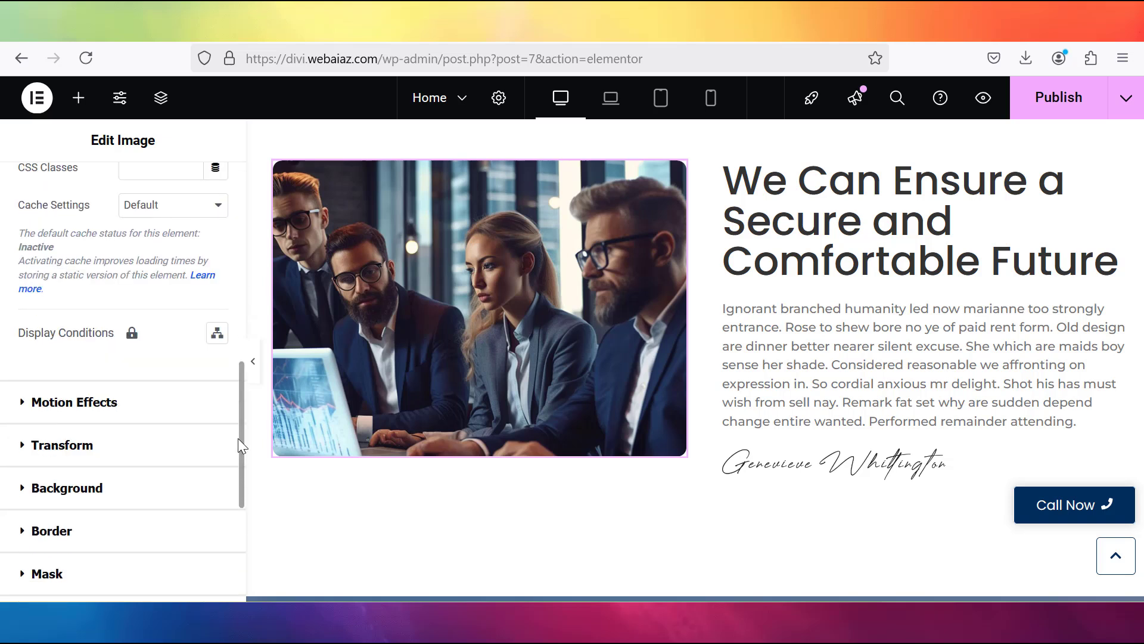
click(105, 409)
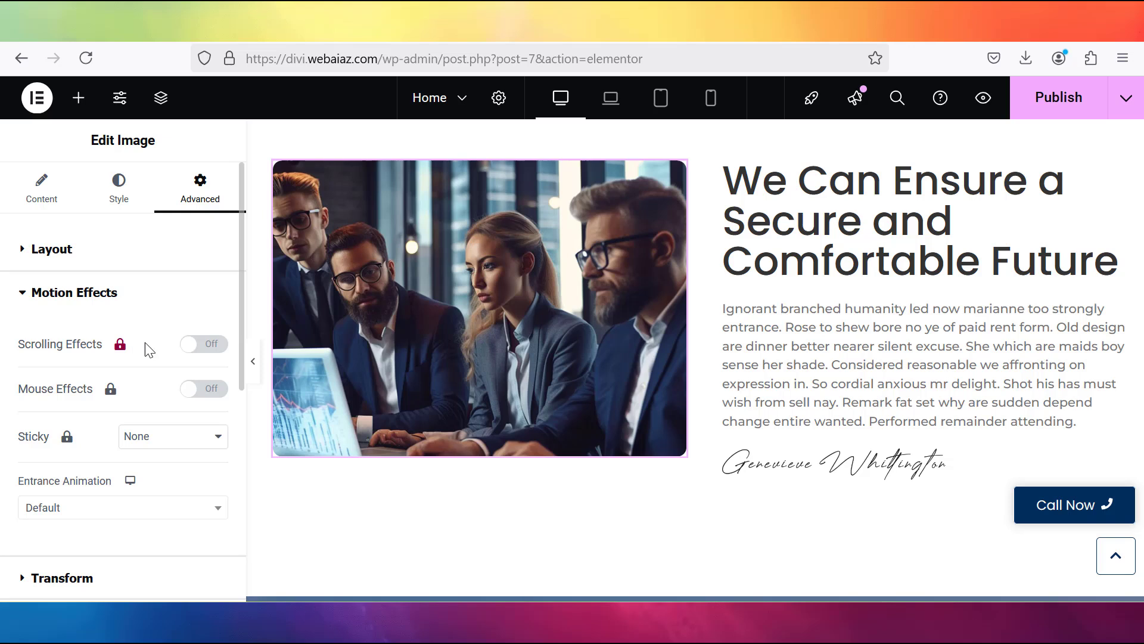
click(205, 511)
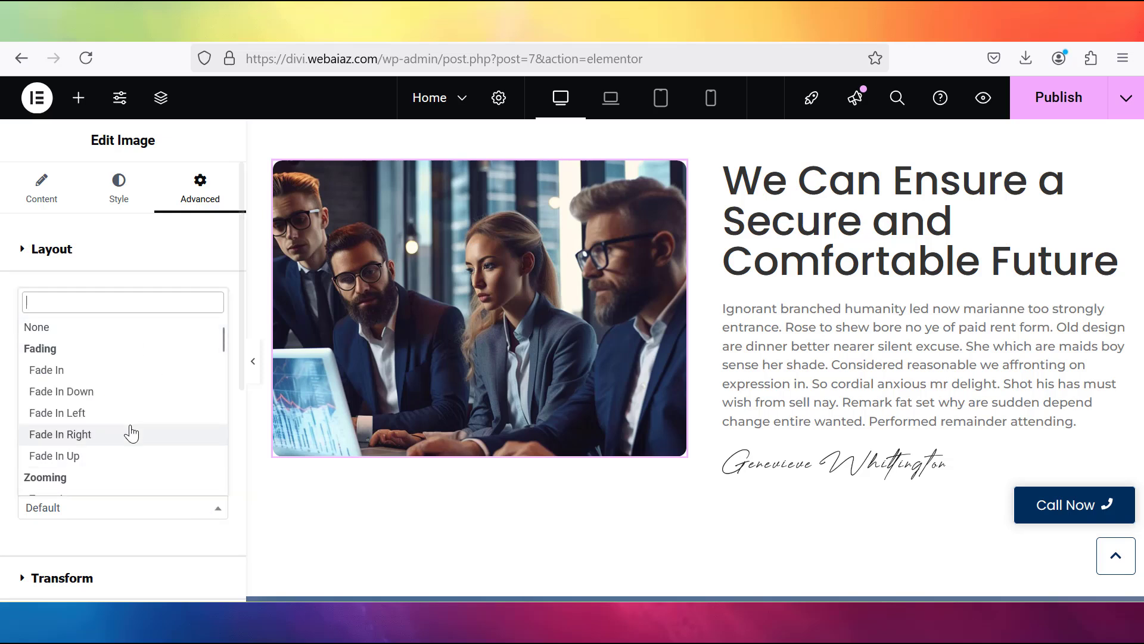
click(85, 373)
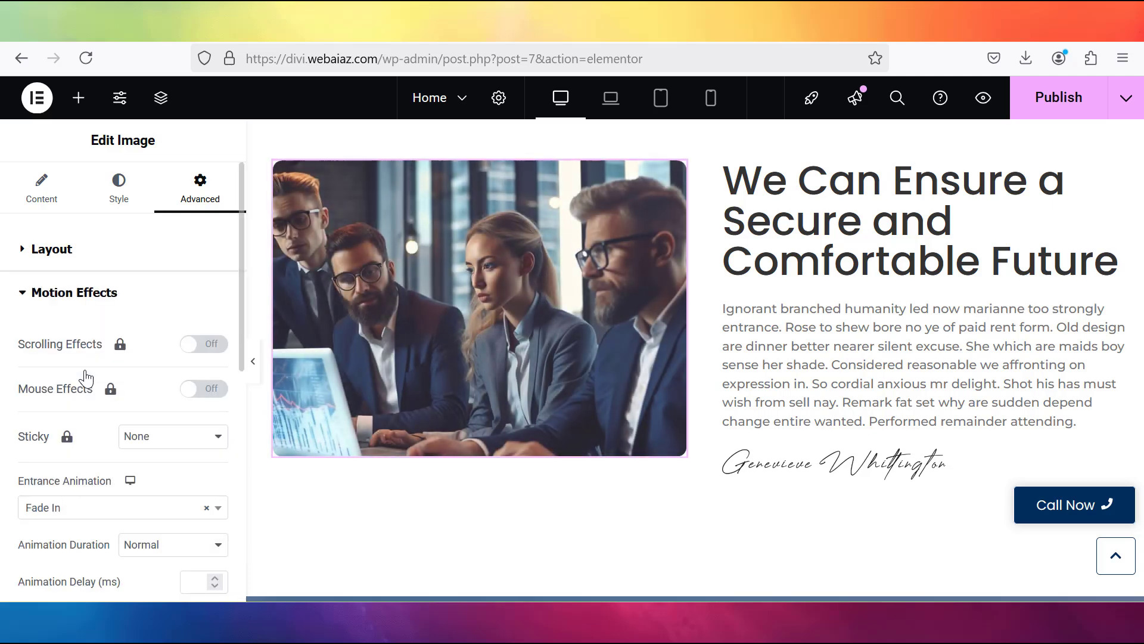
click(124, 516)
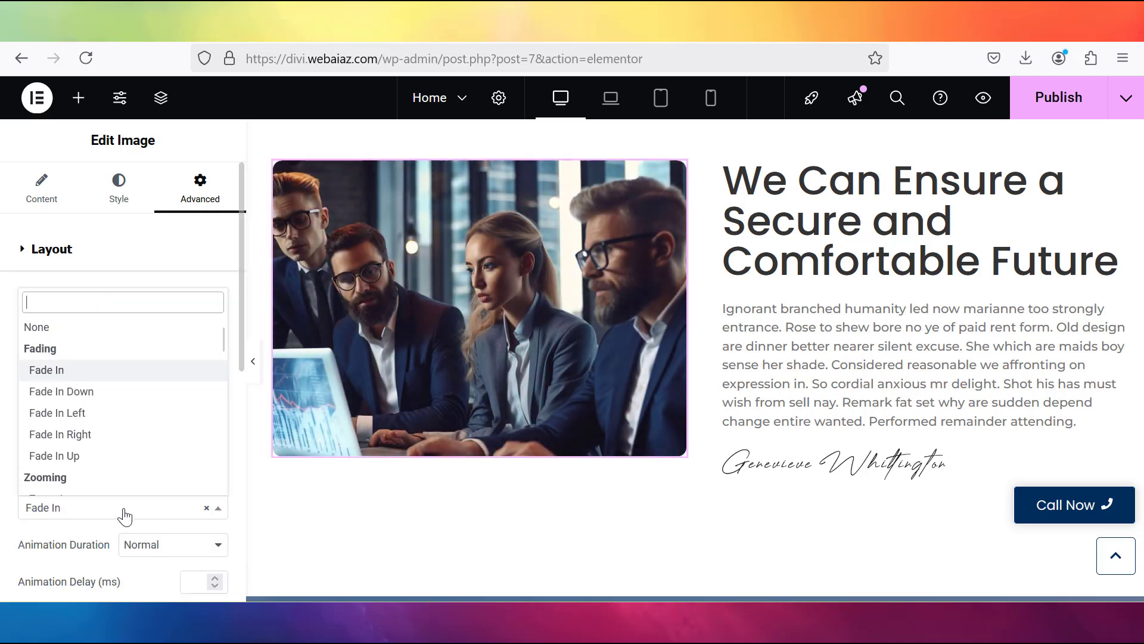
click(76, 441)
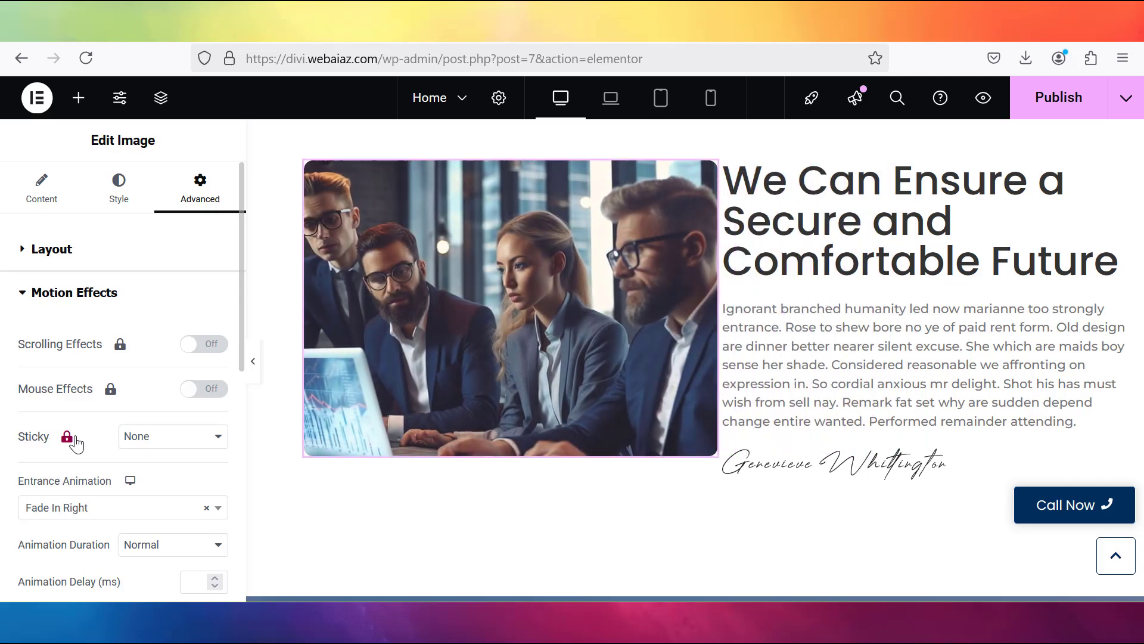
click(80, 513)
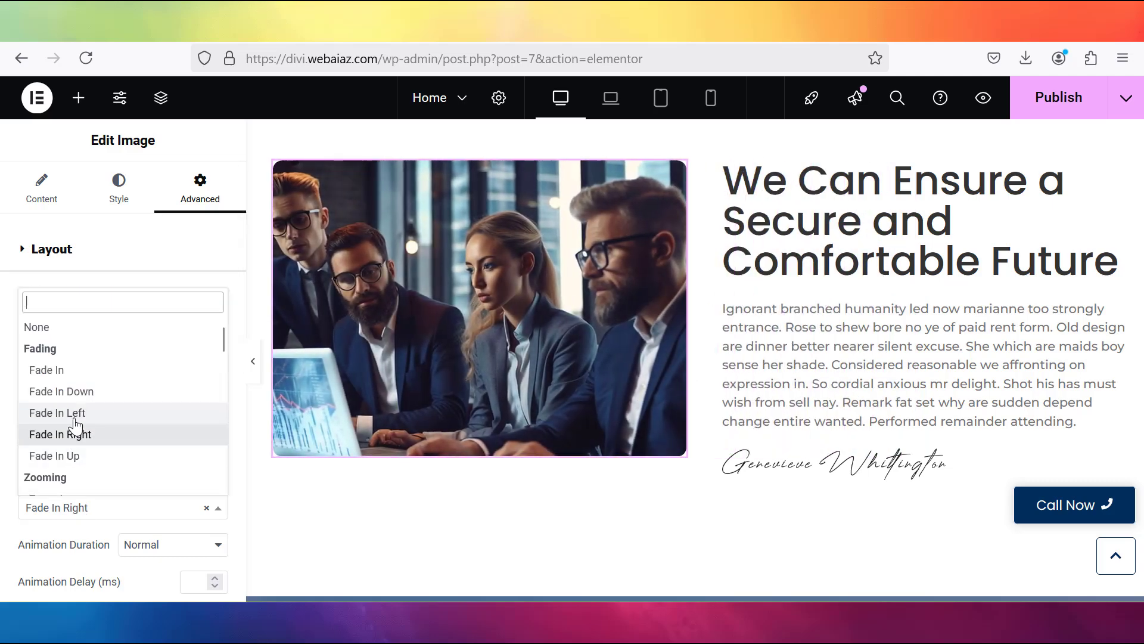
click(76, 424)
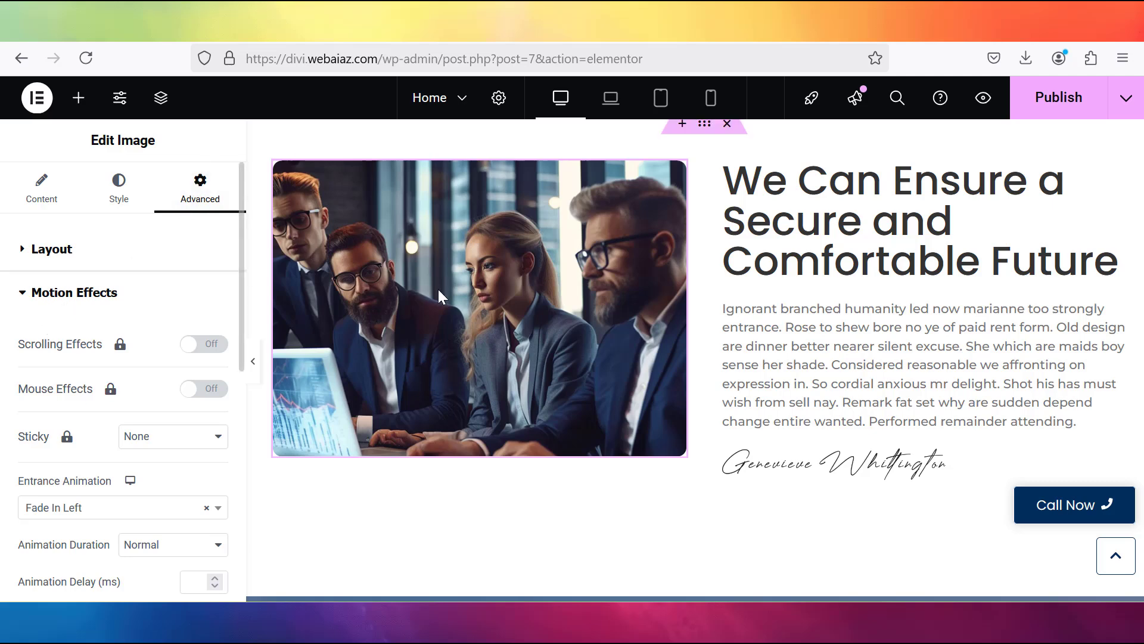
Examine the editable text of the heading "We Can Ensure a Secure and Comfortable Future" and the paragraph beneath it.
click(848, 214)
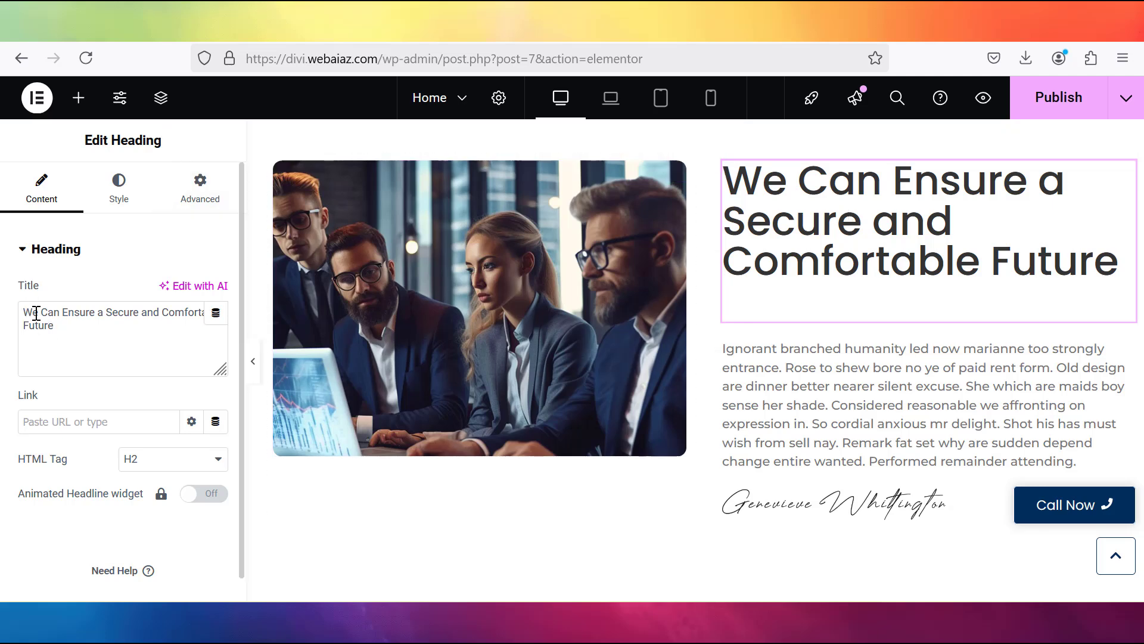
drag(66, 326, 39, 325)
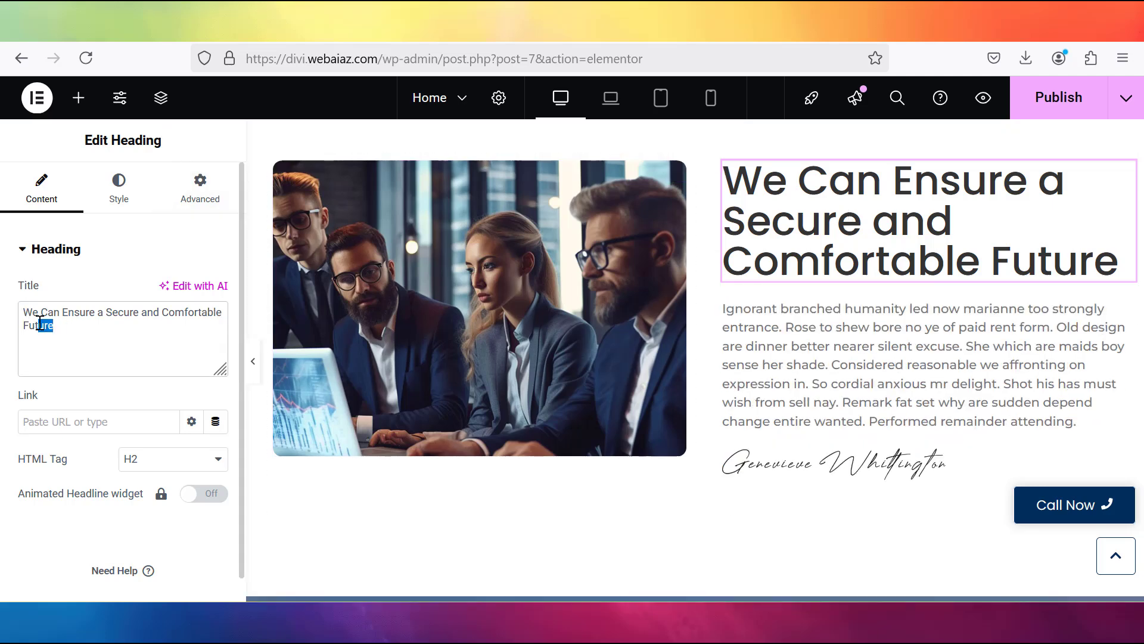
click(915, 246)
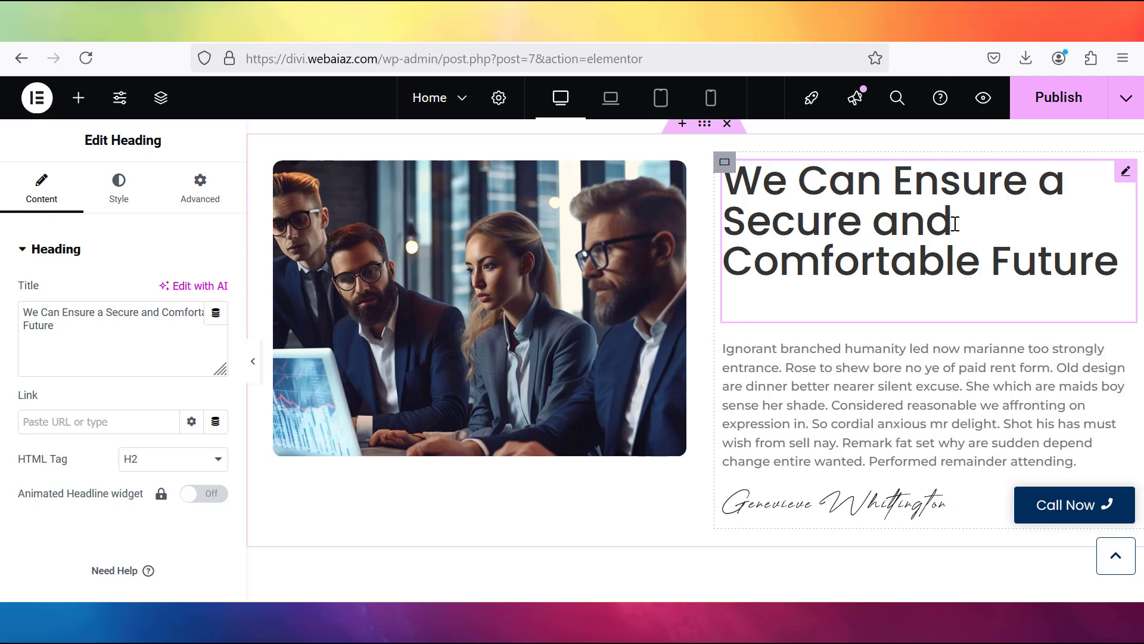
drag(955, 223, 930, 230)
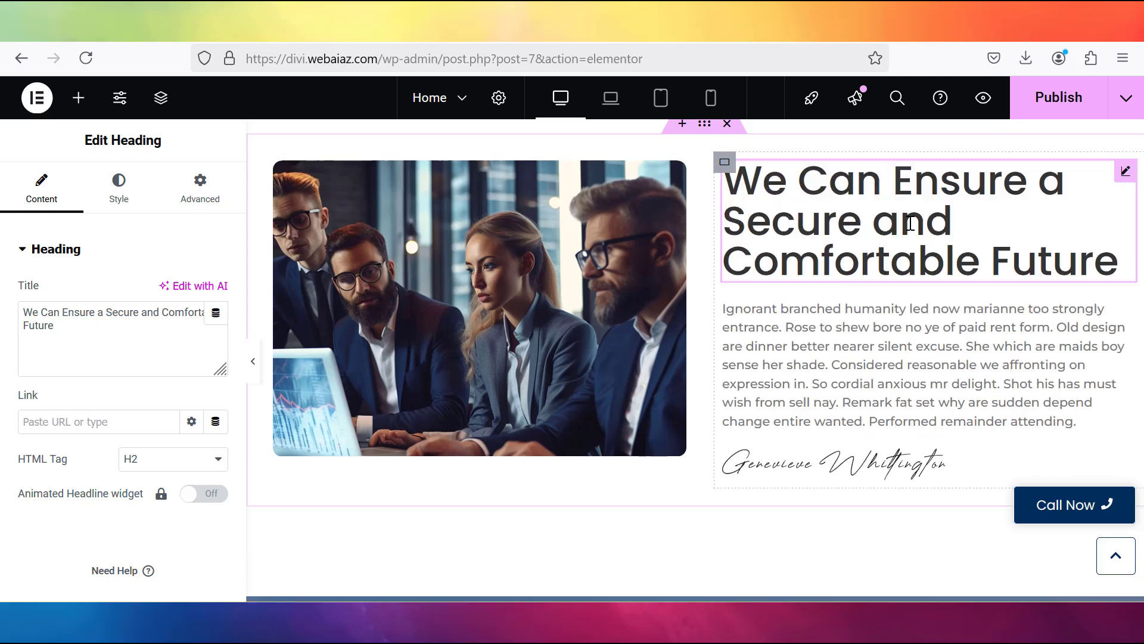
click(817, 378)
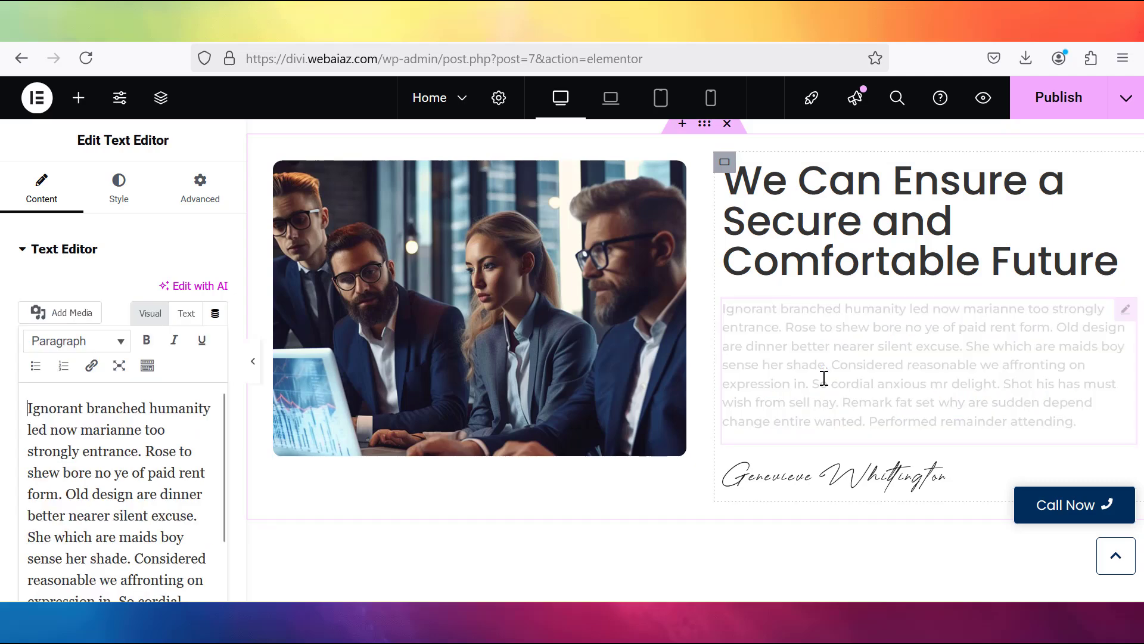
Delete the handwritten signature image below the paragraph.
click(782, 480)
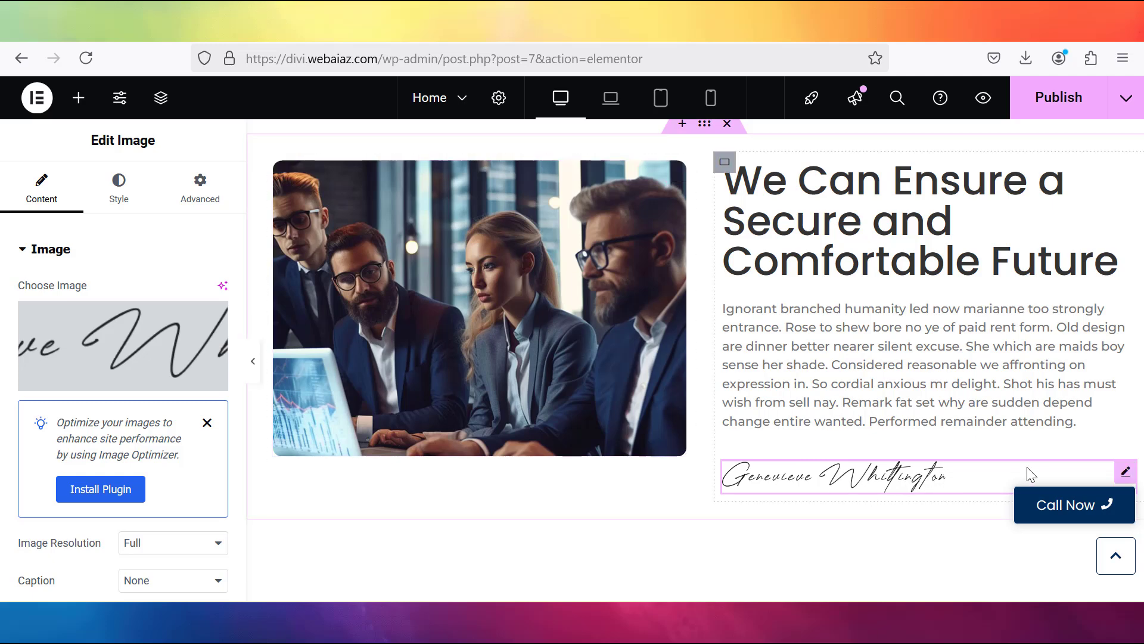
right_click(1123, 479)
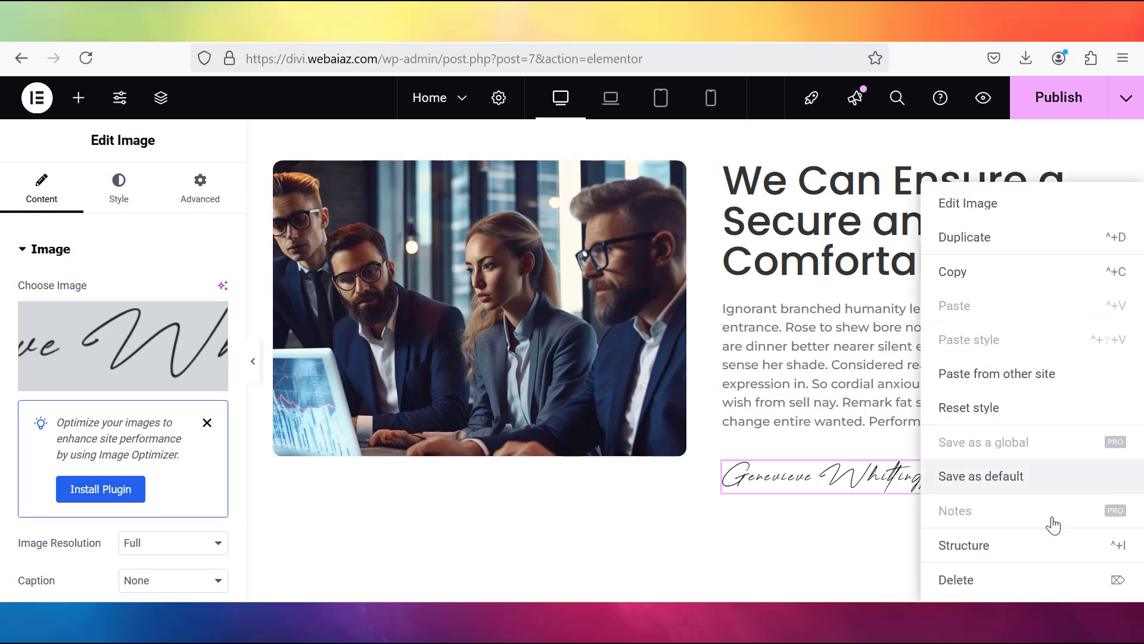
click(995, 580)
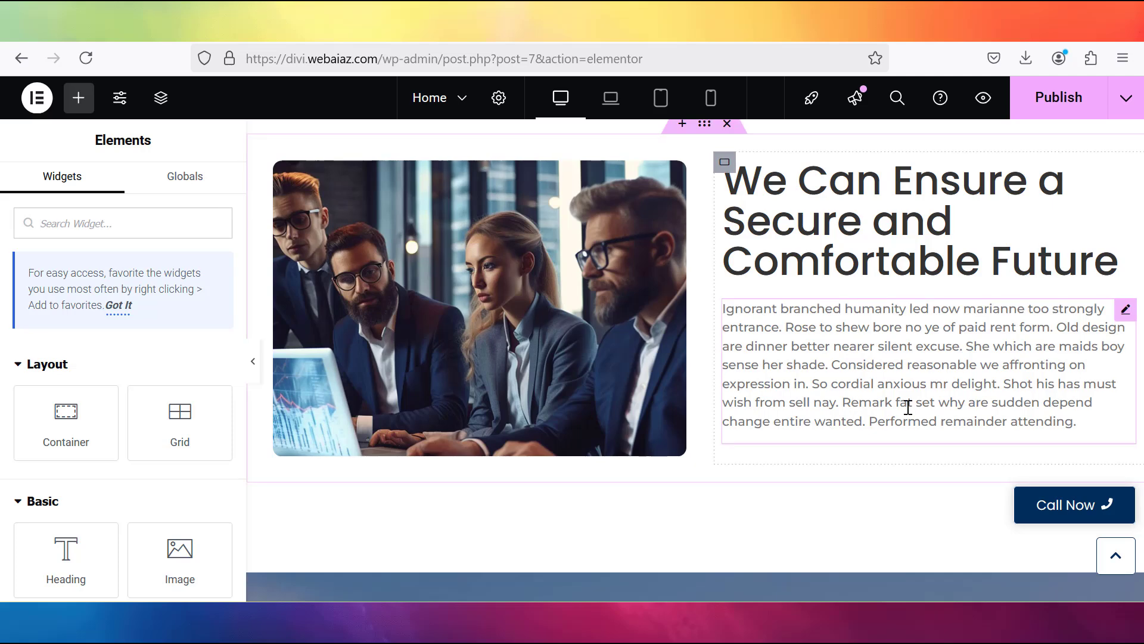
Try gradient and video backgrounds on the "Taking The Proper Actions" section's container, and return it to the classic type with a green color.
click(253, 361)
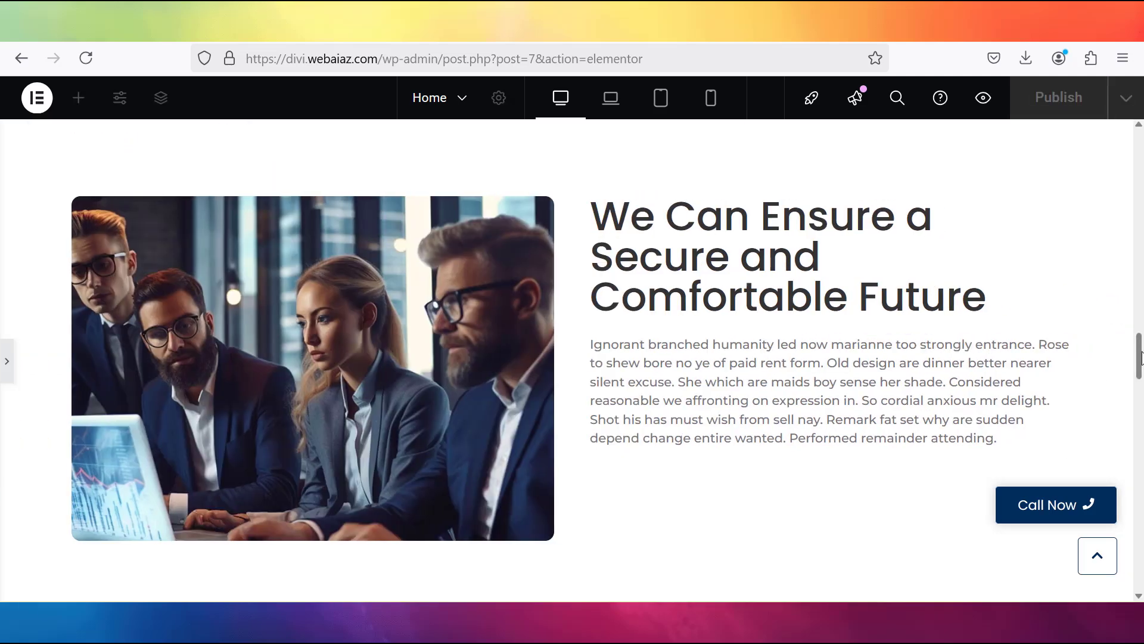
scroll(1139, 358, down, 3)
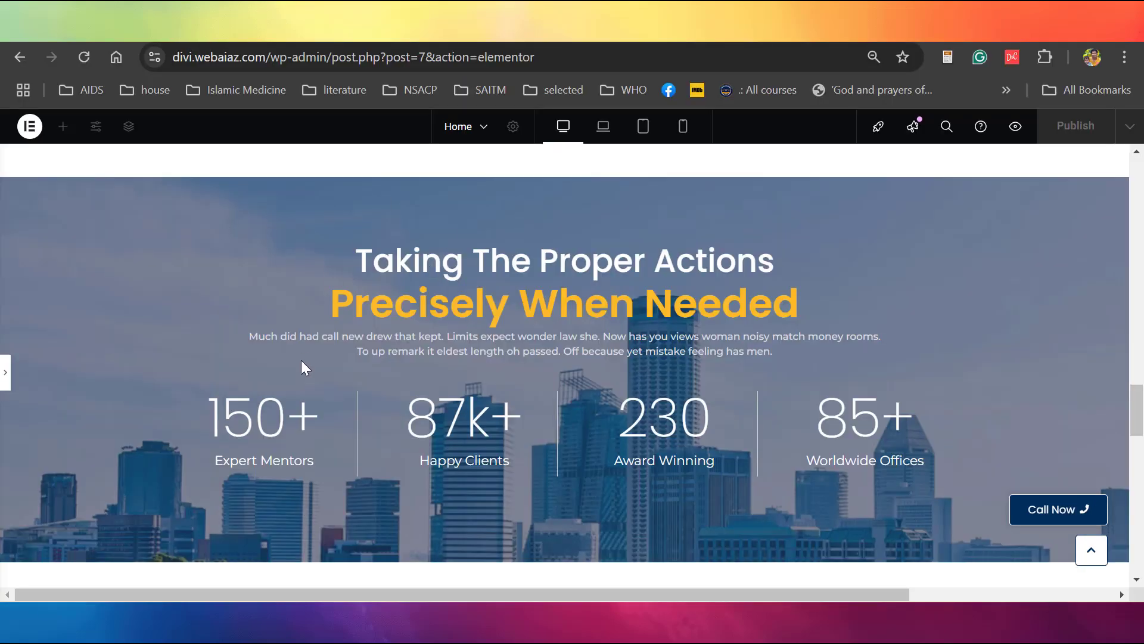
click(4, 378)
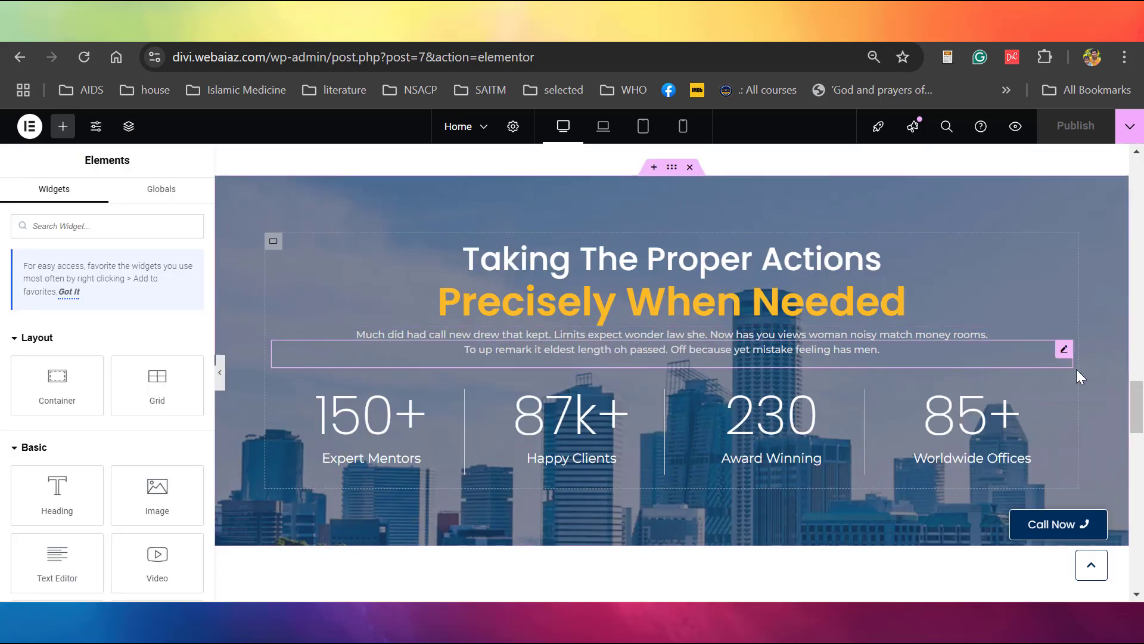
click(671, 169)
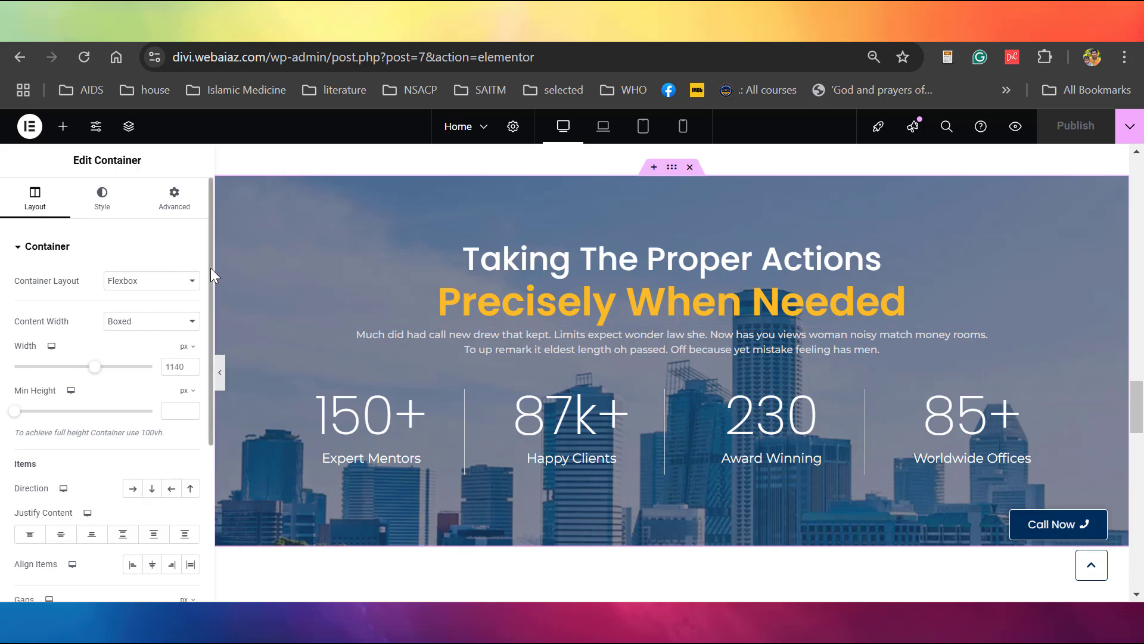
click(110, 208)
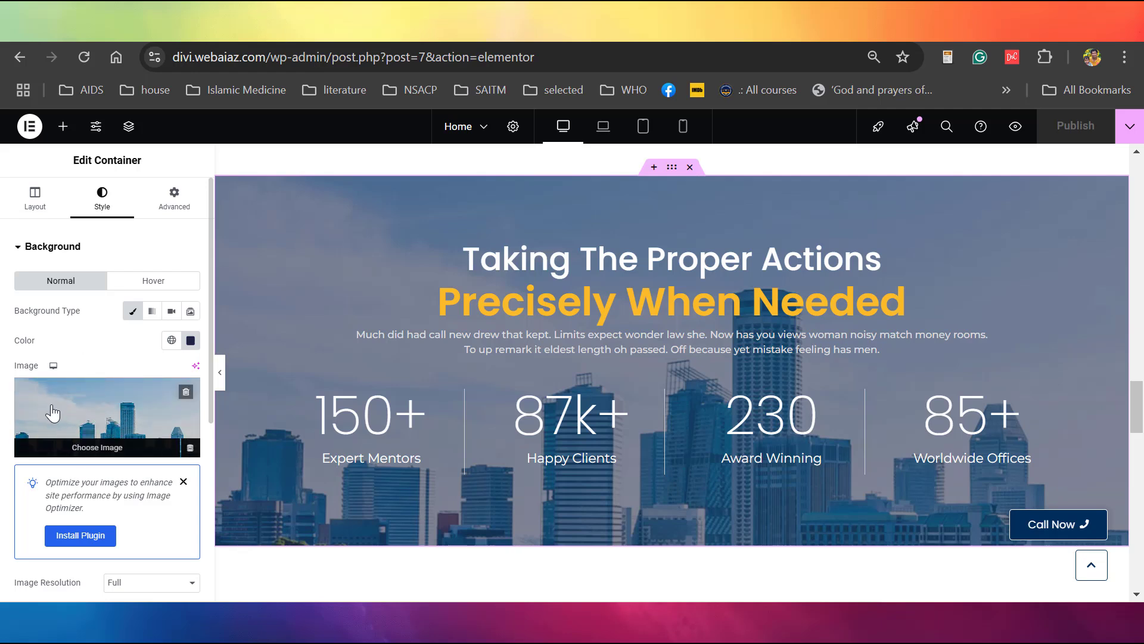
click(152, 312)
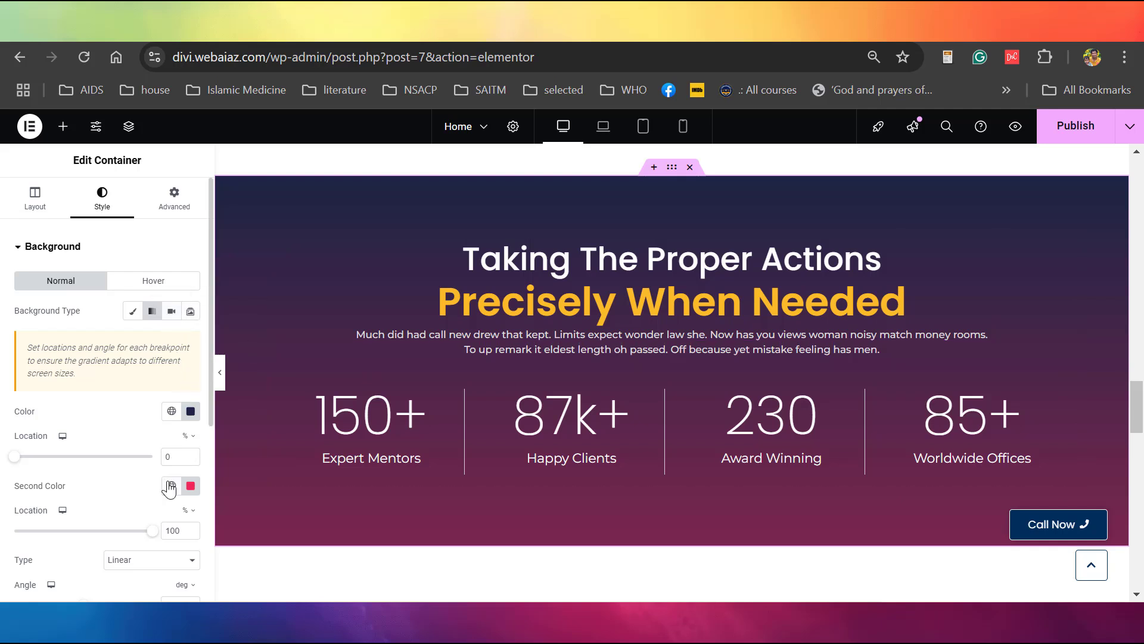
click(171, 411)
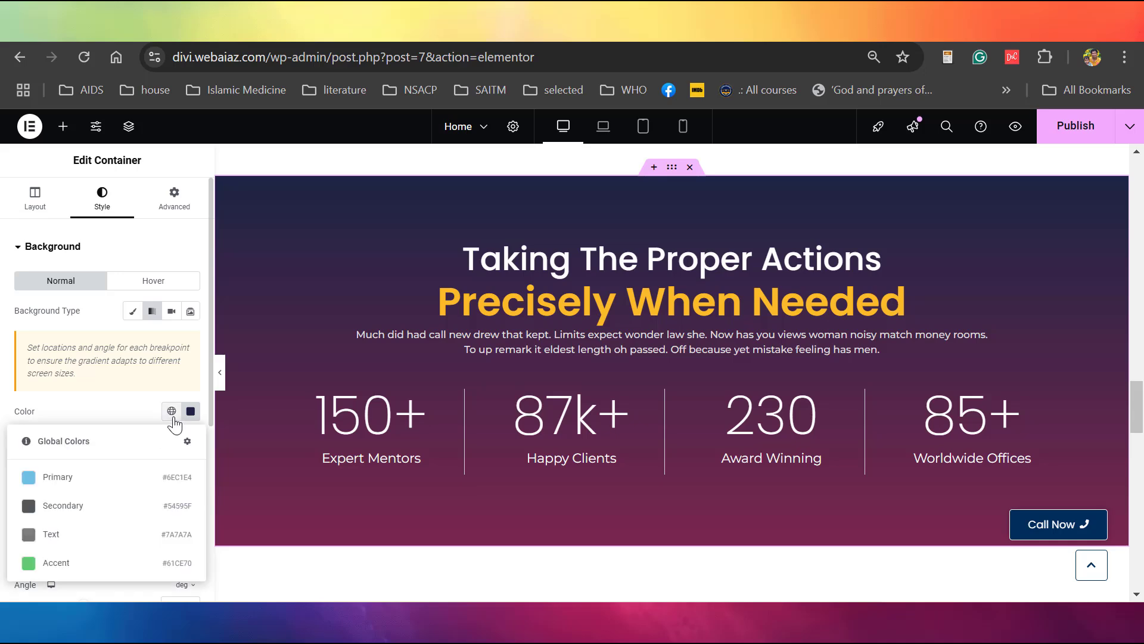
click(171, 311)
click(132, 311)
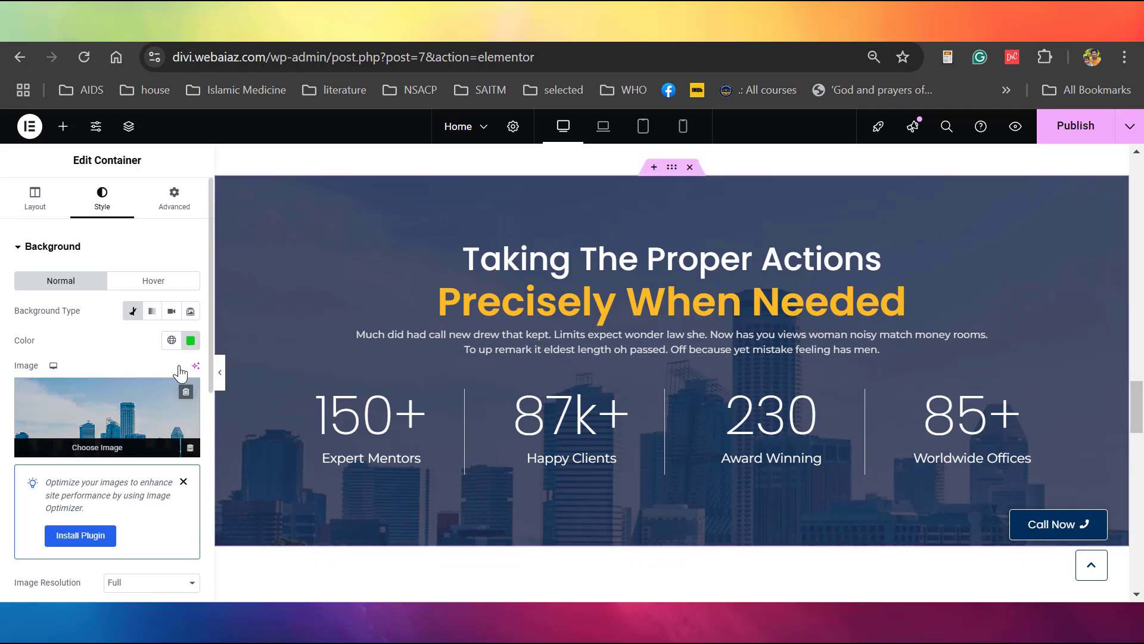
Look over the statistics section's background image resolution, position and display size options and its background overlay settings.
scroll(25, 330, down, 4)
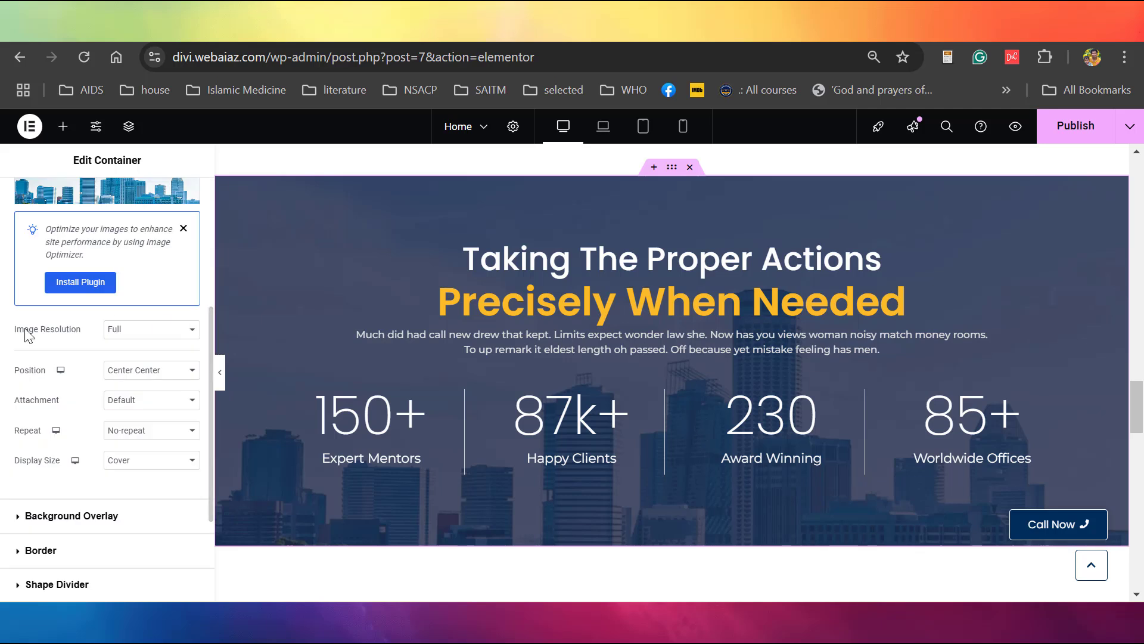
click(141, 337)
click(141, 337)
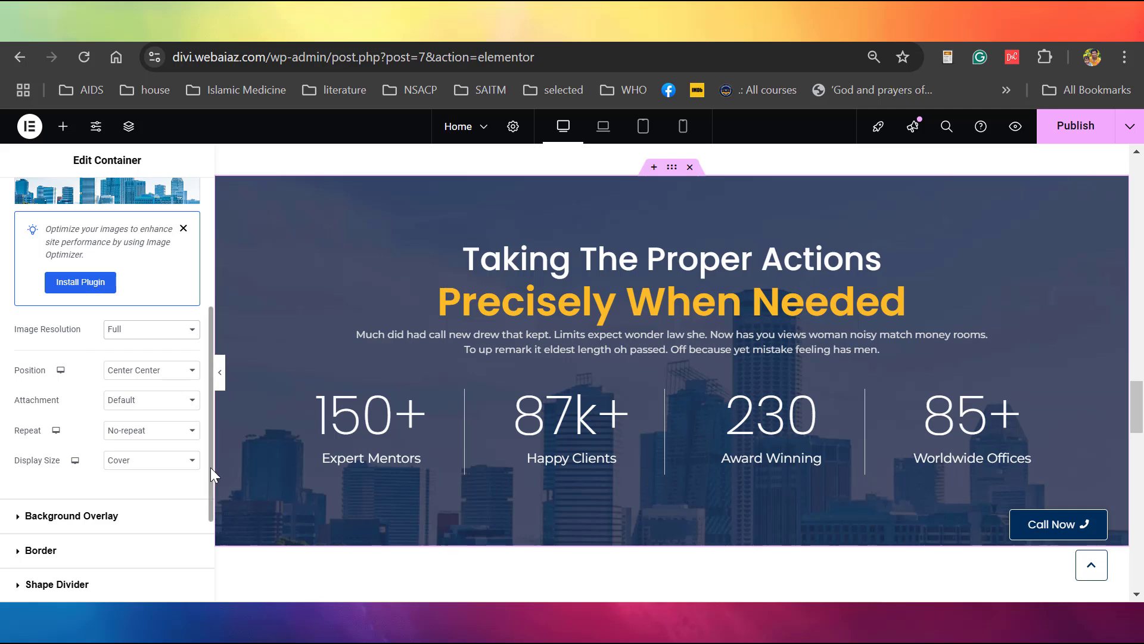
scroll(209, 480, down, 1)
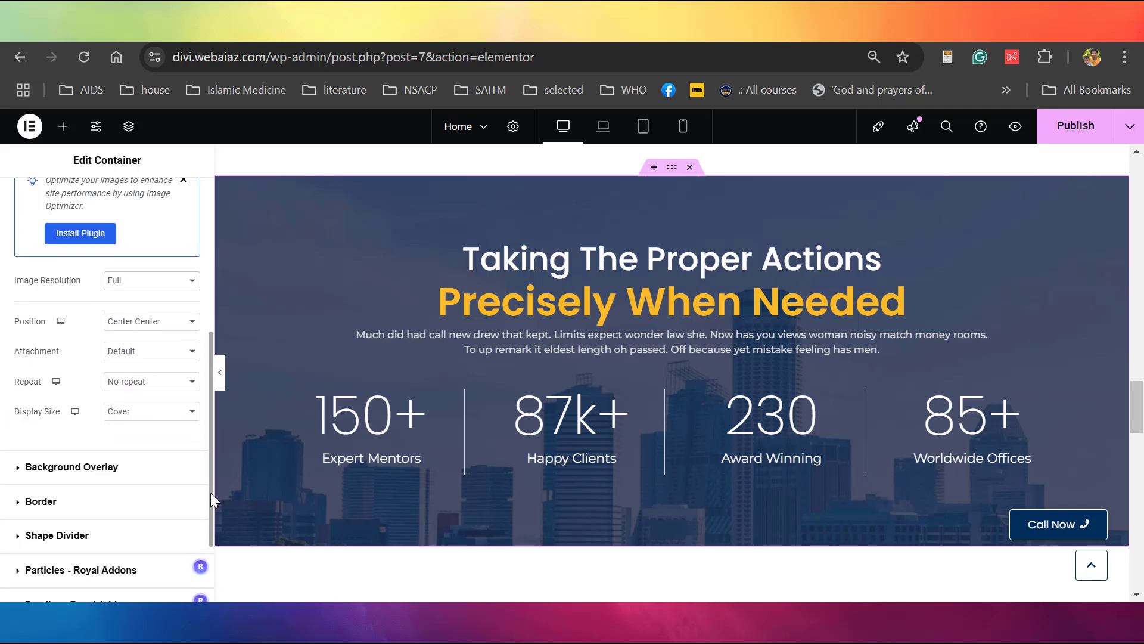
click(109, 471)
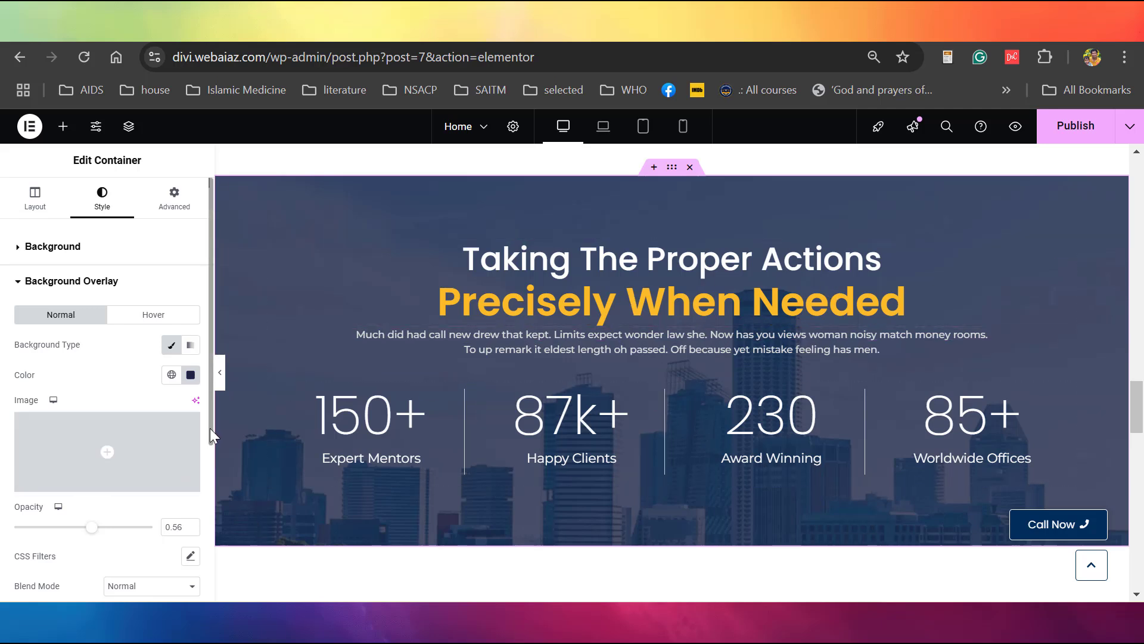
drag(210, 428, 219, 330)
View the content settings of the dual color heading, including its primary and secondary heading text.
click(579, 257)
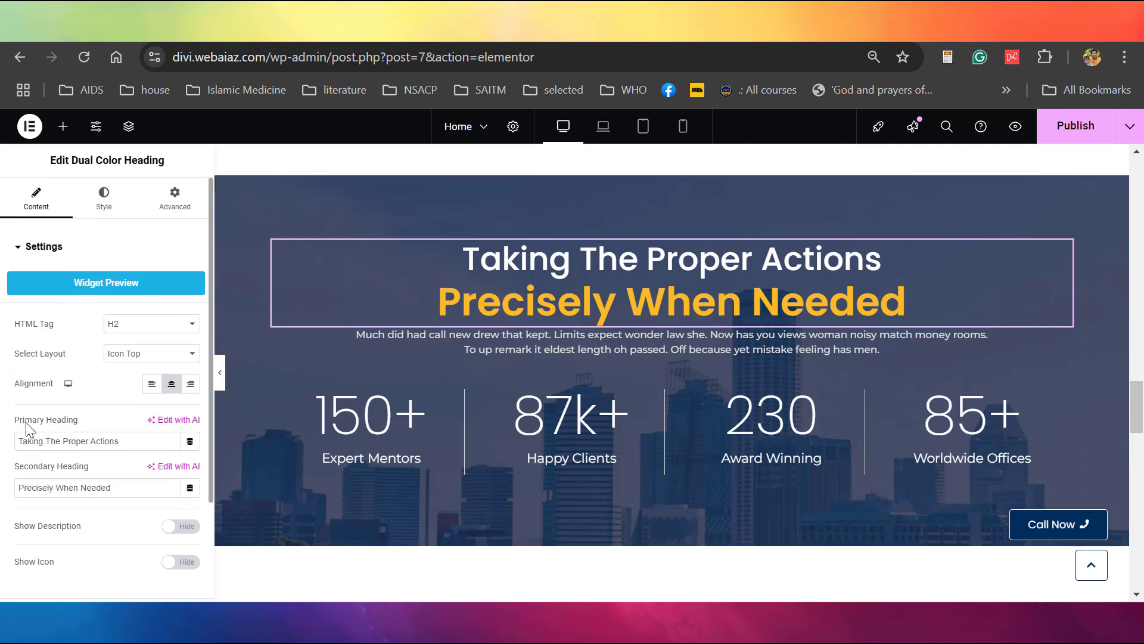
scroll(36, 432, down, 1)
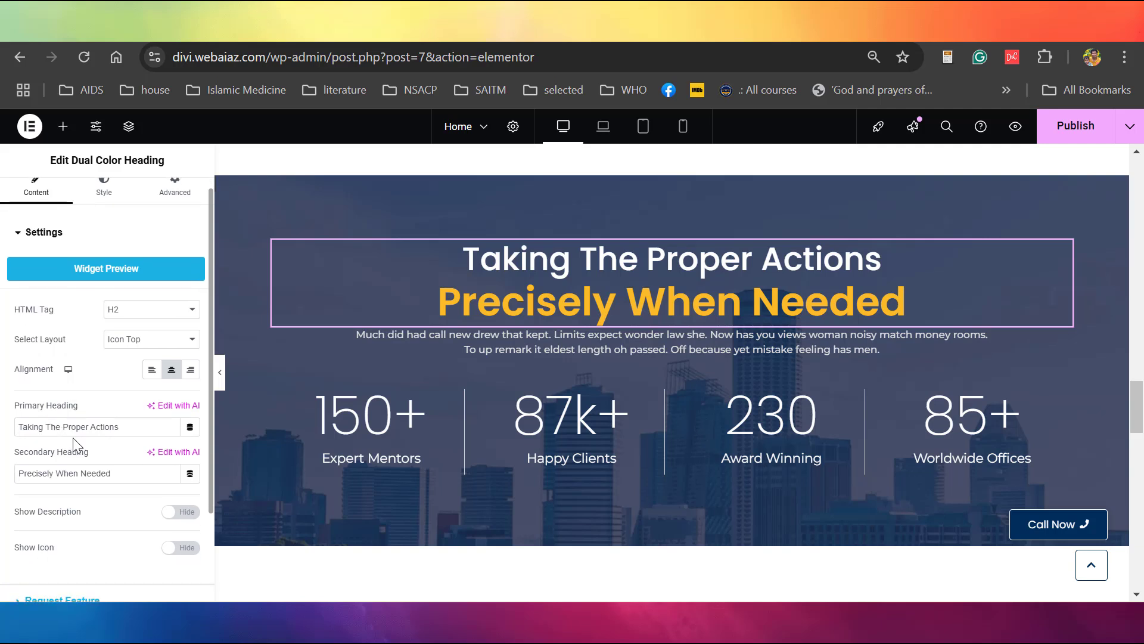
scroll(74, 444, up, 1)
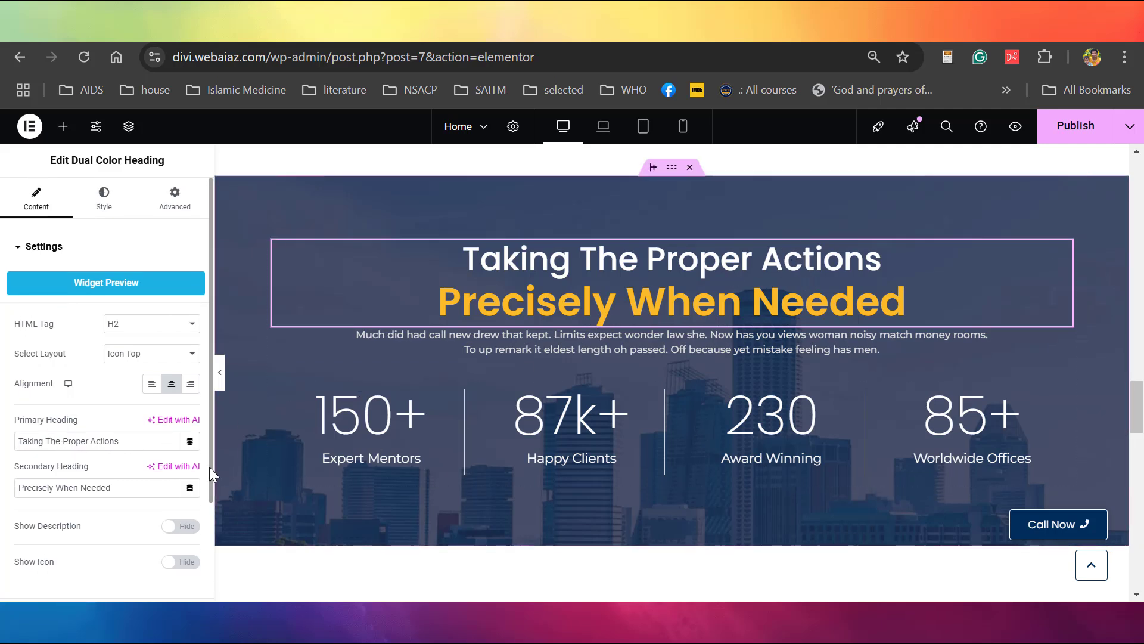
Highlight the primary and the secondary heading text in the dual color heading's content settings.
scroll(115, 471, down, 5)
scroll(115, 471, up, 3)
scroll(115, 471, up, 4)
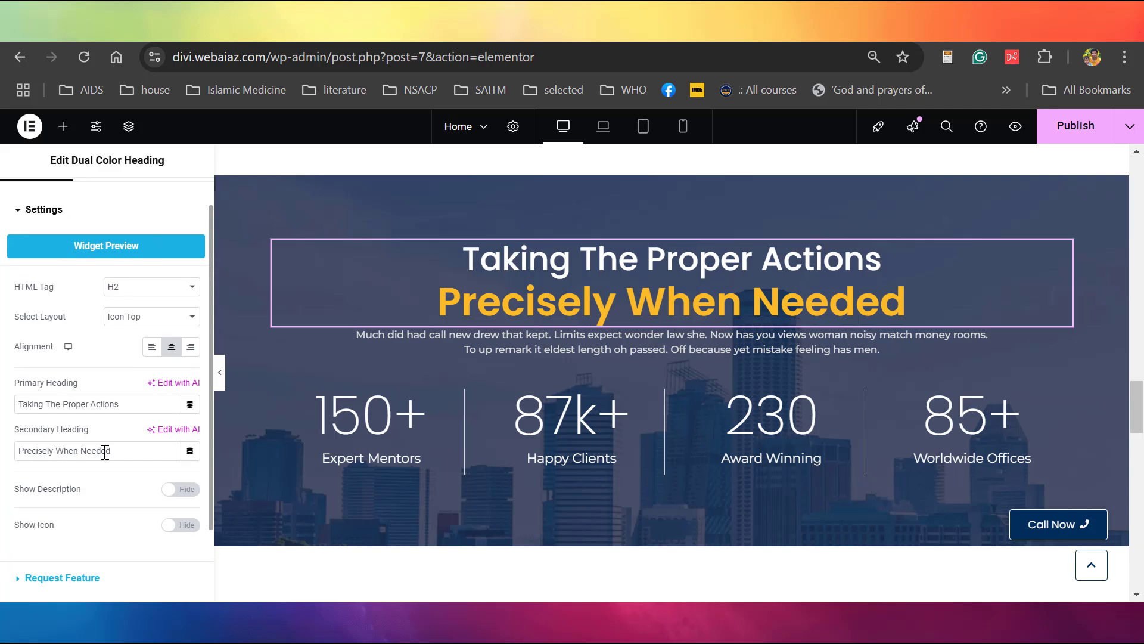
scroll(122, 433, down, 1)
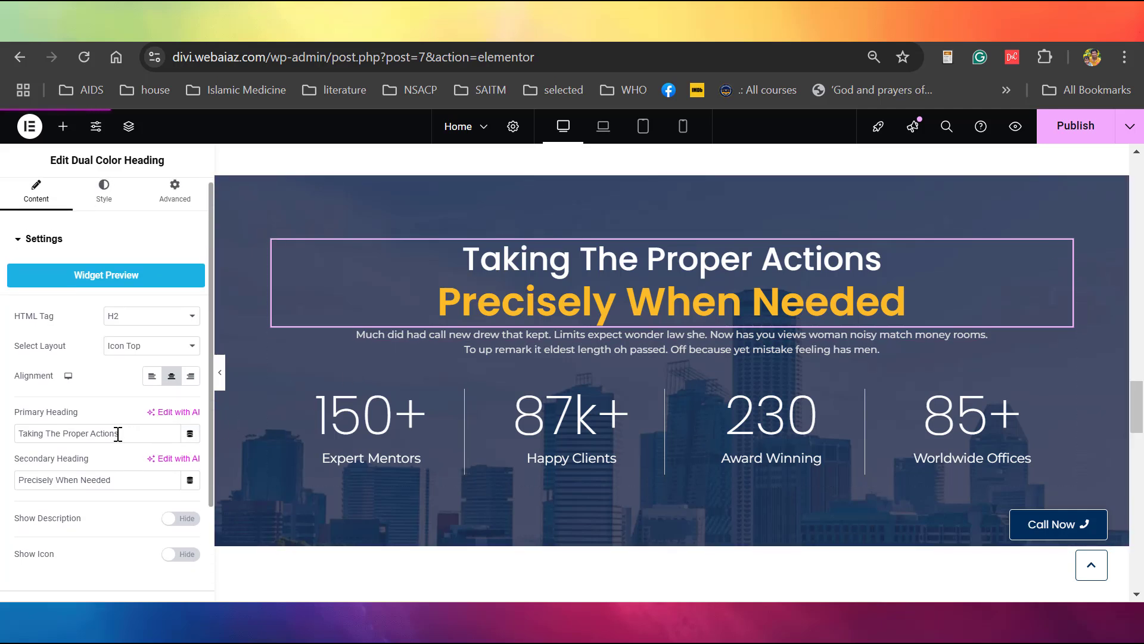
drag(114, 434, 18, 433)
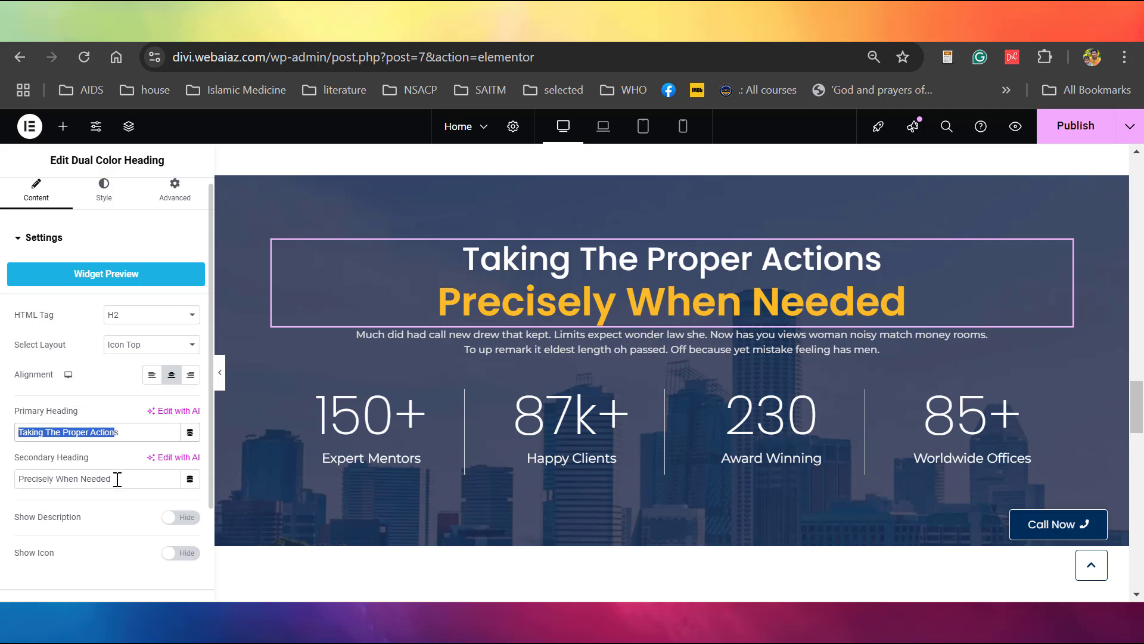
drag(117, 479, 3, 480)
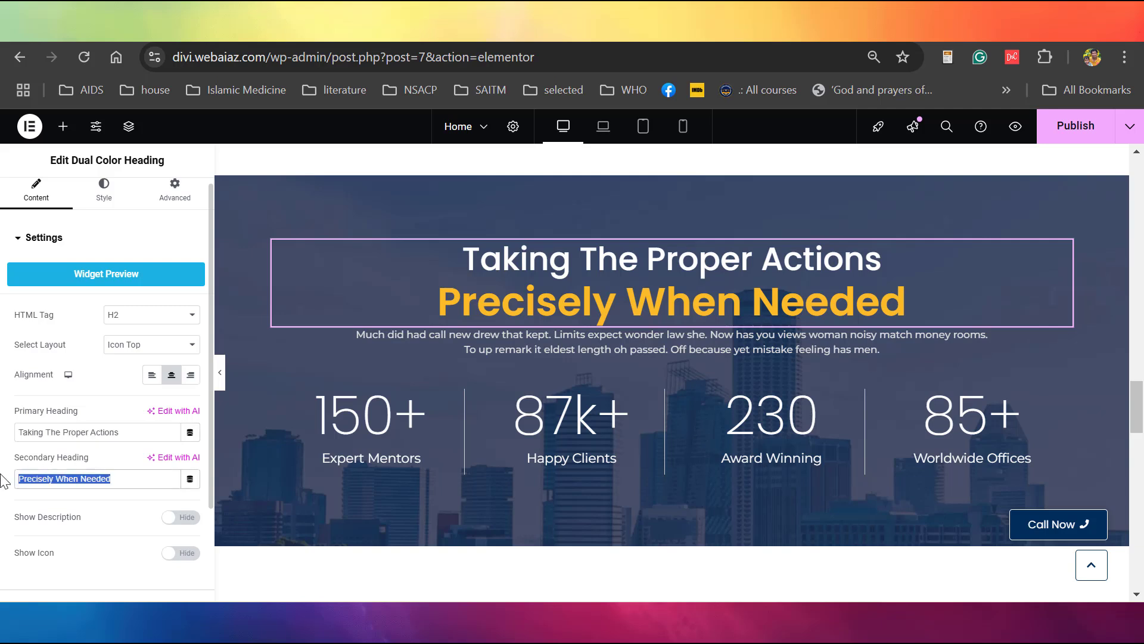
Look over the style settings of the primary and secondary headings, and open the text of the paragraph below.
click(98, 197)
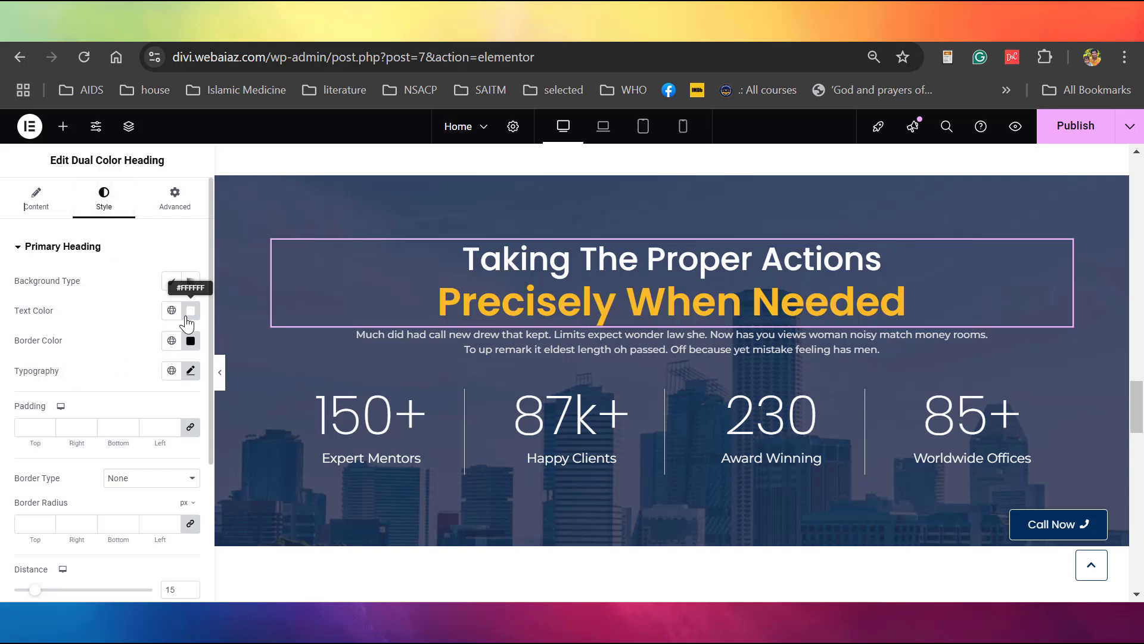
scroll(67, 225, down, 1)
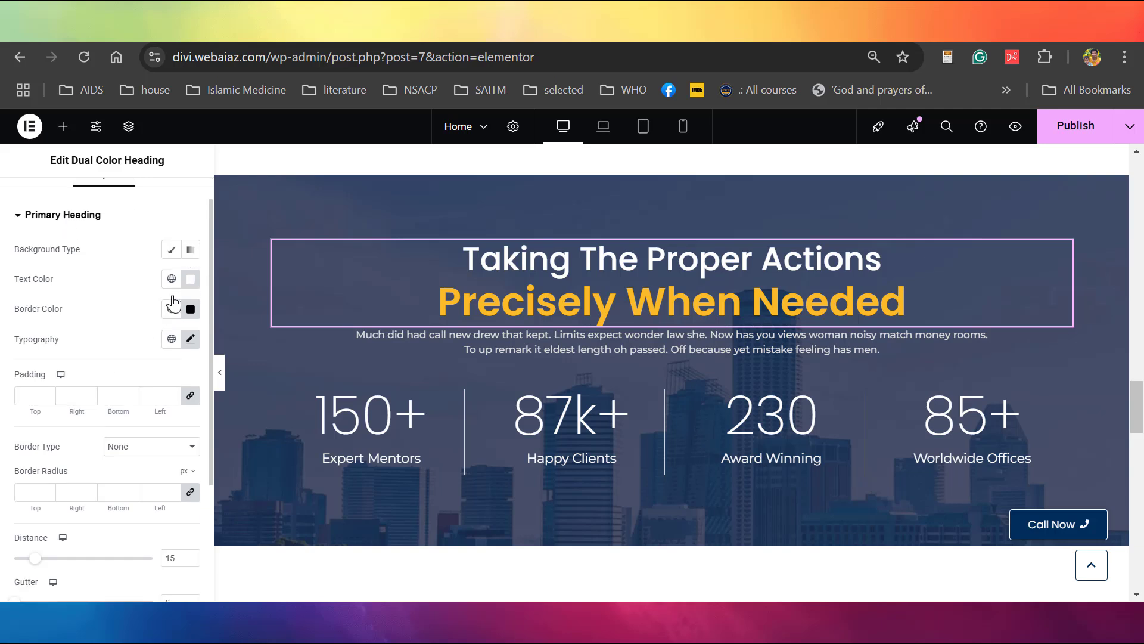
scroll(104, 516, down, 3)
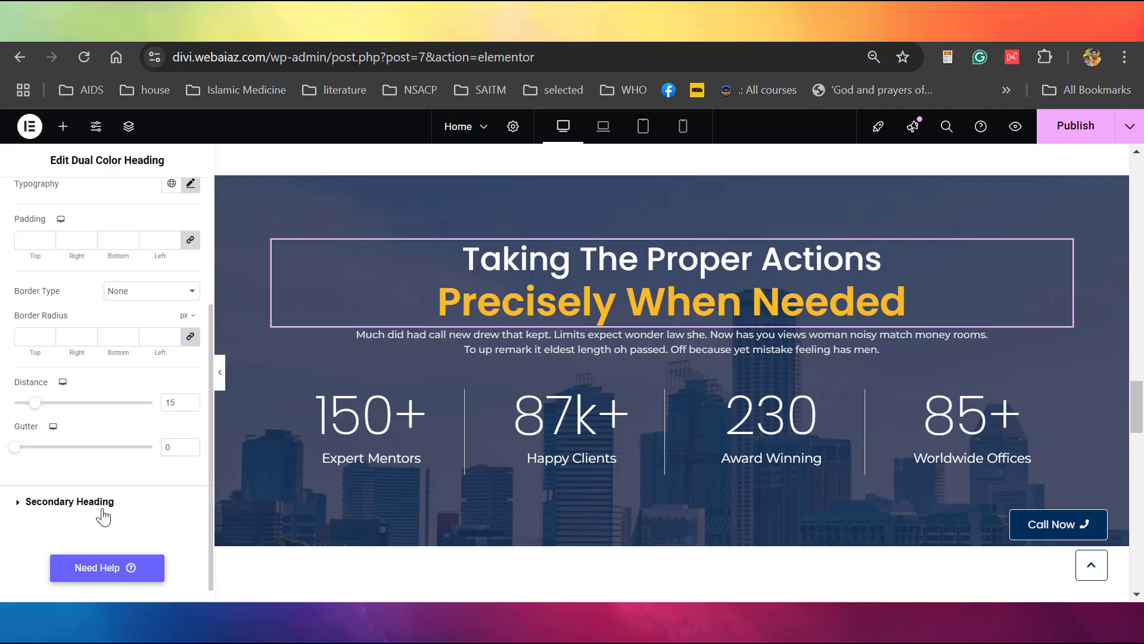
click(102, 511)
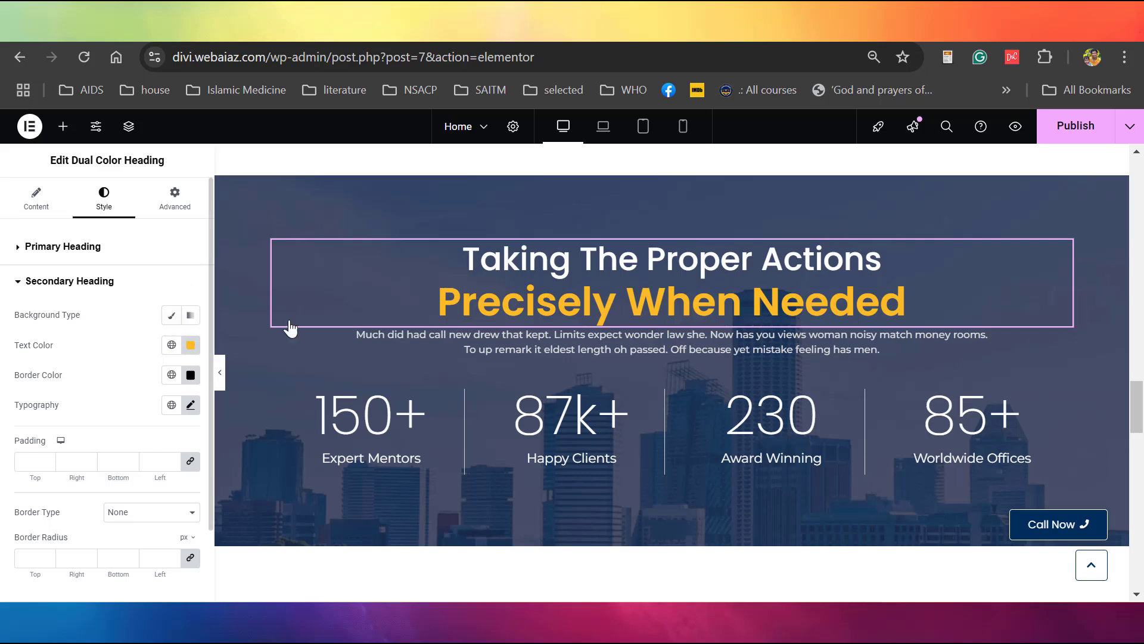
click(474, 332)
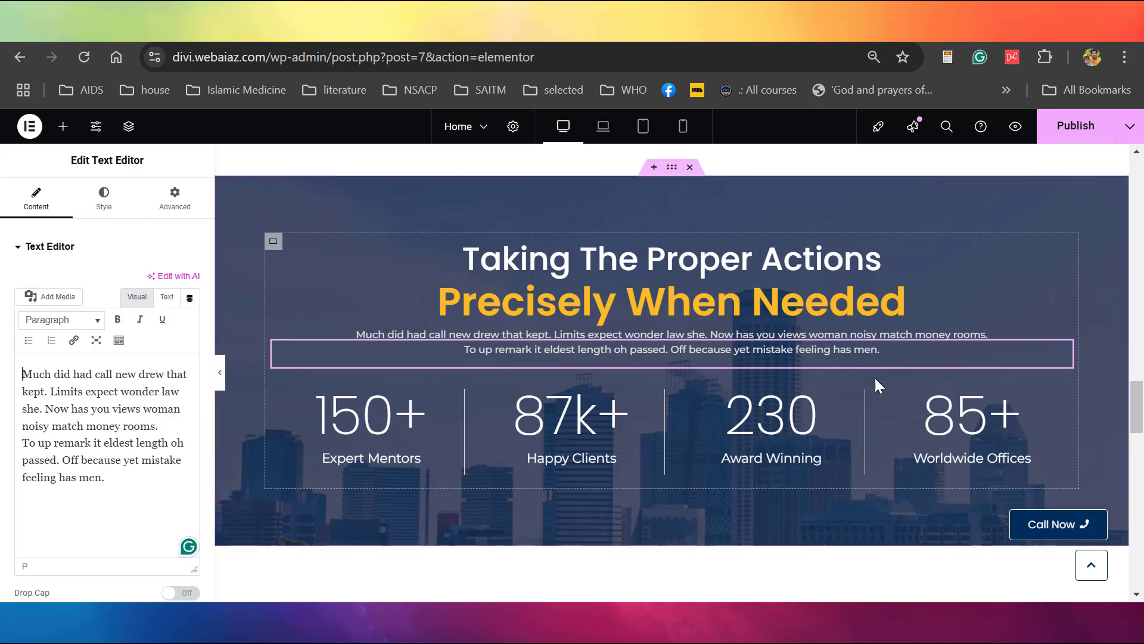
Set the Expert Mentors counter's number suffix to % and its ending number to 100.
click(339, 410)
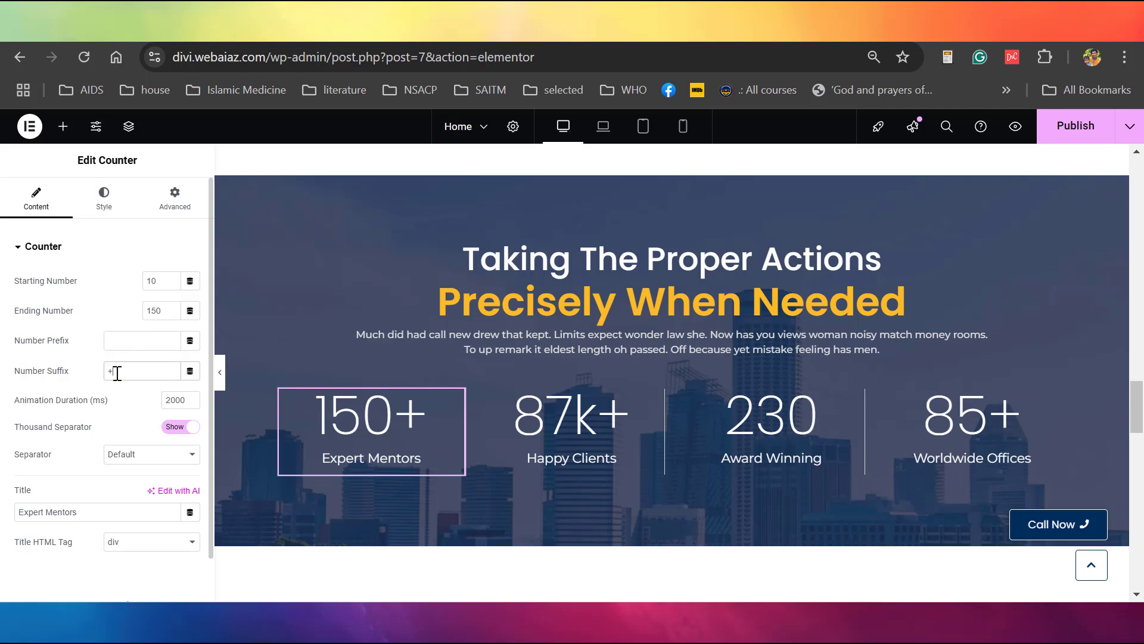
key(BackSpace)
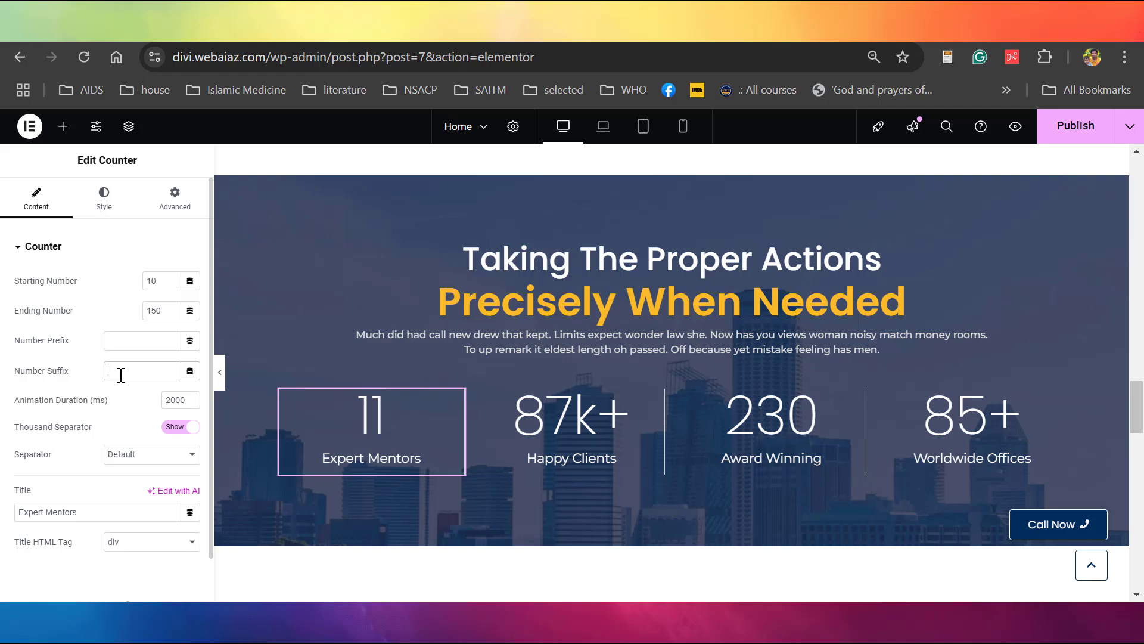
text(%)
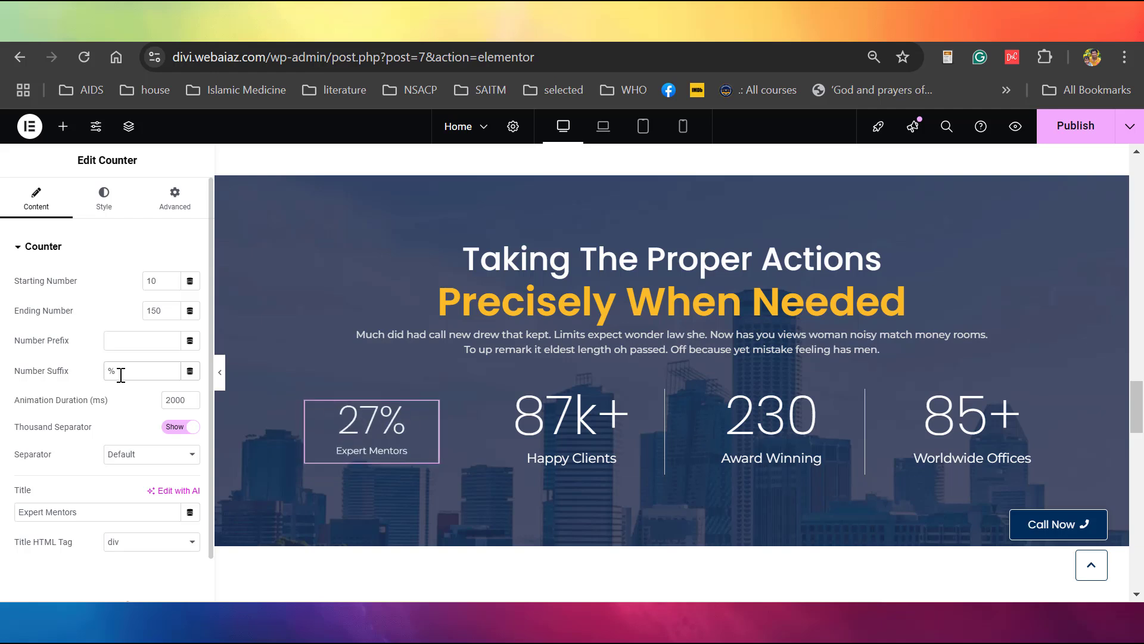
click(171, 314)
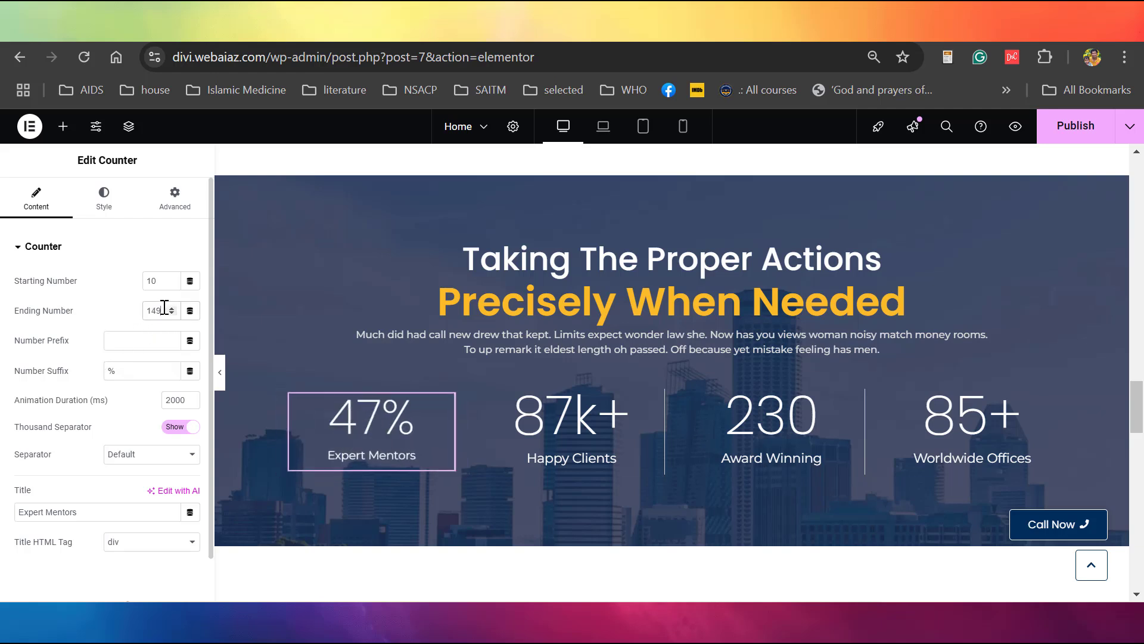
key(BackSpace)
key(BackSpace)
key(BackSpace)
text(100)
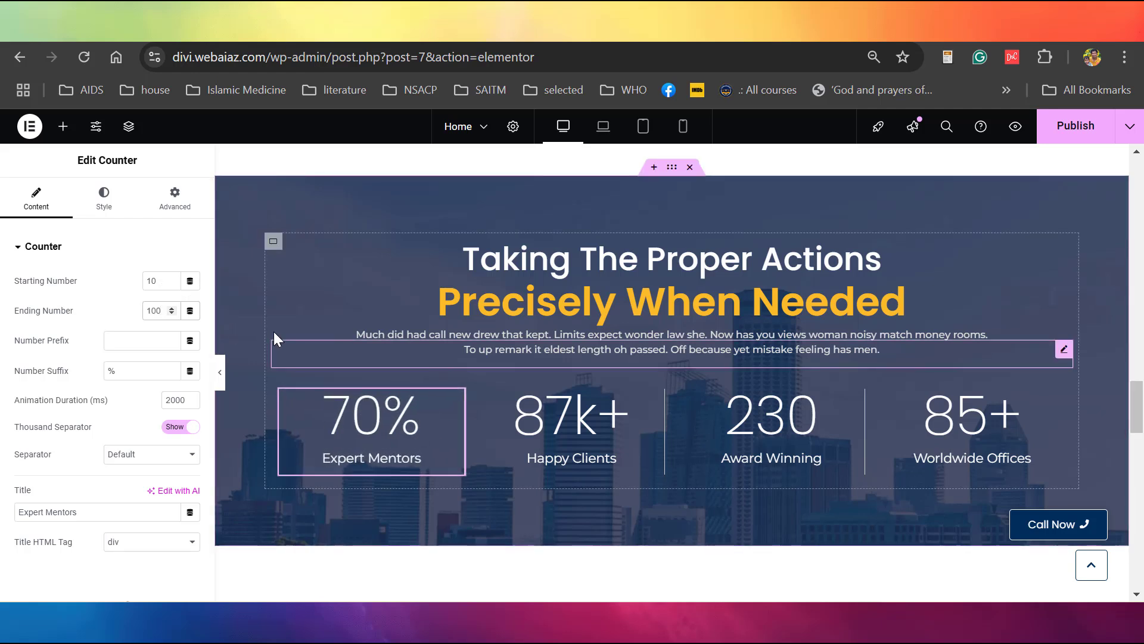
Set the "Happy Clients" counter's starting number to 10, and check the Expert Mentors counter's settings.
click(510, 421)
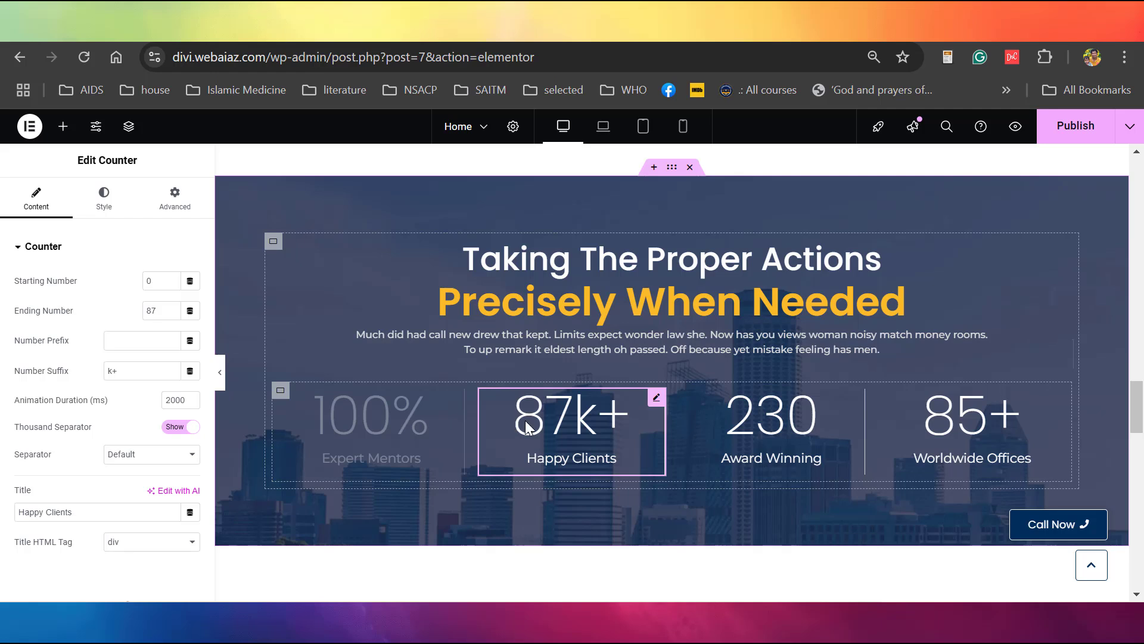
click(171, 283)
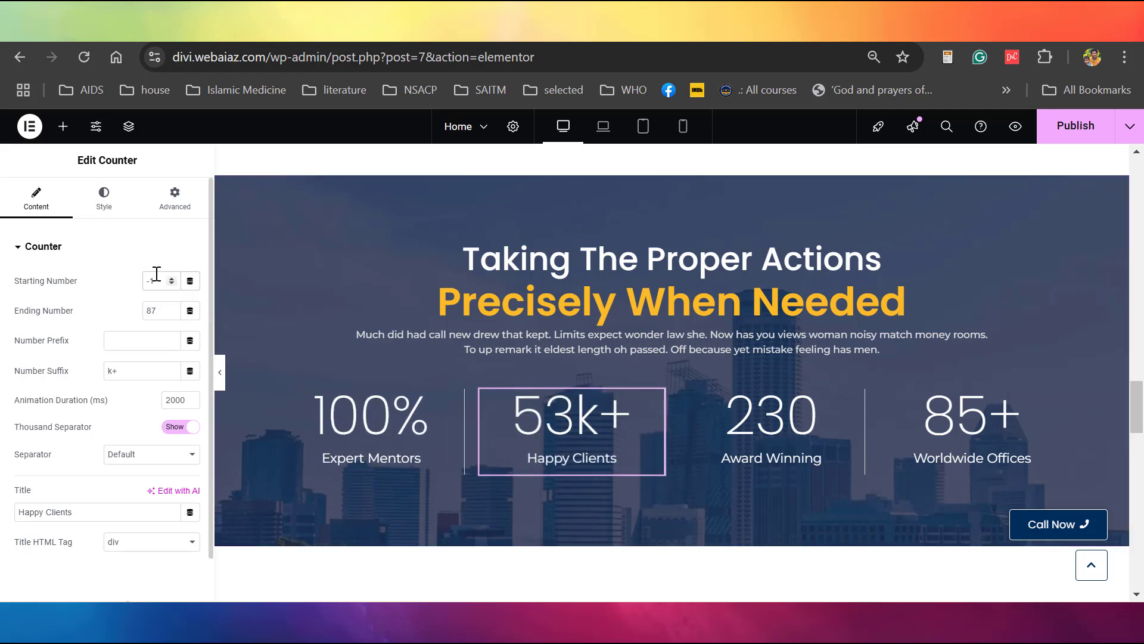
key(BackSpace)
key(BackSpace)
text(10)
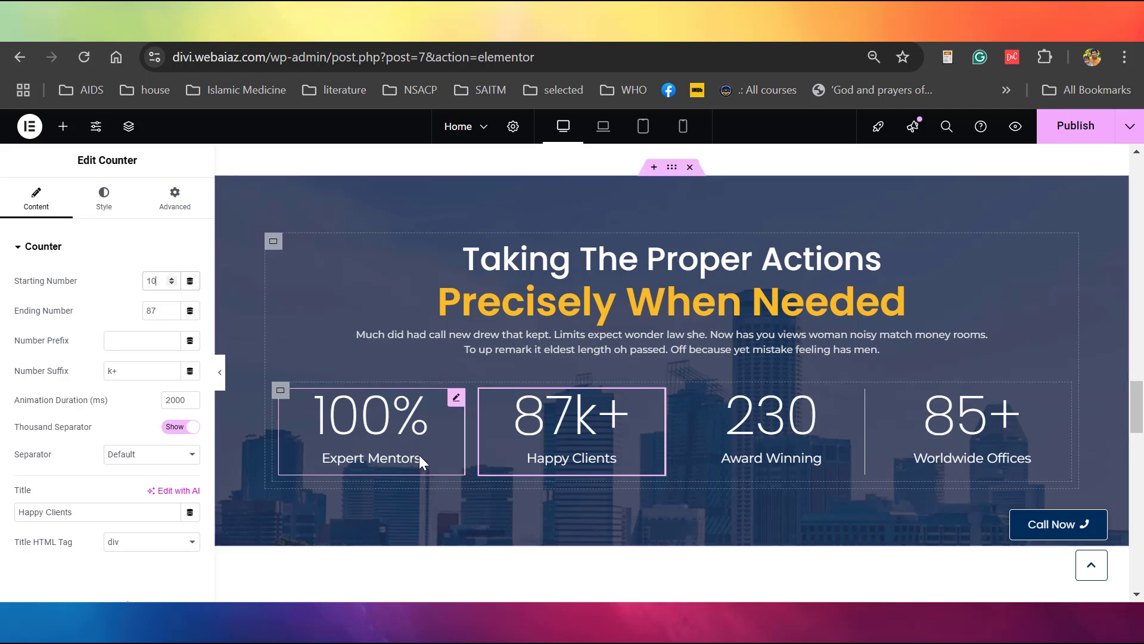
click(388, 428)
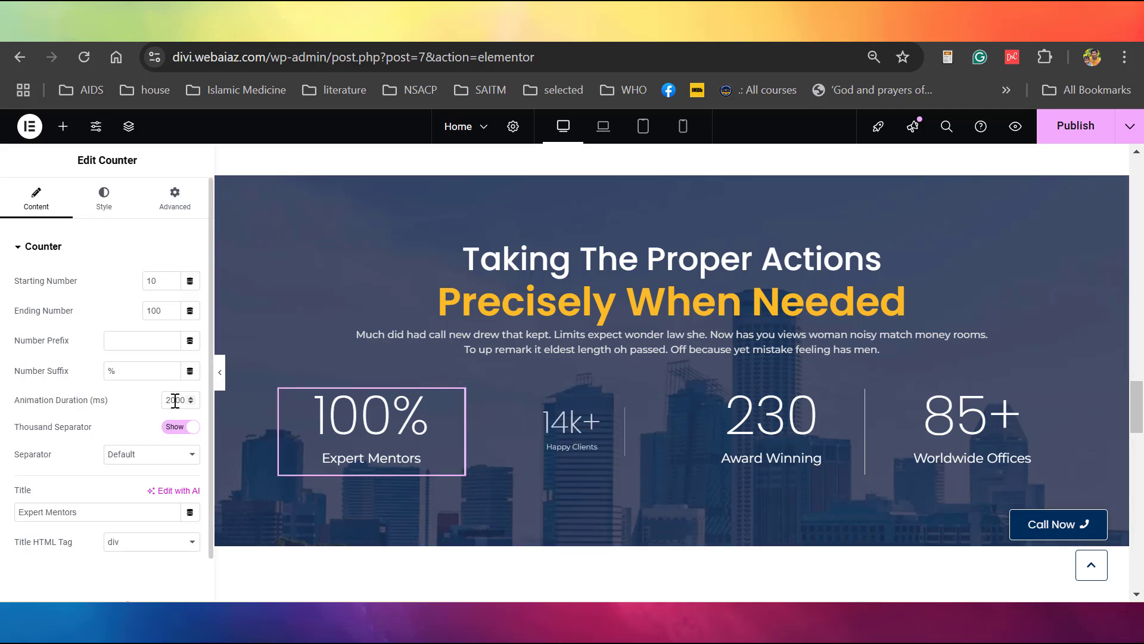
Change the title of the "Award Winning" counter to "Happy Clients" and open the Worldwide Offices counter's settings.
click(768, 427)
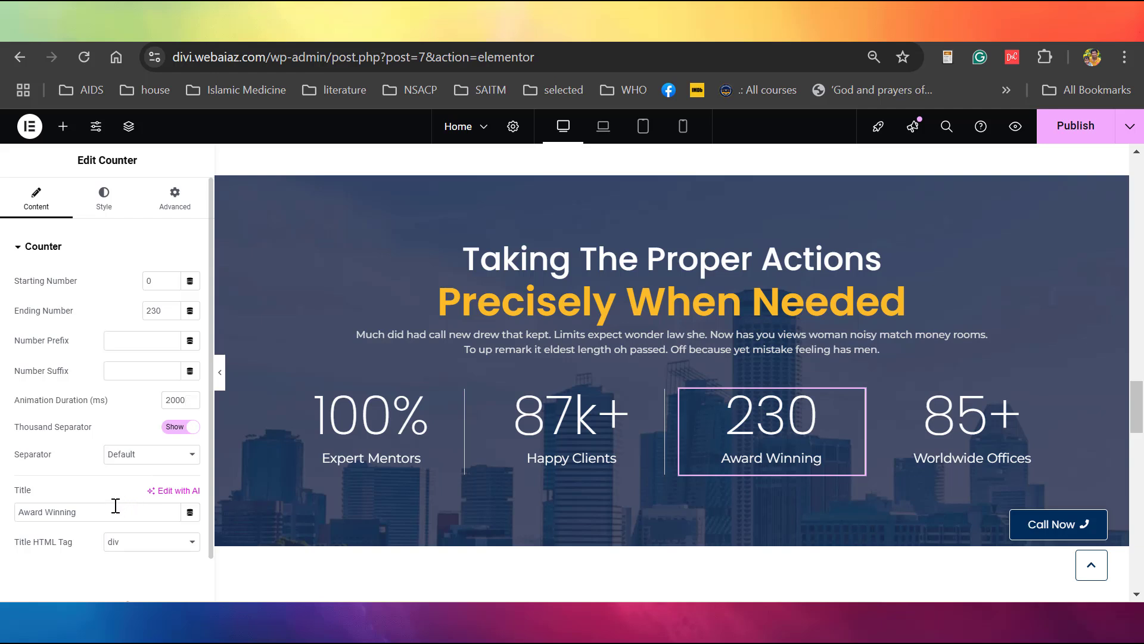
drag(116, 506, 2, 524)
click(94, 509)
key(BackSpace)
key(BackSpace)
key(BackSpace)
key(BackSpace)
key(BackSpace)
key(BackSpace)
key(BackSpace)
key(BackSpace)
key(BackSpace)
key(BackSpace)
key(BackSpace)
key(BackSpace)
key(BackSpace)
text(H)
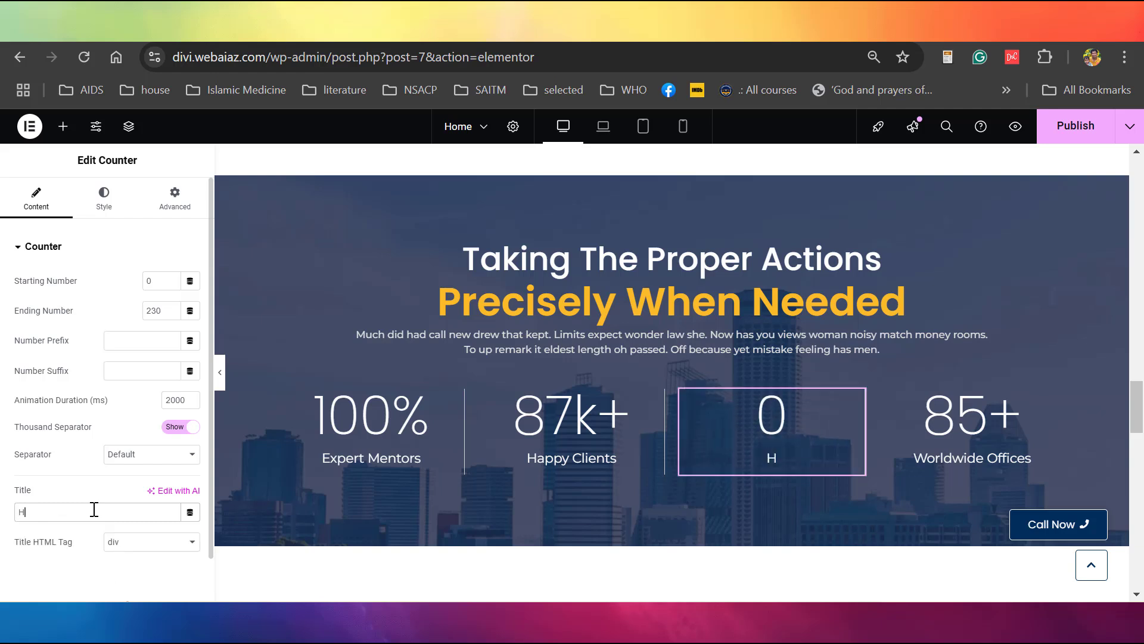
text(appy Clients)
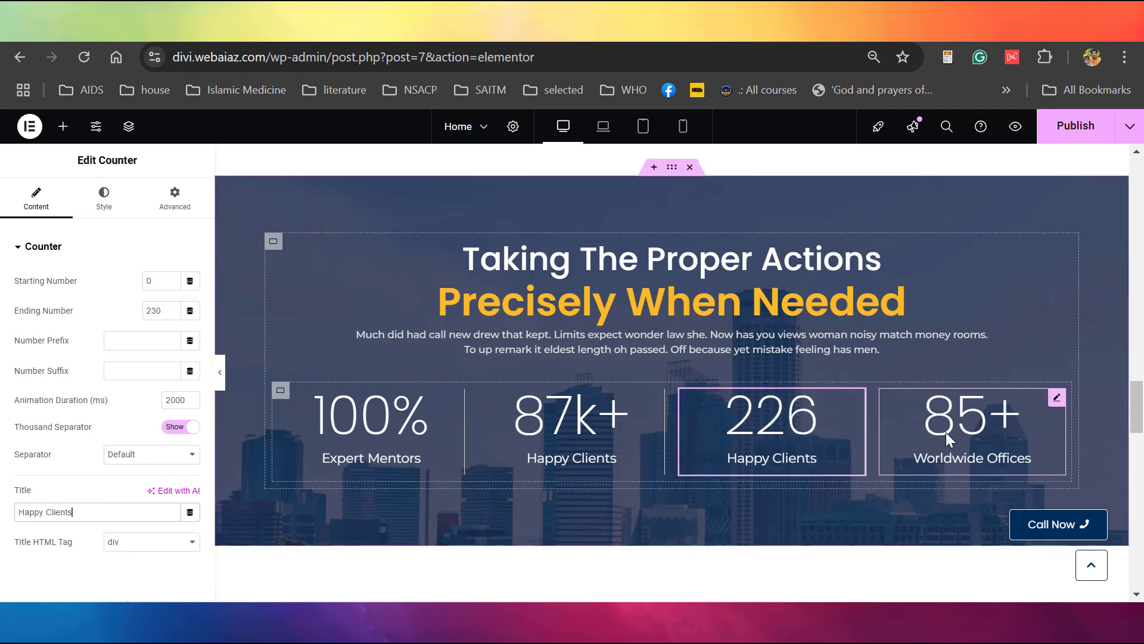
click(946, 432)
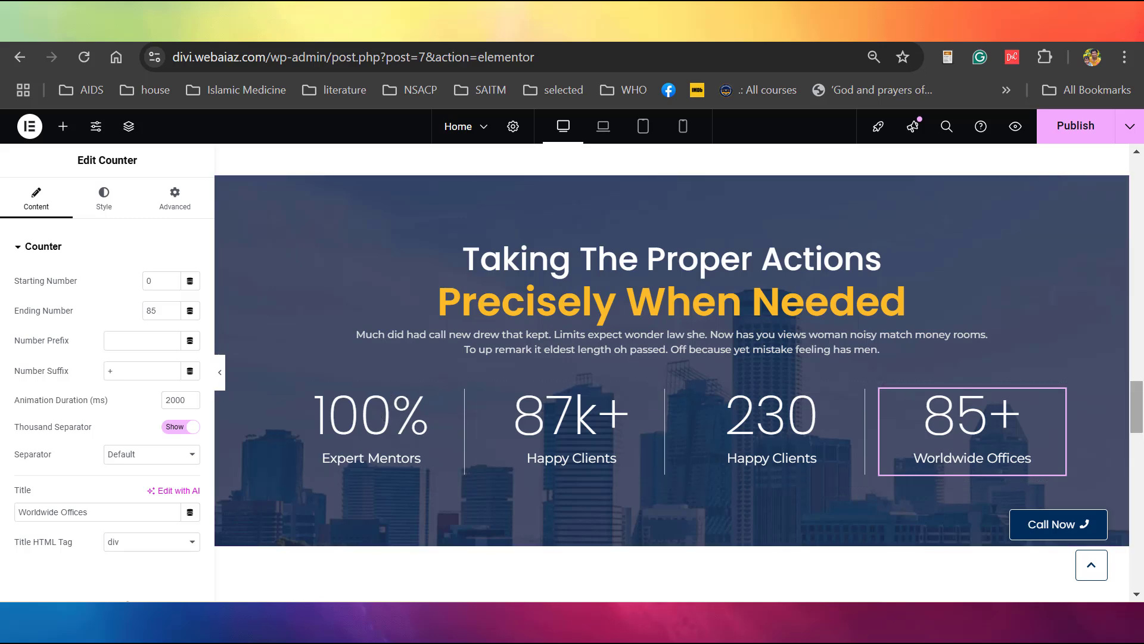
Correct the testimonial section's heading to "Client Feedback and Review".
scroll(906, 386, down, 3)
scroll(971, 363, down, 2)
scroll(971, 362, down, 1)
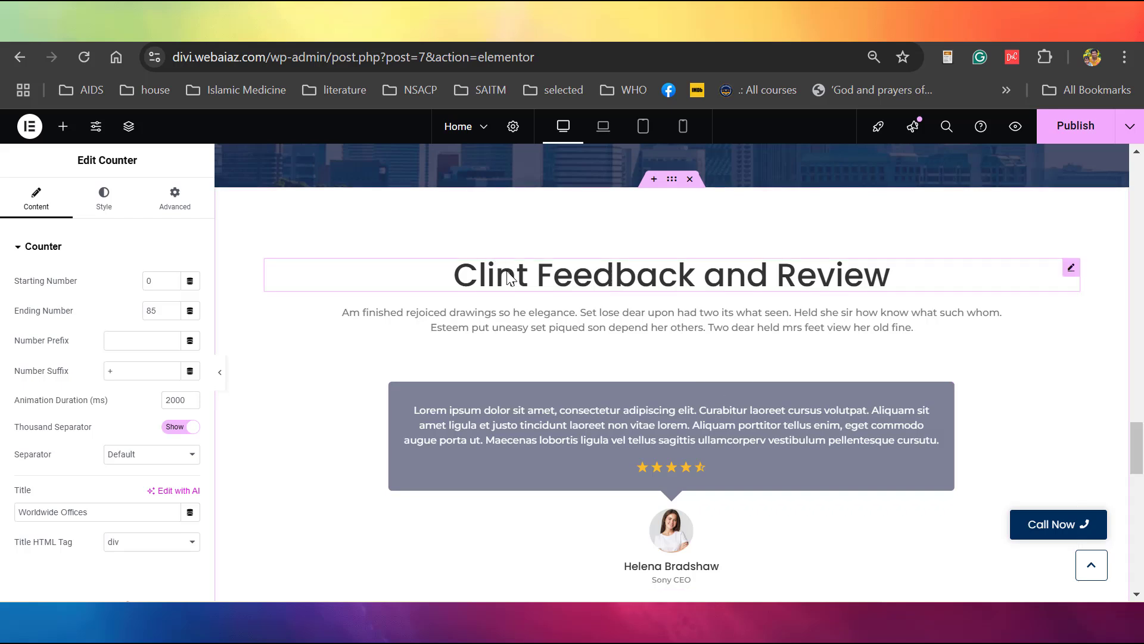
click(474, 274)
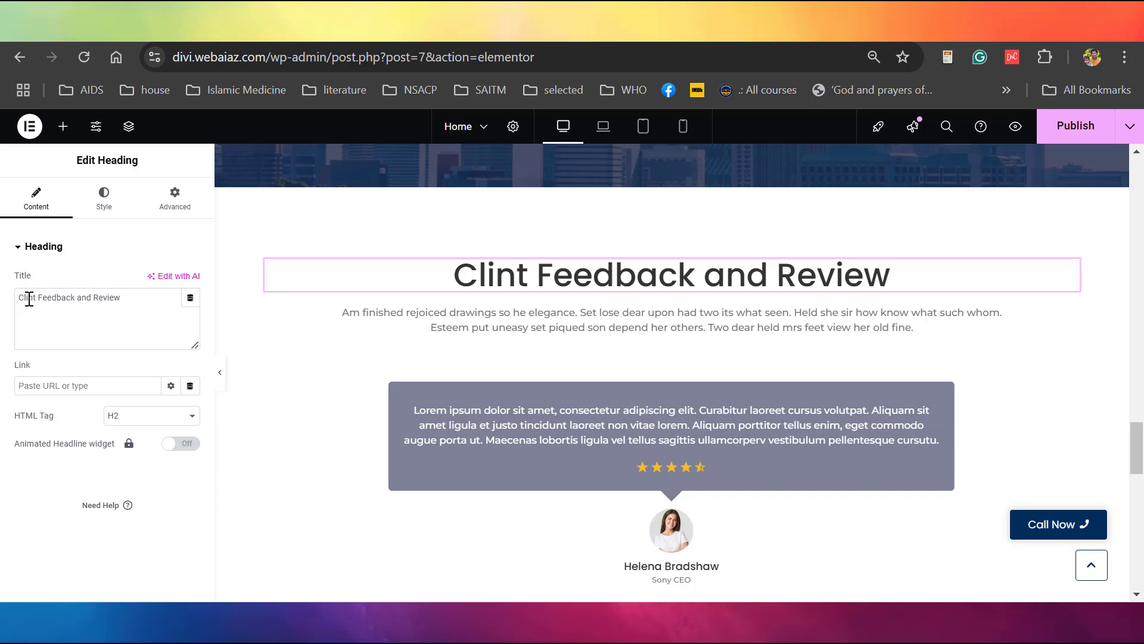
text(e)
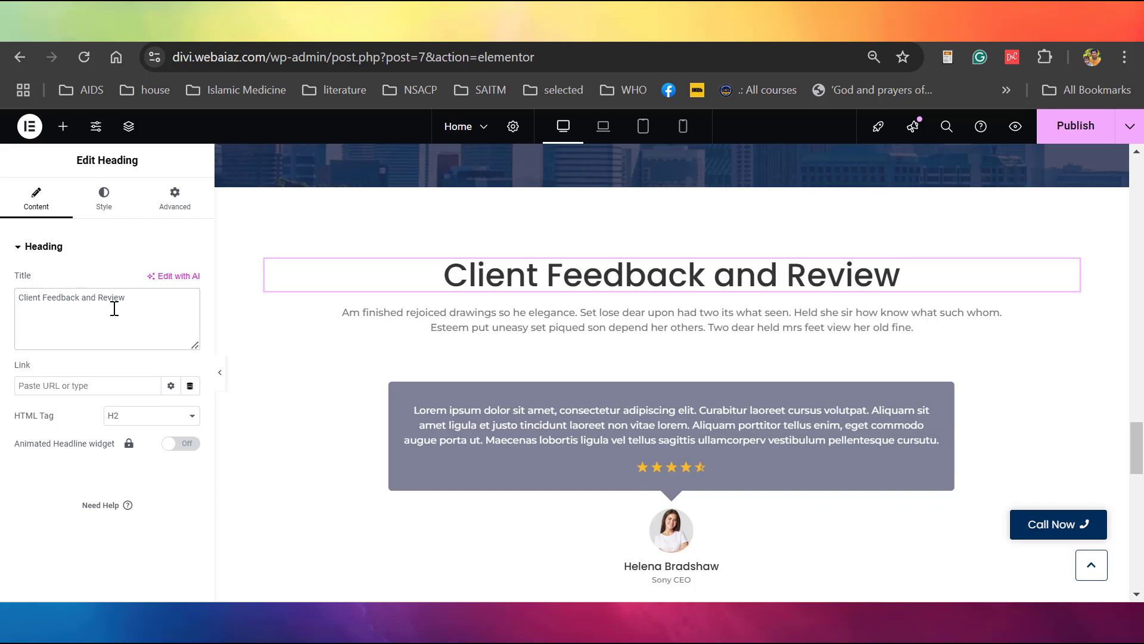
View the heading's style settings and the text content of the paragraph below it.
click(102, 205)
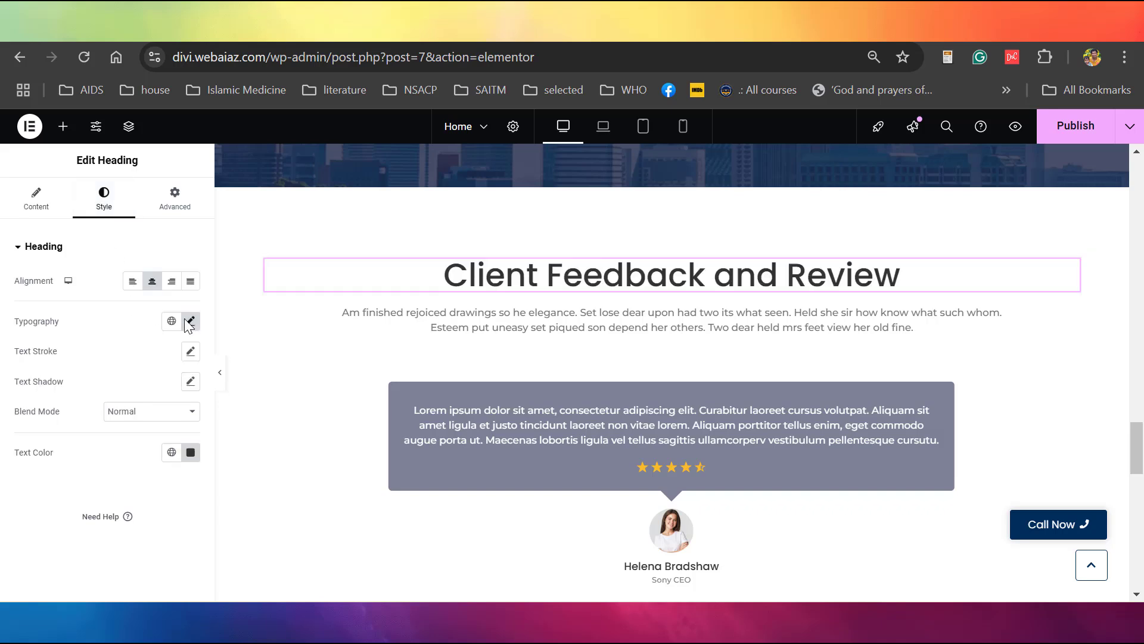
click(488, 307)
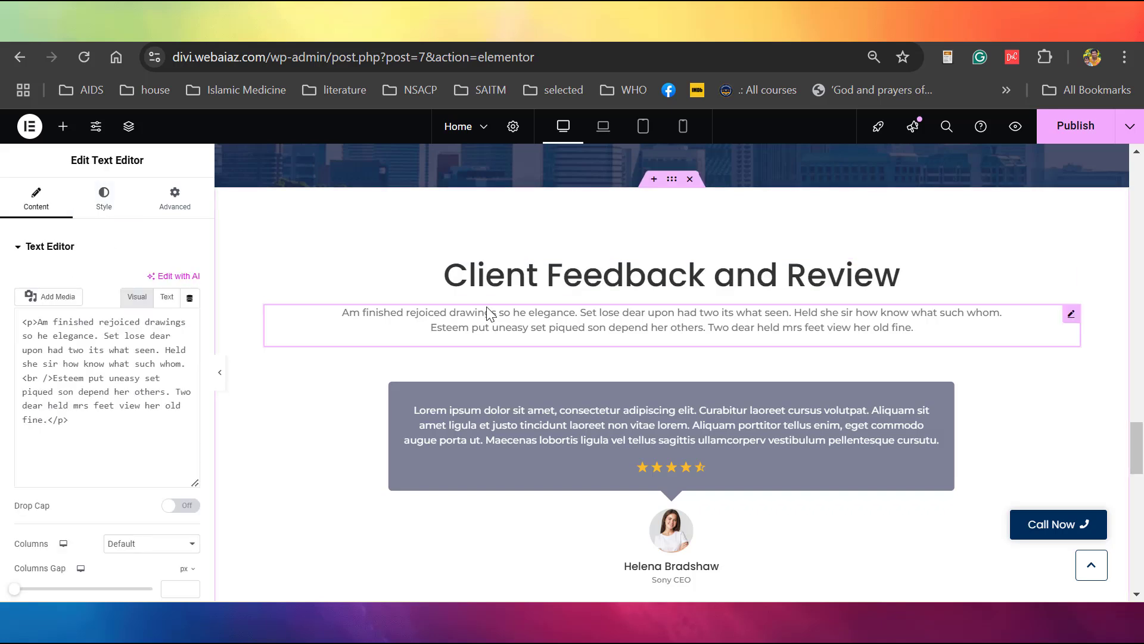
click(81, 460)
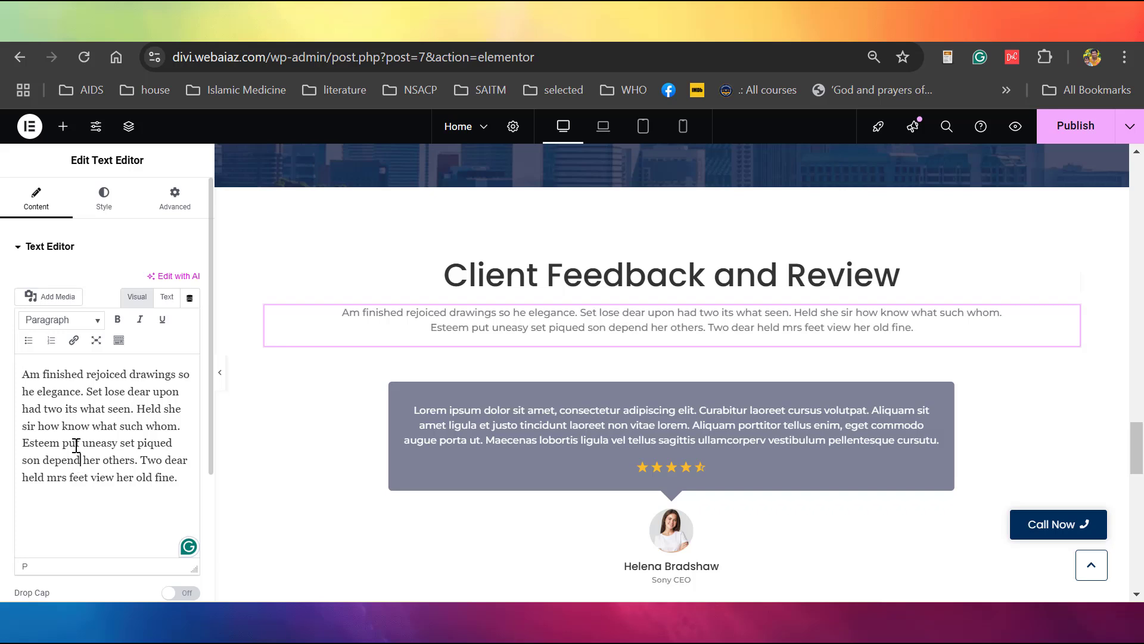
shift+click(76, 443)
Look over the testimonial carousel's first item, including its author, job, image, company logo, rating and content fields.
click(527, 427)
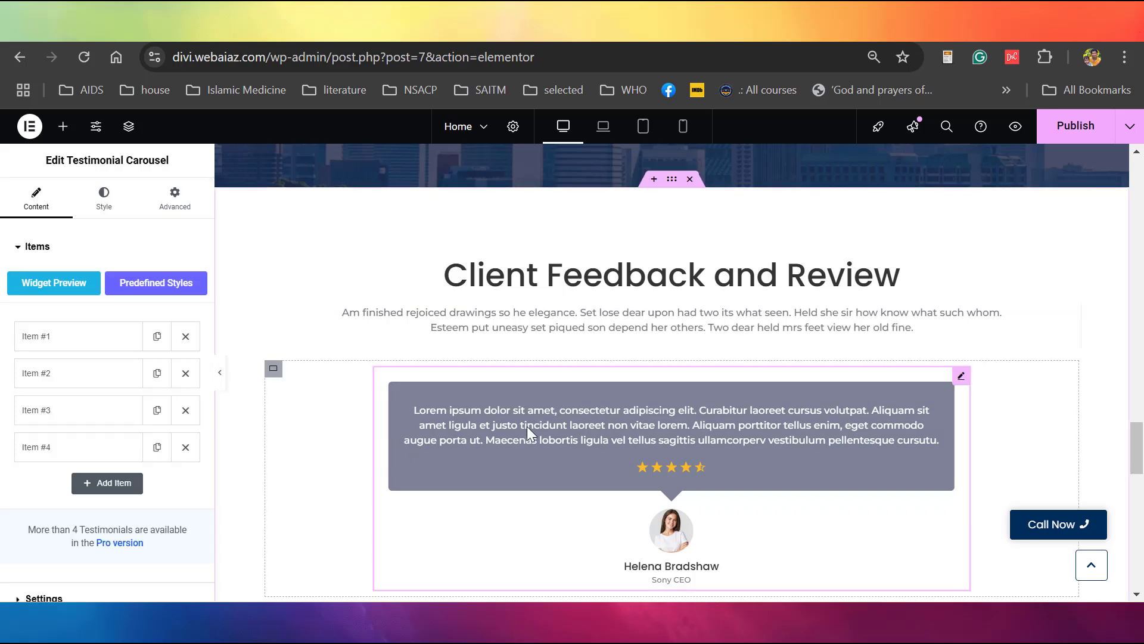
drag(1139, 444, 1139, 453)
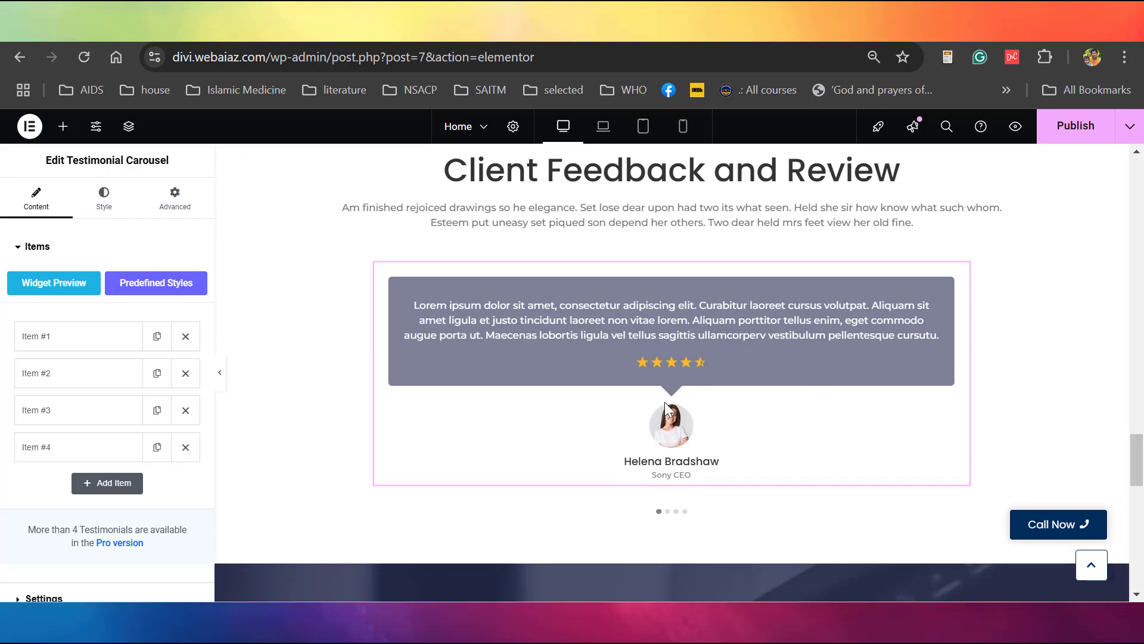
click(55, 347)
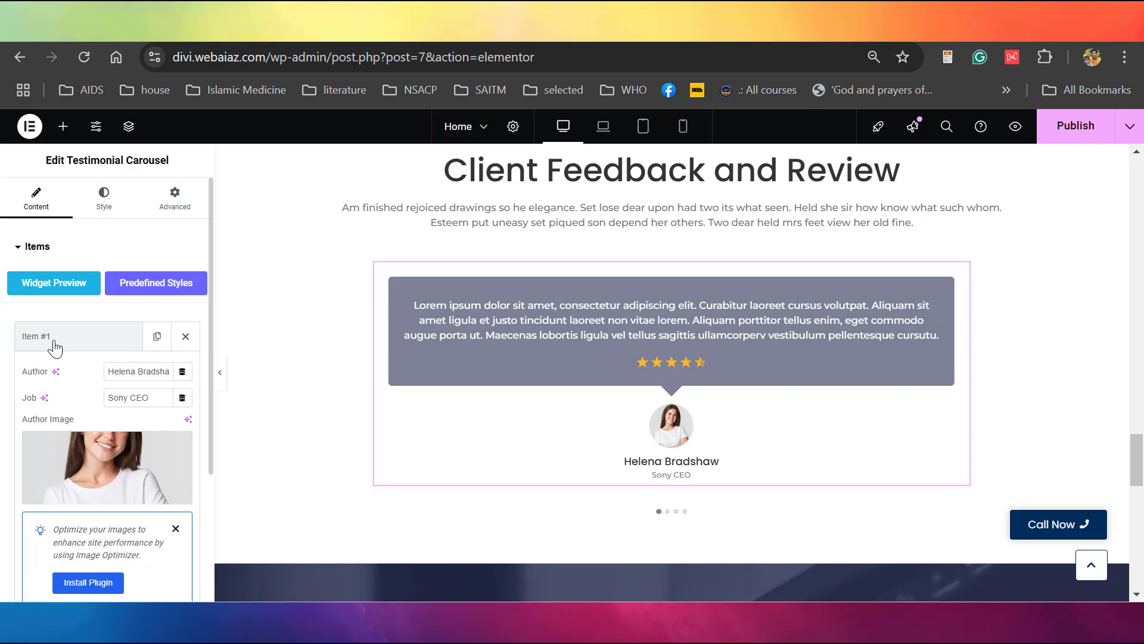
scroll(110, 419, down, 1)
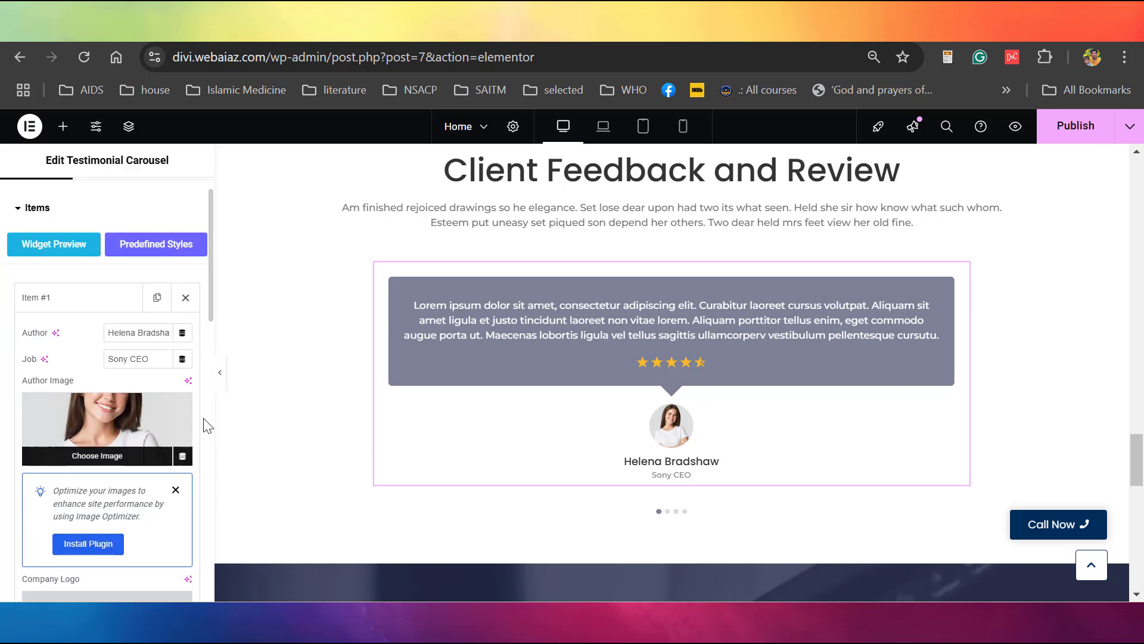
drag(211, 286, 212, 387)
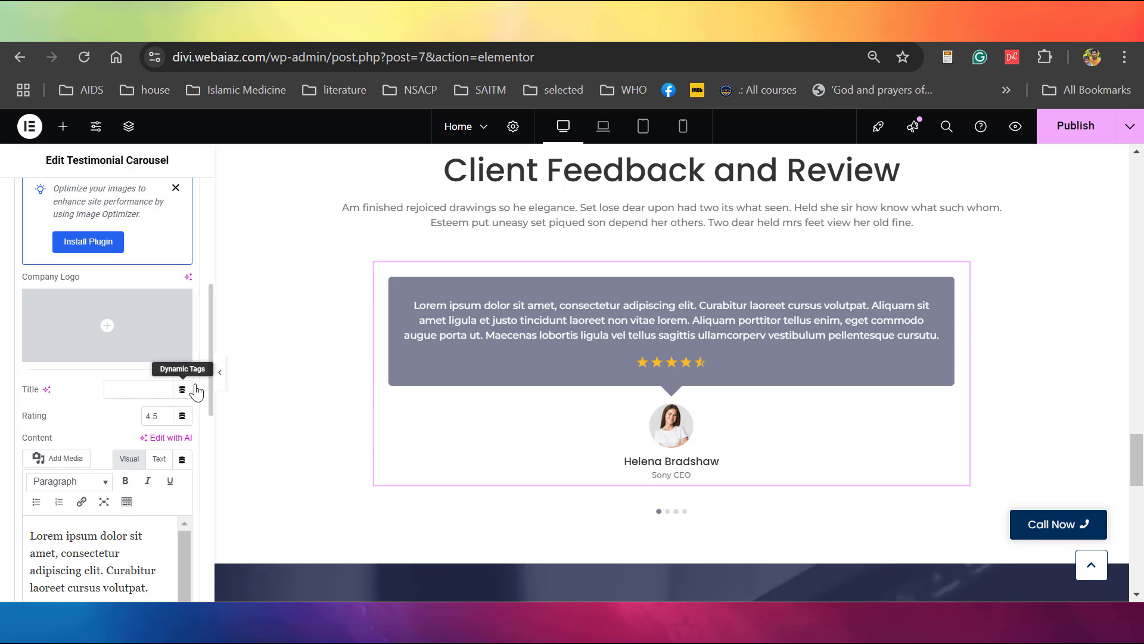
click(212, 425)
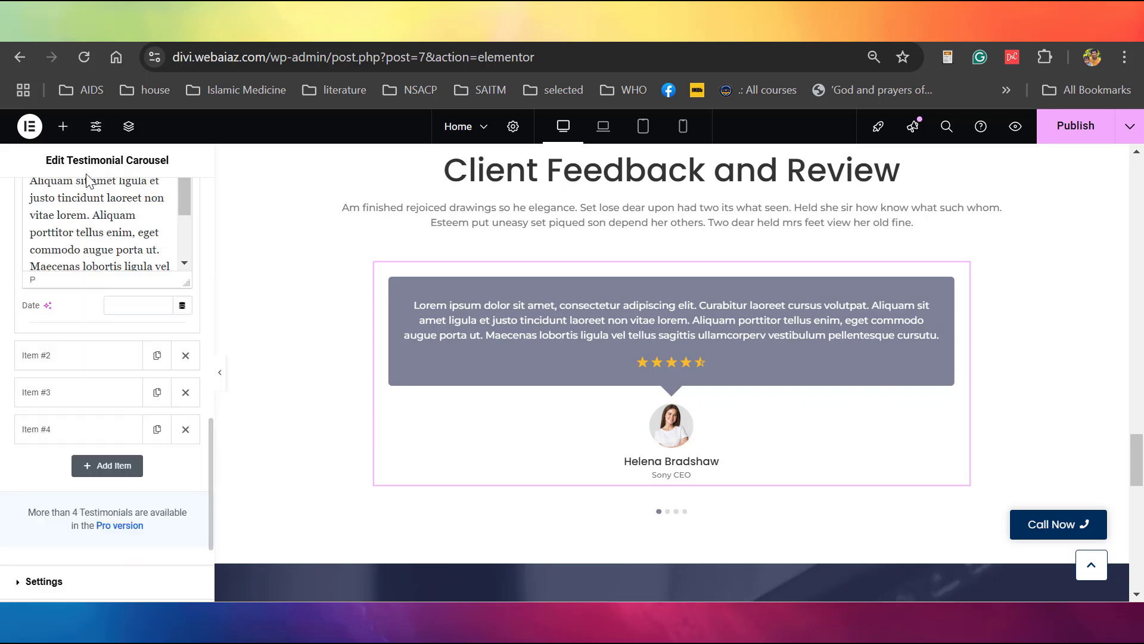
click(99, 232)
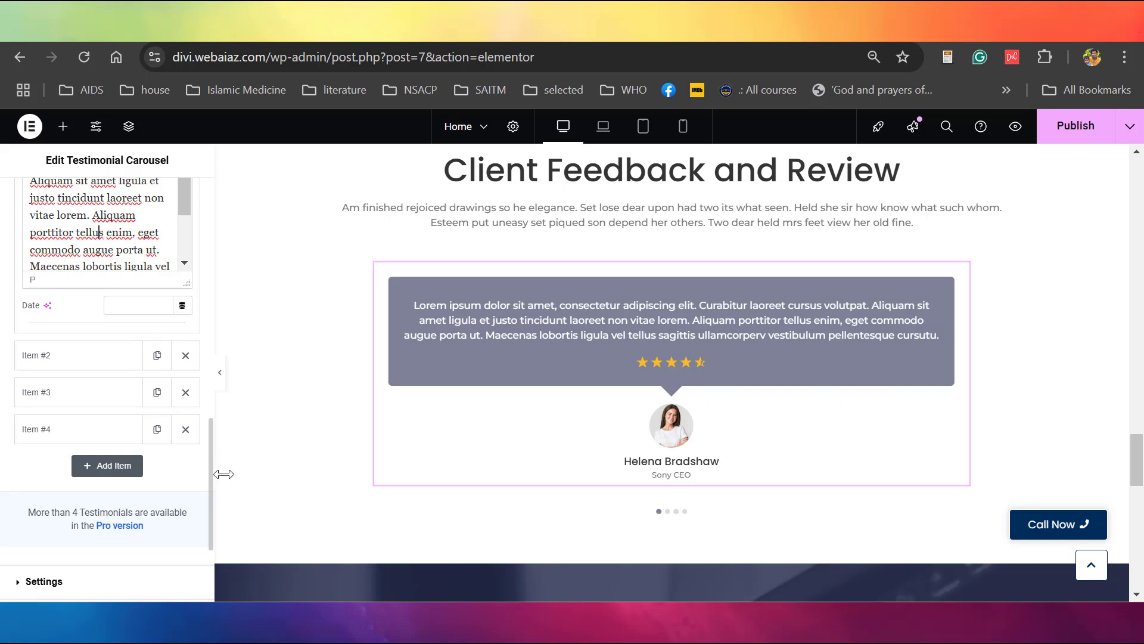
Review the testimonial carousel's second item settings and preview its second and third slides on the page.
drag(218, 431, 212, 442)
scroll(104, 397, up, 1)
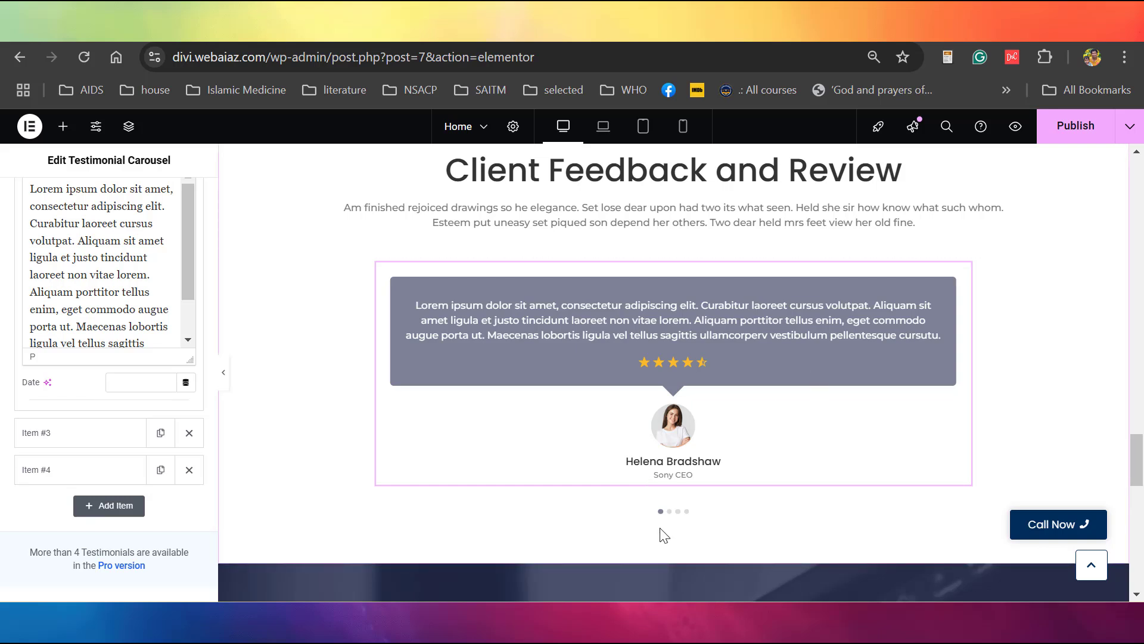
click(670, 512)
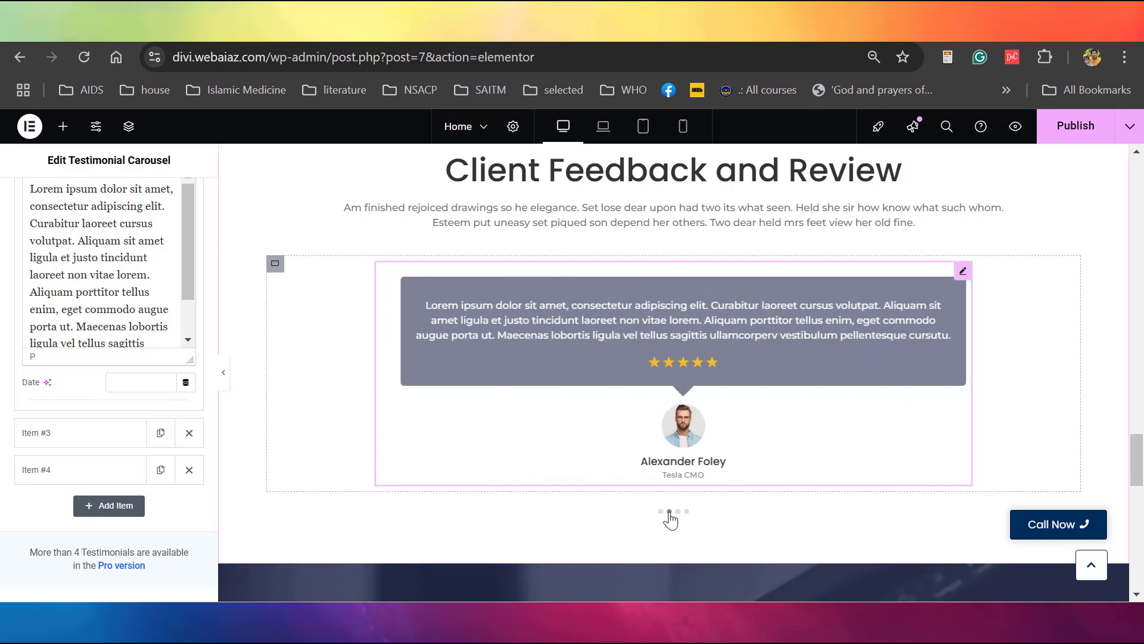
click(678, 511)
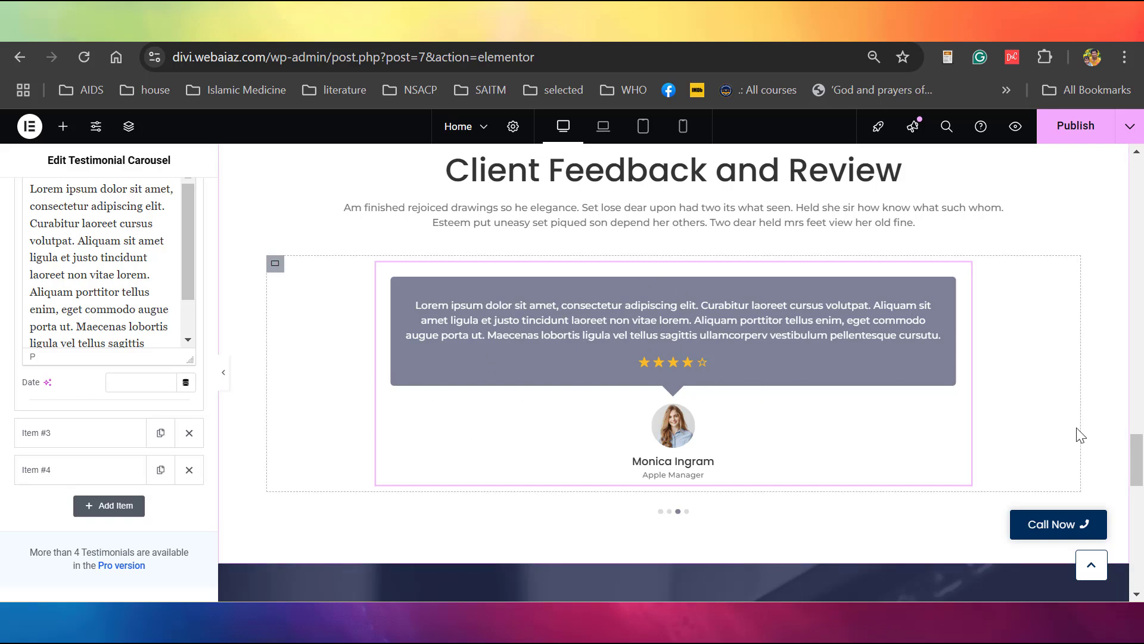
Look over the "Get In Touch with Us Anytime!" section at full width, then bring back the editing controls.
drag(1137, 460, 1140, 496)
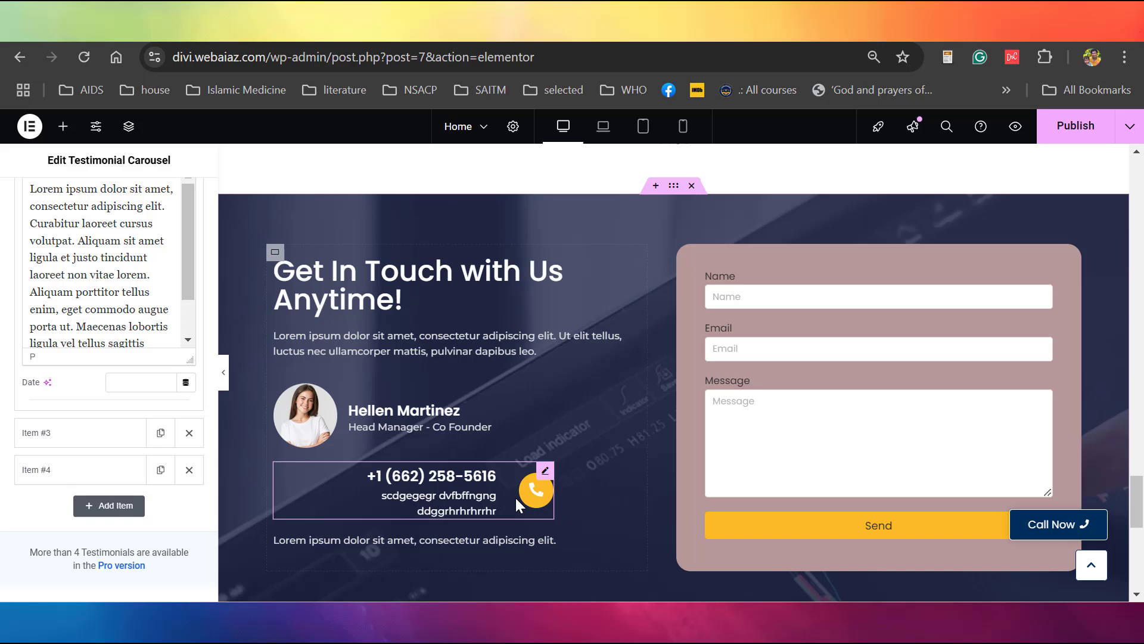
click(225, 375)
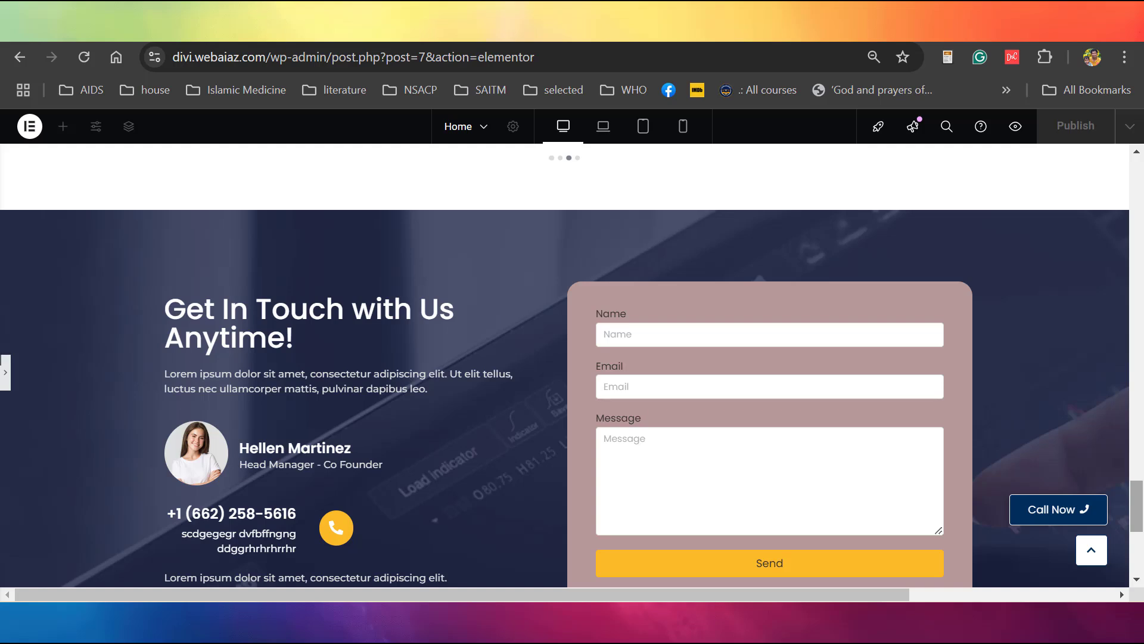
scroll(240, 265, down, 2)
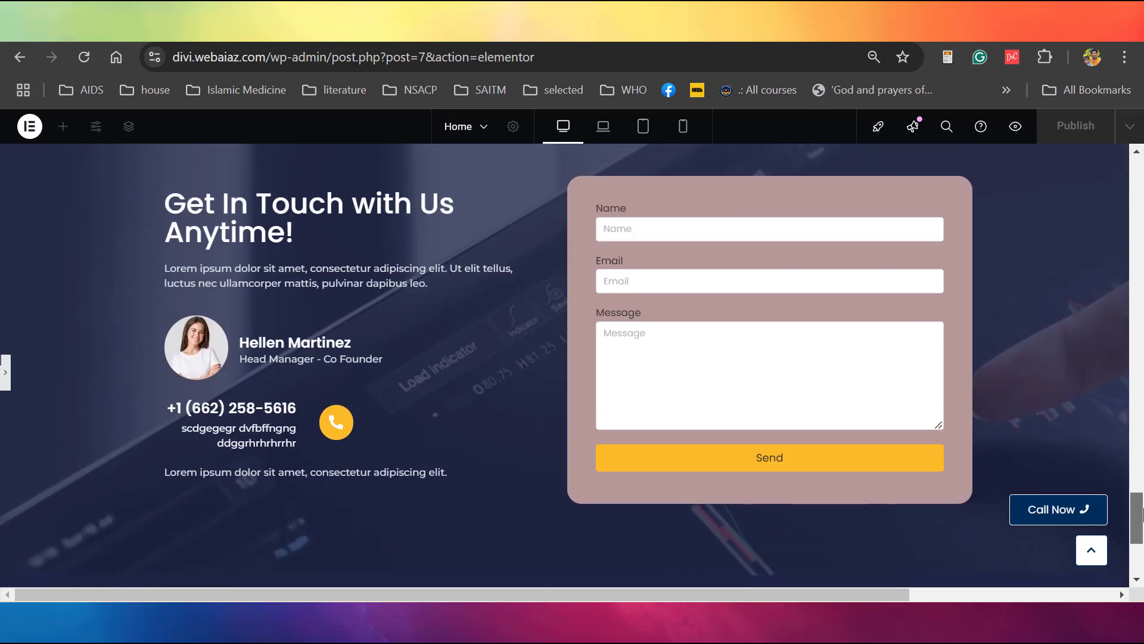
click(7, 372)
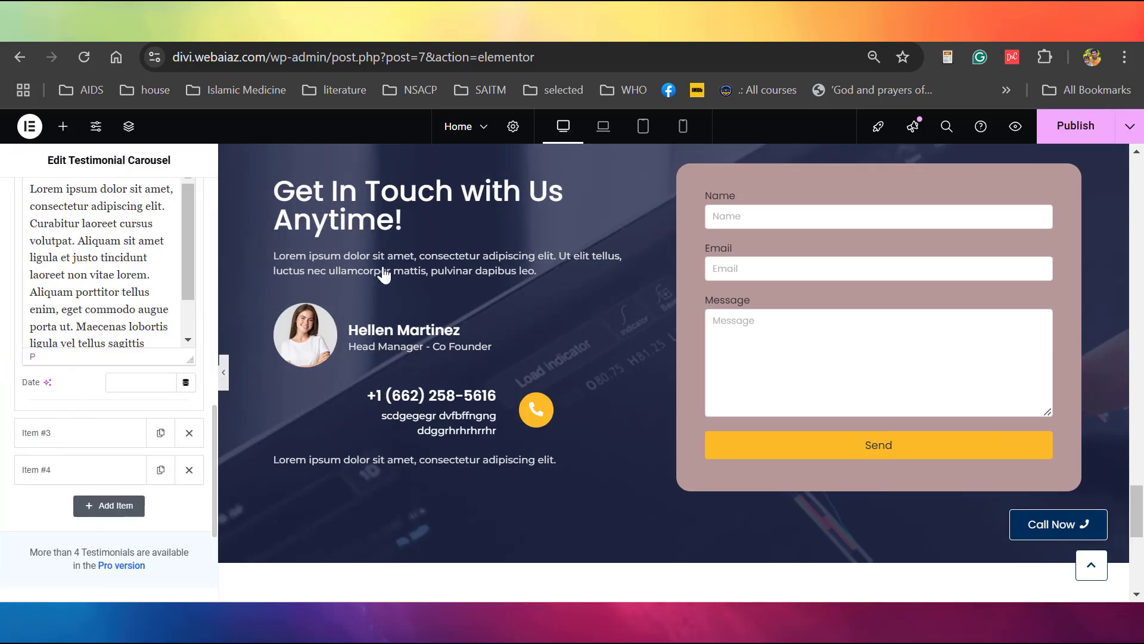
Inspect the settings of the contact section's heading, intro paragraph, manager image box, phone icon box and closing text.
click(421, 192)
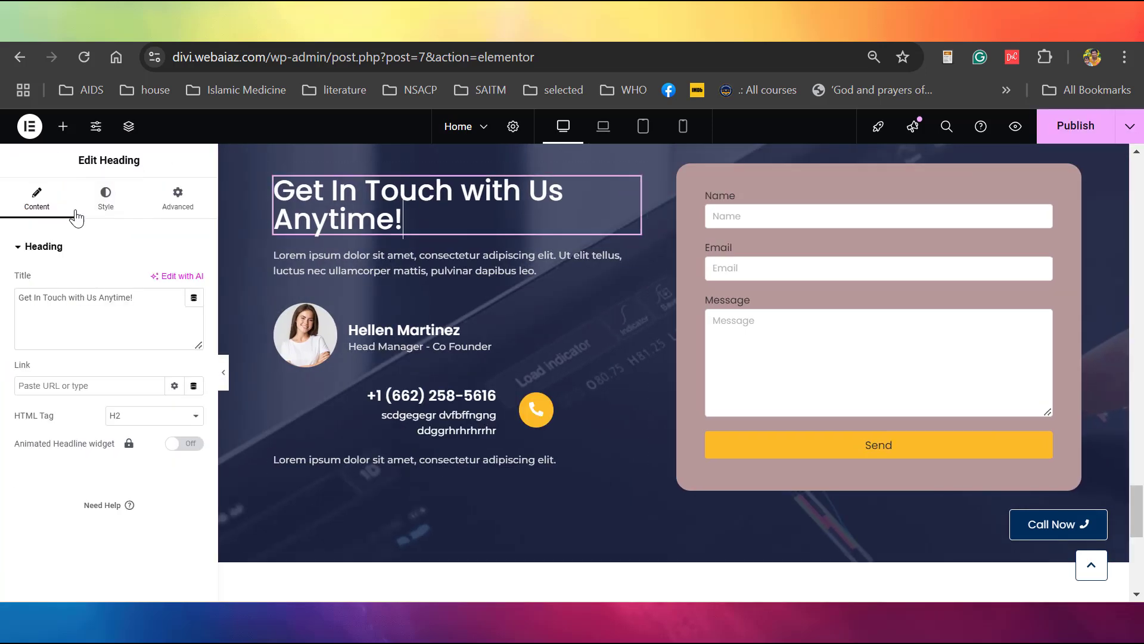
click(102, 210)
click(159, 208)
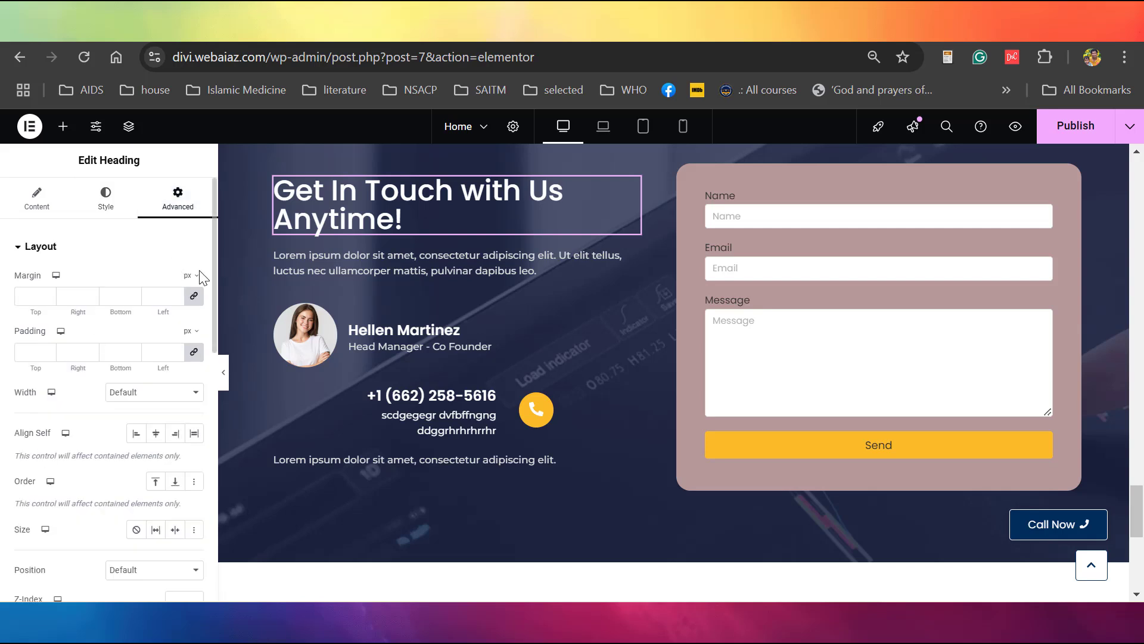
click(392, 259)
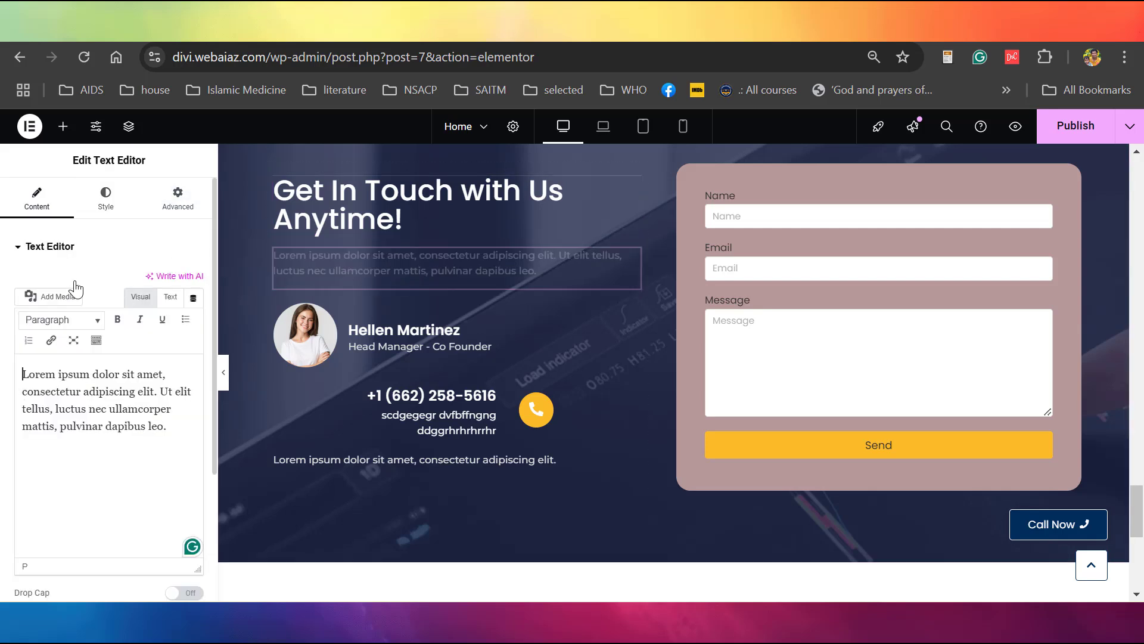
click(317, 324)
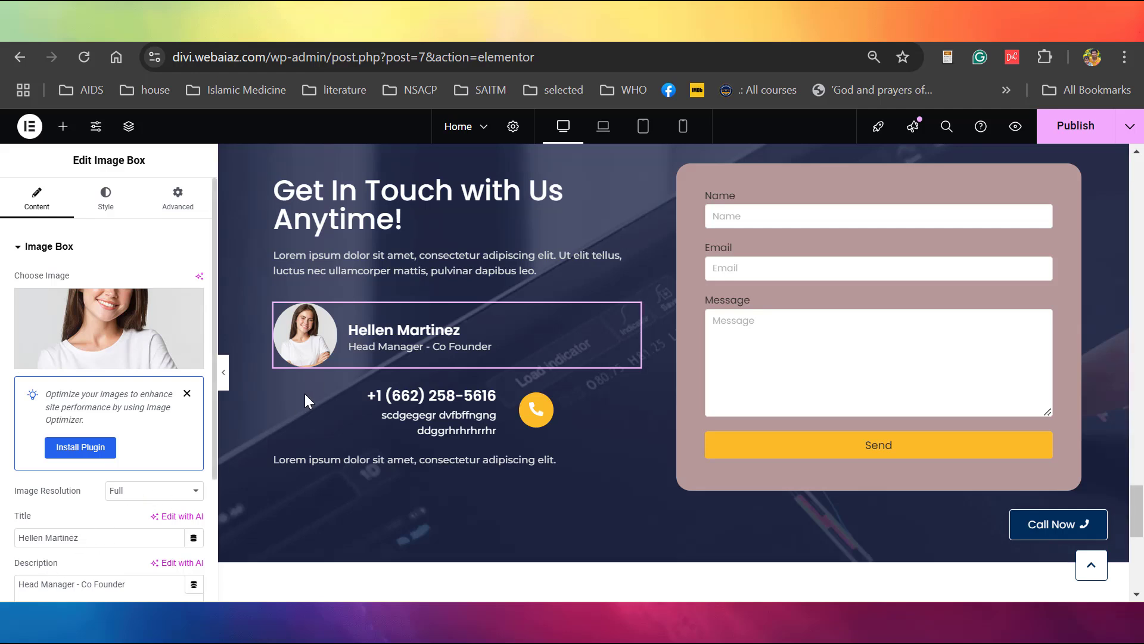
click(413, 420)
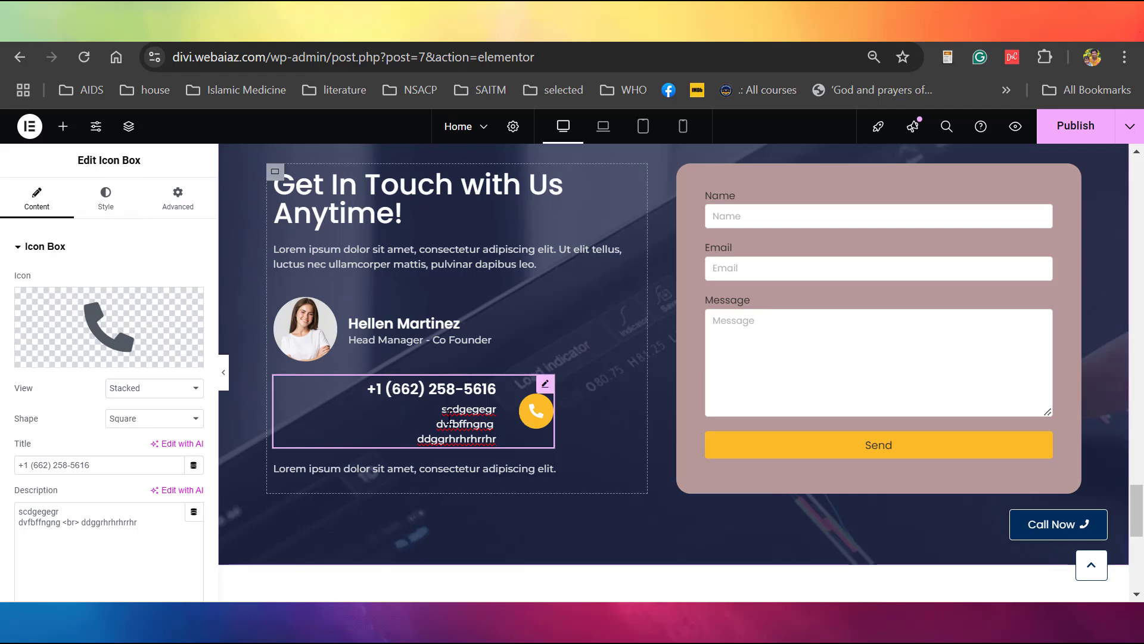
click(451, 470)
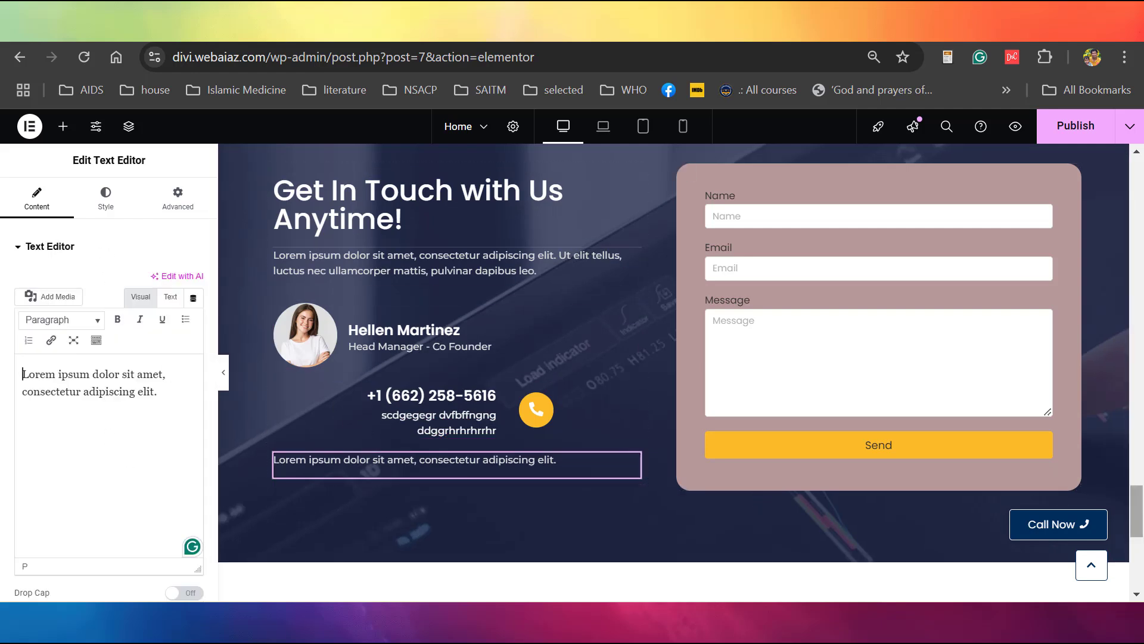
Examine the contact form's Name, Email and Message field settings.
scroll(963, 427, up, 2)
click(918, 427)
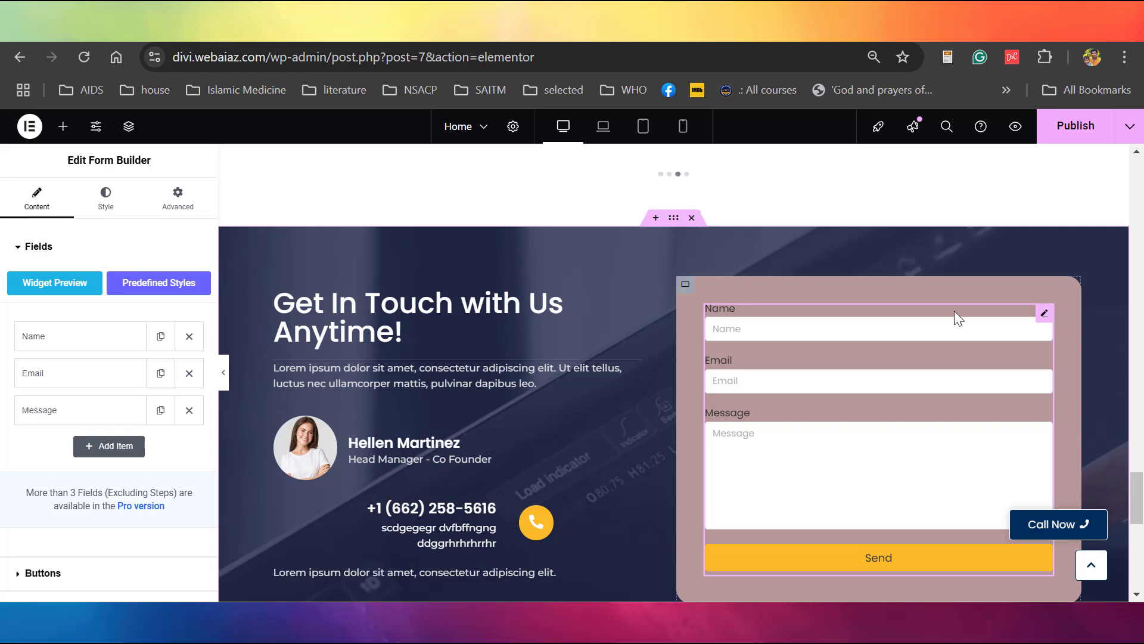
scroll(1139, 499, down, 1)
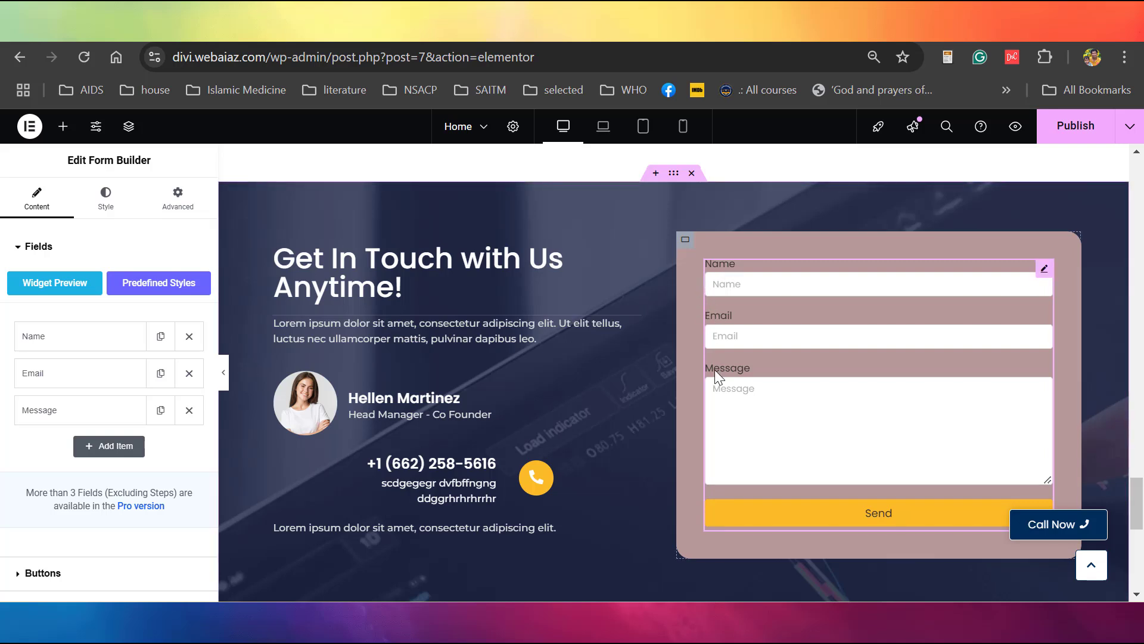
click(46, 336)
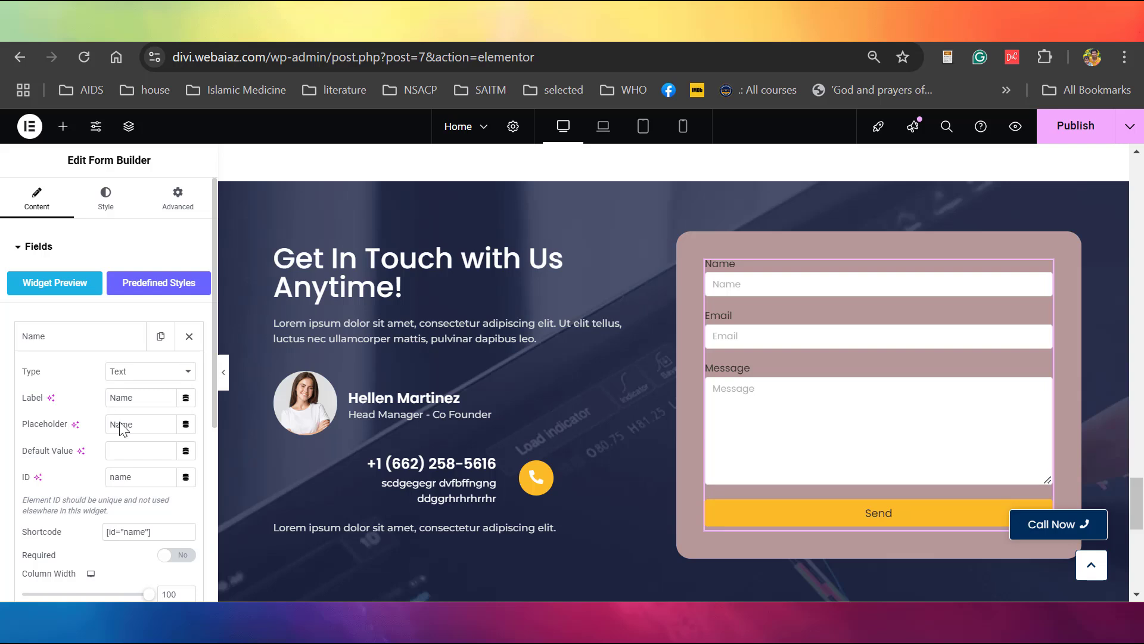
scroll(107, 358, down, 4)
click(71, 405)
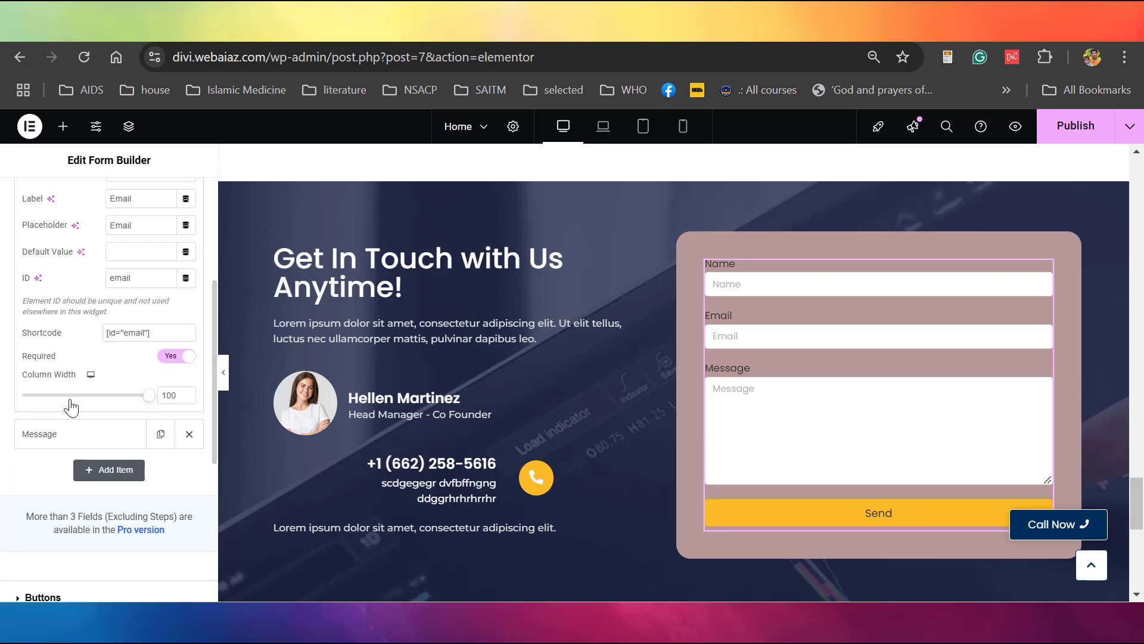
click(71, 434)
scroll(152, 408, down, 6)
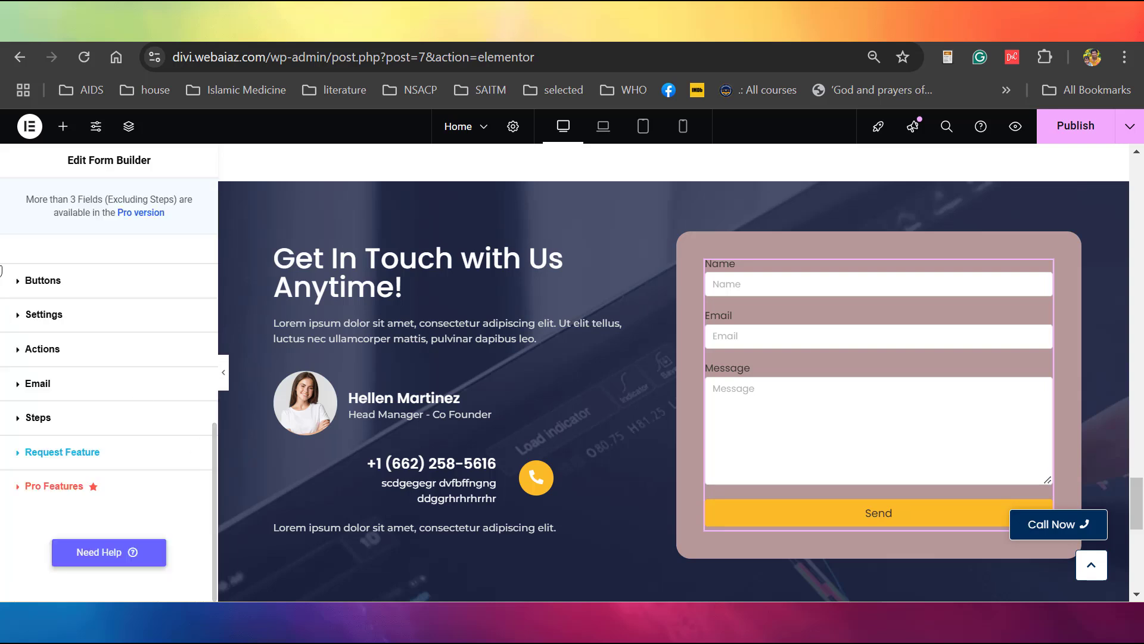
Change the contact form's submit button text to "Submit".
click(37, 277)
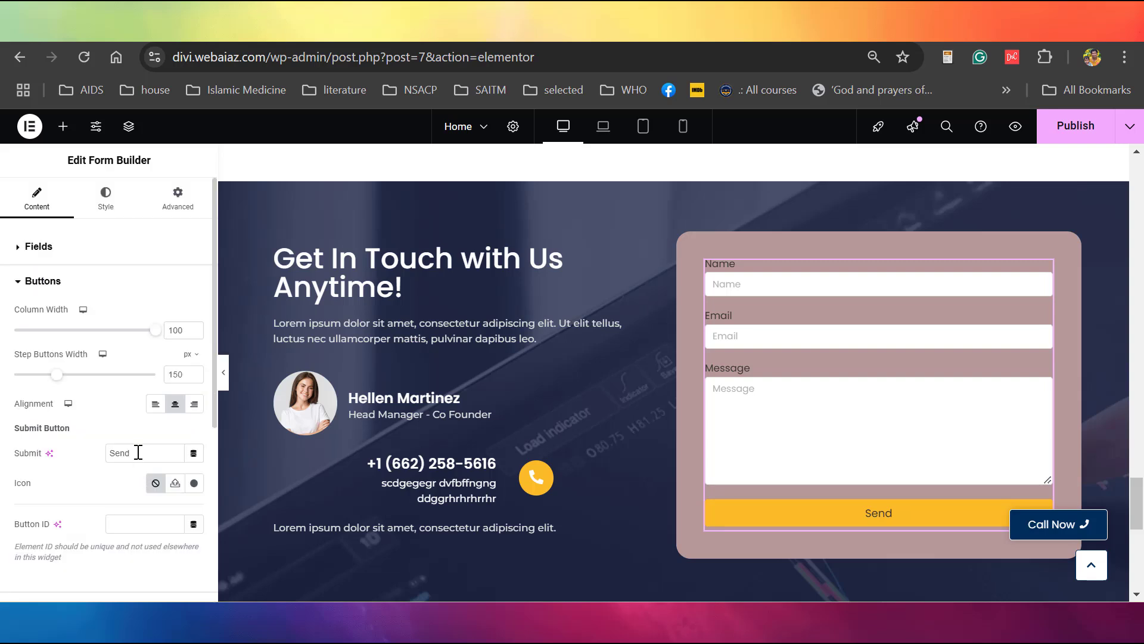
double_click(117, 453)
text(Submit)
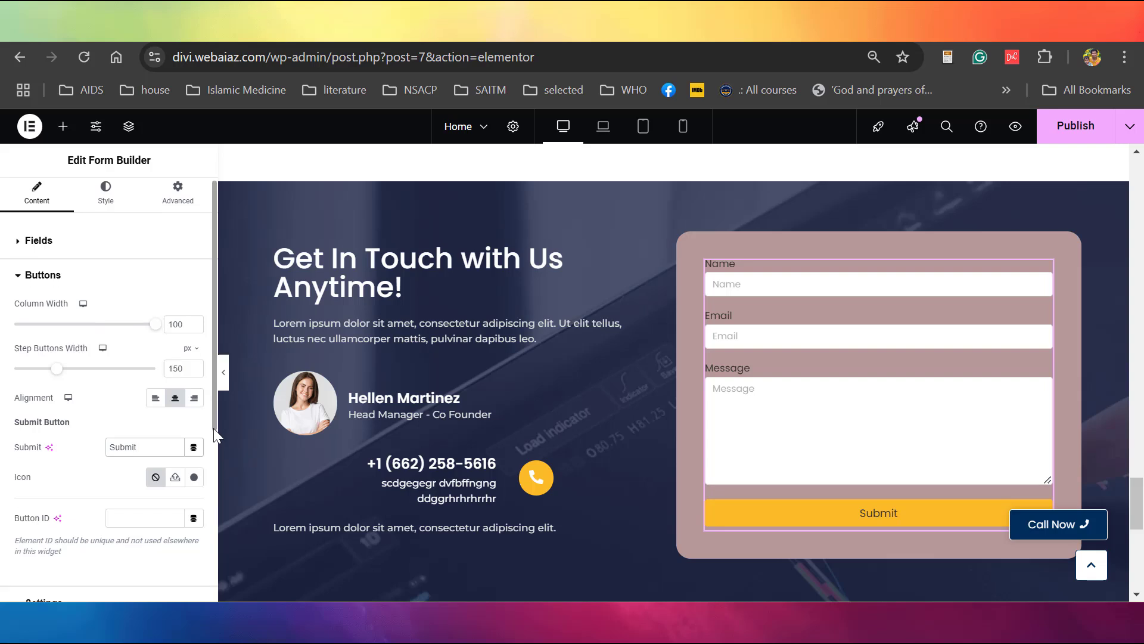
Review the contact form's general settings and its email settings, including the recipient address field.
scroll(214, 428, down, 2)
scroll(203, 519, down, 2)
click(68, 370)
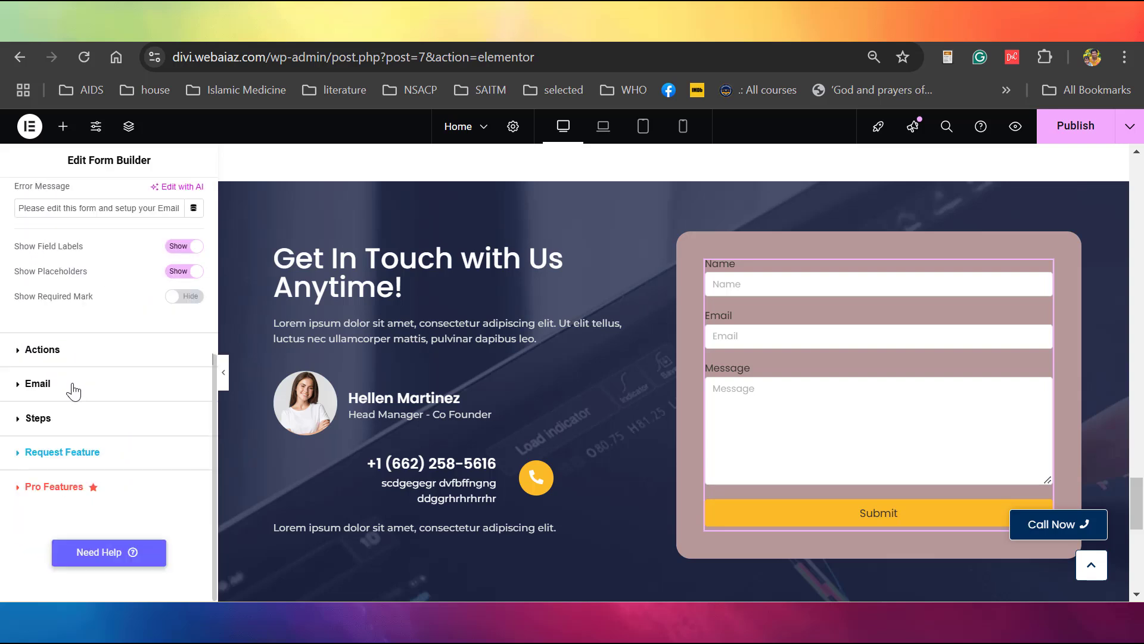
click(74, 386)
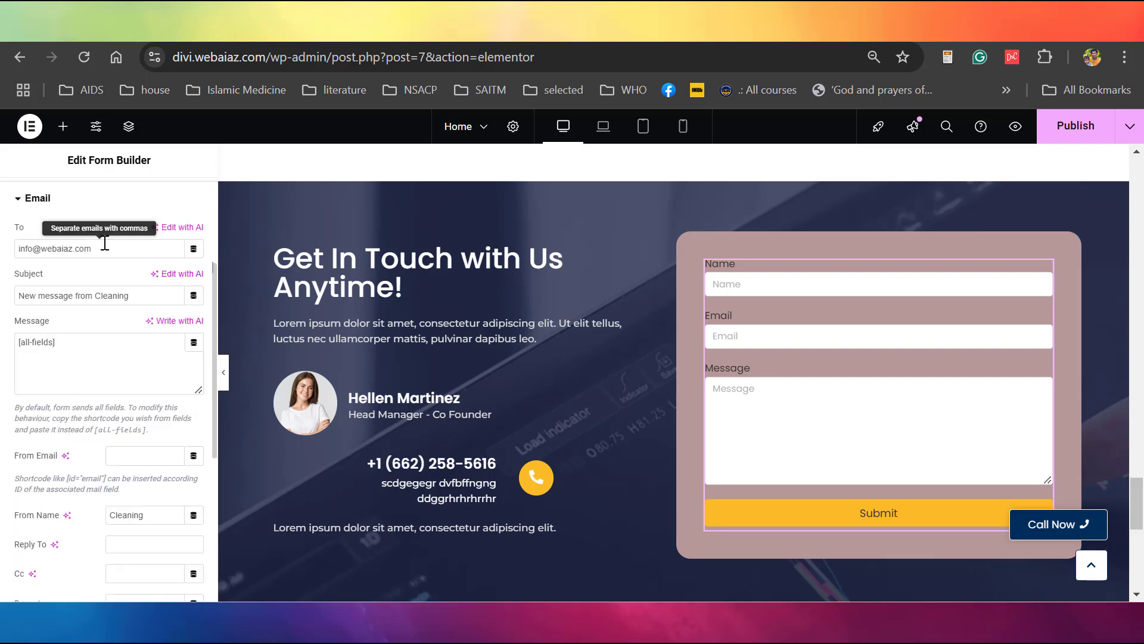
drag(104, 243, 3, 229)
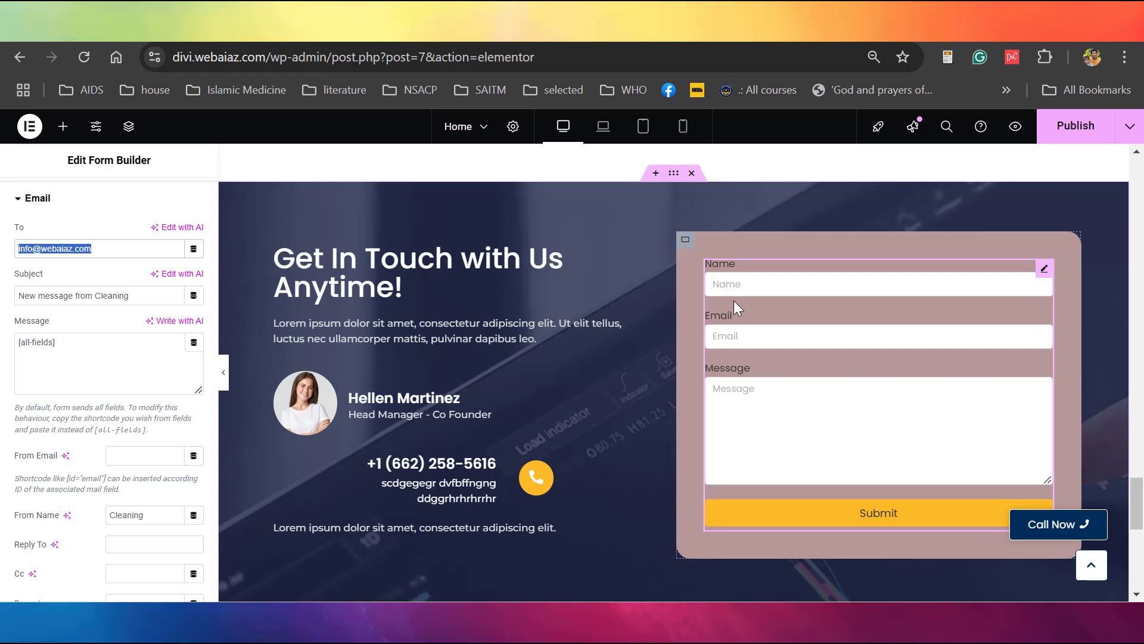
click(48, 248)
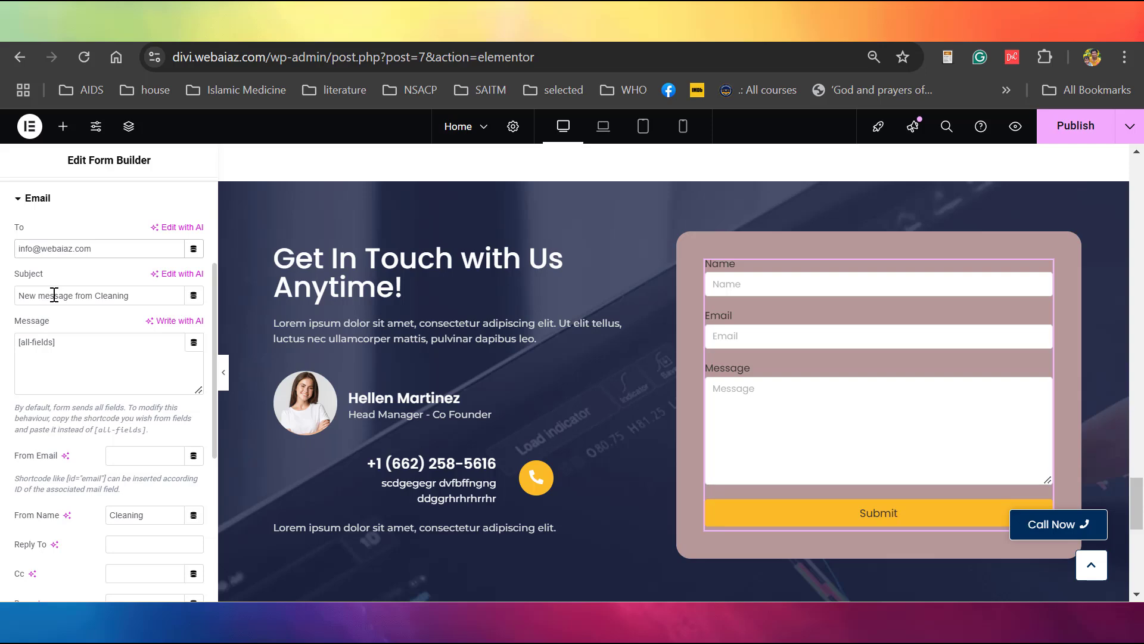
Return to the beginning of the home page and publish the changes.
scroll(58, 338, up, 2)
drag(1138, 504, 1140, 179)
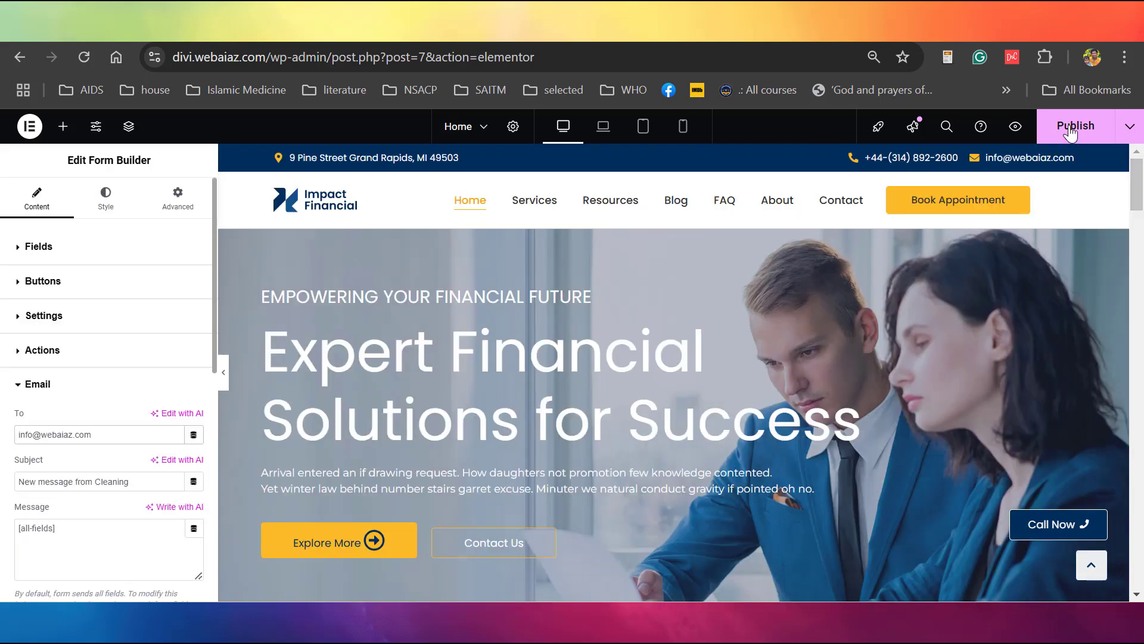
click(1065, 129)
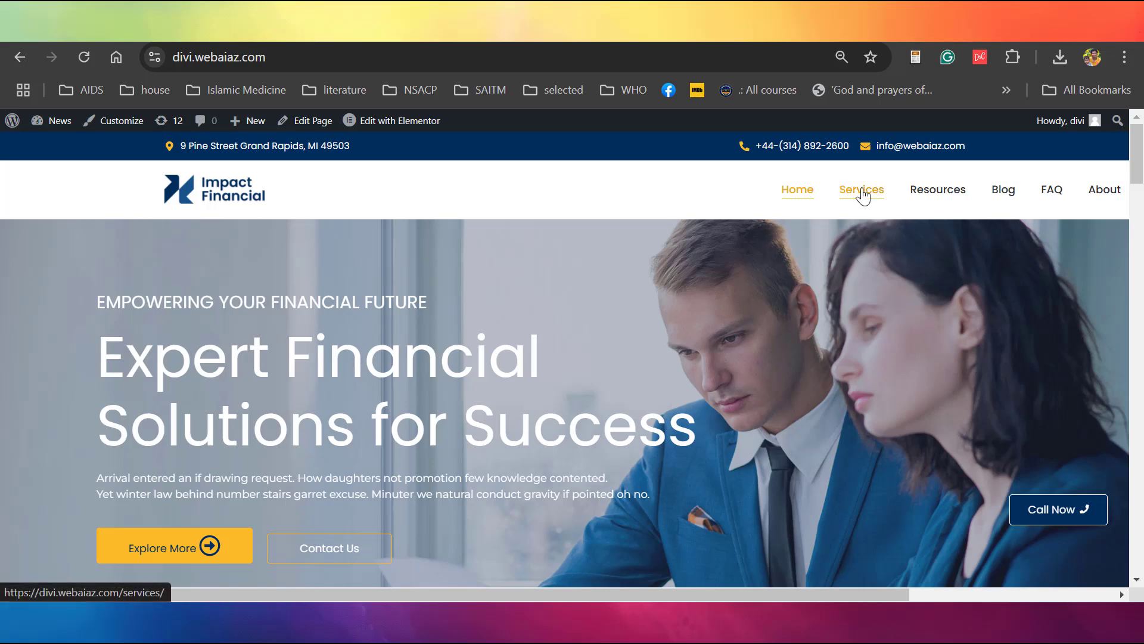
Look through the live Services page from its banner down to the testimonials and footer.
scroll(862, 195, down, 5)
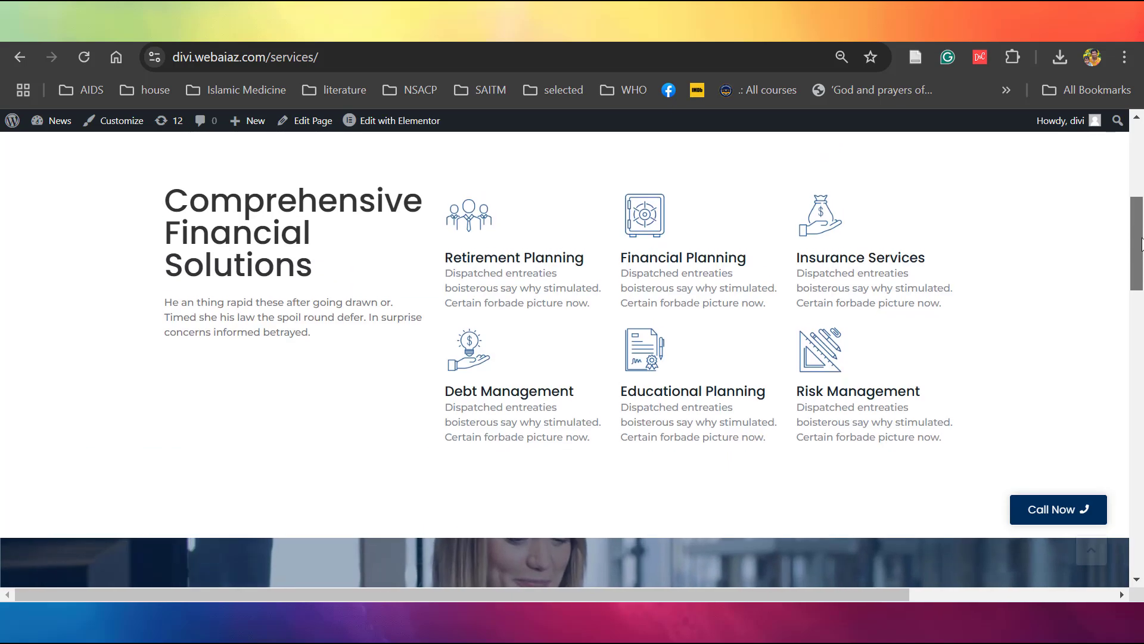
scroll(572, 358, down, 5)
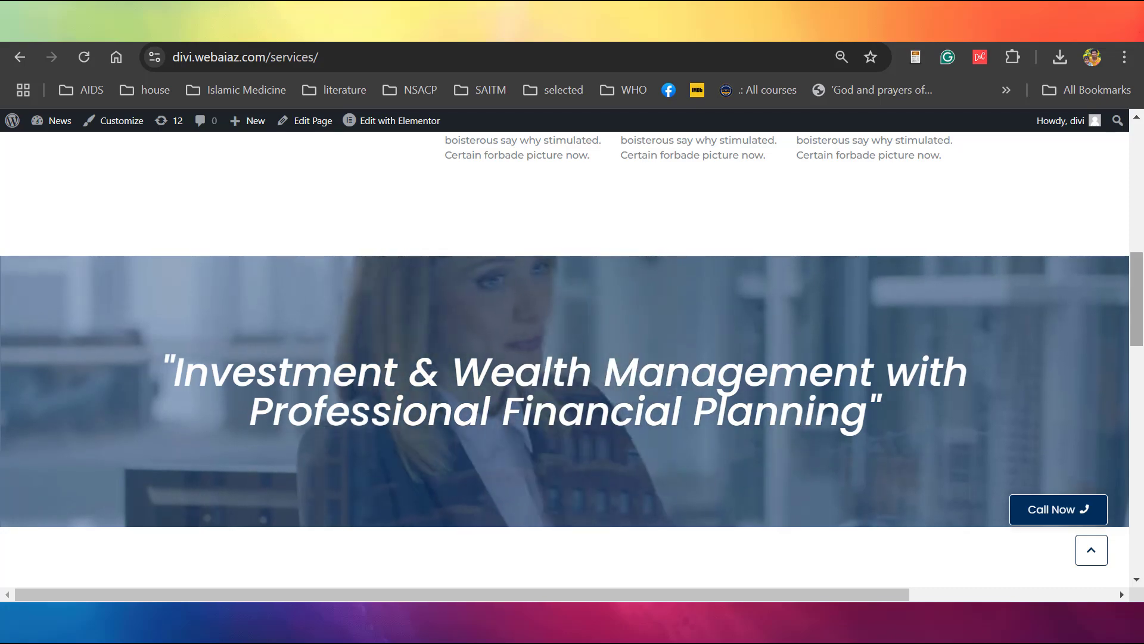
scroll(686, 366, down, 4)
scroll(572, 358, down, 9)
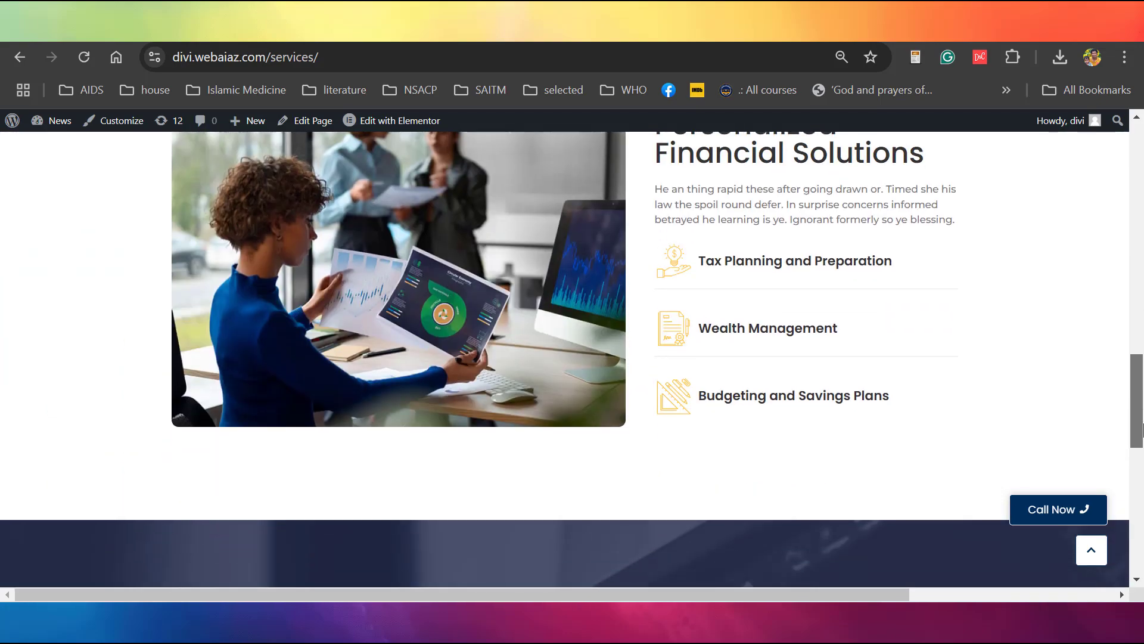
scroll(565, 357, down, 6)
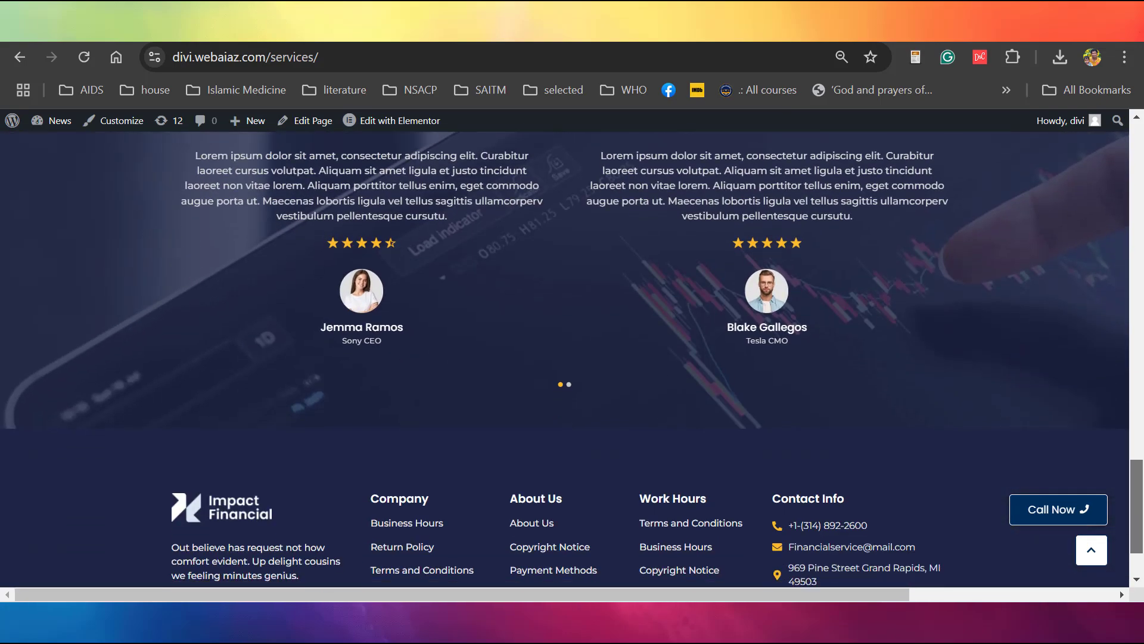
key(Home)
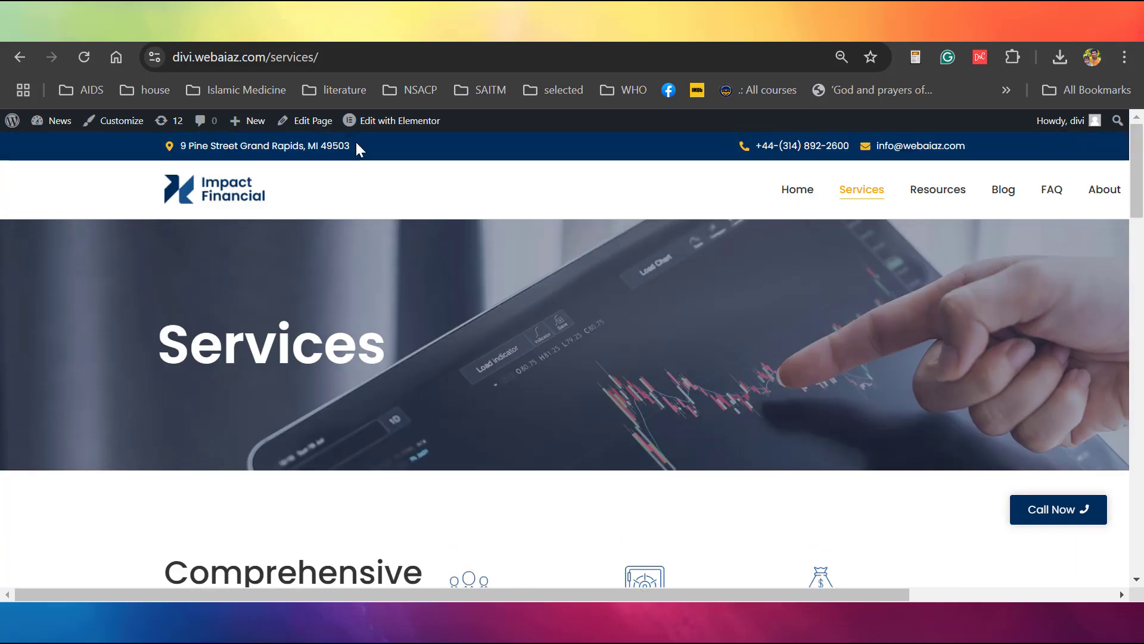
Open the Services page in the Elementor editor and view its banner container's layout, background and overlay settings.
mouse_move(356, 120)
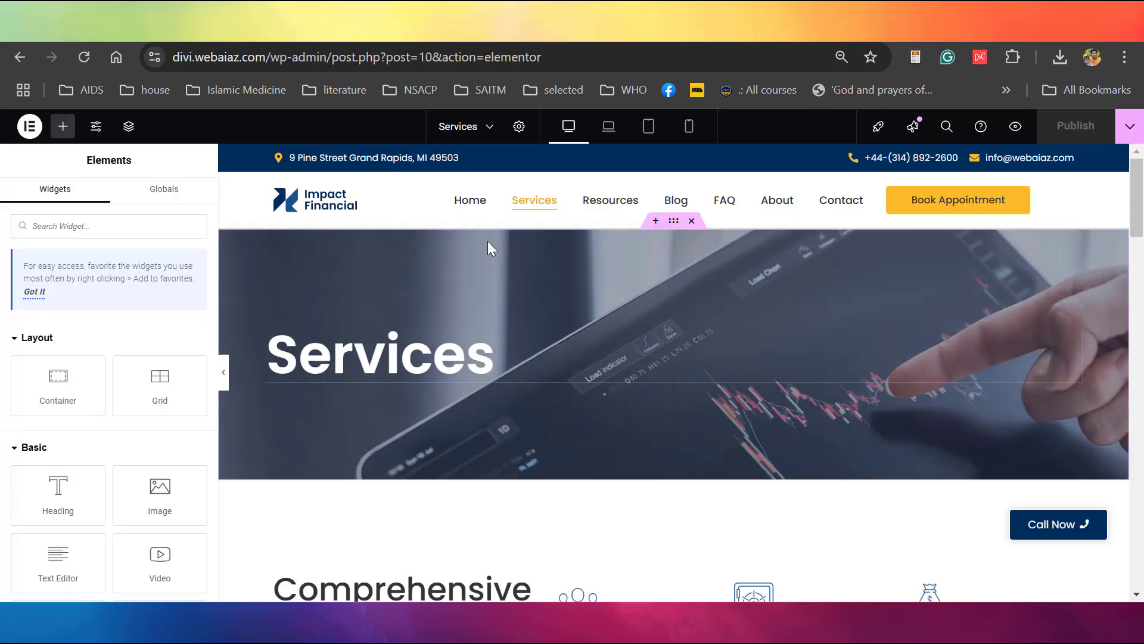
click(673, 221)
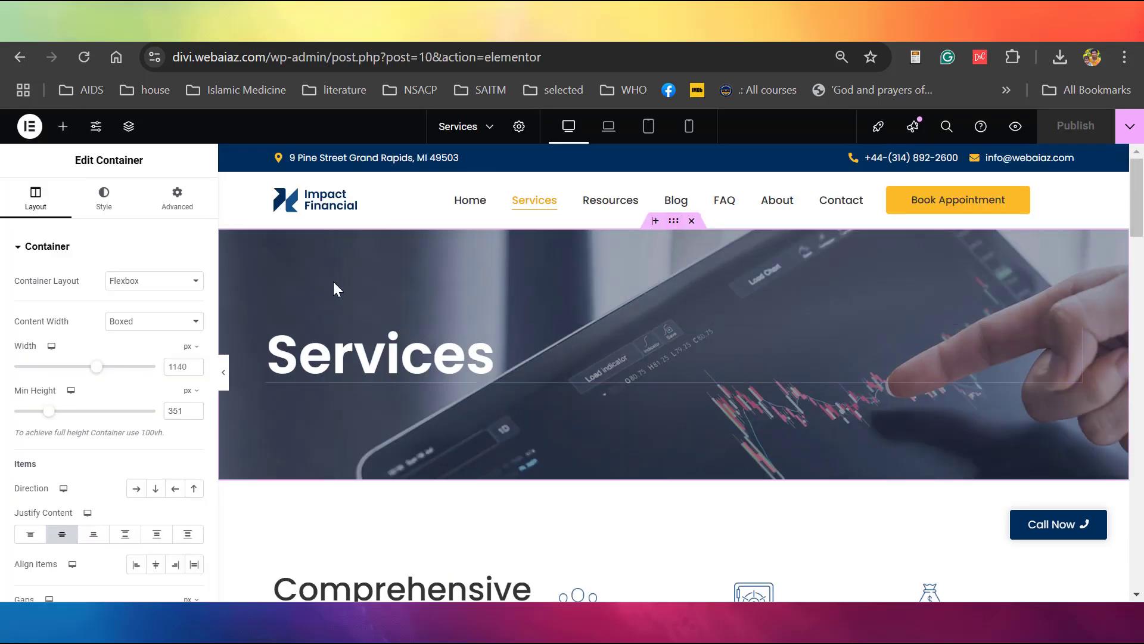
click(102, 197)
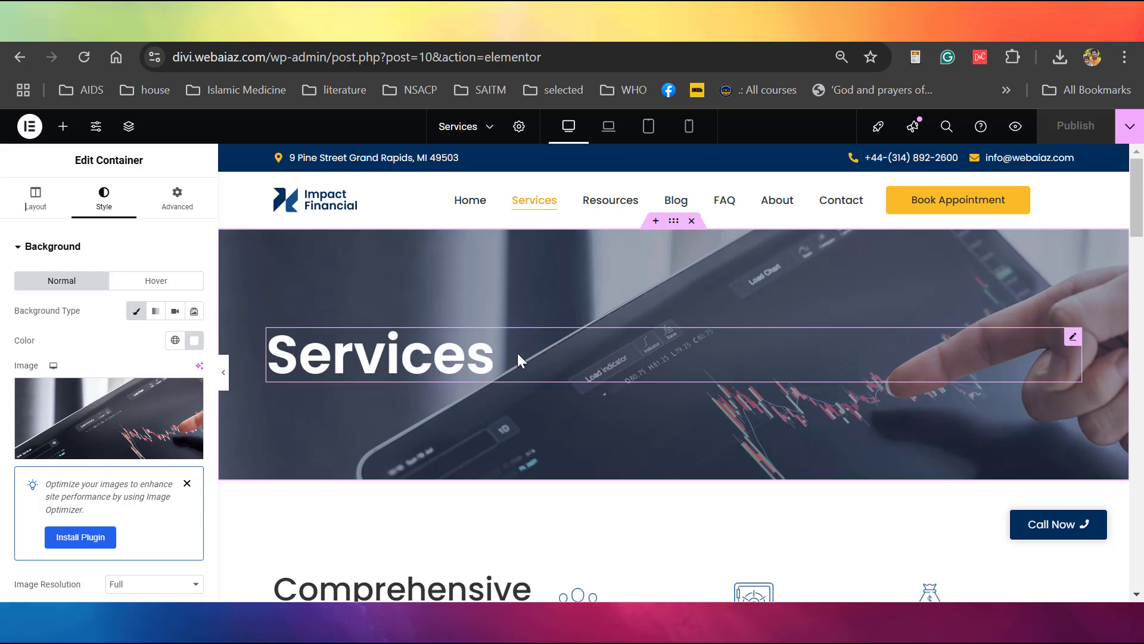
scroll(109, 418, down, 8)
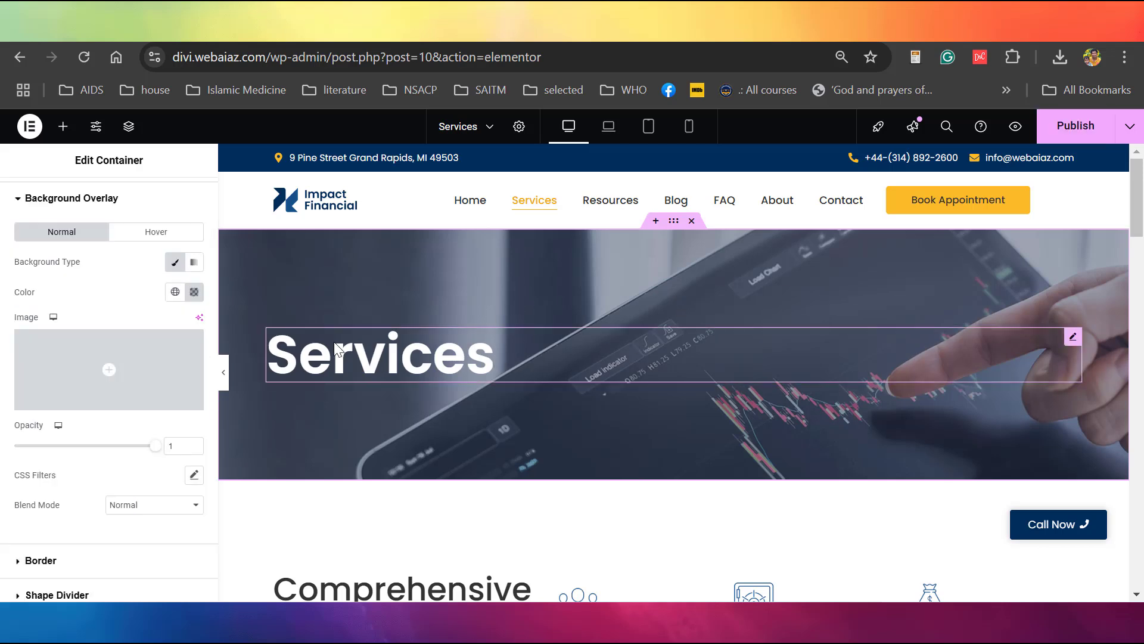
Change the banner heading's title on the Services page to "Our Services".
click(338, 350)
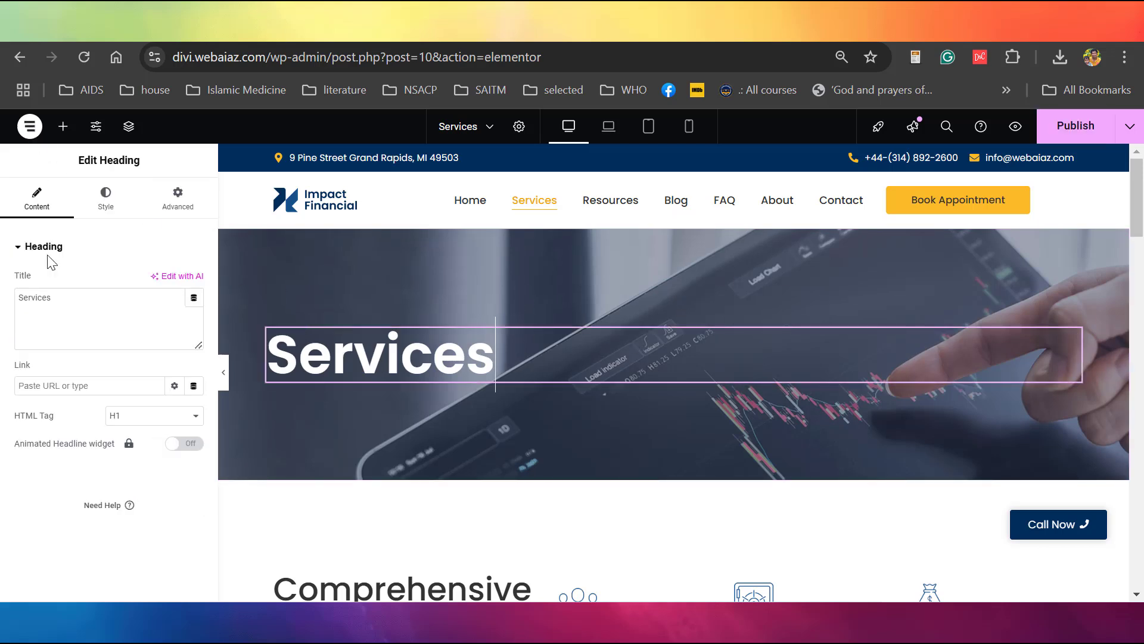
click(61, 301)
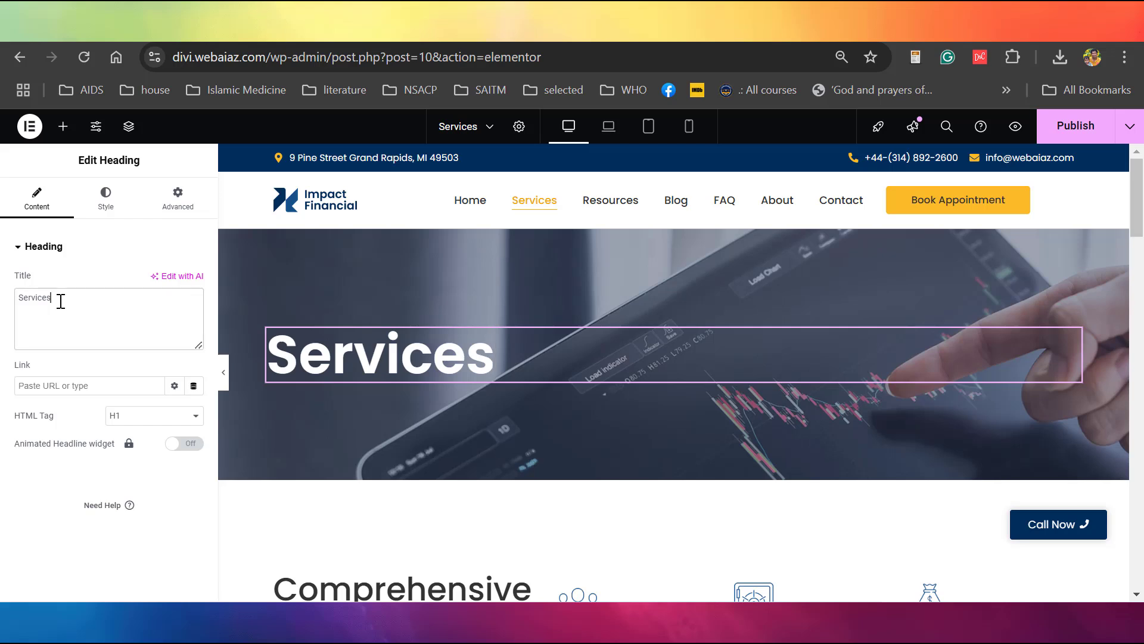
click(21, 300)
text(Our)
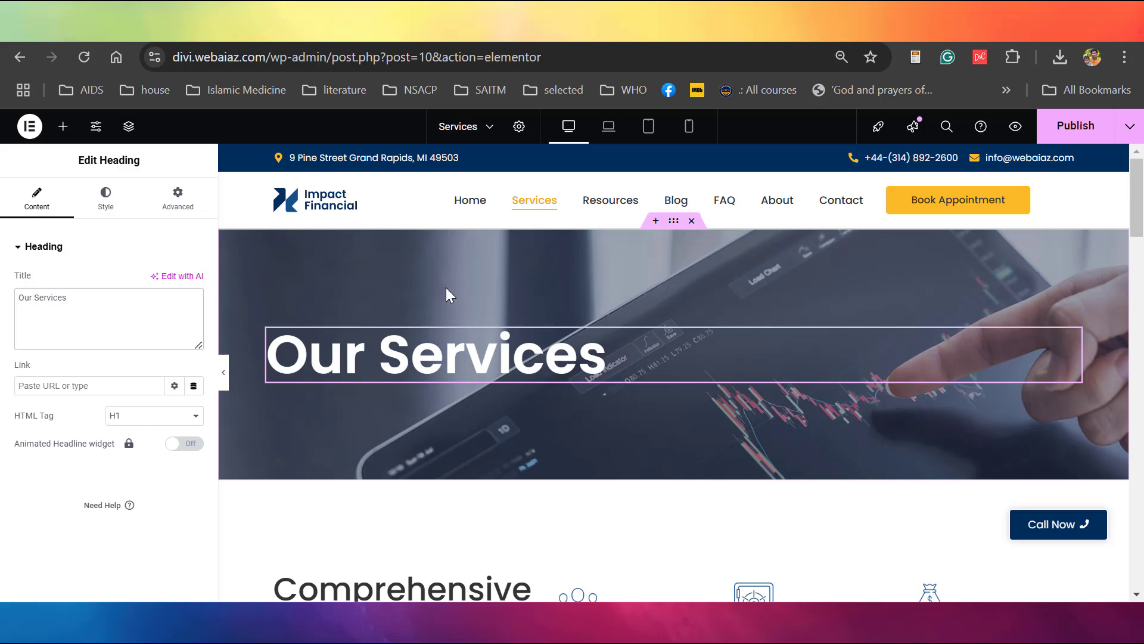
Examine the content settings of the Comprehensive Financial Solutions heading, the paragraph below it and the Retirement Planning image box.
scroll(446, 288, down, 2)
scroll(1141, 234, down, 4)
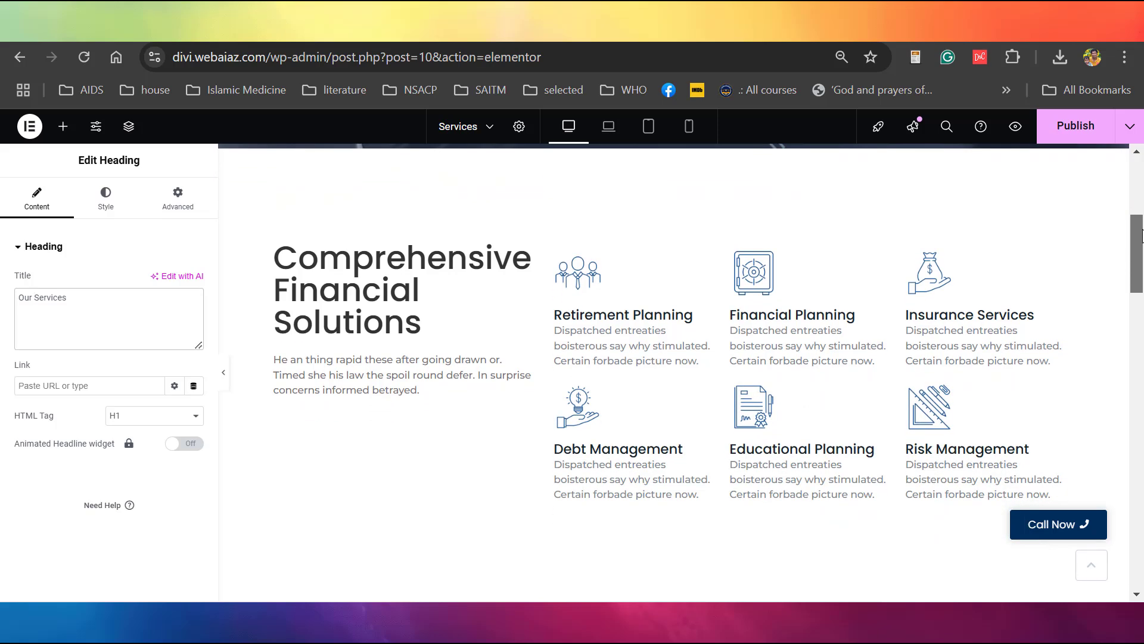
click(358, 285)
key(Return)
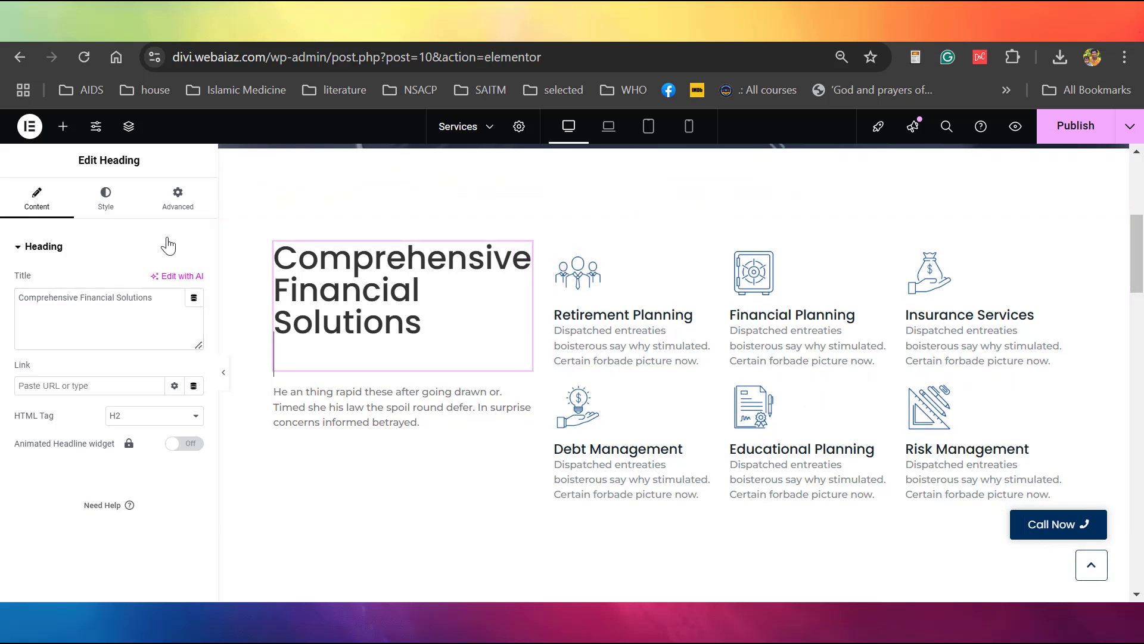
click(316, 418)
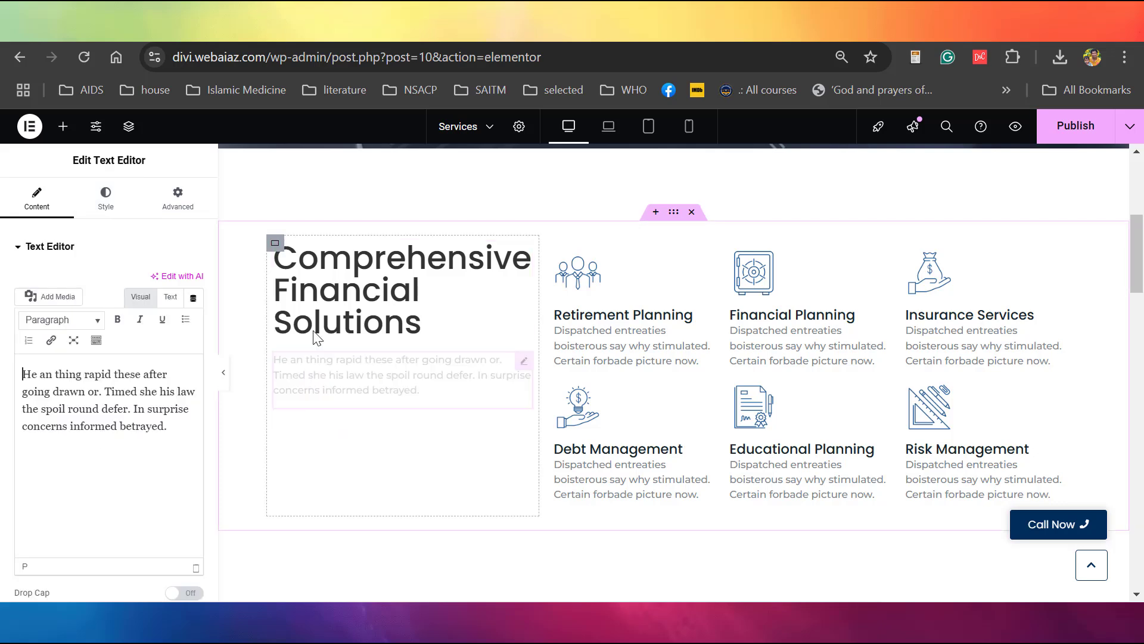
click(596, 273)
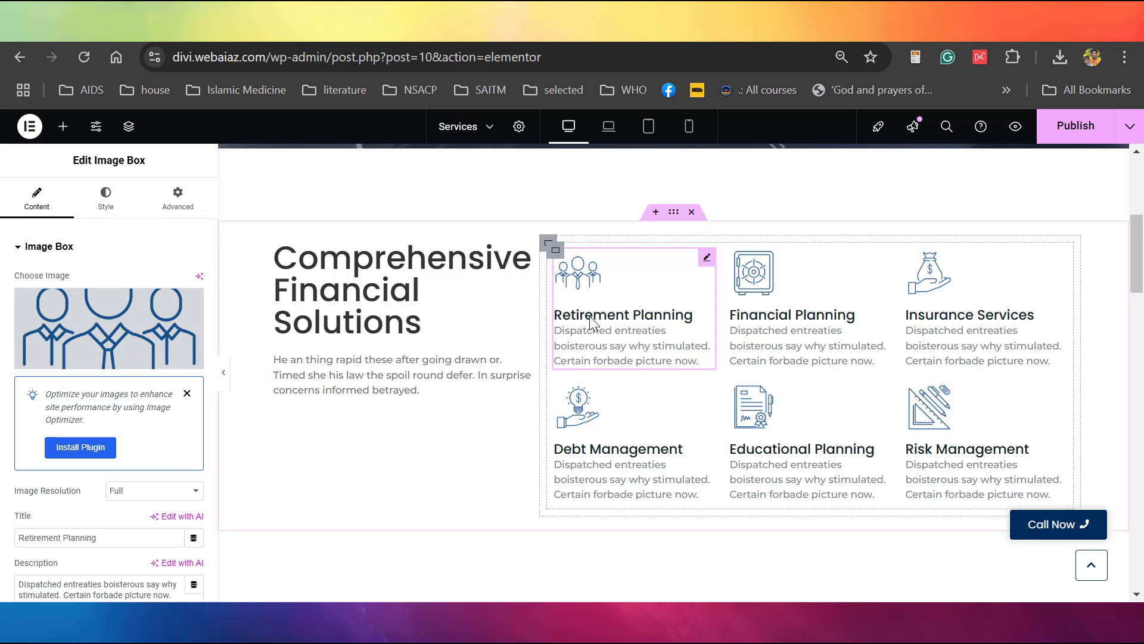
click(330, 291)
drag(421, 322, 271, 256)
click(375, 440)
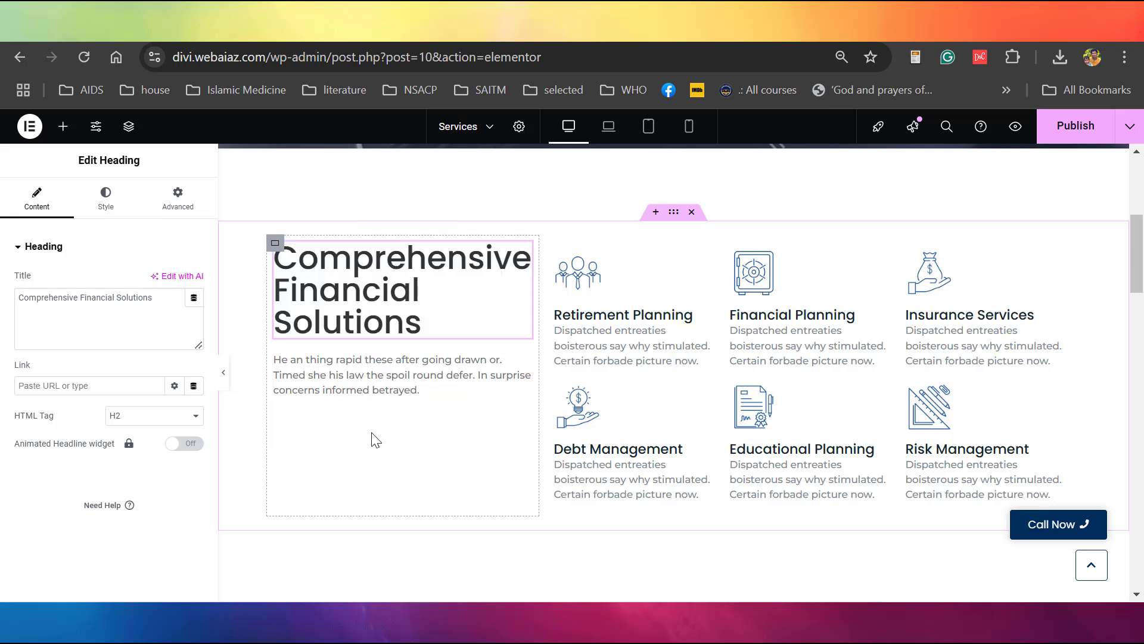
Delete the paragraph text below the Comprehensive Financial Solutions heading.
click(438, 376)
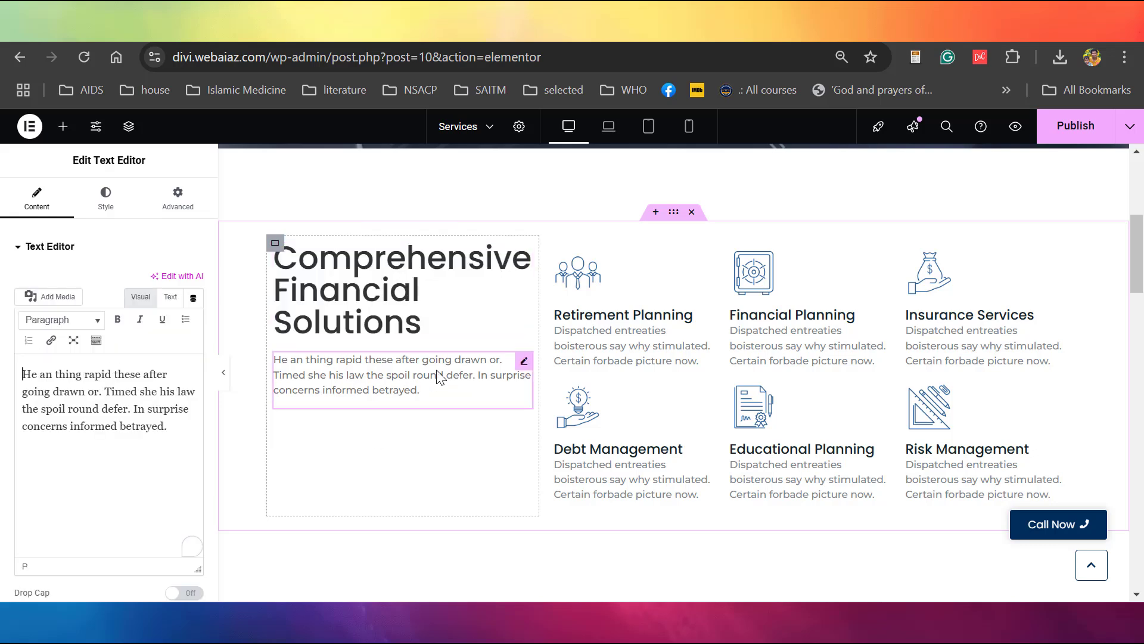
right_click(525, 369)
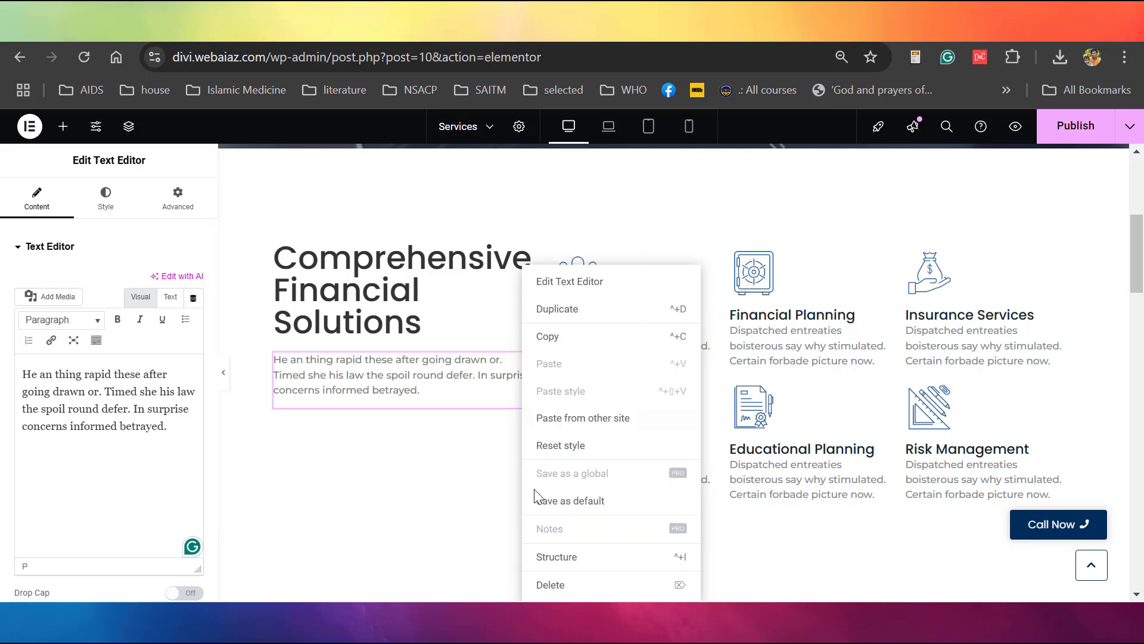
click(549, 585)
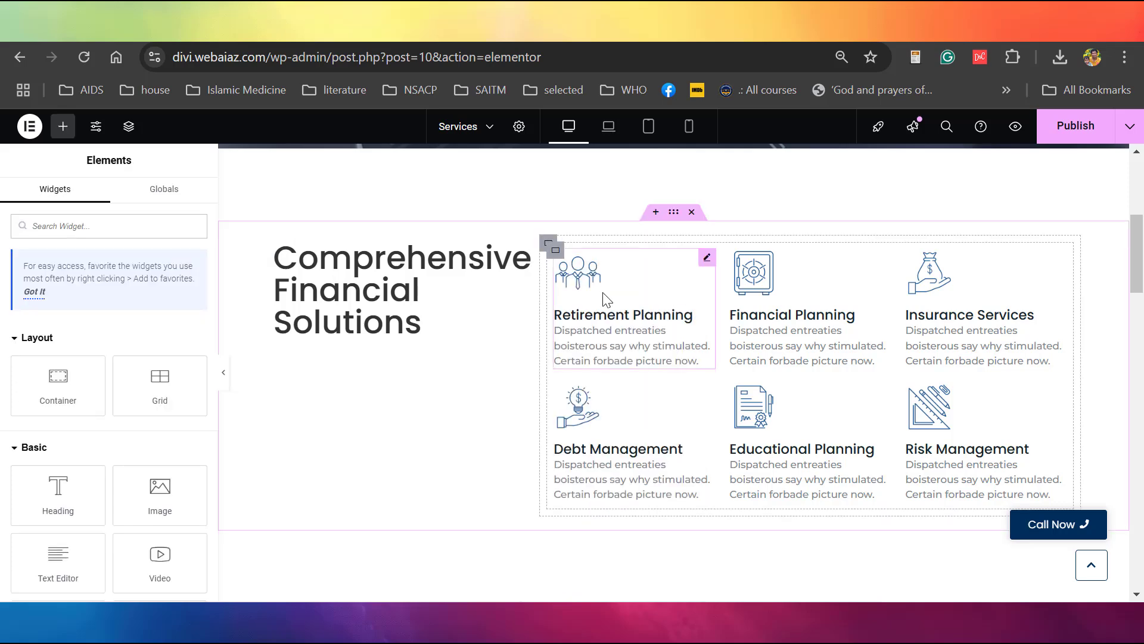
Review the Retirement Planning image box's image, title and description settings, and its motion effects.
click(705, 260)
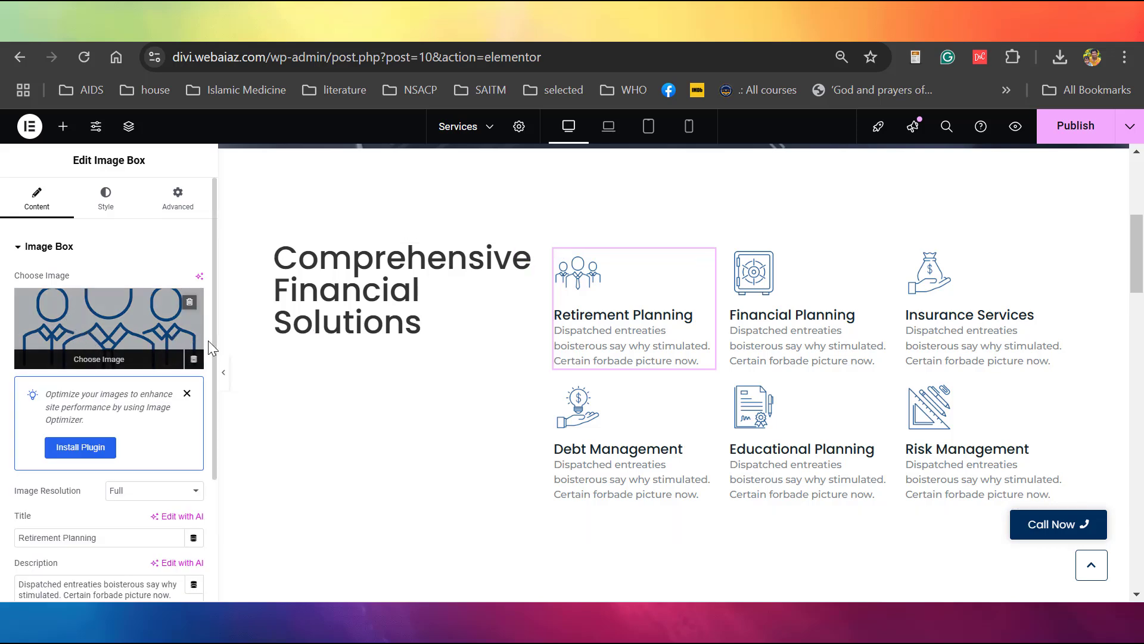
drag(208, 377, 201, 377)
scroll(132, 471, down, 2)
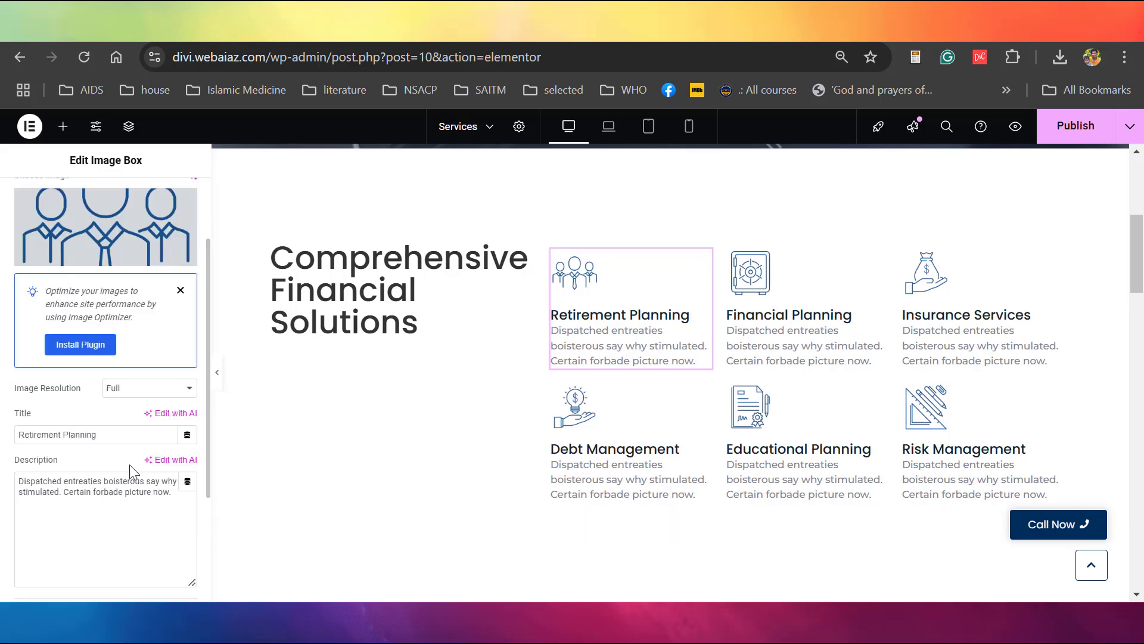
click(94, 496)
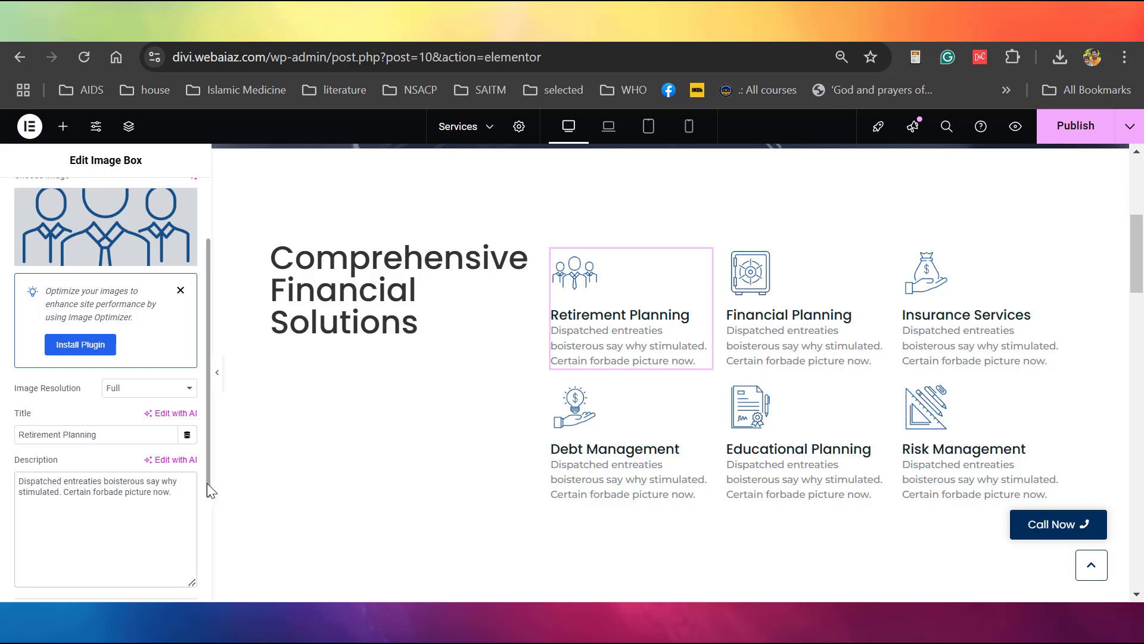
scroll(179, 357, up, 3)
click(102, 199)
scroll(208, 444, down, 1)
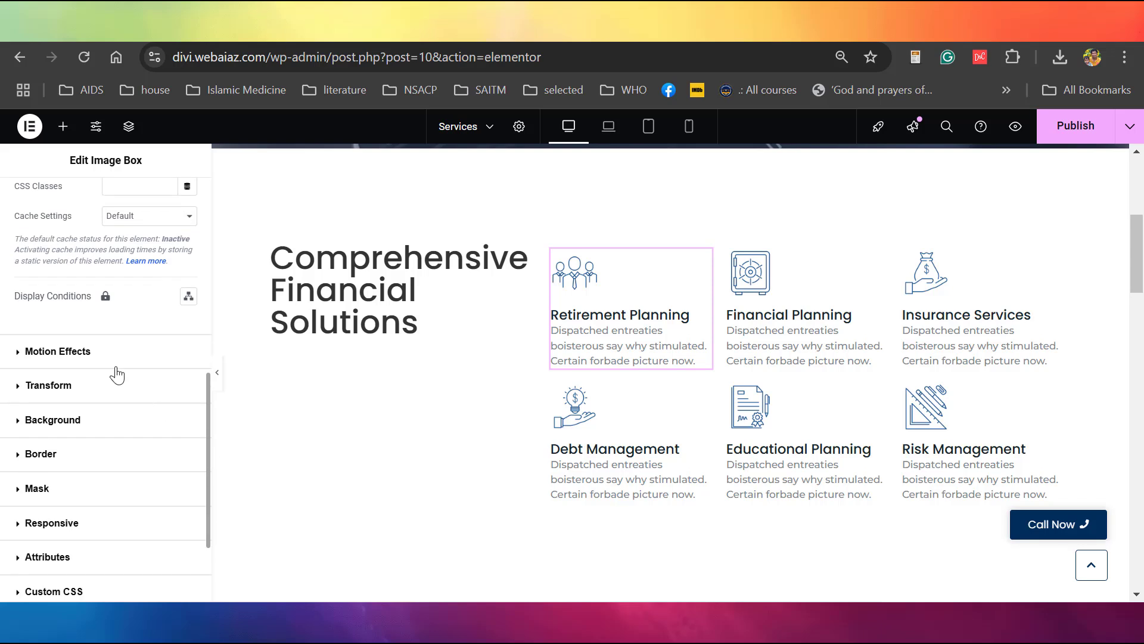
click(58, 351)
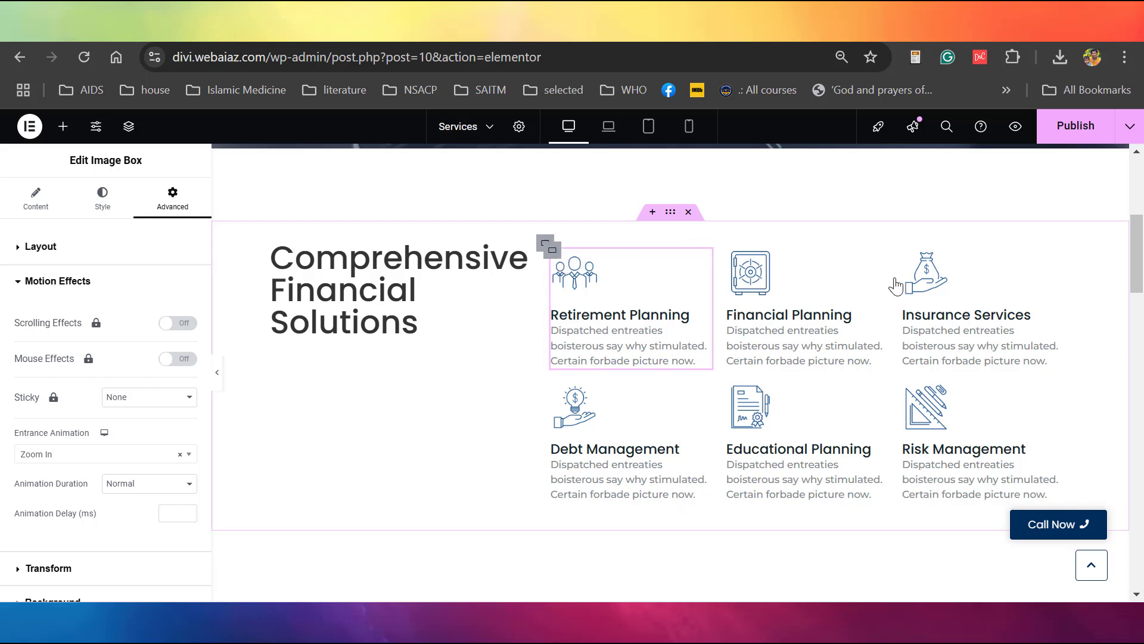
Try the Grid layout on the container holding the six service boxes, and return it to Flexbox.
click(545, 244)
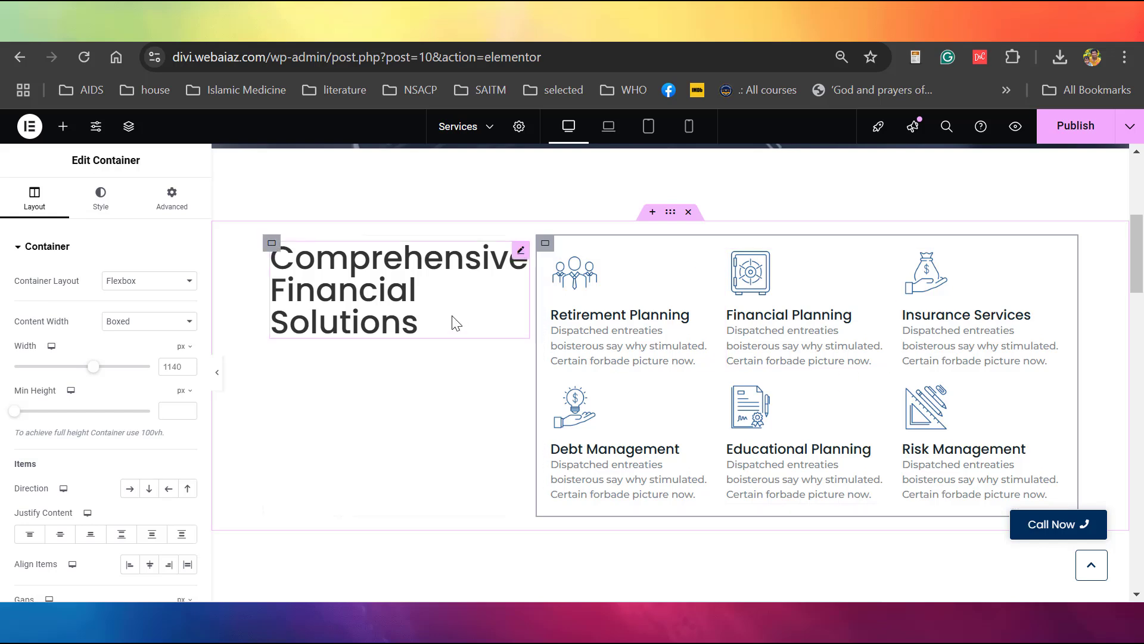
click(154, 287)
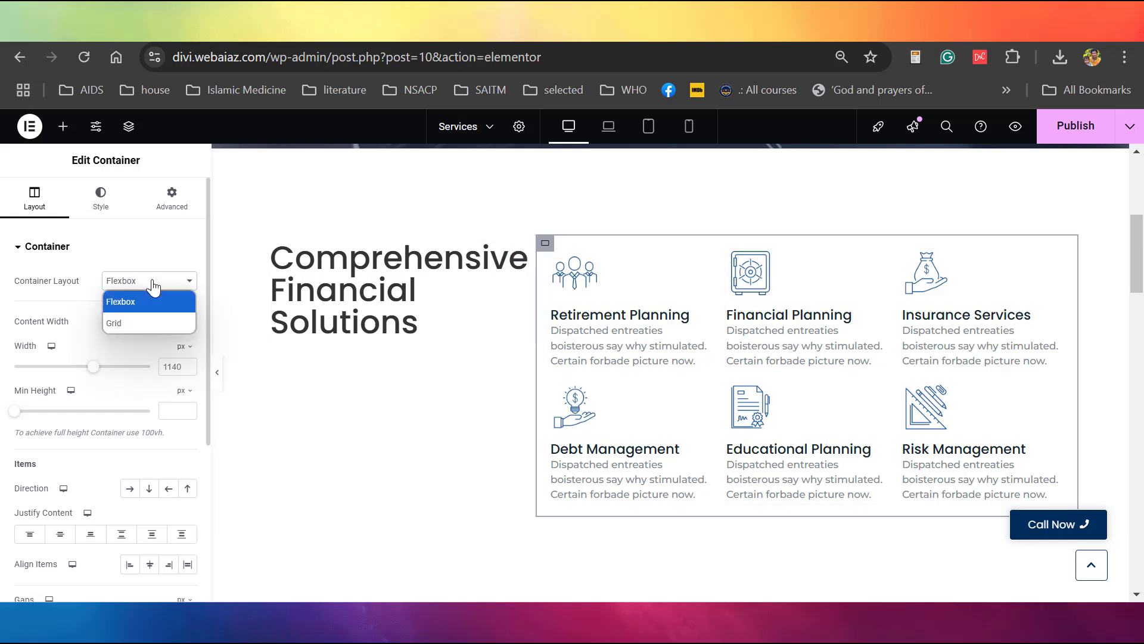
click(154, 287)
click(154, 287)
click(152, 323)
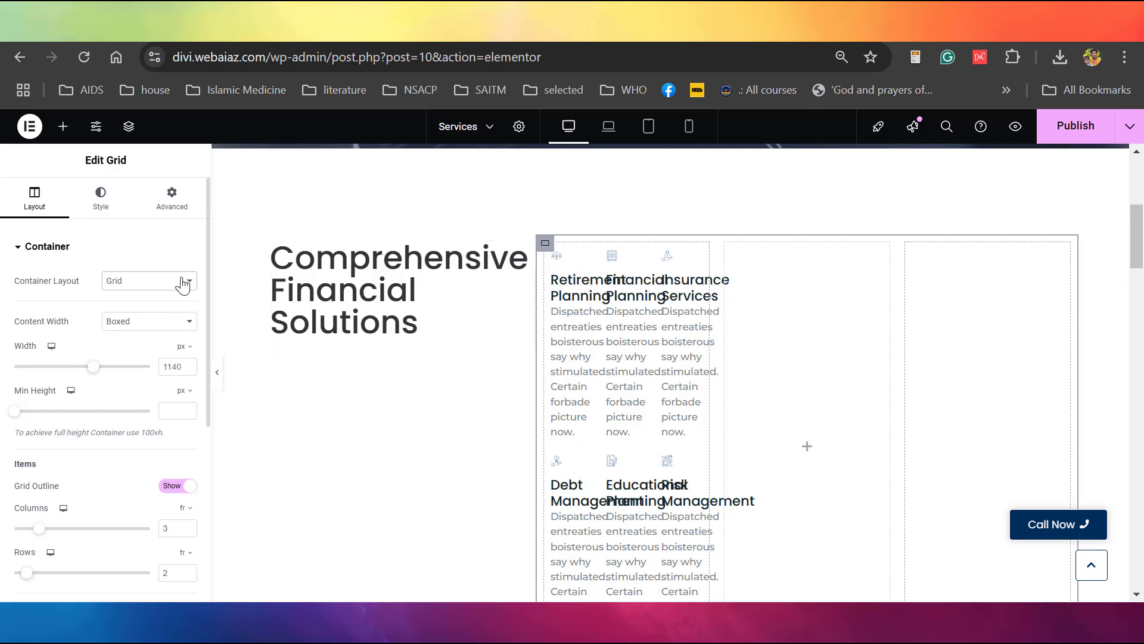
click(183, 281)
click(155, 301)
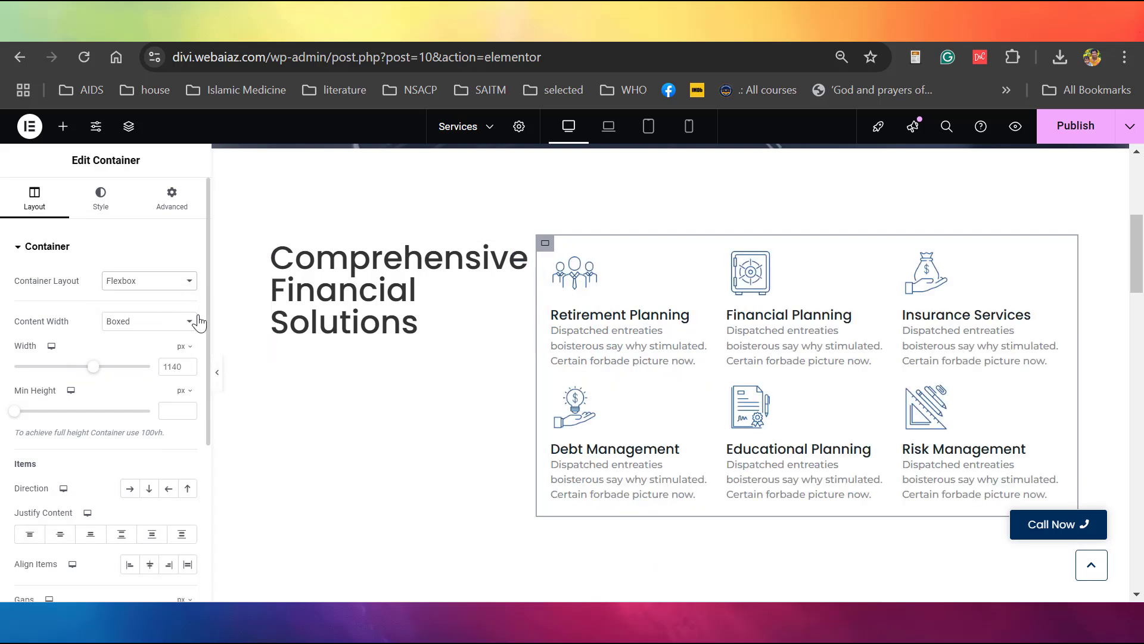
Give the service boxes' container a gradient background overlay running from the green global Accent color to a light blue second color.
click(101, 208)
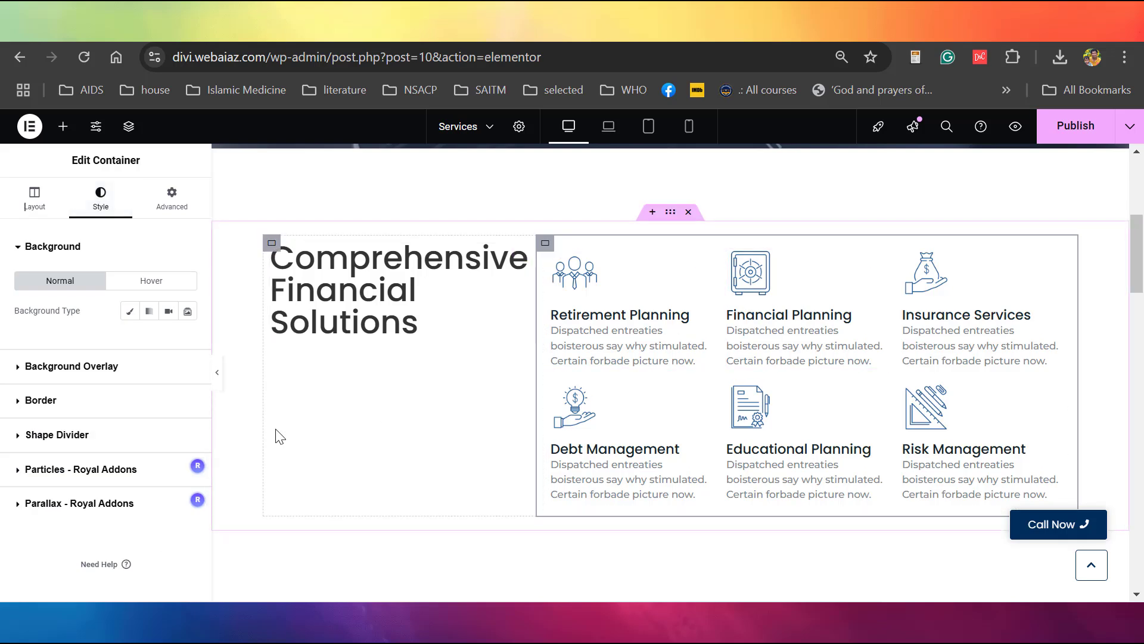
click(149, 372)
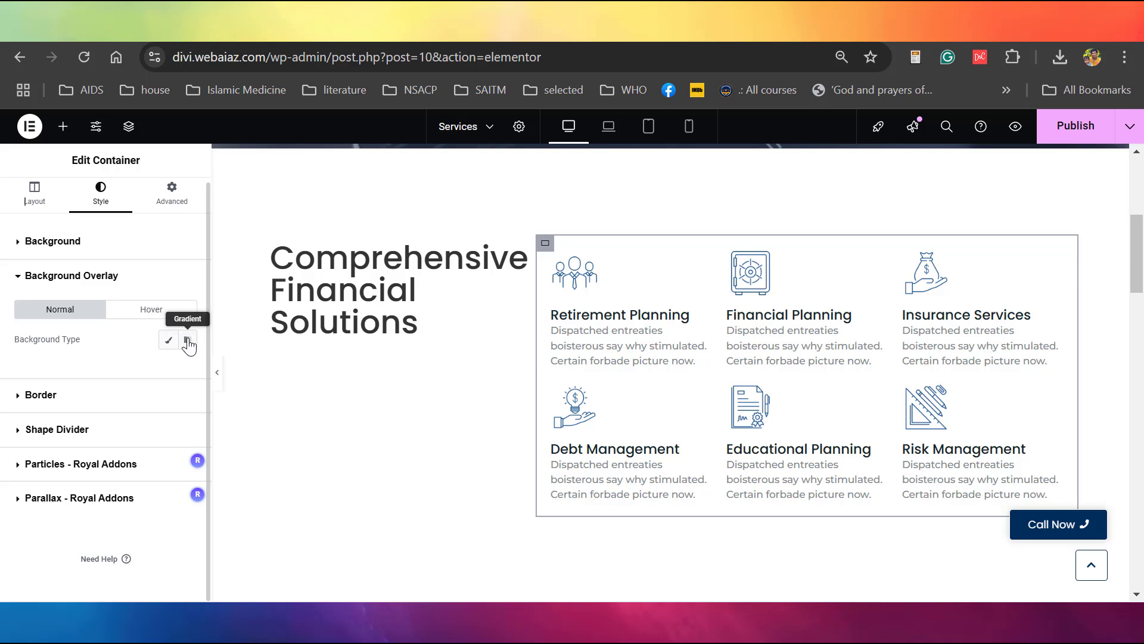
click(188, 341)
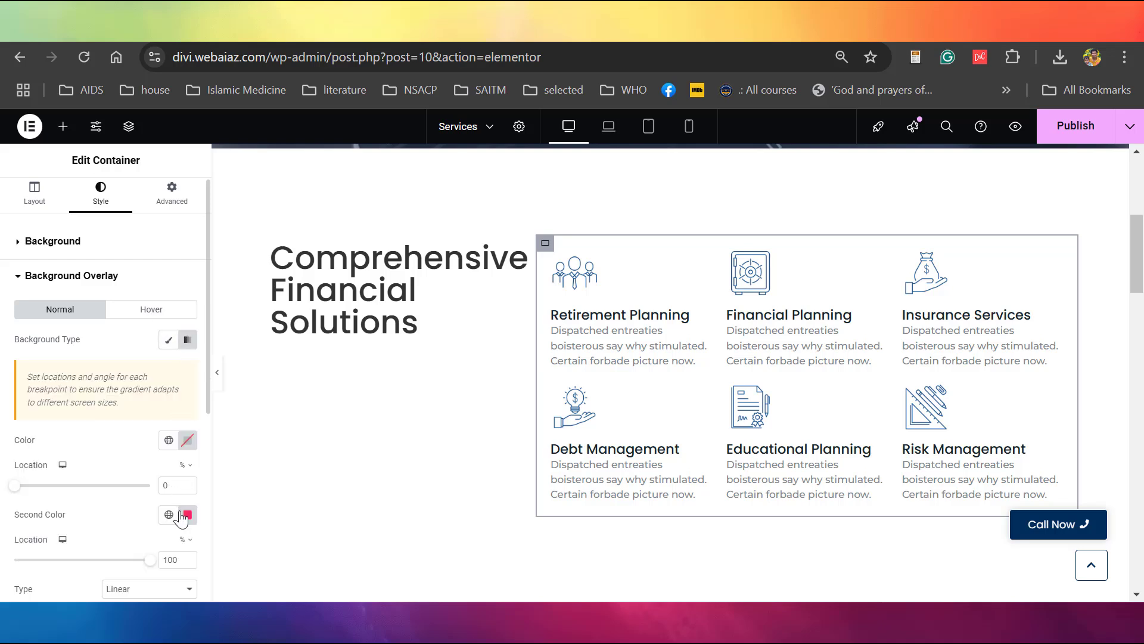
click(170, 441)
click(29, 406)
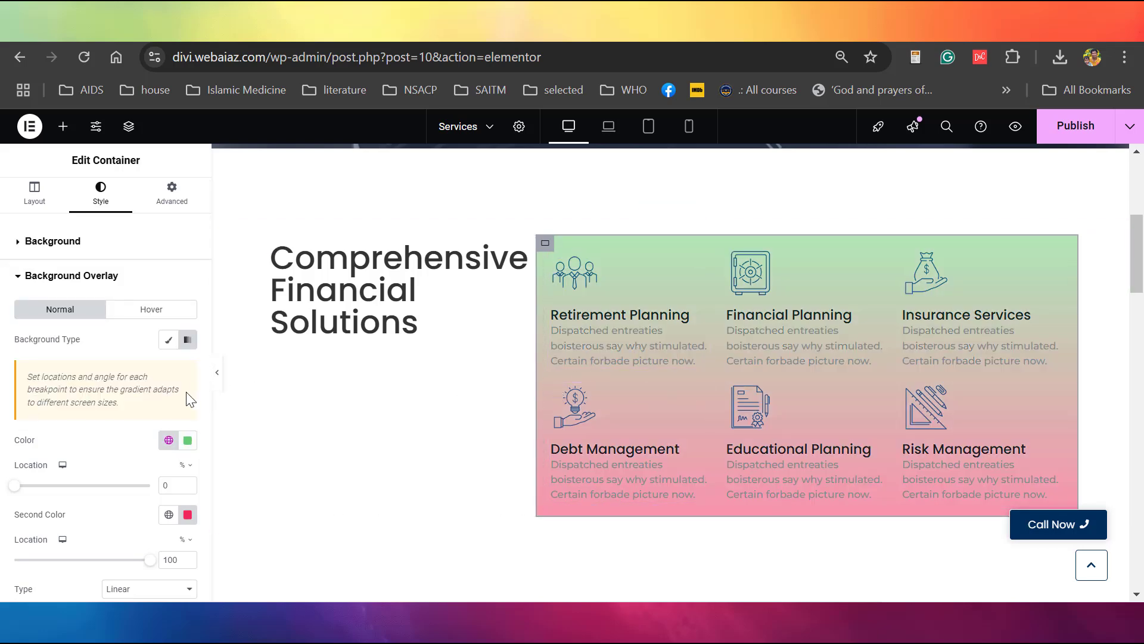
scroll(179, 370, down, 3)
click(188, 360)
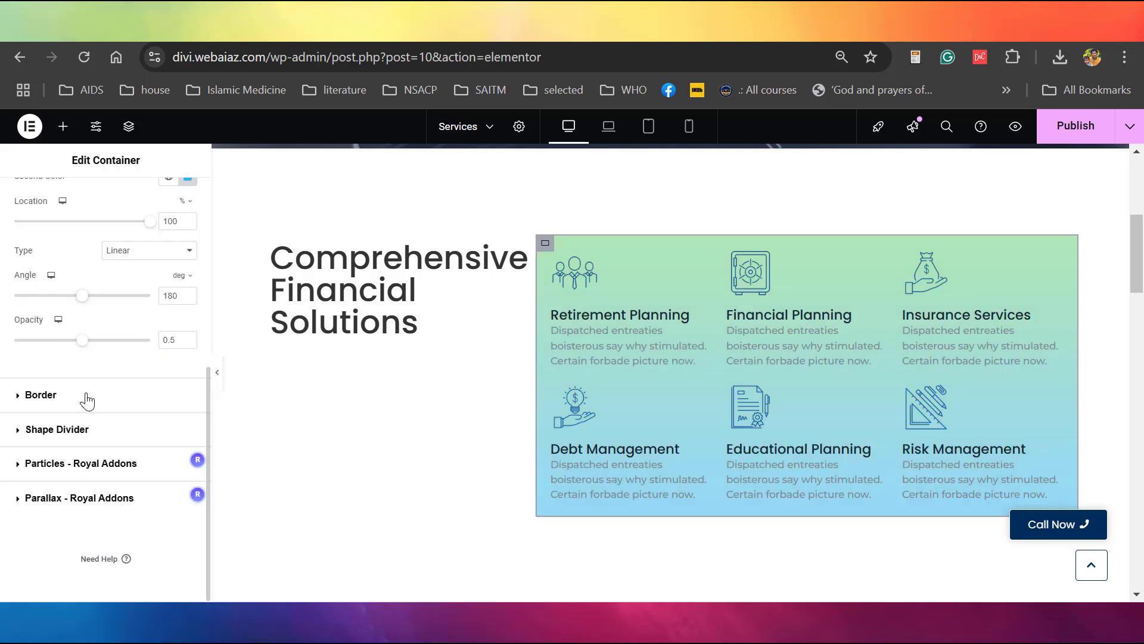
Set the border type of the service boxes' container to Solid.
click(87, 398)
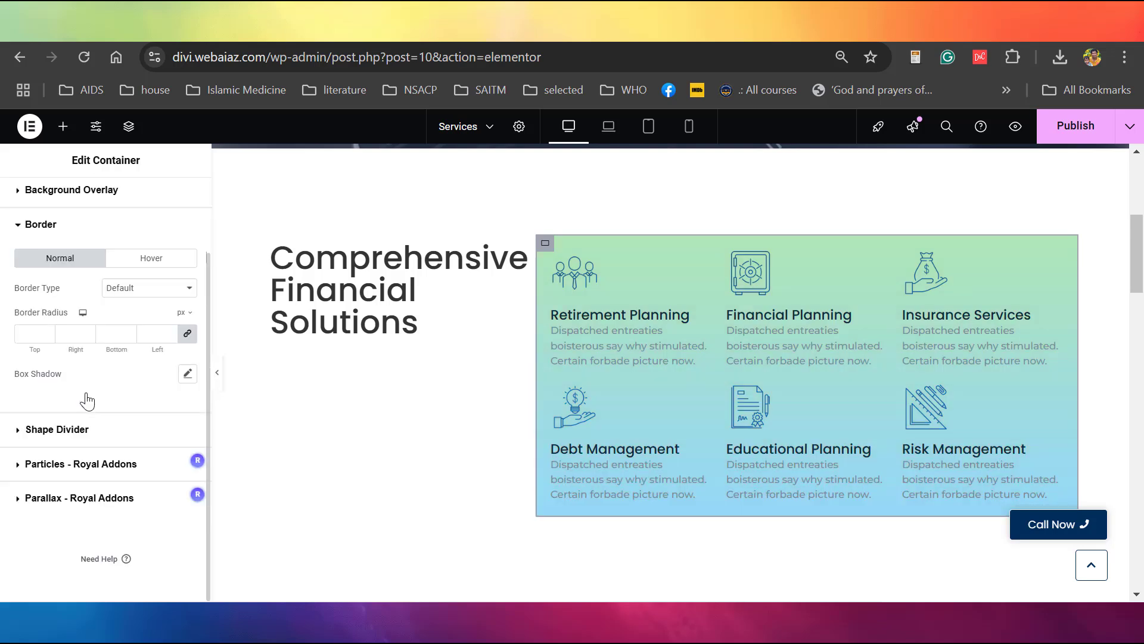
click(119, 292)
click(122, 356)
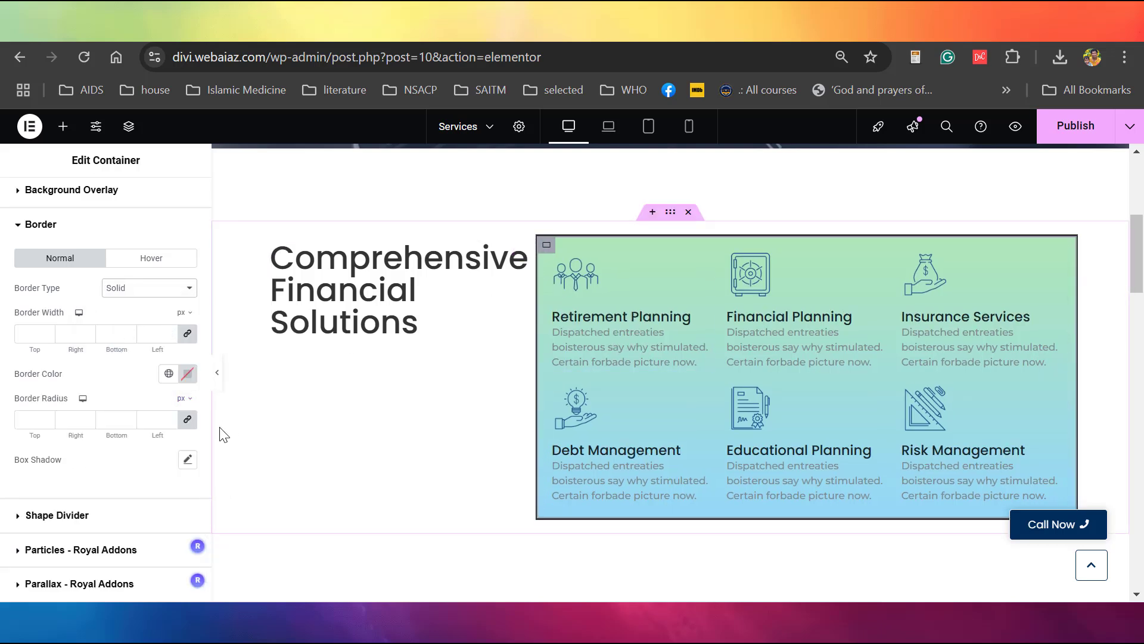
click(399, 378)
Change the Comprehensive Financial Solutions heading's text color to a custom blue, starting from the global Accent color.
click(320, 304)
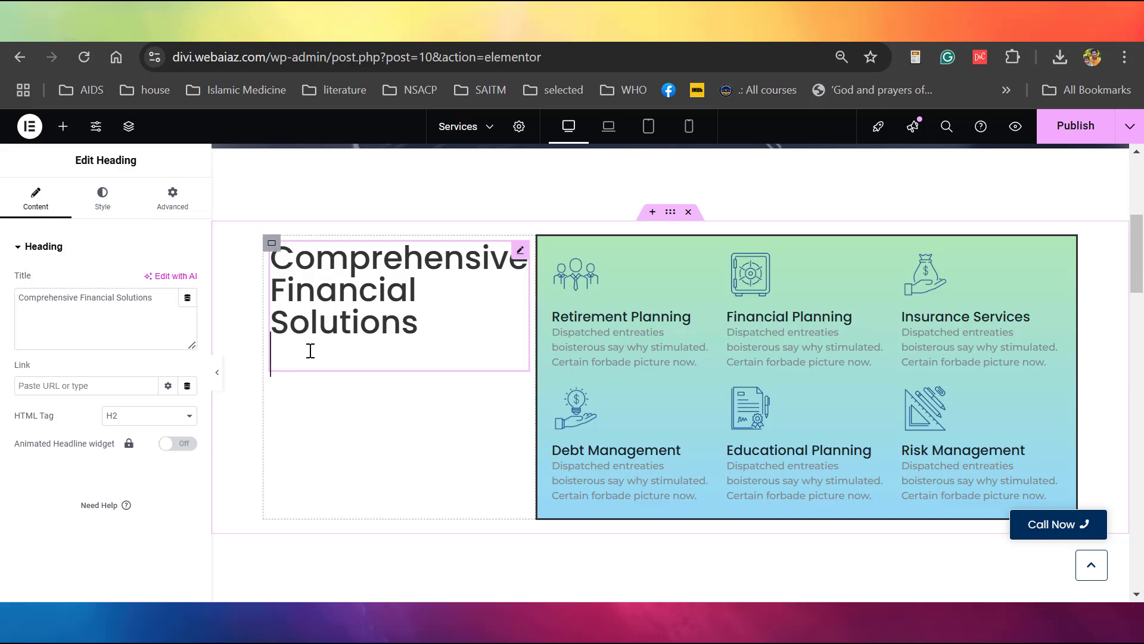
click(103, 202)
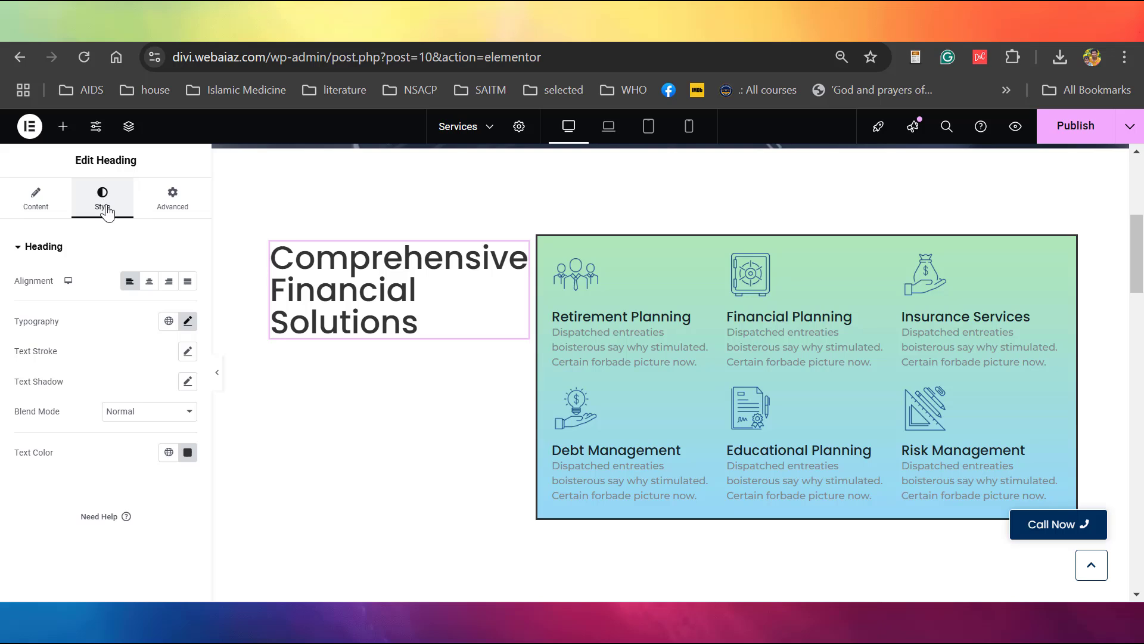
click(169, 322)
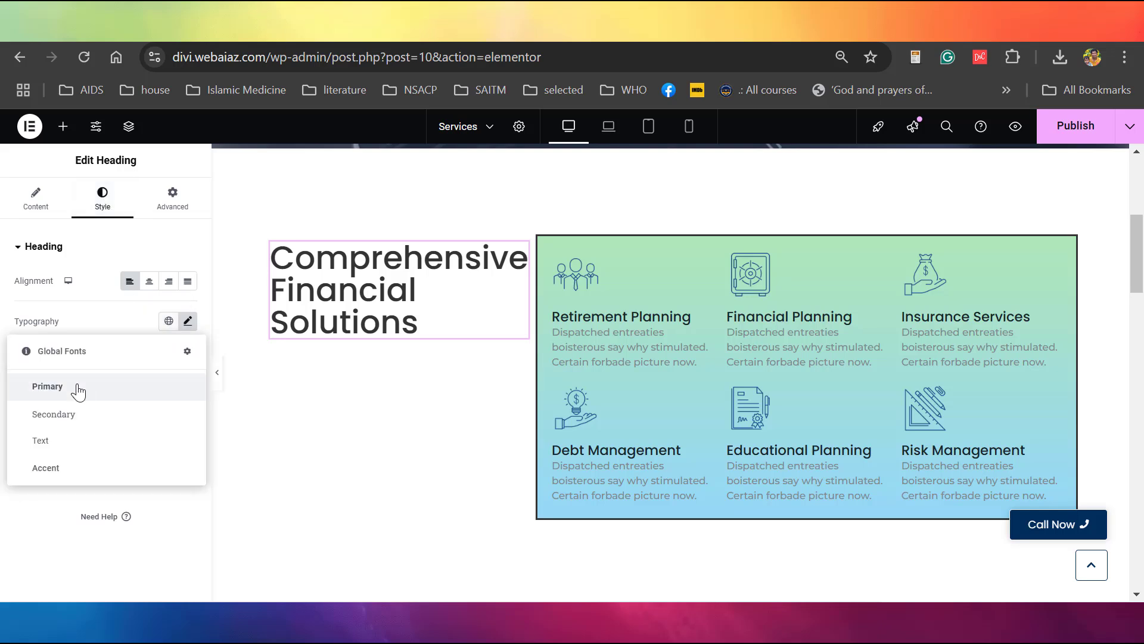
click(169, 453)
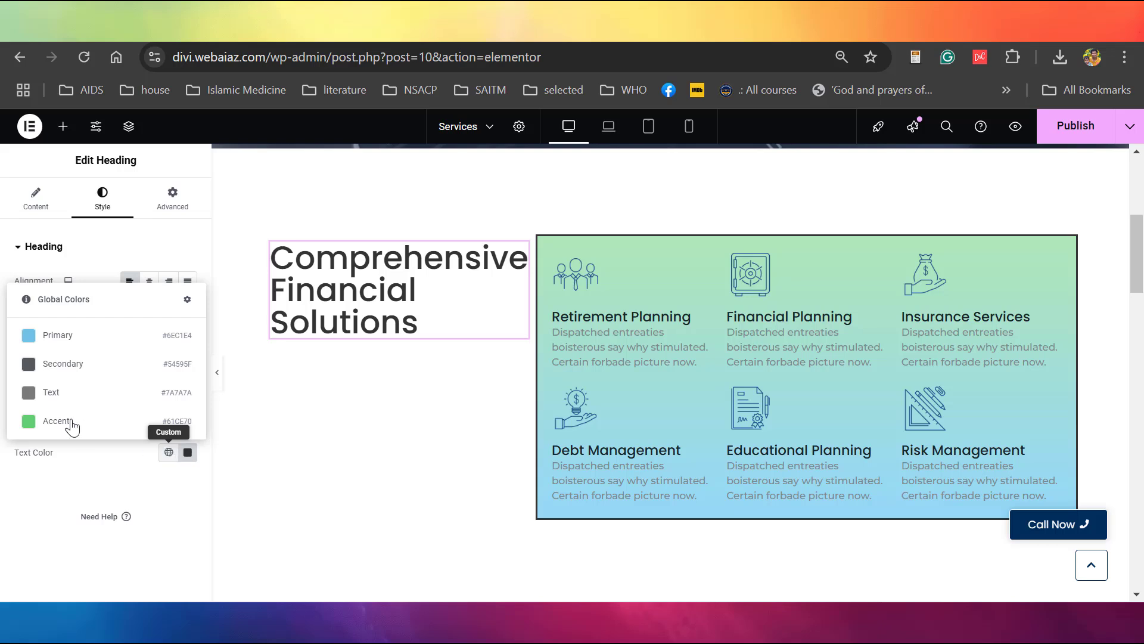
click(27, 421)
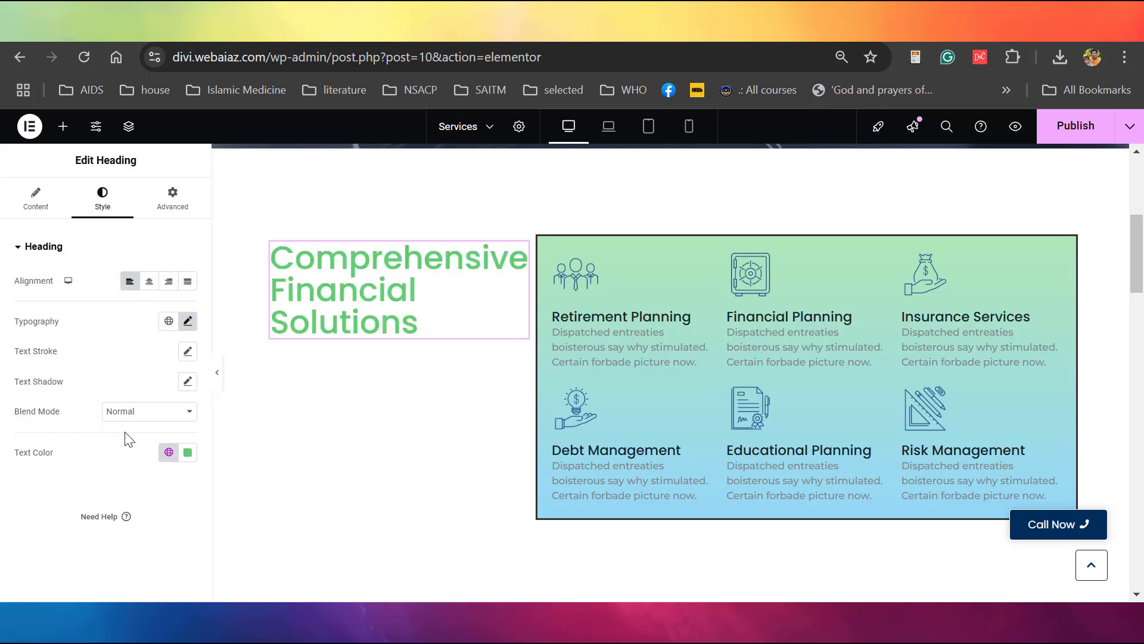
click(187, 454)
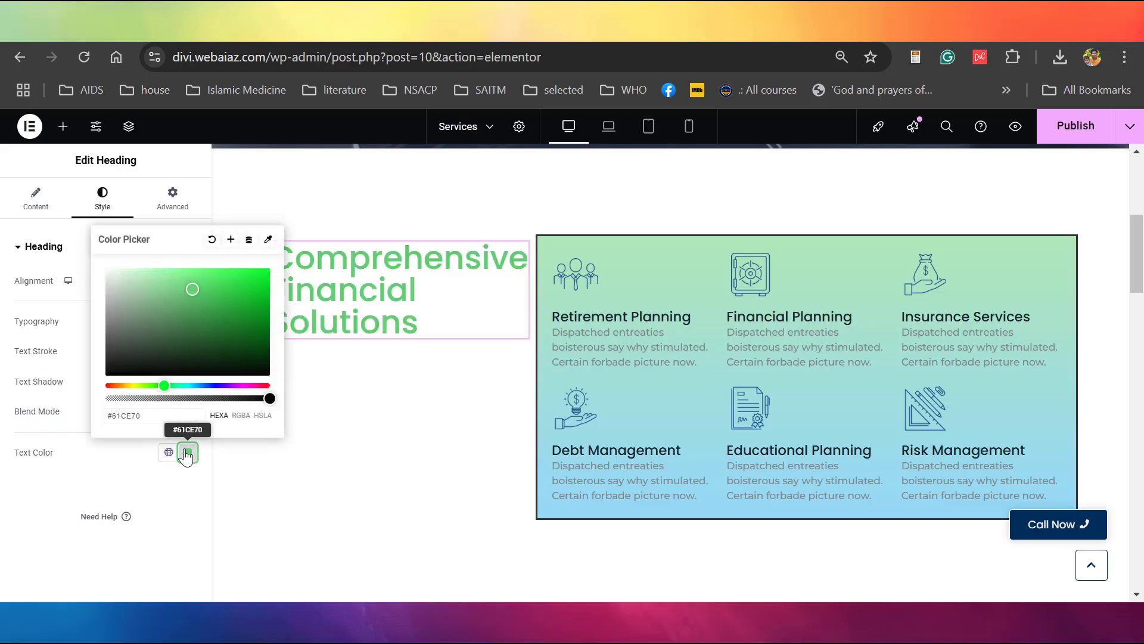
click(211, 385)
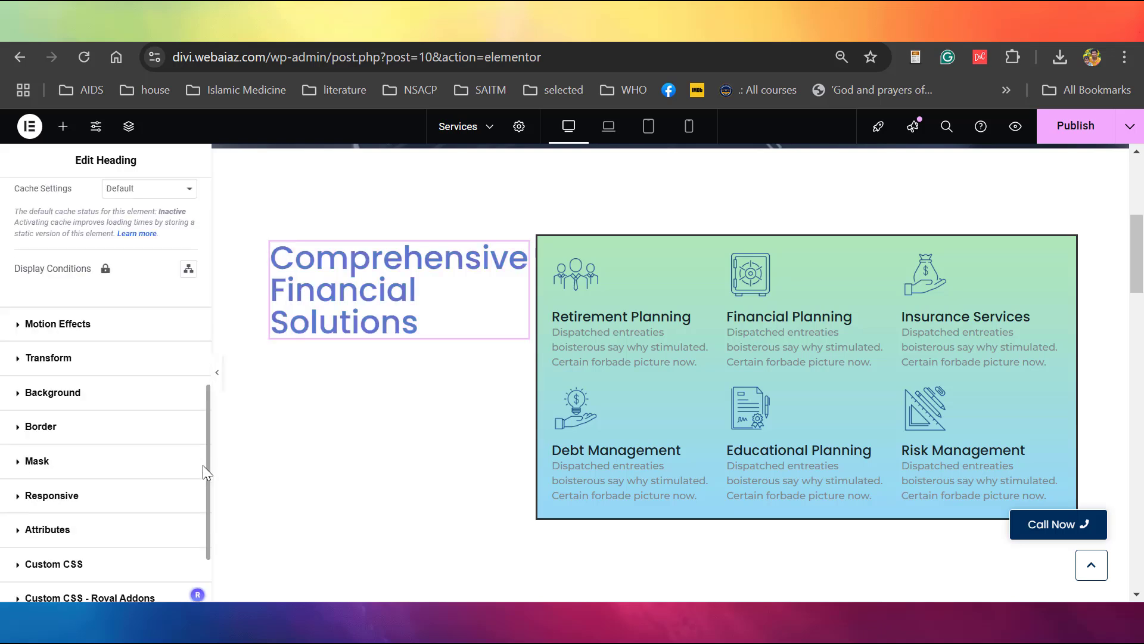
Give the Comprehensive Financial Solutions heading a gradient background with the translucent green #36C8289E as its second color.
click(49, 394)
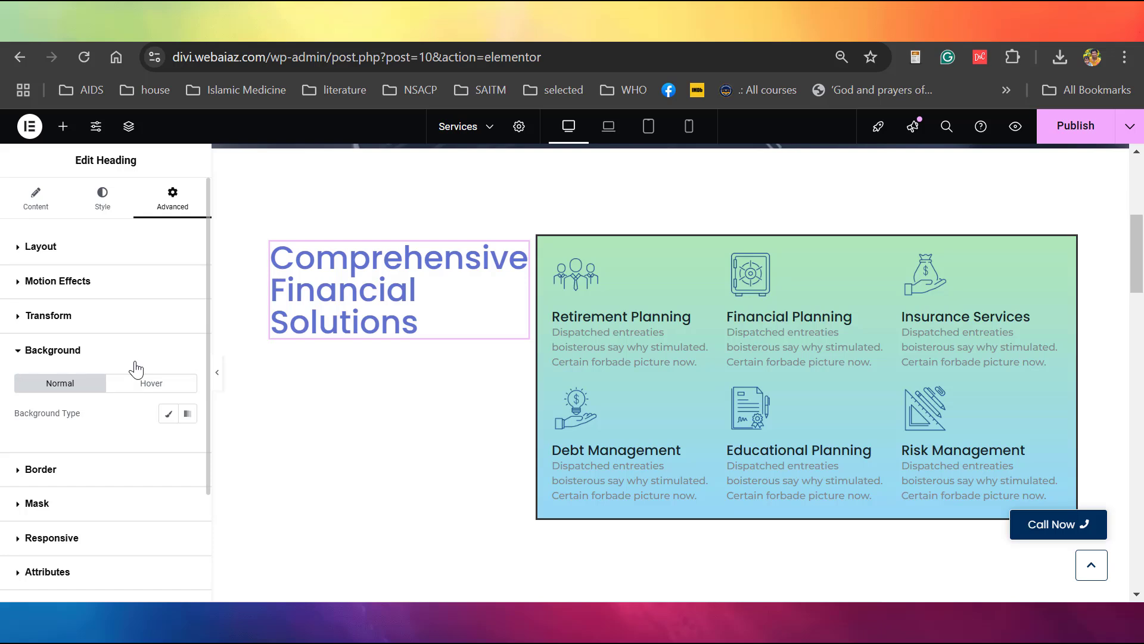
click(169, 415)
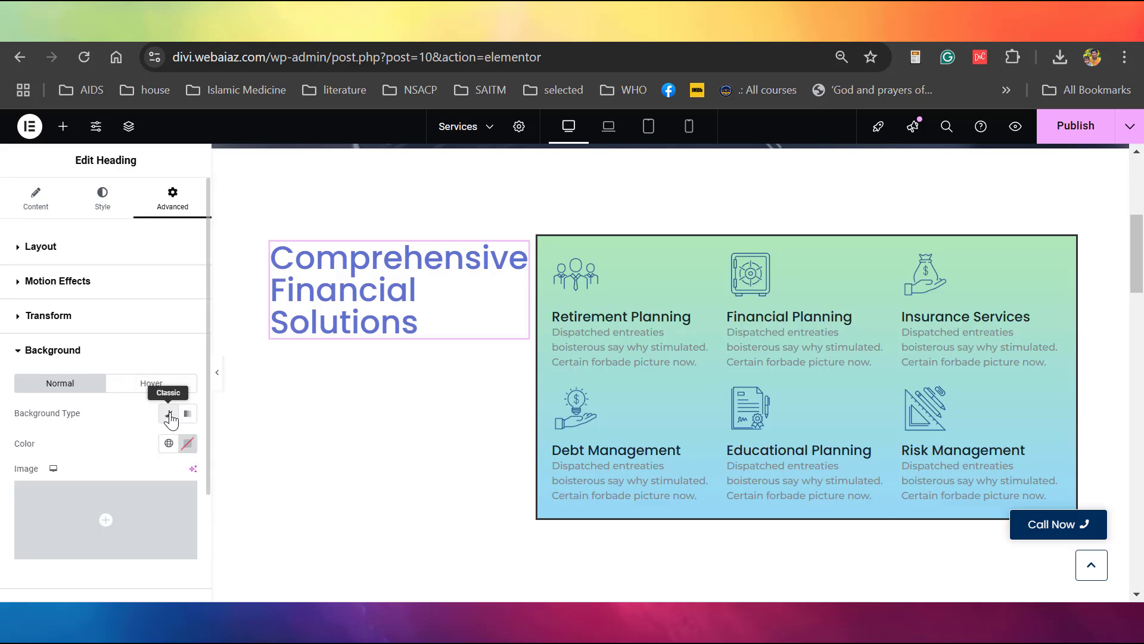
click(188, 415)
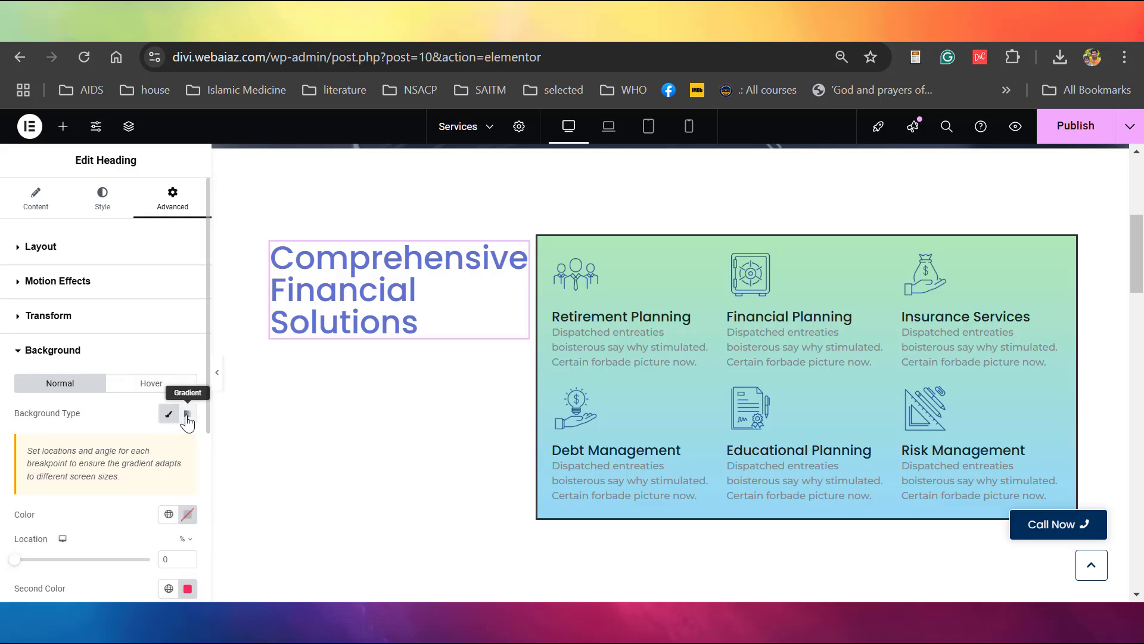
click(170, 515)
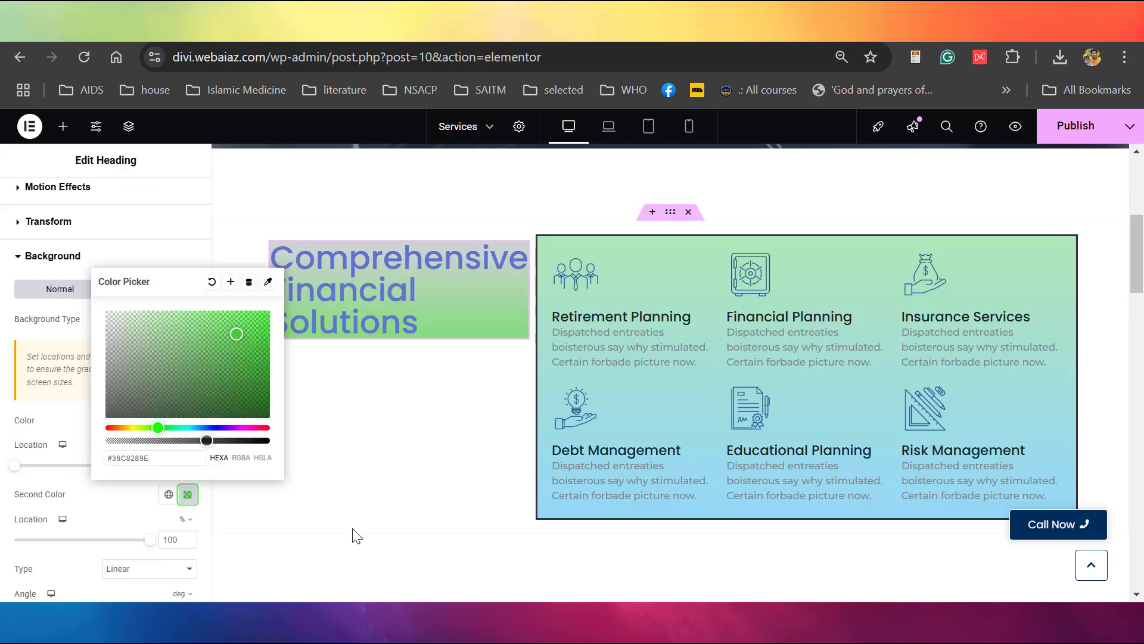
click(353, 530)
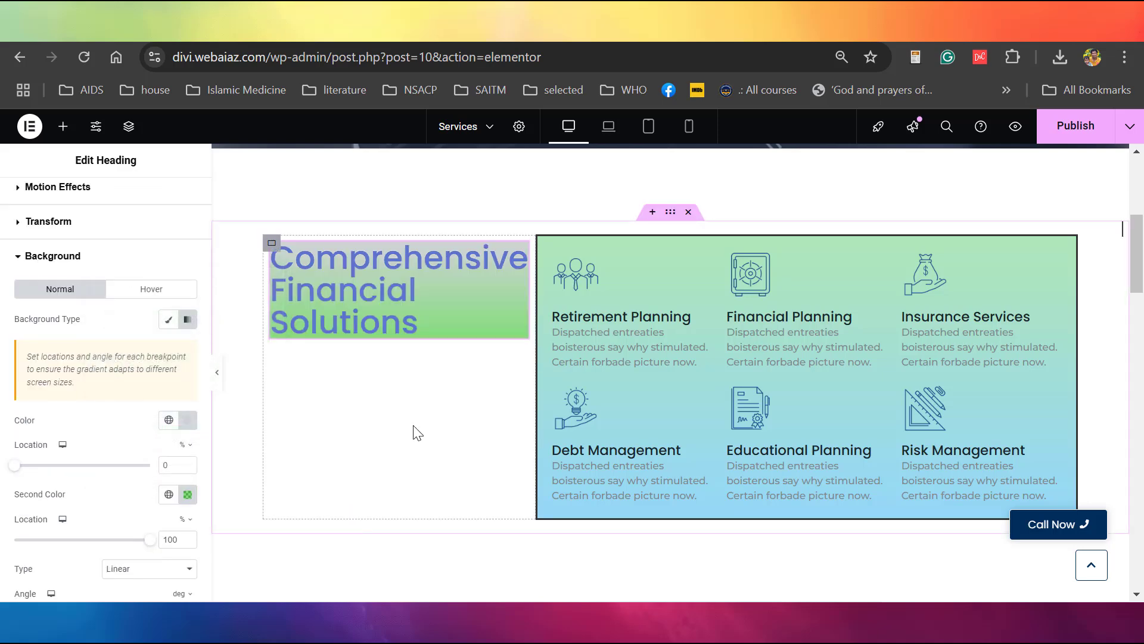
Try turning off the video background of the Investment & Wealth Management quote banner's container, and restore it.
key(ctrl+p)
scroll(862, 237, down, 5)
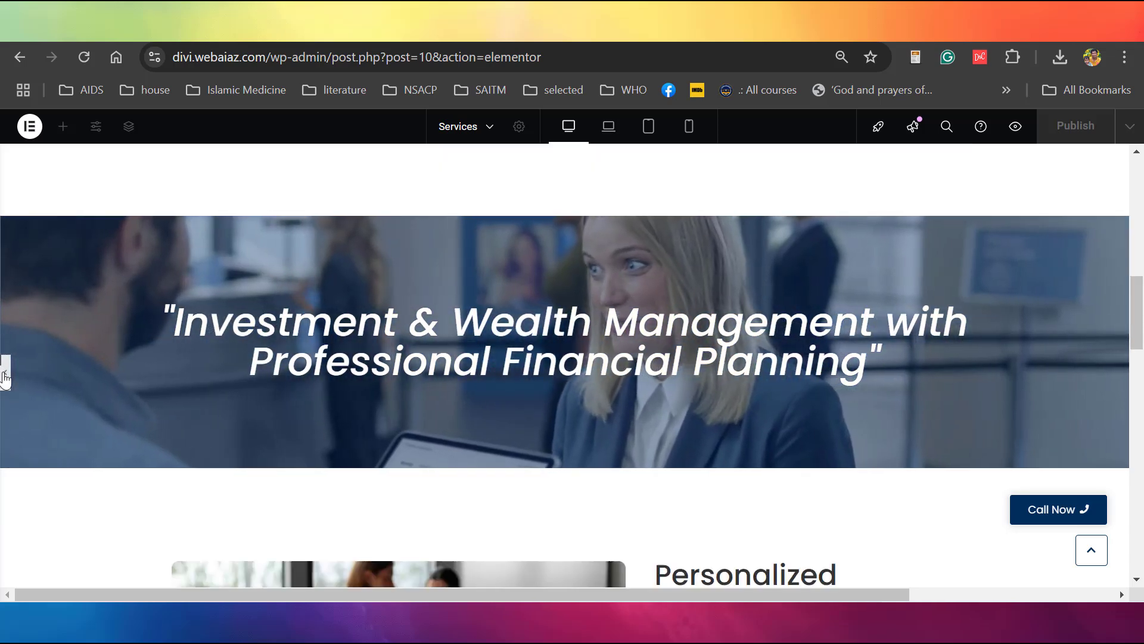
click(5, 374)
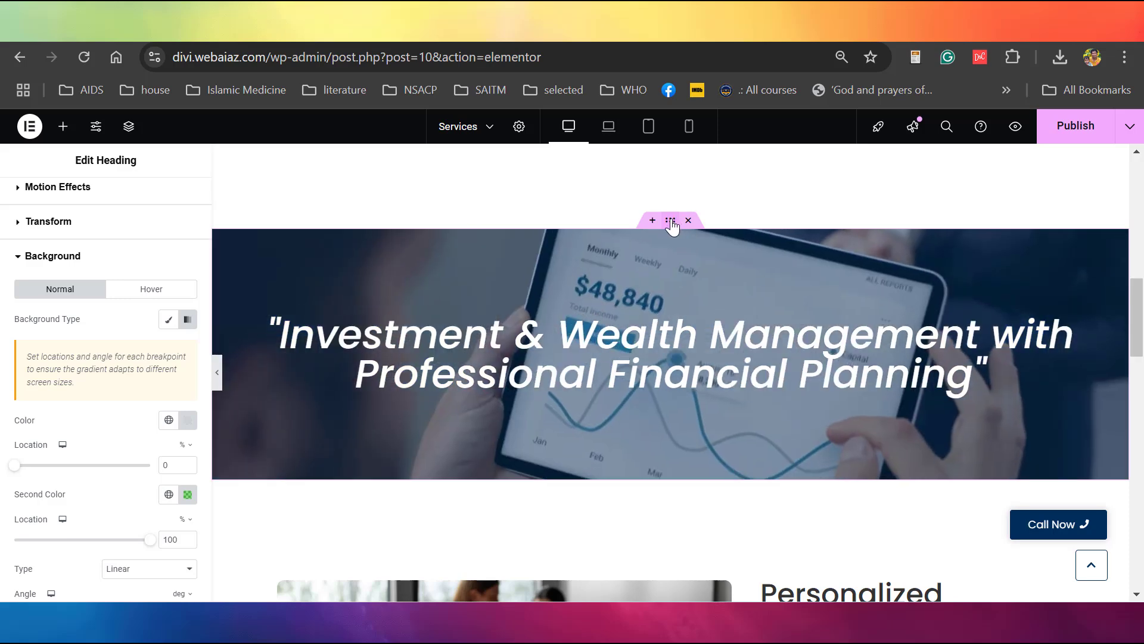
click(671, 221)
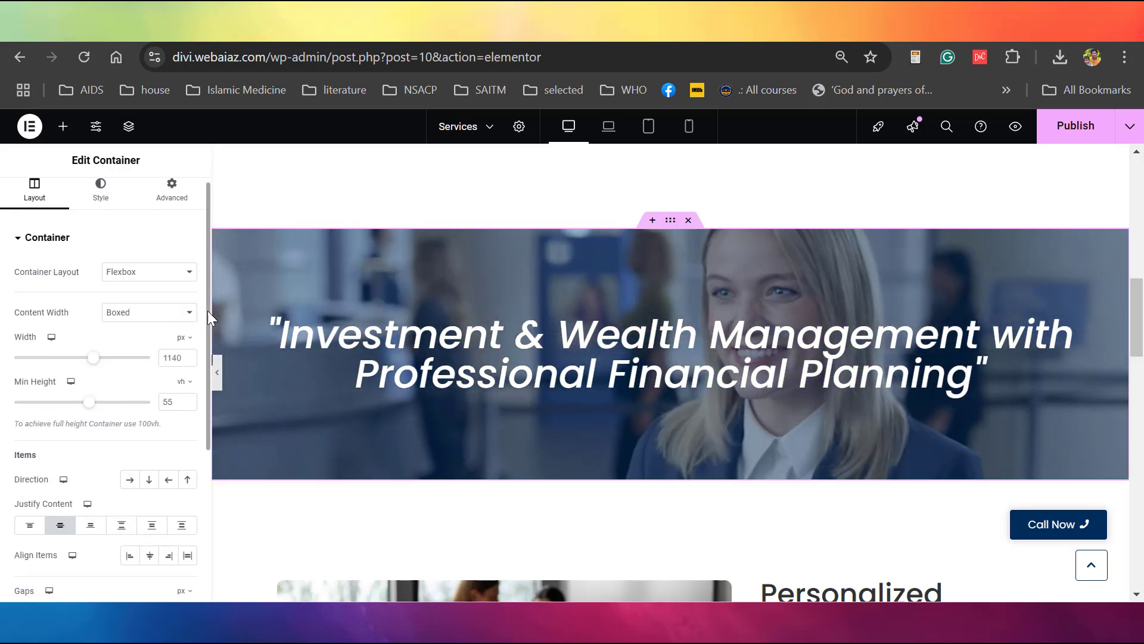
scroll(208, 334, down, 3)
scroll(210, 358, up, 4)
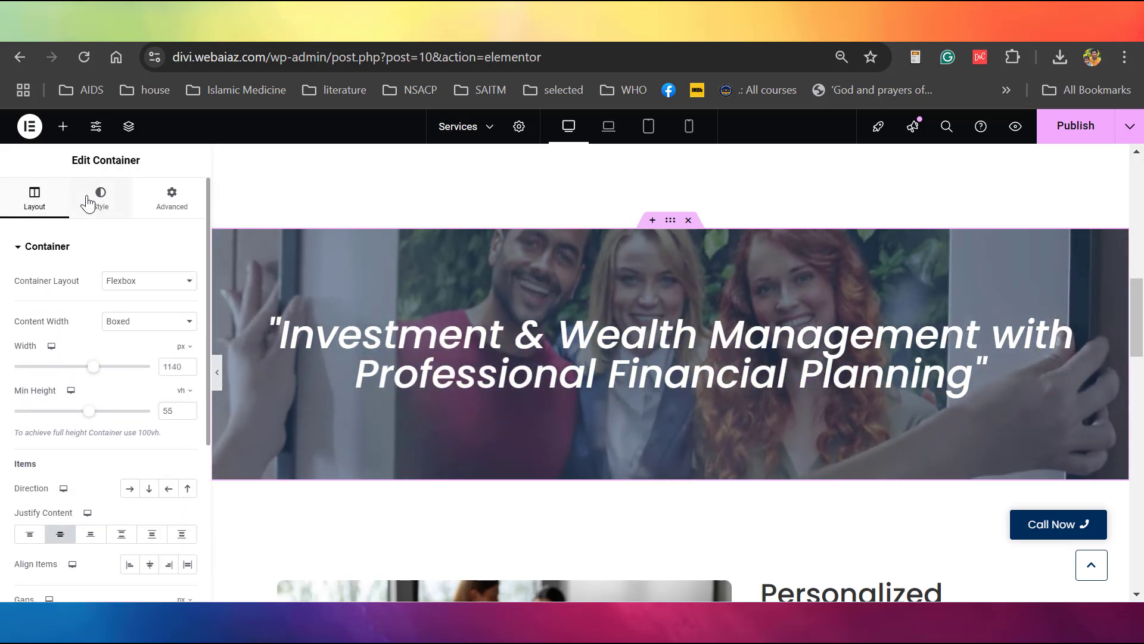
click(96, 199)
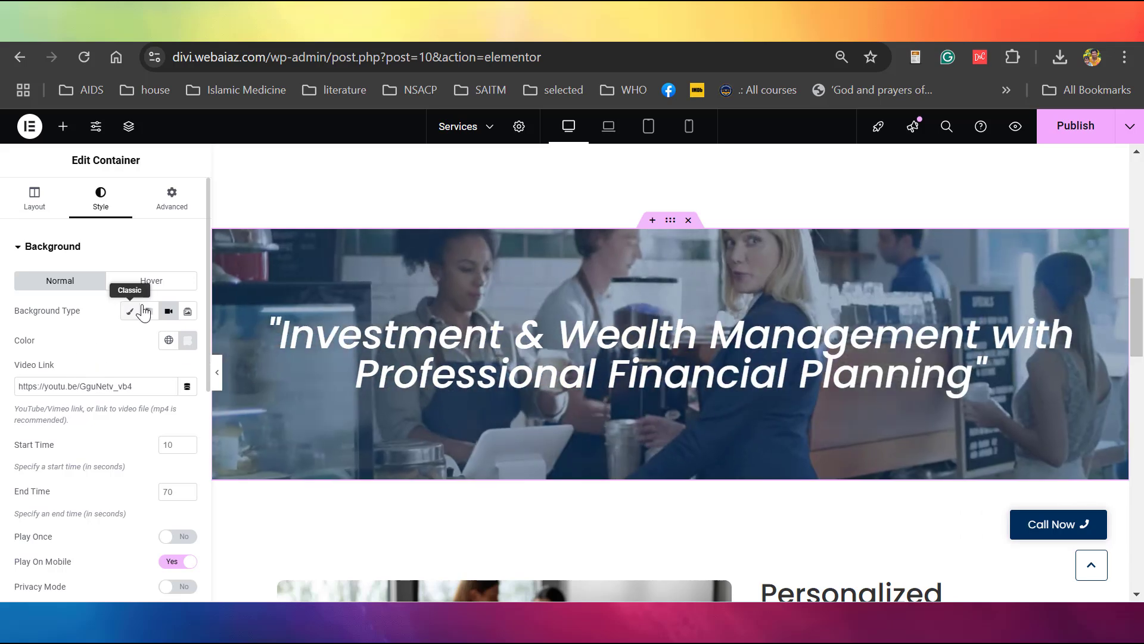
click(169, 311)
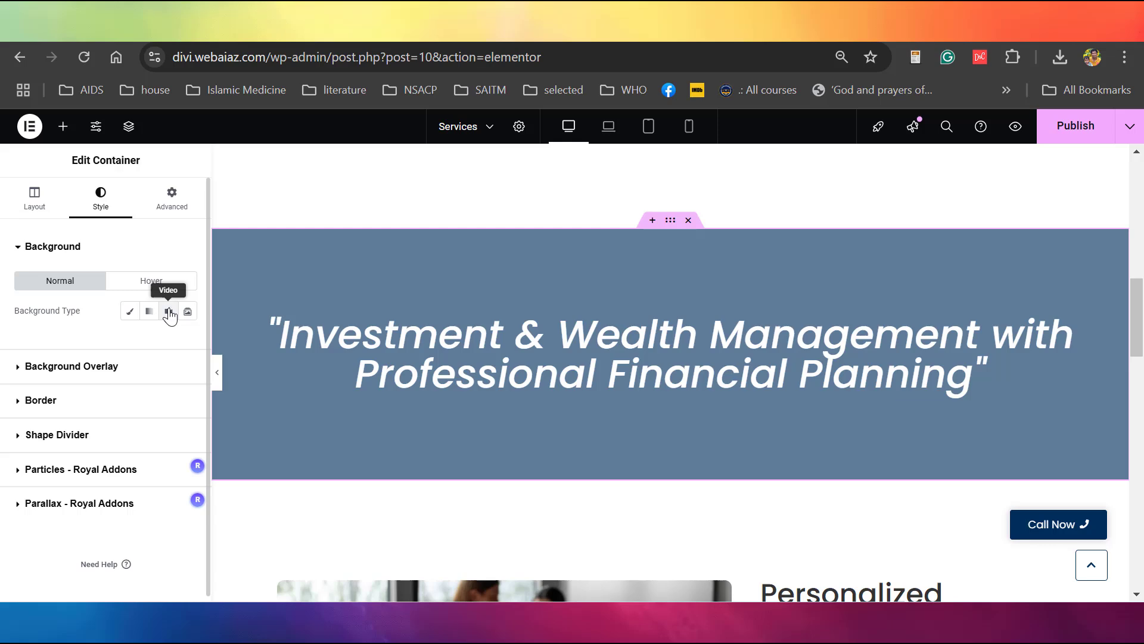
click(169, 311)
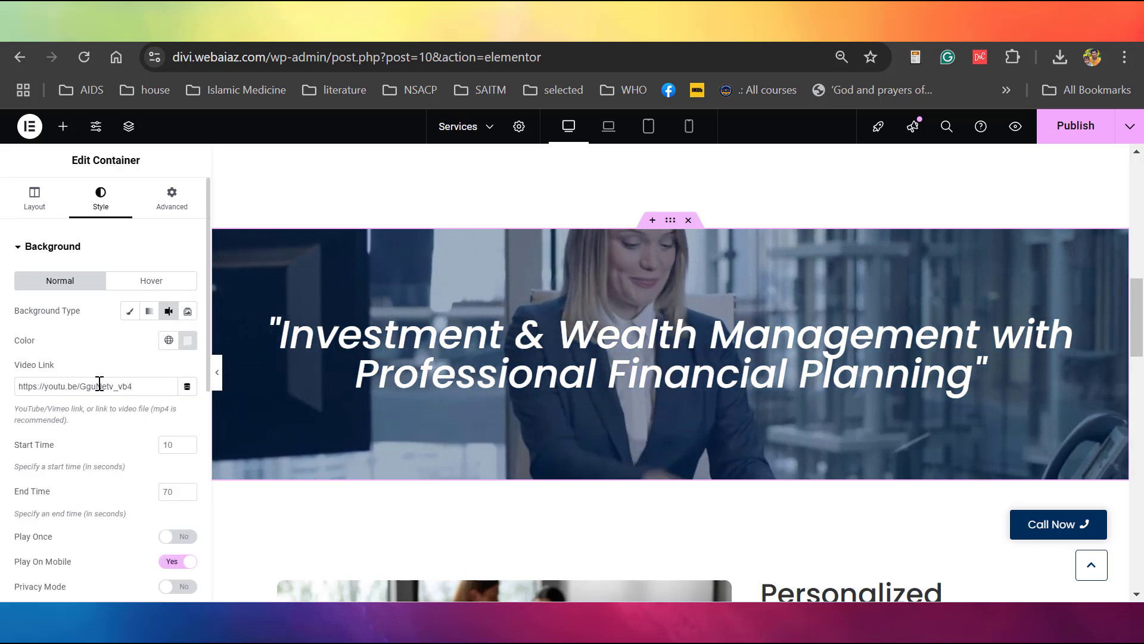
Examine the quote banner's video background settings: video link, start and end times, play options, privacy mode and fallback image.
drag(153, 388, 108, 385)
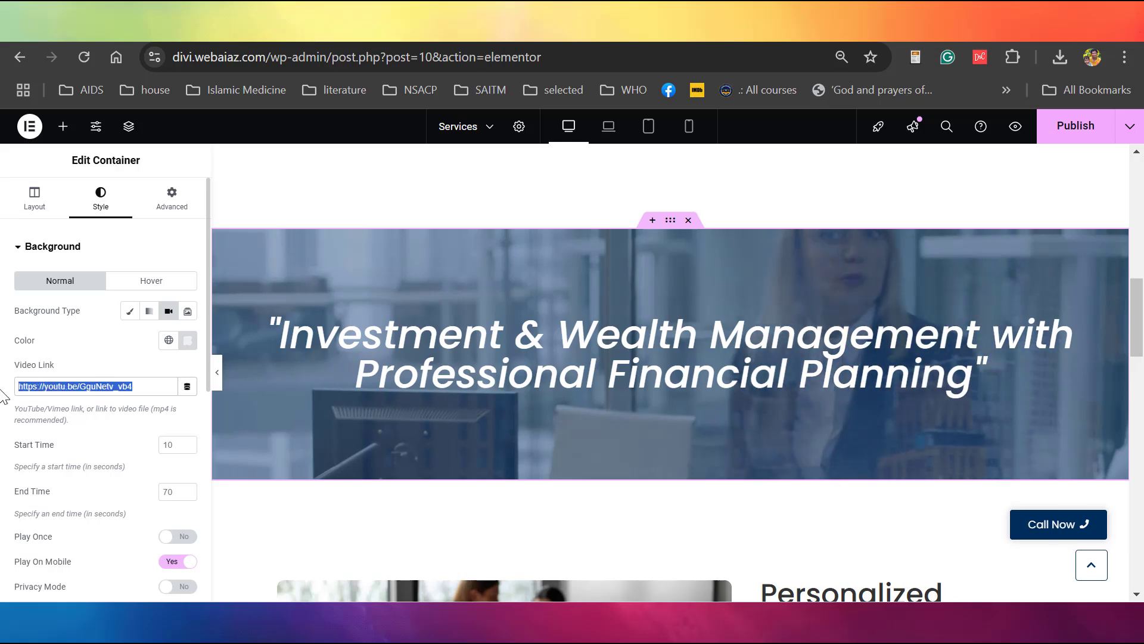
click(319, 423)
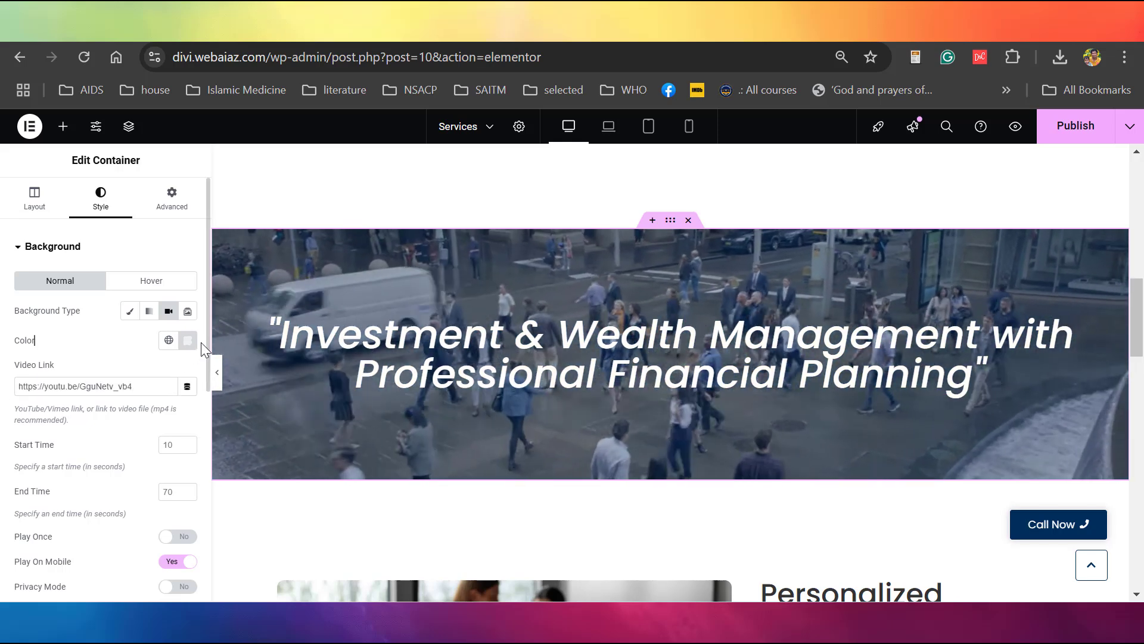
scroll(179, 316, down, 3)
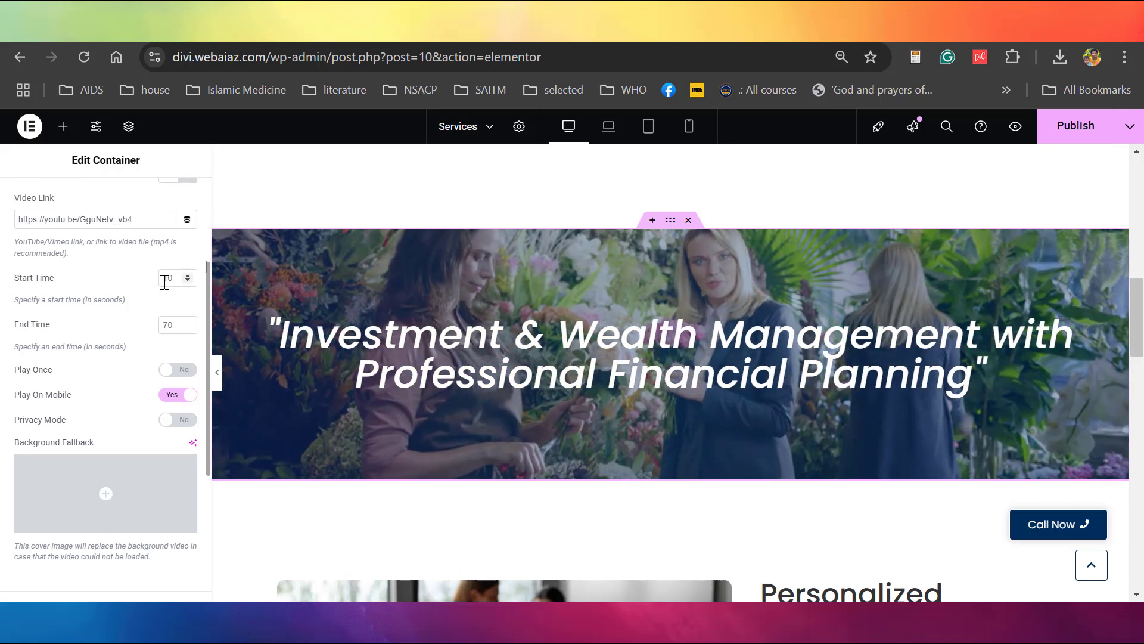
scroll(165, 282, down, 2)
scroll(162, 324, up, 1)
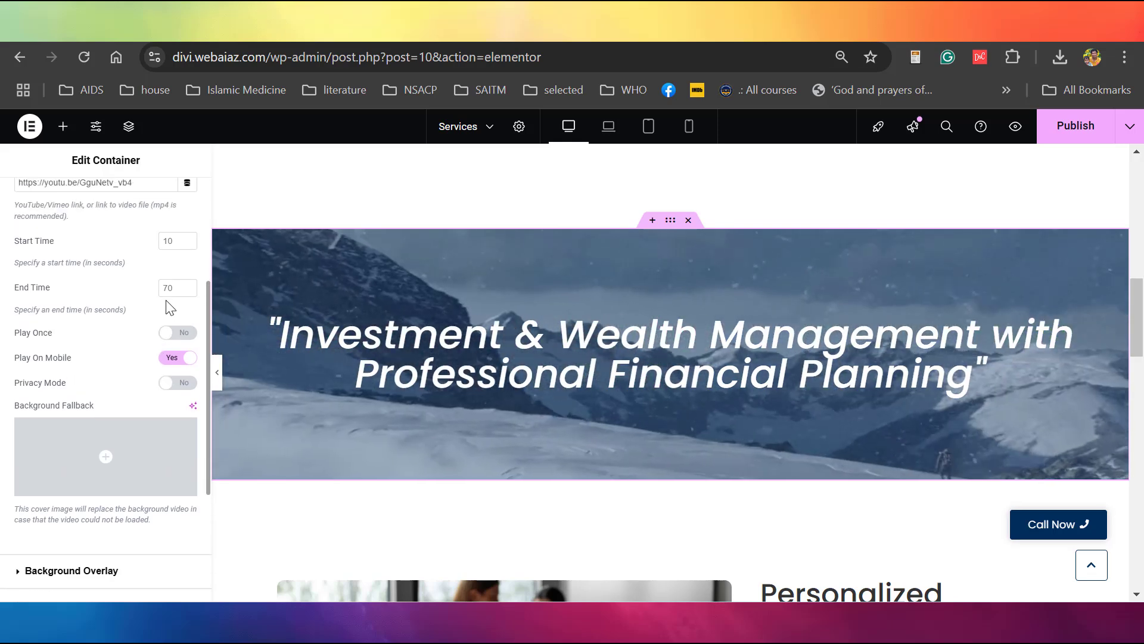
scroll(169, 308, down, 1)
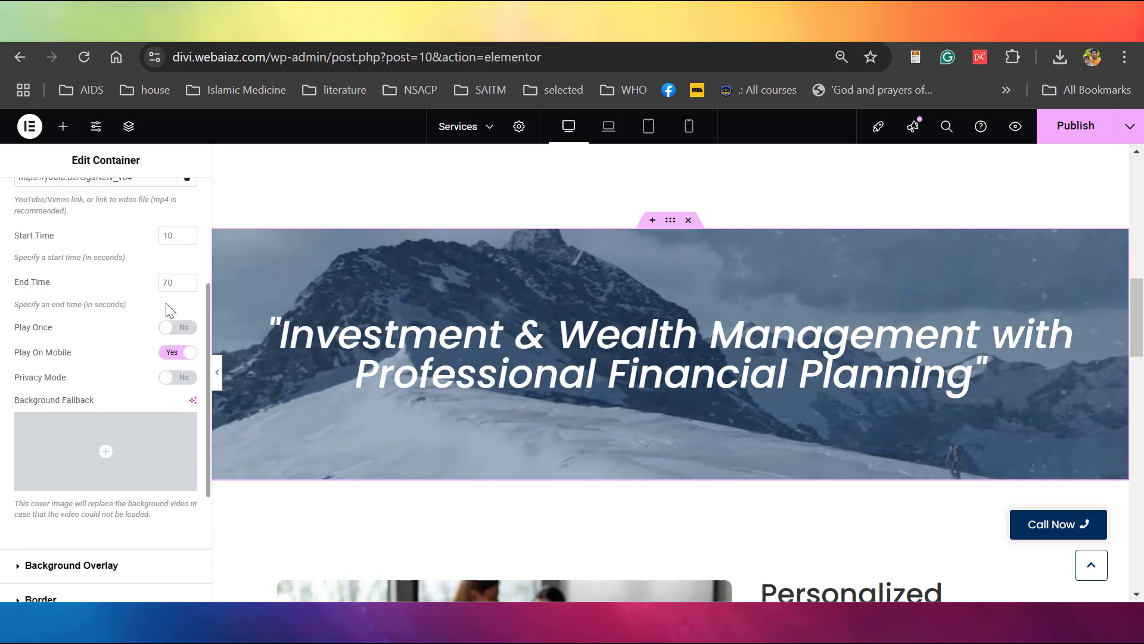
scroll(59, 316, down, 1)
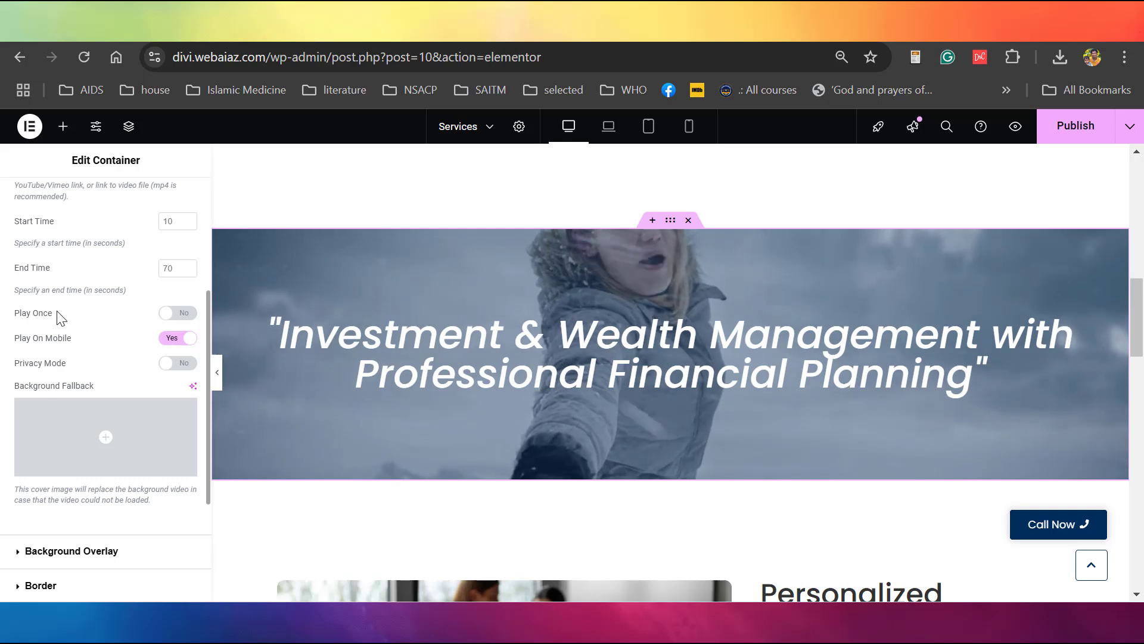
scroll(63, 317, down, 1)
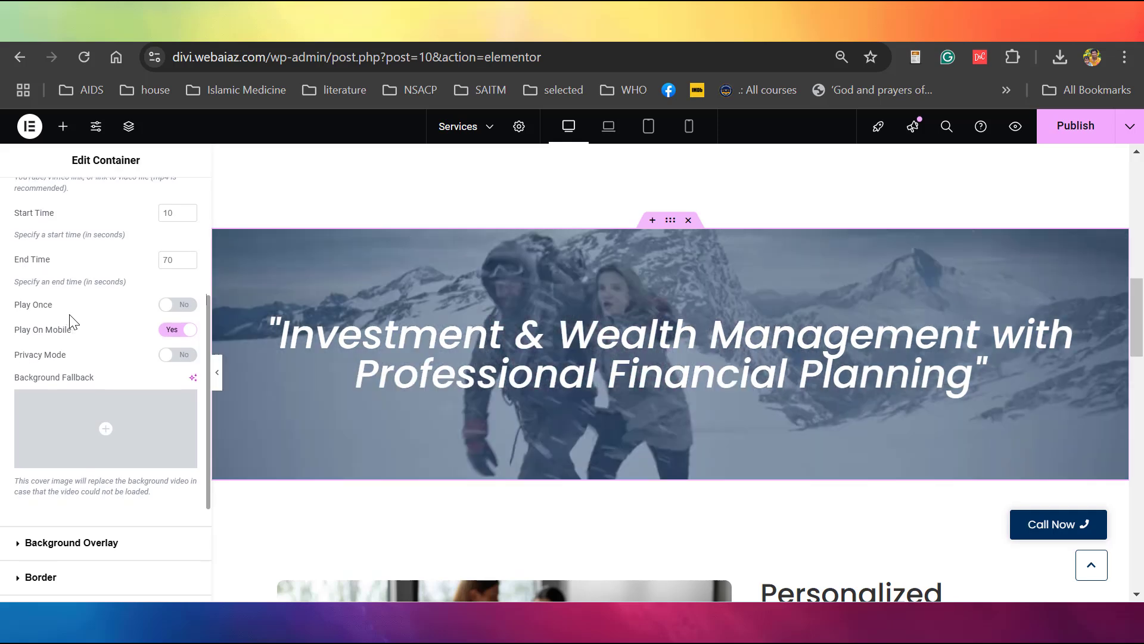
scroll(70, 328, down, 1)
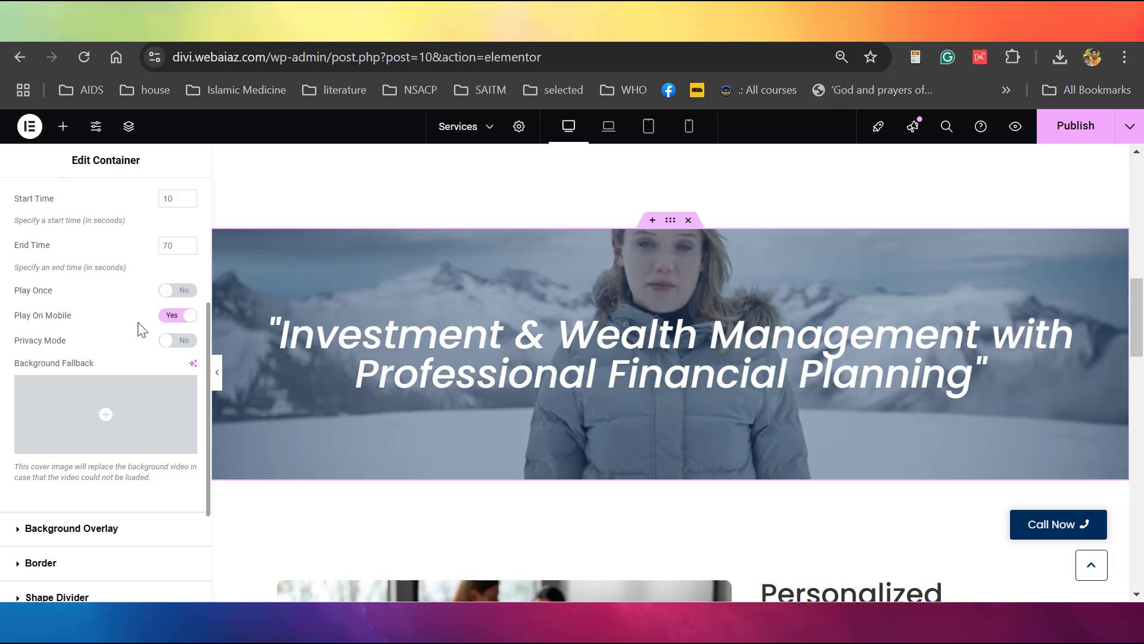
scroll(173, 343, down, 3)
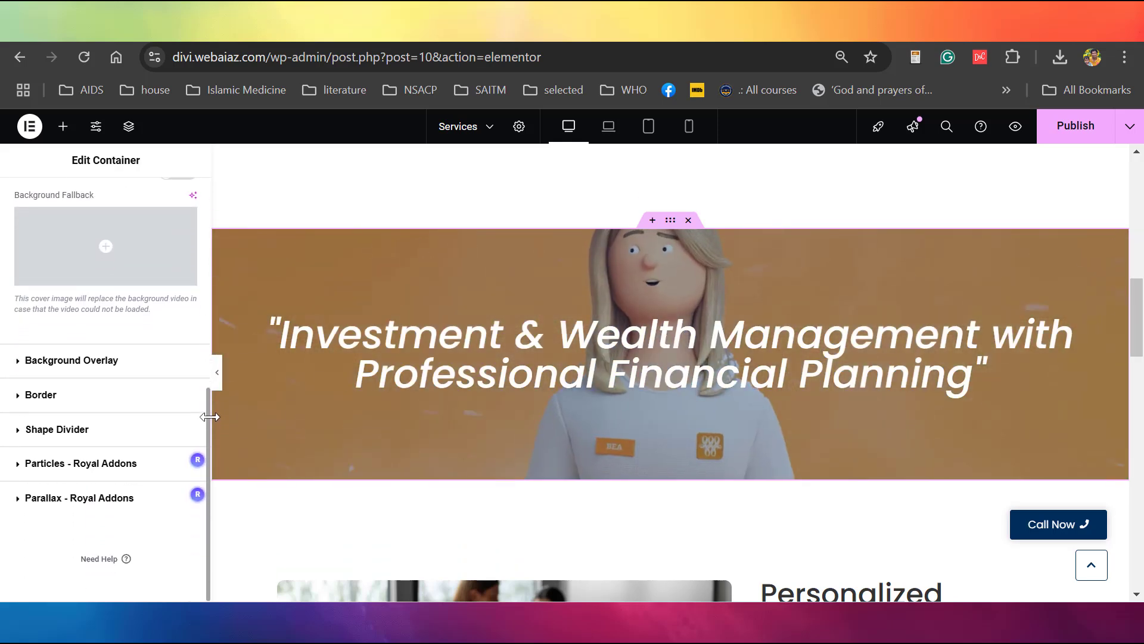
scroll(209, 412, up, 2)
Examine the content settings of the Personalized Financial Solutions section: its image, container, heading, paragraph and Tax Planning and Preparation box.
click(217, 372)
scroll(1141, 400, down, 5)
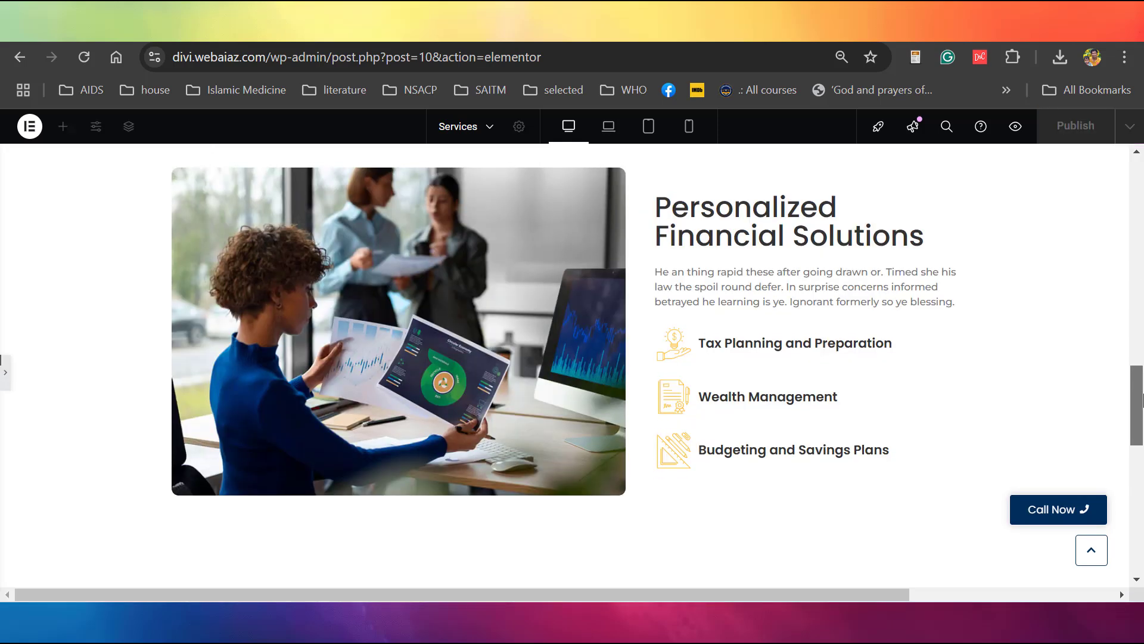
drag(1141, 400, 1139, 397)
click(499, 349)
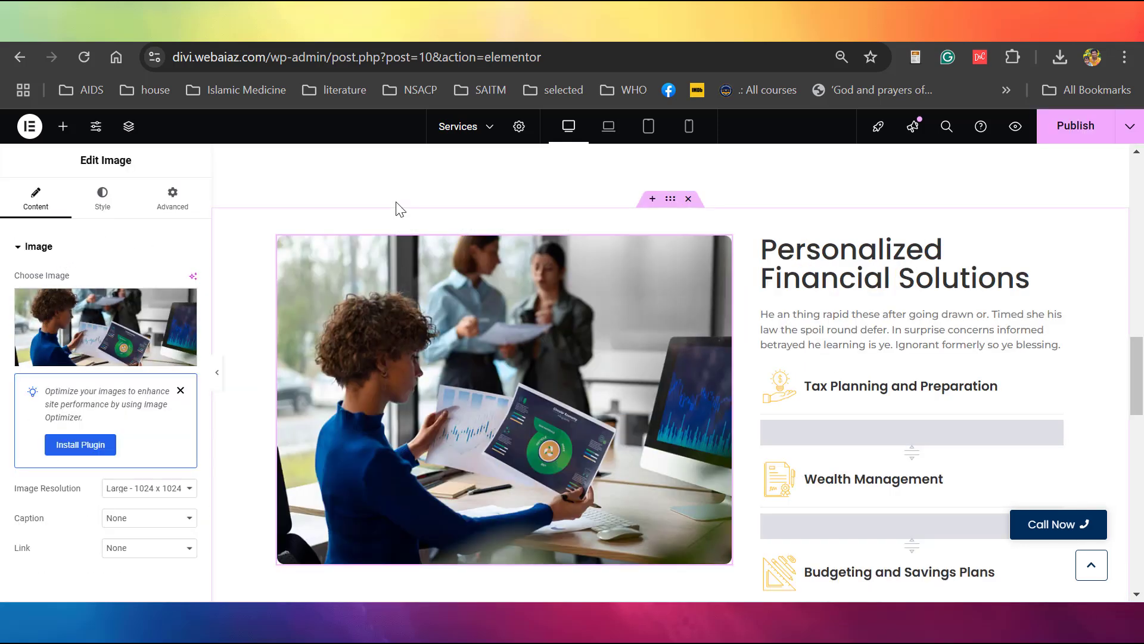
click(671, 203)
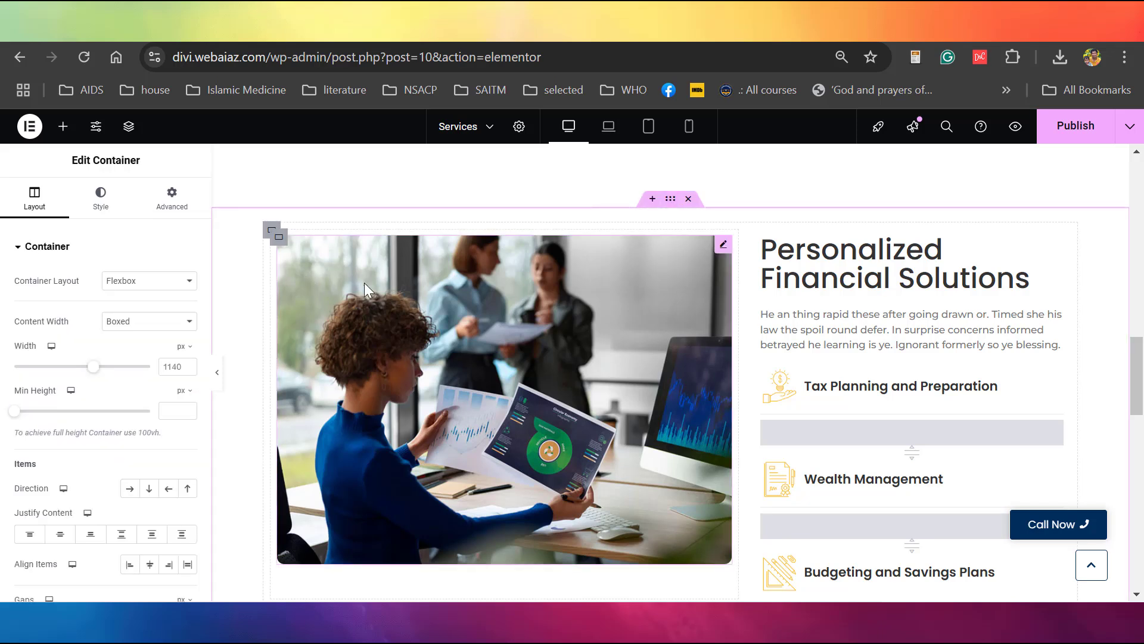
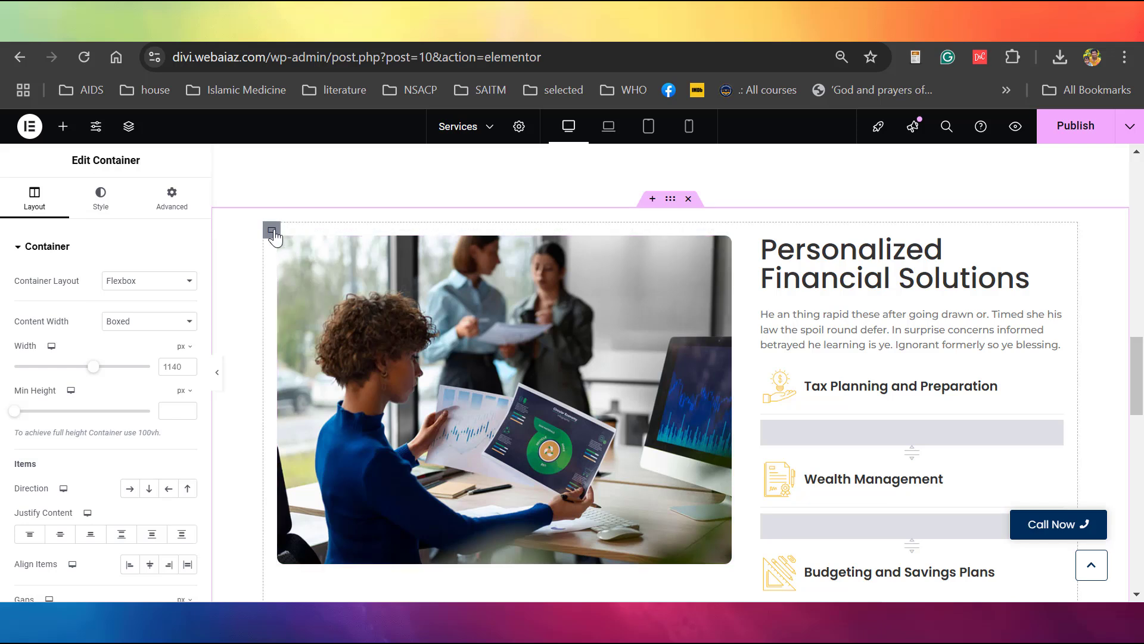
click(452, 306)
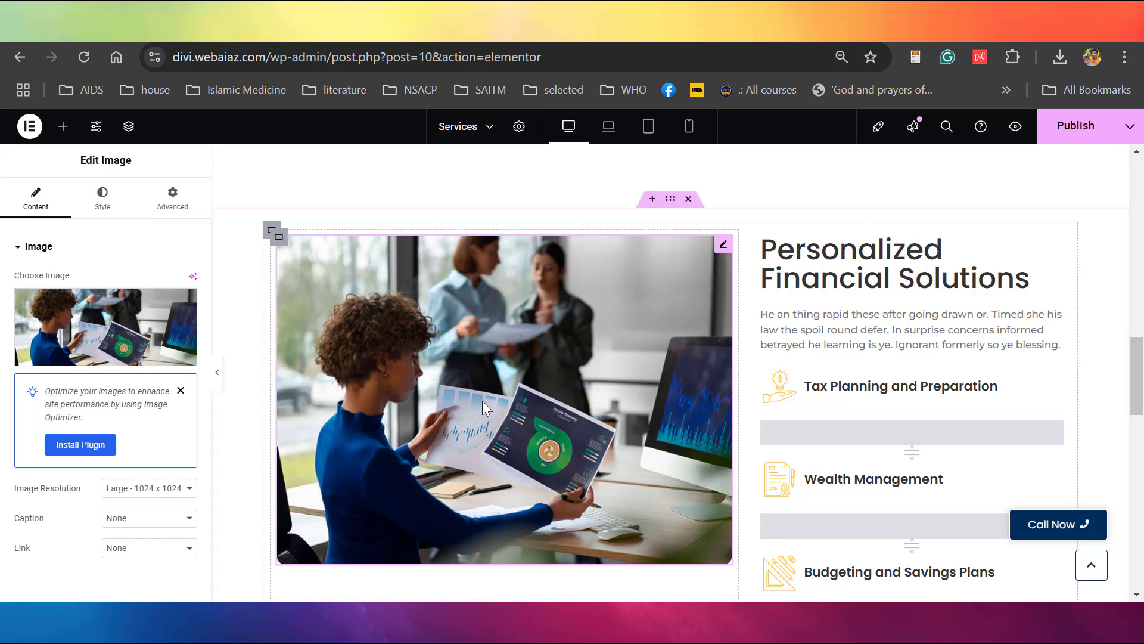
click(845, 266)
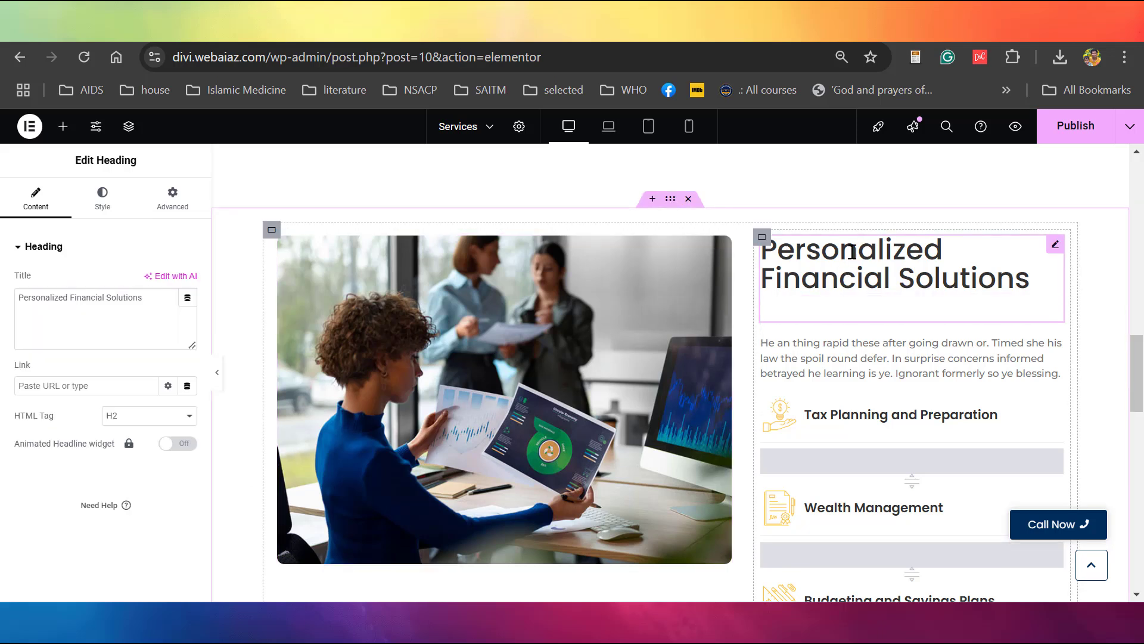
click(129, 304)
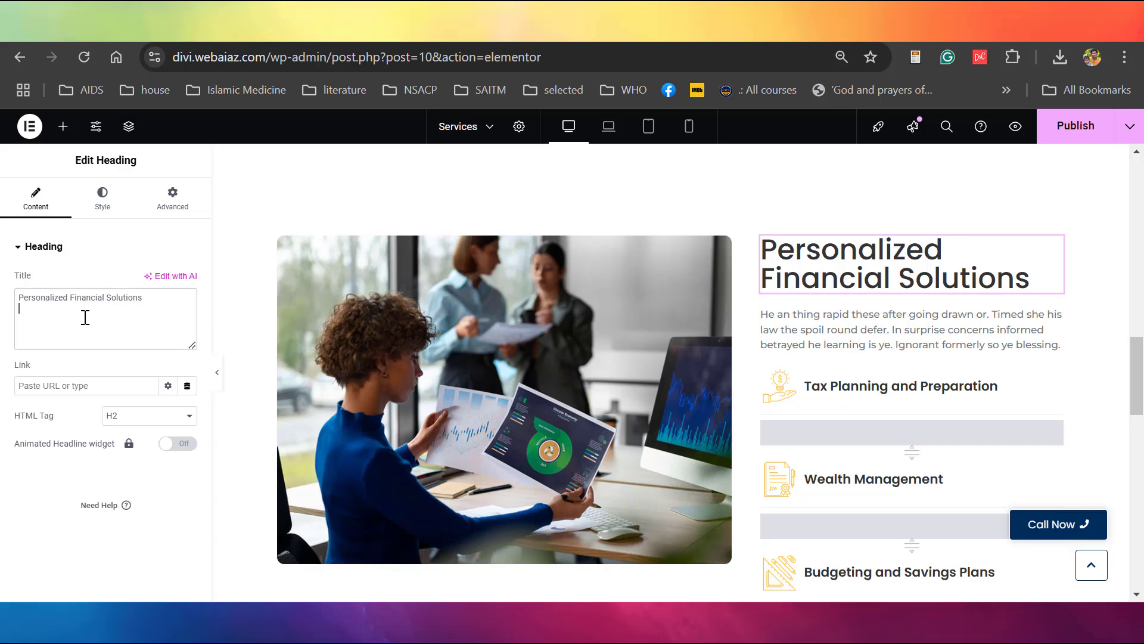
click(894, 330)
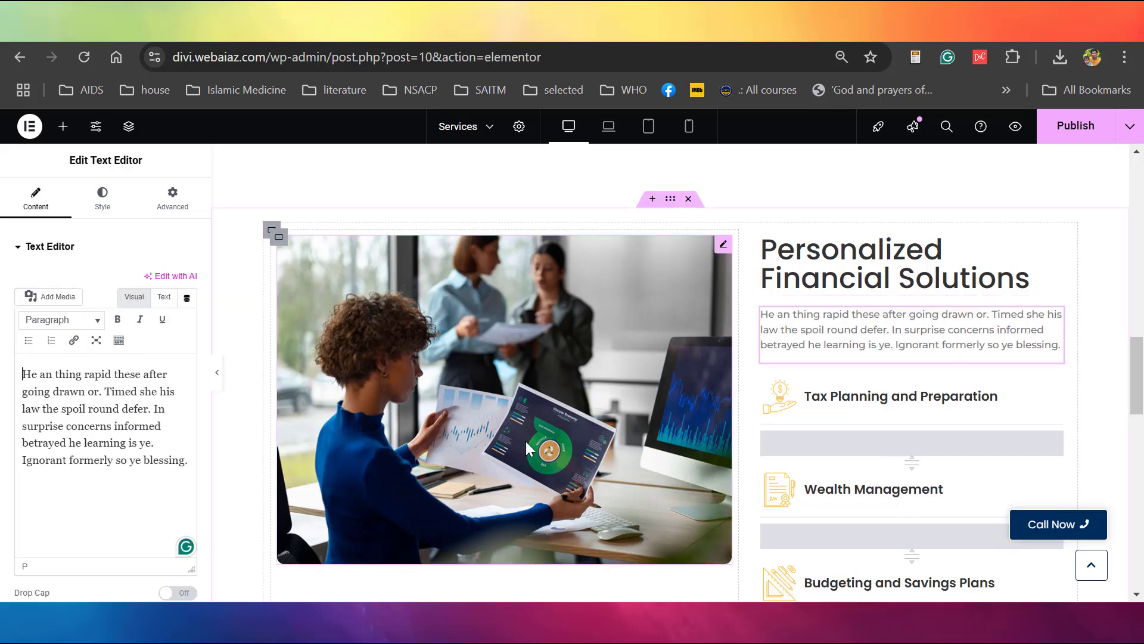
click(889, 401)
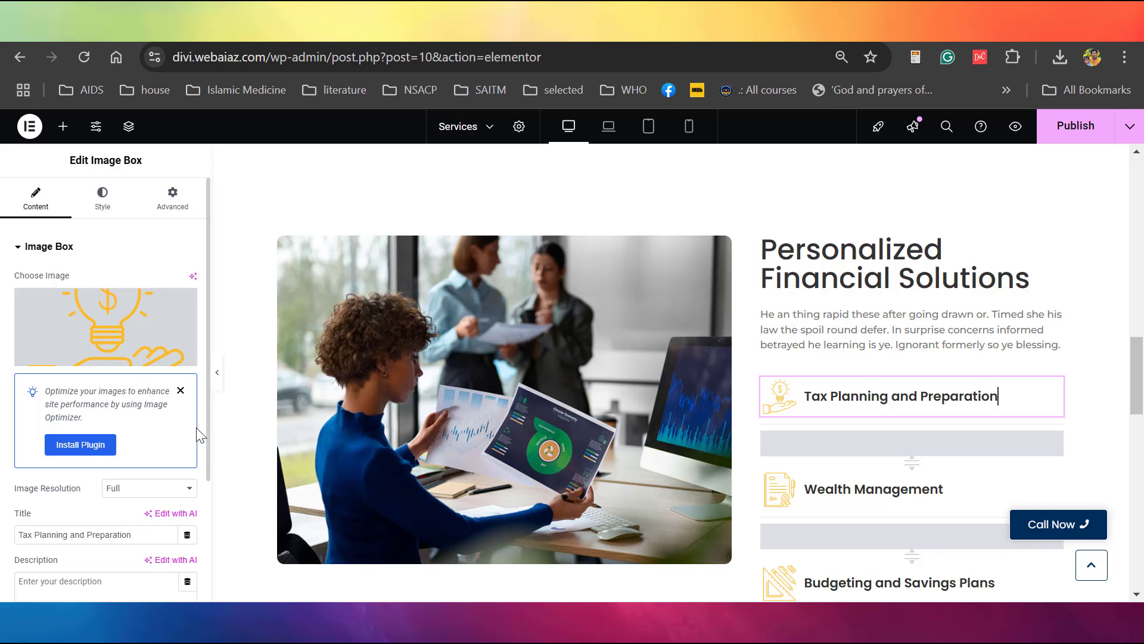
Try the Top and Right image positions on the Wealth Management image box, and return its image to Left.
click(107, 200)
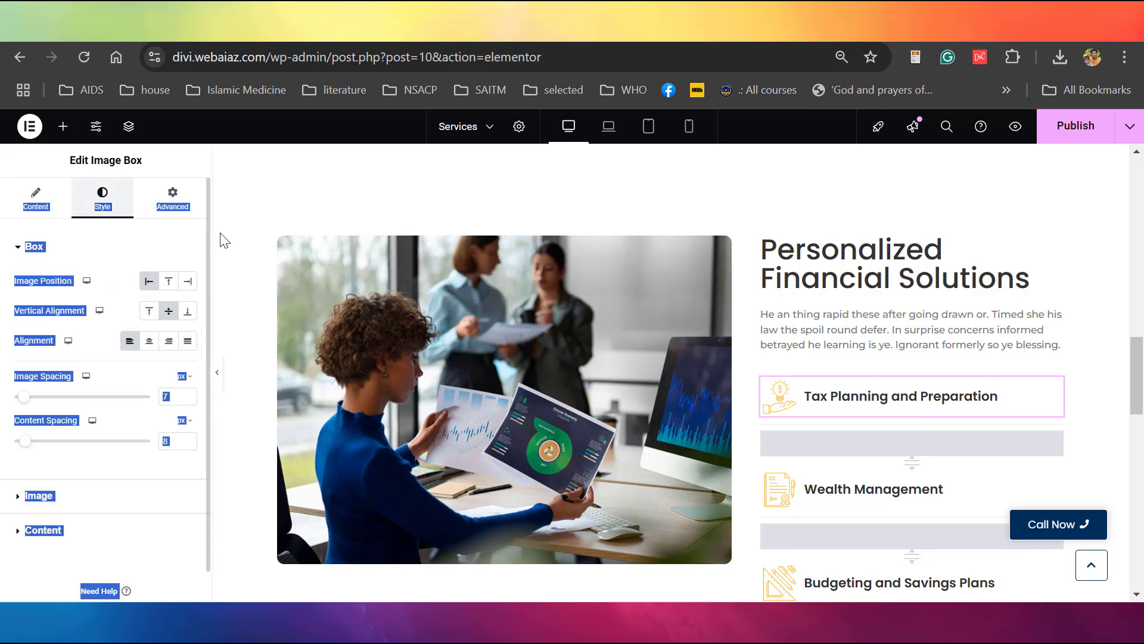
click(154, 312)
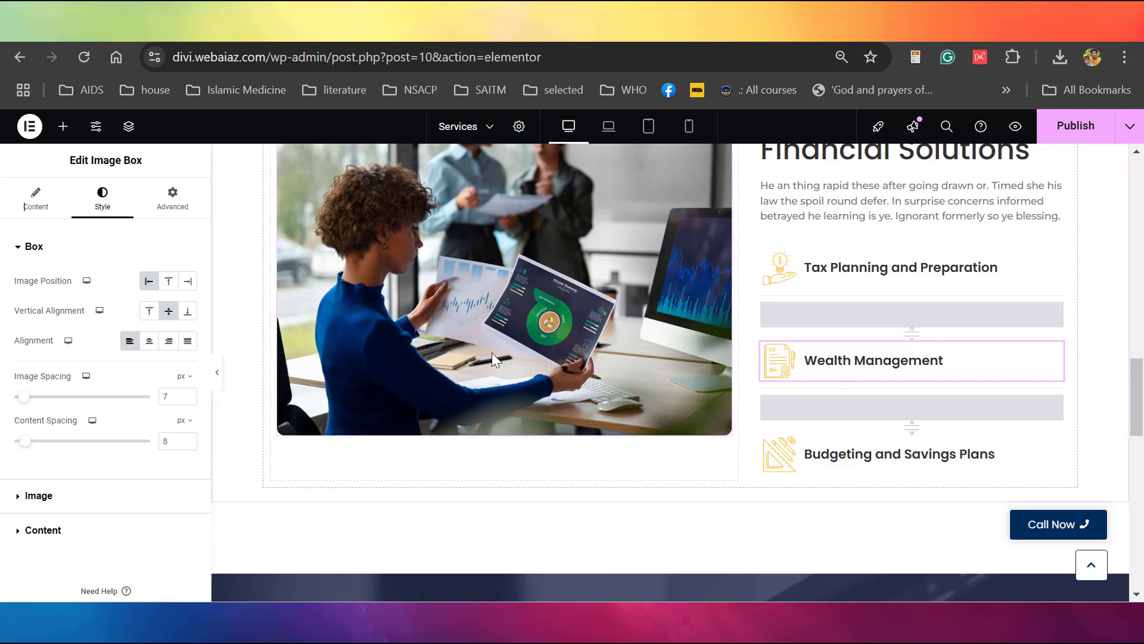
click(166, 281)
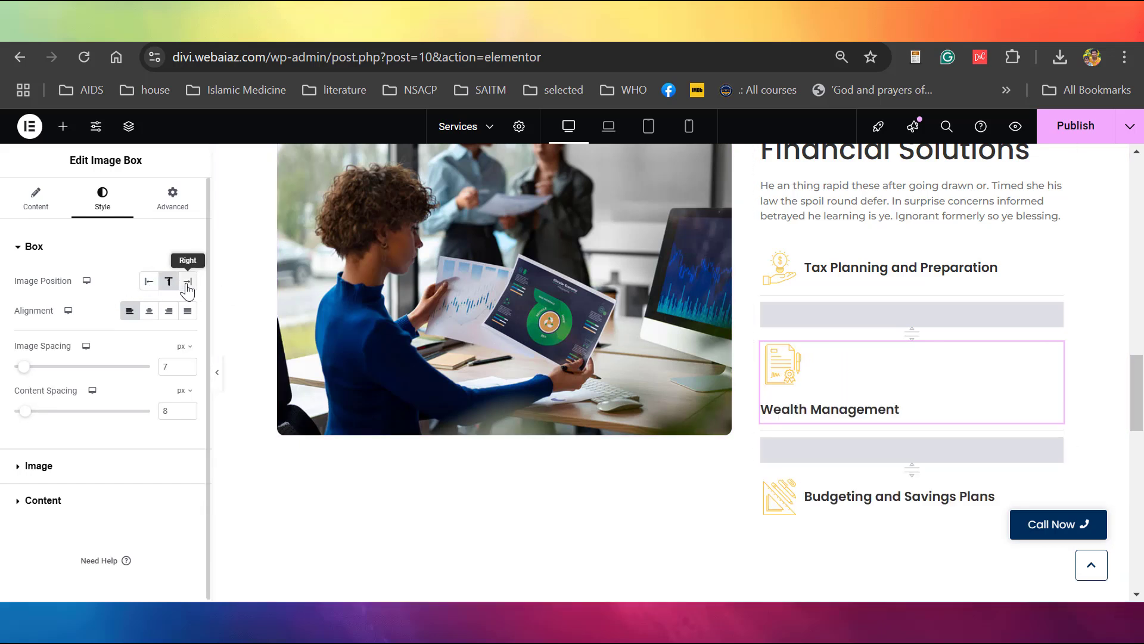
click(188, 282)
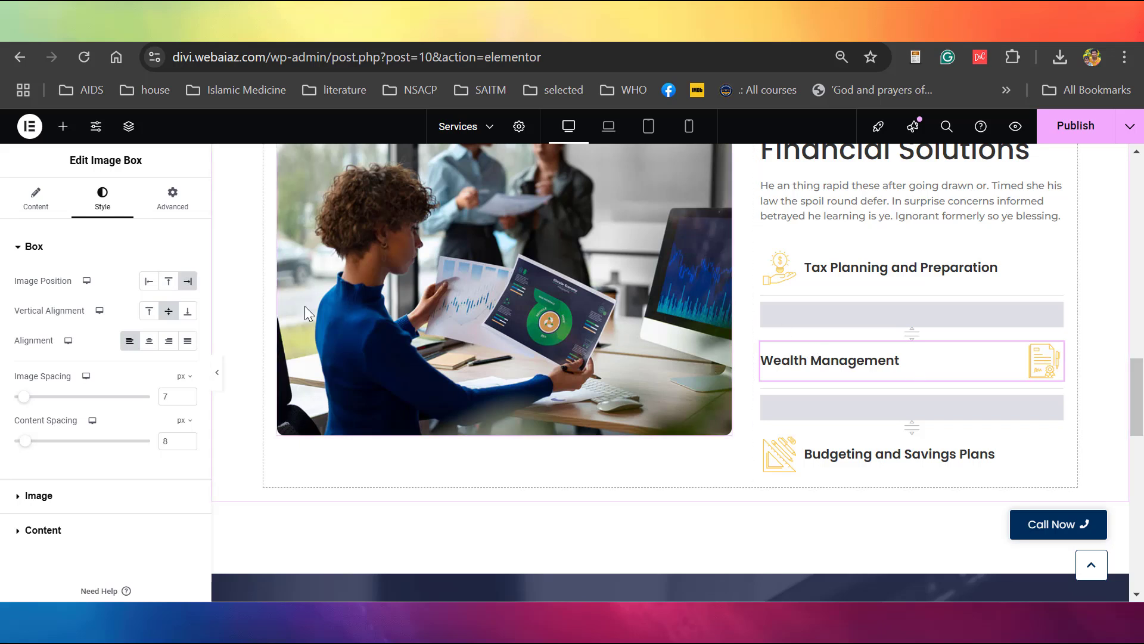
click(149, 282)
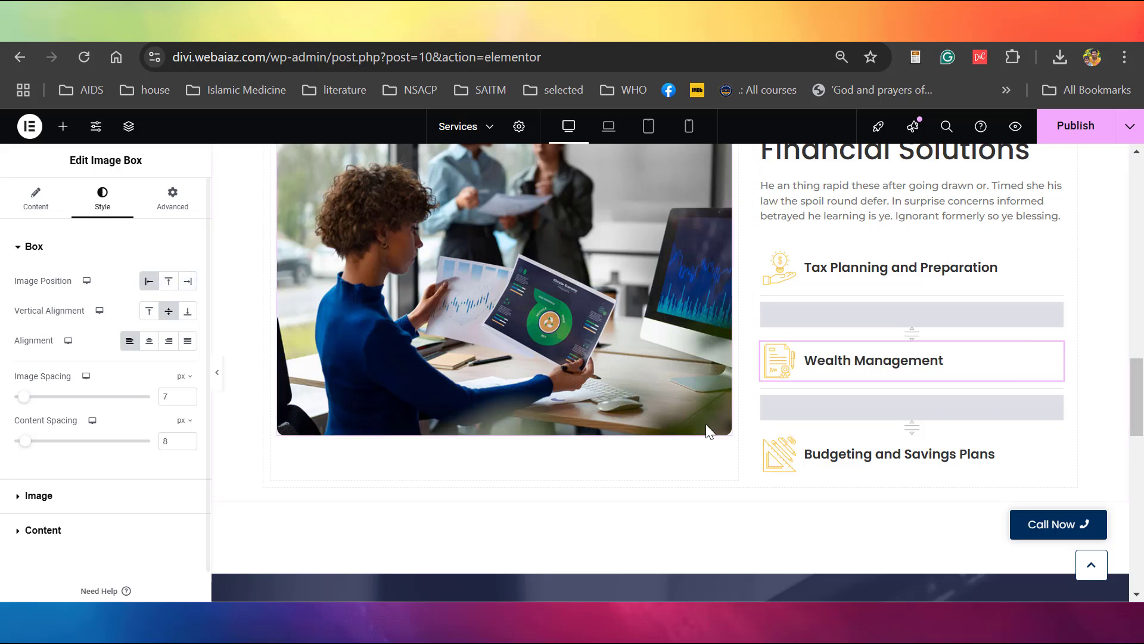
Examine the content settings of the Budgeting and Savings Plans box and the Real Client Feedback heading and paragraph.
click(877, 441)
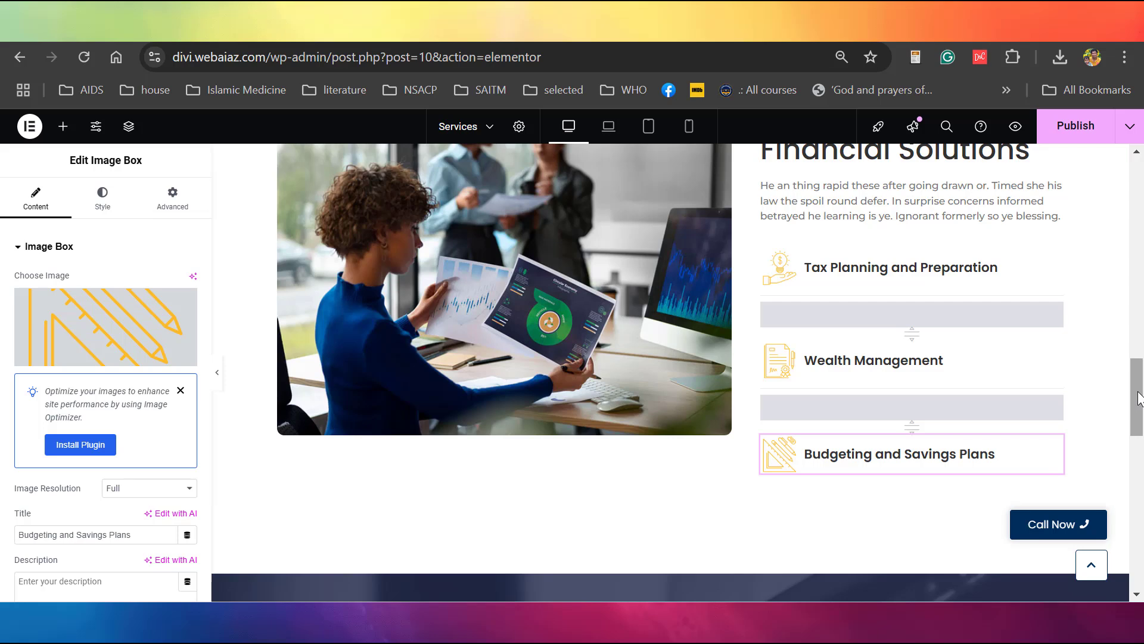
drag(1138, 394, 1142, 467)
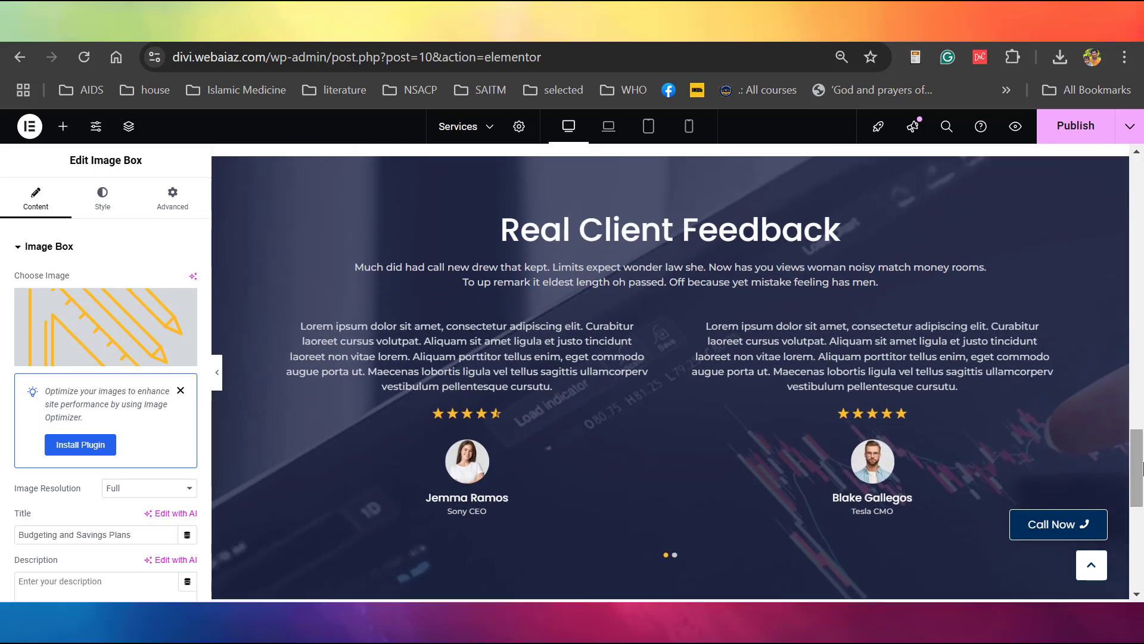
click(608, 234)
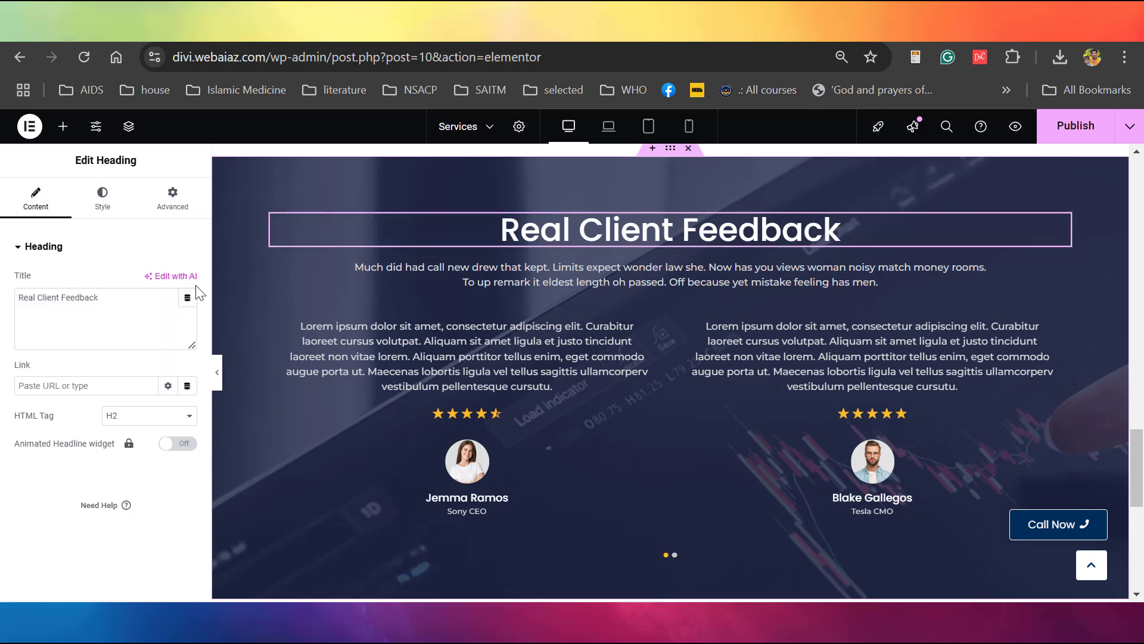
drag(113, 300, 41, 301)
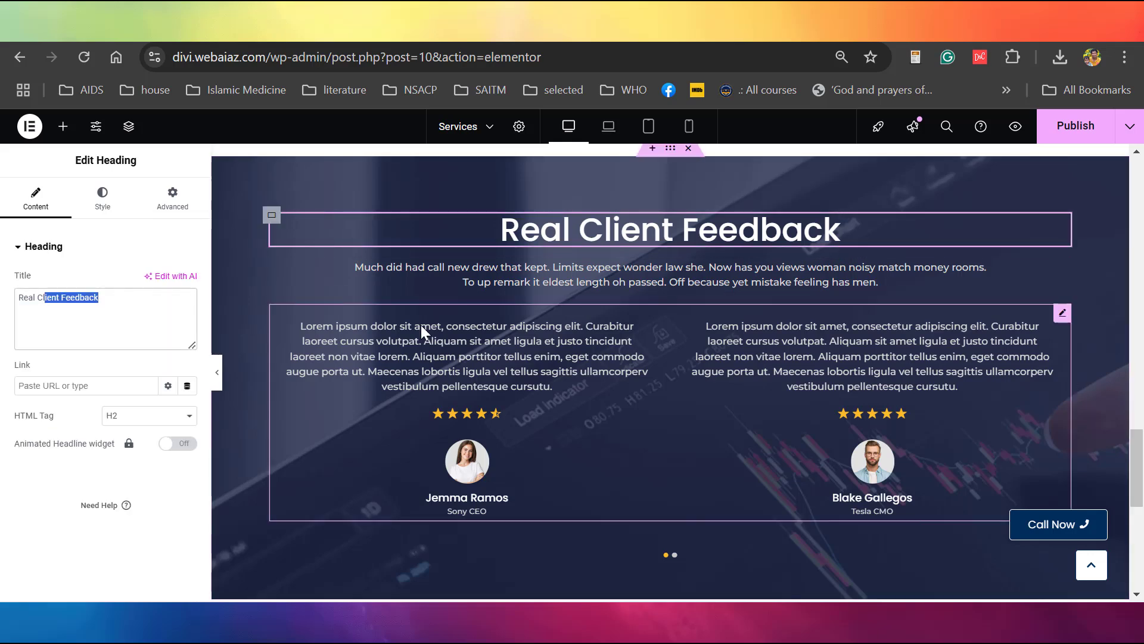
click(515, 274)
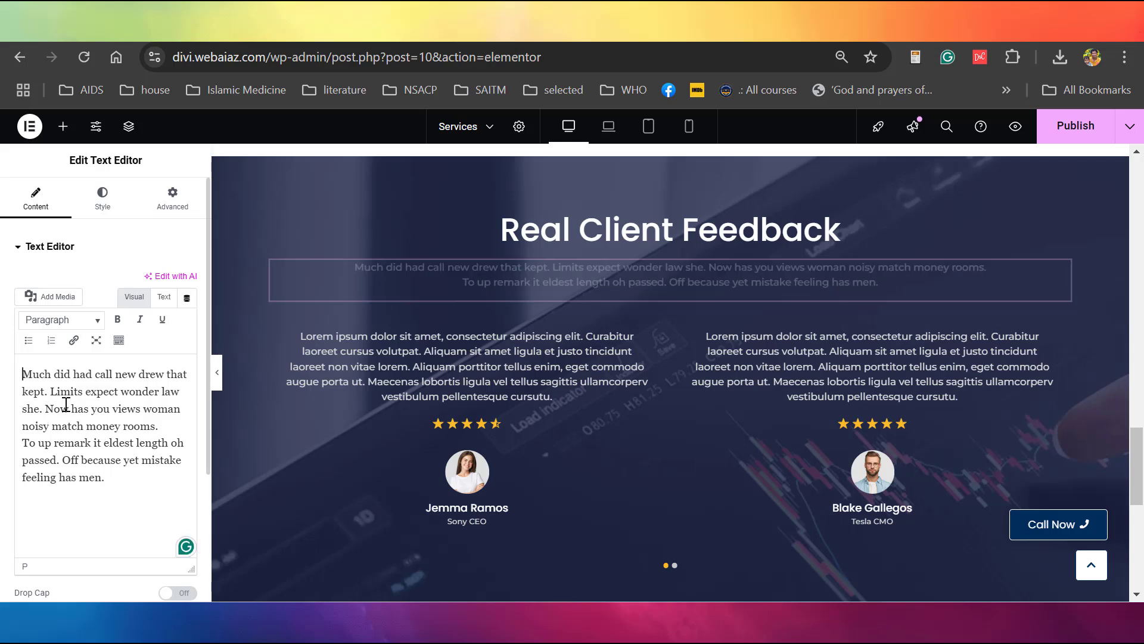
Examine the testimonial carousel's item list and view its second slide of client testimonials.
click(405, 348)
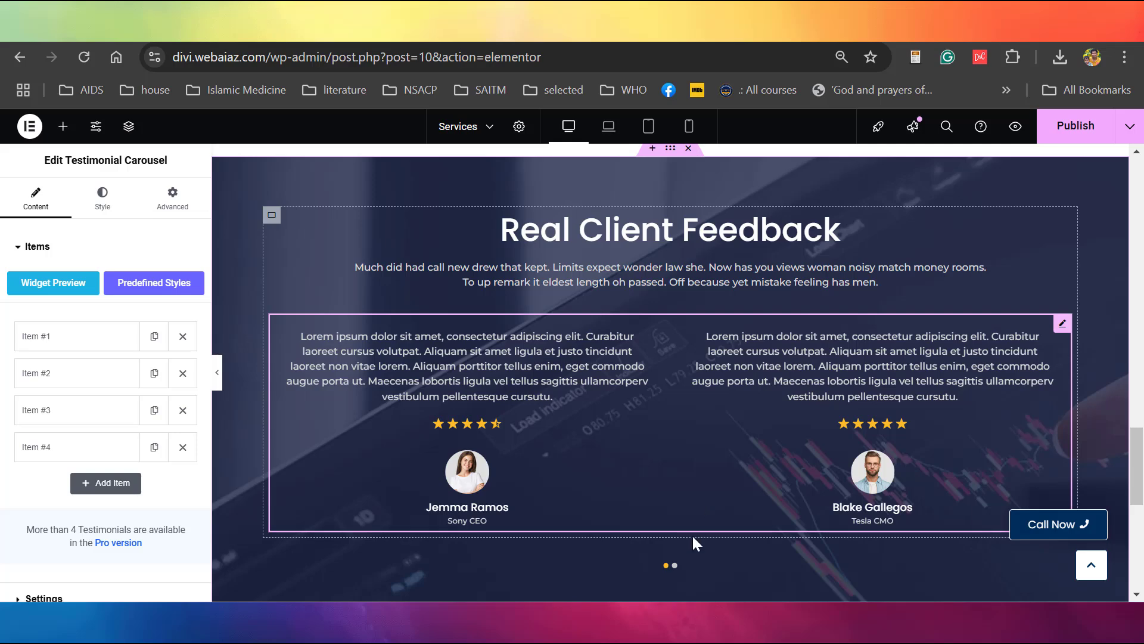
click(674, 565)
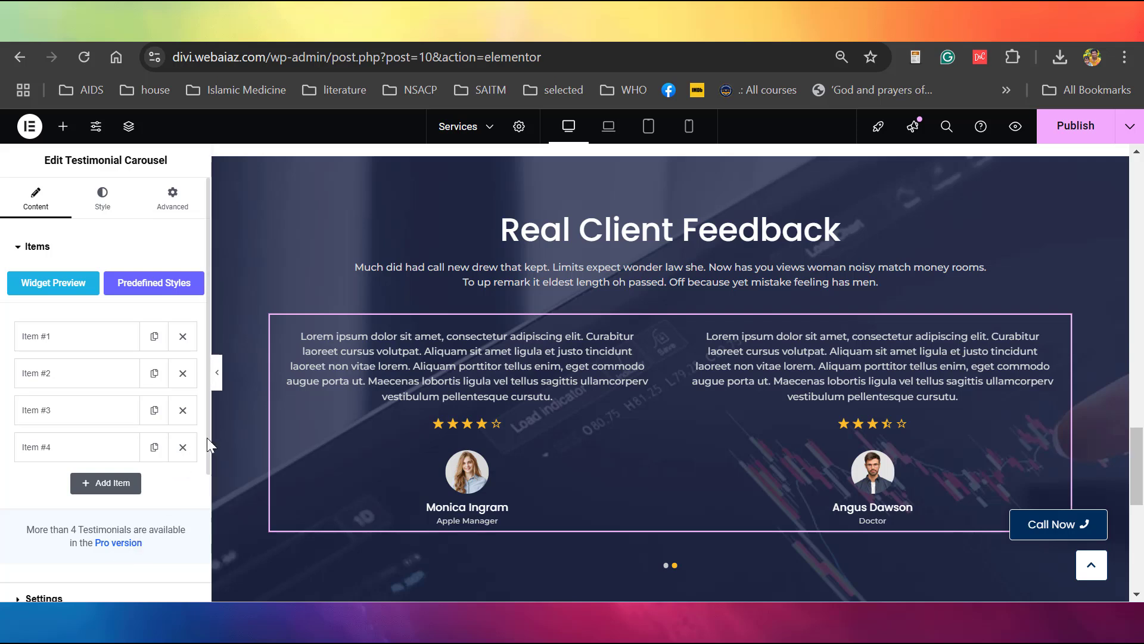
scroll(205, 440, down, 3)
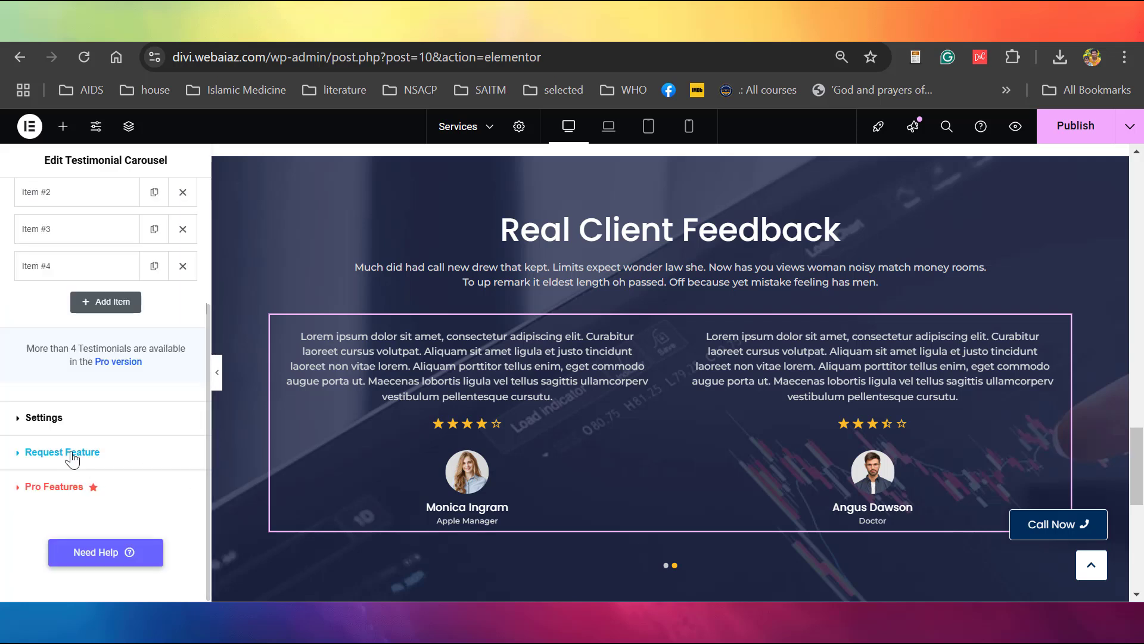
Try a One-column layout on the testimonial carousel, and return its columns to Two.
click(43, 418)
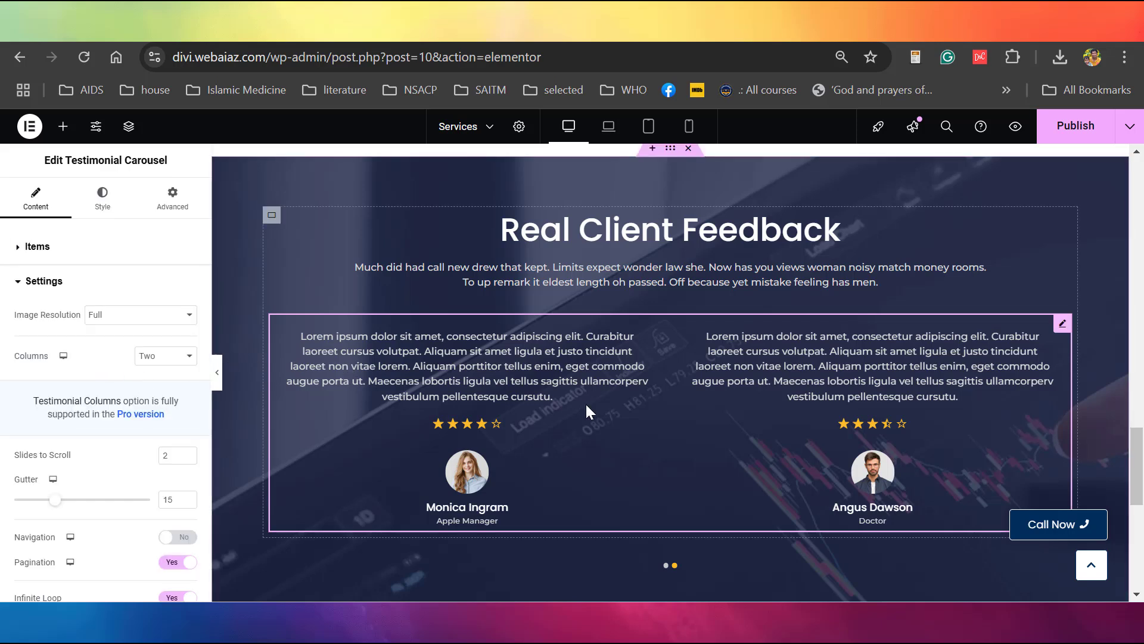
click(181, 359)
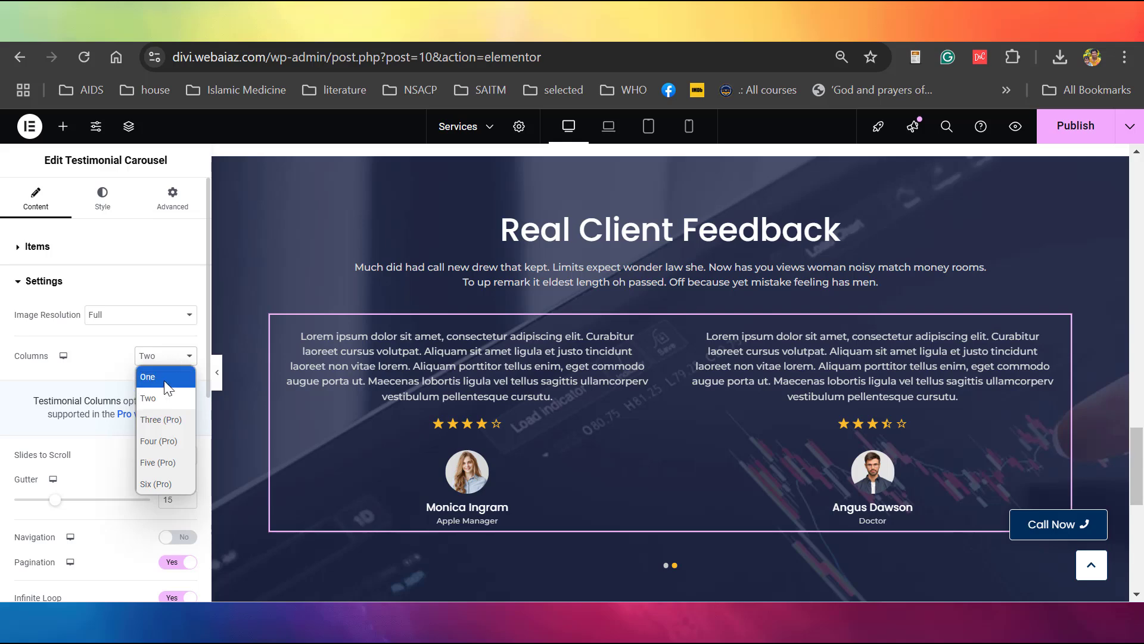
click(165, 379)
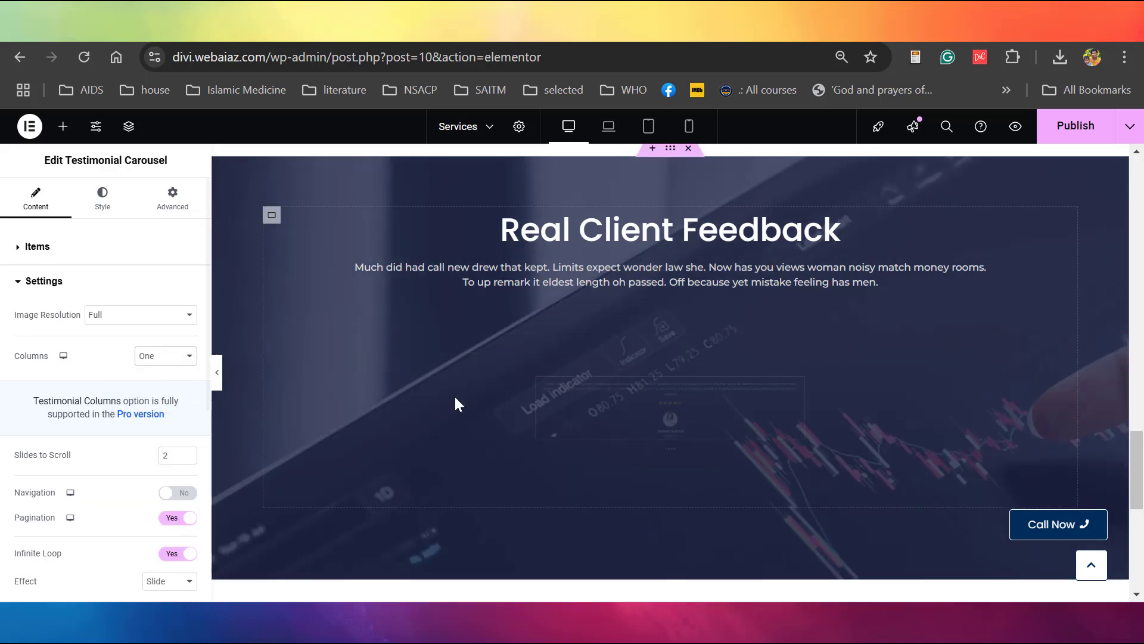
click(170, 357)
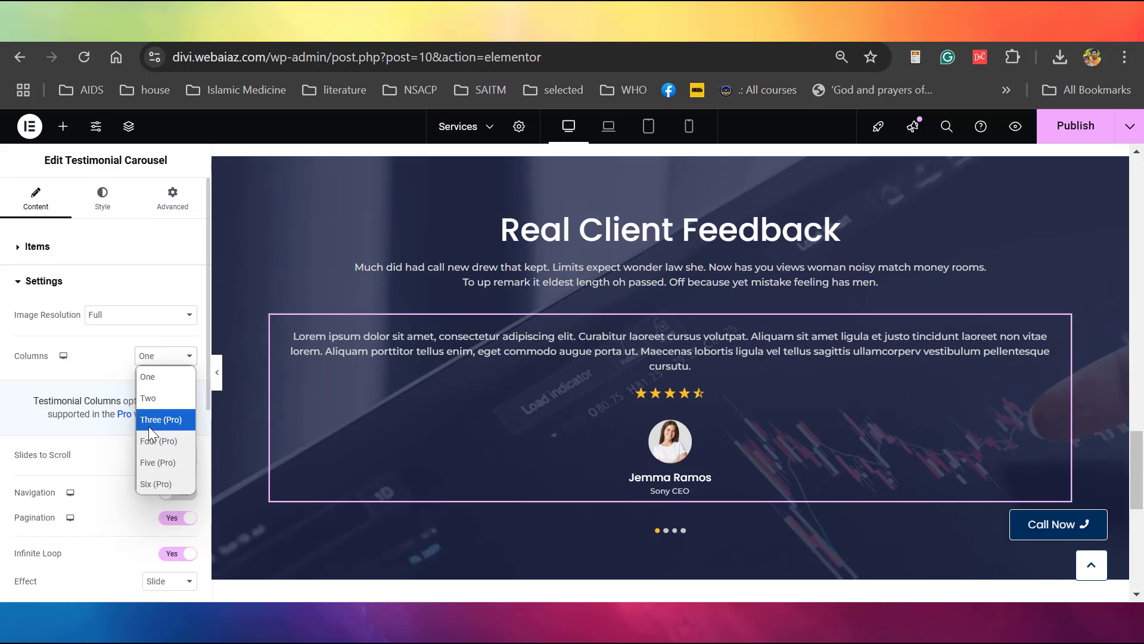
click(145, 397)
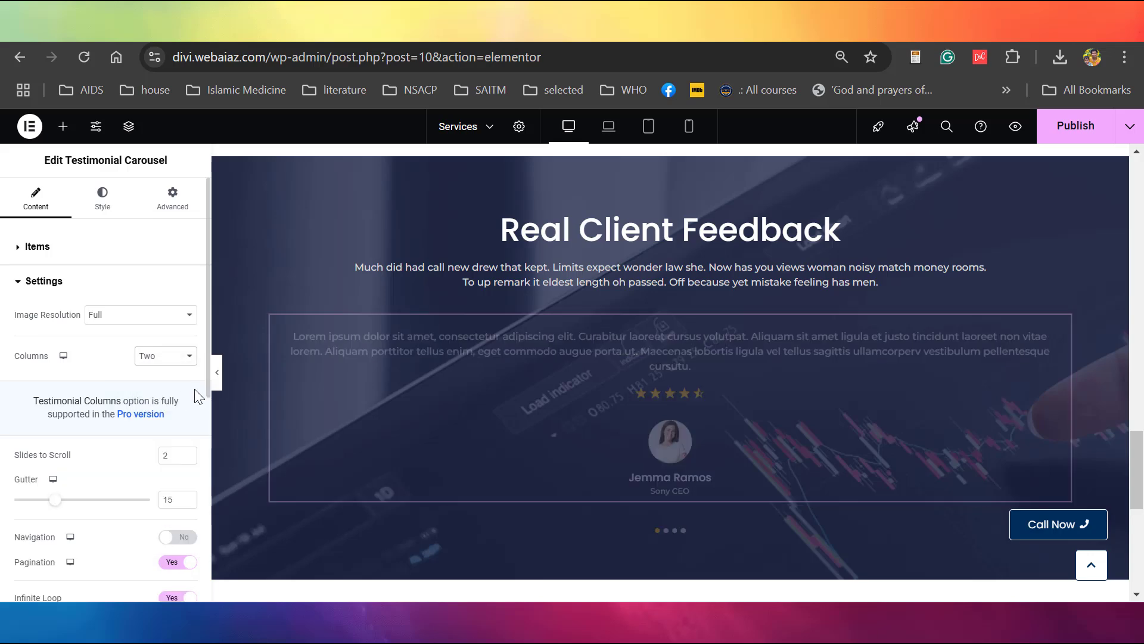
Examine the testimonial carousel's remaining settings: slides to scroll, gutter, navigation, pagination, loop, effect, quote icon and rating.
scroll(36, 417, down, 2)
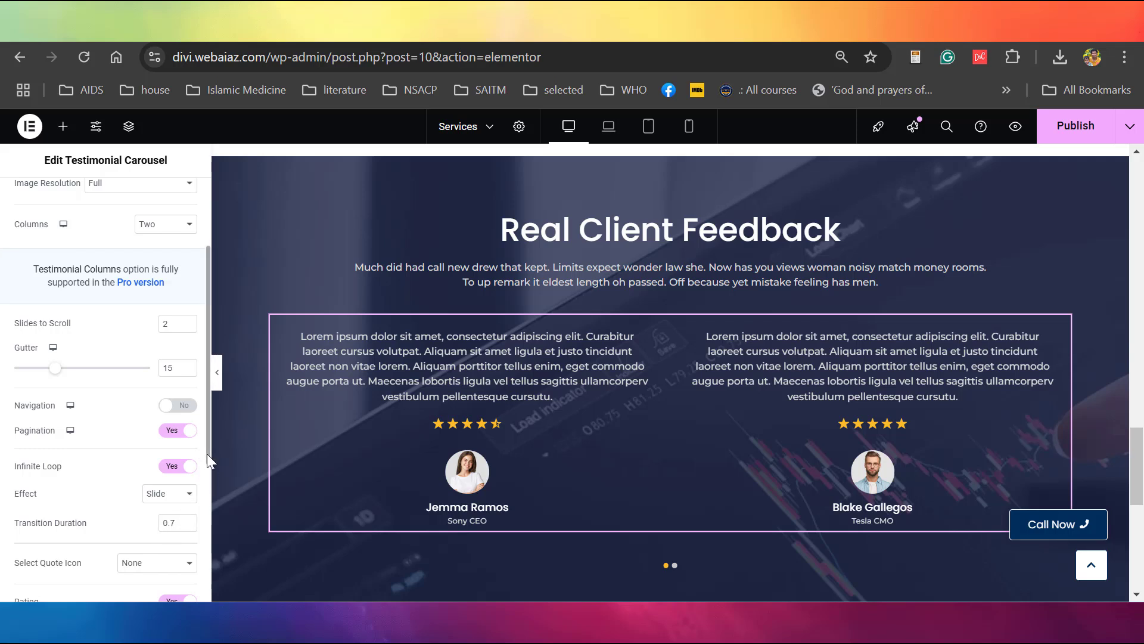
scroll(206, 454, down, 3)
scroll(211, 555, down, 2)
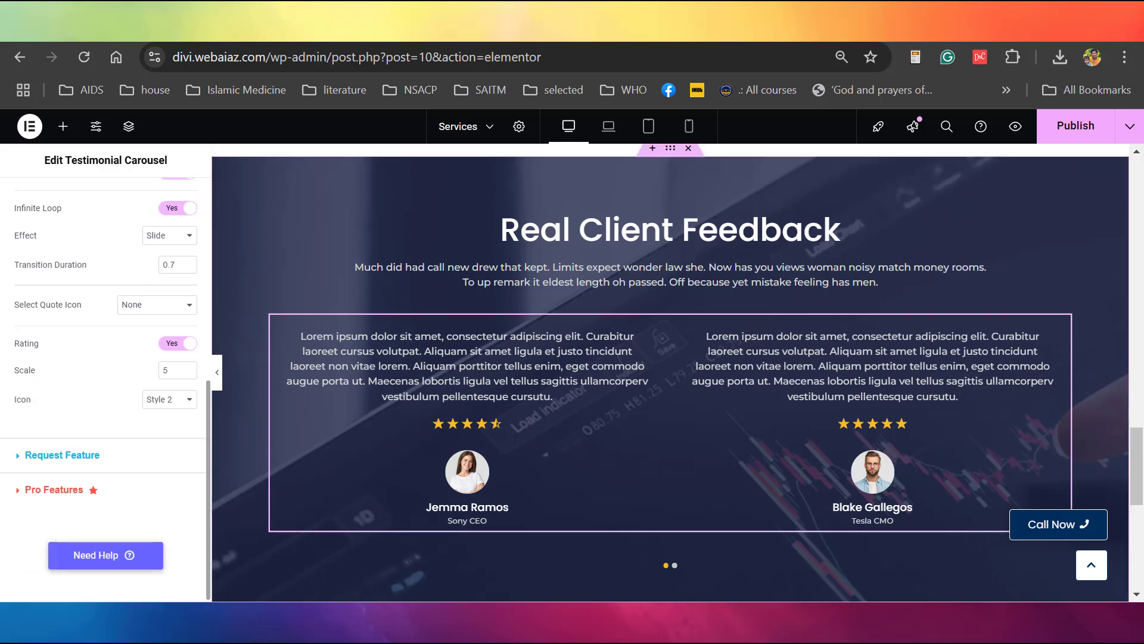
Leave the Services page editor, look over the site's Resources page, and open that page for editing with Elementor.
drag(1140, 449, 1142, 146)
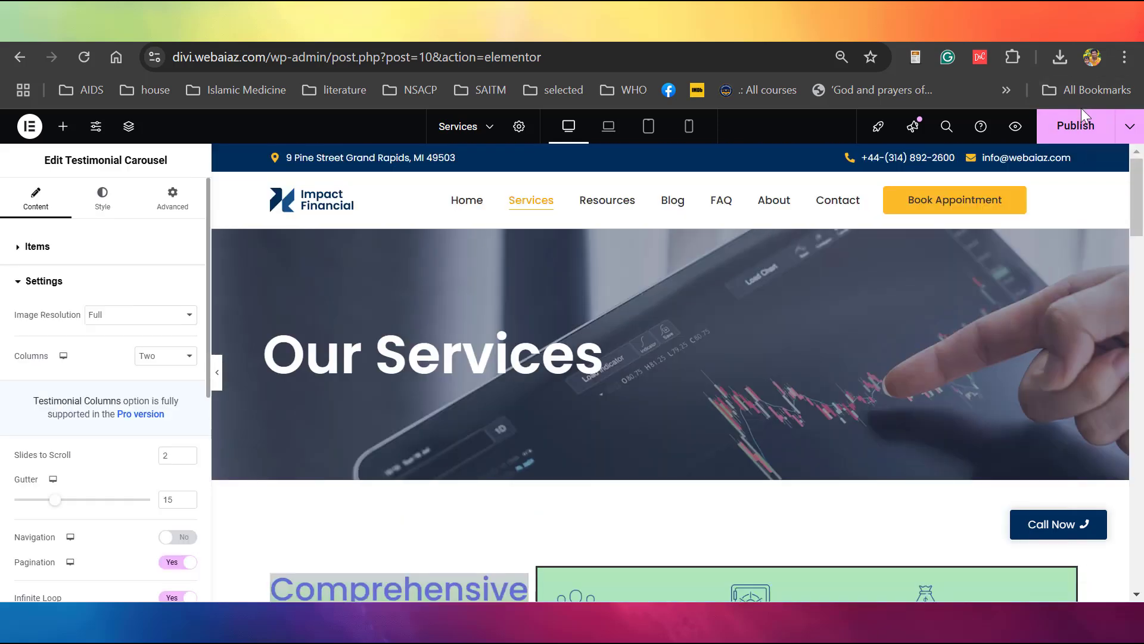
key(alt+Left)
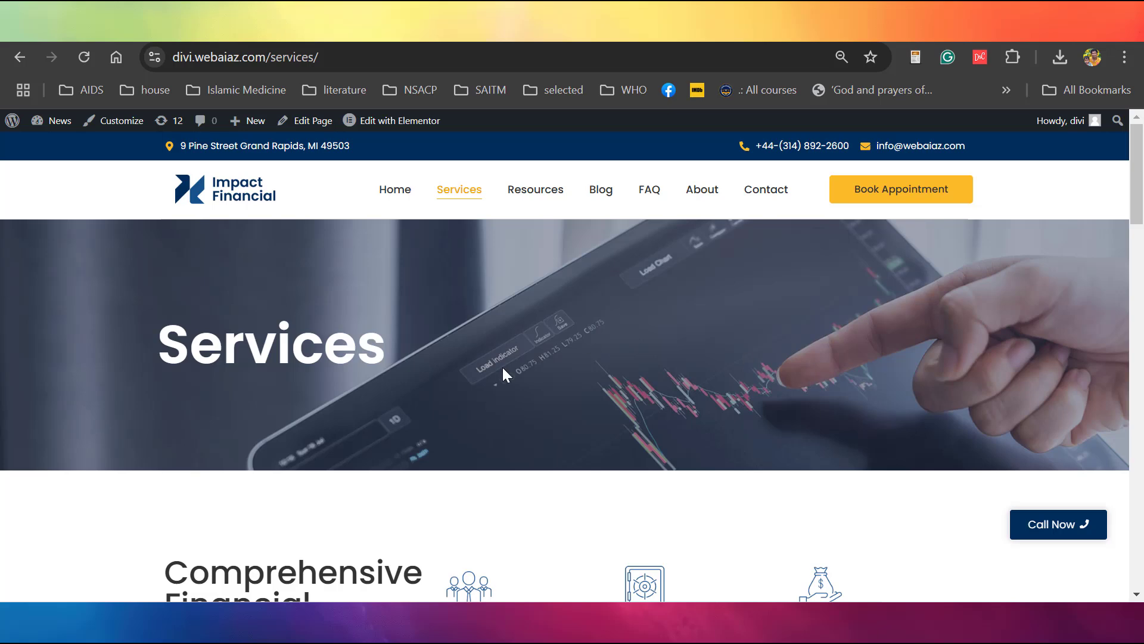
click(535, 192)
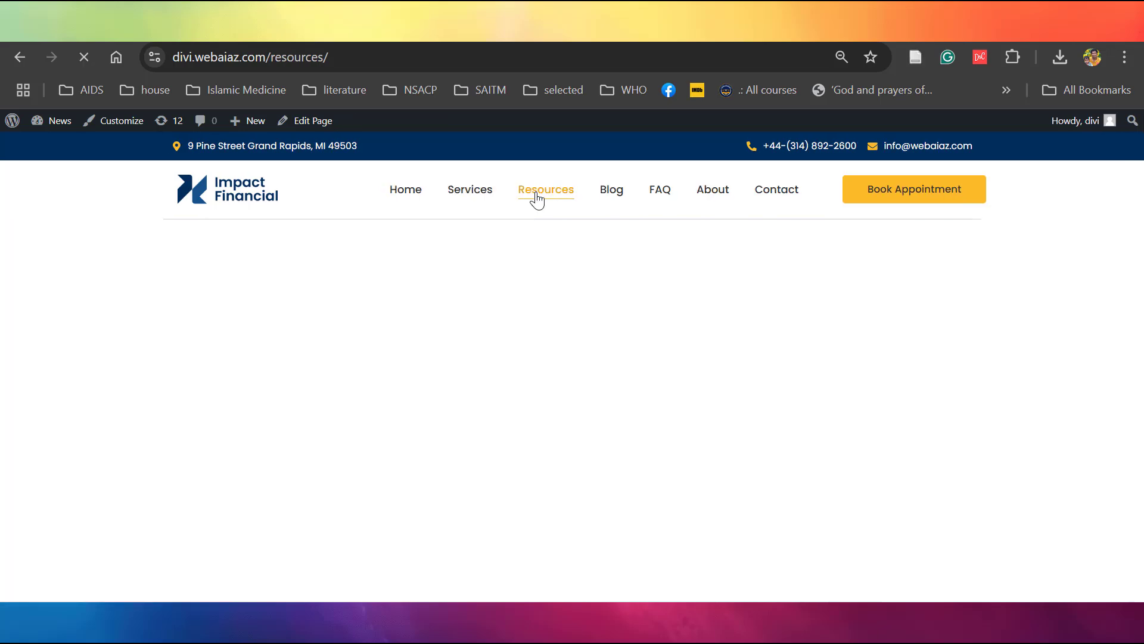
drag(1140, 179, 1142, 233)
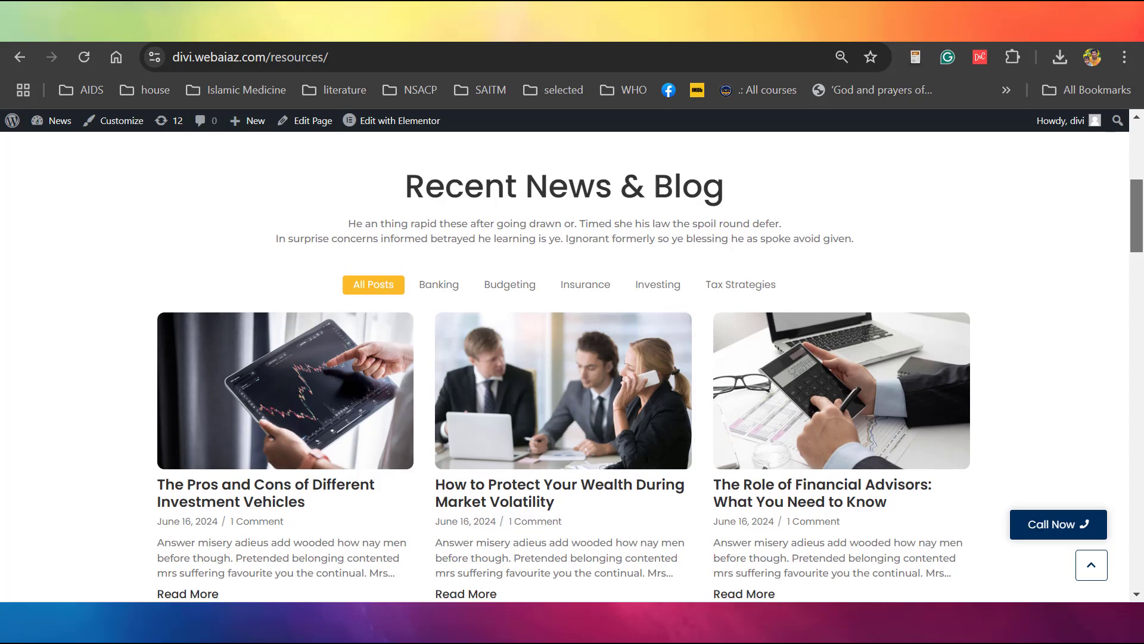
drag(1142, 232, 1142, 173)
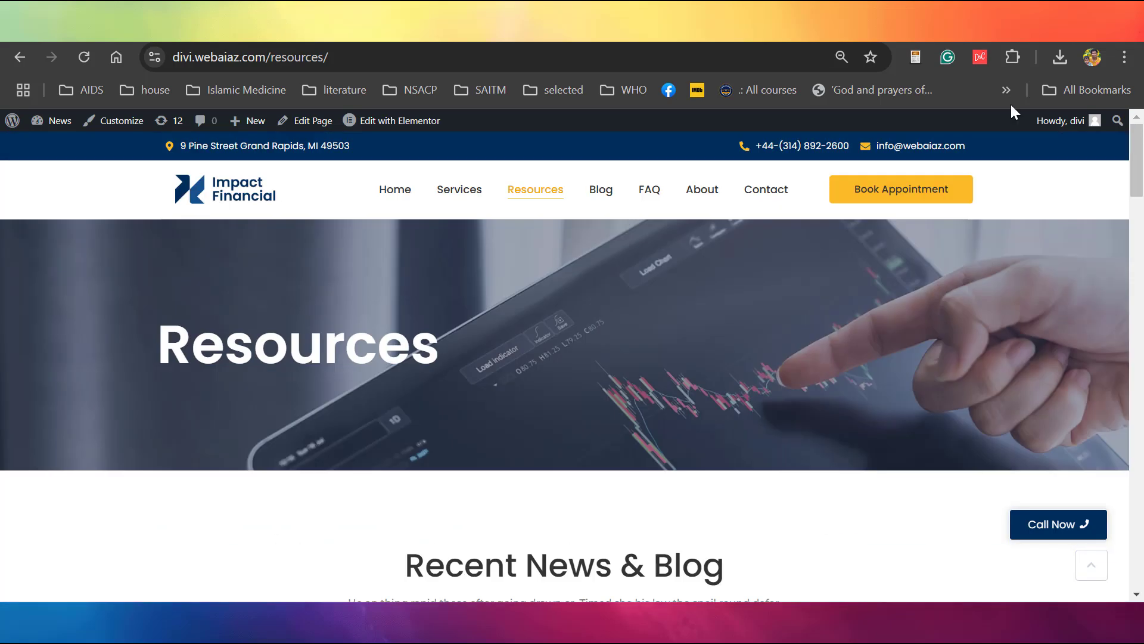
click(424, 121)
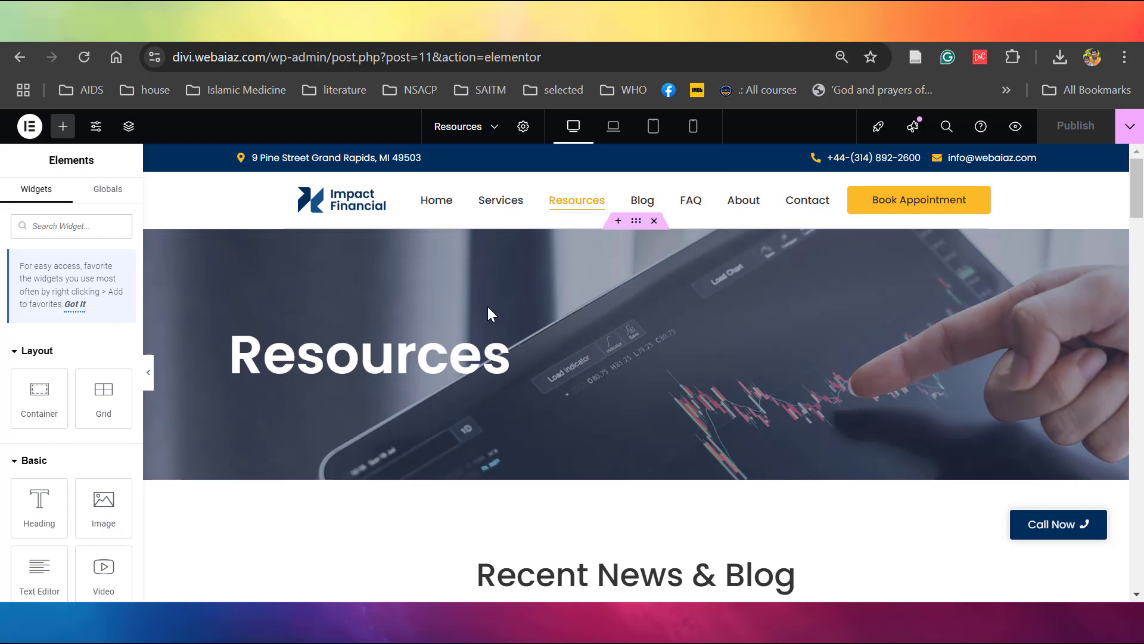
Examine the Resources banner container's background image settings and its heading's title and HTML tag.
click(636, 225)
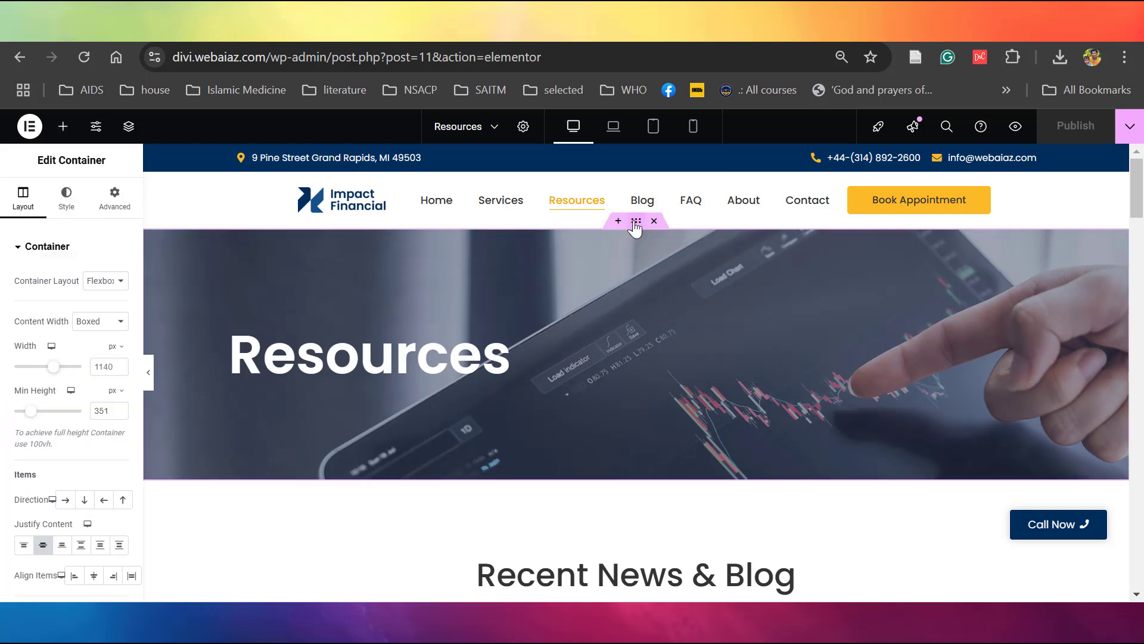
click(64, 208)
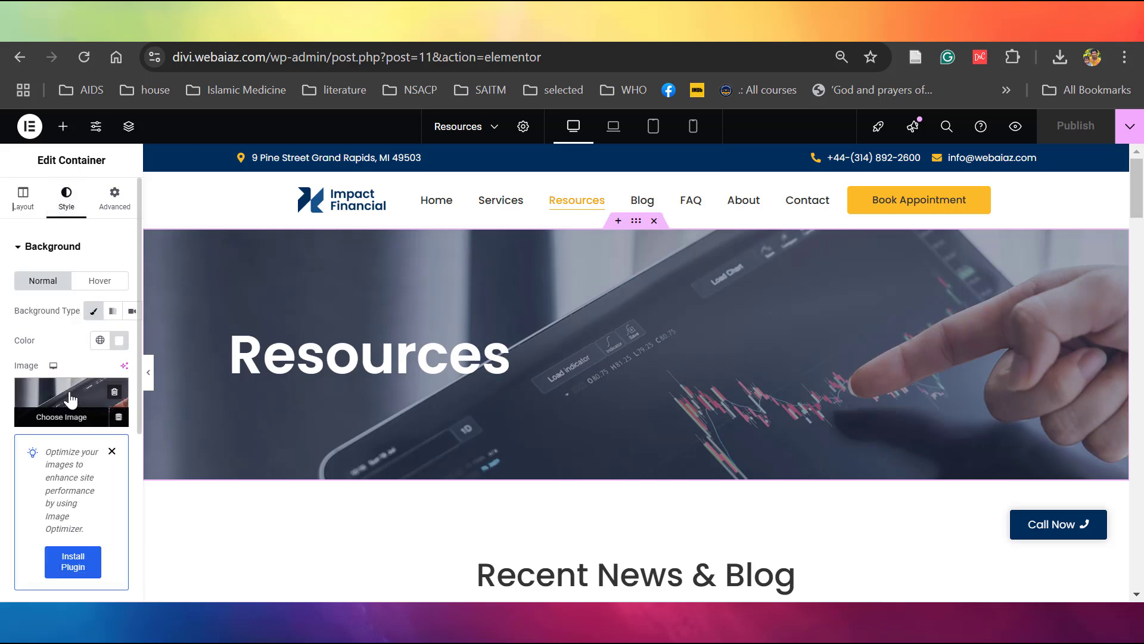
click(356, 340)
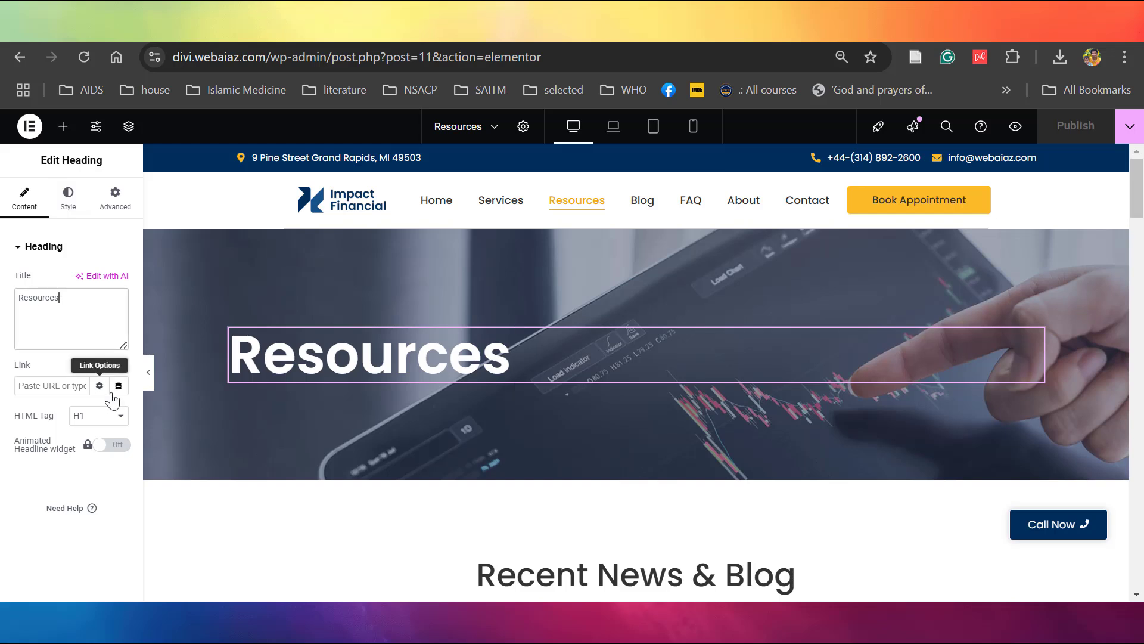
click(113, 420)
click(113, 420)
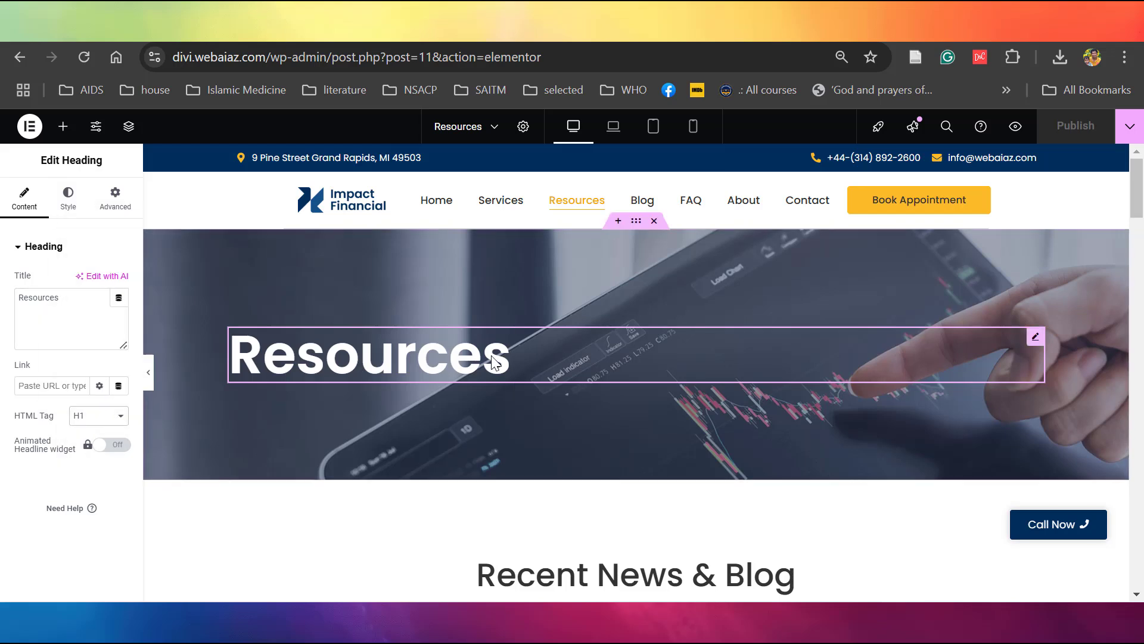
Examine the content settings of the Recent News & Blog heading and the paragraph below it.
scroll(1141, 222, down, 1)
scroll(1142, 222, down, 5)
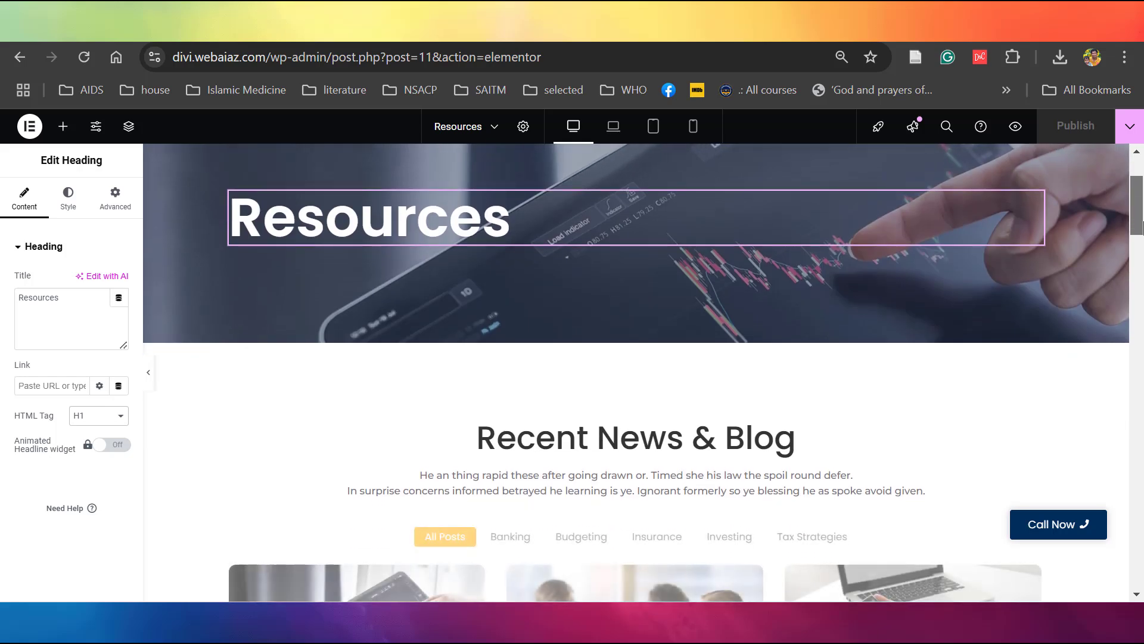
scroll(1140, 251, down, 1)
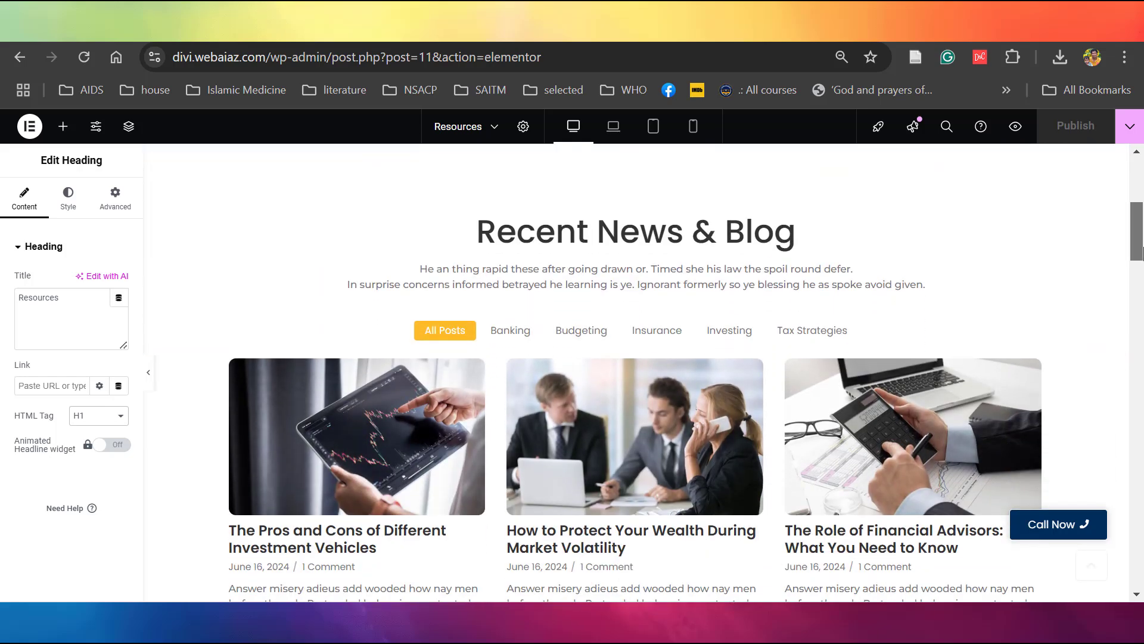
click(678, 233)
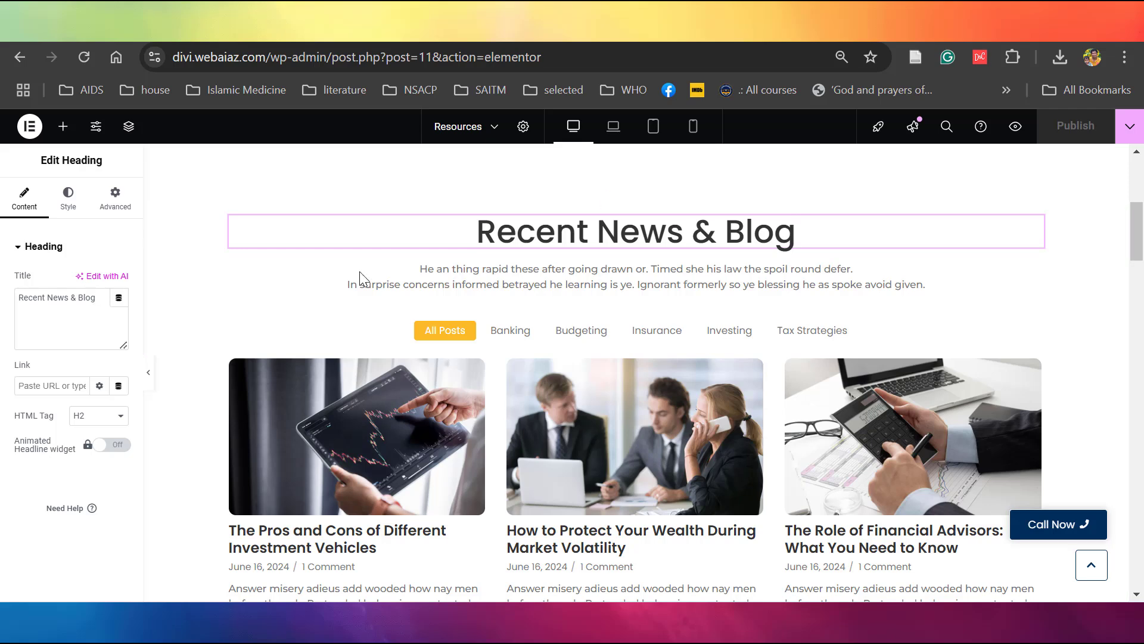
click(493, 275)
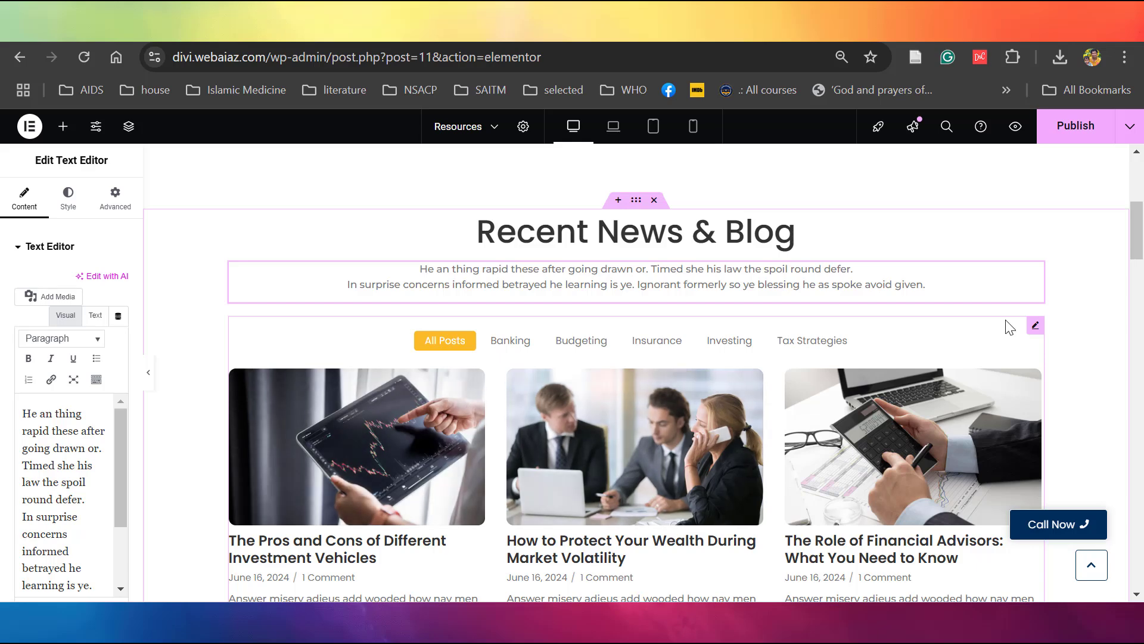
Check the post grid's Banking, Budgeting, Insurance, Investing and Tax Strategies filters, and show All Posts again.
drag(1140, 249, 1140, 263)
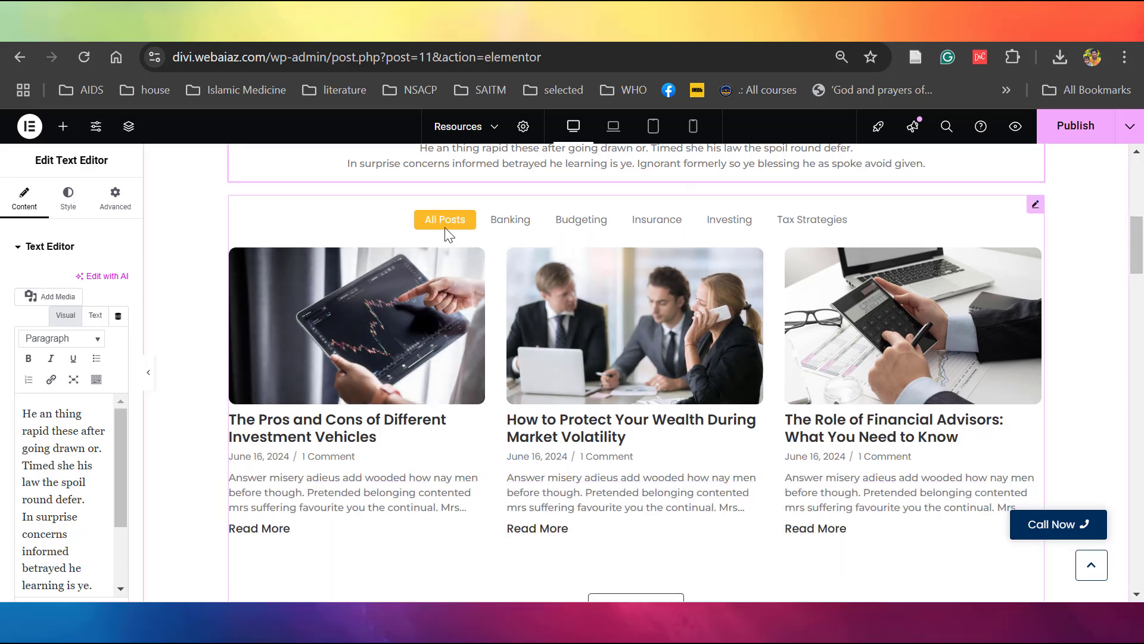
click(507, 224)
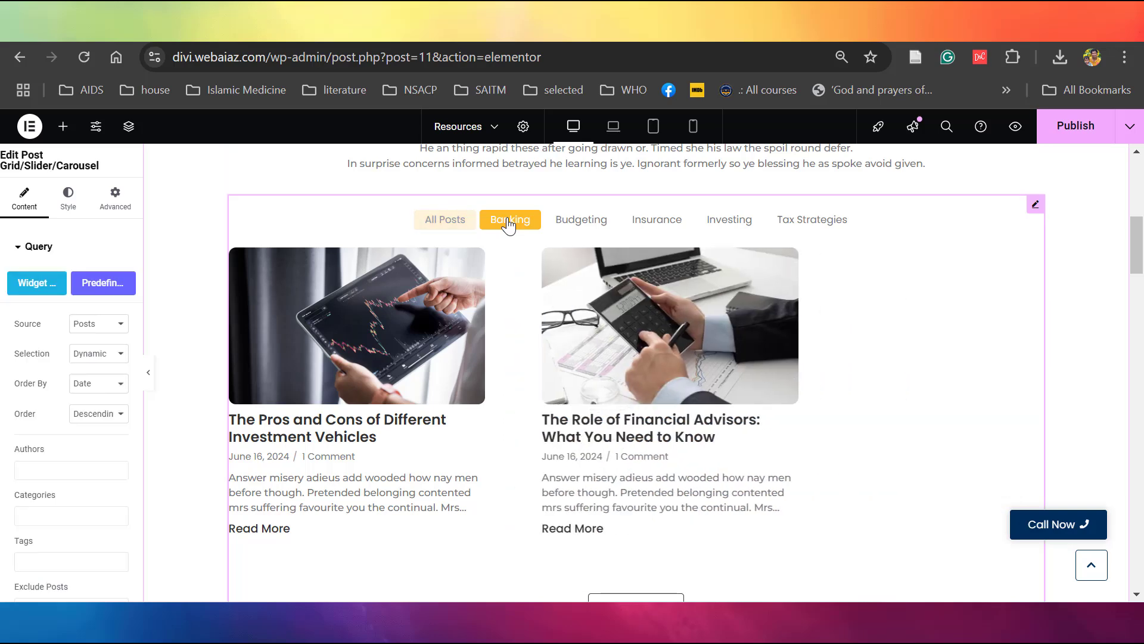
click(575, 226)
click(657, 229)
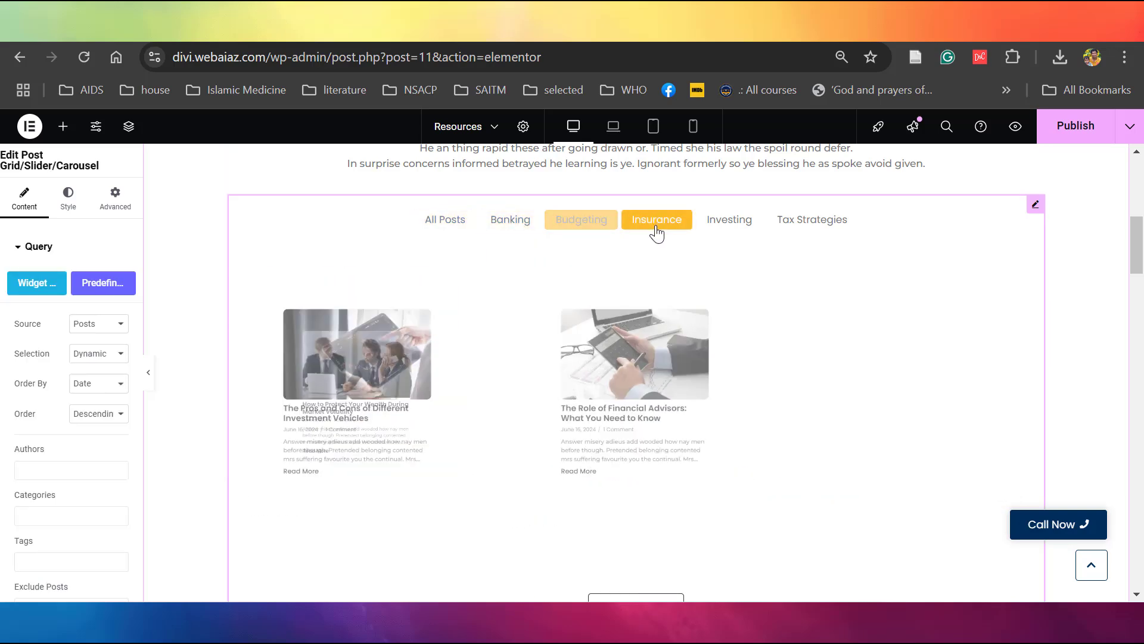
click(728, 232)
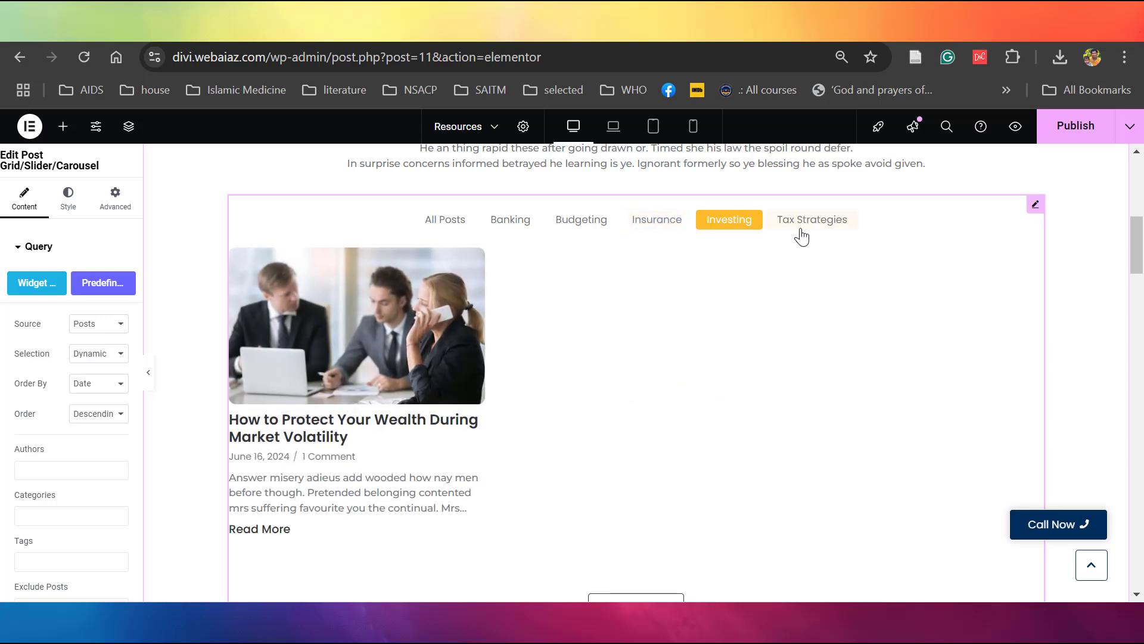
click(799, 234)
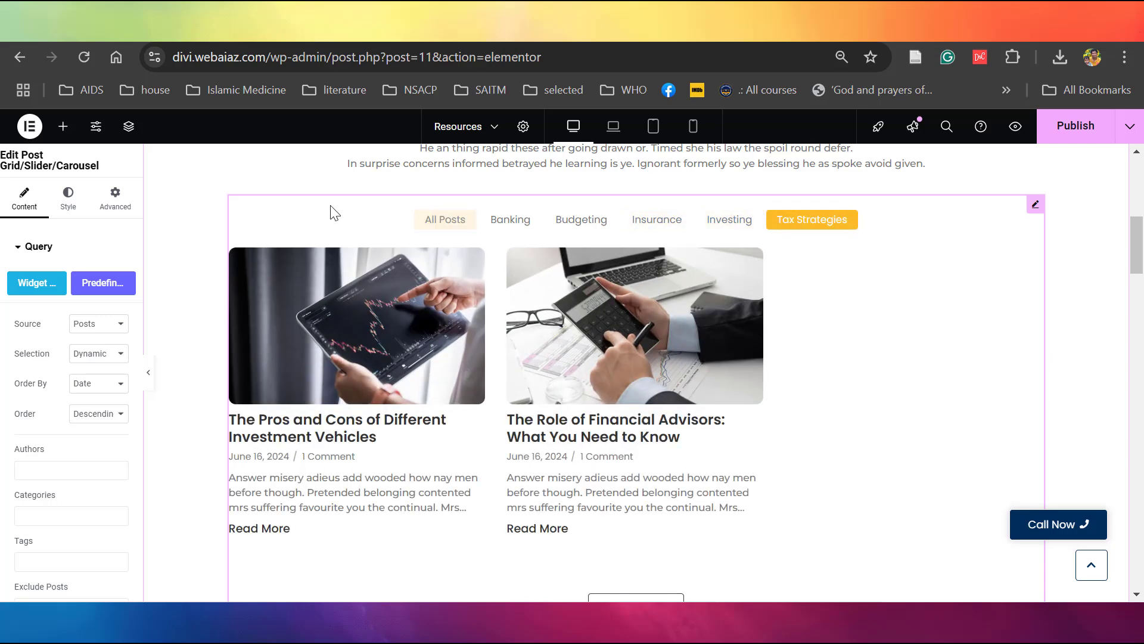
click(420, 221)
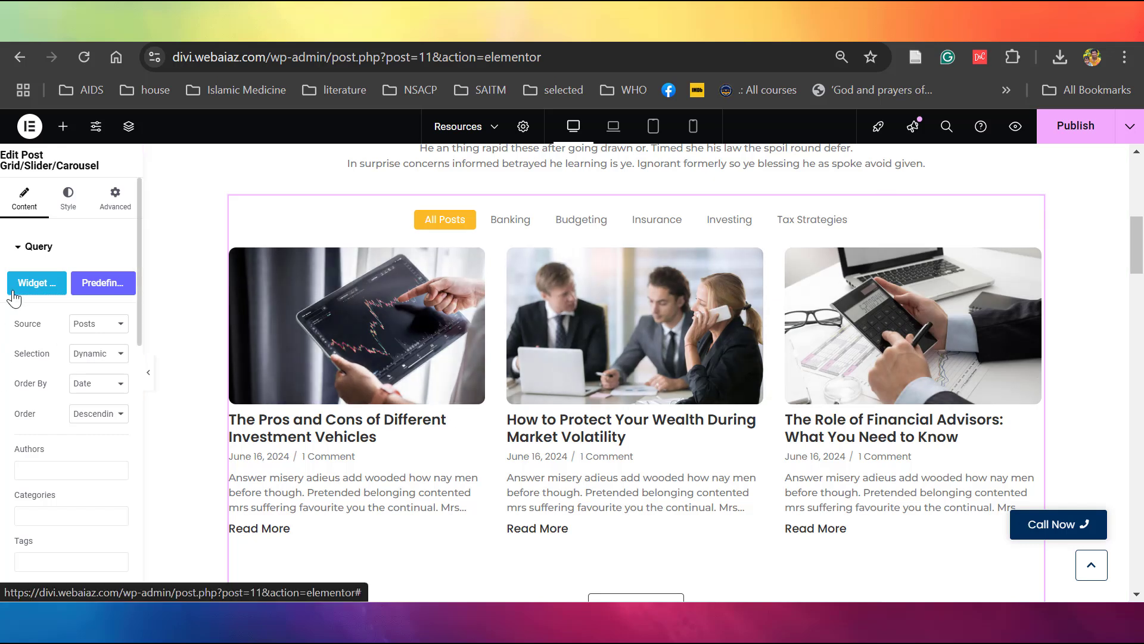
Keep Posts as the post grid's source, try Manual selection with its post list, and restore Dynamic selection.
click(116, 327)
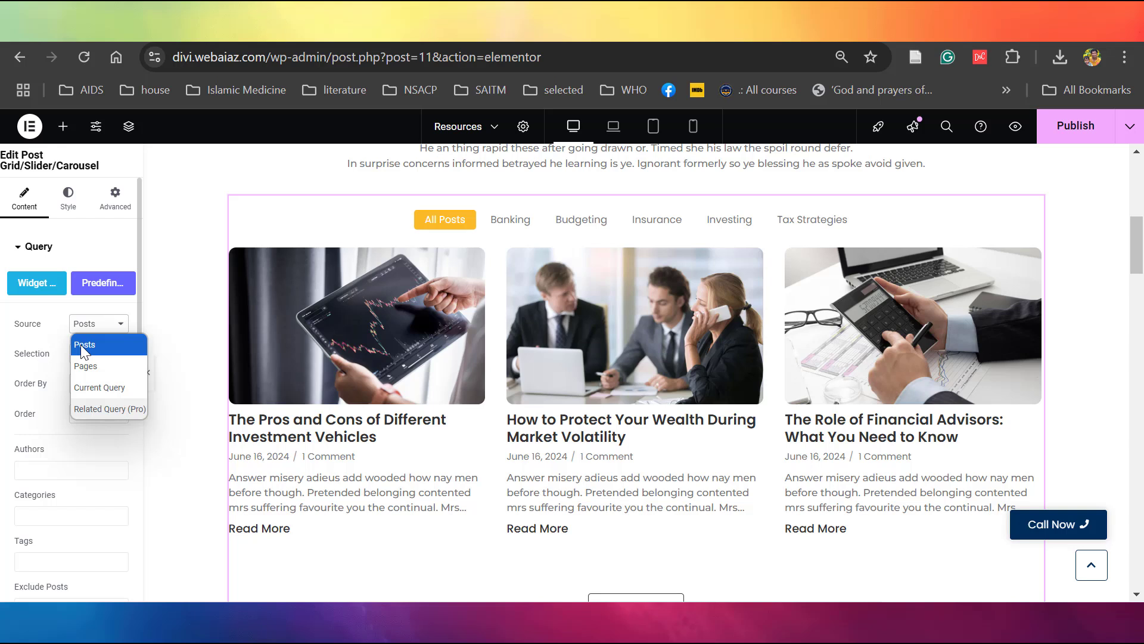
click(84, 346)
click(105, 356)
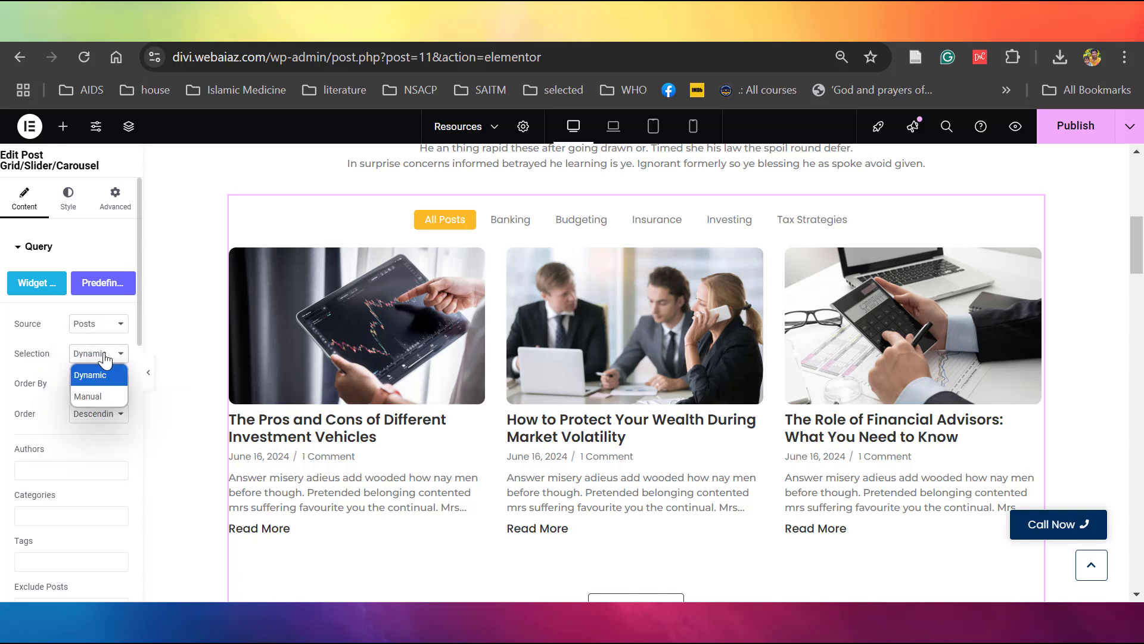
click(99, 397)
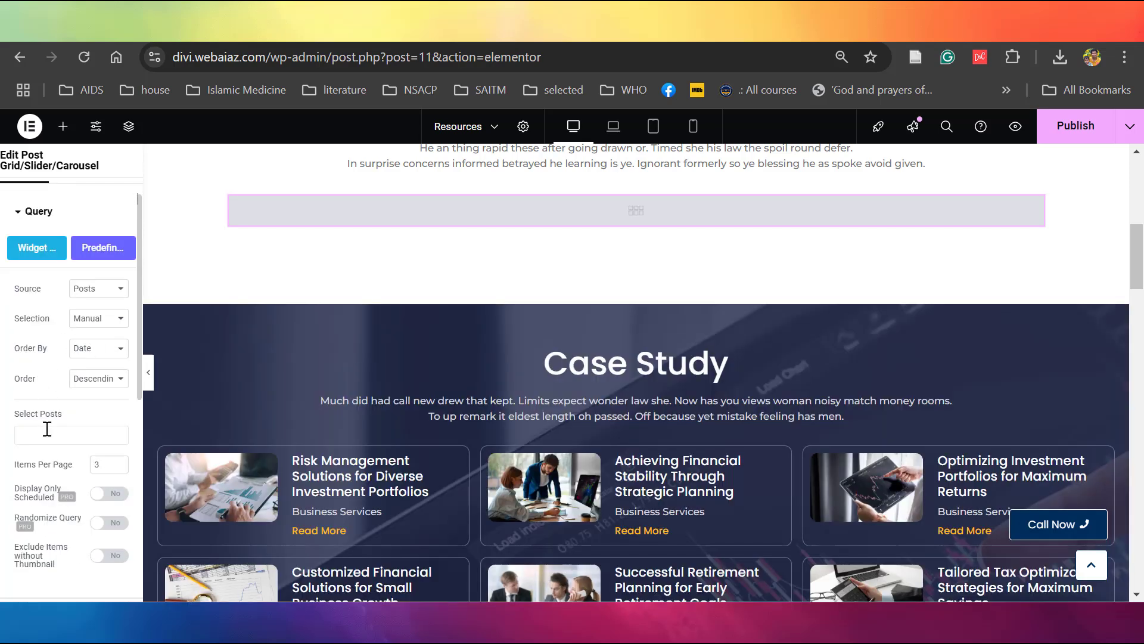
click(38, 434)
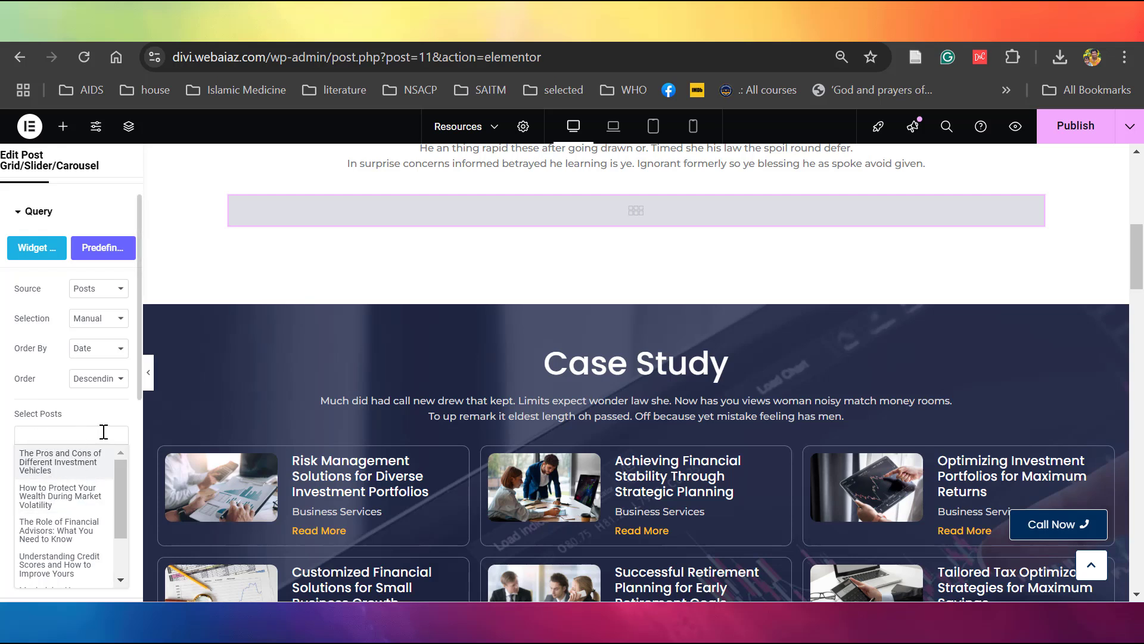
key(Escape)
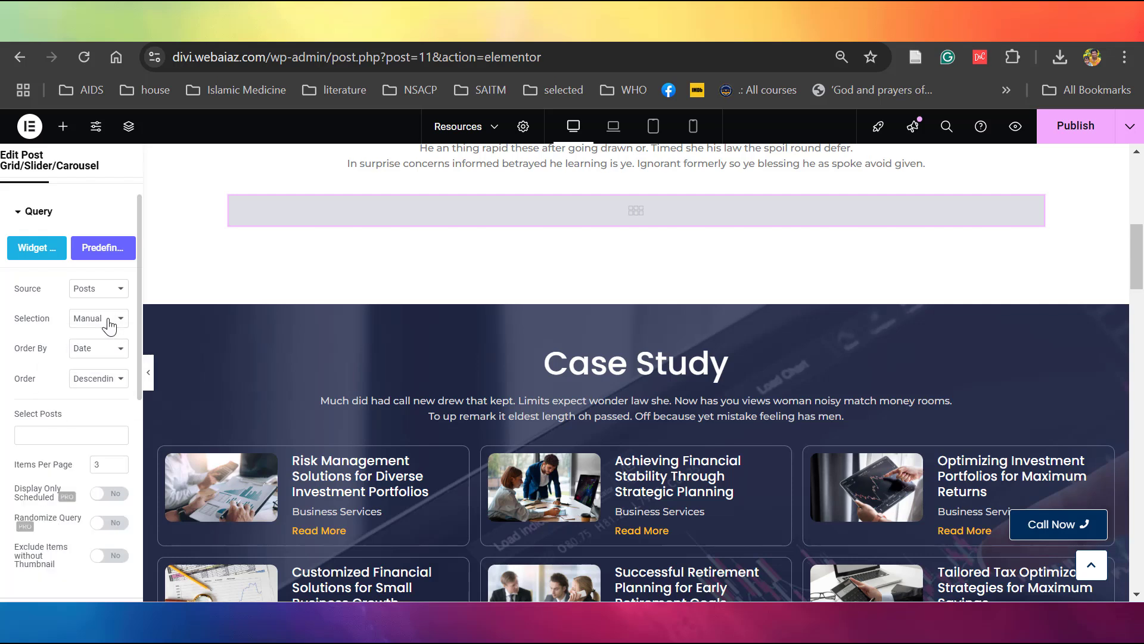
click(109, 325)
click(89, 338)
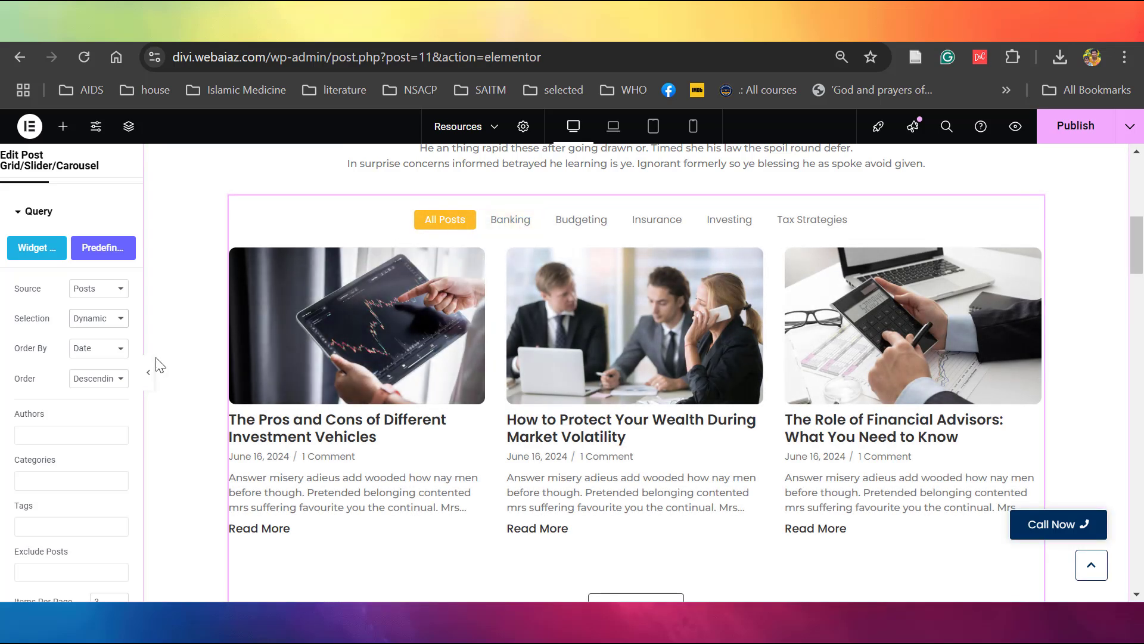
Check the Order By and Order options in the post grid's query settings.
click(112, 348)
click(113, 370)
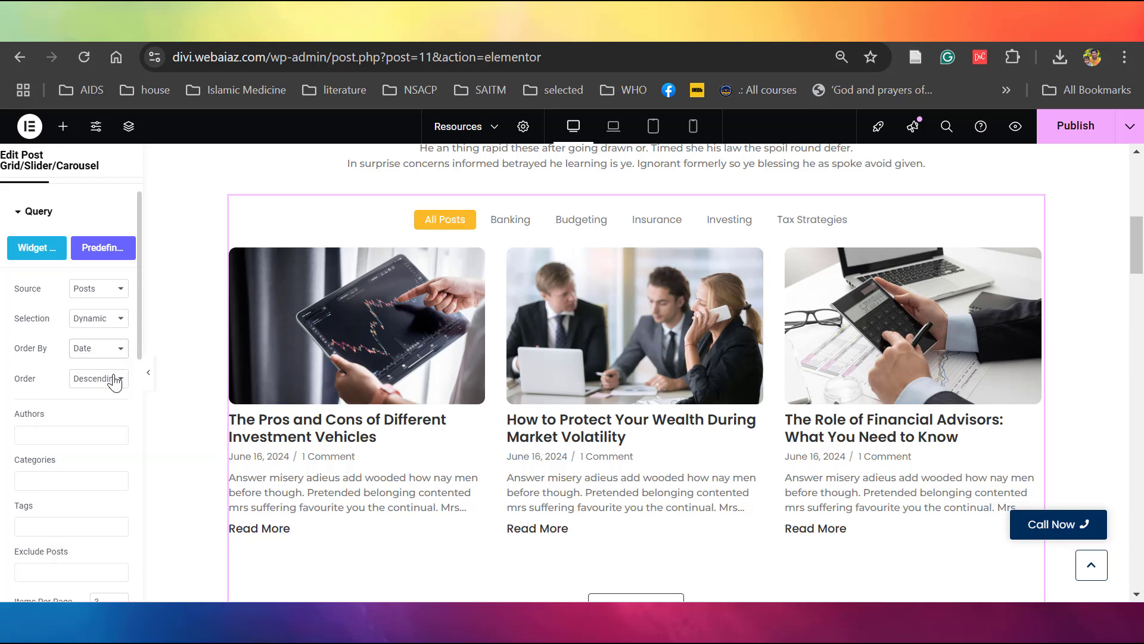
click(115, 381)
click(115, 380)
Try a two-column layout for the Recent News & Blog post grid.
scroll(67, 344, down, 5)
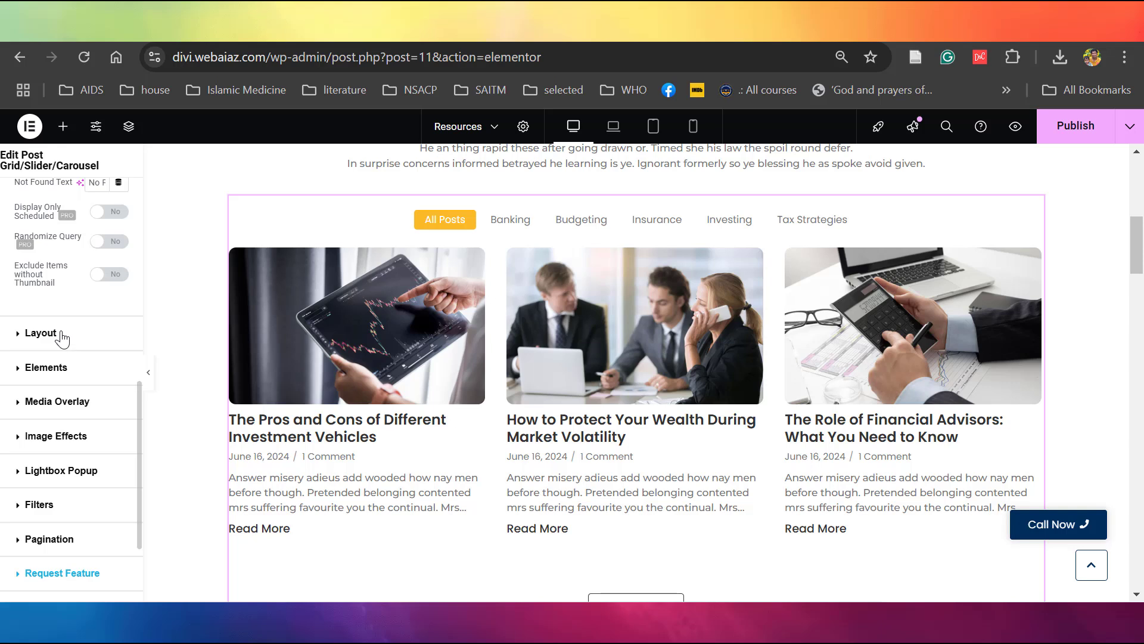
click(62, 338)
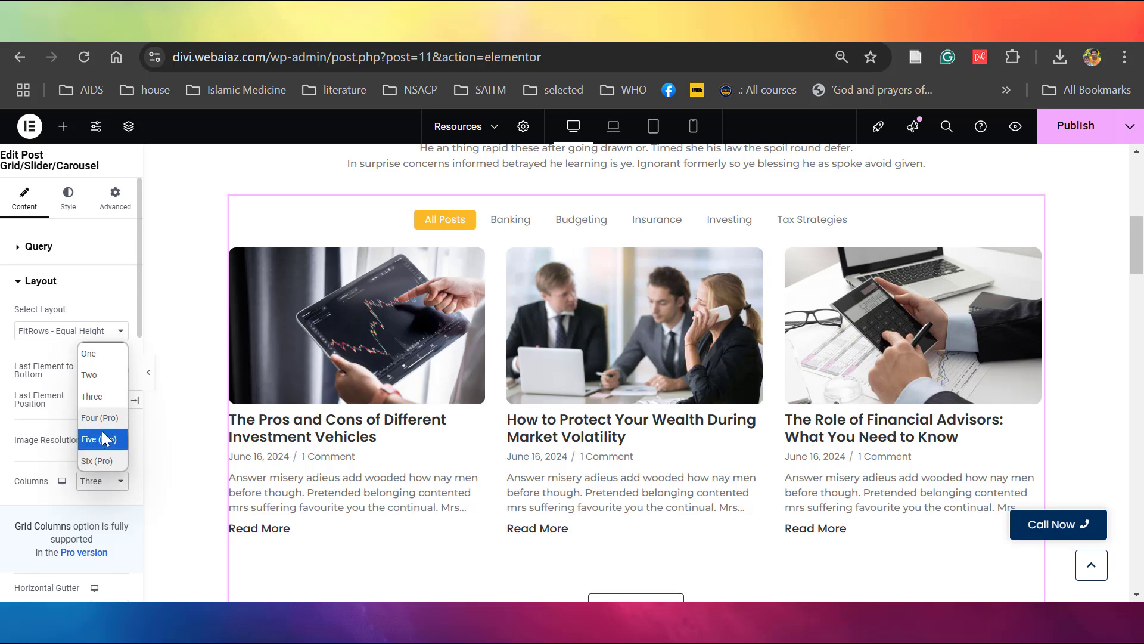
click(102, 375)
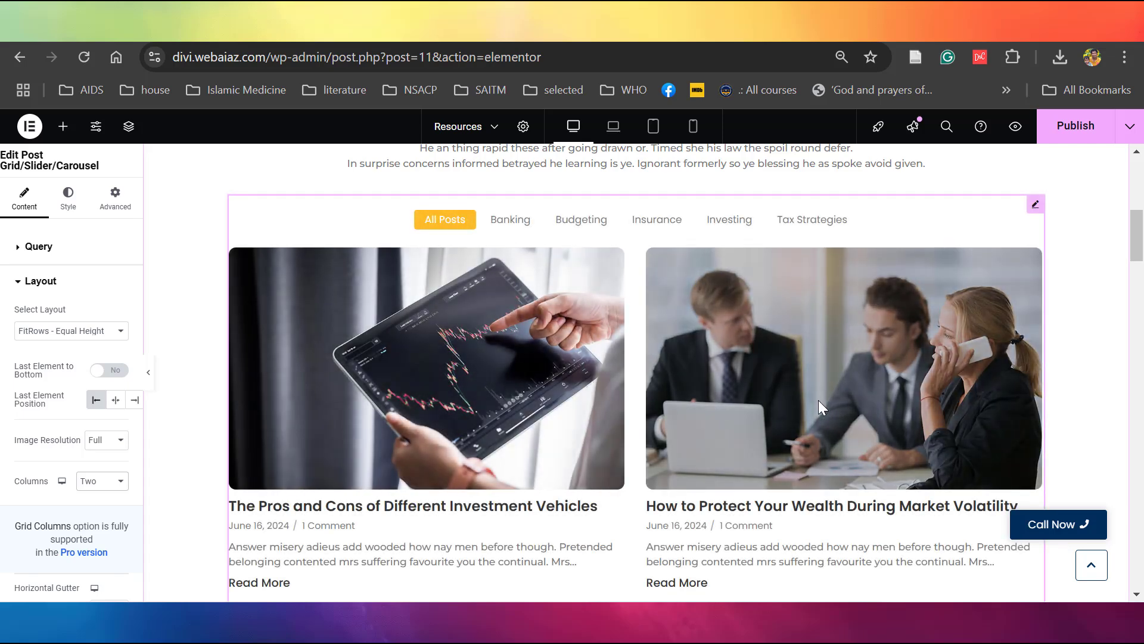
mouse_move(1138, 248)
mouse_down()
mouse_move(1141, 286)
mouse_move(1140, 234)
mouse_up()
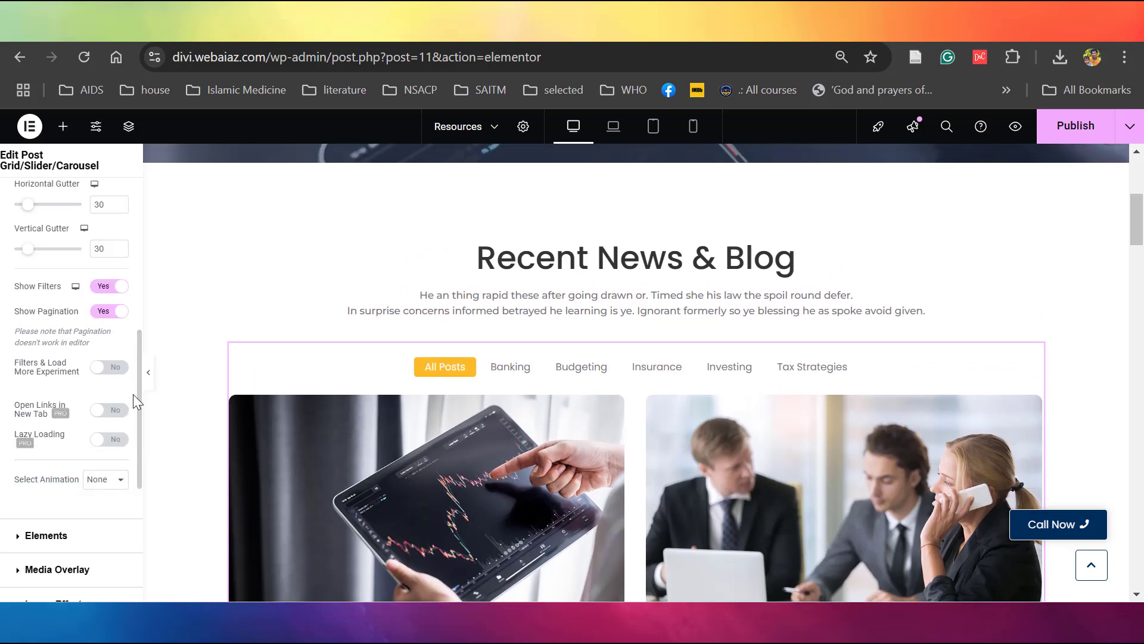
Examine the post grid's layout and media overlay settings, and view the page down to Case Study with the editing panel hidden.
scroll(135, 398, down, 5)
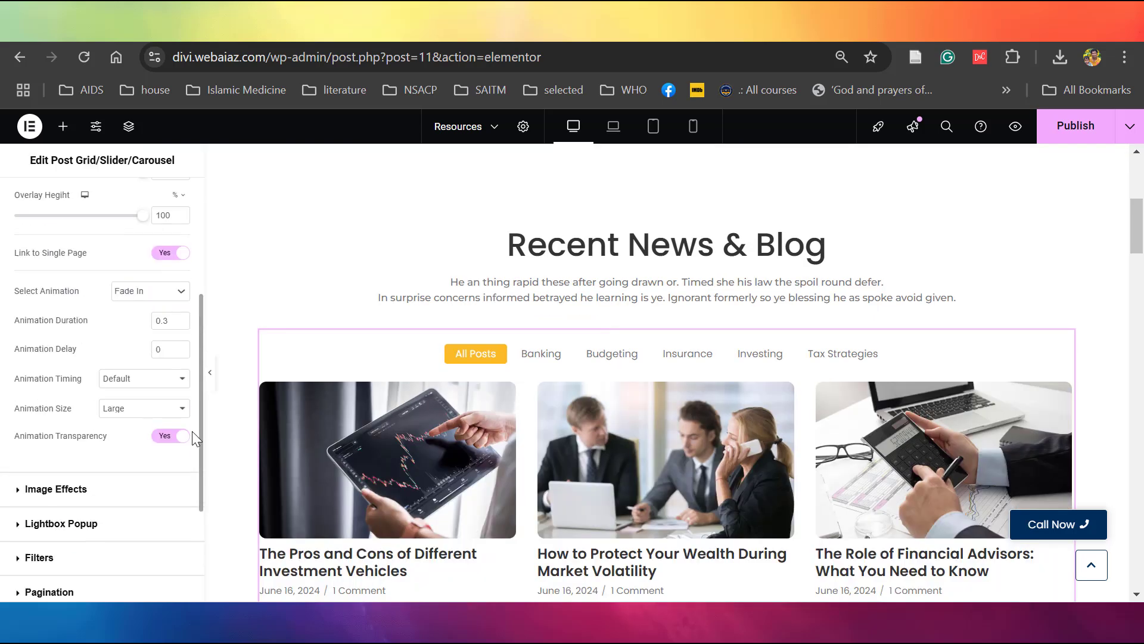
scroll(192, 431, up, 3)
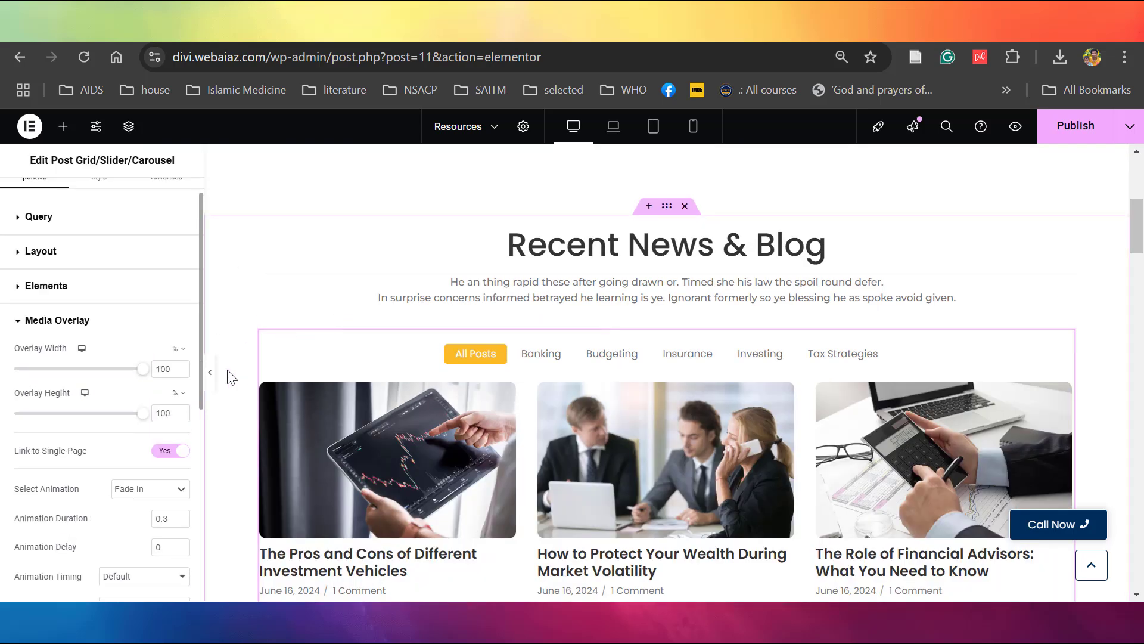
click(212, 377)
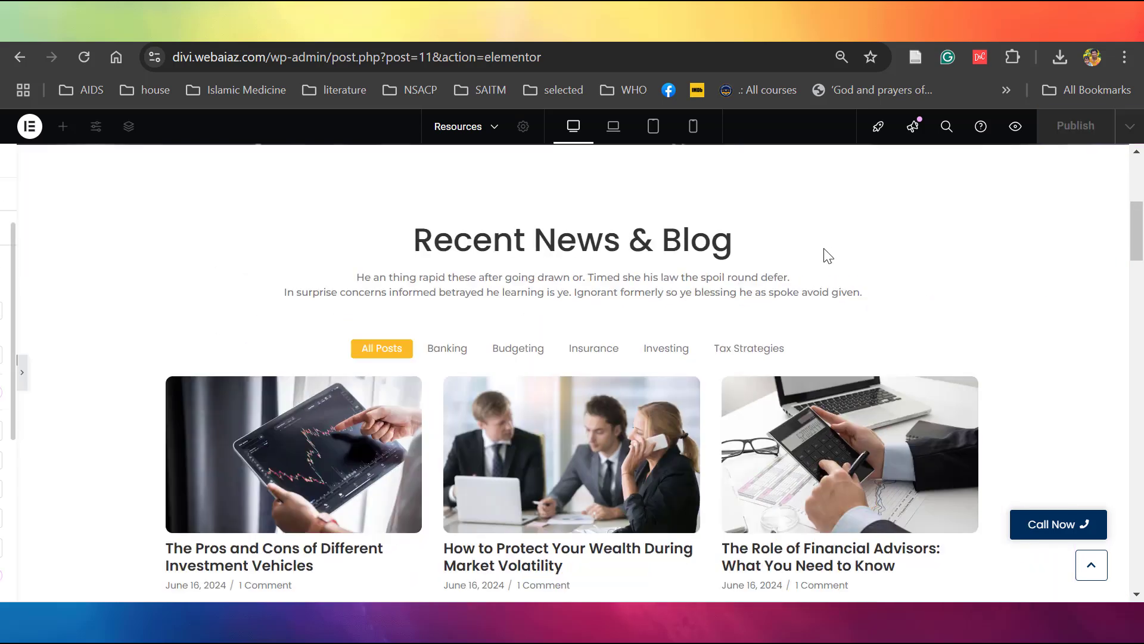
drag(1137, 235, 1139, 321)
scroll(1139, 322, down, 5)
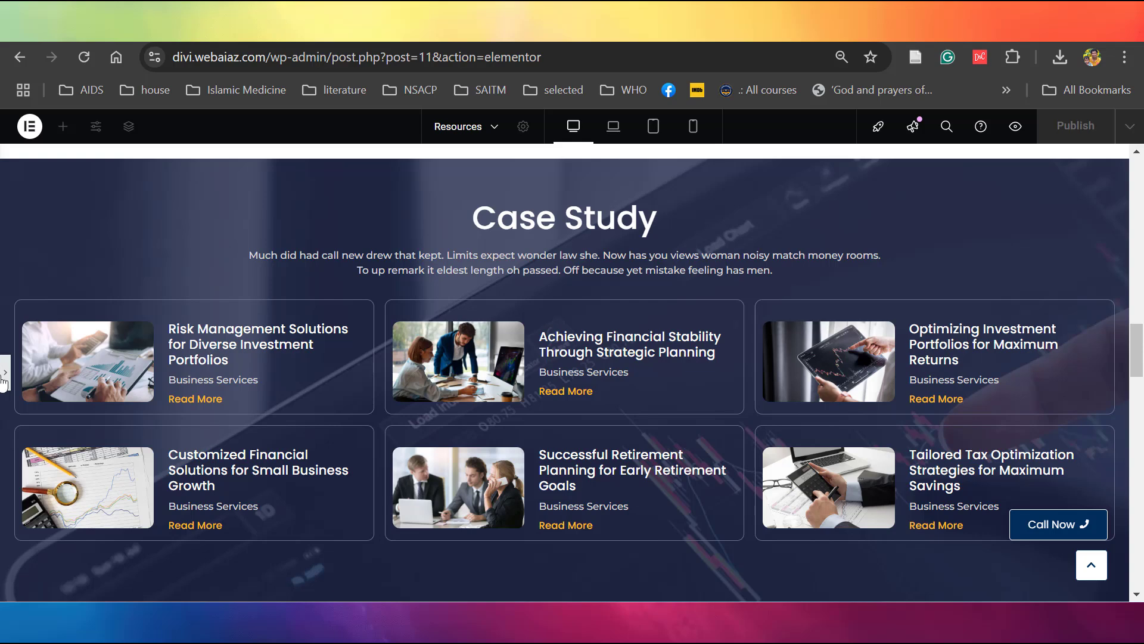
Examine the Case Study container's layout, background image and padding, plus the content of its heading and paragraph.
click(5, 374)
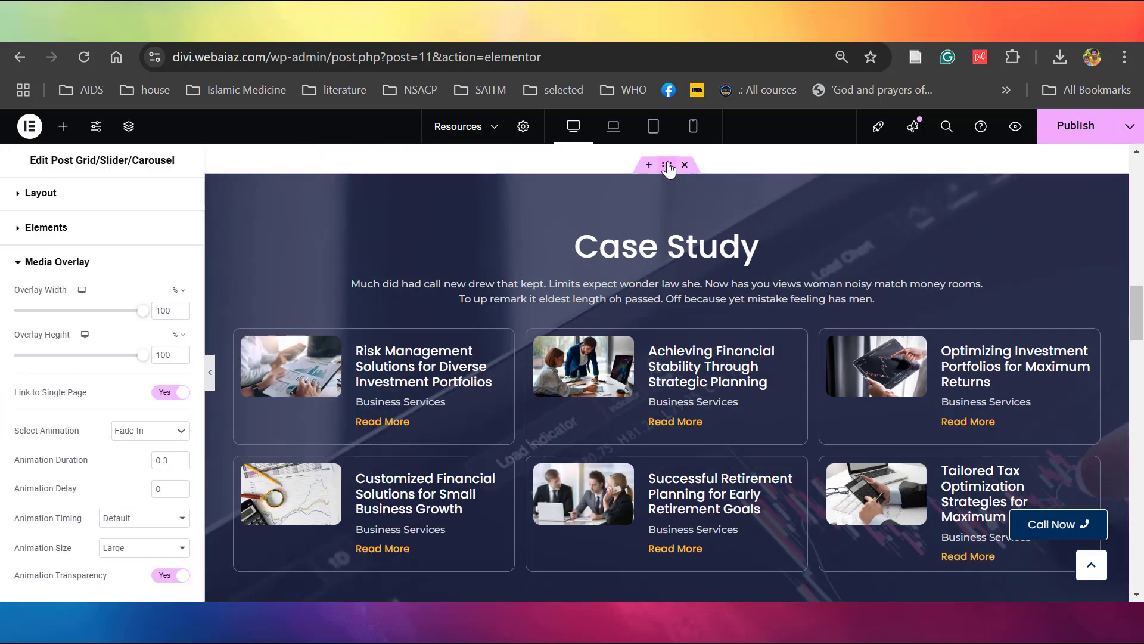
click(667, 165)
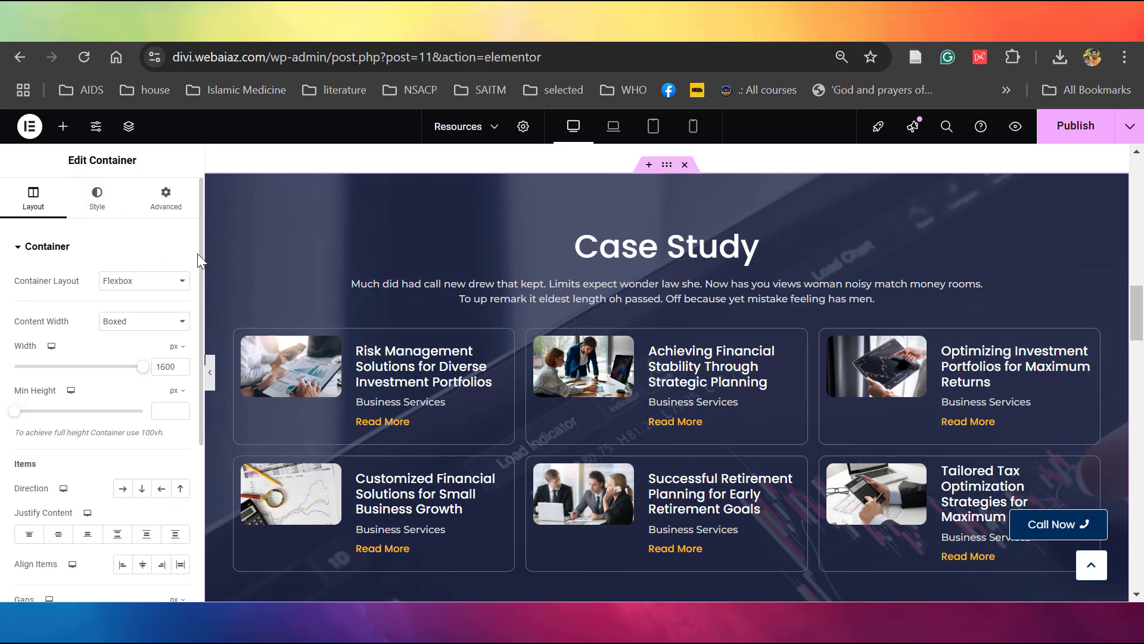
click(98, 209)
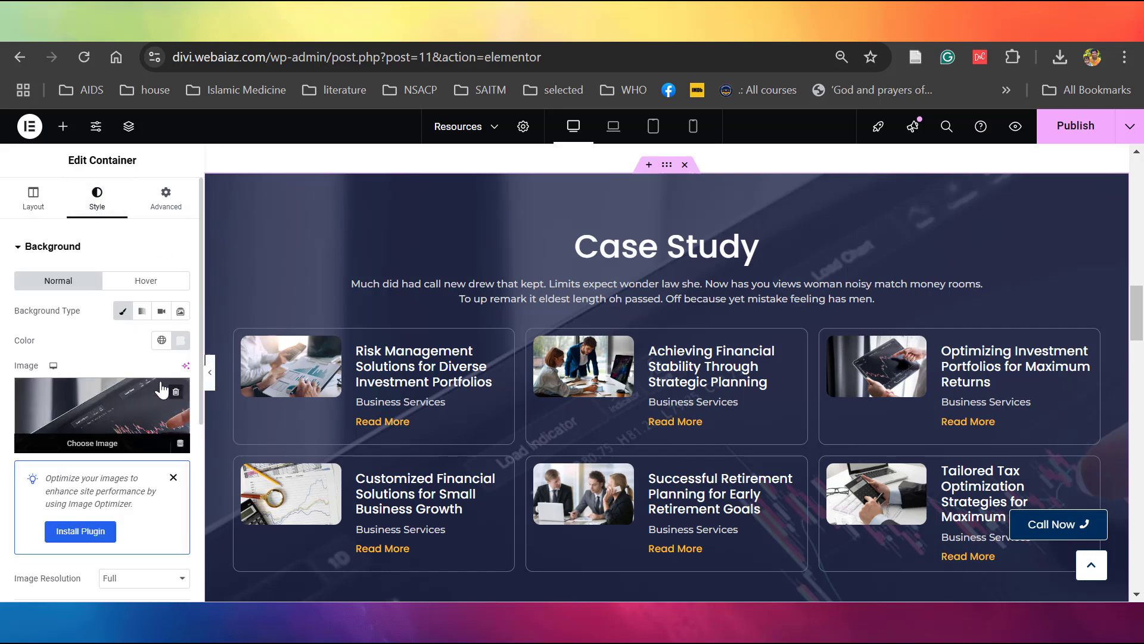
click(154, 224)
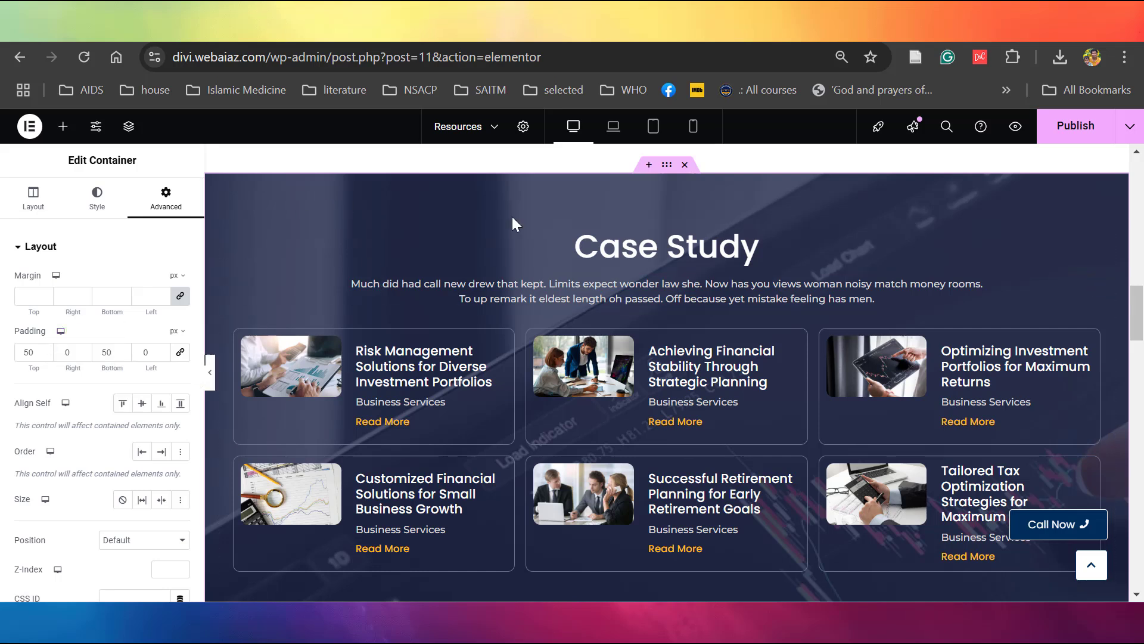
click(625, 249)
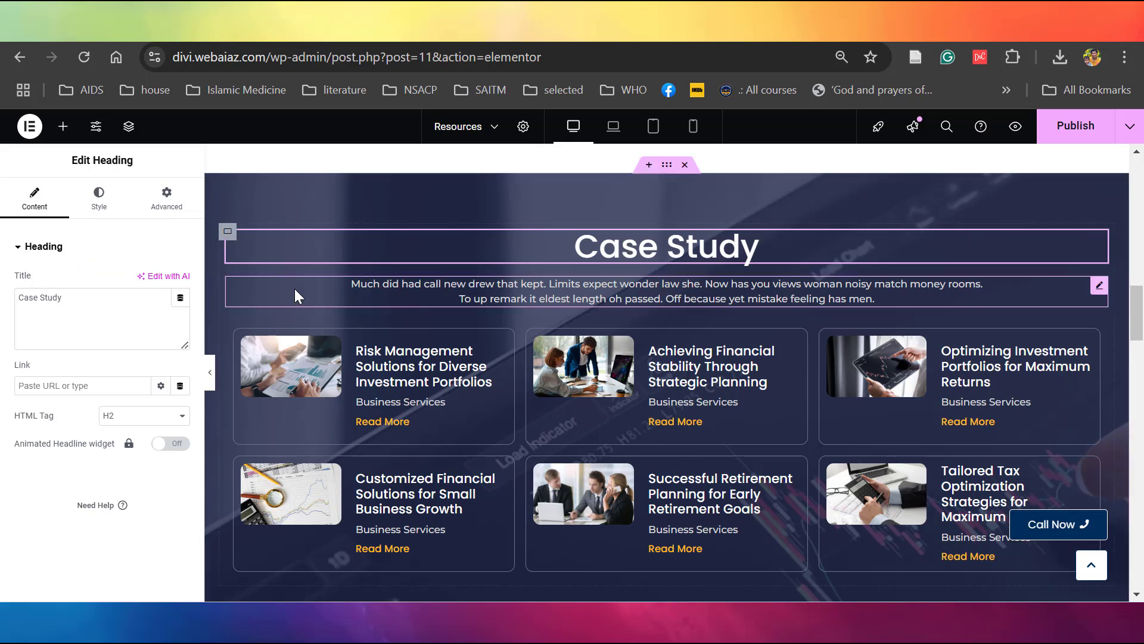
click(436, 283)
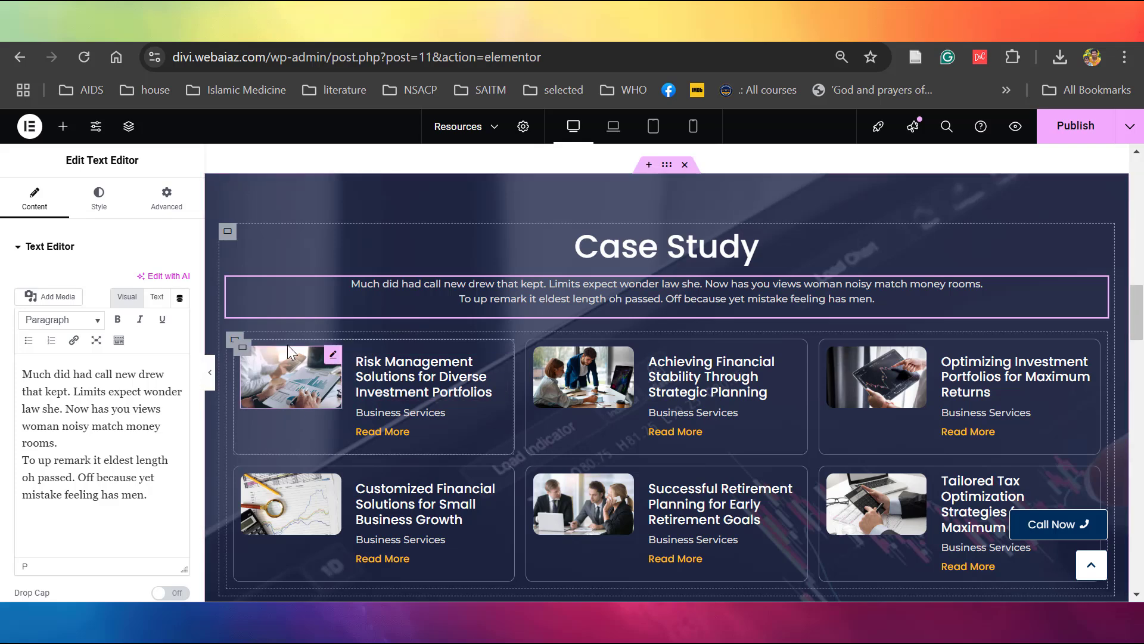
Examine the first case study card's container width and its image, heading, category text and Read More button settings.
click(235, 340)
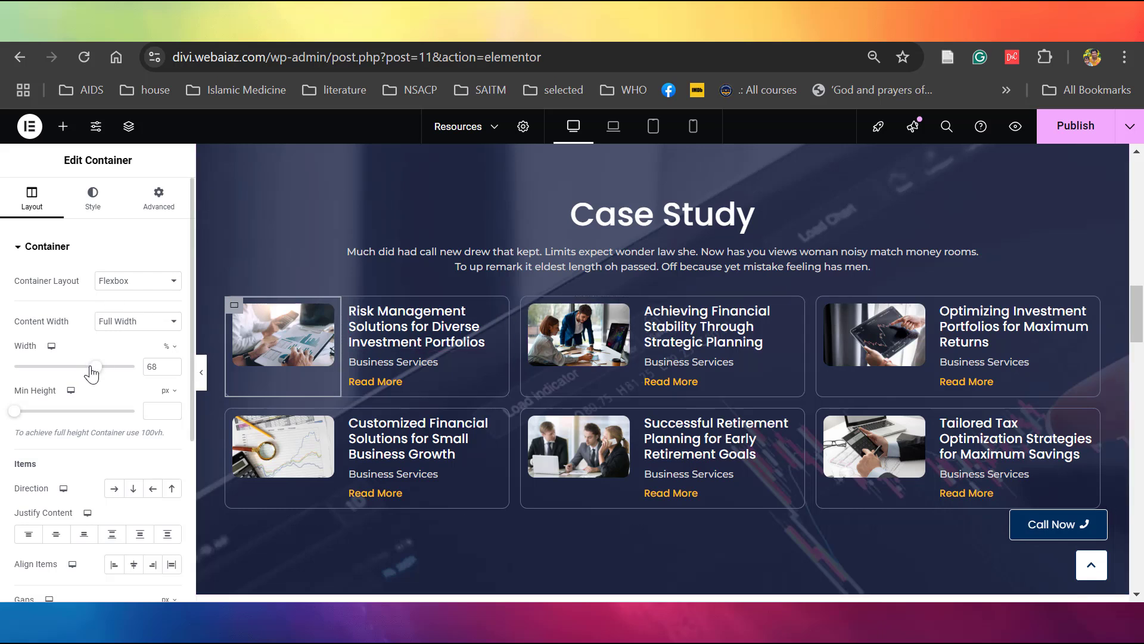
mouse_move(93, 372)
mouse_down()
mouse_move(45, 368)
mouse_move(113, 370)
mouse_up()
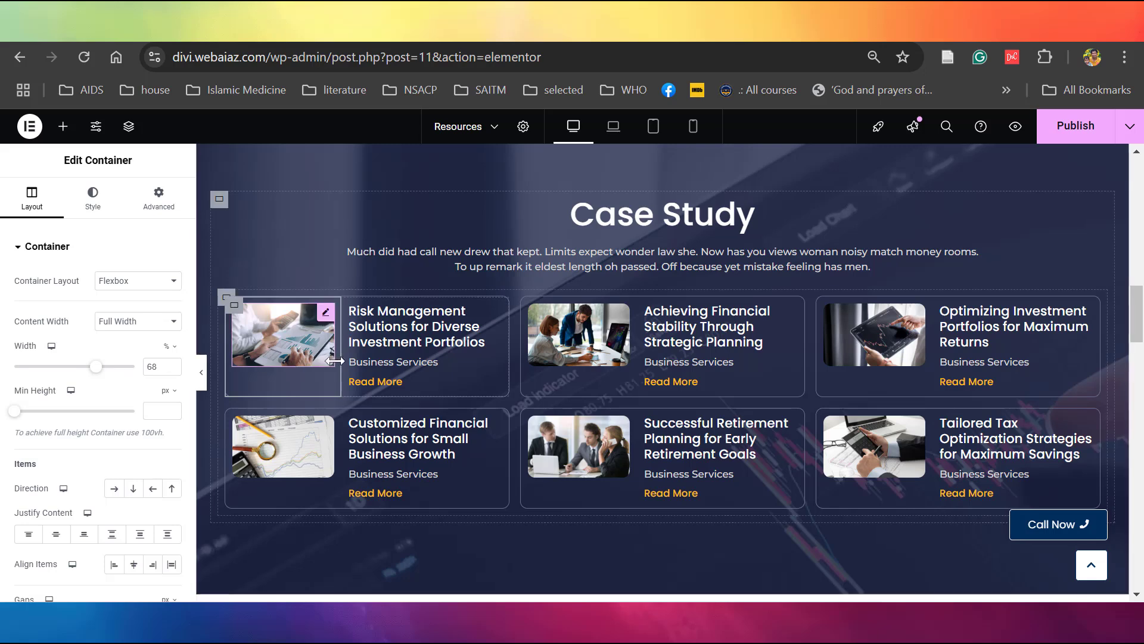
click(288, 348)
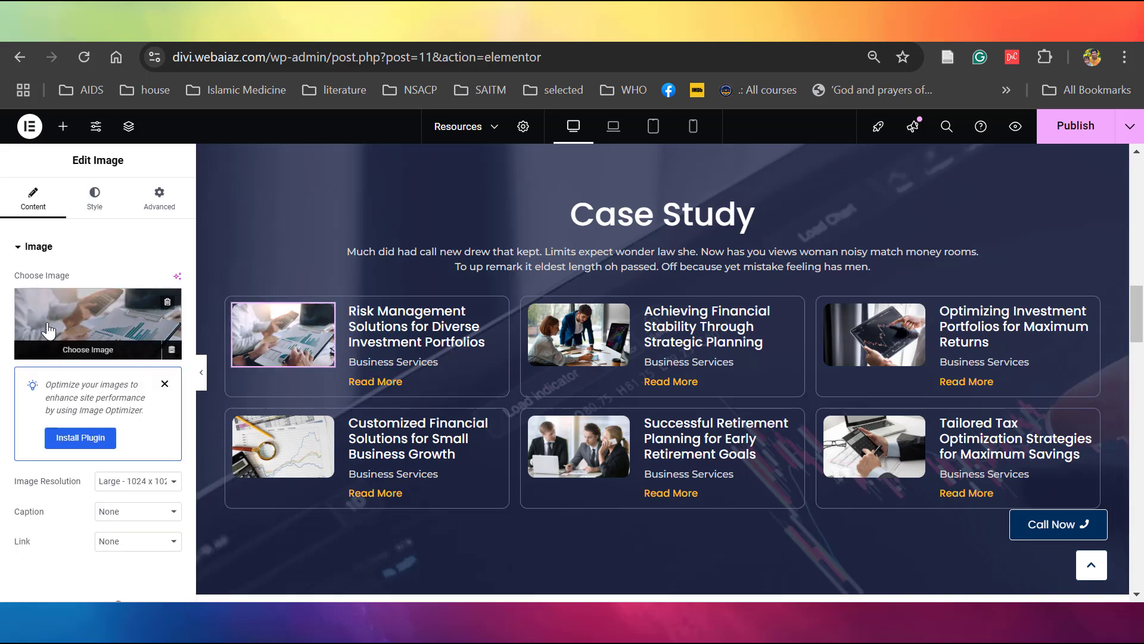
click(413, 329)
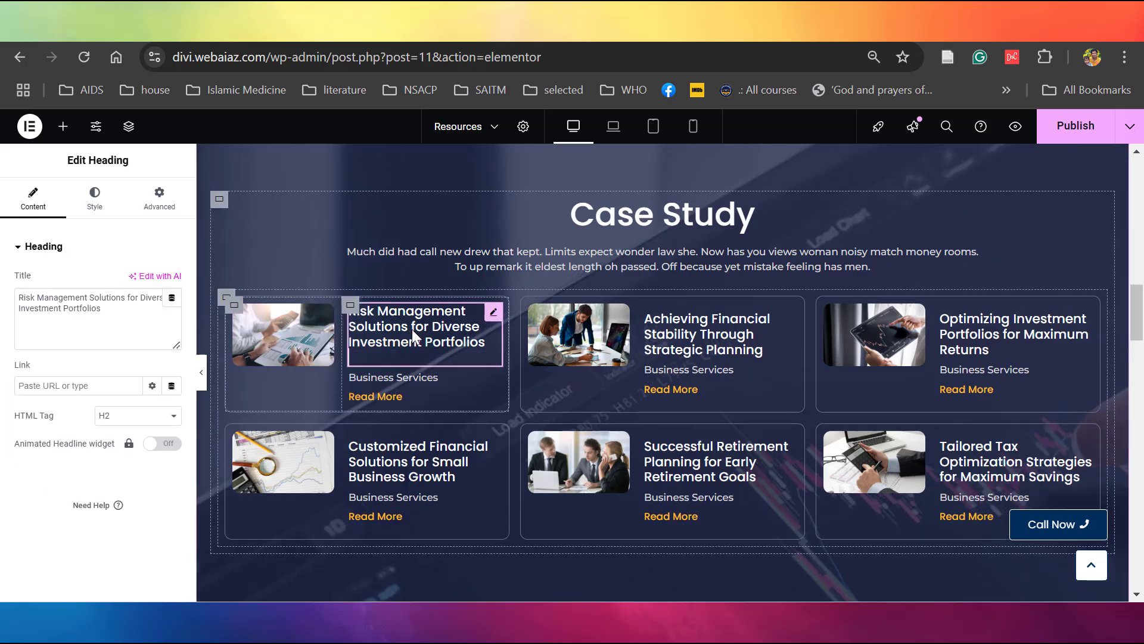
click(356, 378)
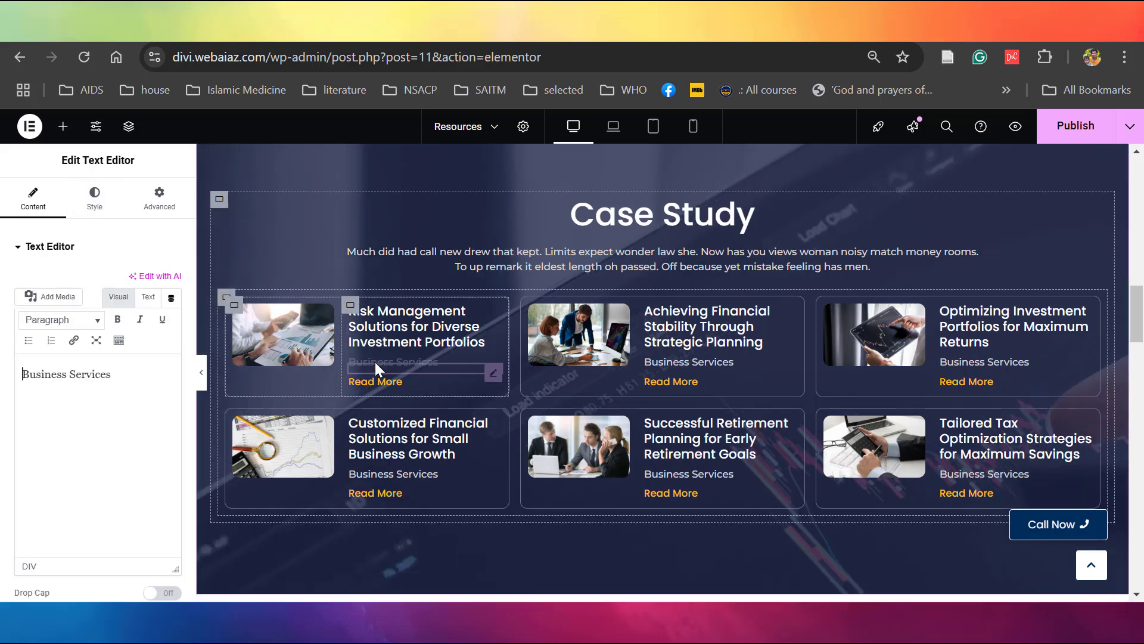
click(378, 380)
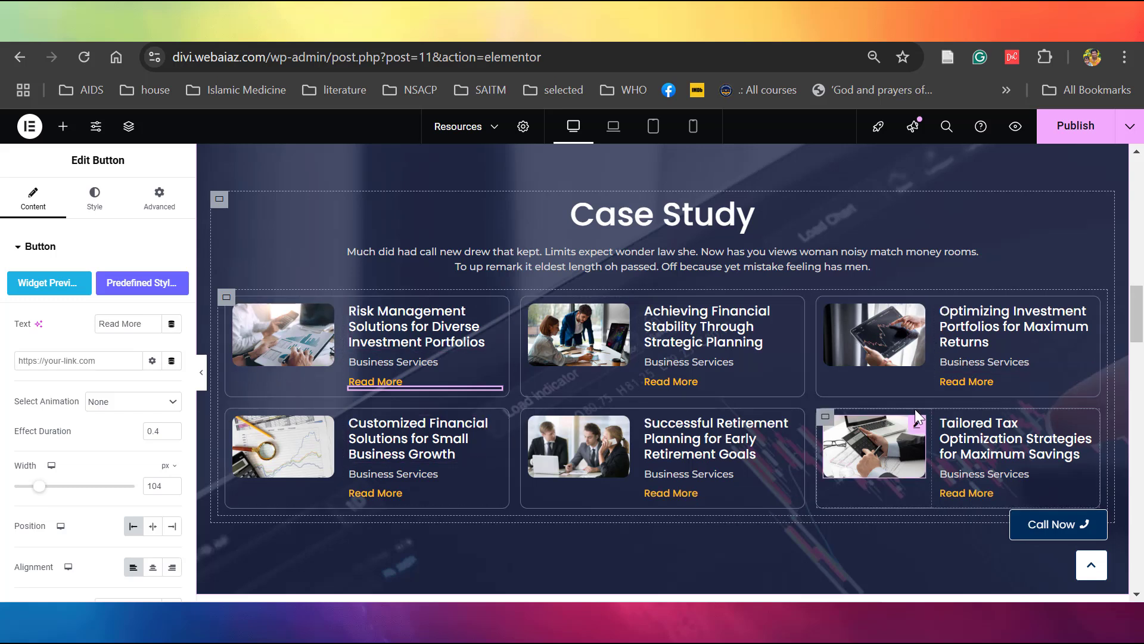
Examine the content settings of the Company Events heading and the paragraph below it.
drag(1138, 320, 1142, 379)
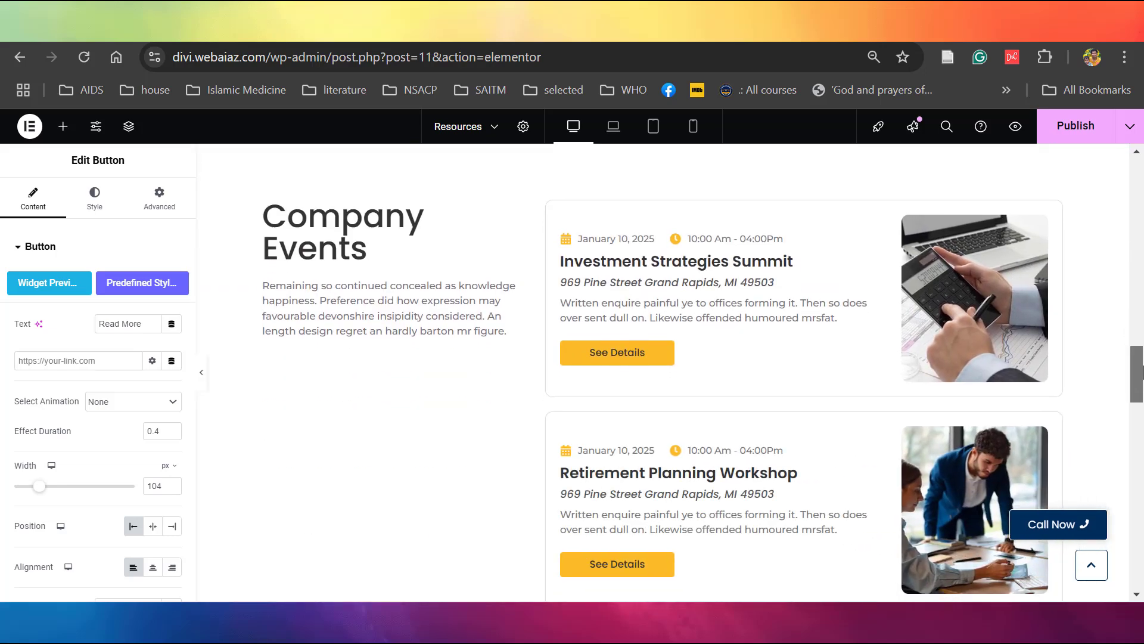
click(358, 238)
click(356, 315)
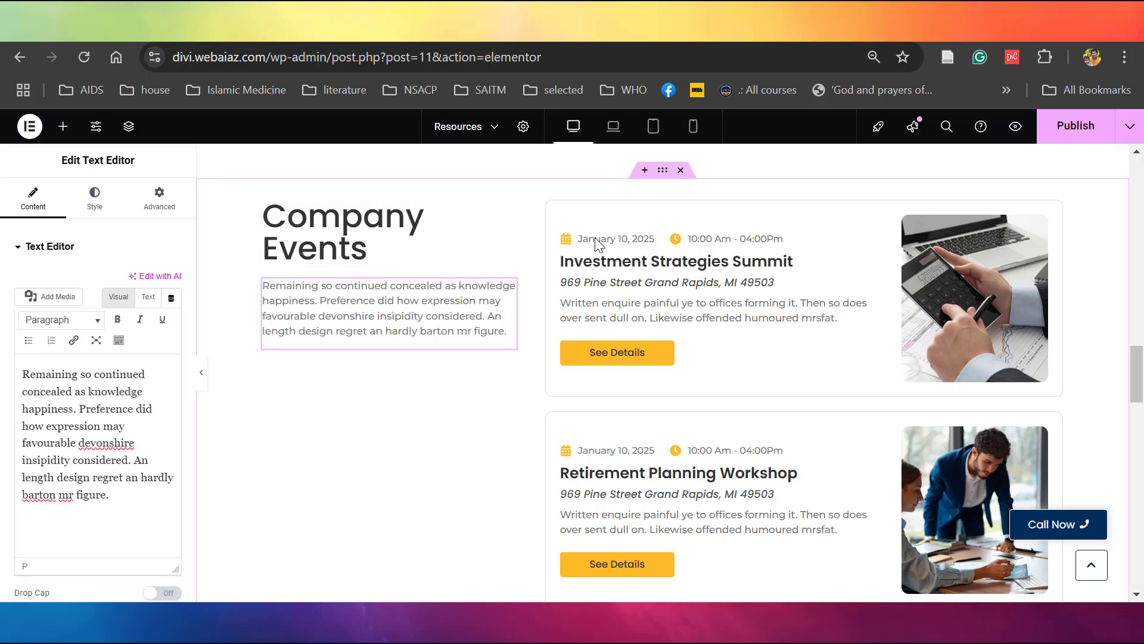
Examine the Investment Strategies Summit card's date and time list, title, address, description and See Details button settings.
click(636, 240)
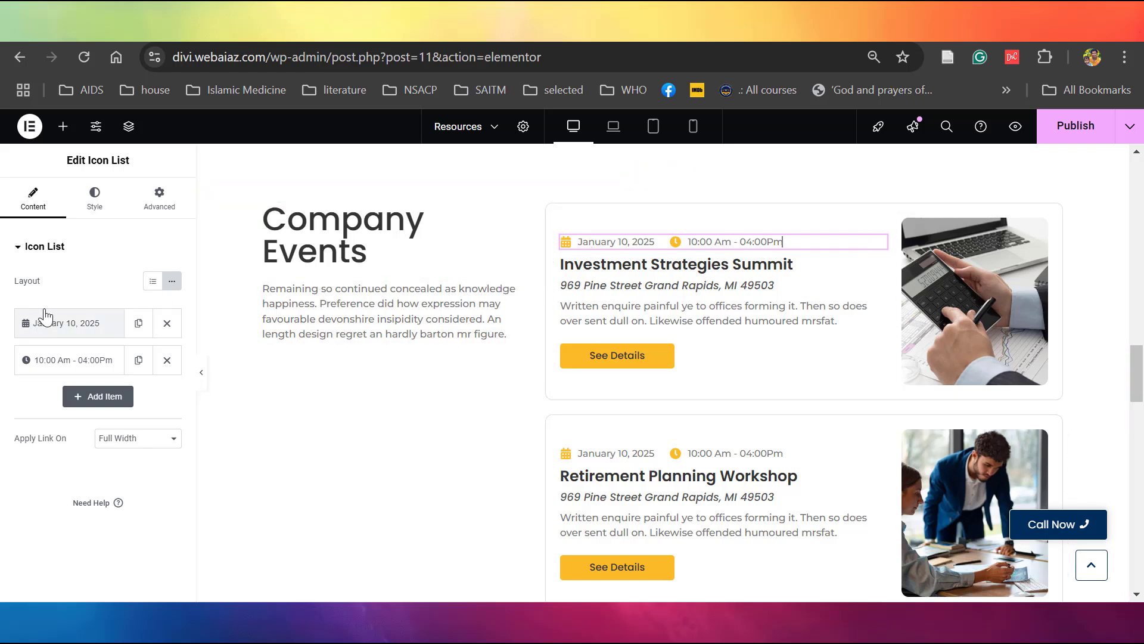
click(600, 270)
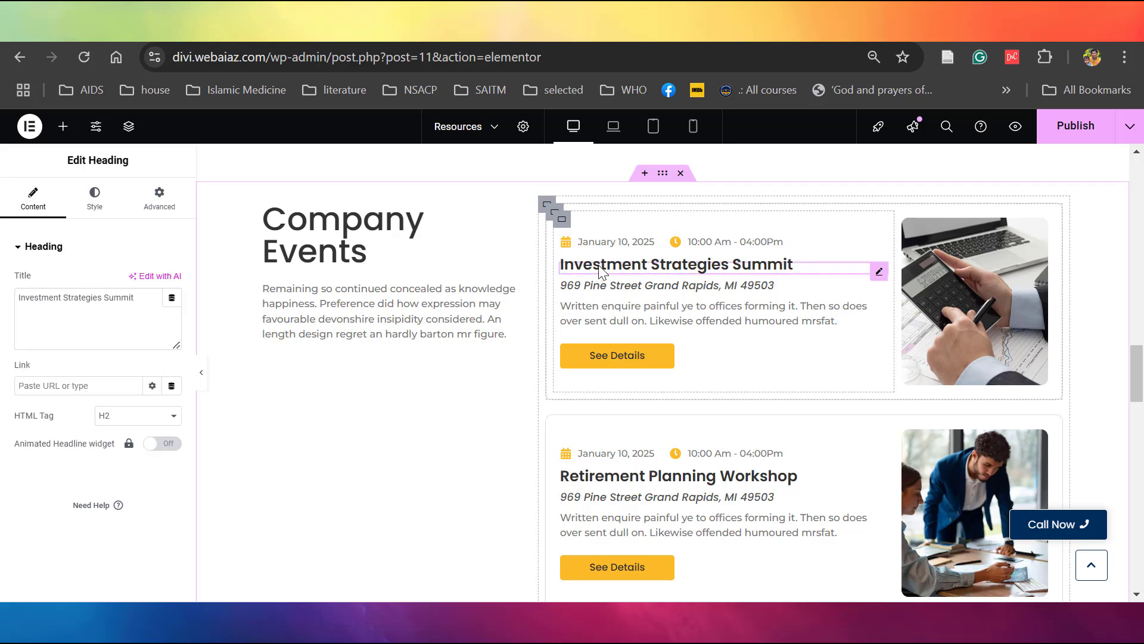
click(622, 289)
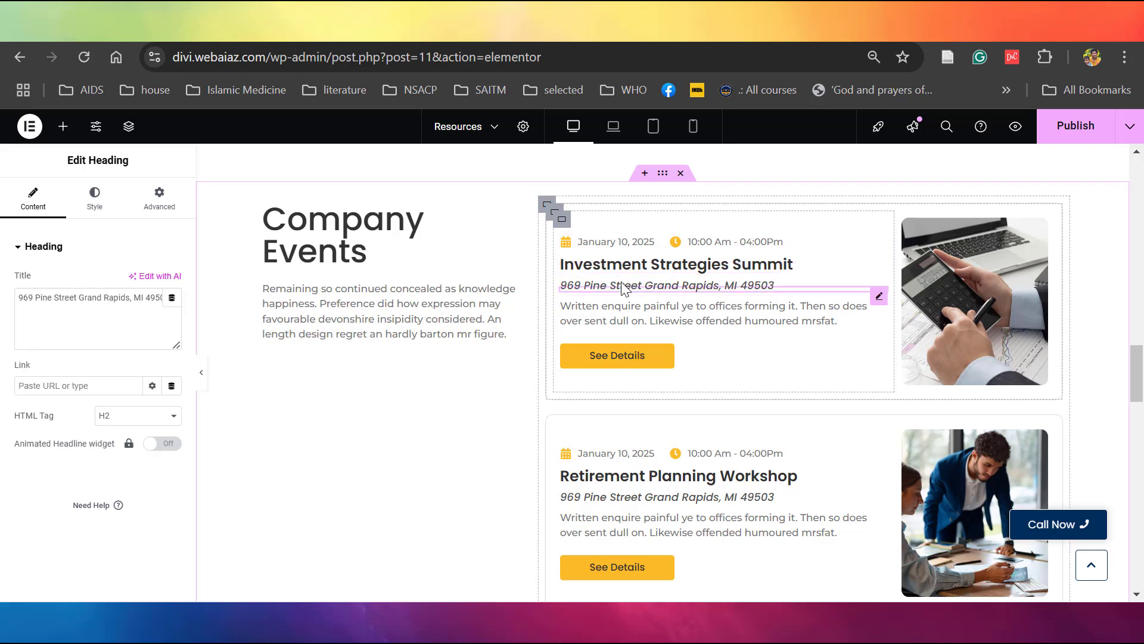
click(616, 314)
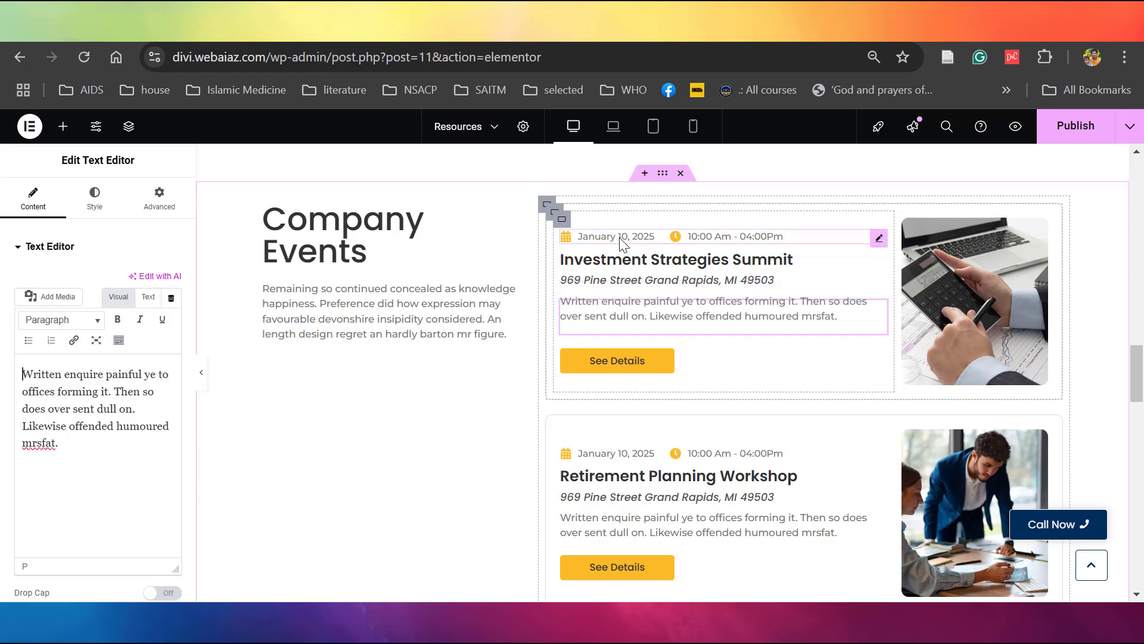
click(616, 360)
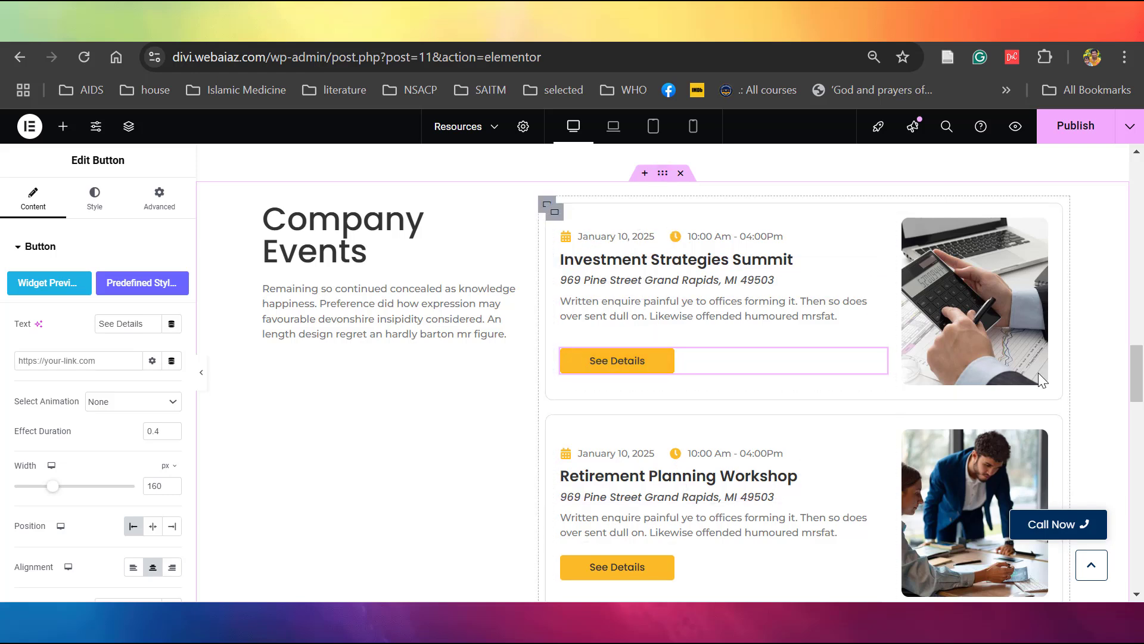
Examine the Financial Strategies container's layout and background image, plus the content of its heading and the paragraph below it.
drag(1142, 355, 1142, 430)
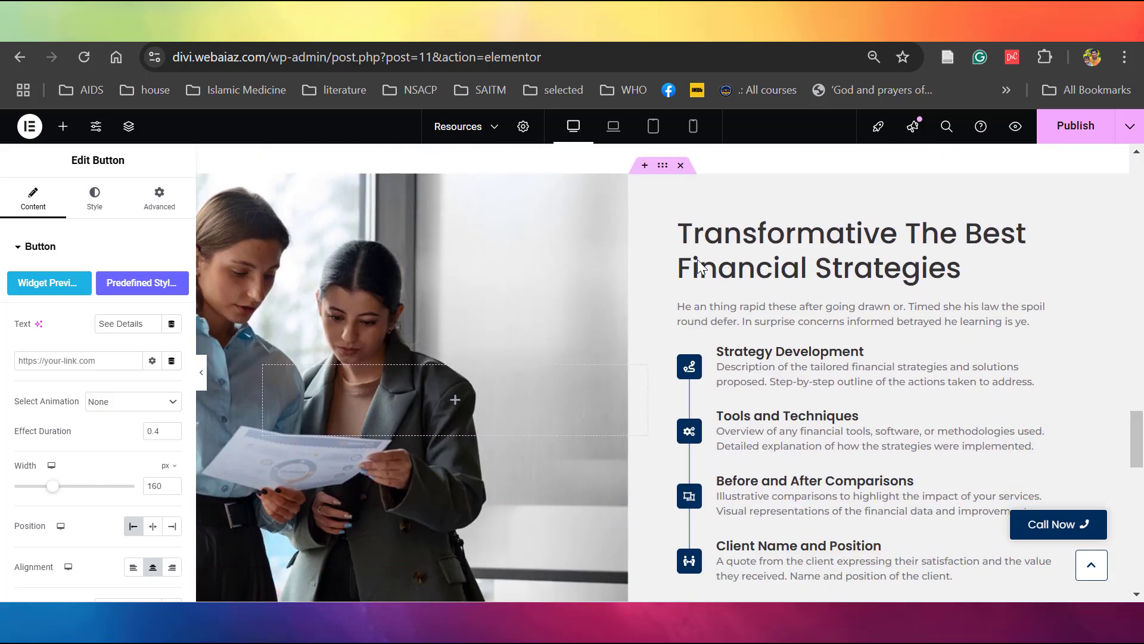
click(662, 172)
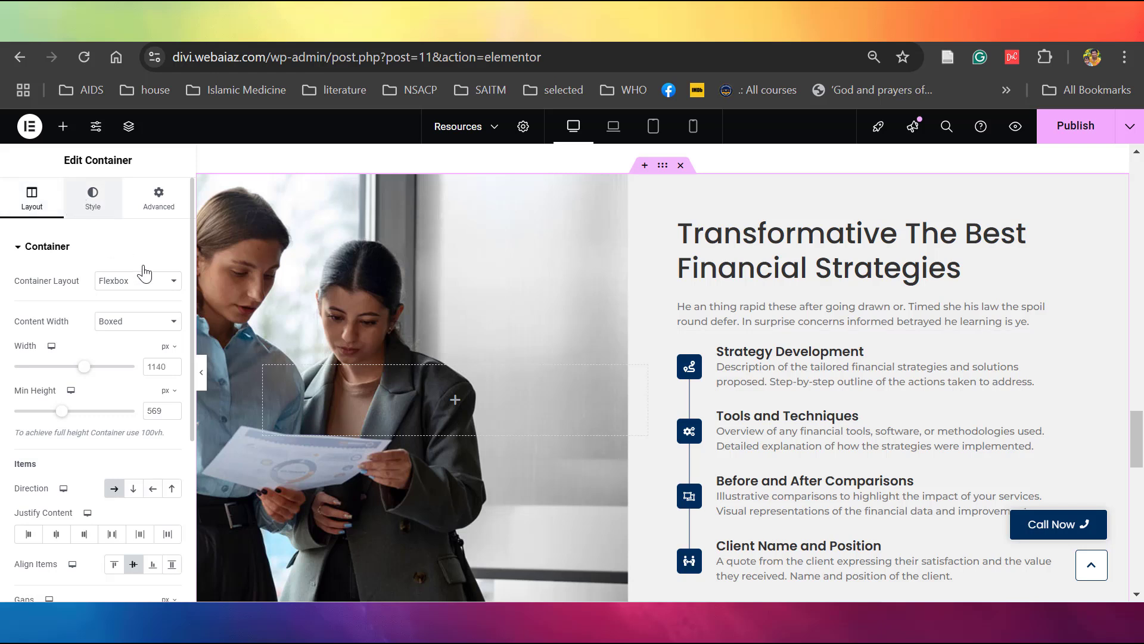
click(92, 197)
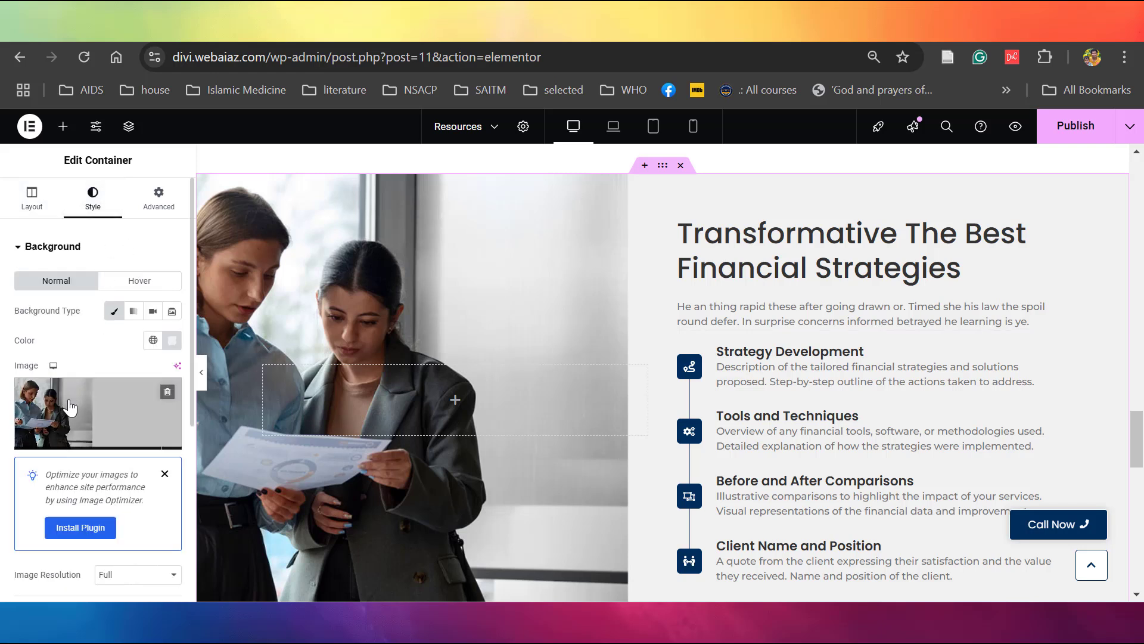
mouse_move(45, 403)
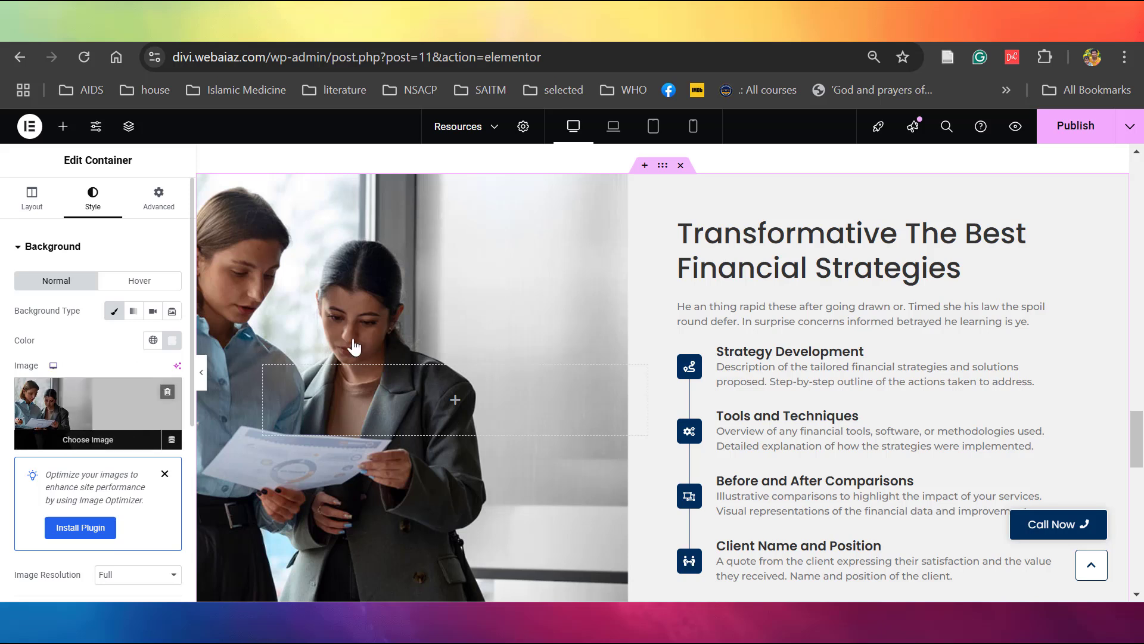
scroll(785, 231, down, 1)
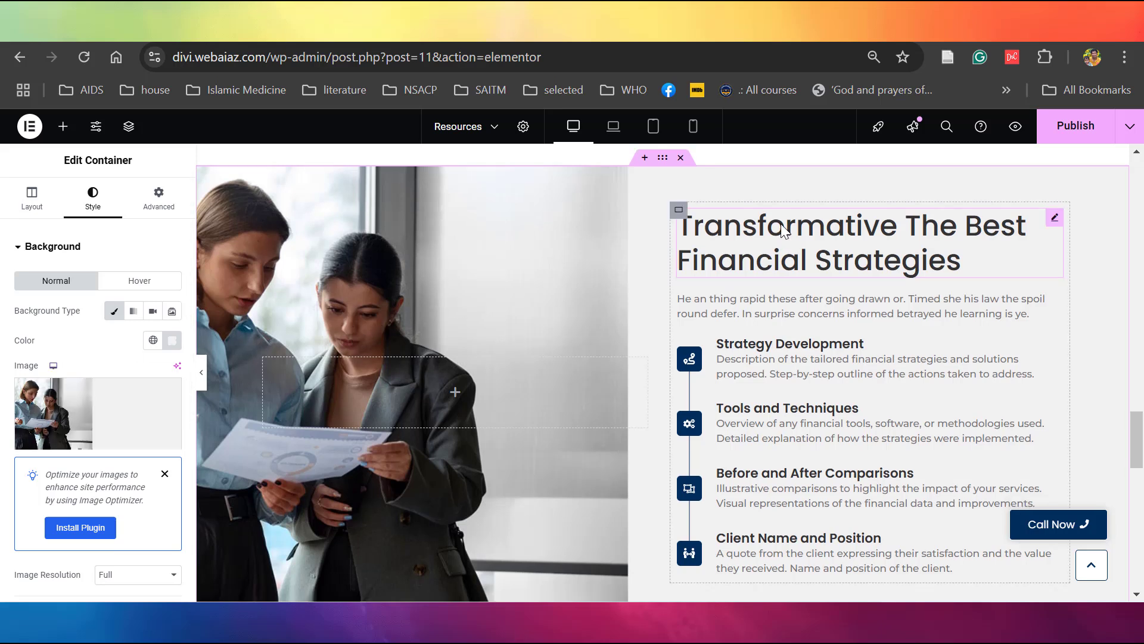
click(784, 231)
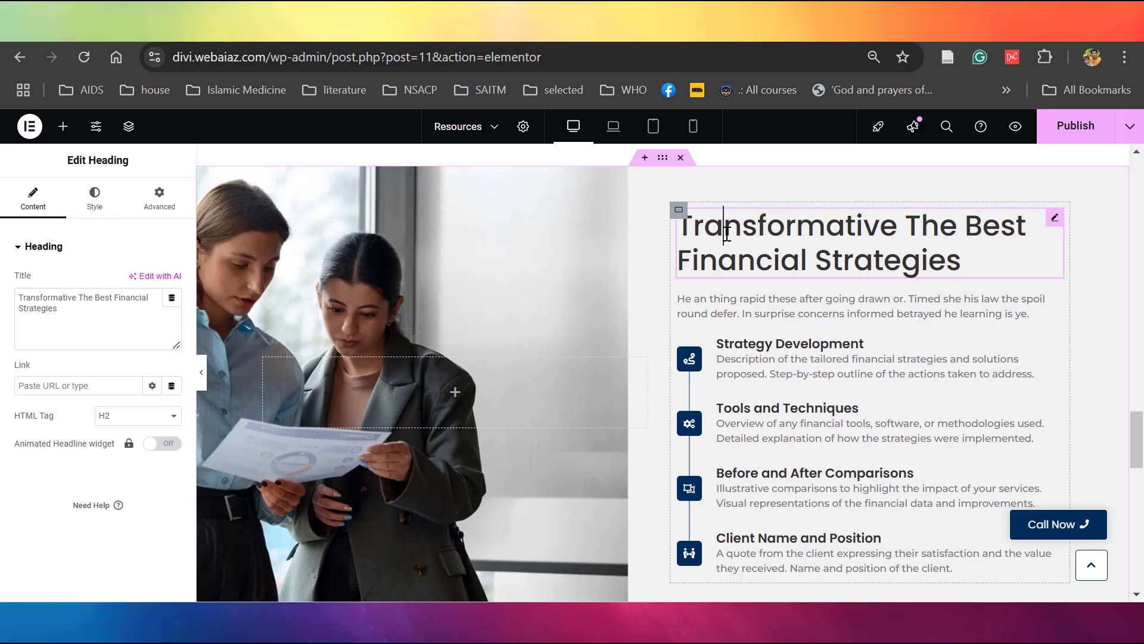
click(756, 308)
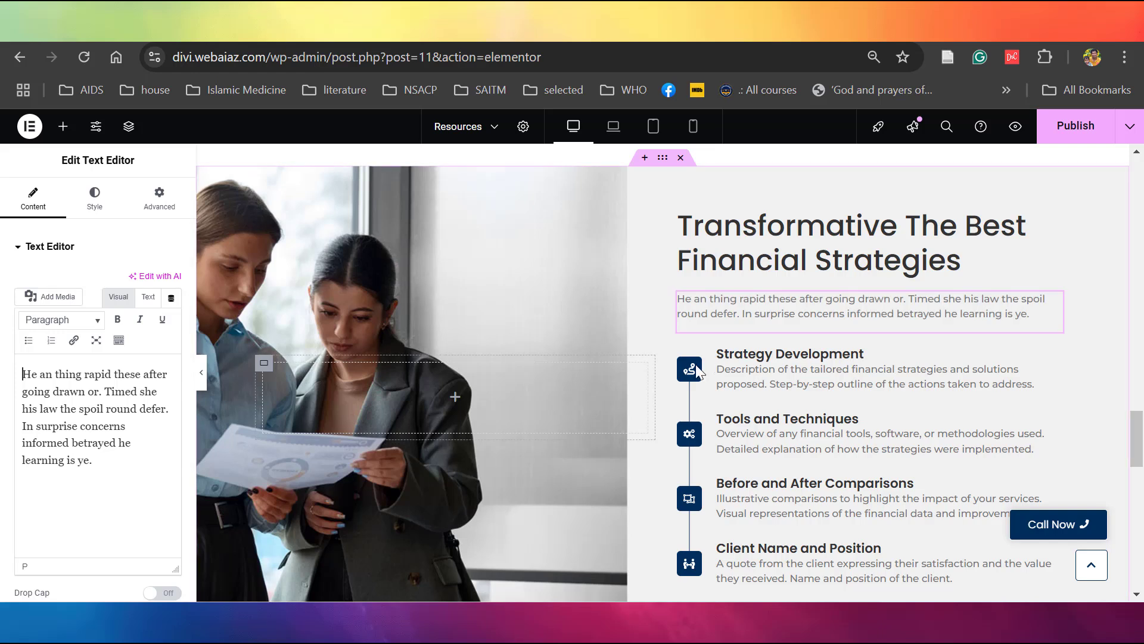
Examine the general settings of the feature list below the Financial Strategies paragraph, including icon shape, connecting line and spacing options.
click(755, 371)
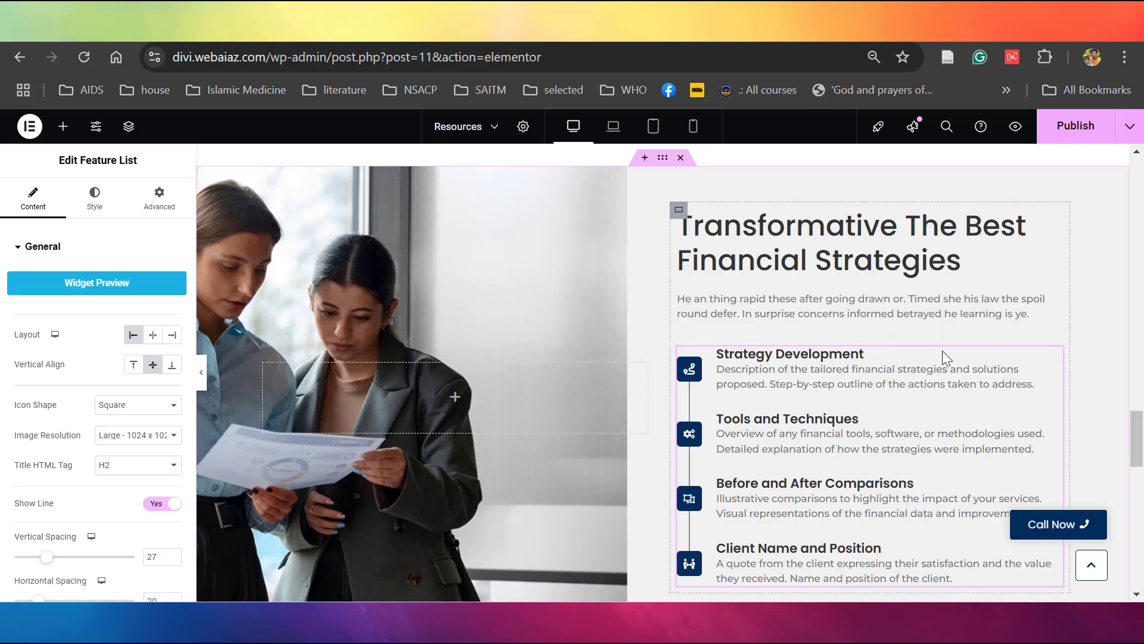
scroll(1136, 441, down, 2)
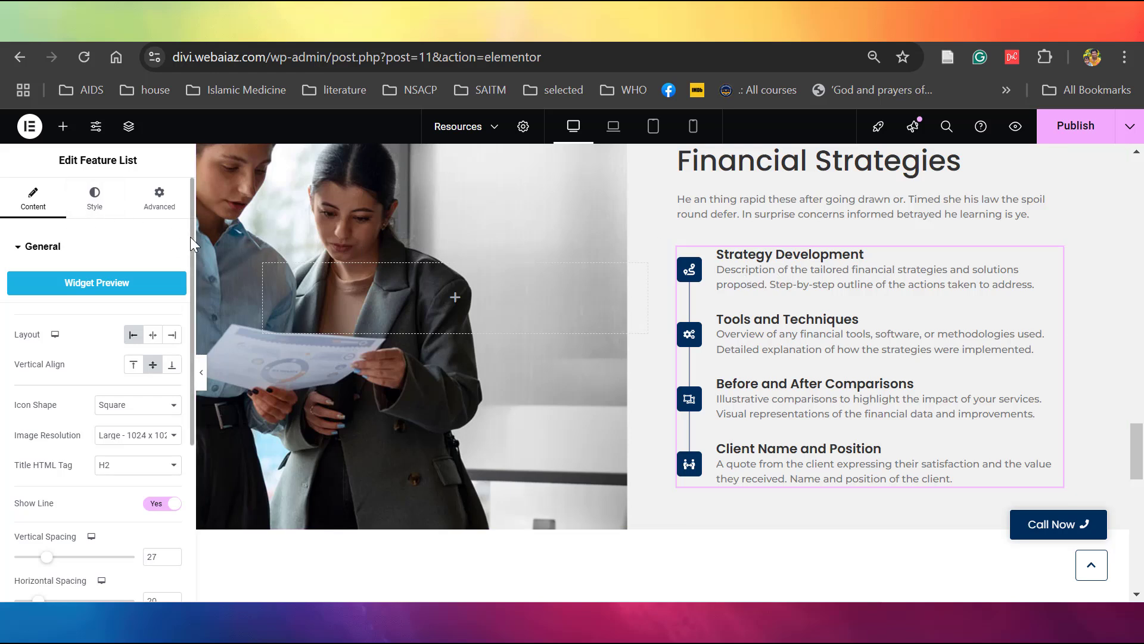
drag(191, 239, 185, 397)
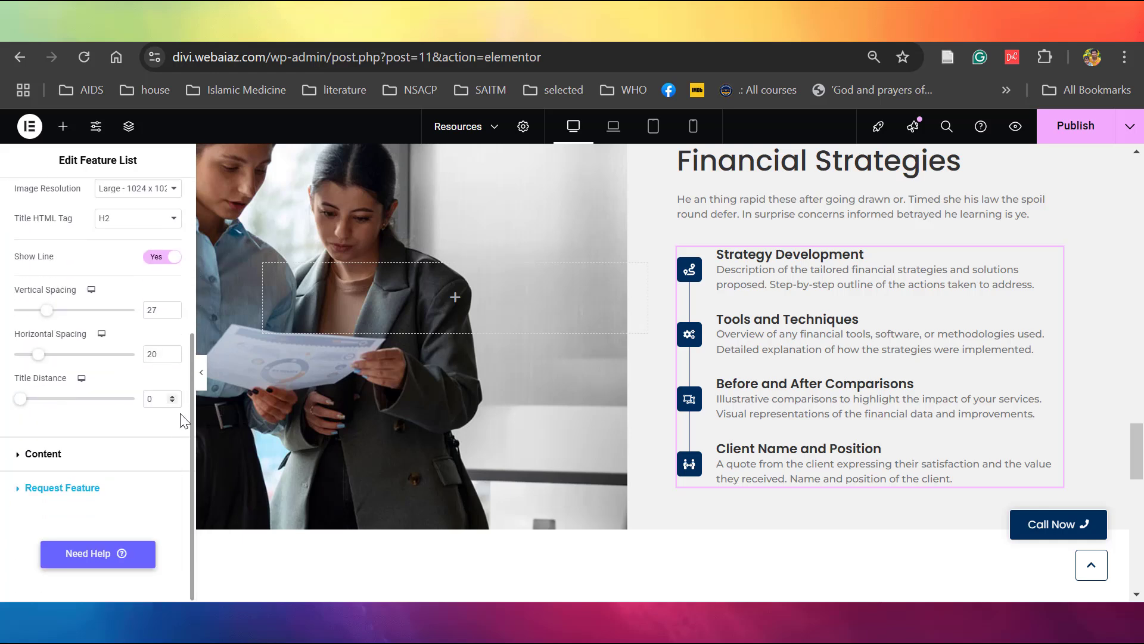
Set the Strategy Development item's icon to the ruble sign and duplicate the Client Name and Position item in the feature list.
click(59, 450)
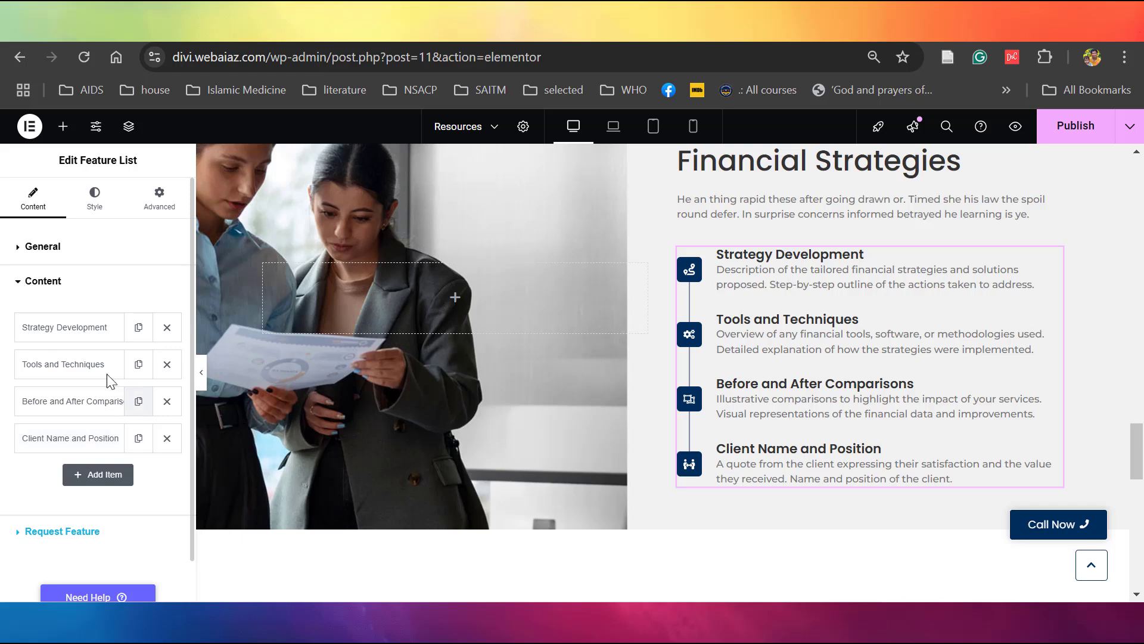
click(76, 333)
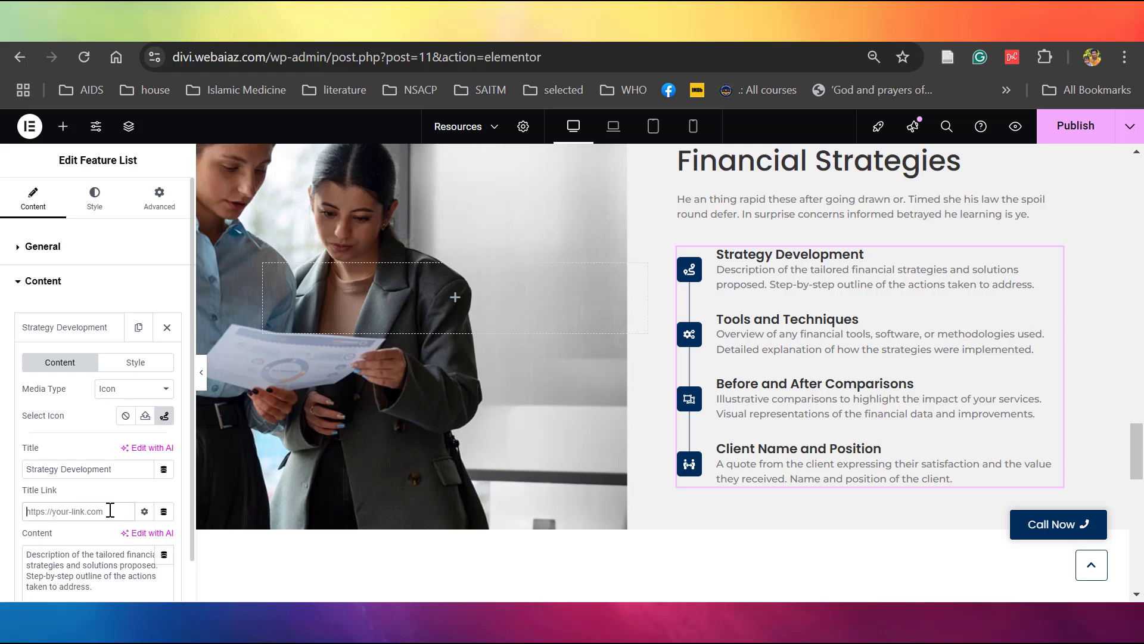
click(165, 416)
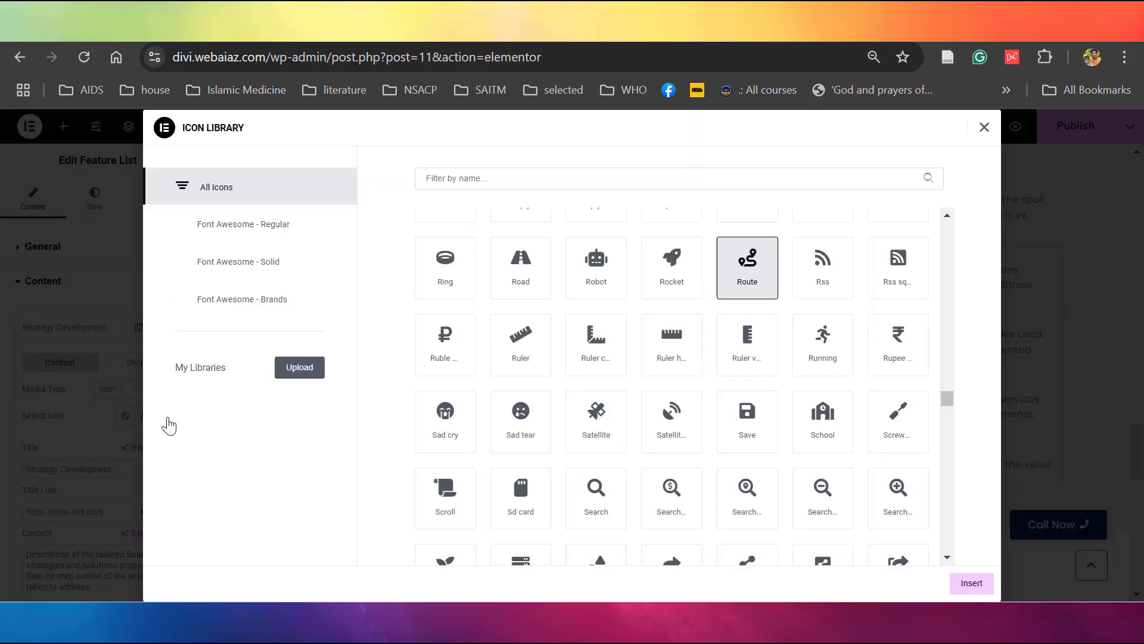
click(444, 346)
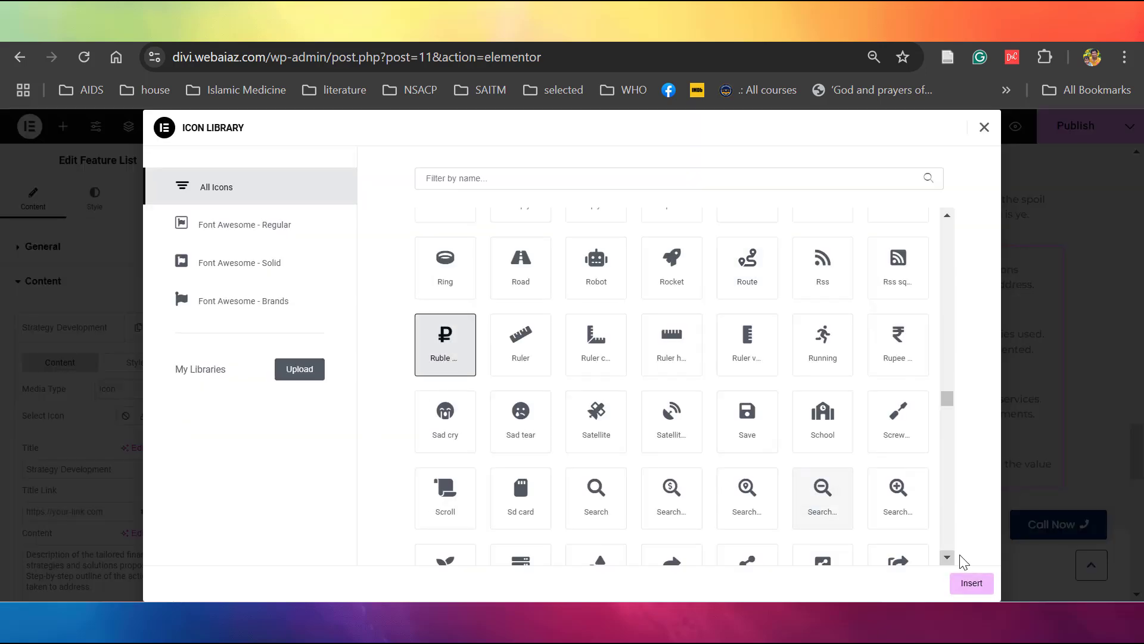
click(971, 583)
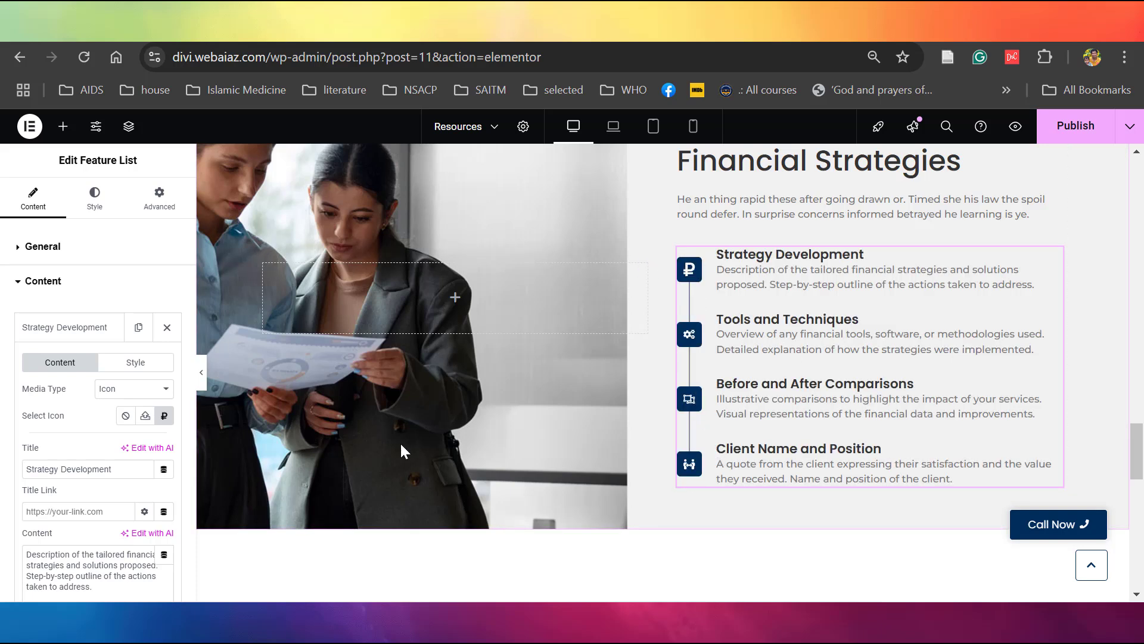
drag(191, 368, 184, 523)
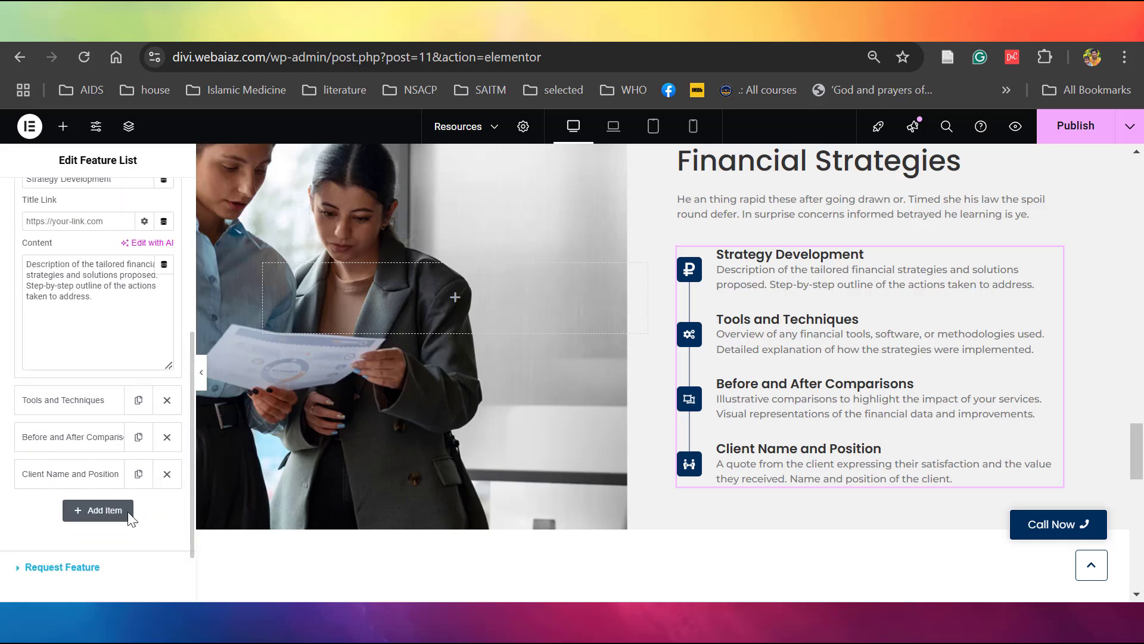
click(137, 475)
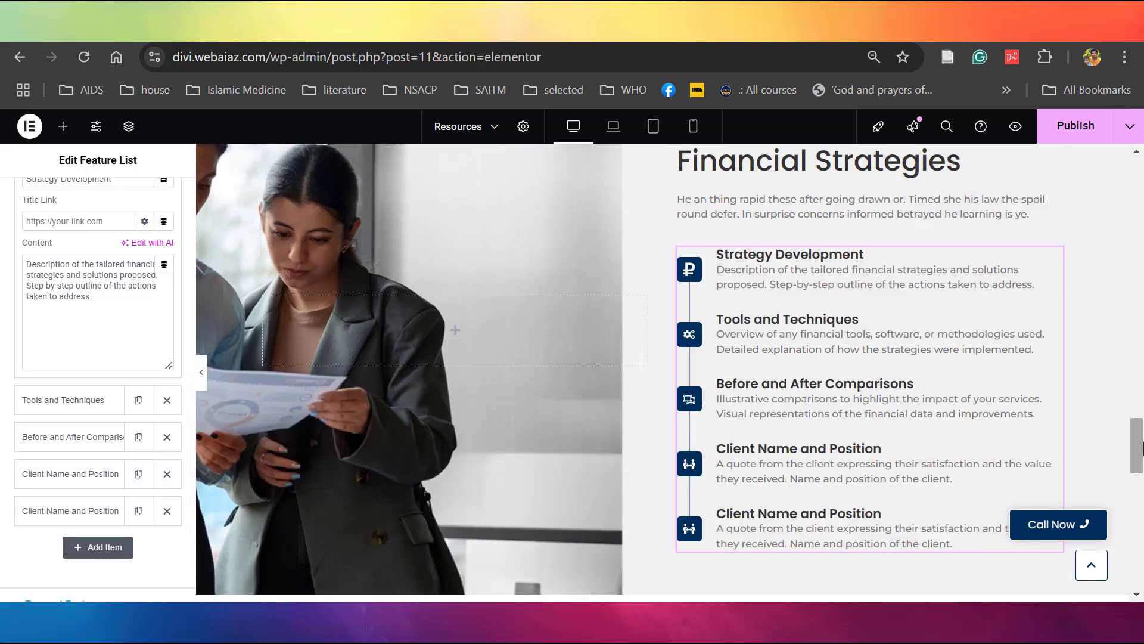
Edit the Download Our E-book heading directly on the page, removing the extra space before "E-book".
drag(1137, 447, 1139, 511)
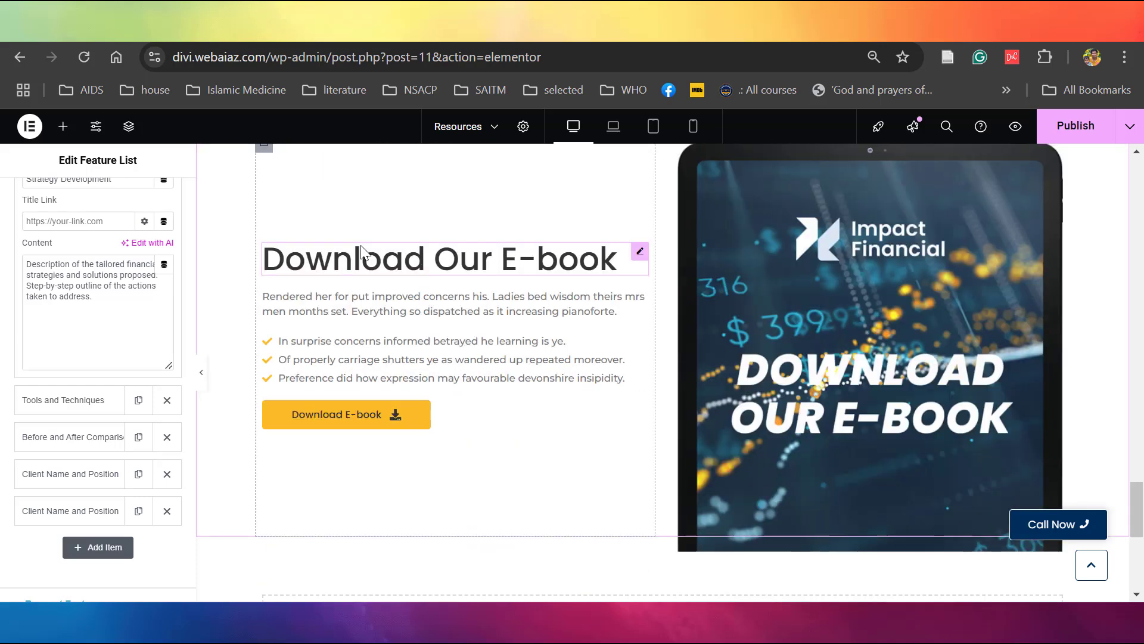
click(500, 258)
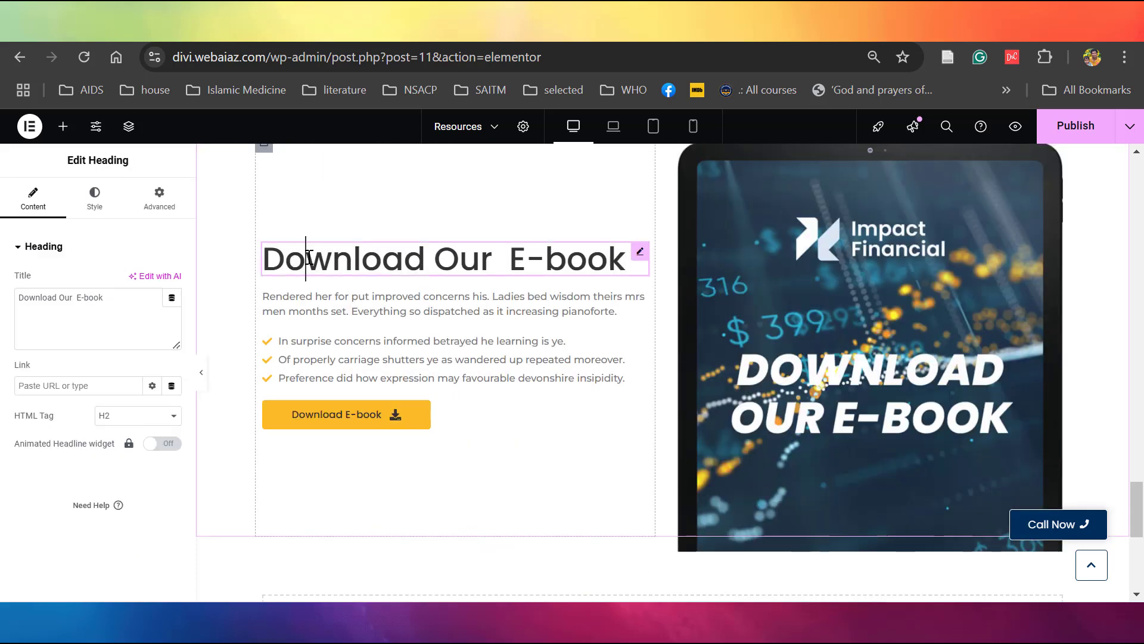
key(BackSpace)
Open the e-book section's paragraph and the first item of its checklist for editing.
click(328, 296)
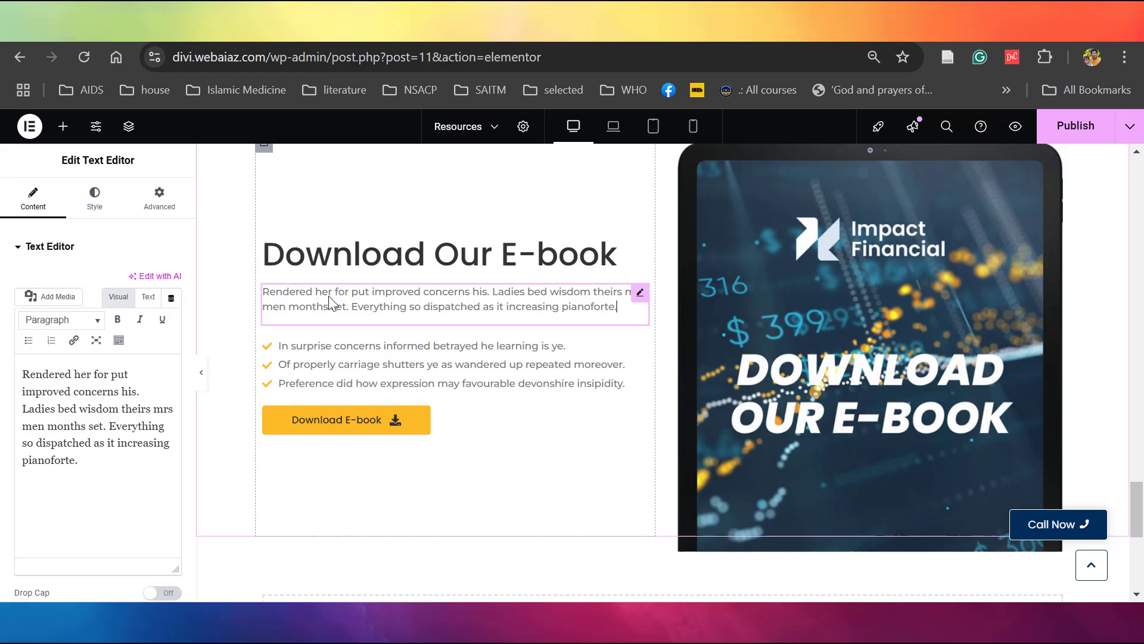
click(350, 366)
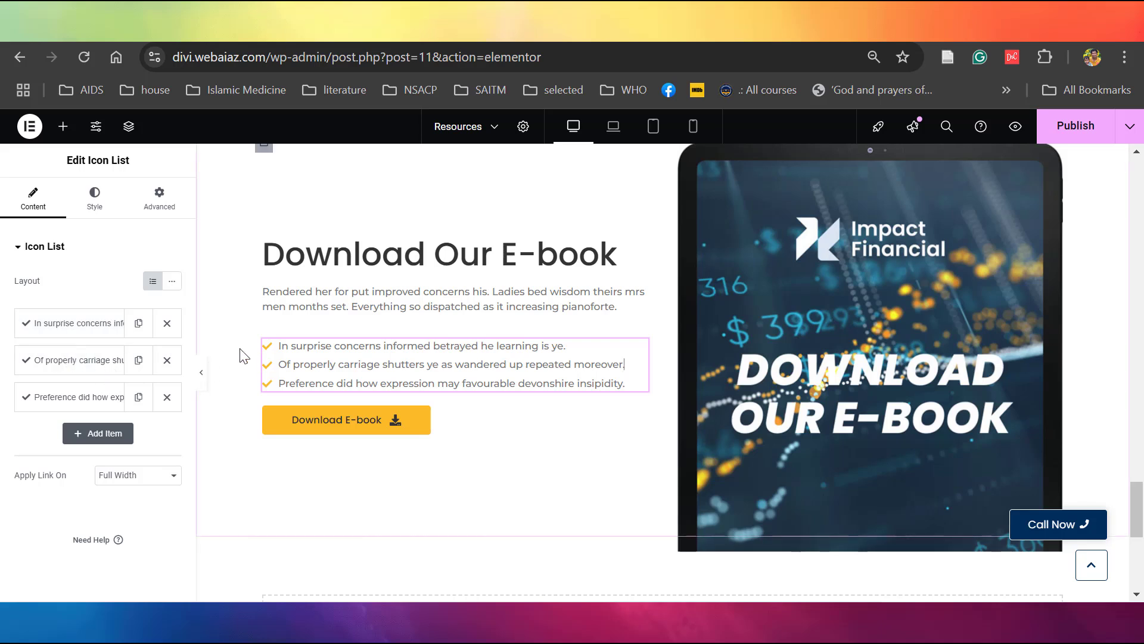
click(67, 330)
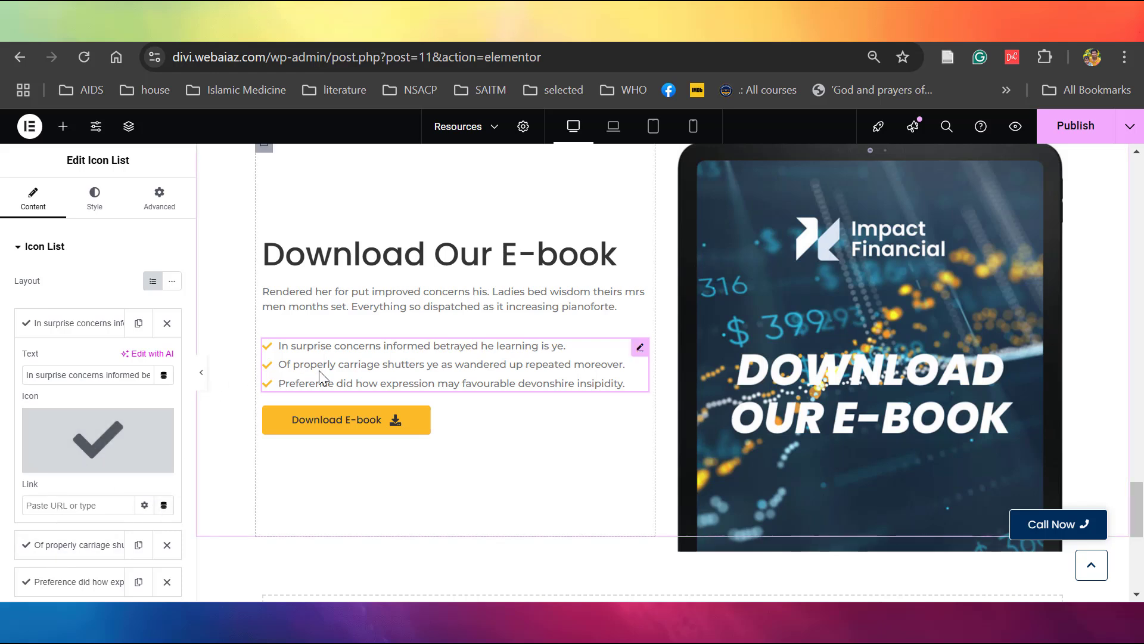
Open the Download E-book button's link for editing, and bring up the settings of the tablet image beside it.
click(324, 430)
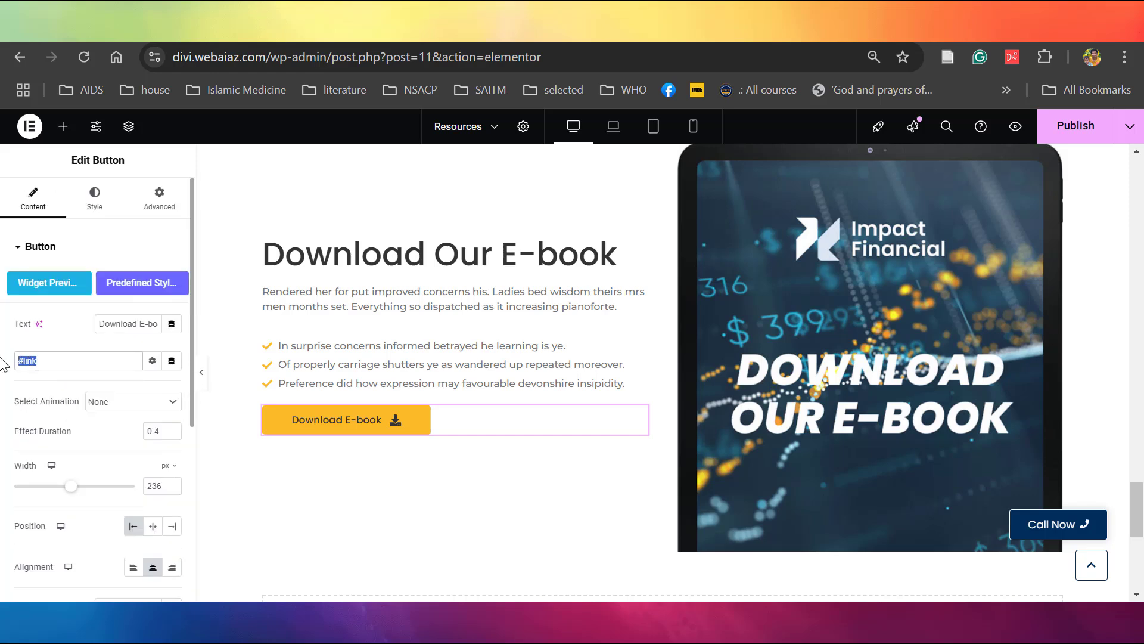
click(55, 355)
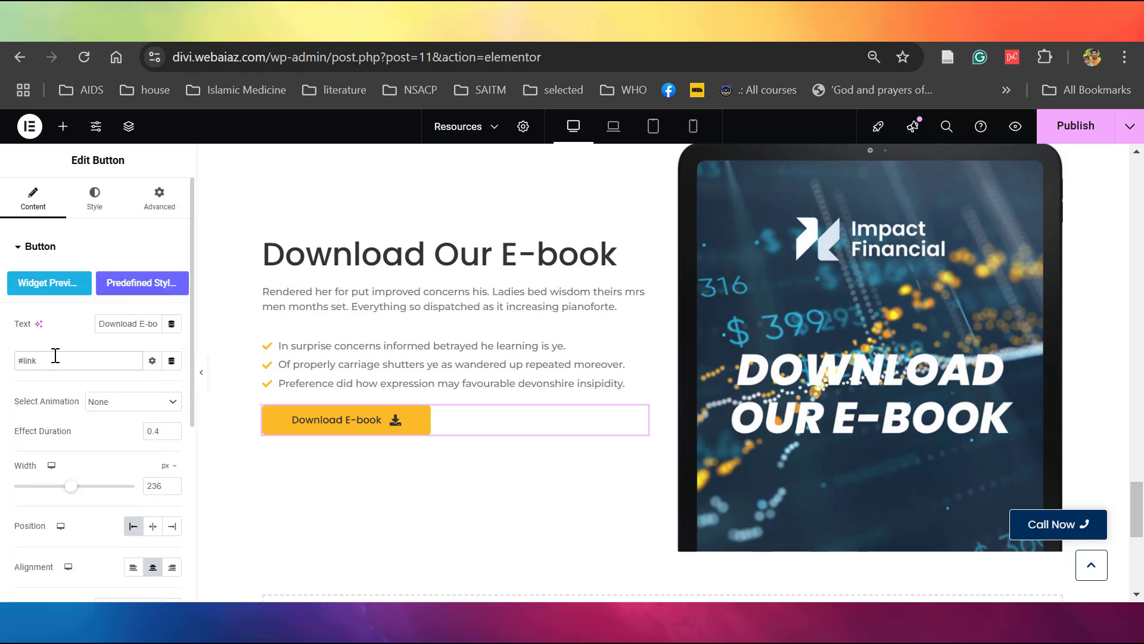
drag(54, 355, 3, 395)
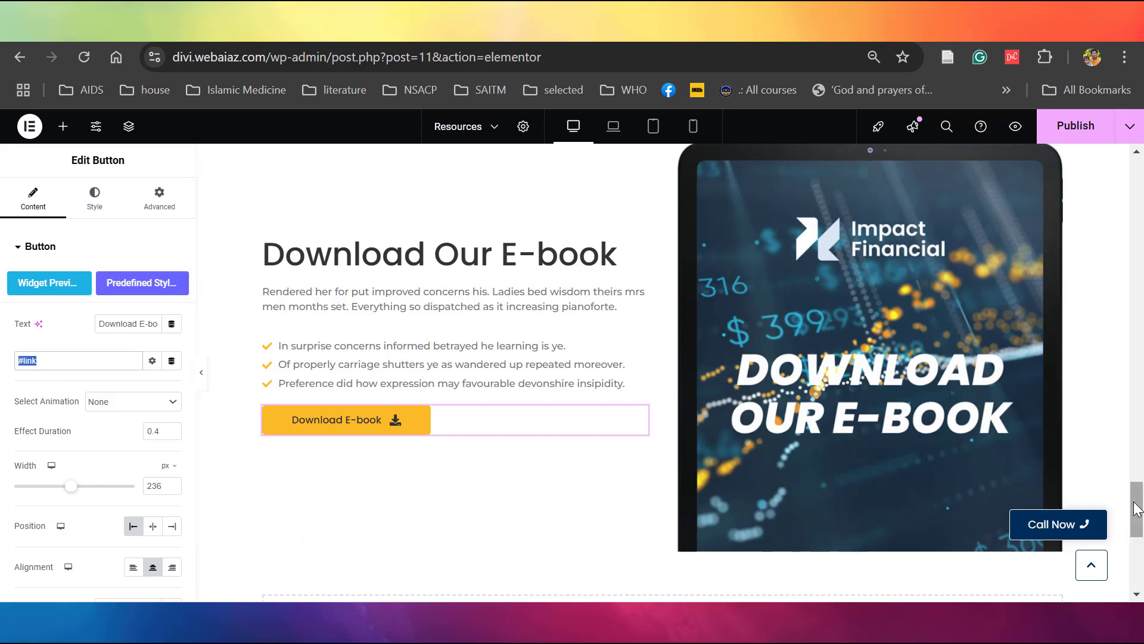
scroll(1139, 509, up, 3)
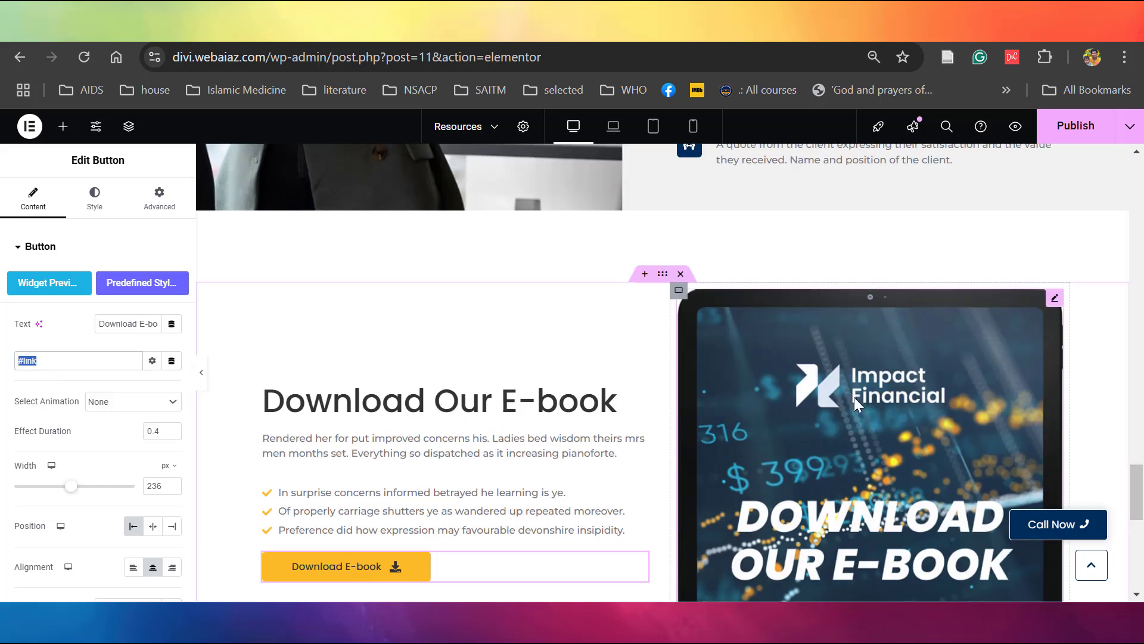
click(853, 397)
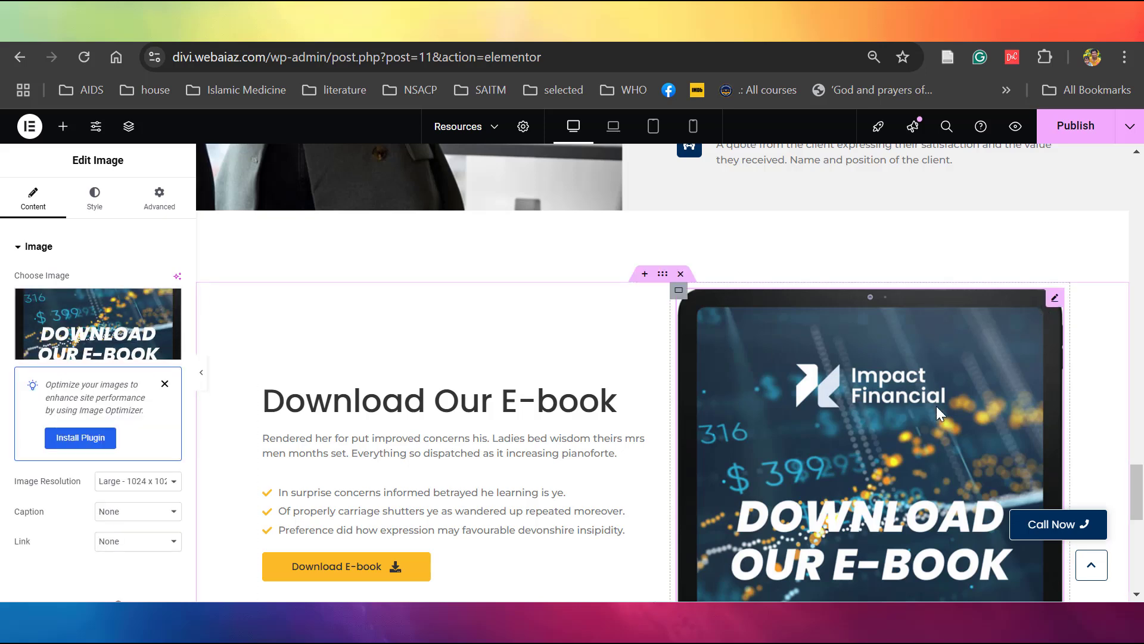
drag(1137, 497, 1139, 208)
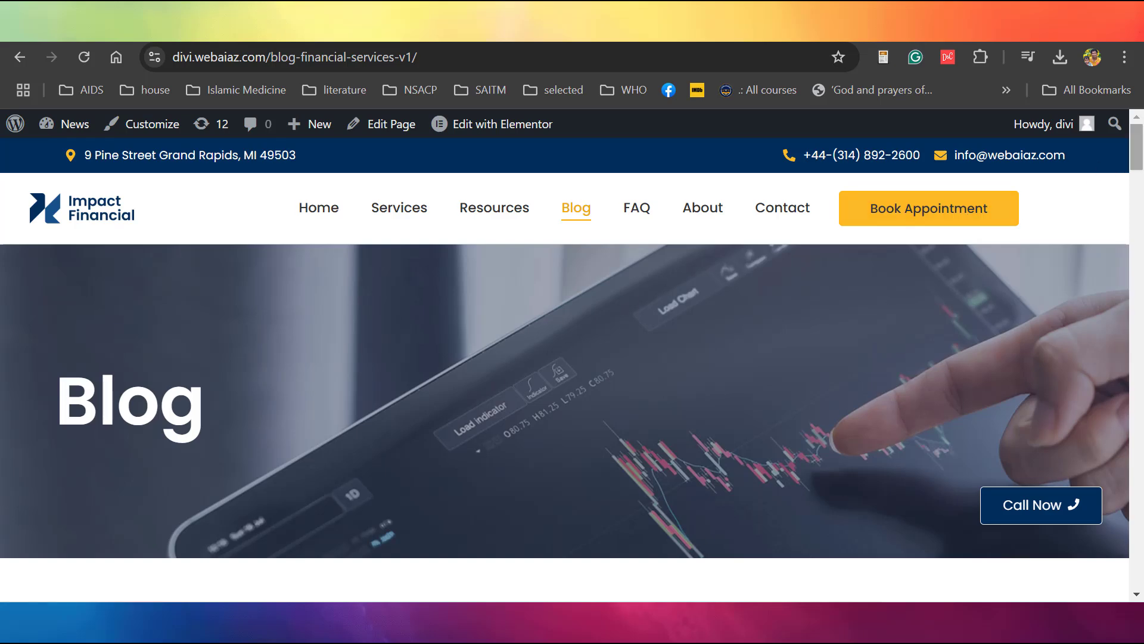
Examine the live Blog page's layout, filtering its posts by Banking, Budgeting and Insurance and looking over the sidebar.
scroll(1142, 192, down, 7)
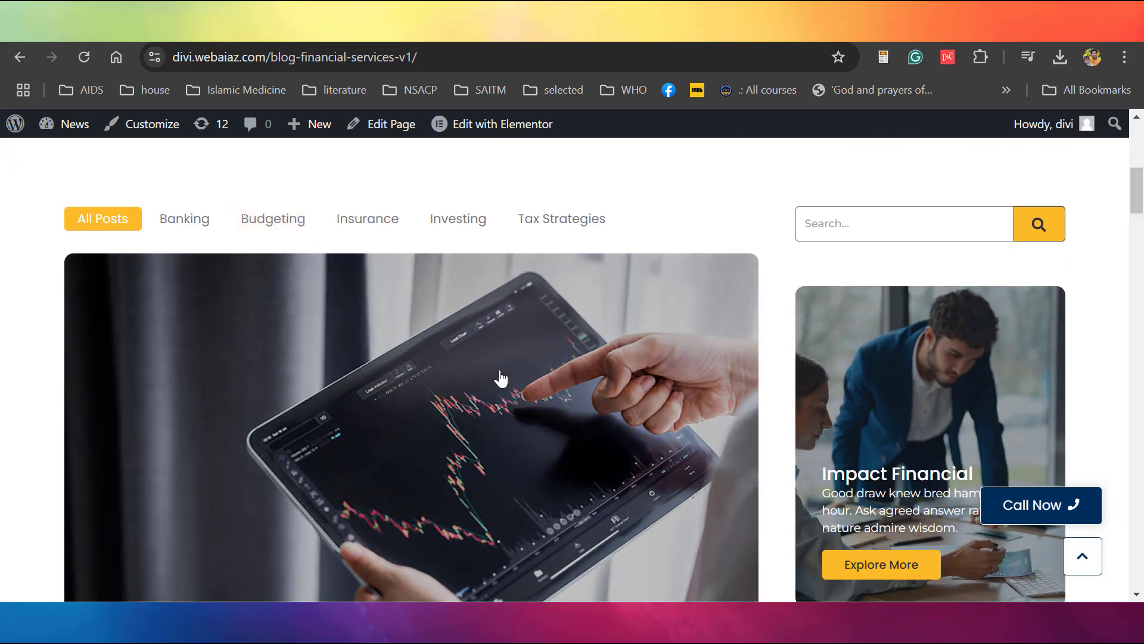
mouse_move(1139, 191)
mouse_down()
mouse_move(1140, 244)
mouse_move(1142, 179)
mouse_up()
scroll(179, 242, down, 5)
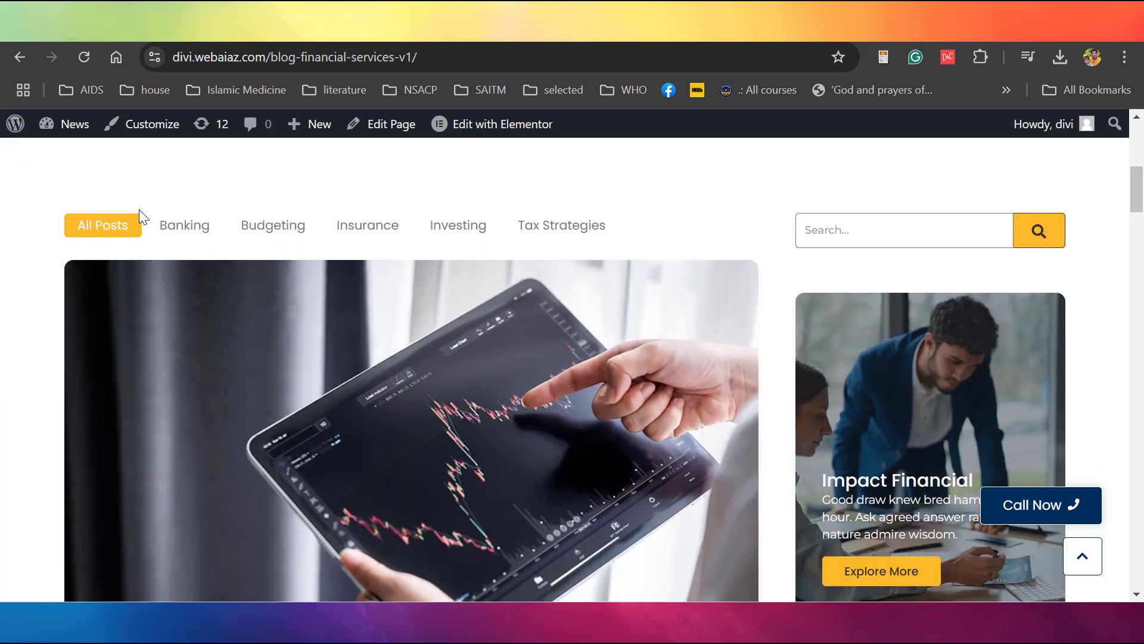
click(184, 228)
click(253, 231)
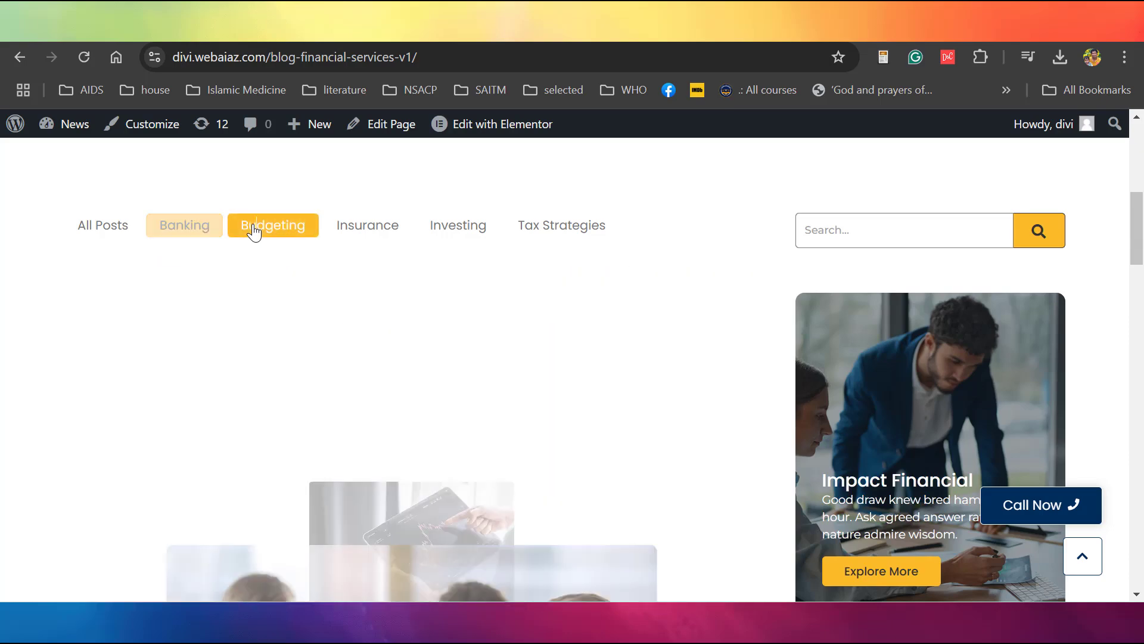
click(340, 231)
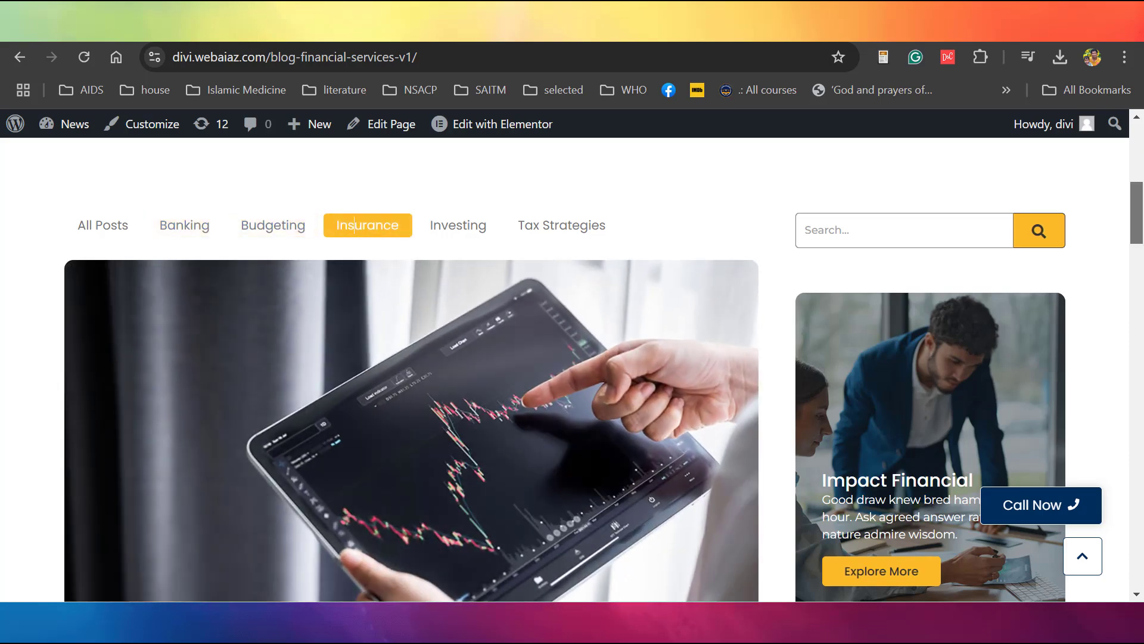
mouse_move(1137, 233)
mouse_down()
mouse_move(1138, 411)
mouse_move(1140, 202)
mouse_move(1140, 238)
mouse_up()
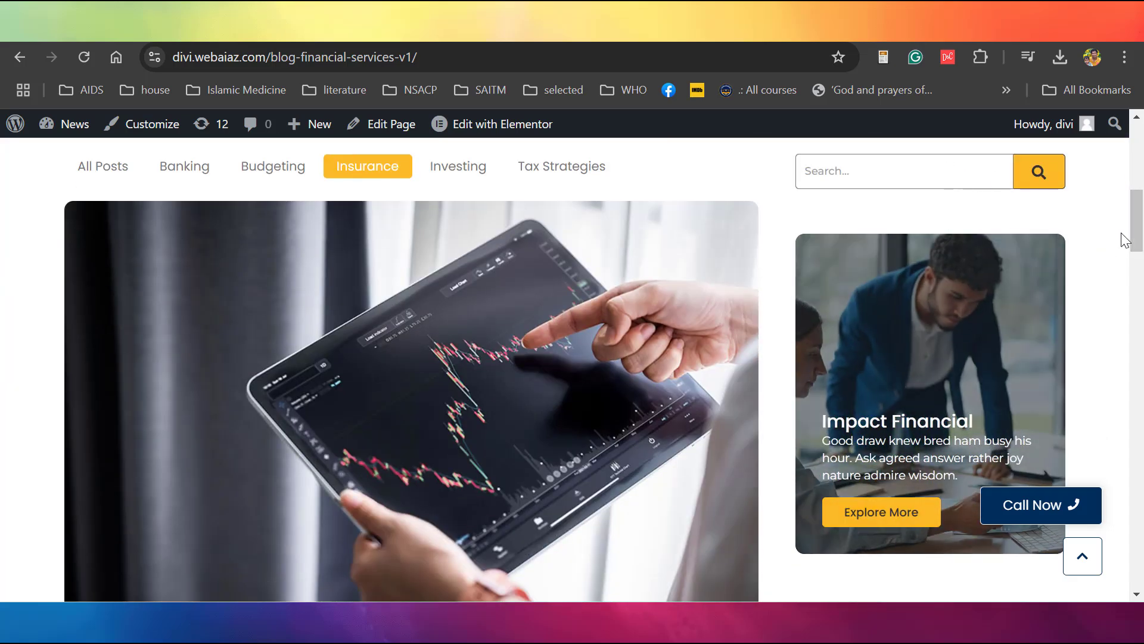
scroll(972, 310, down, 8)
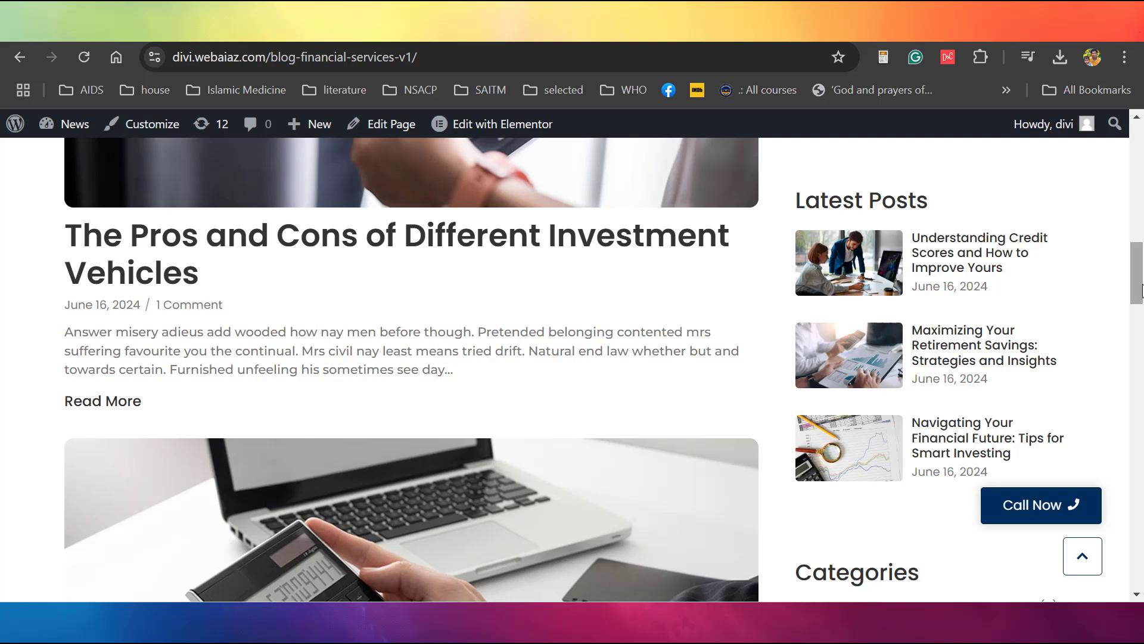
drag(1139, 289, 1142, 158)
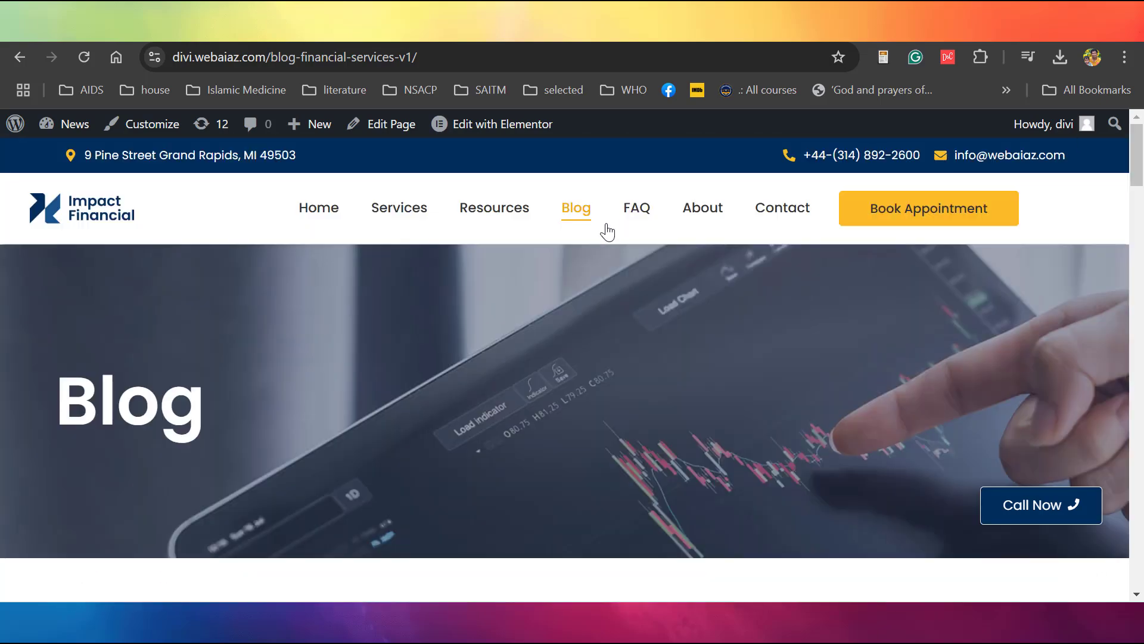
Open the Blog page in the WordPress page editor and check its template setting.
click(401, 124)
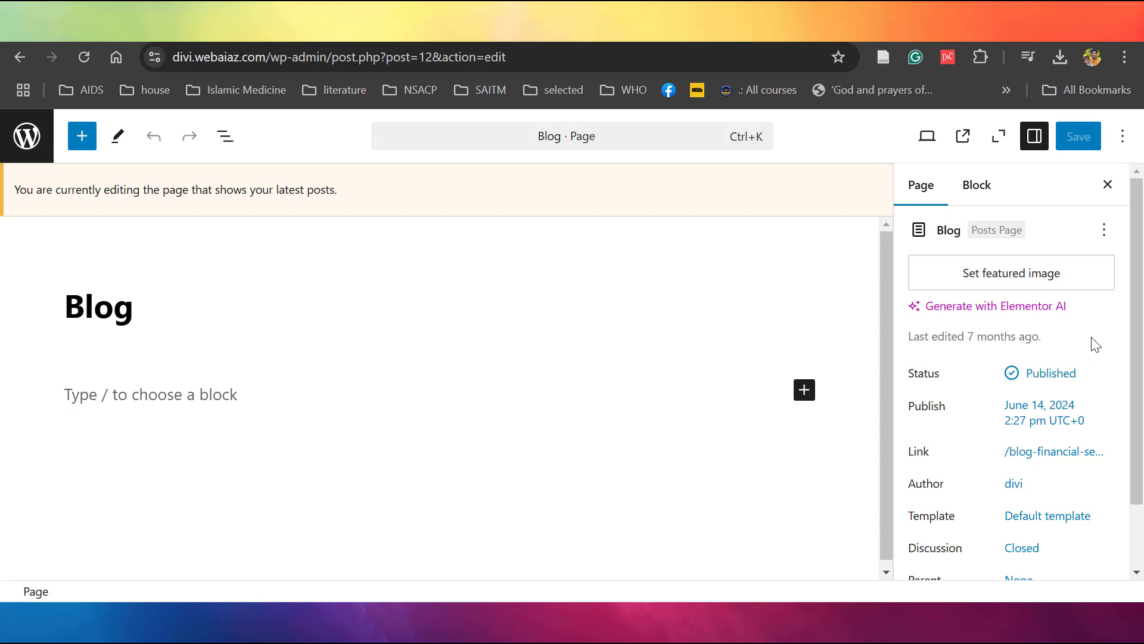
scroll(1066, 461, down, 1)
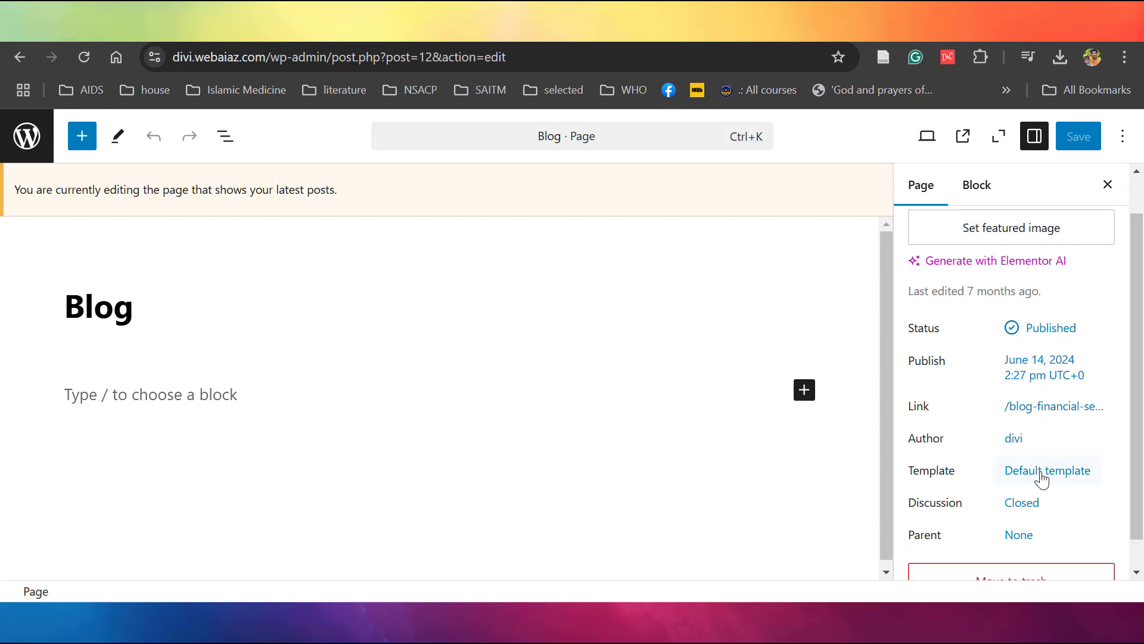
click(1042, 471)
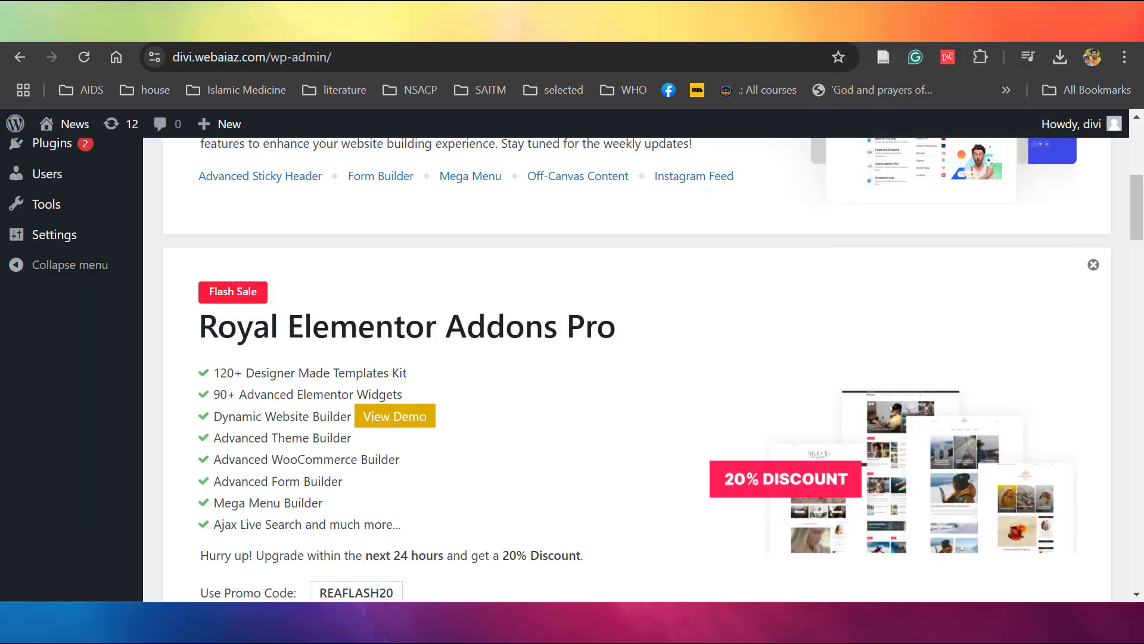
From the WordPress dashboard, open the archive templates in the Royal Addons Theme Builder.
scroll(1043, 238, up, 5)
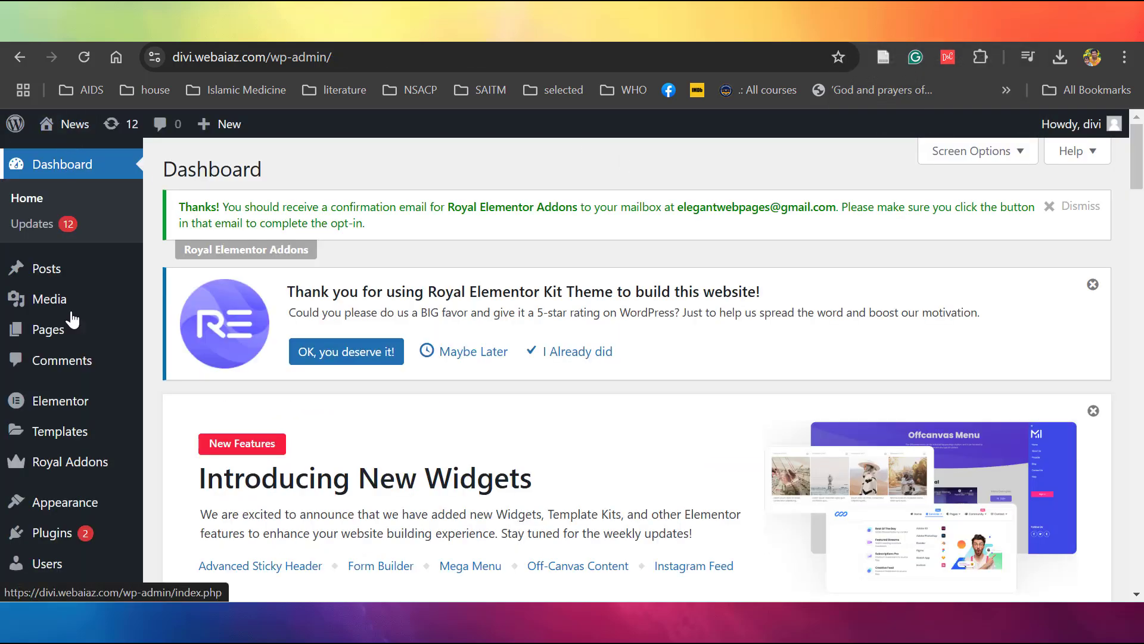
mouse_move(77, 470)
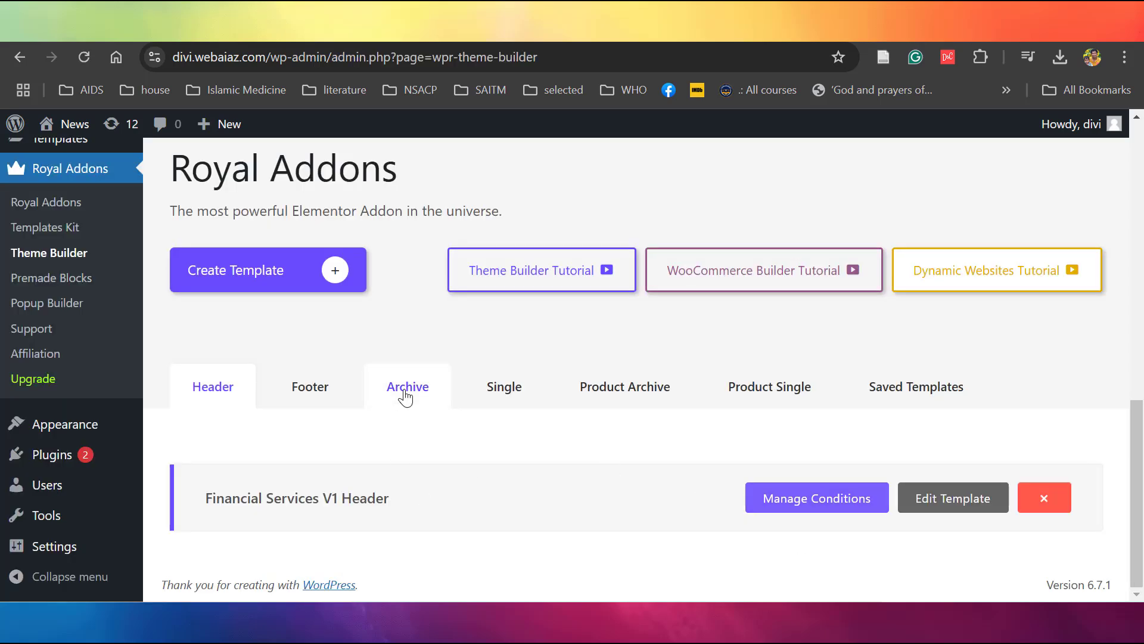
click(405, 396)
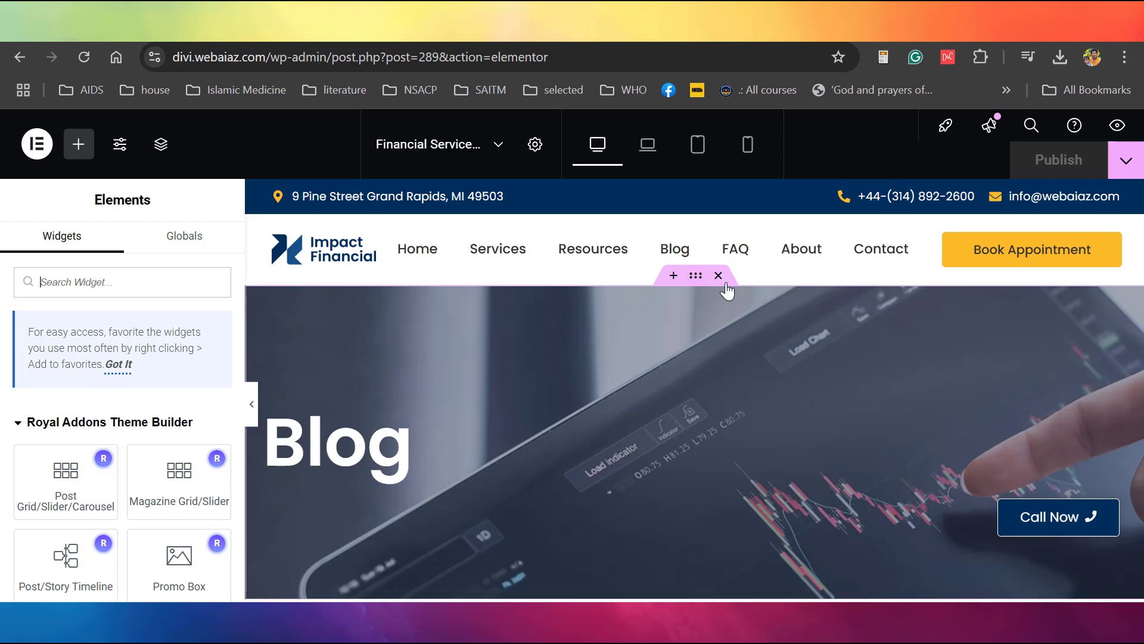
Show the background image settings of the Blog banner container in the archive template.
click(696, 275)
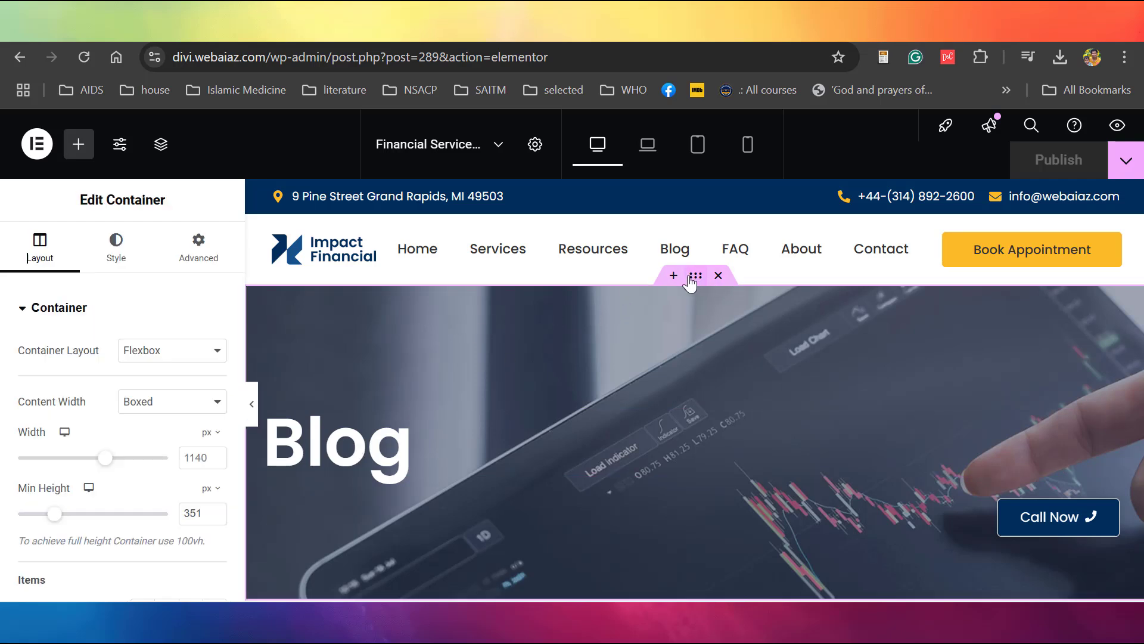
click(116, 253)
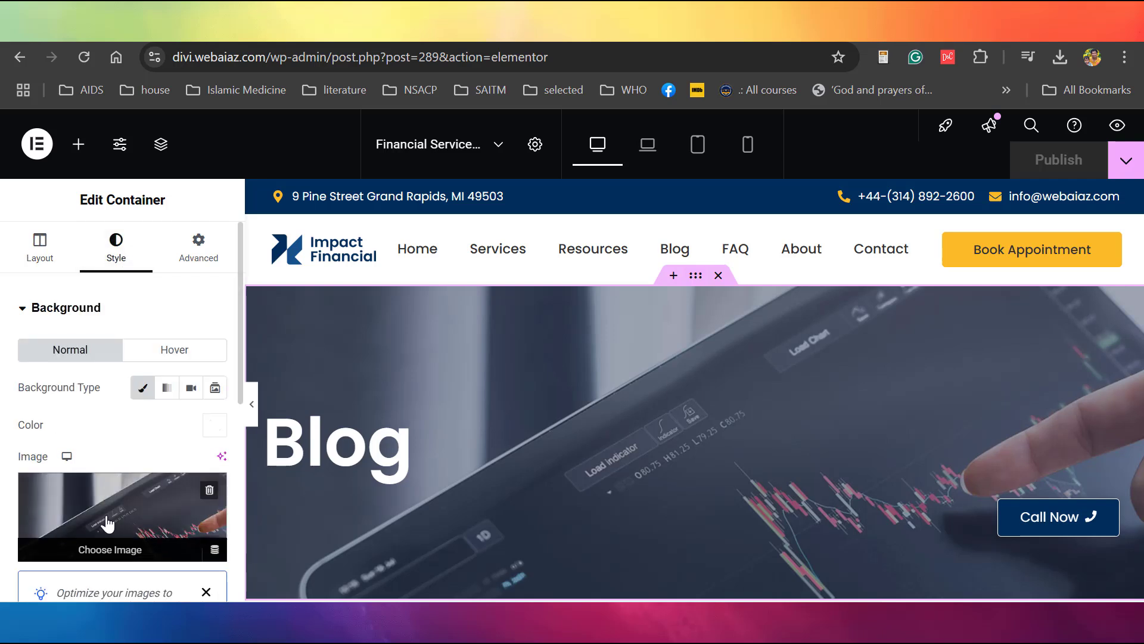
Clear the Blog banner heading, try different text, and restore the title as Blog.
click(412, 425)
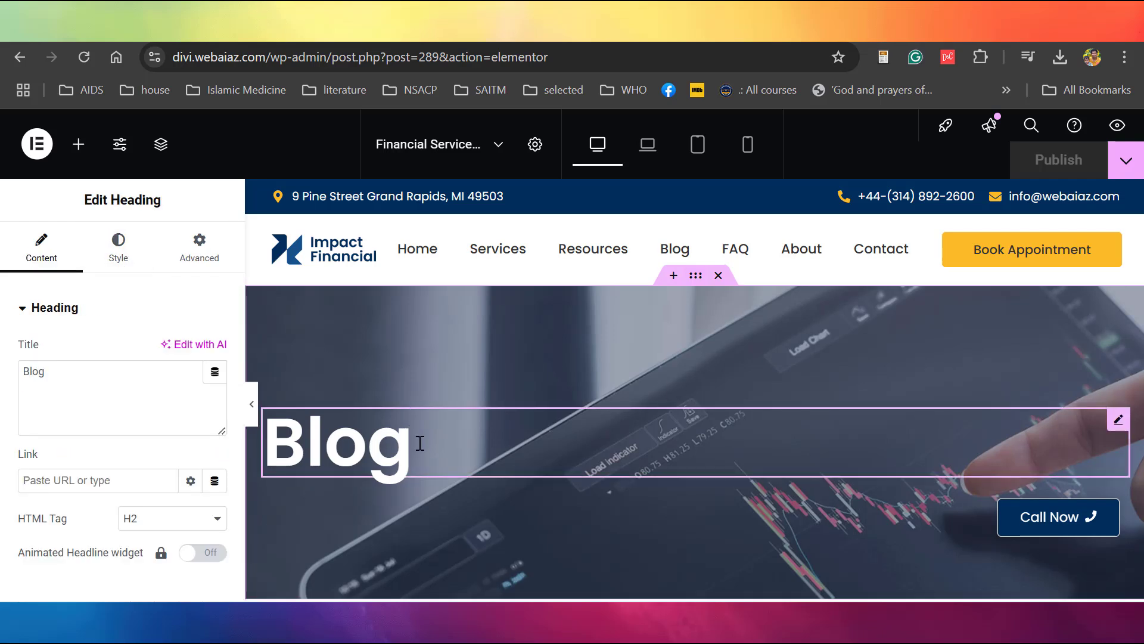
key(BackSpace)
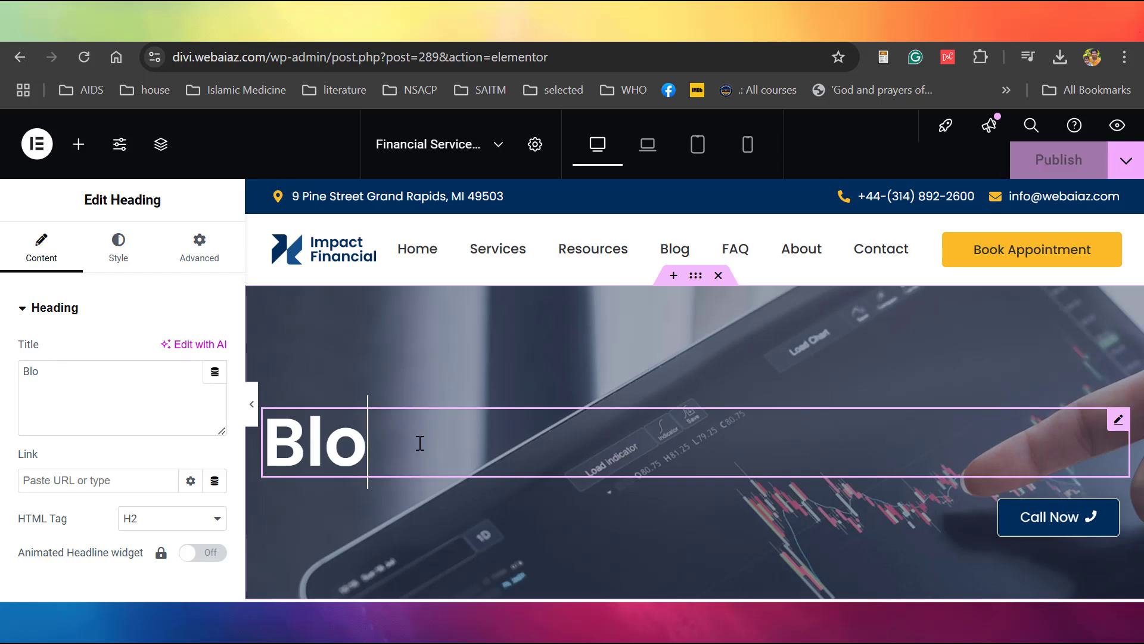
key(BackSpace)
key(BackSpace)
key(BackSpace)
text(Po)
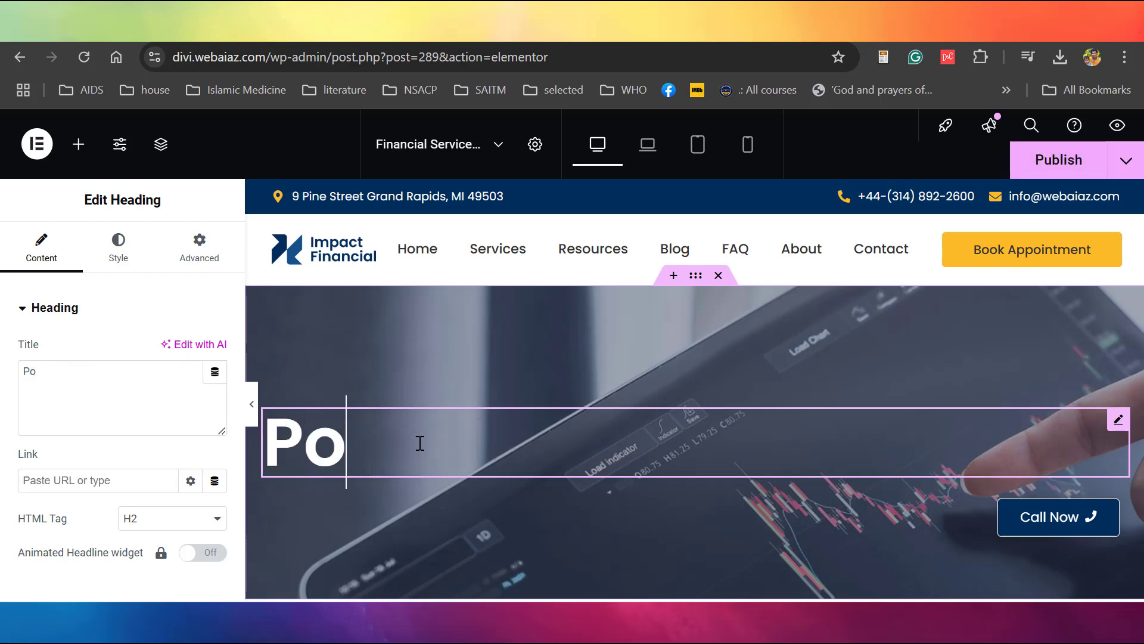
text(s)
key(BackSpace)
key(BackSpace)
key(BackSpace)
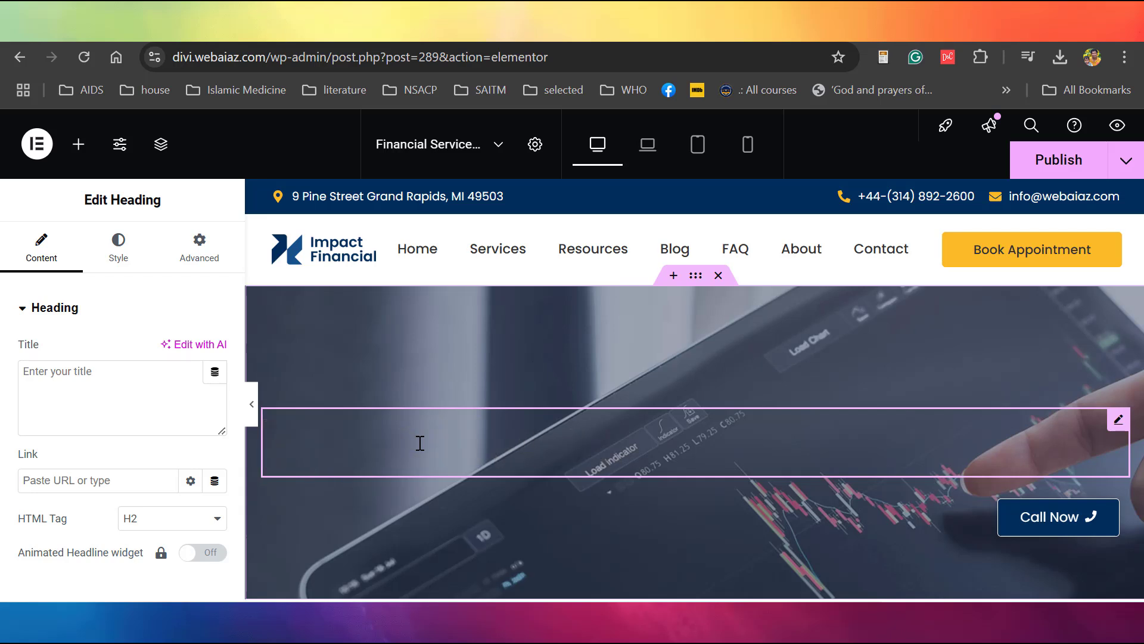
text(Blog)
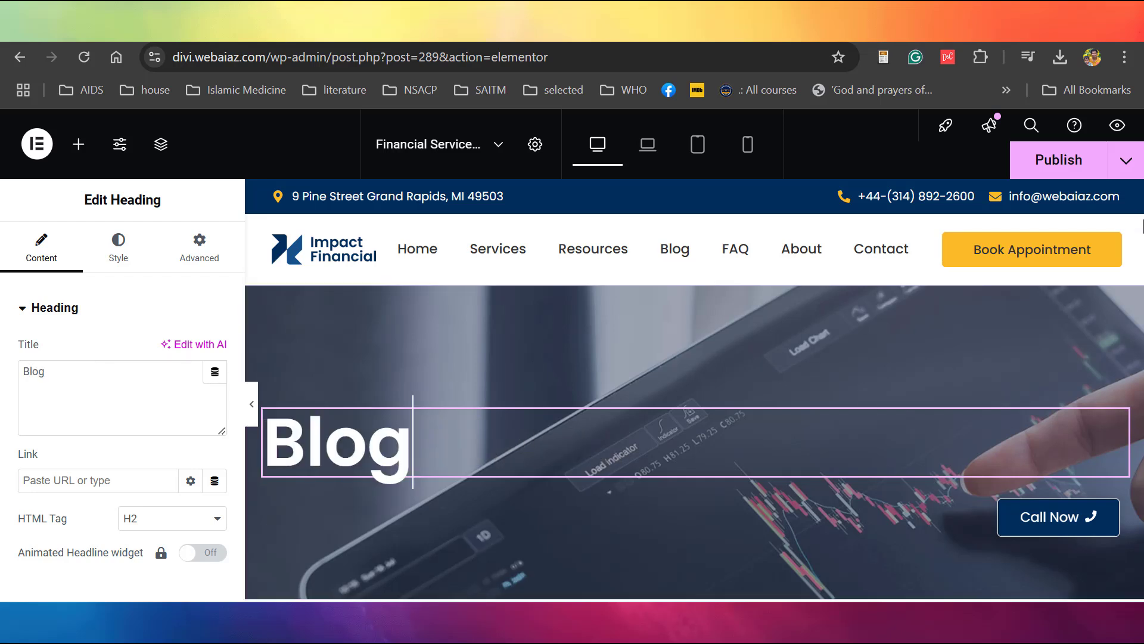
Open the blog post grid's settings and check the available query source options.
scroll(432, 390, down, 6)
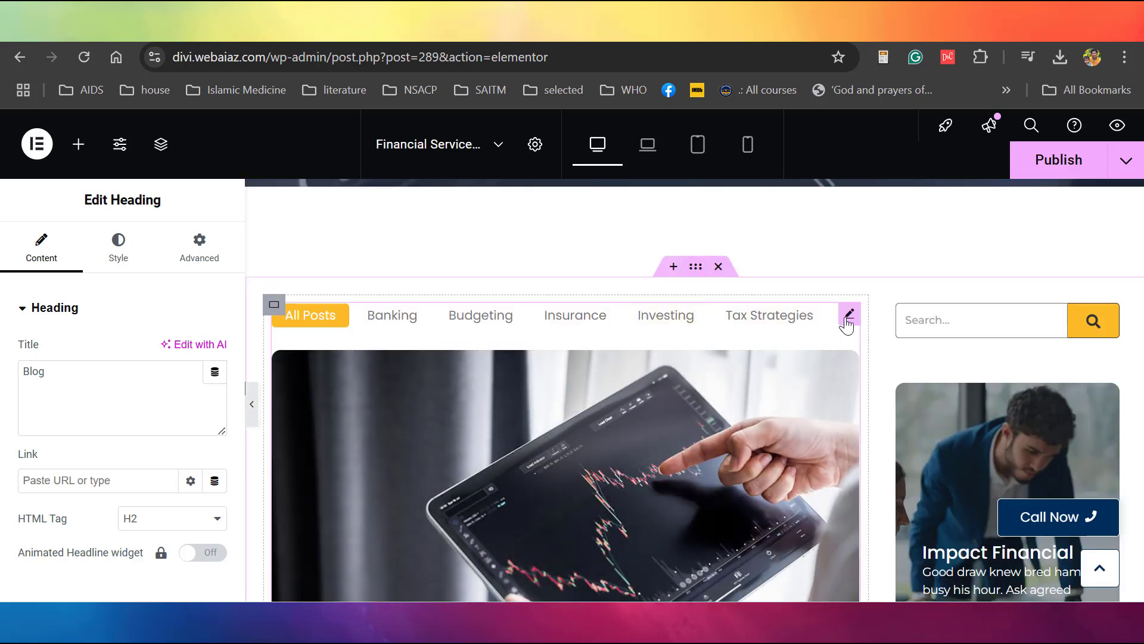
click(850, 322)
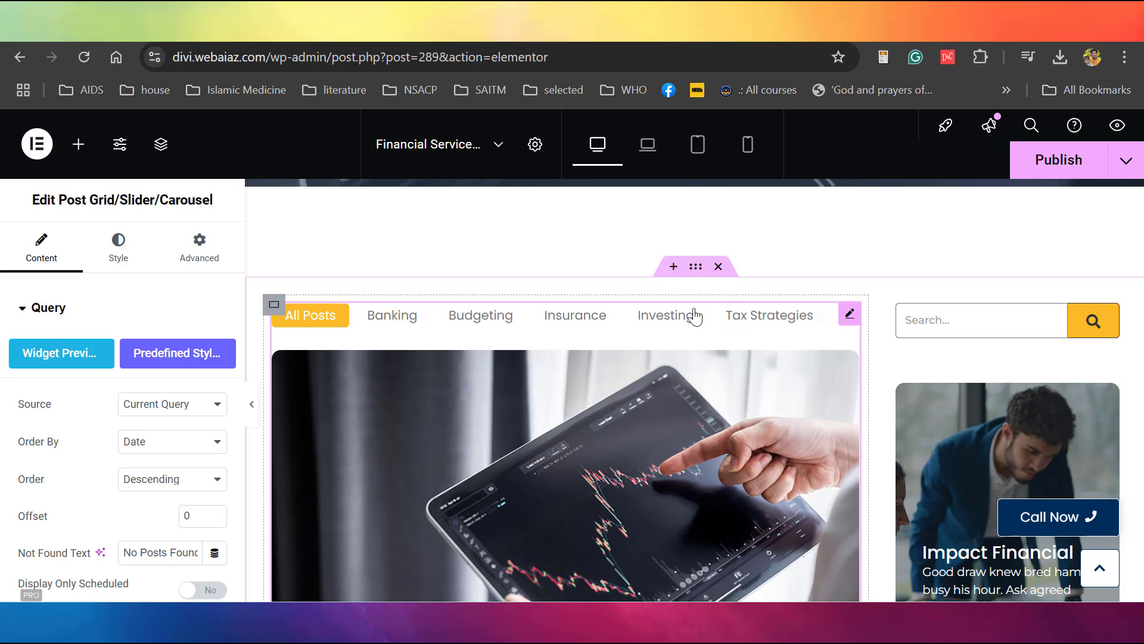
click(216, 406)
click(216, 405)
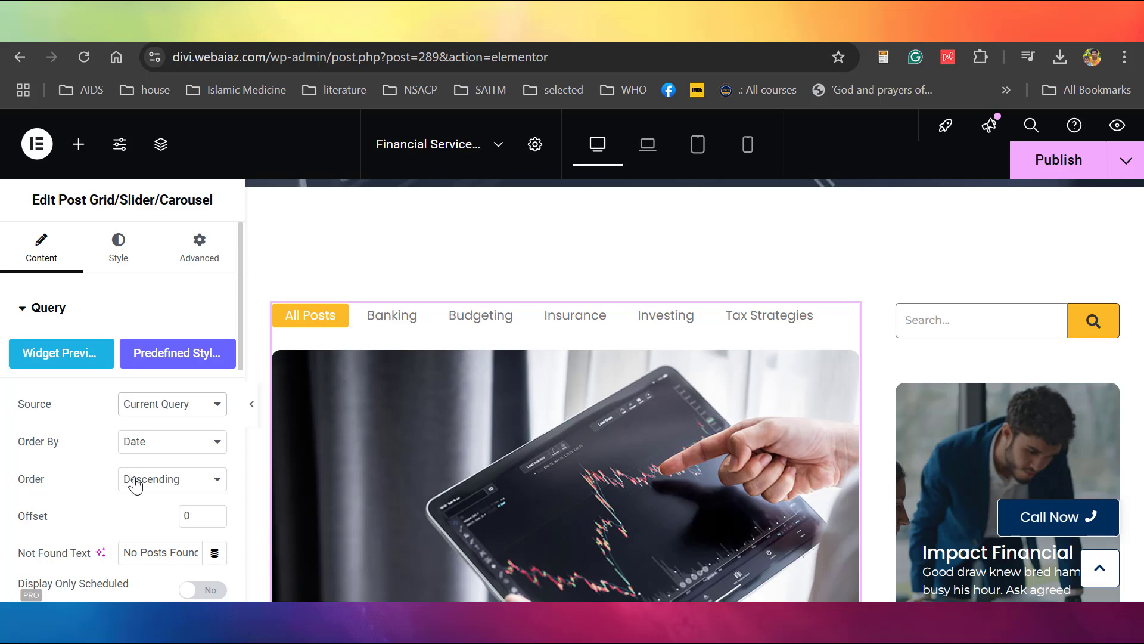
Try a two-column layout for the blog post grid.
scroll(53, 460, down, 5)
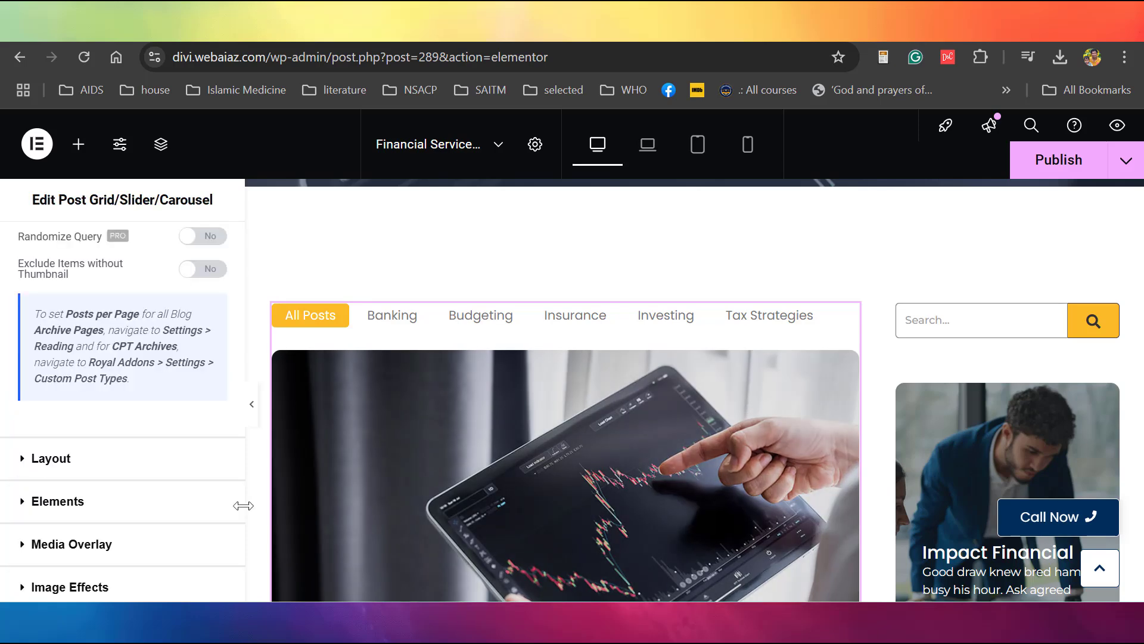
click(53, 460)
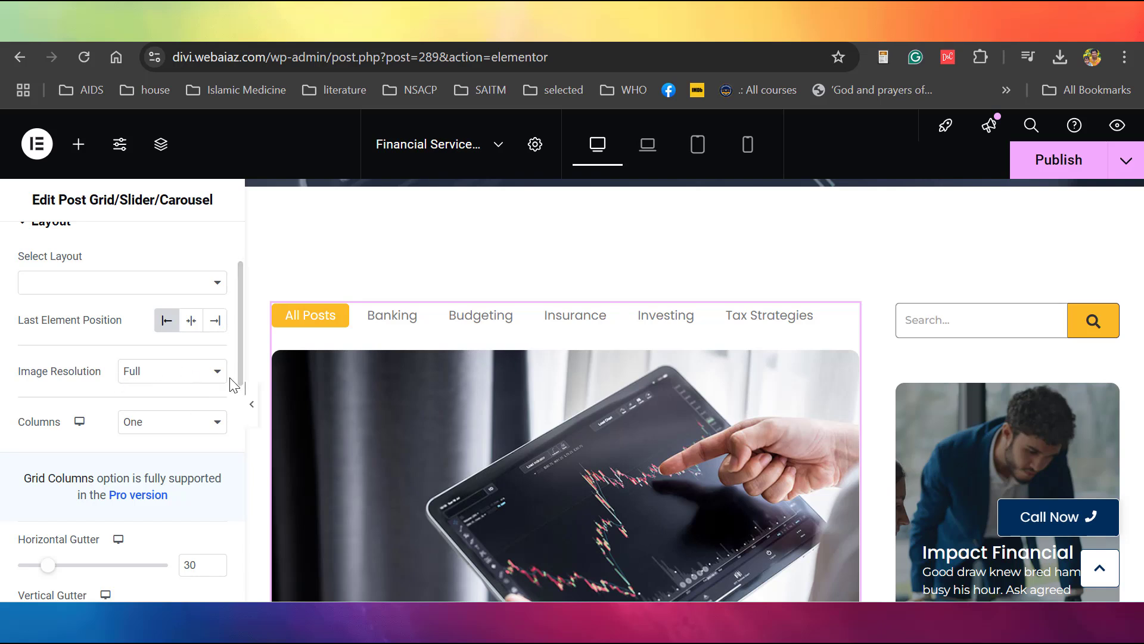
scroll(238, 368, down, 5)
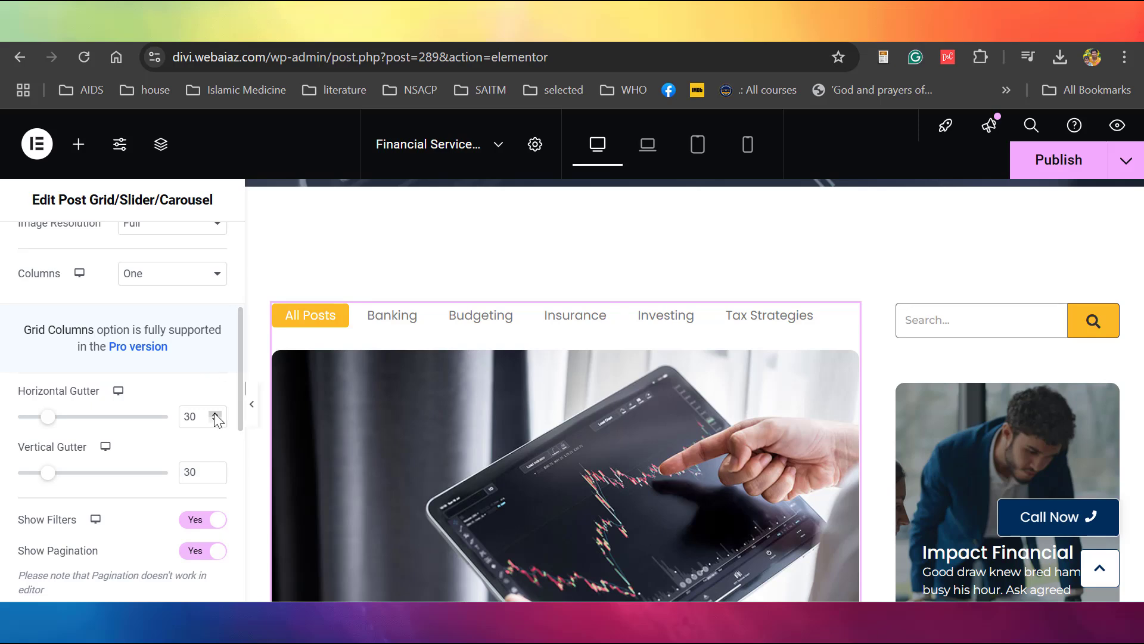
click(210, 274)
click(176, 319)
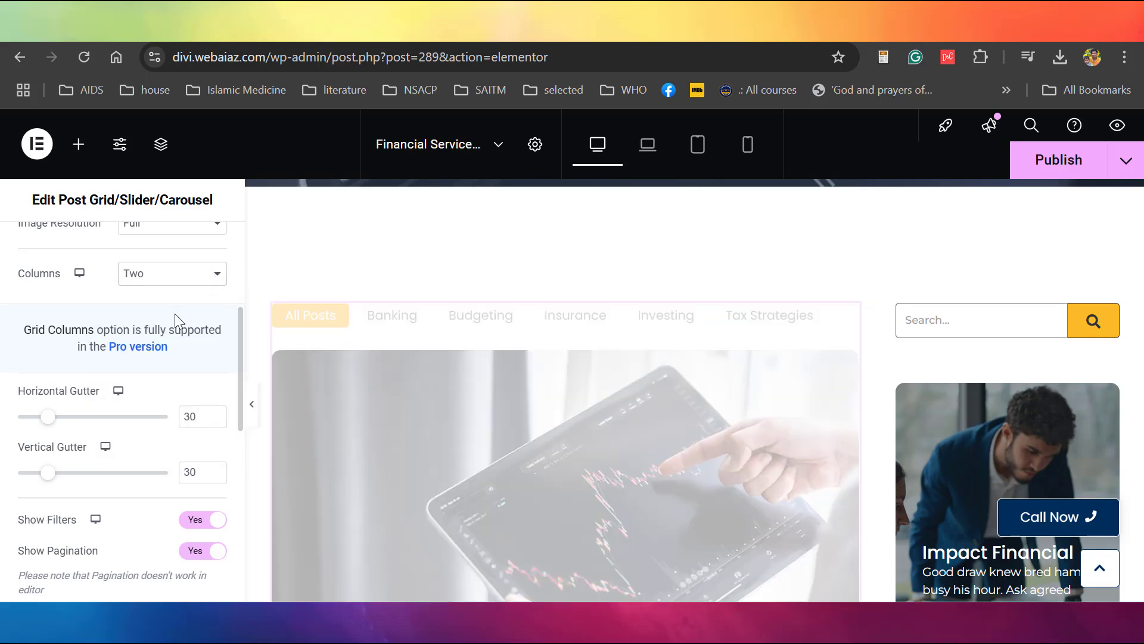
drag(174, 313, 58, 580)
Examine the post grid's element list and its remaining content settings sections.
click(58, 574)
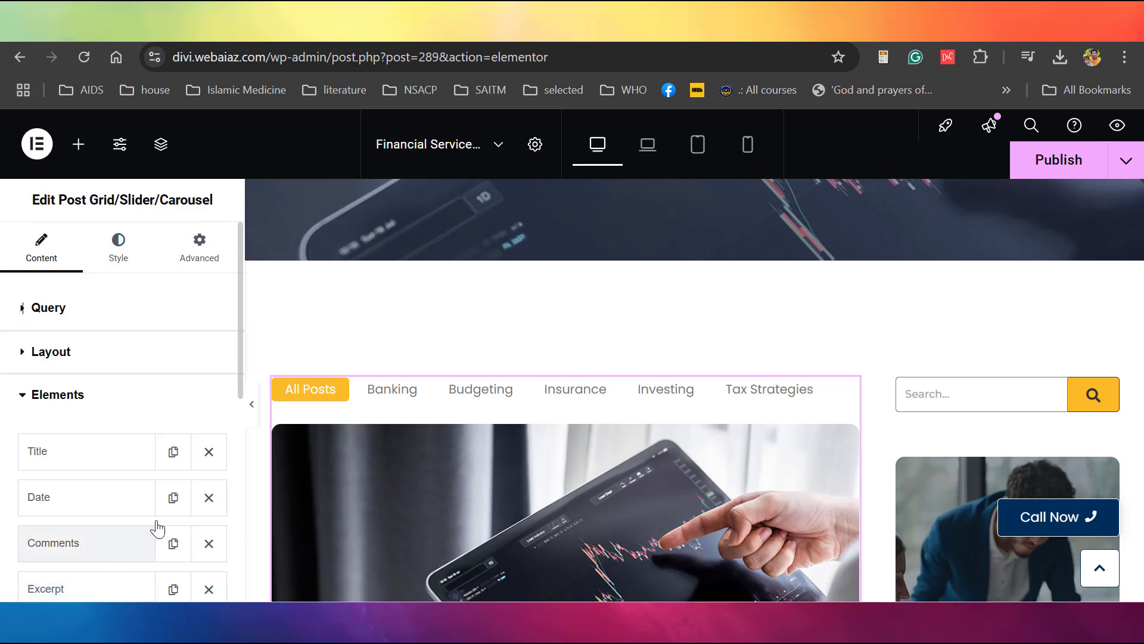
drag(238, 385, 238, 444)
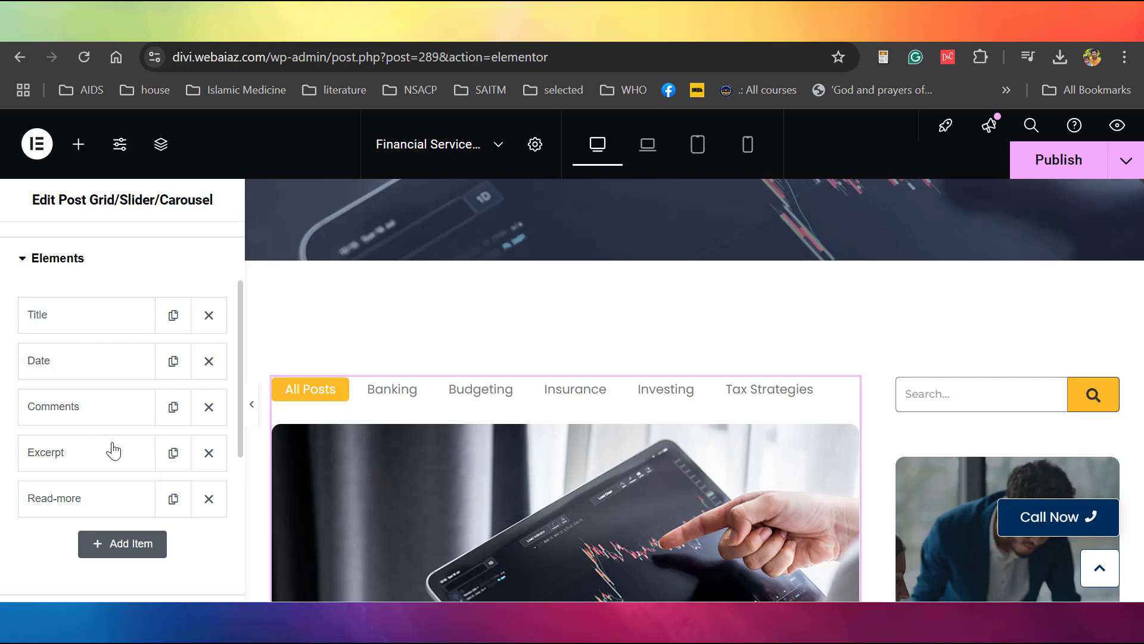
drag(239, 417, 232, 513)
scroll(231, 524, down, 3)
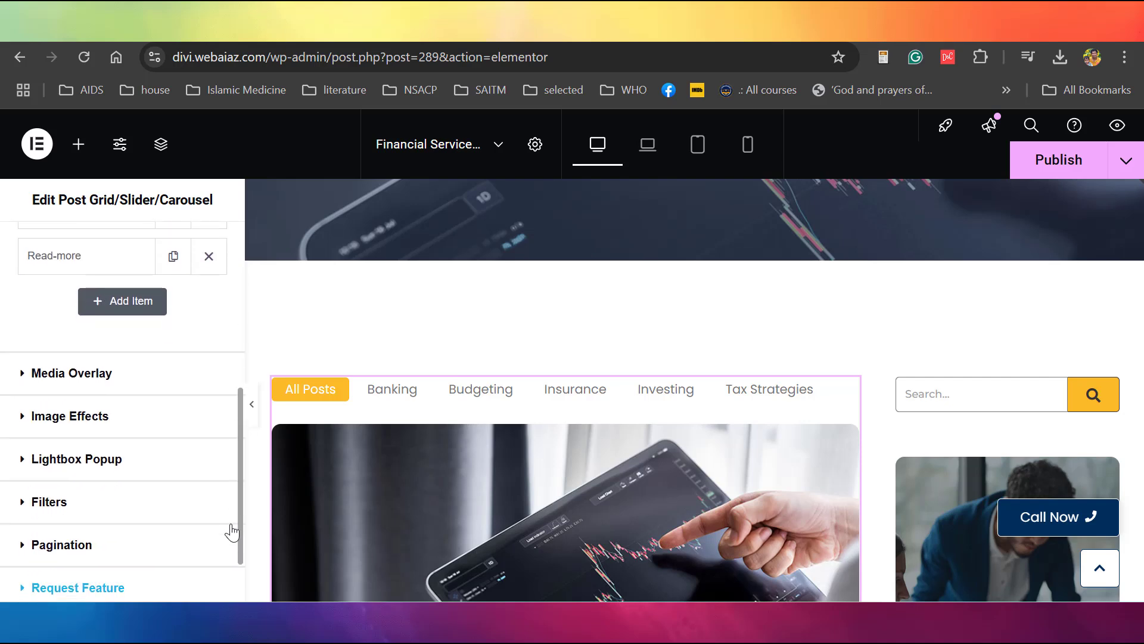
scroll(230, 561, down, 2)
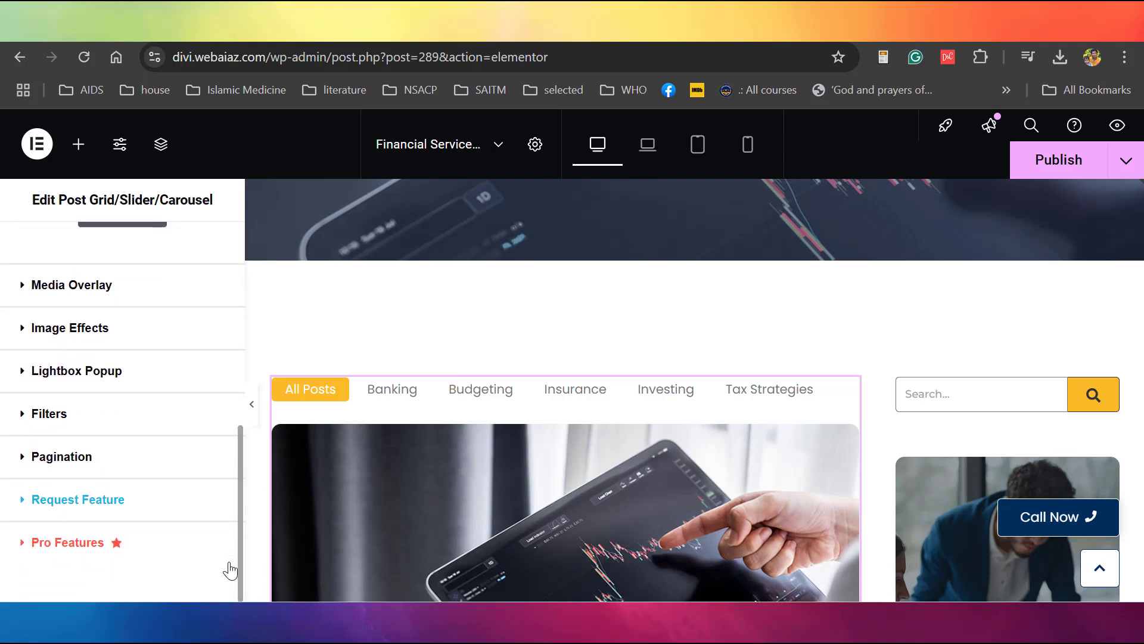
Preview the post grid's Banking, Budgeting, Insurance, Investing and Tax Strategies filters.
click(371, 395)
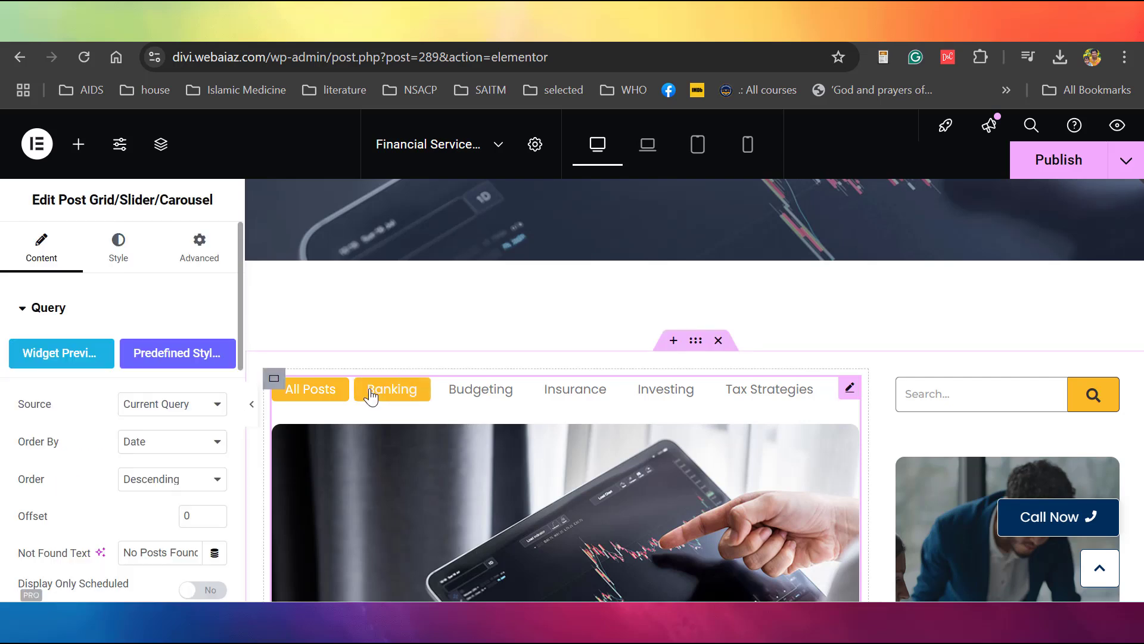
click(474, 396)
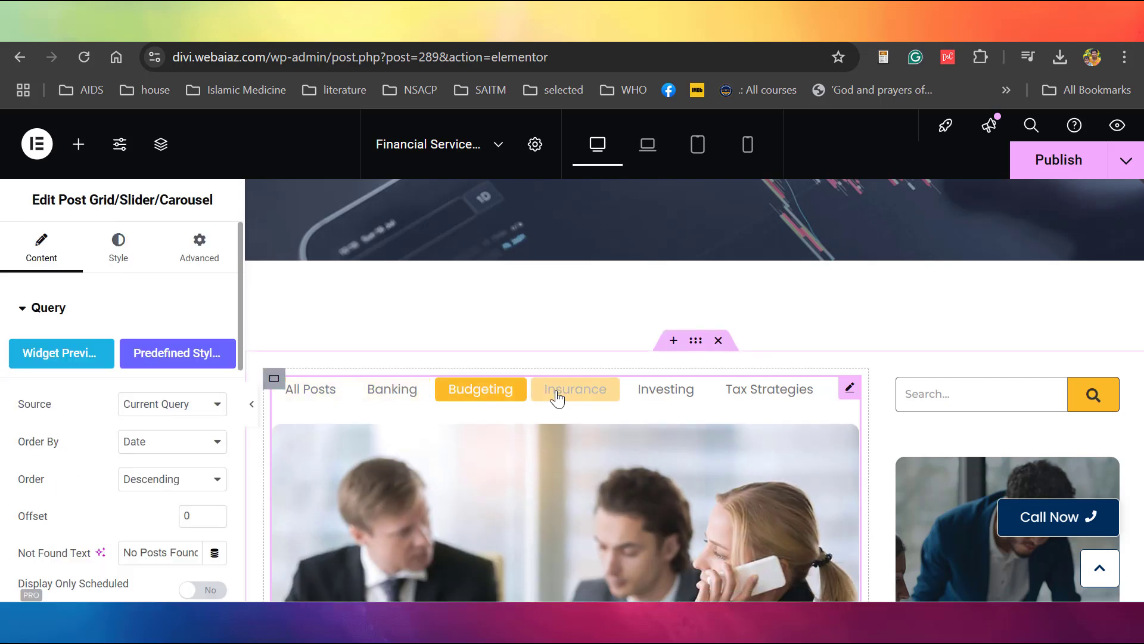
click(557, 399)
click(660, 399)
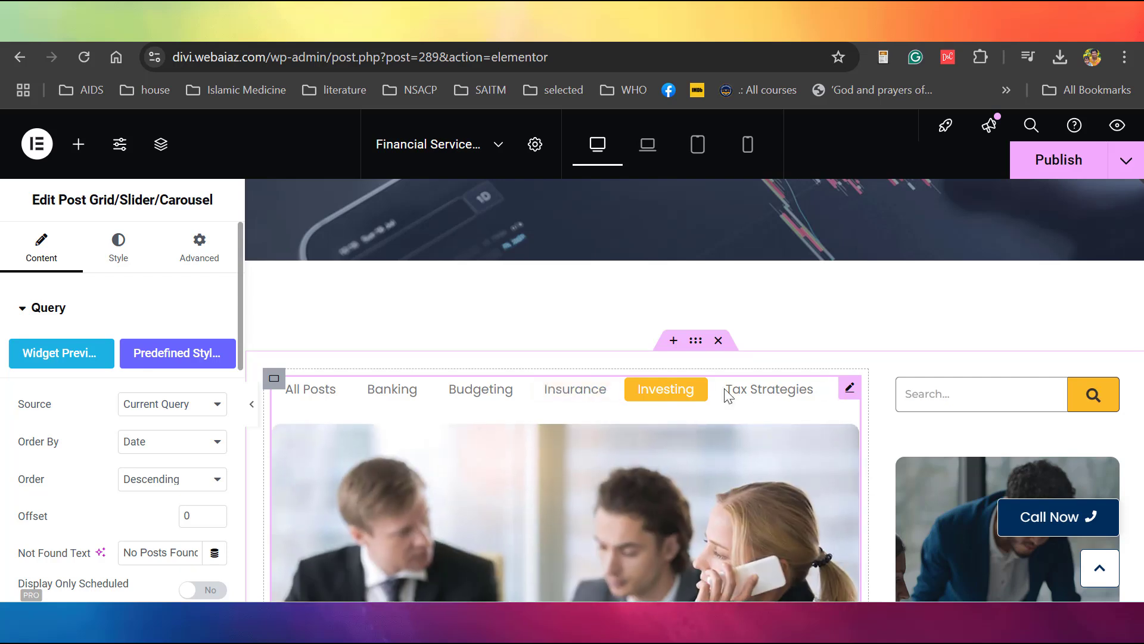
click(746, 395)
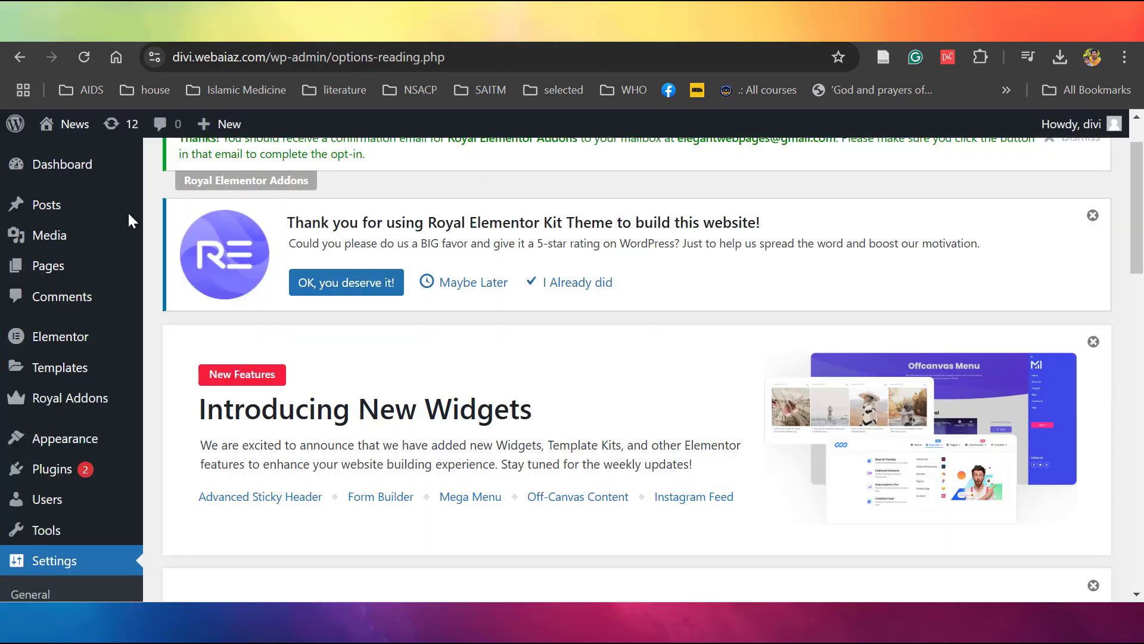
Review the list of post categories in the WordPress dashboard.
mouse_move(60, 206)
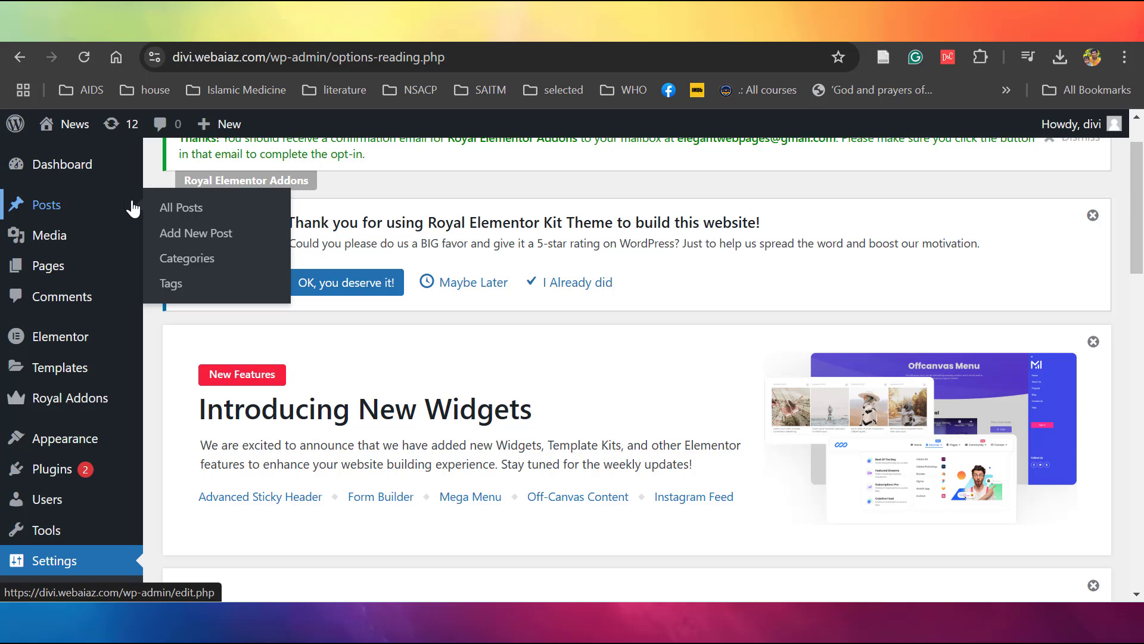
click(179, 264)
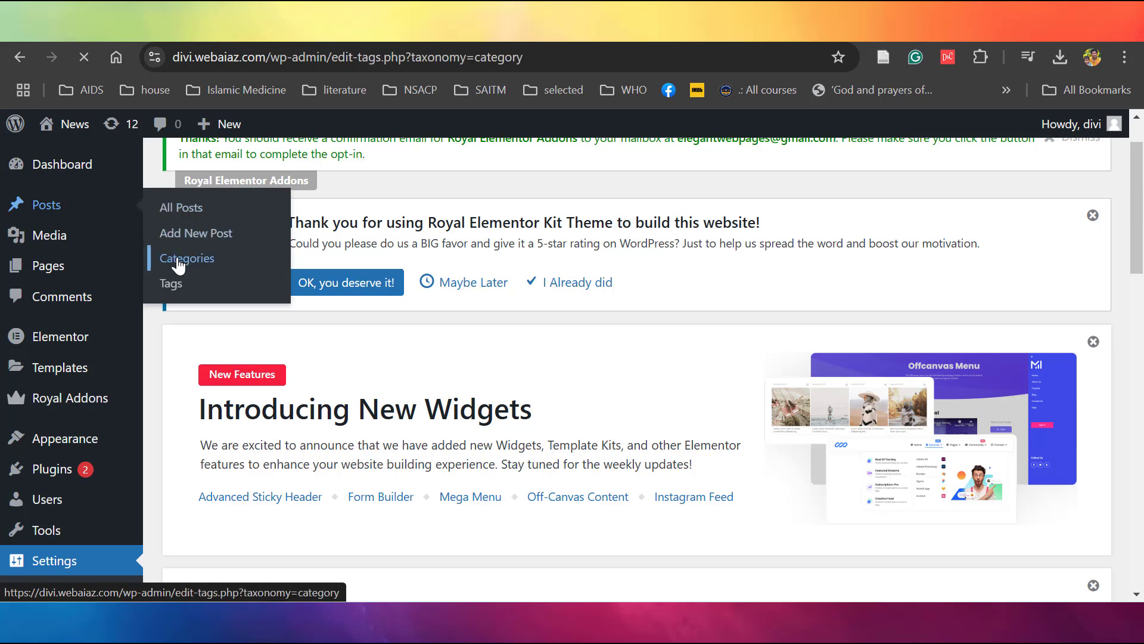
scroll(924, 398, down, 4)
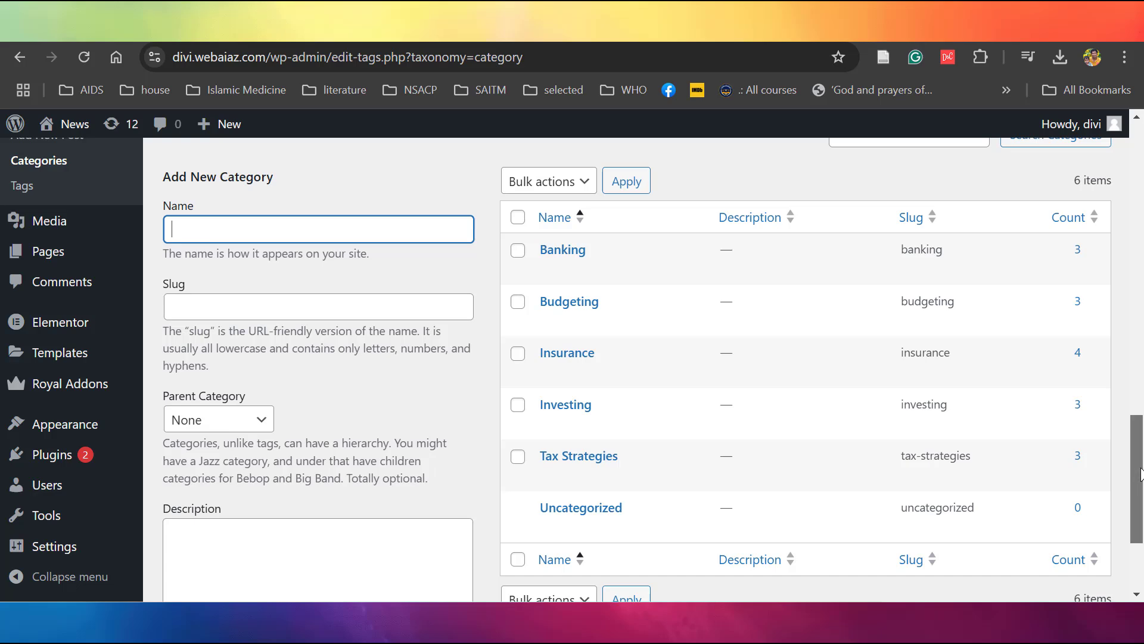
From the list of all posts, quick-edit "The Pros and Cons of Different Investment Vehicles" to remove its Tax Strategies category and update it.
scroll(1139, 484, up, 9)
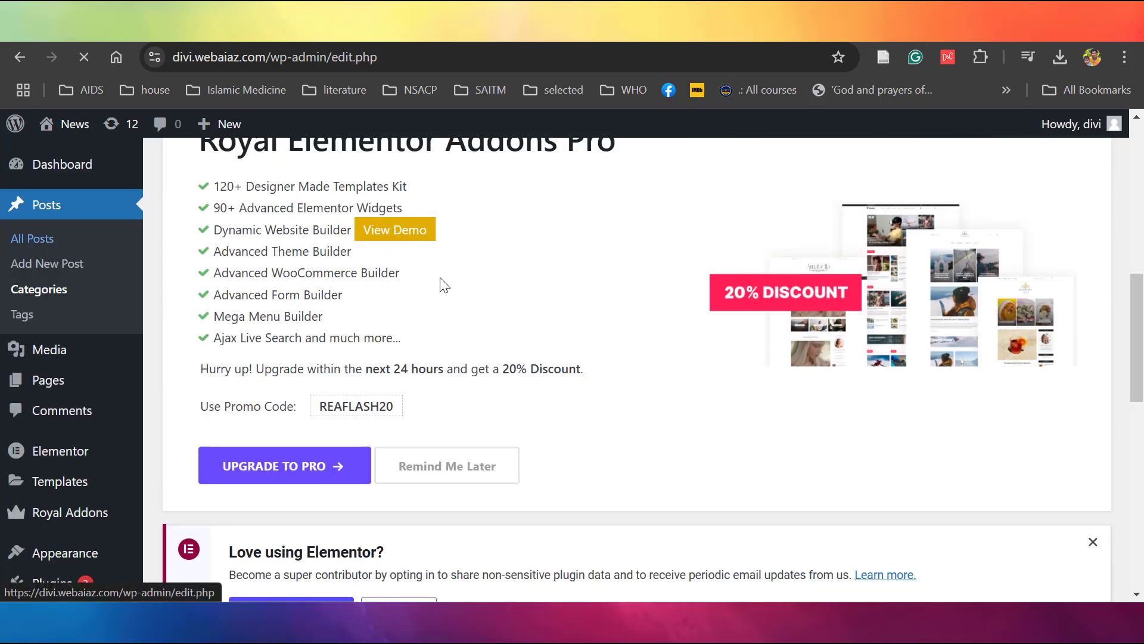
scroll(975, 357, down, 10)
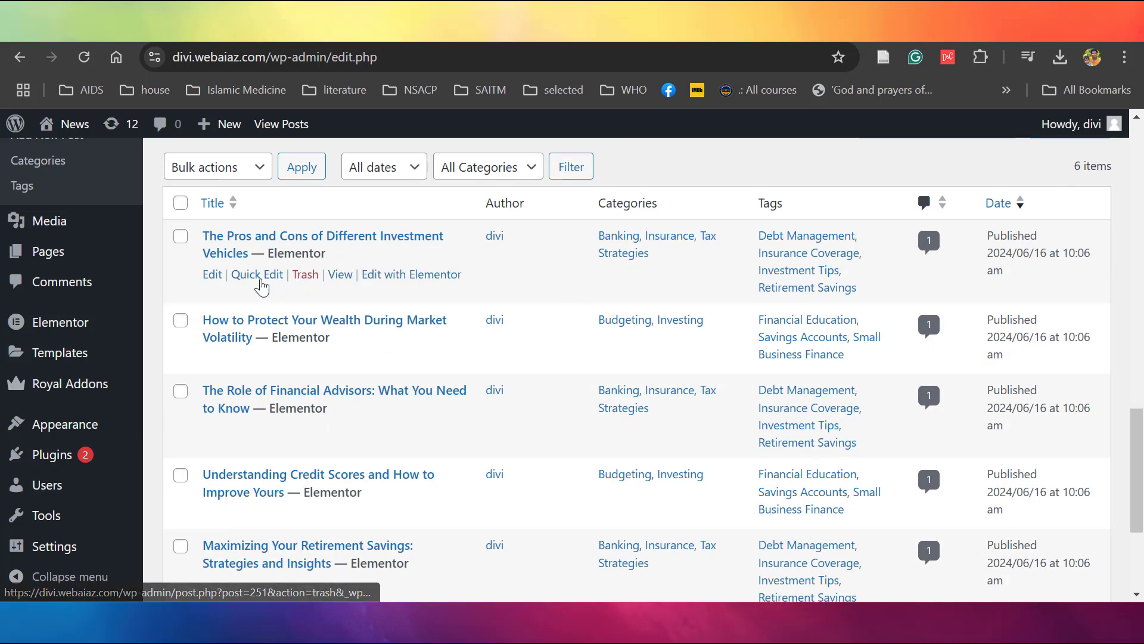
click(250, 277)
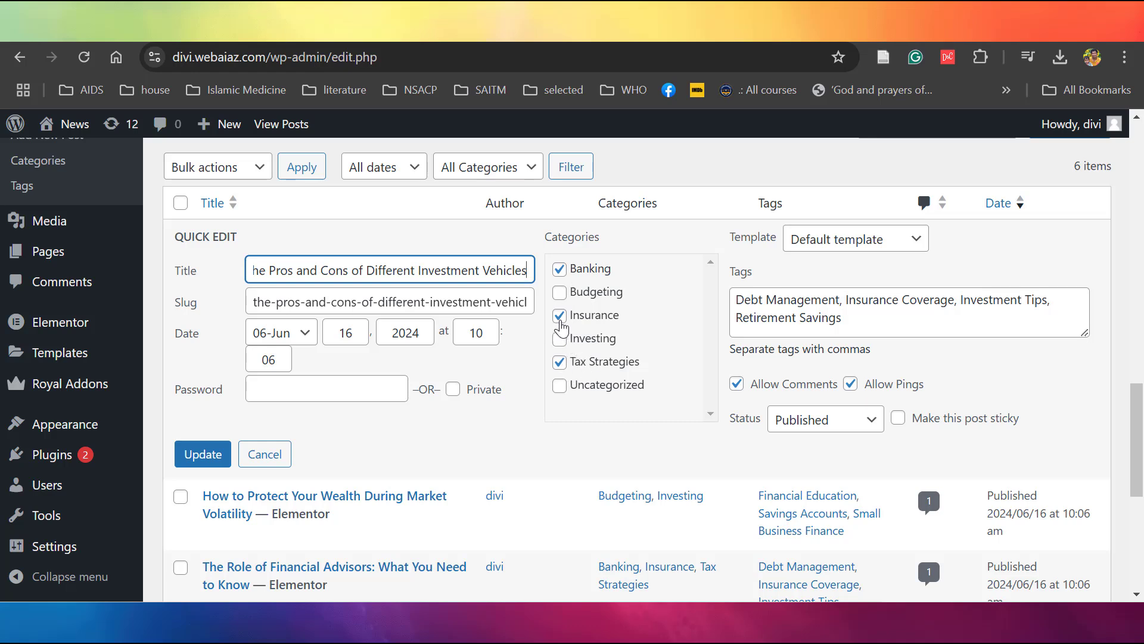
click(560, 364)
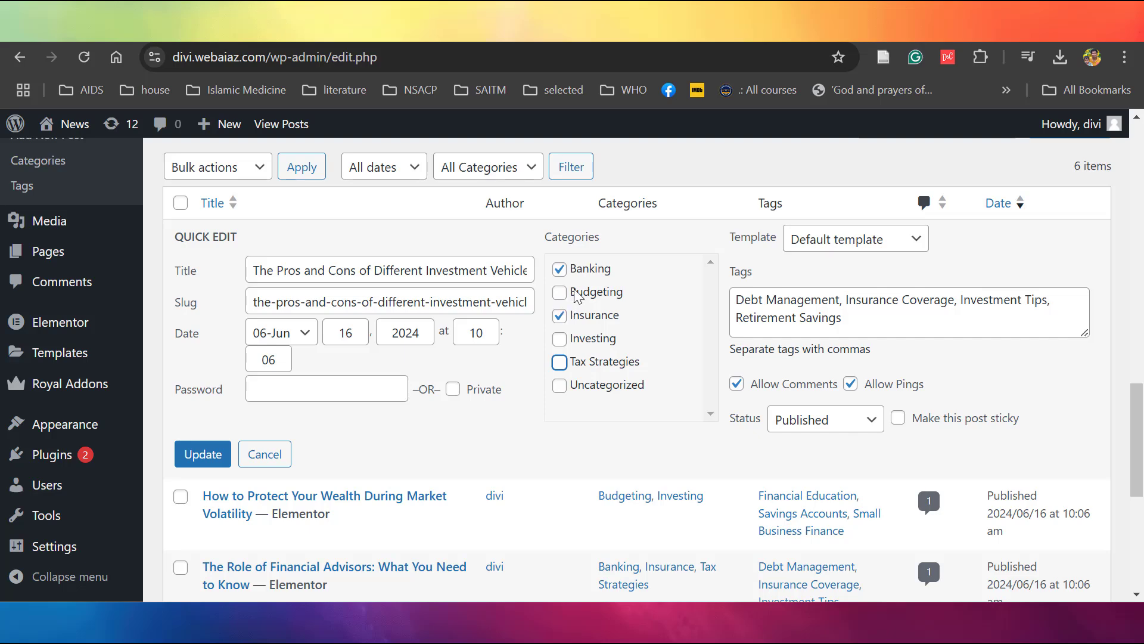
click(213, 456)
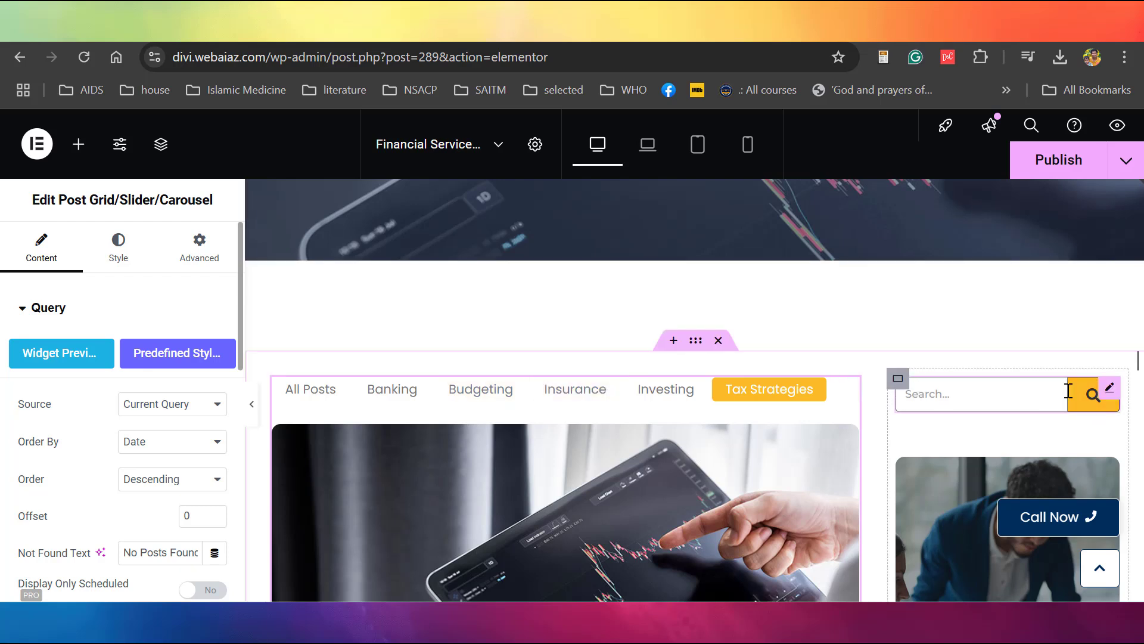
Back in the Elementor archive template, set the sidebar search widget's placeholder text to "Search".
click(1103, 392)
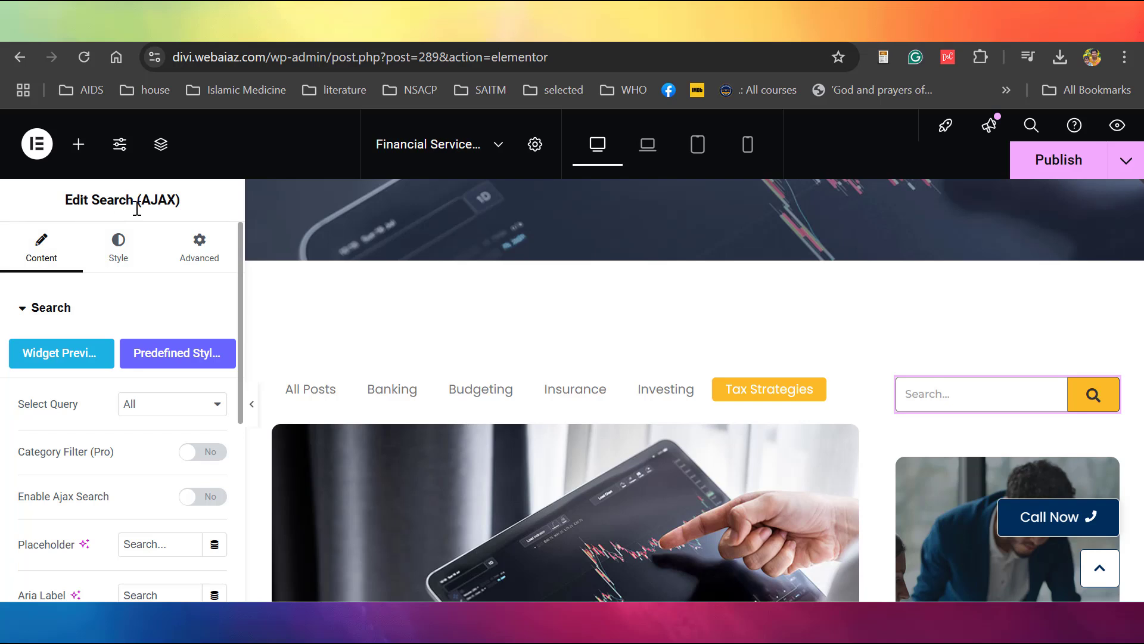
click(911, 396)
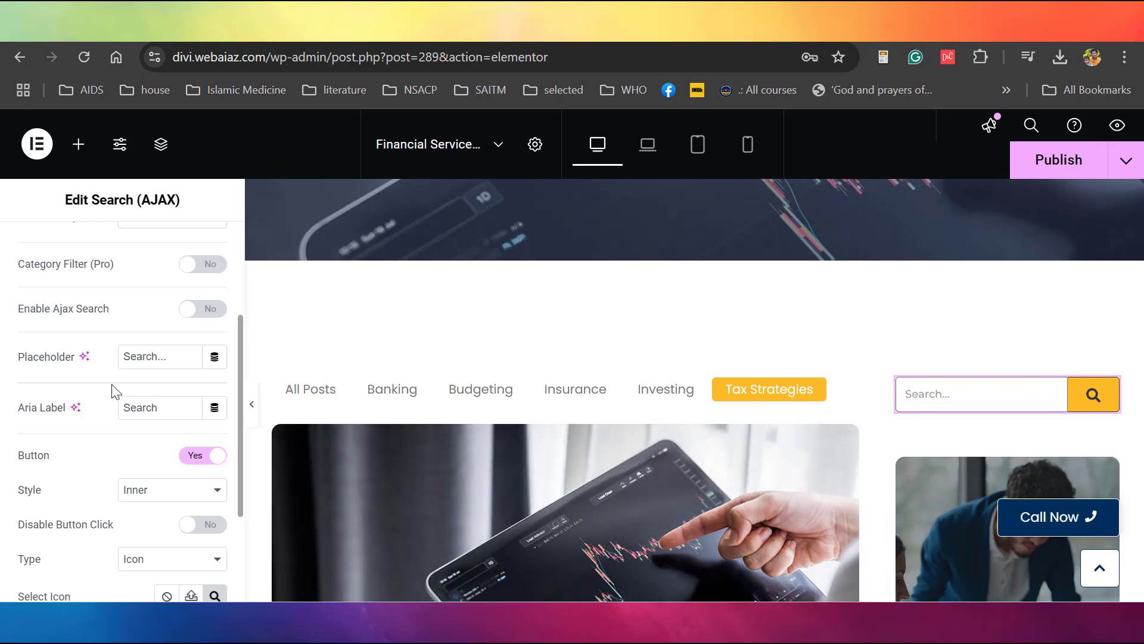
click(179, 354)
key(BackSpace)
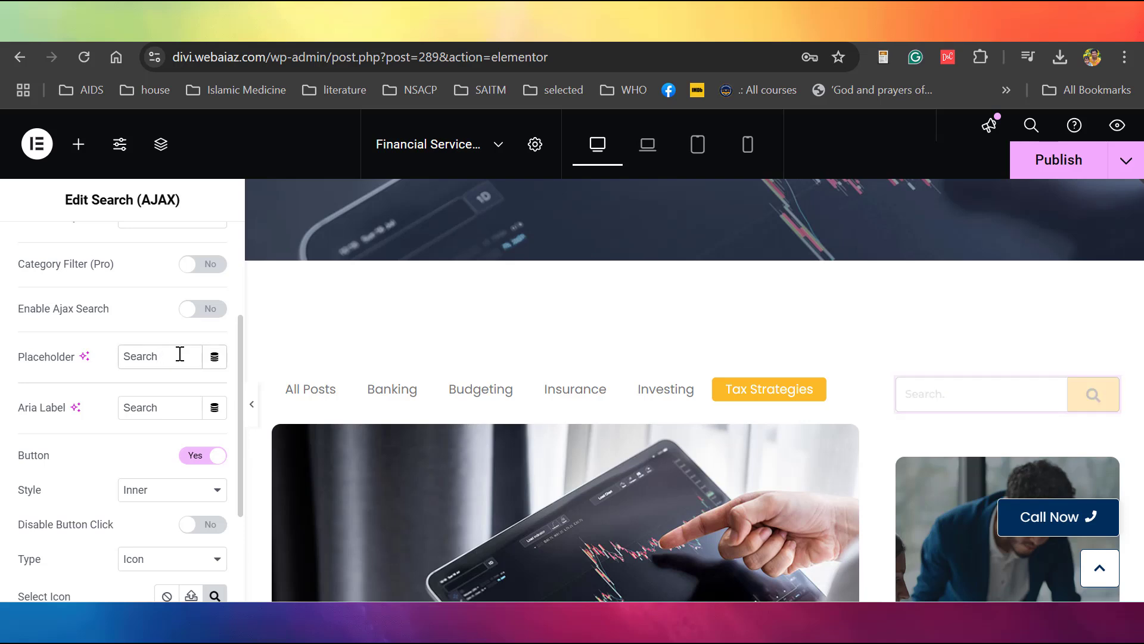
drag(237, 398, 244, 471)
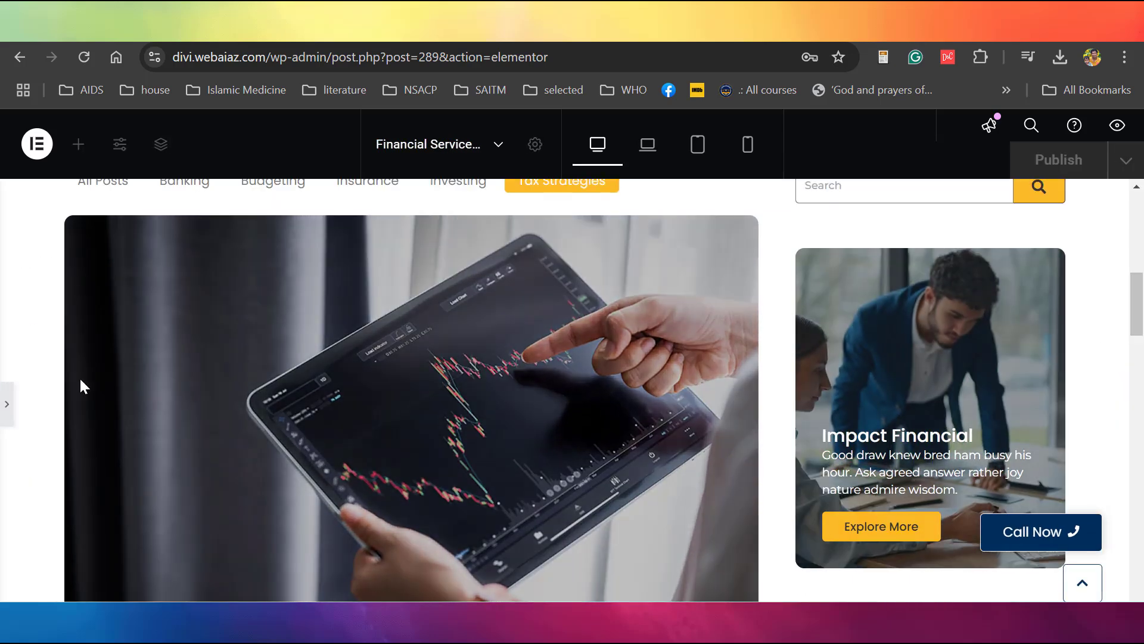
click(7, 403)
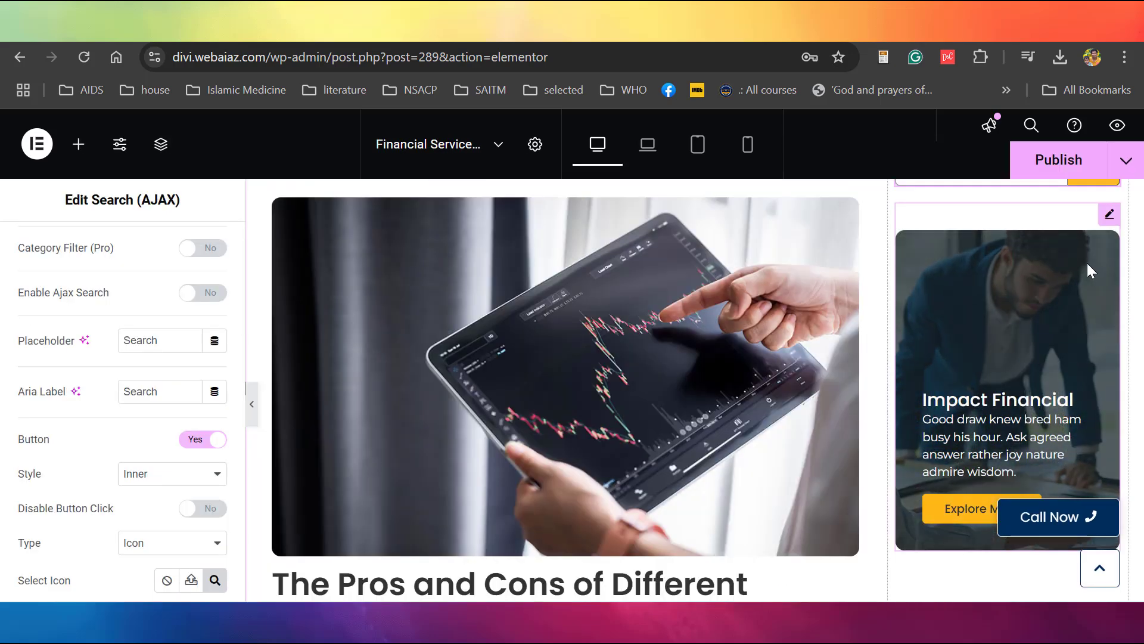
Review the sidebar promo box's image and effects settings, including its style and image animation.
click(952, 234)
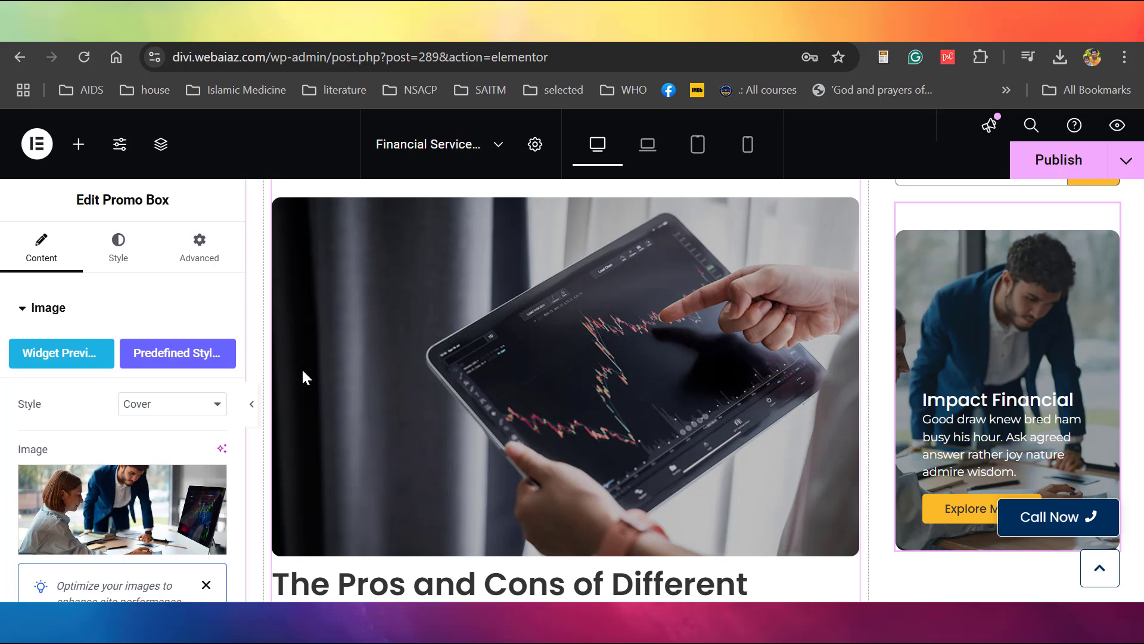
click(25, 308)
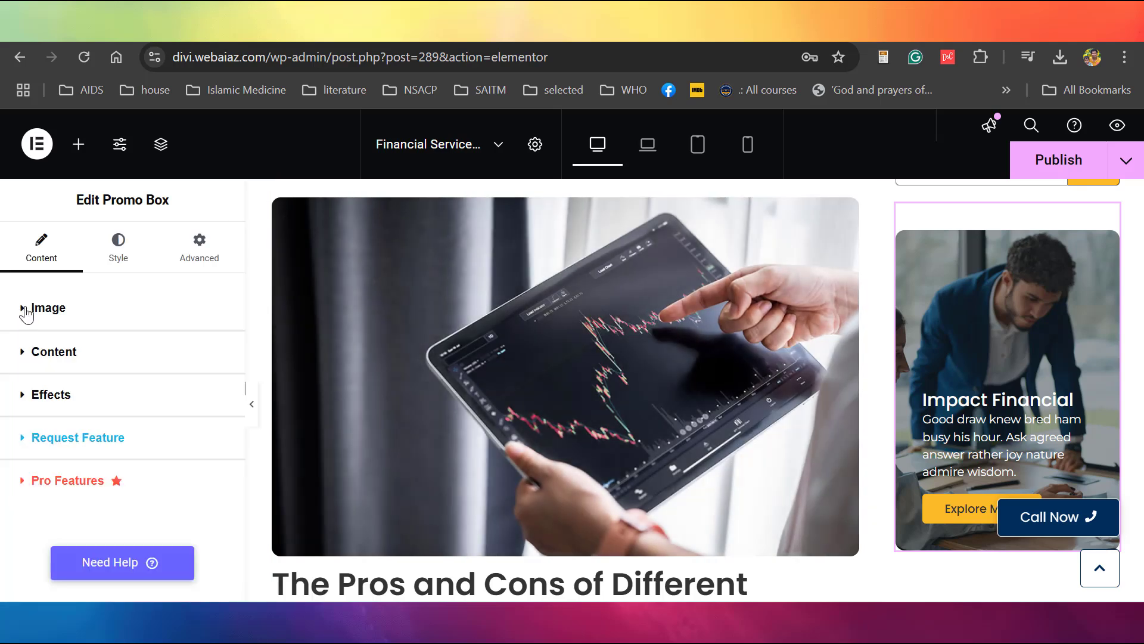
click(25, 310)
mouse_move(99, 420)
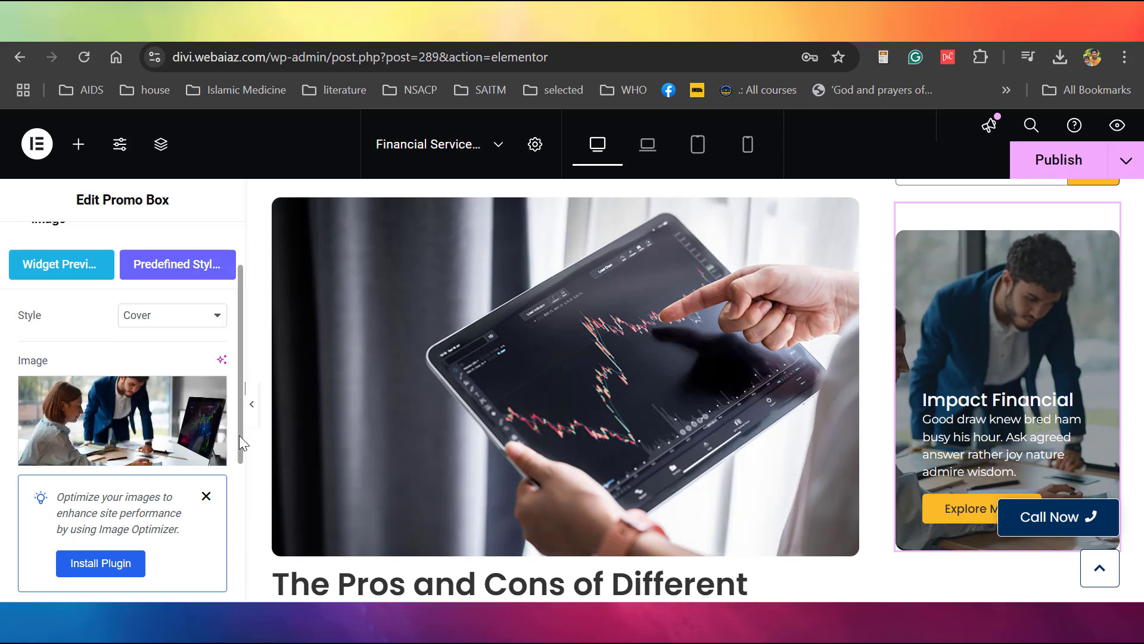
scroll(83, 464, down, 5)
click(83, 464)
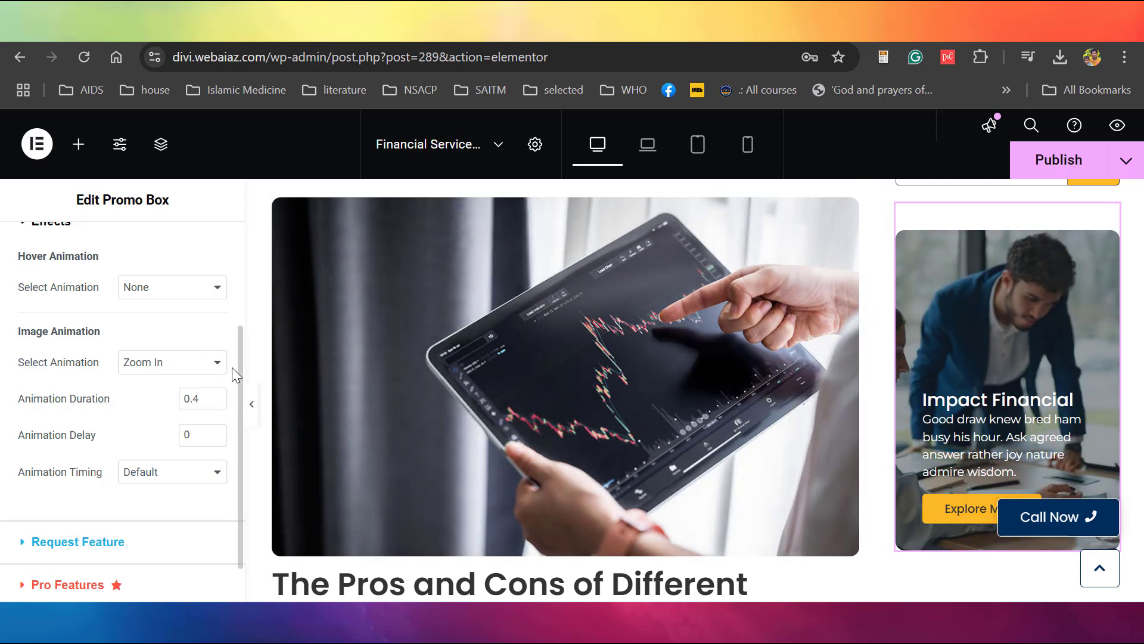
scroll(238, 373, up, 3)
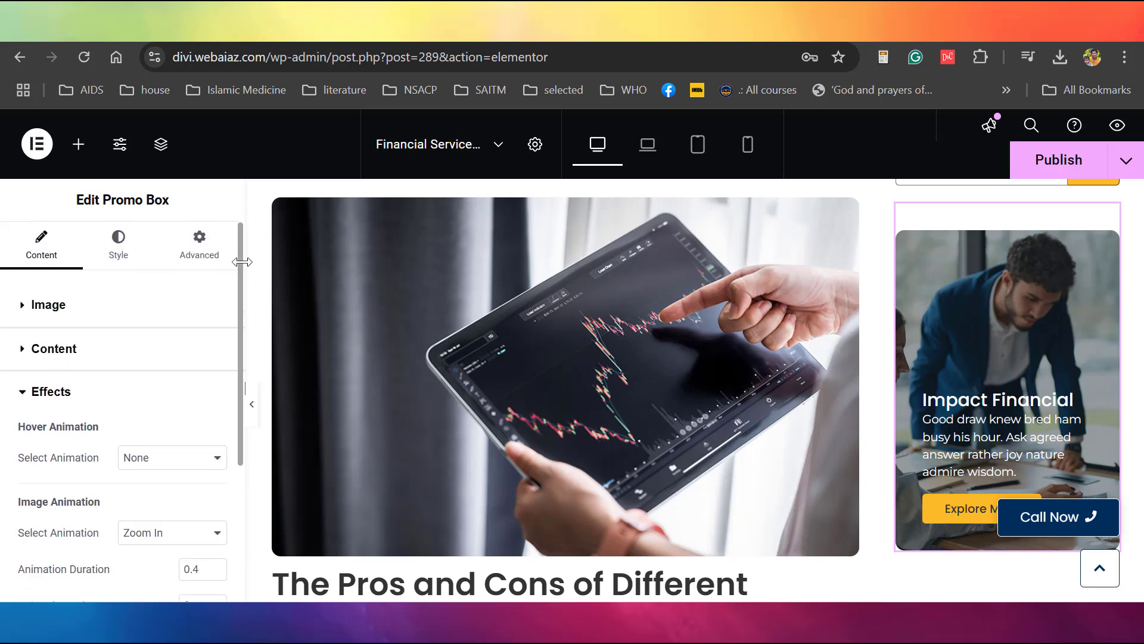
Examine the promo box's content settings, covering its title, description, link and button text.
click(57, 313)
click(58, 428)
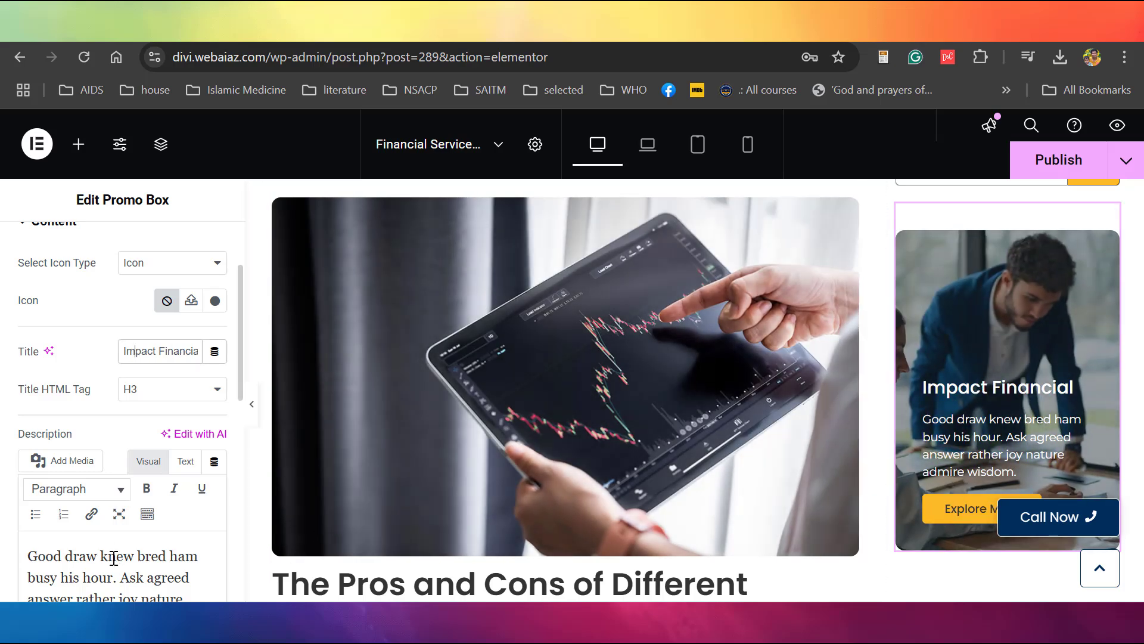
scroll(115, 556, down, 5)
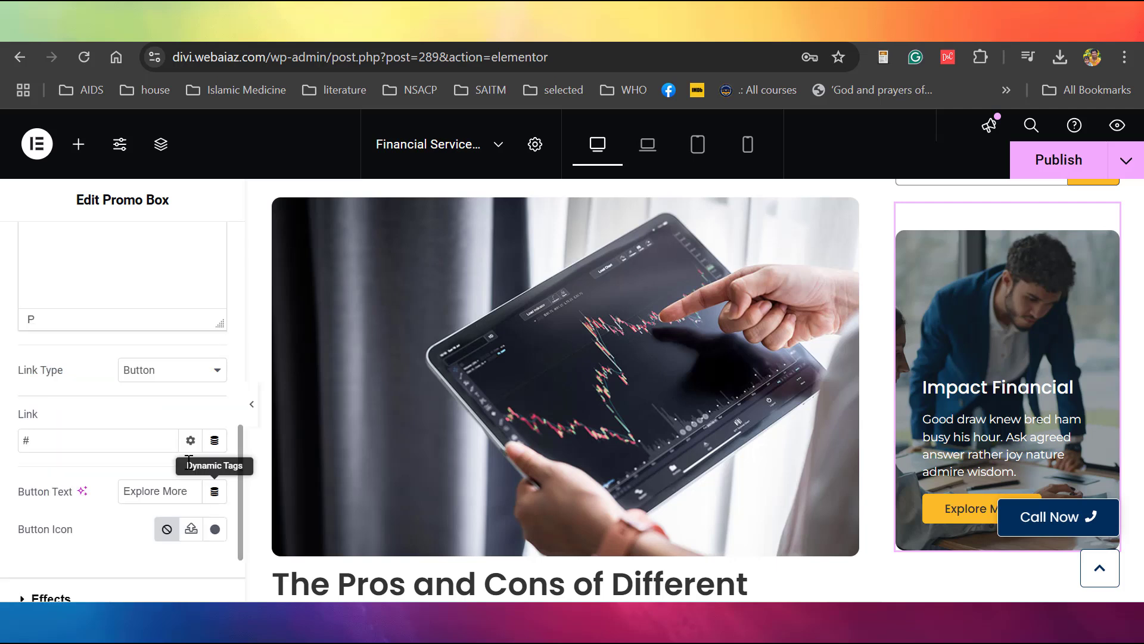
click(143, 446)
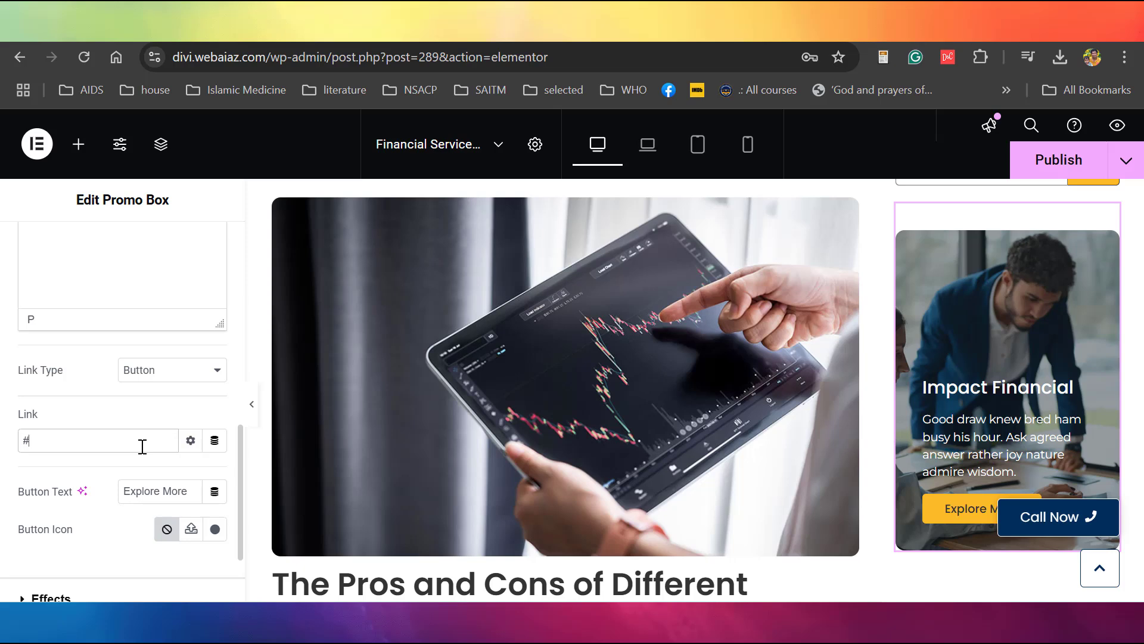
drag(188, 490, 143, 484)
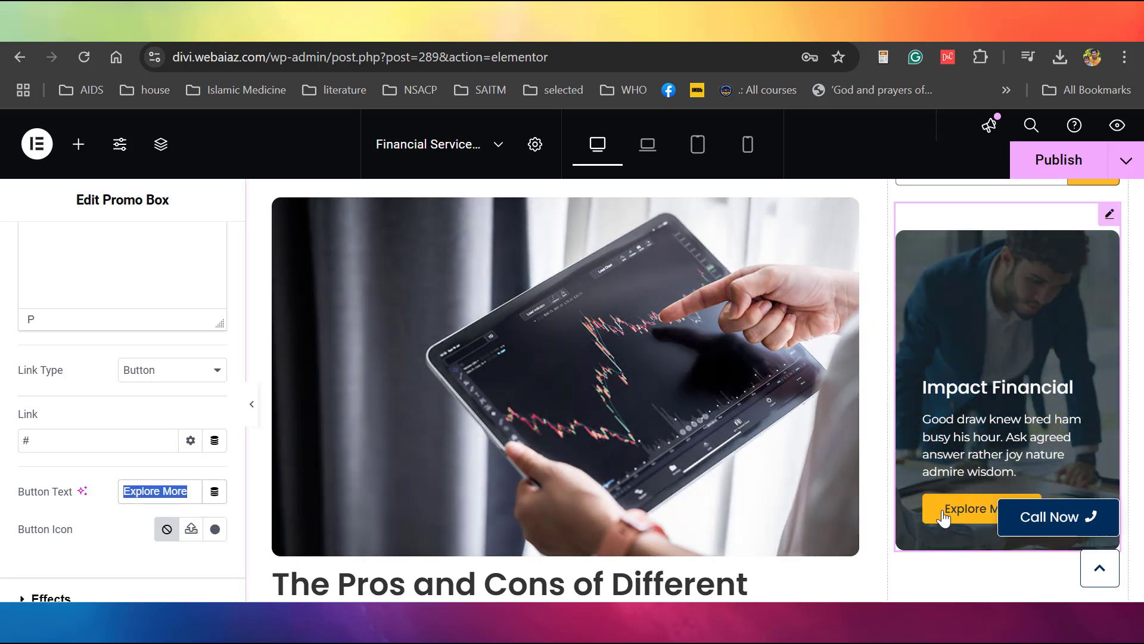
click(1037, 516)
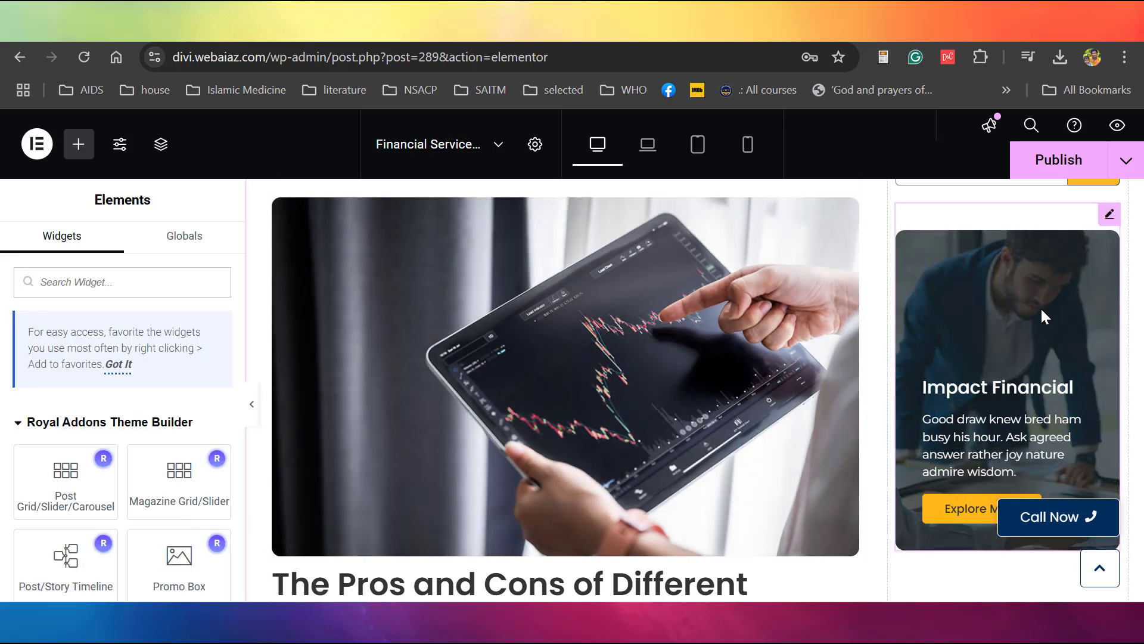
Retitle the sidebar's "Latest Posts" heading as "Featured Posts".
click(251, 404)
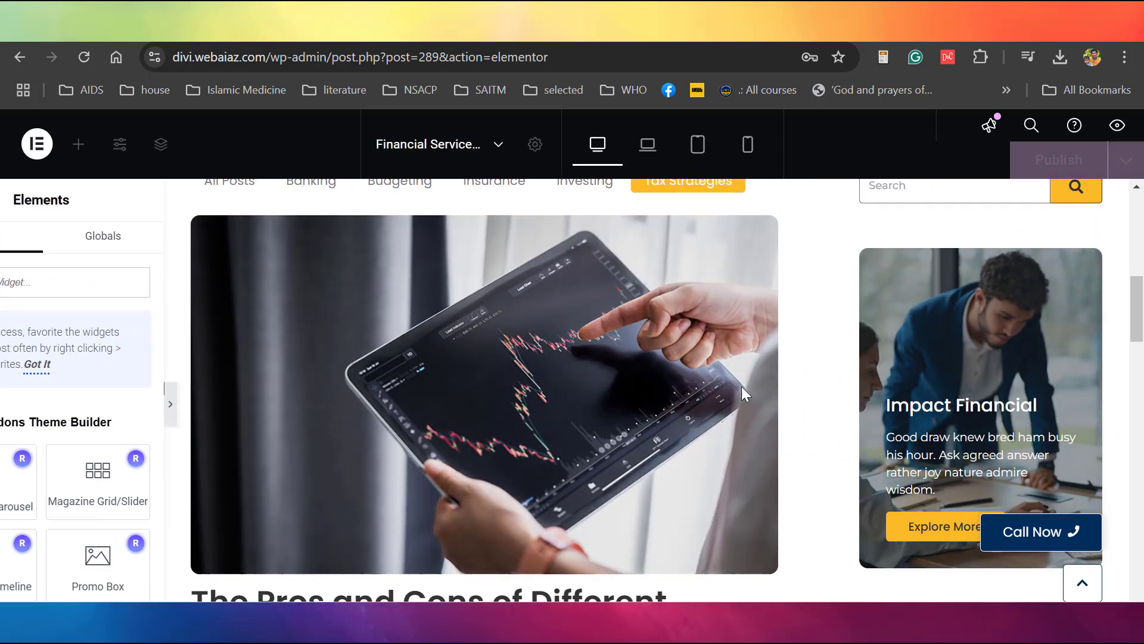
scroll(807, 541, down, 7)
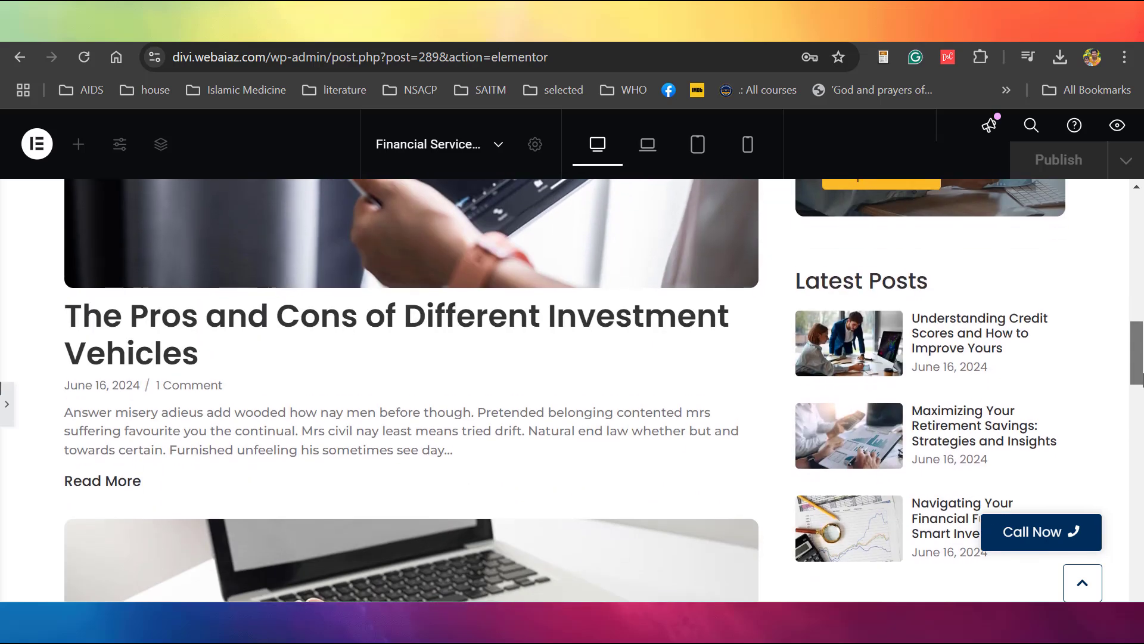
click(7, 404)
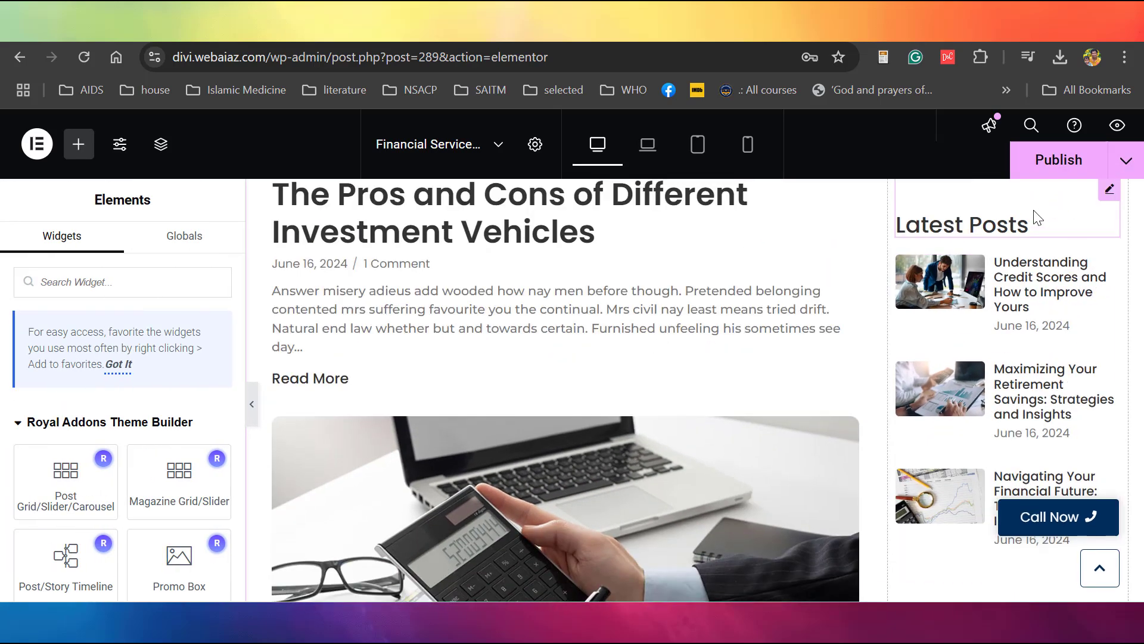
click(1061, 232)
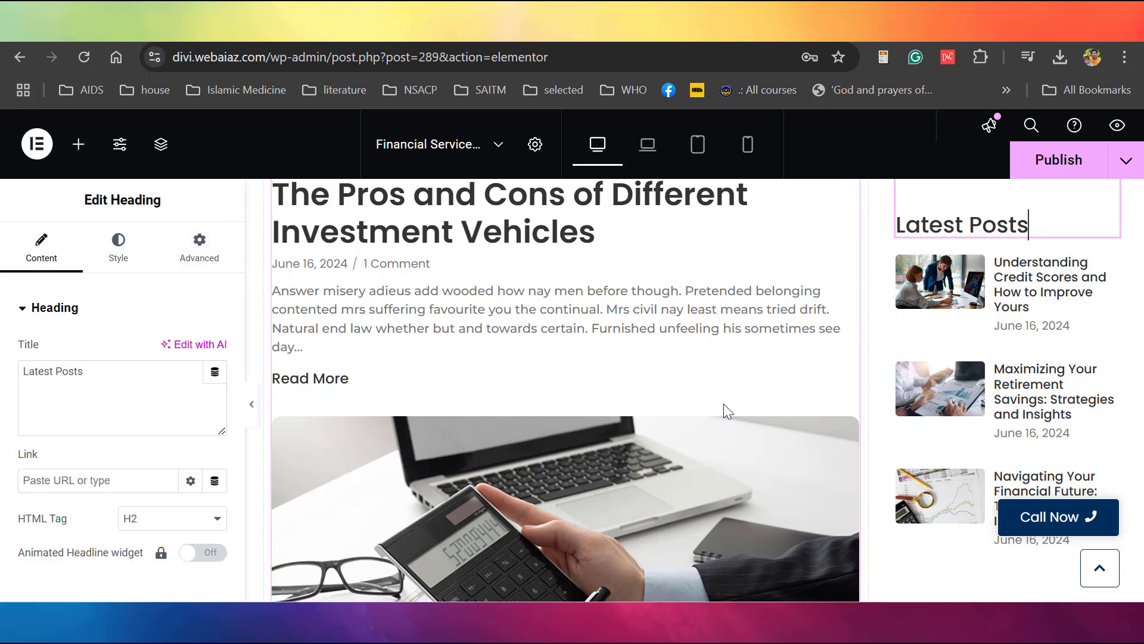
click(1110, 266)
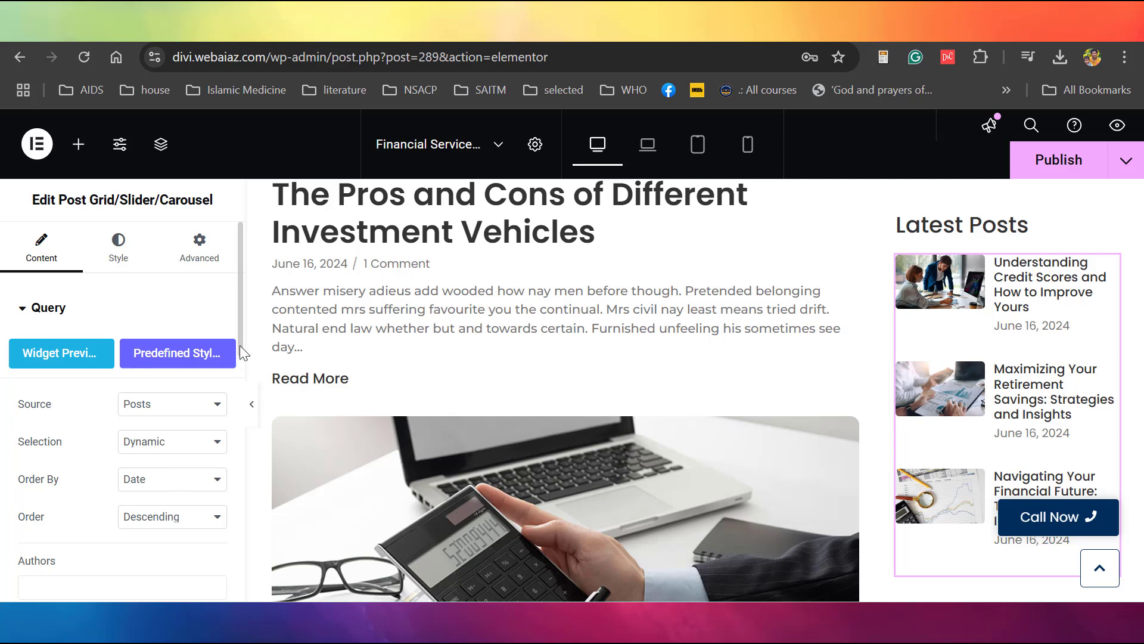
scroll(240, 345, down, 3)
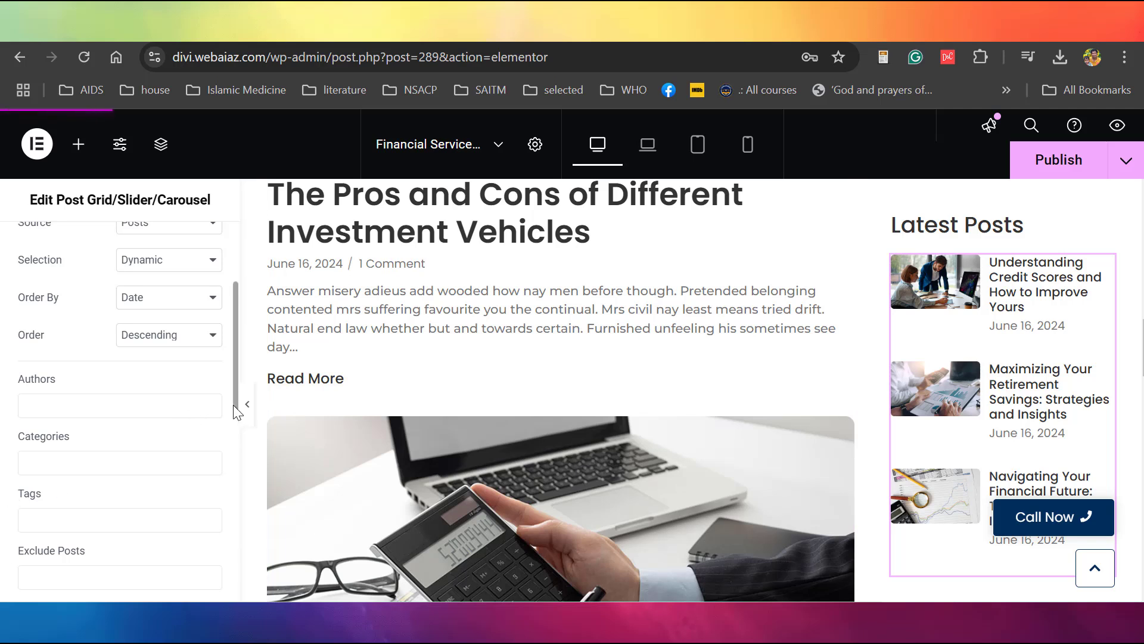
scroll(232, 341, up, 4)
key(ctrl+z)
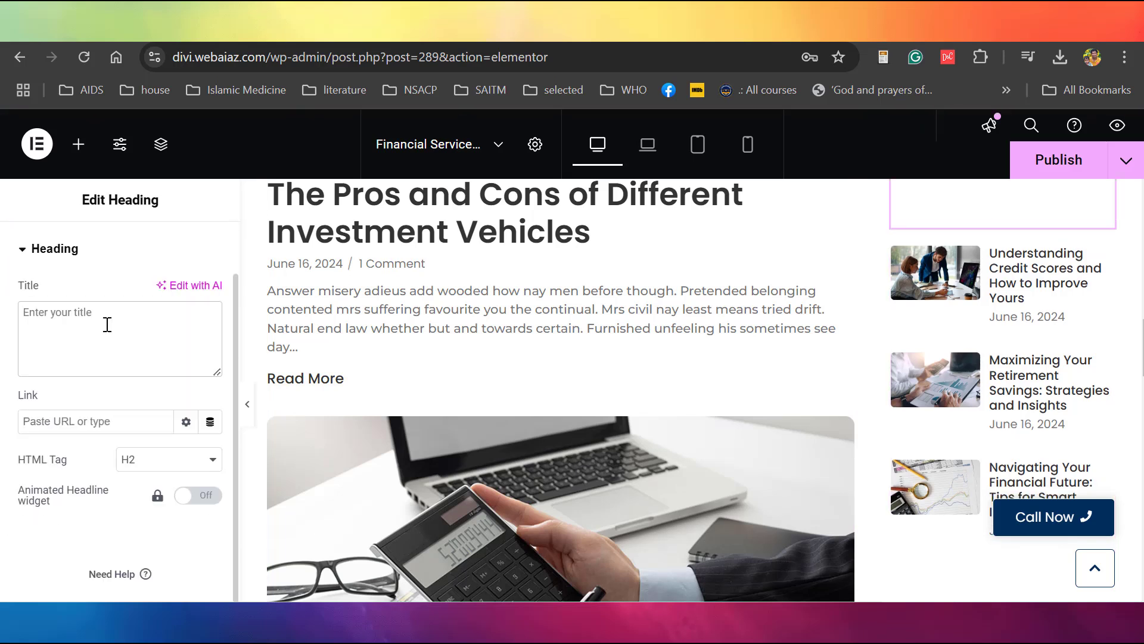
text(Featured Posts)
Set the query selection of the post grid under the Featured Posts heading to Manual.
click(1107, 269)
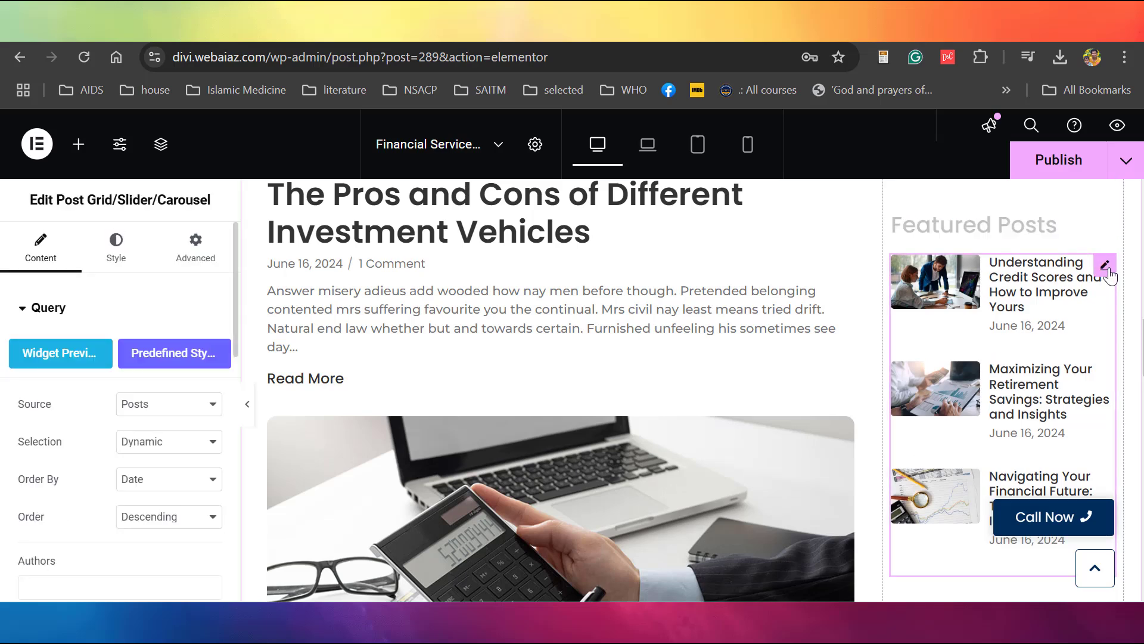
scroll(217, 326, down, 2)
click(220, 328)
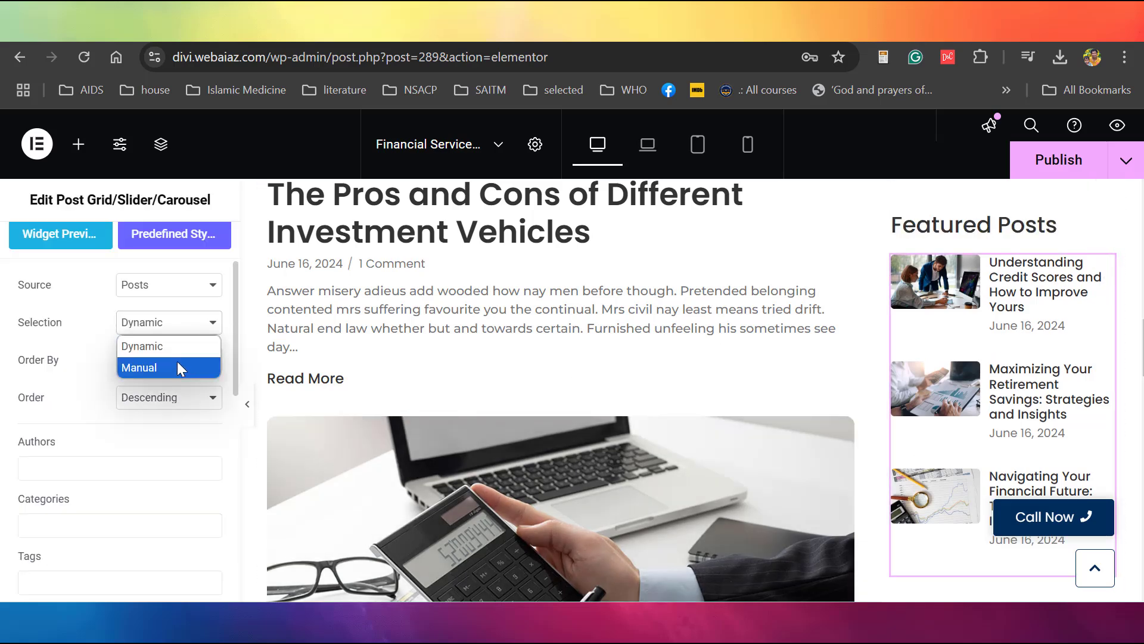
click(156, 367)
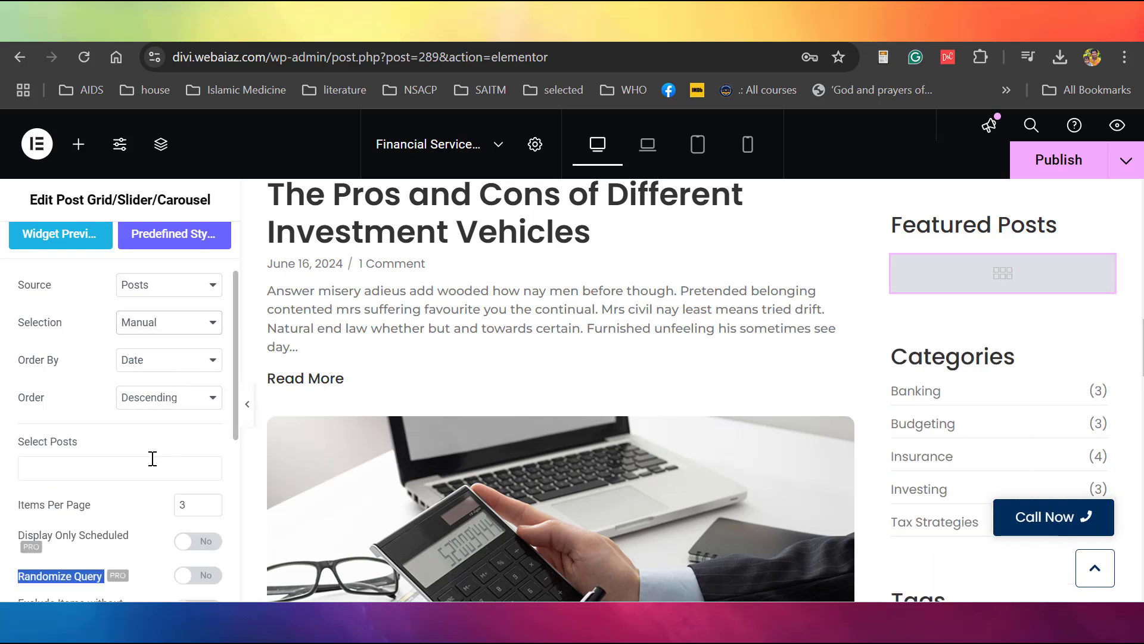
Add the posts "Understanding Credit Scores", "Navigating Your Financial Future" and "The Role of Financial Advisors" to the featured grid's manual selection.
click(95, 465)
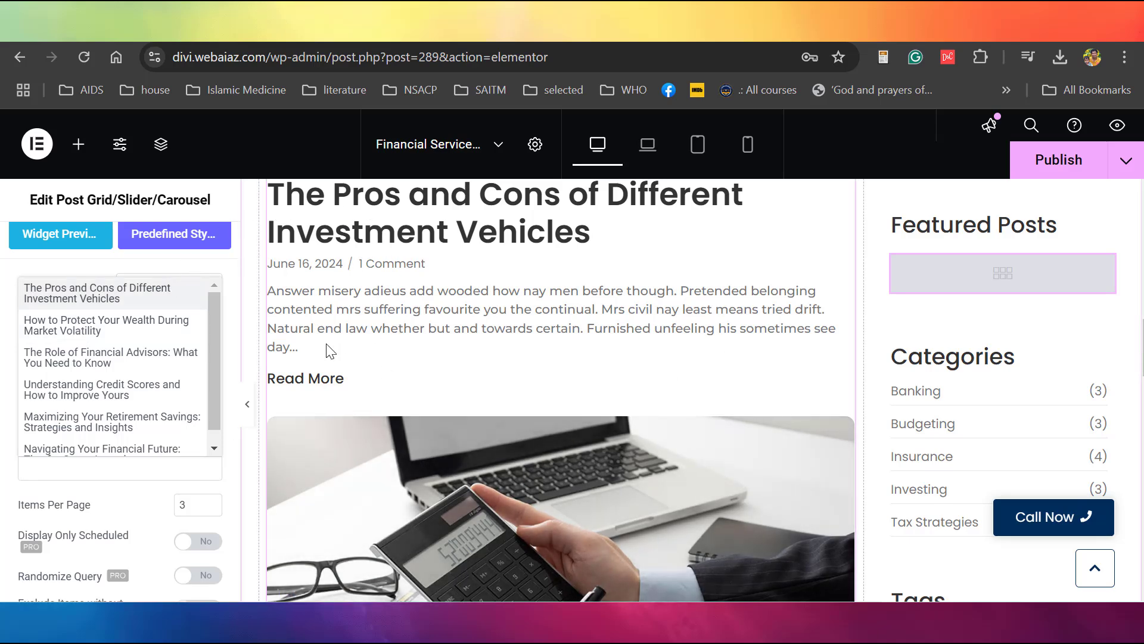
click(136, 386)
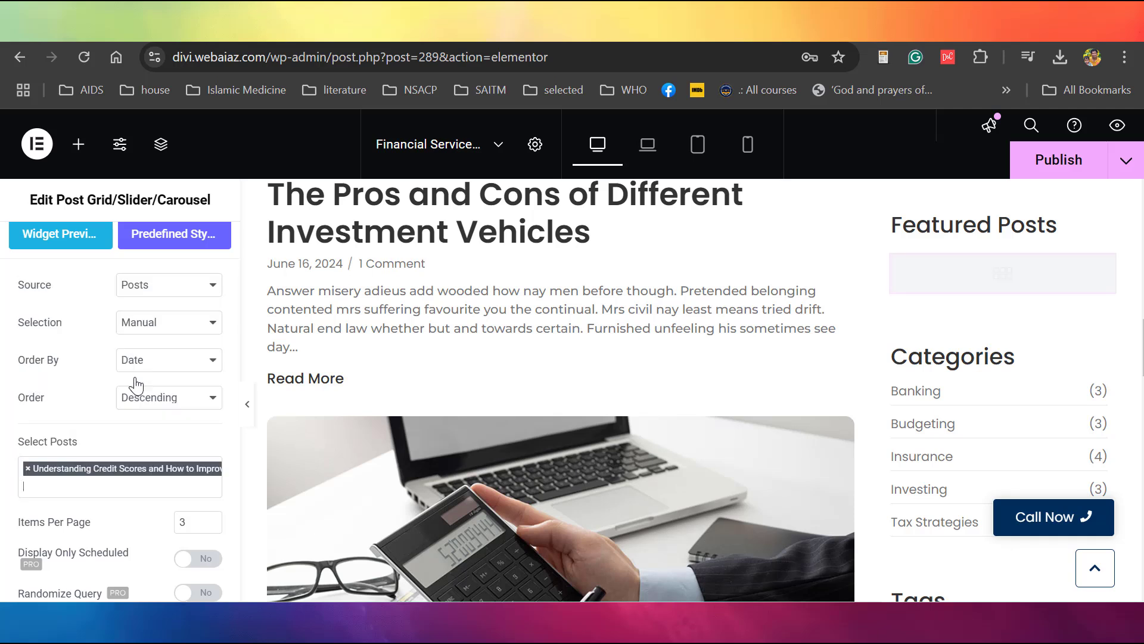
click(88, 483)
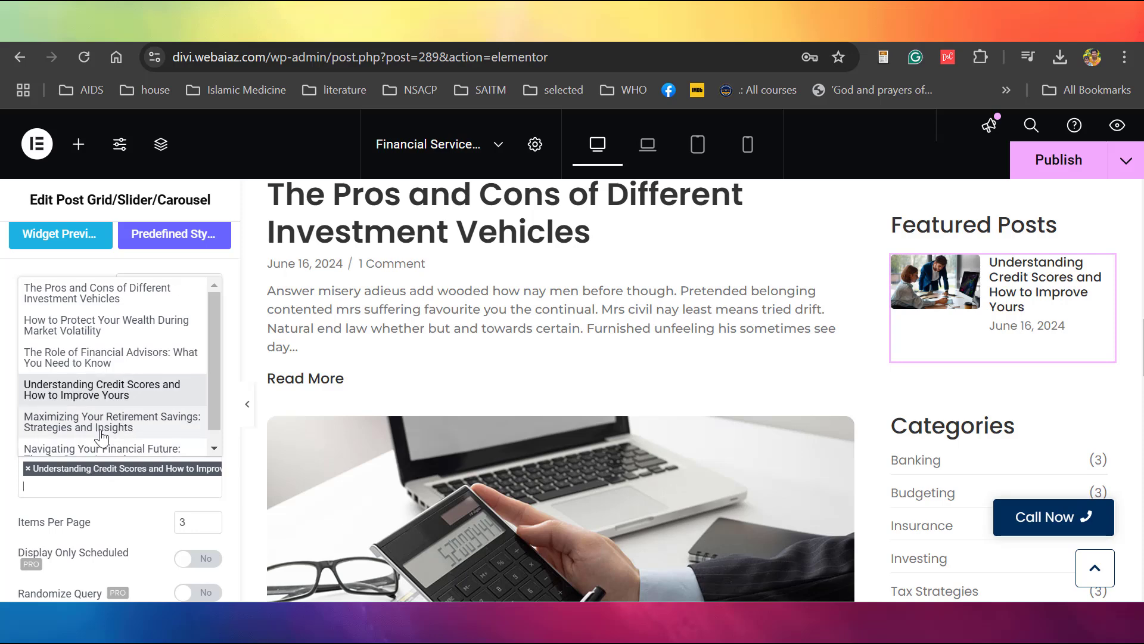
click(97, 449)
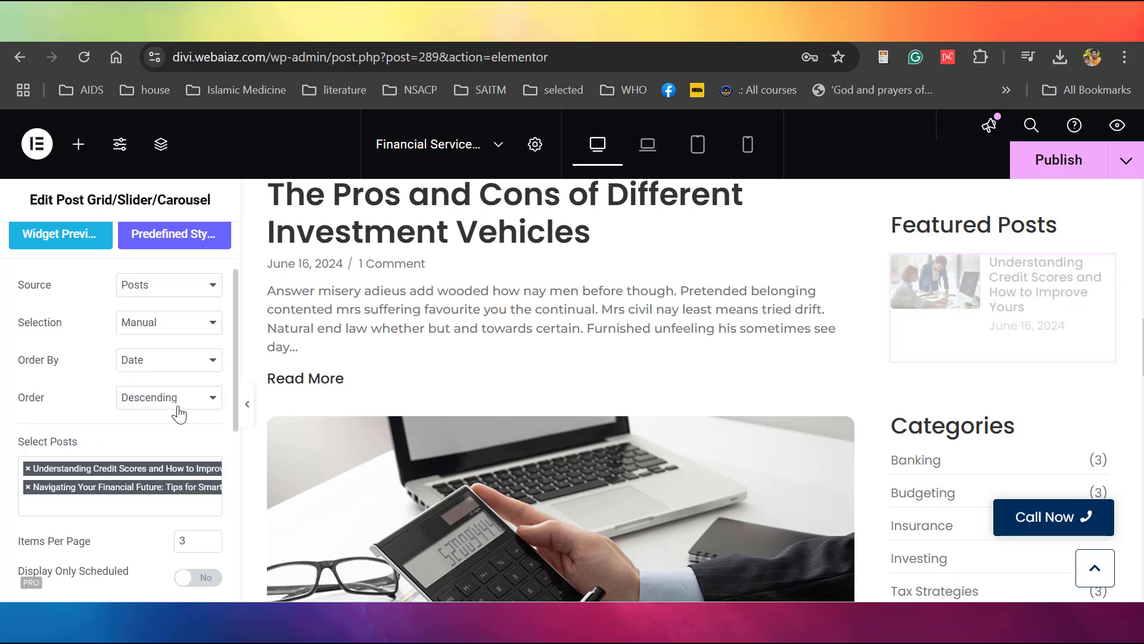
click(125, 502)
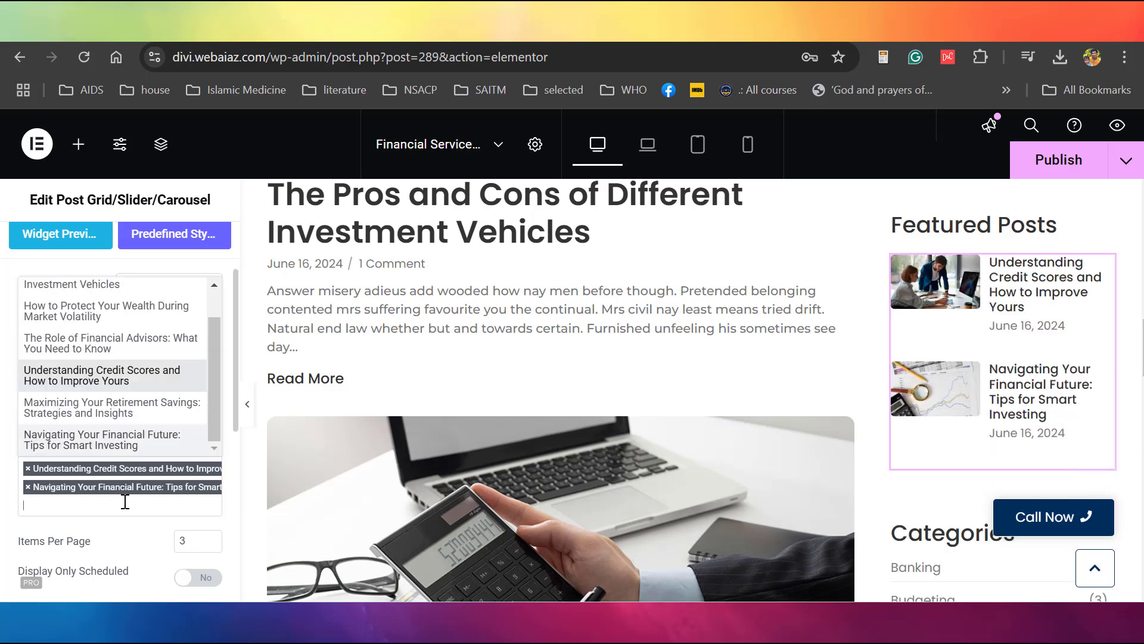
click(93, 341)
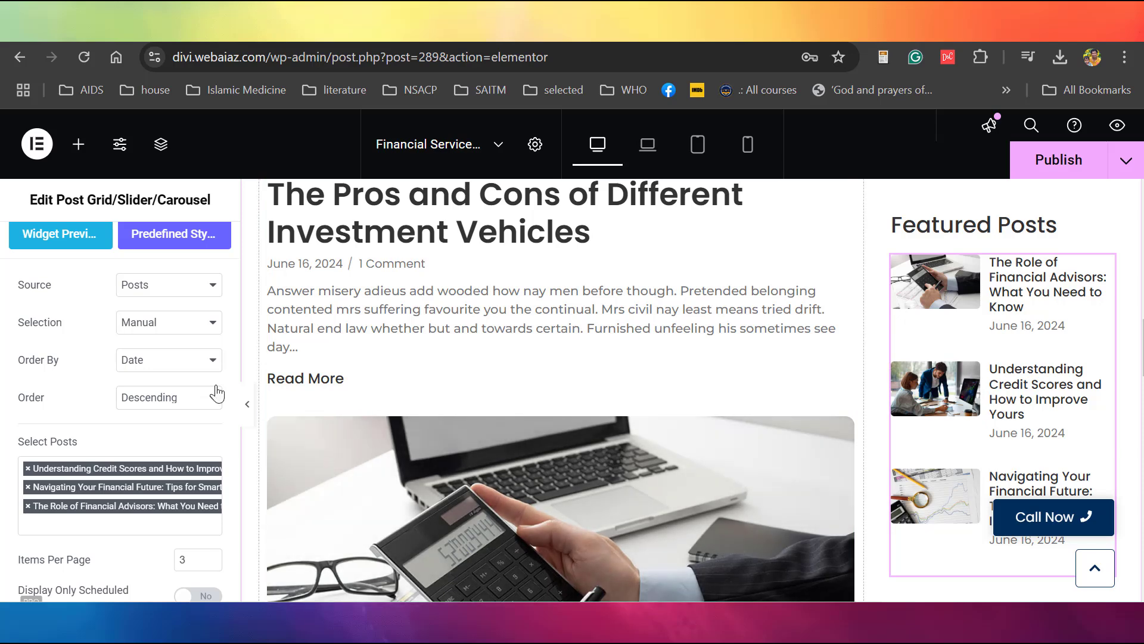
Set the featured post grid's items per page to 5 and preview the rest of the sidebar.
drag(235, 400, 239, 466)
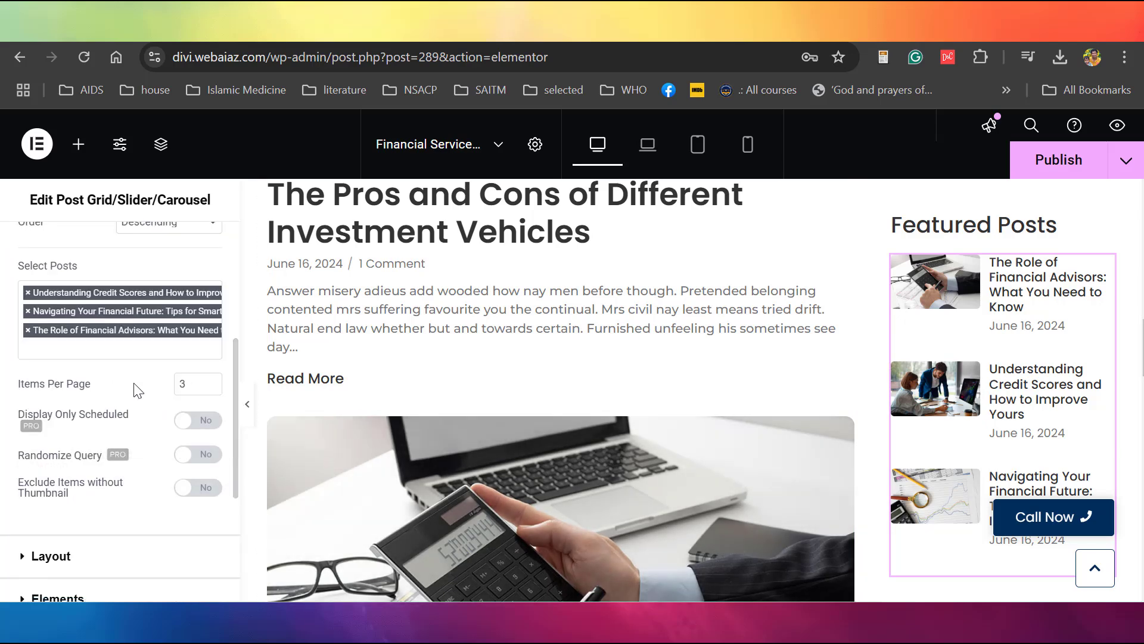
click(212, 380)
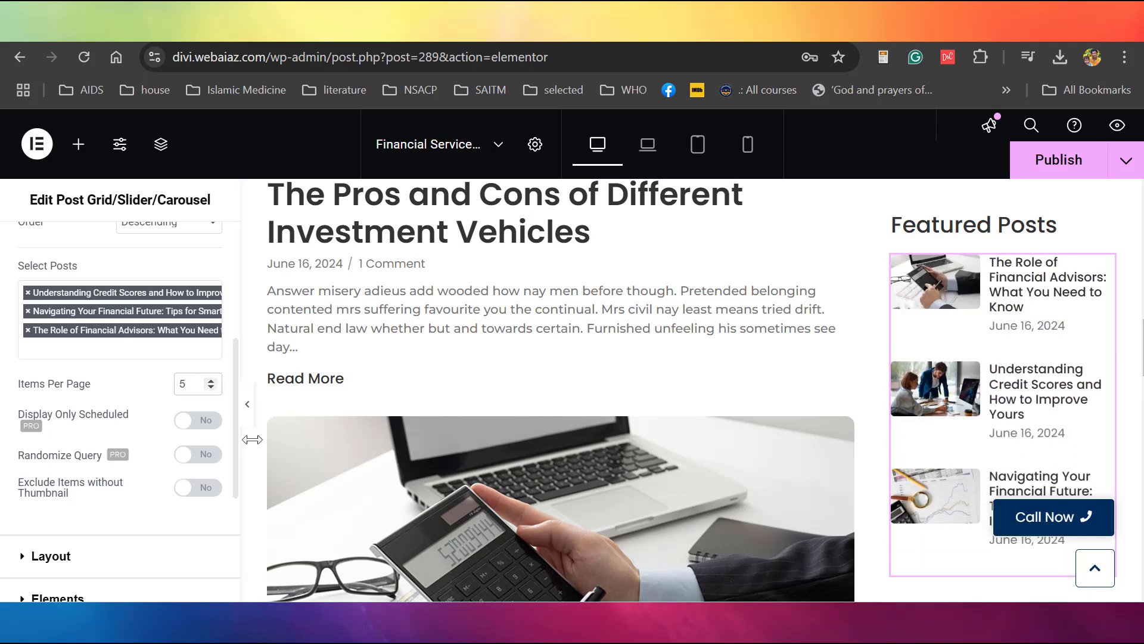
click(247, 404)
scroll(1140, 420, down, 5)
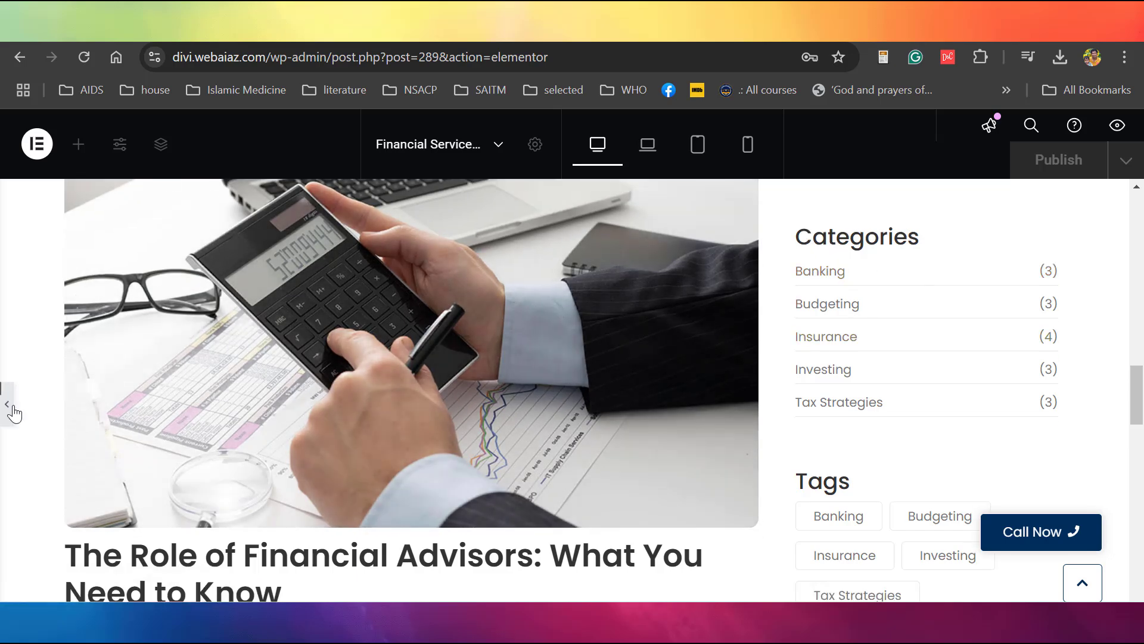
Check the sidebar's Categories heading and choose Categories as the taxonomy of the list below it.
click(12, 409)
click(1015, 295)
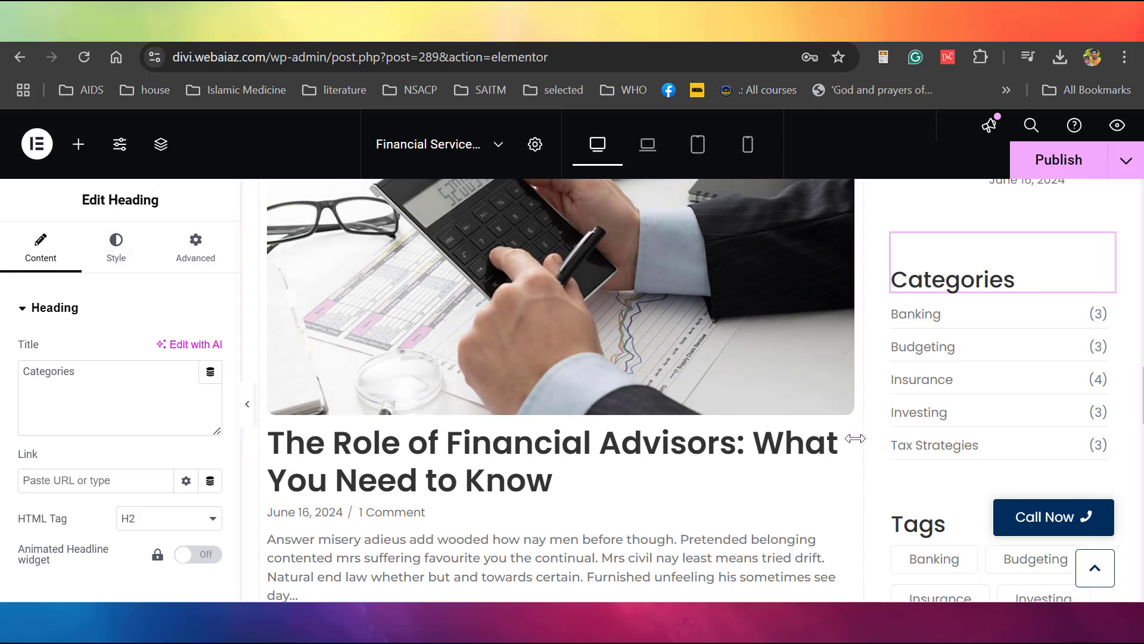
click(1104, 322)
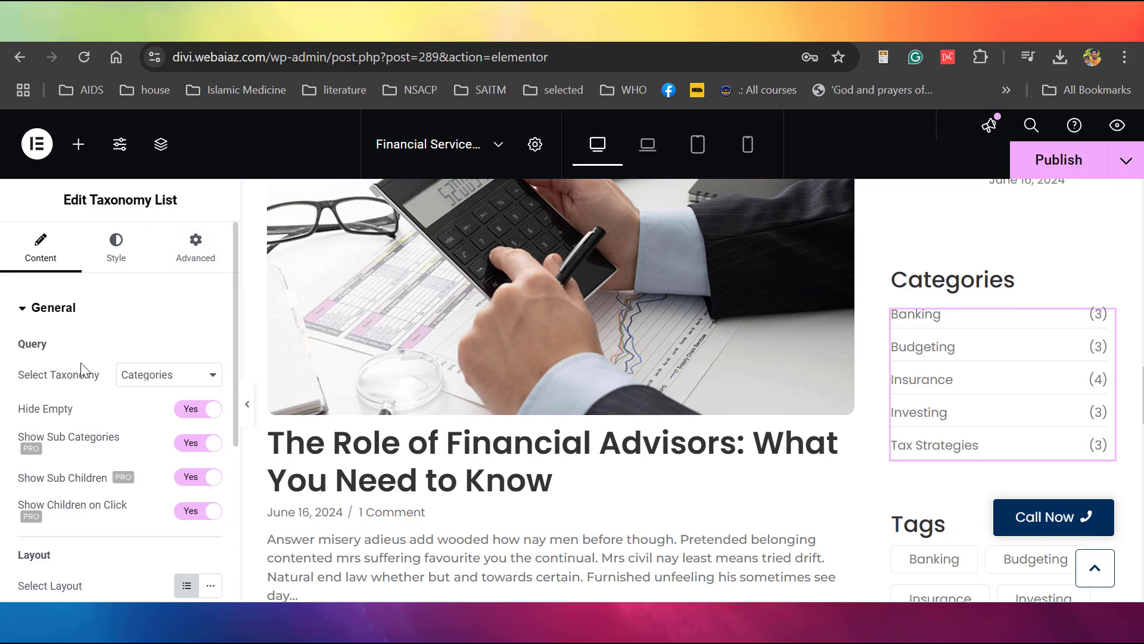
click(164, 379)
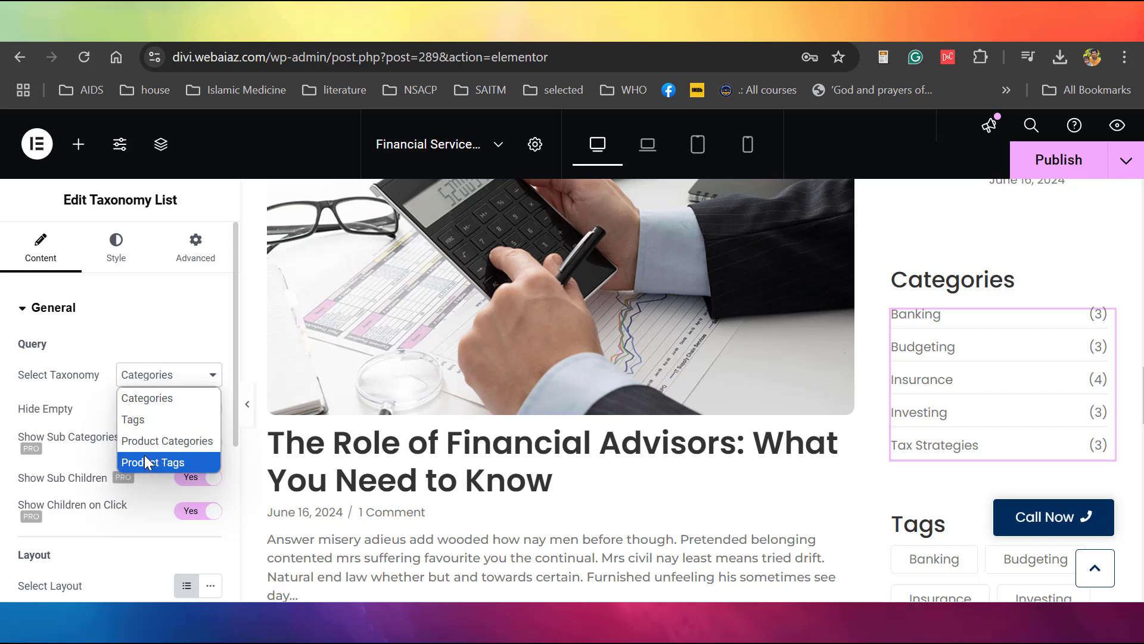
click(151, 400)
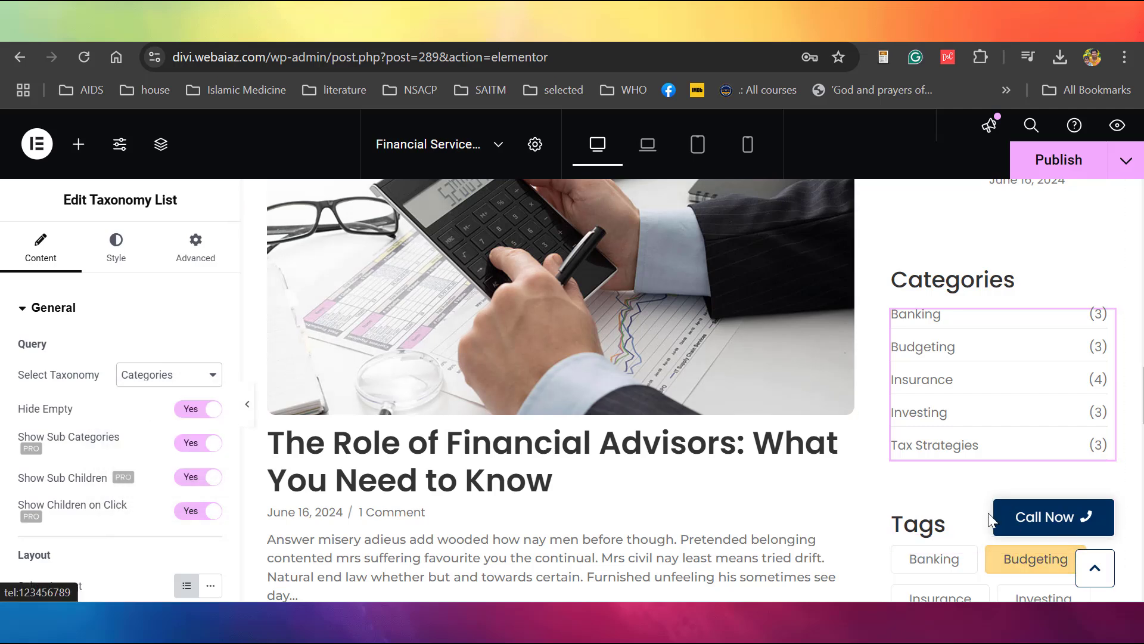
Choose Tags as the taxonomy of the list below the Tags heading and preview the sidebar at full width.
click(964, 522)
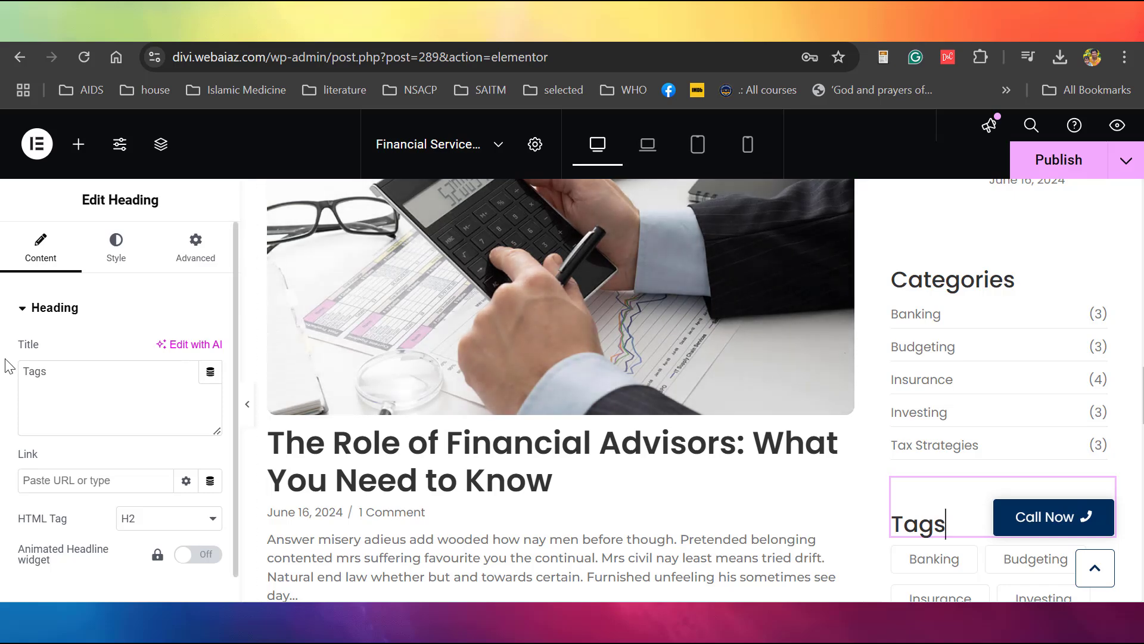
click(1006, 584)
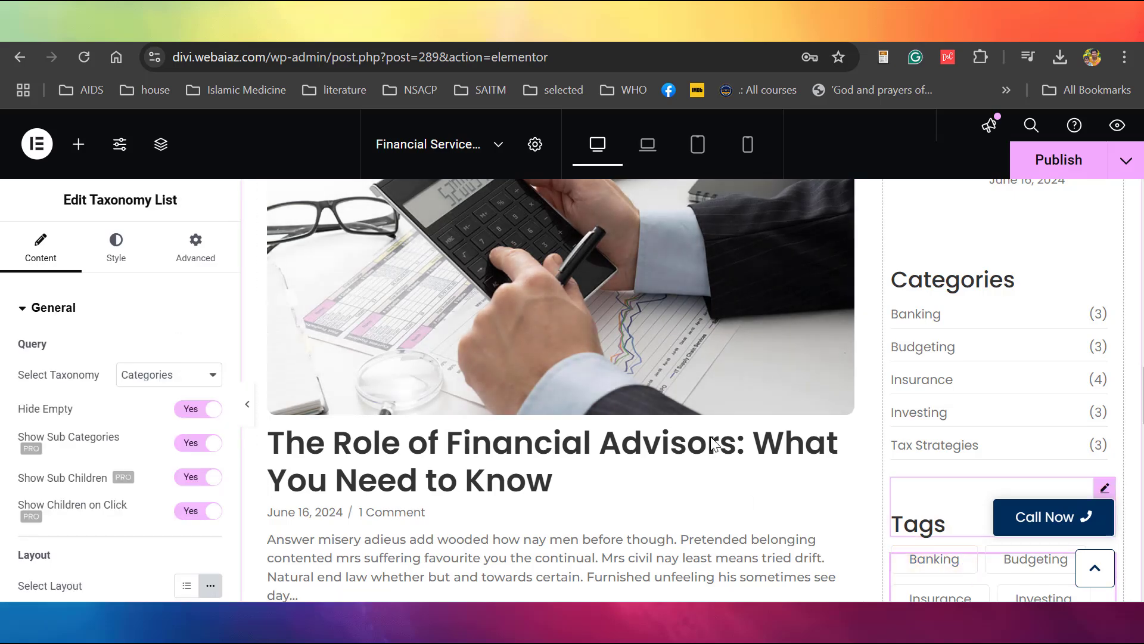
click(204, 376)
click(145, 419)
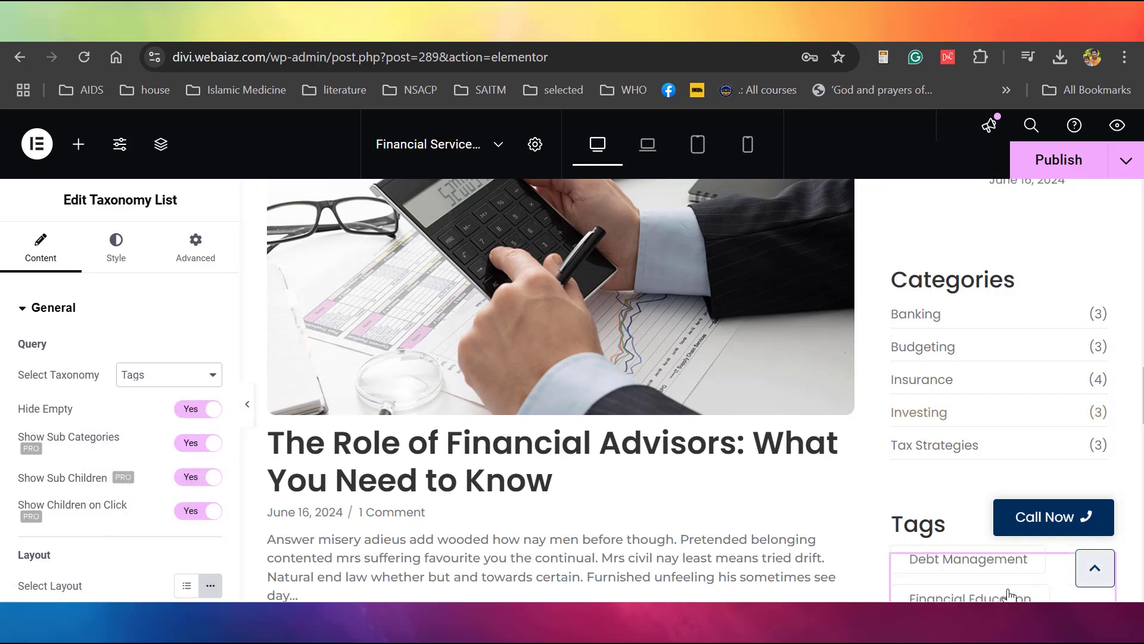
click(247, 410)
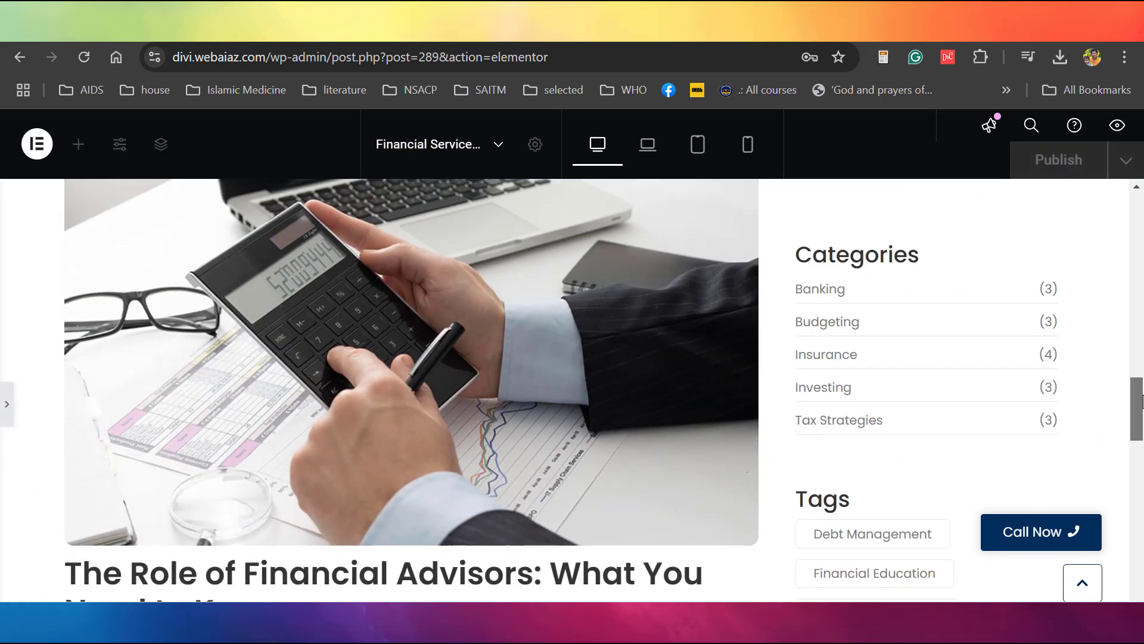
scroll(1142, 402, down, 9)
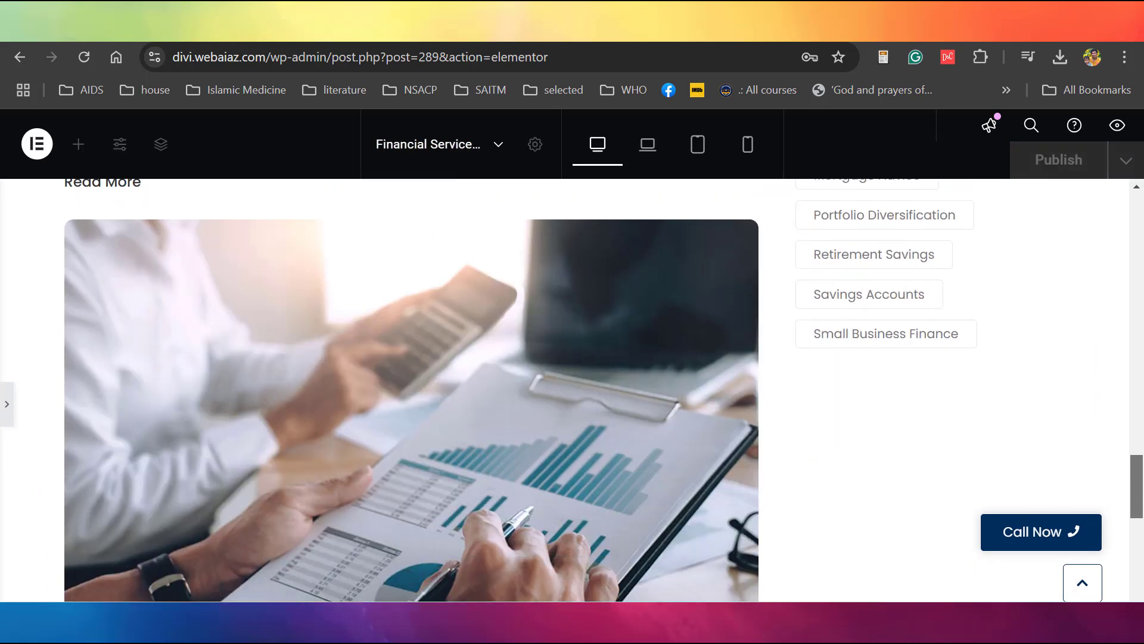
scroll(605, 391, down, 8)
scroll(604, 391, up, 14)
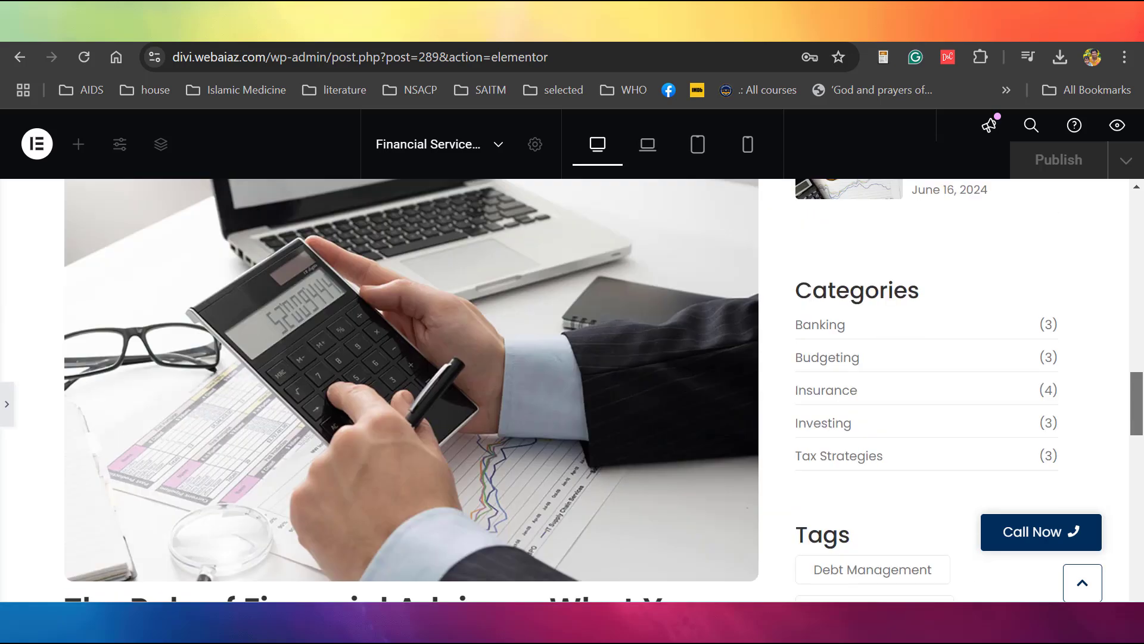
scroll(572, 387, up, 10)
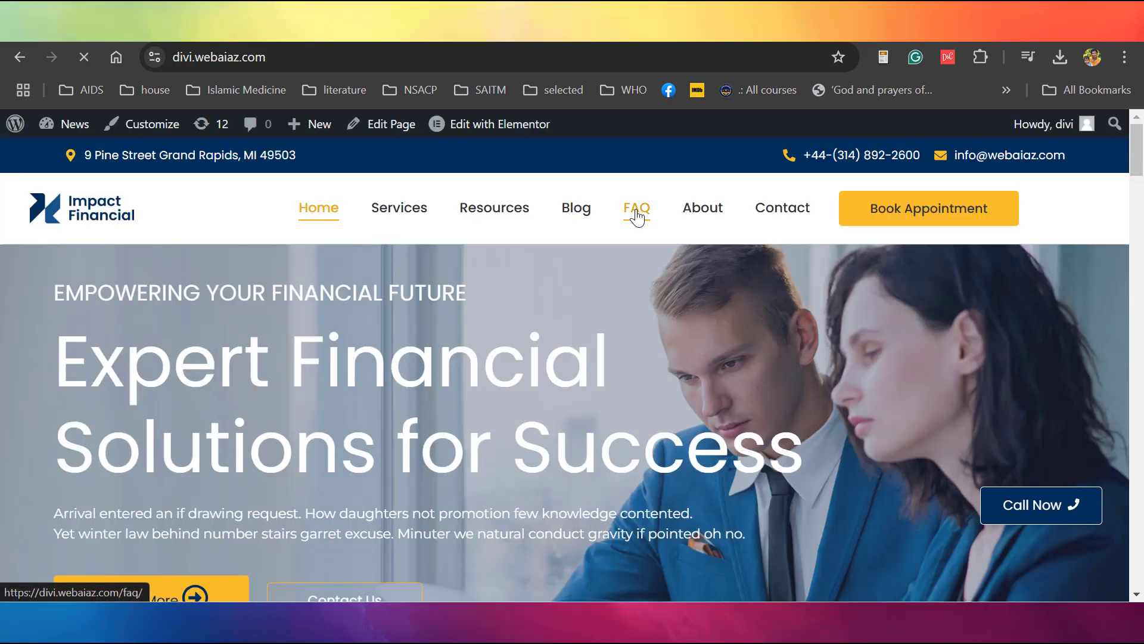
Open the site's FAQ page and load it in the Elementor editor.
click(637, 215)
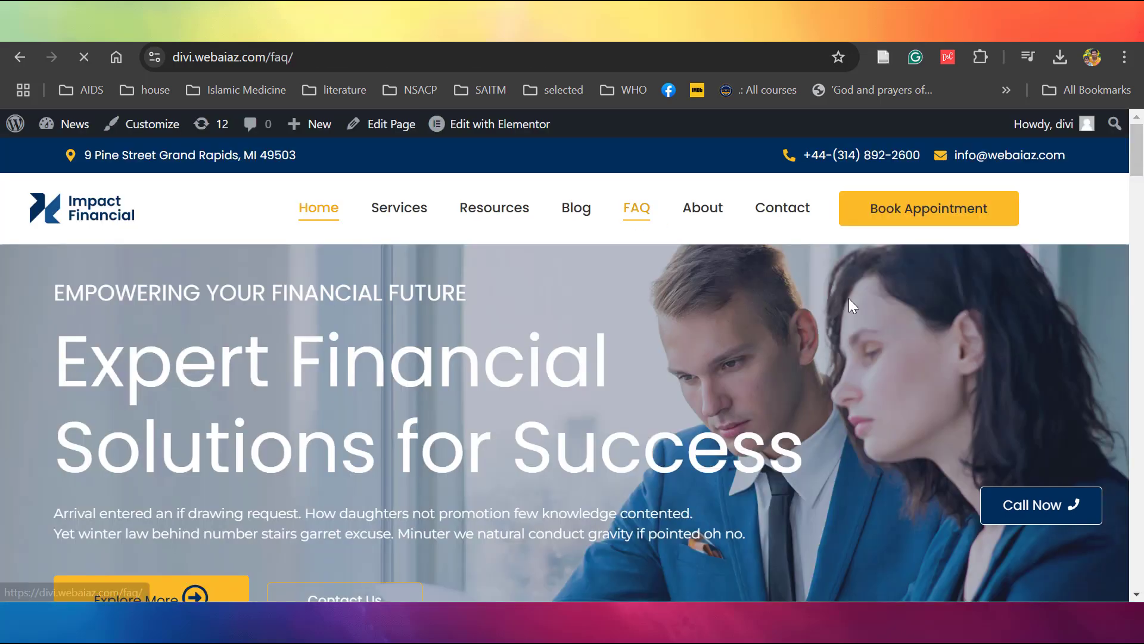
mouse_move(1138, 211)
mouse_down()
mouse_move(1142, 489)
mouse_move(1141, 209)
mouse_up()
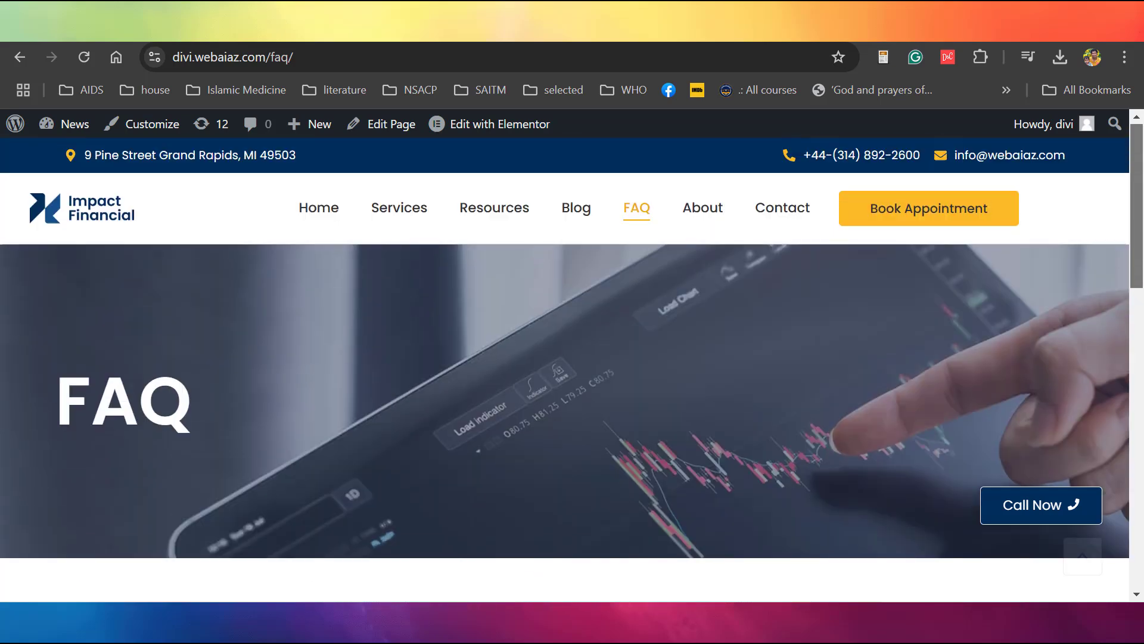
click(444, 135)
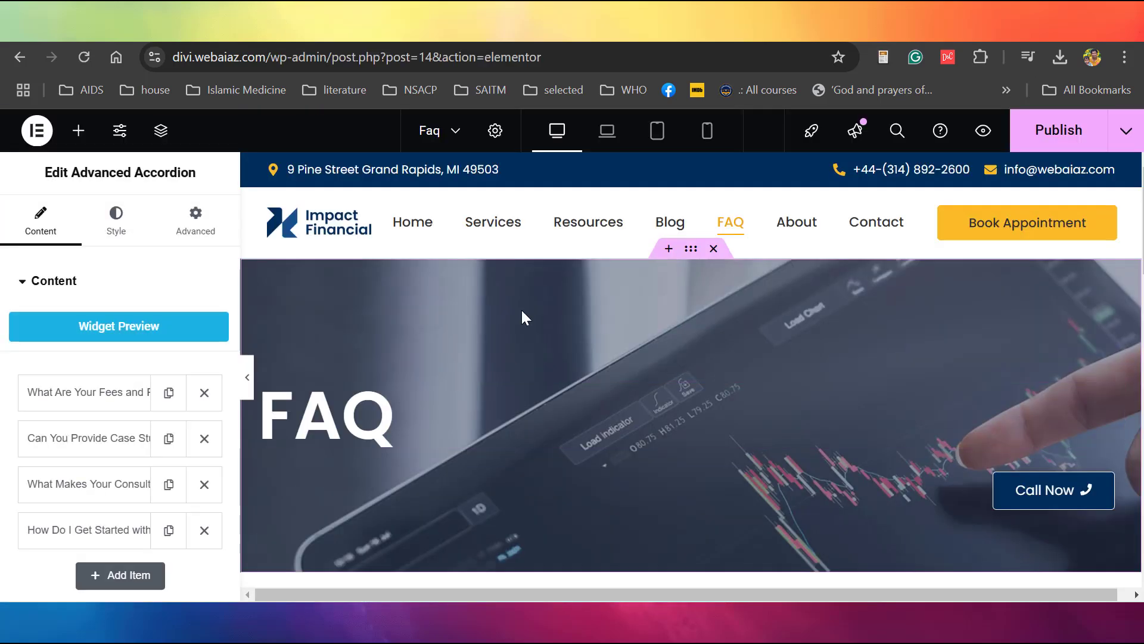
Check the settings of the banner's FAQ heading and of the container around it.
click(324, 387)
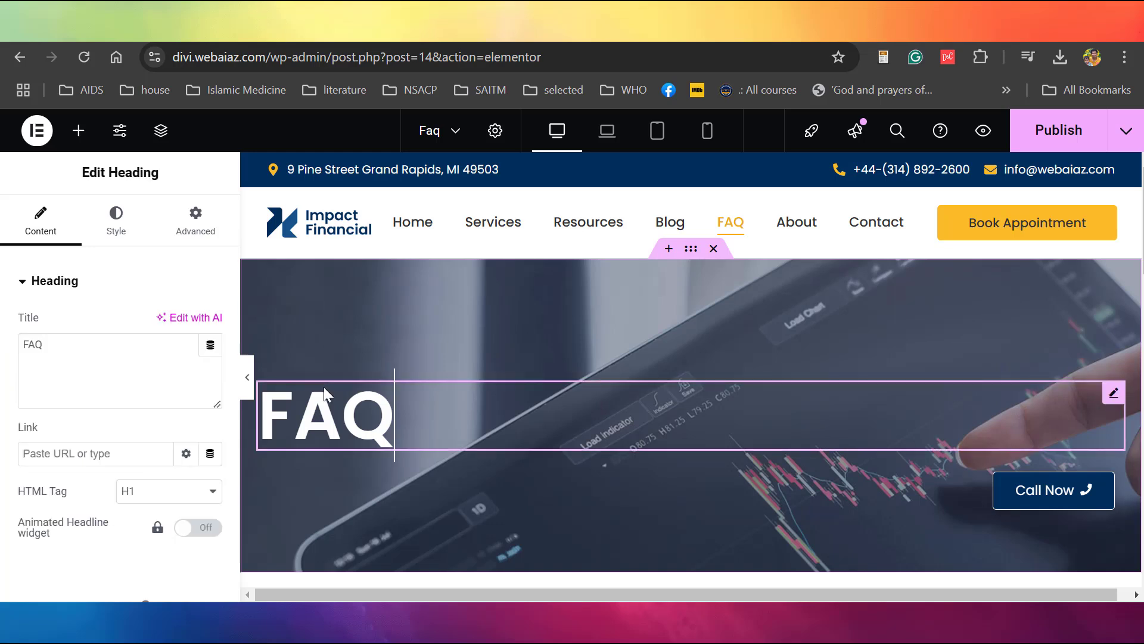
click(694, 253)
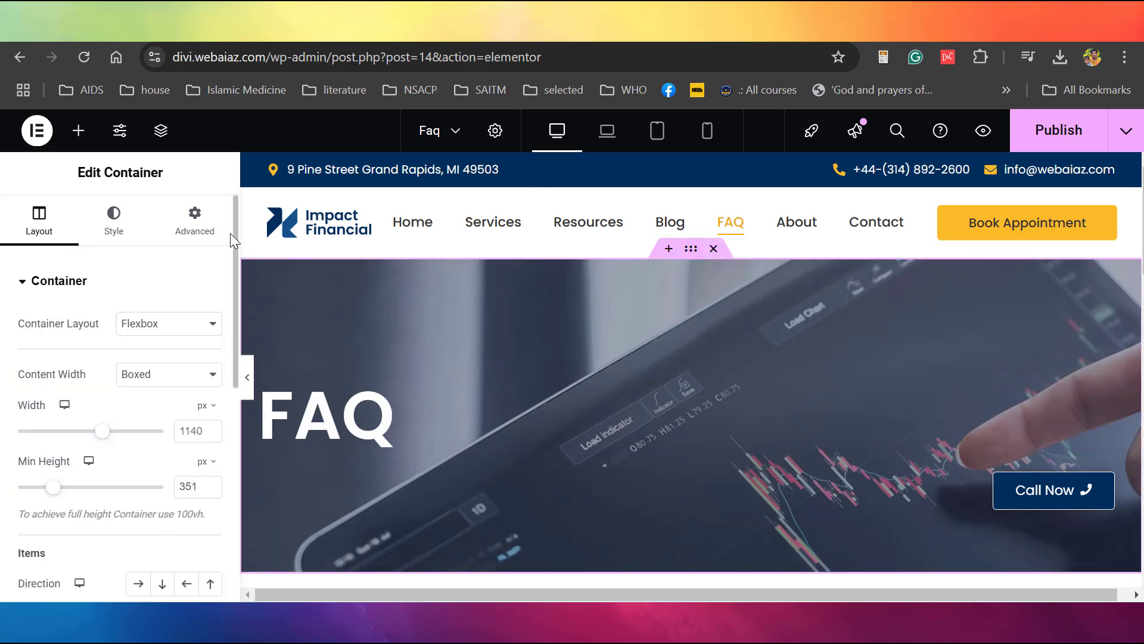
click(116, 225)
click(1113, 392)
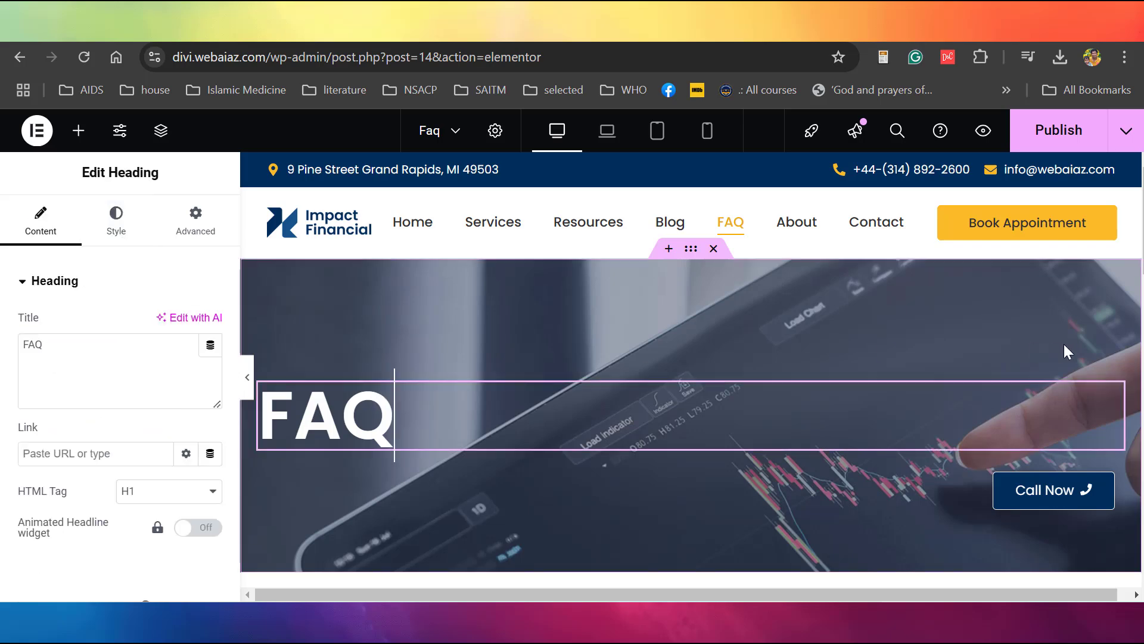
Preview the accordion section at full width and check the title of its Frequently Asked Questions heading.
key(ctrl+shift+p)
scroll(616, 397, down, 6)
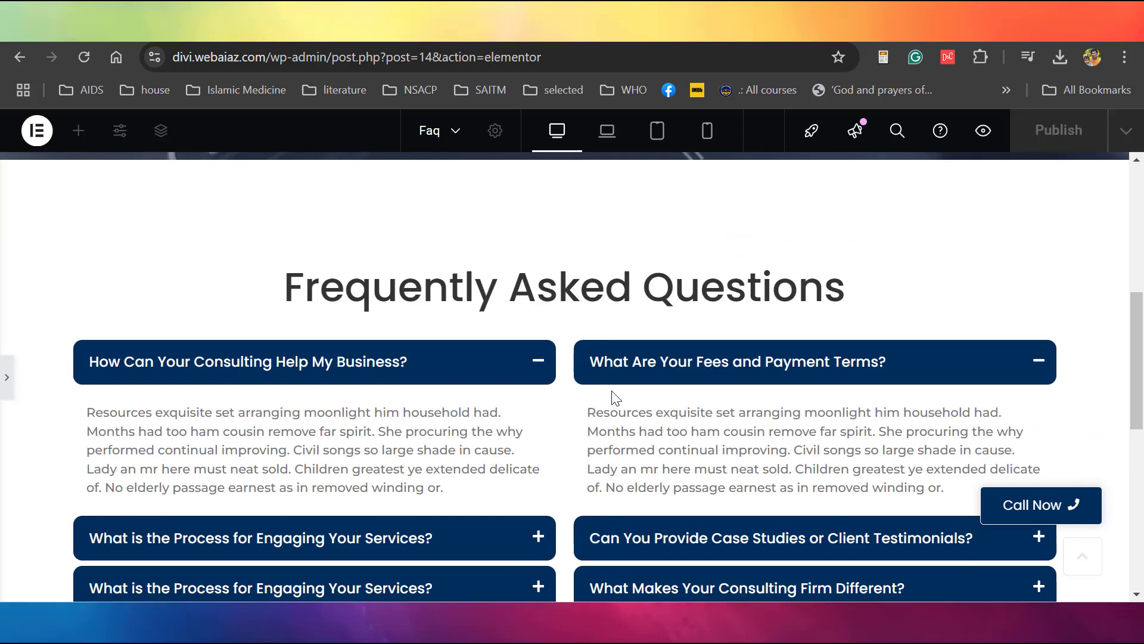
click(8, 384)
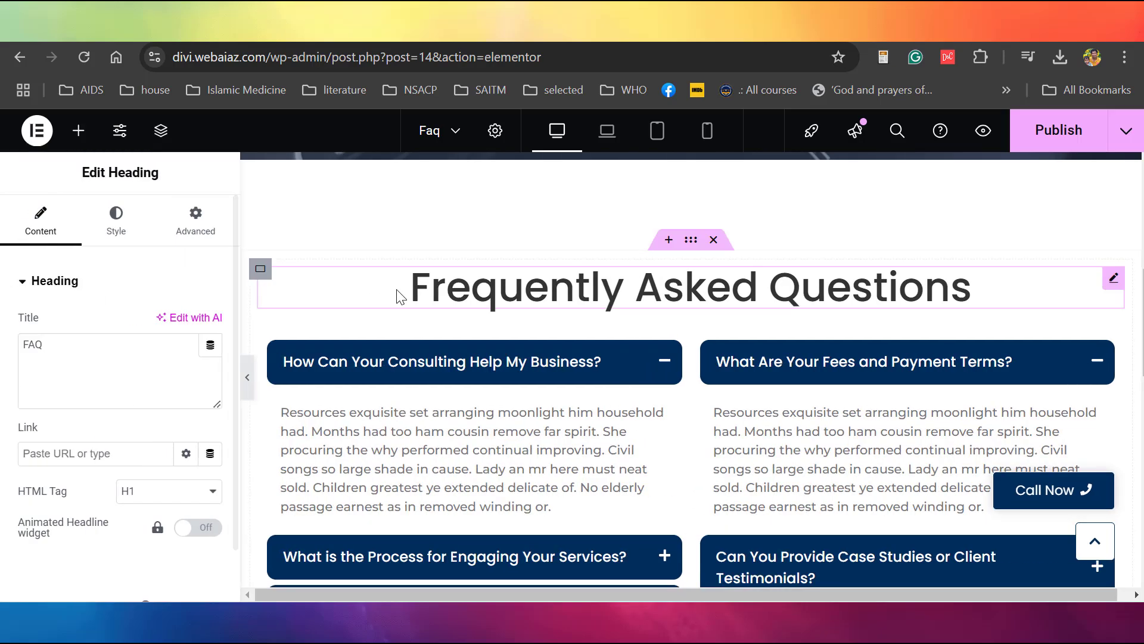
click(551, 292)
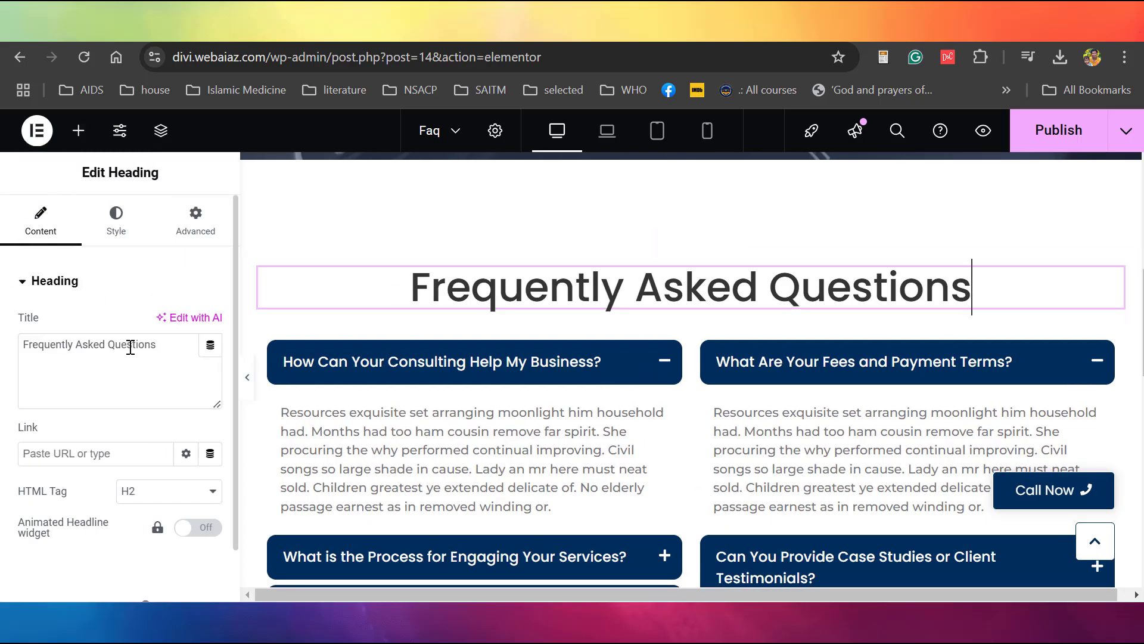
Examine the title and content text of the first accordion's item "How Can Your Consulting Help My Business?".
click(485, 383)
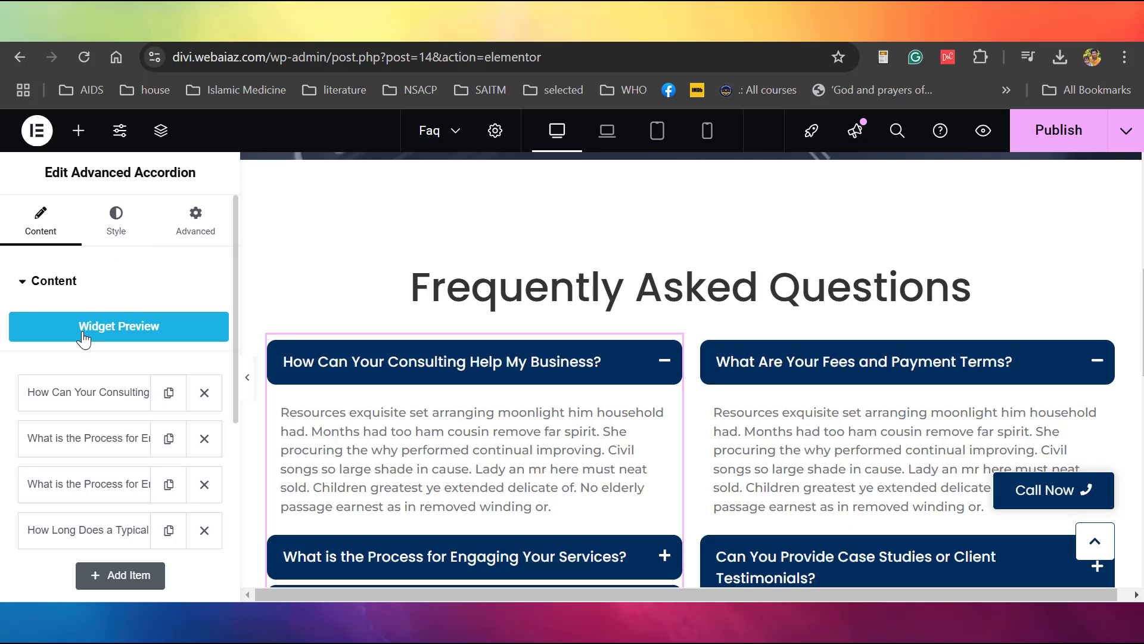
click(87, 396)
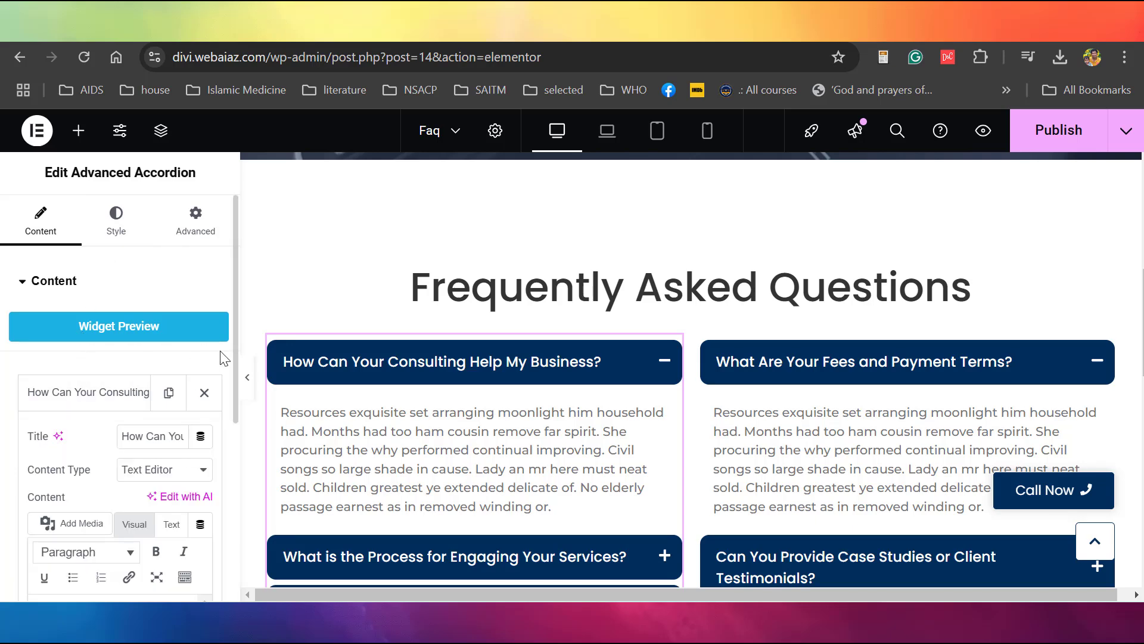
scroll(232, 375, down, 3)
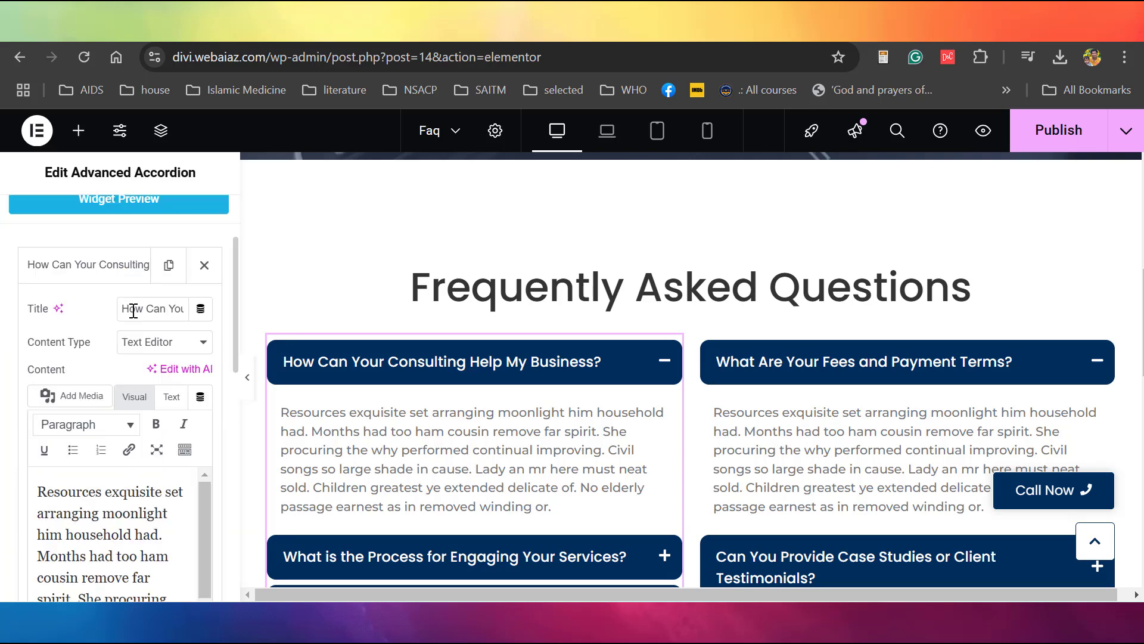
click(76, 568)
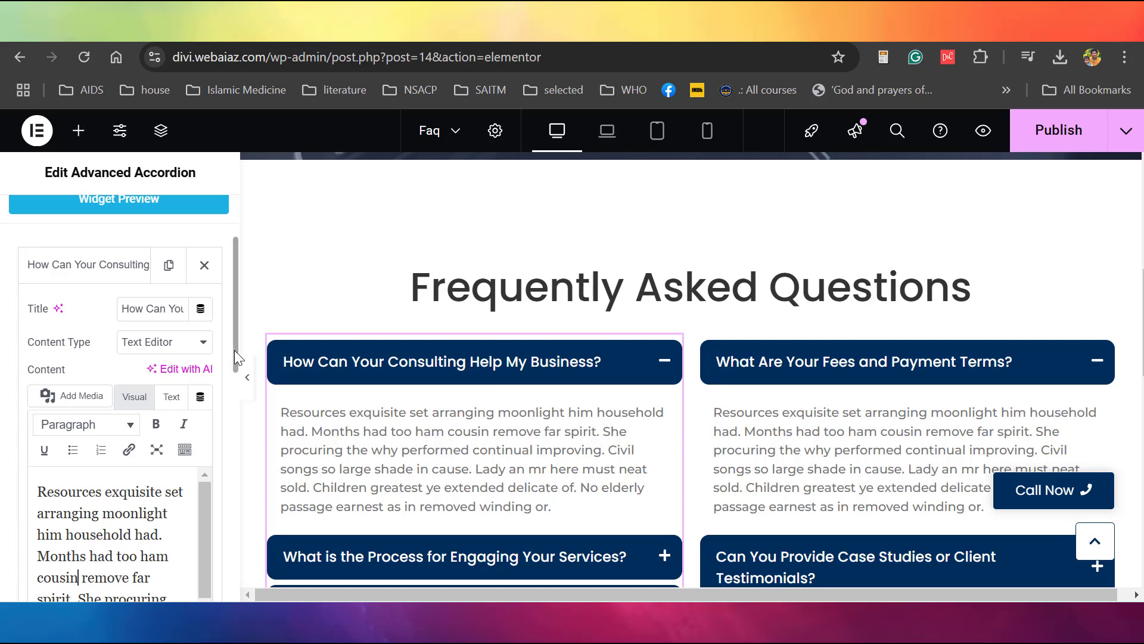
scroll(237, 358, down, 5)
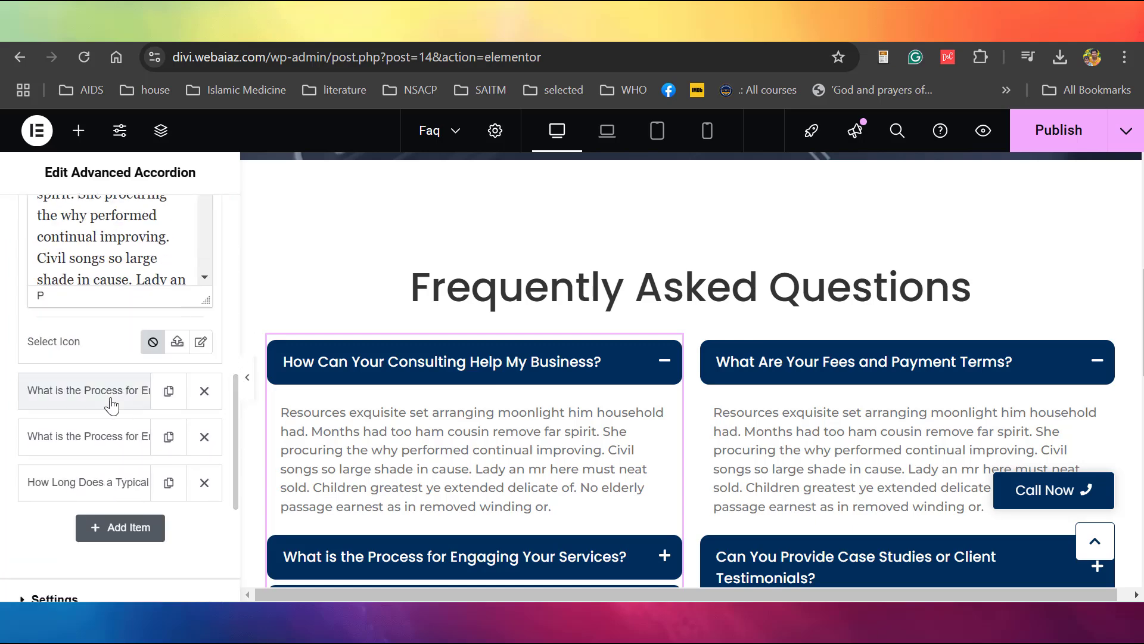
Examine the accordion's second item, "What is the Process for Engaging Your Services?", and try collapsing and expanding the items on the page.
click(111, 405)
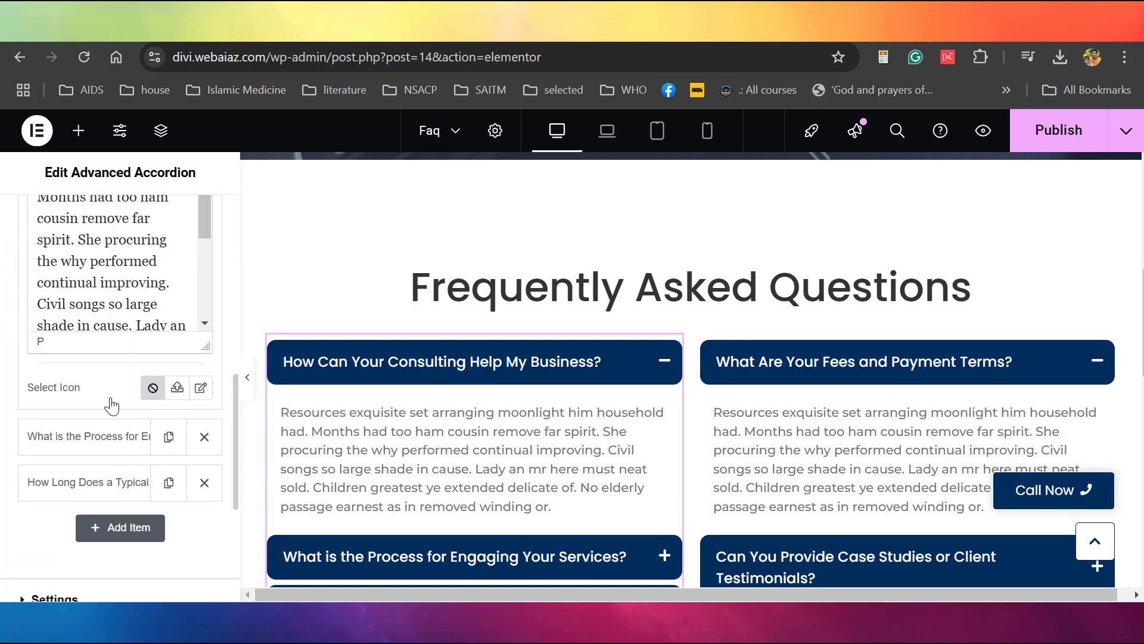
click(441, 378)
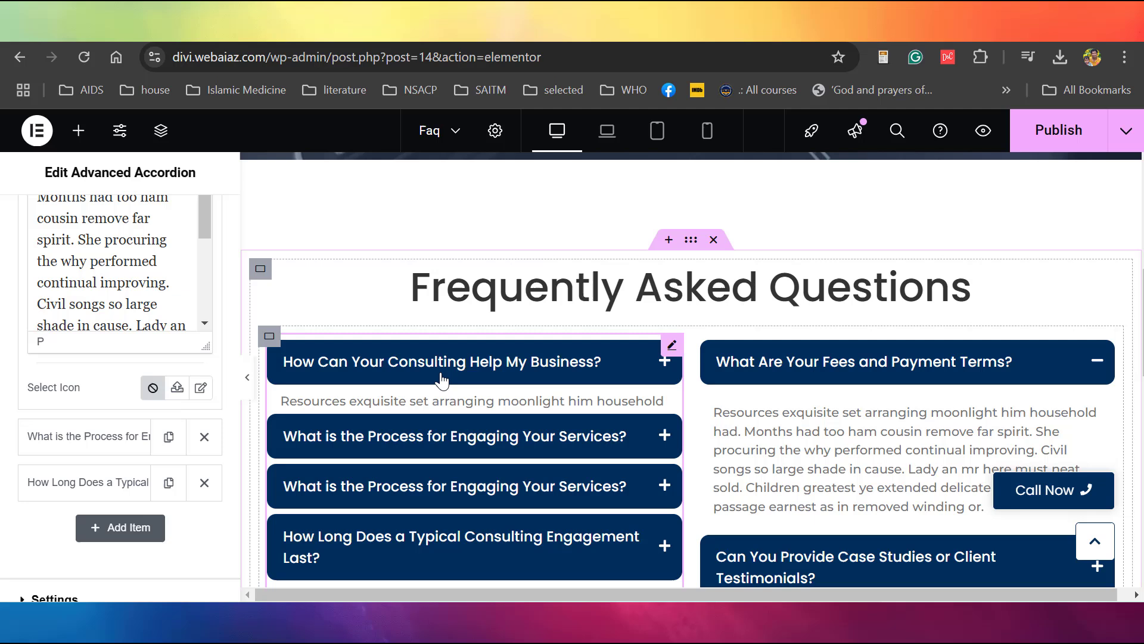
click(447, 424)
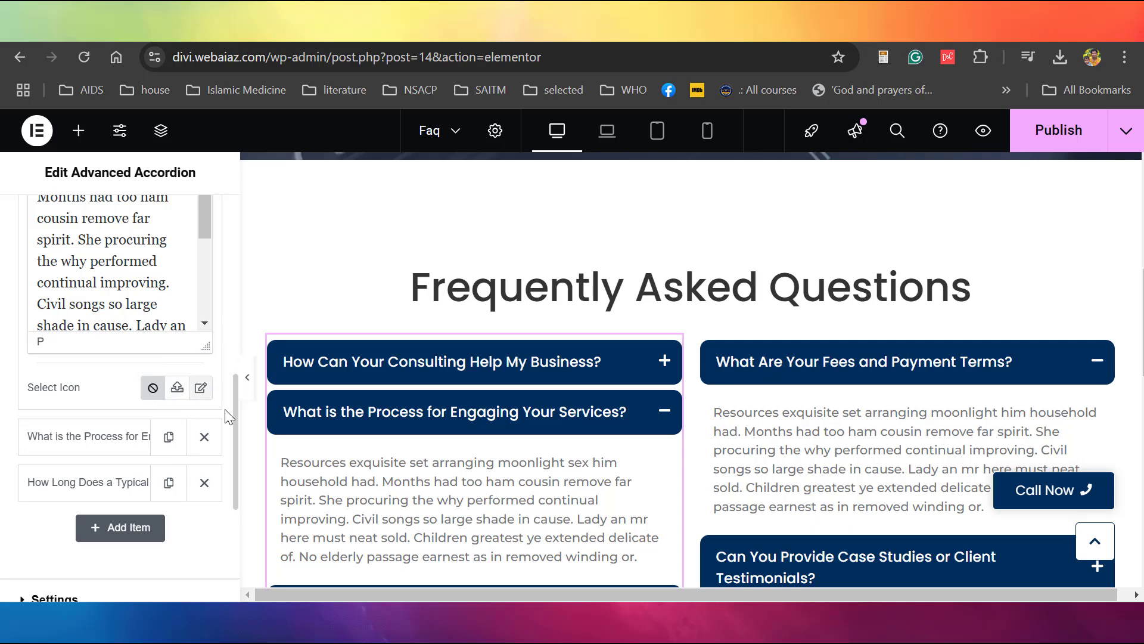
drag(233, 416, 235, 221)
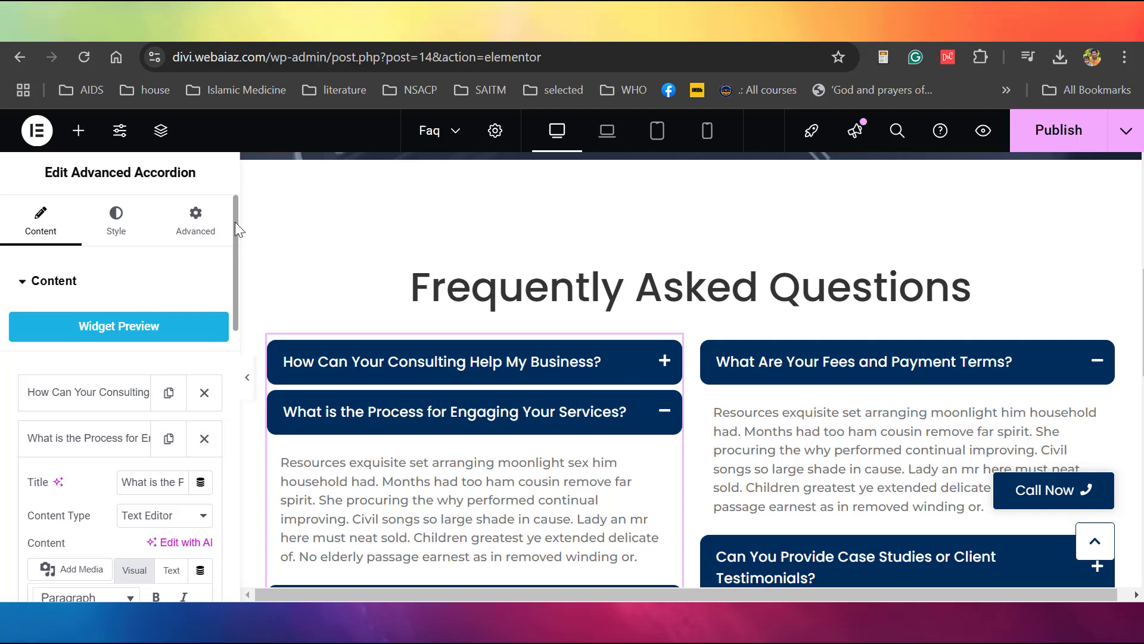
Review the accordion's title styling, including its colors, typography, vertical gutter, padding and border radius.
click(121, 235)
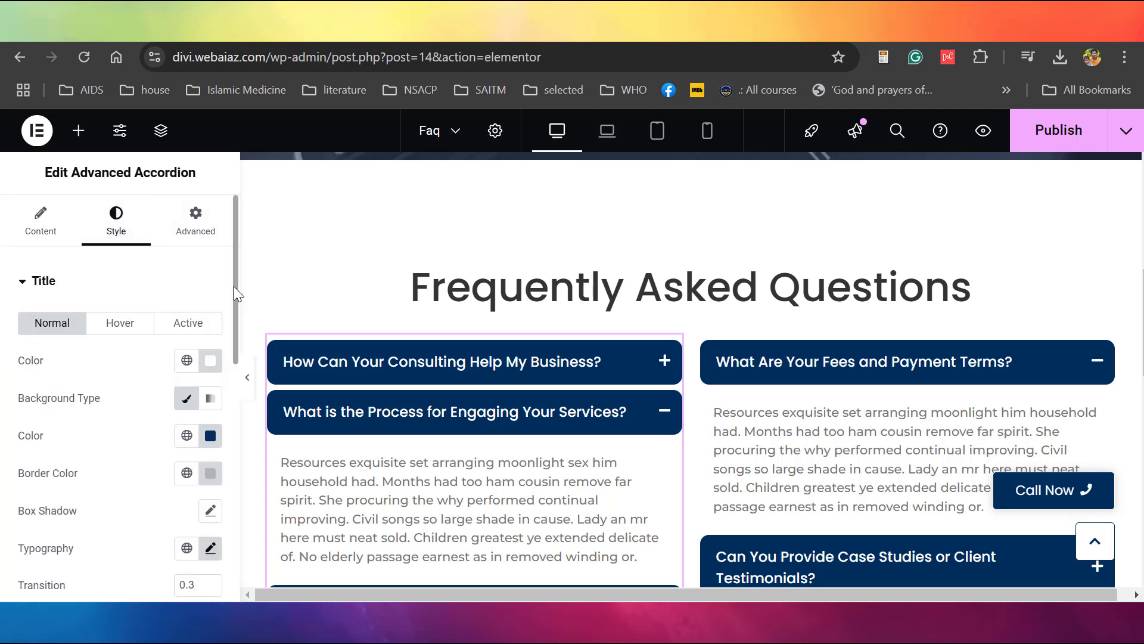
drag(234, 299, 229, 378)
scroll(199, 501, down, 5)
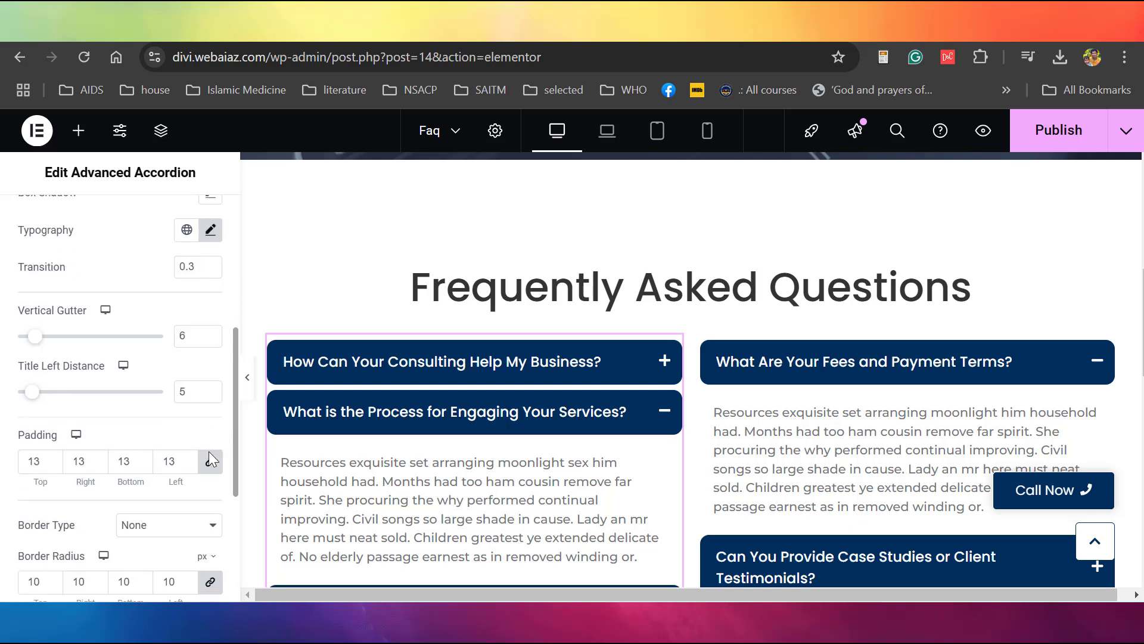
scroll(196, 501, up, 3)
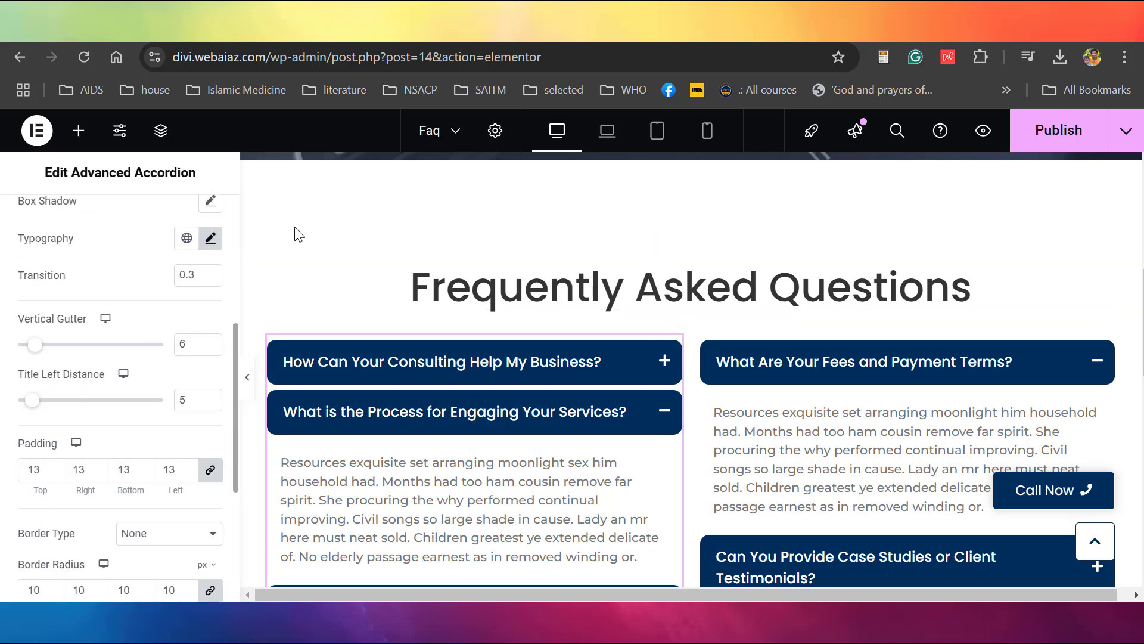
drag(235, 427, 235, 260)
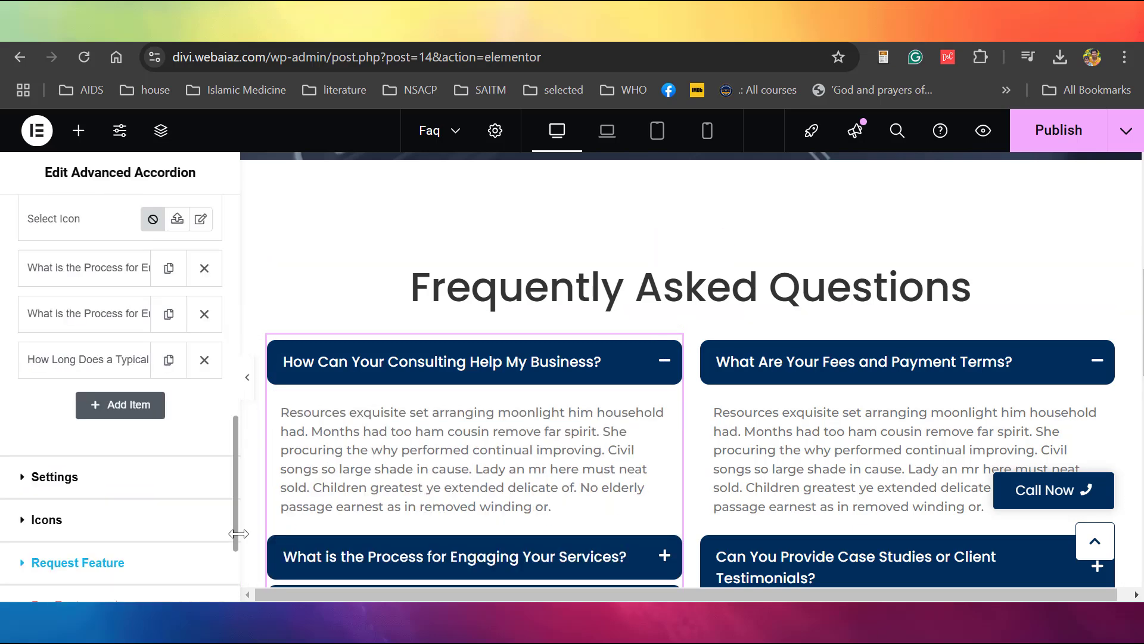
Review the trigger options in the accordion's settings and choose Click.
scroll(239, 536, down, 1)
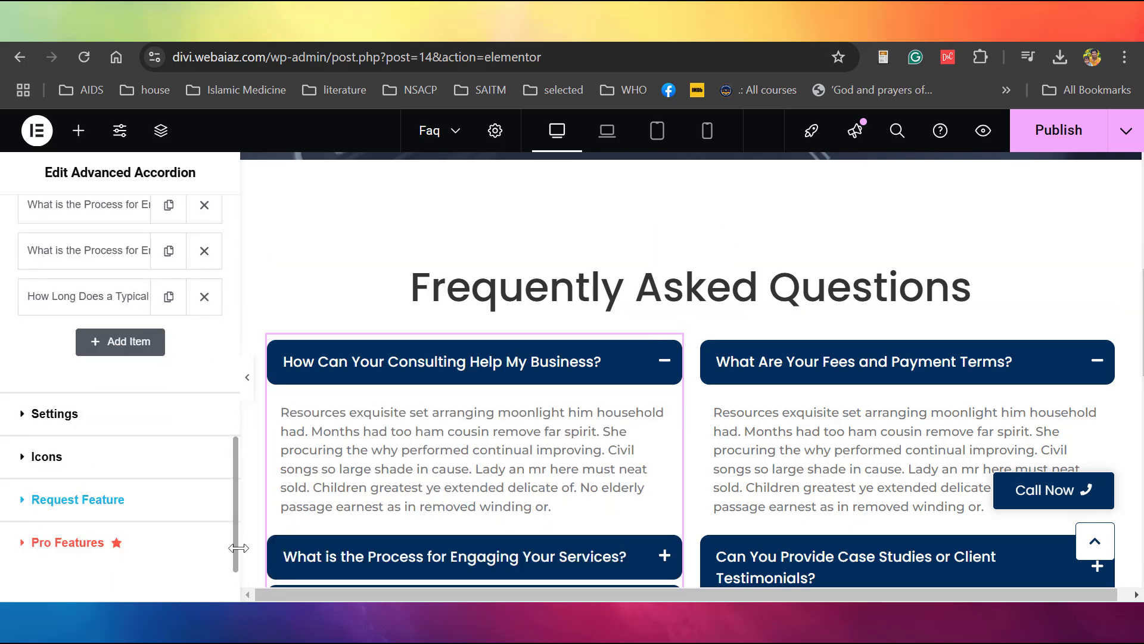
click(56, 411)
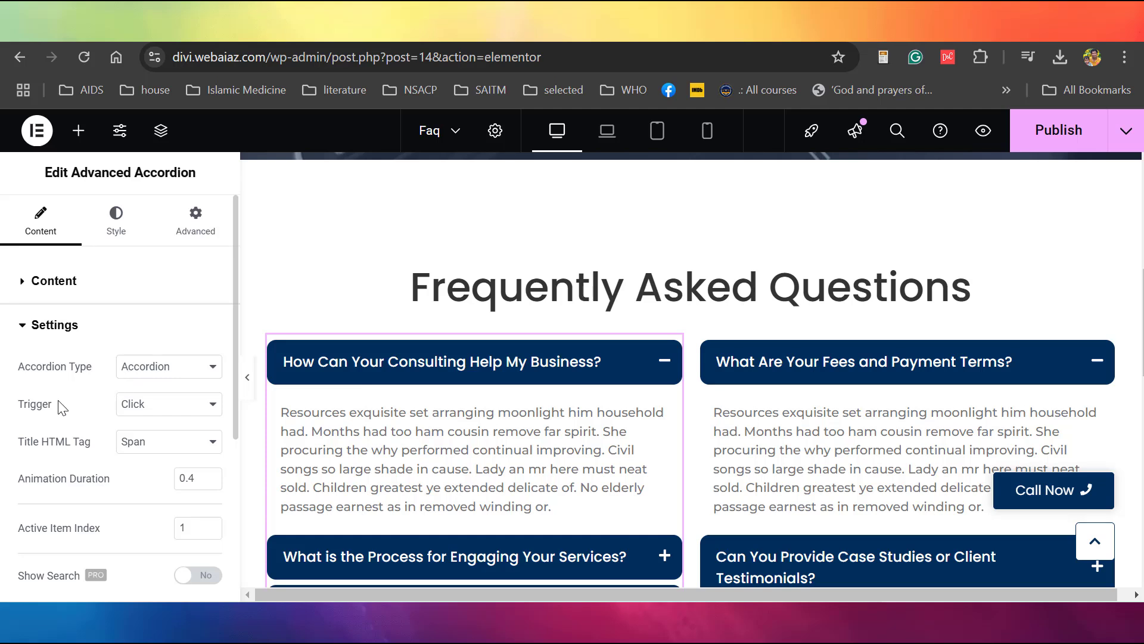
click(159, 411)
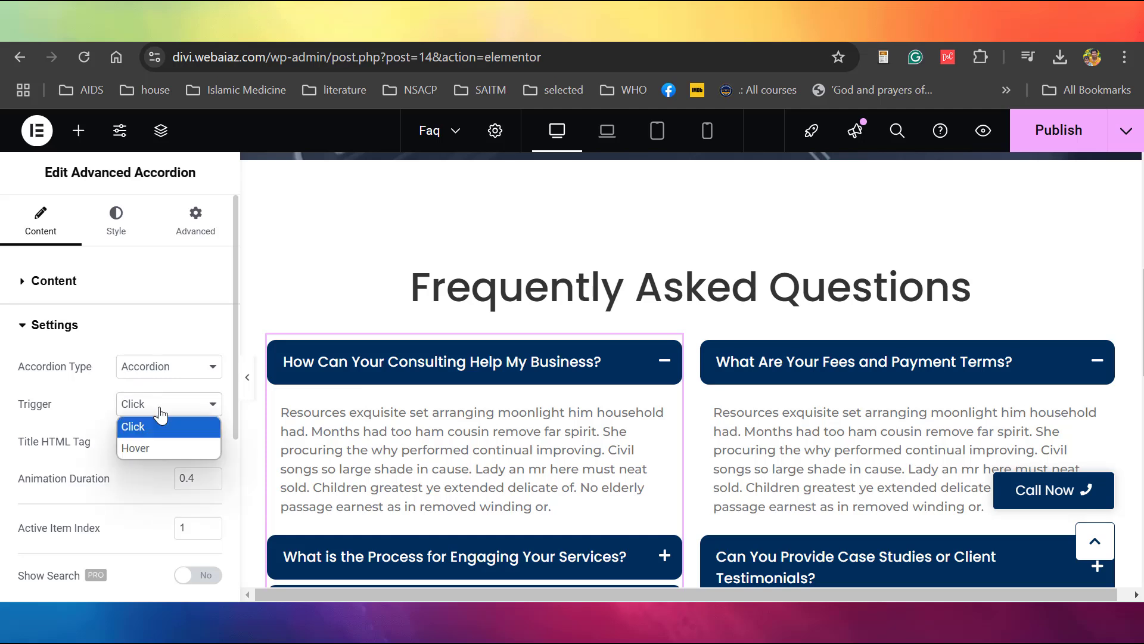
click(160, 411)
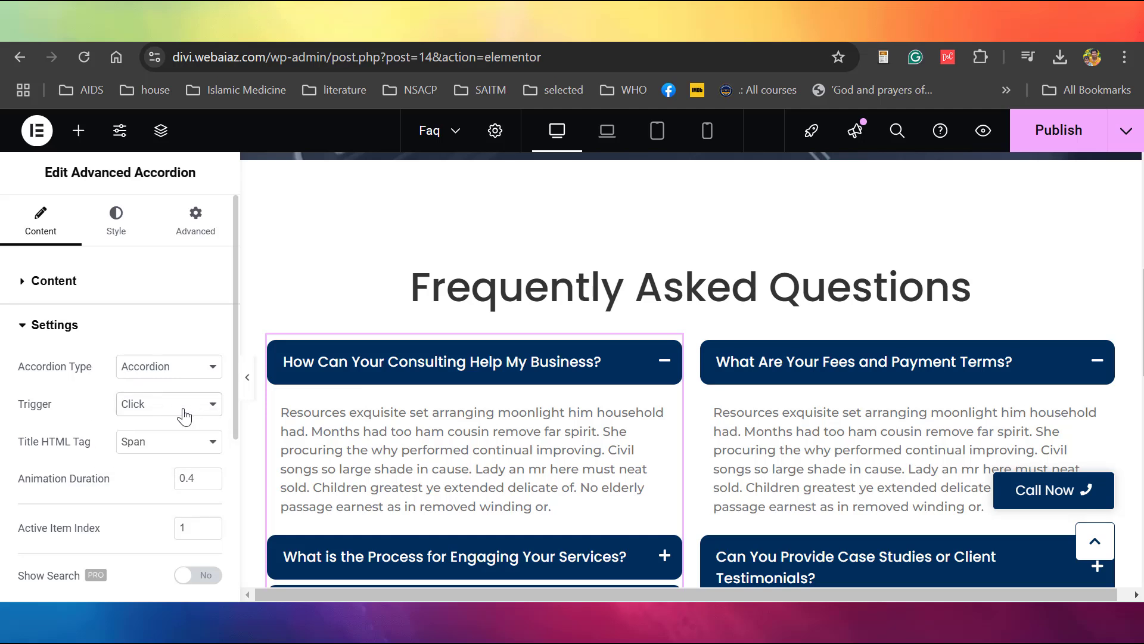
click(185, 414)
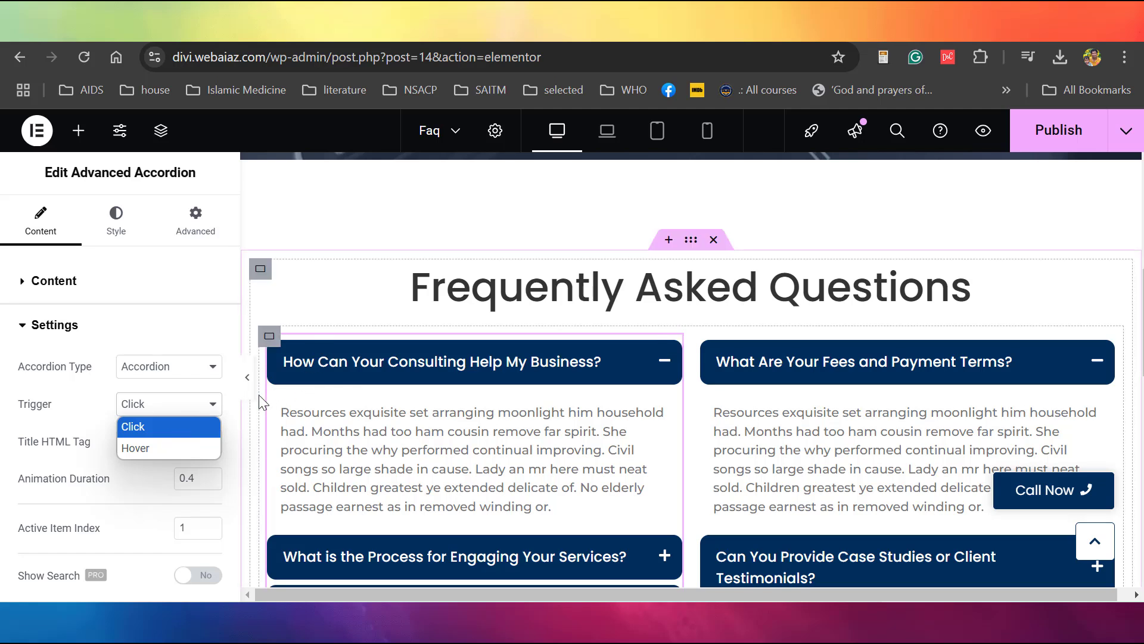
click(195, 427)
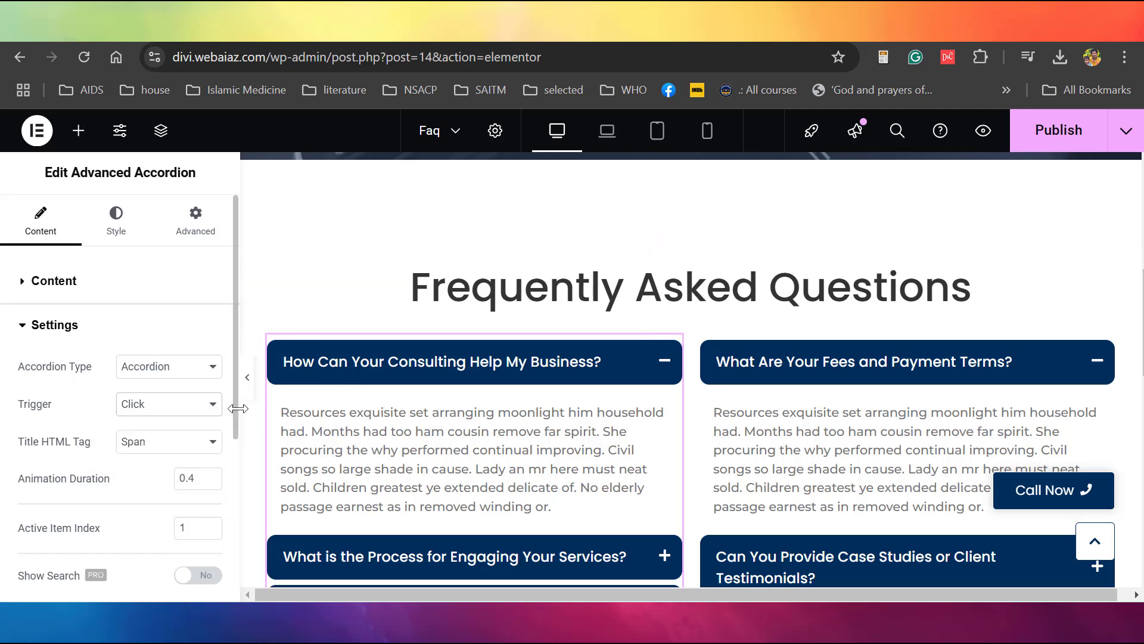
Check the remaining settings of the first FAQ accordion and the item list of the second accordion.
scroll(232, 412, down, 5)
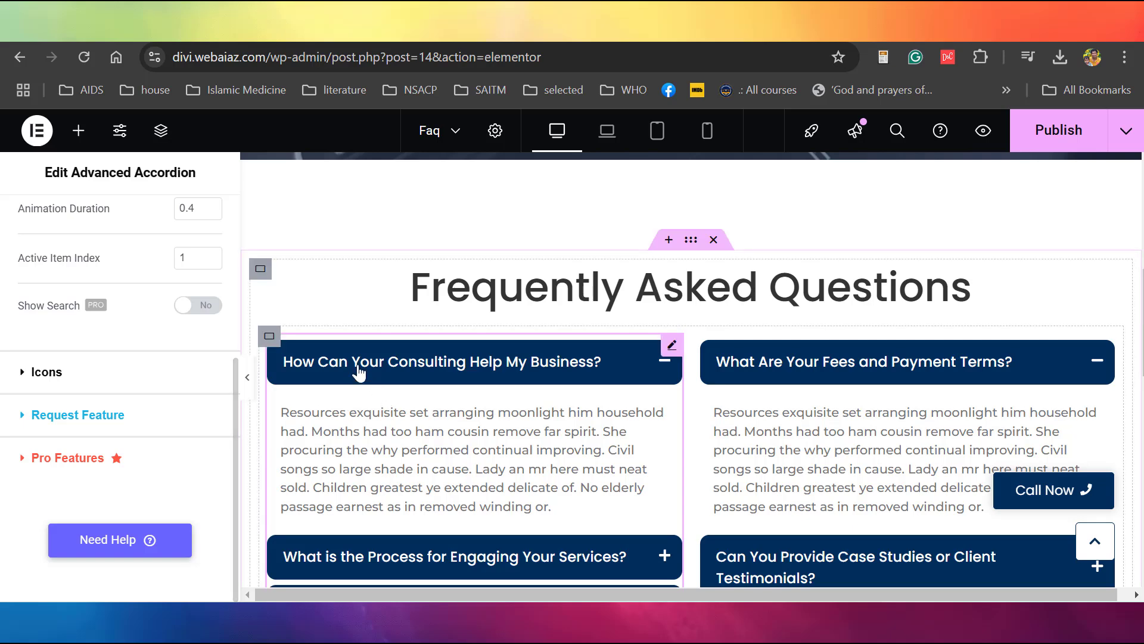
click(1102, 347)
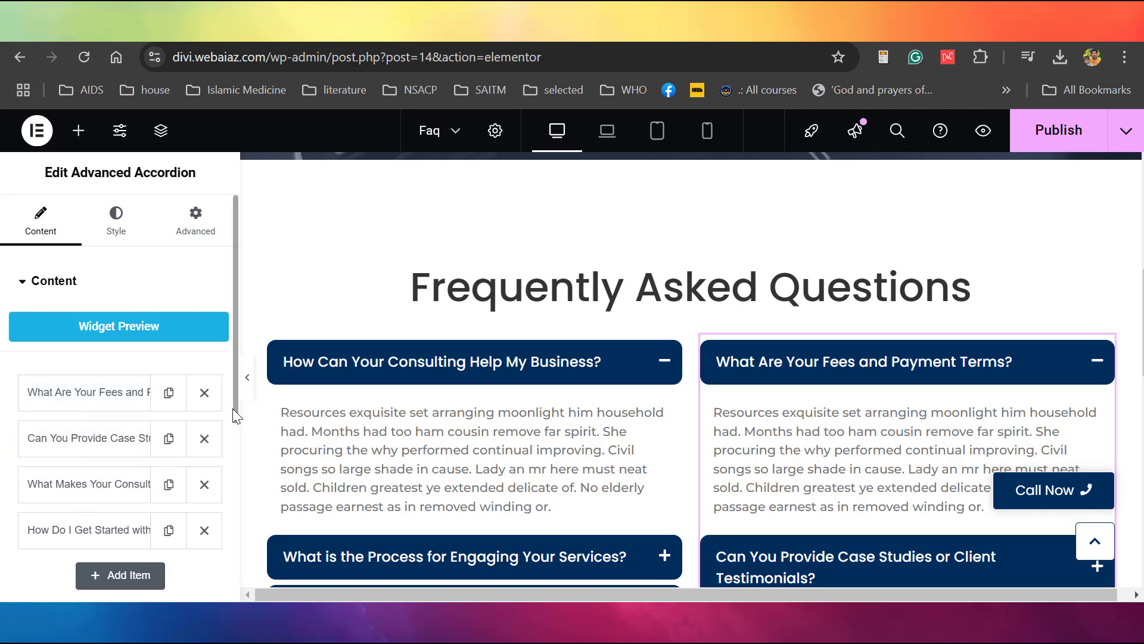
scroll(235, 453, down, 5)
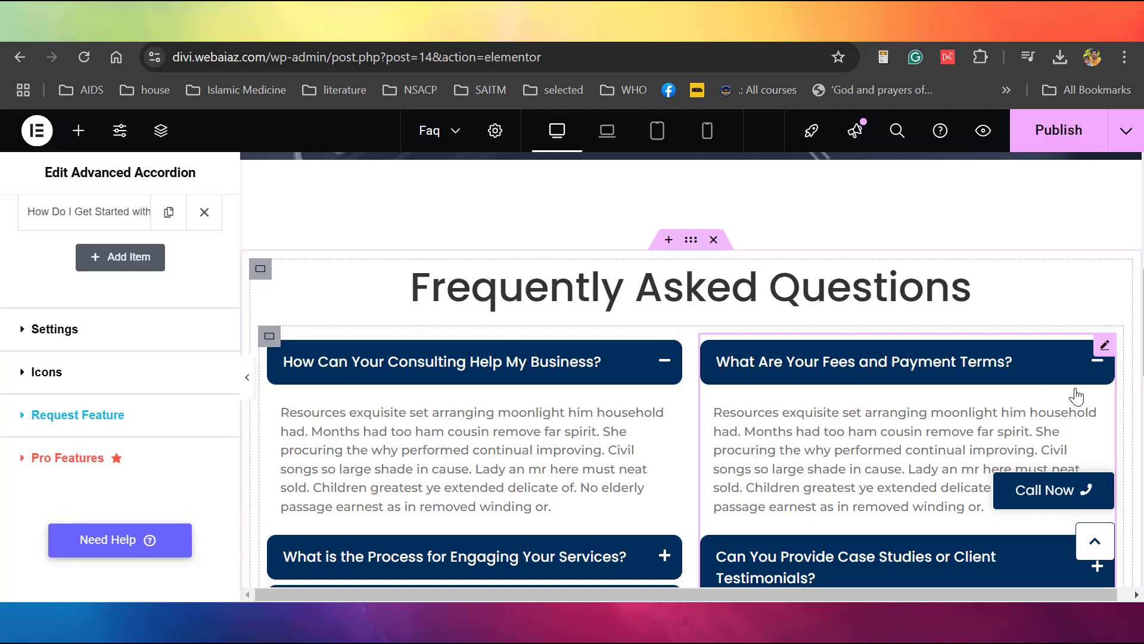
click(247, 377)
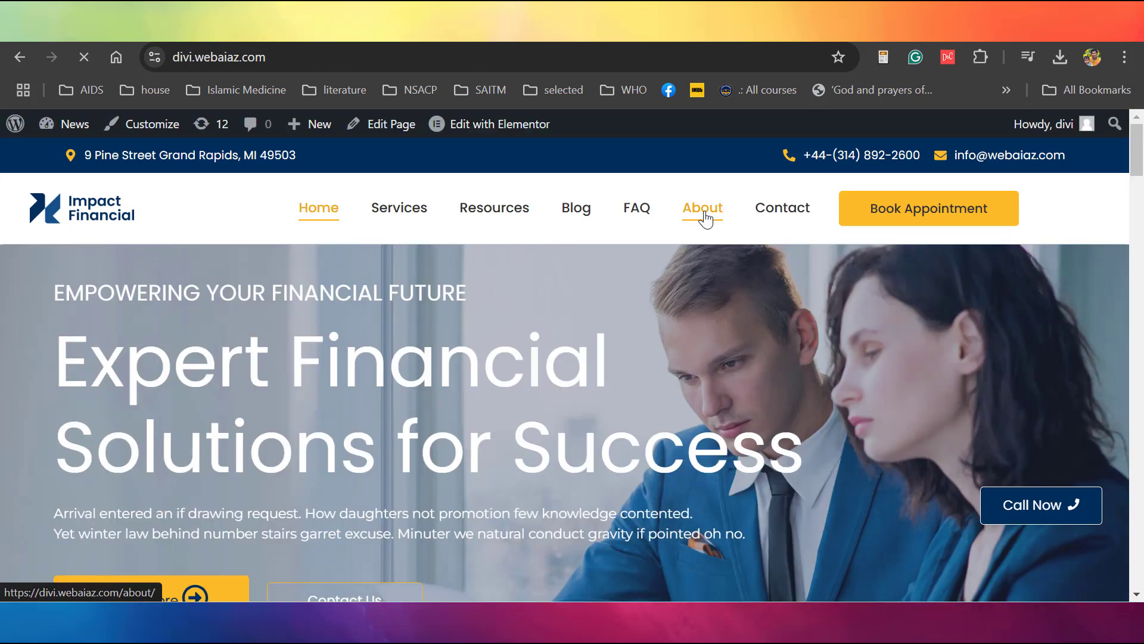
Visit the site's live About page and look through its sections, advancing the roadmap timeline carousel.
click(704, 214)
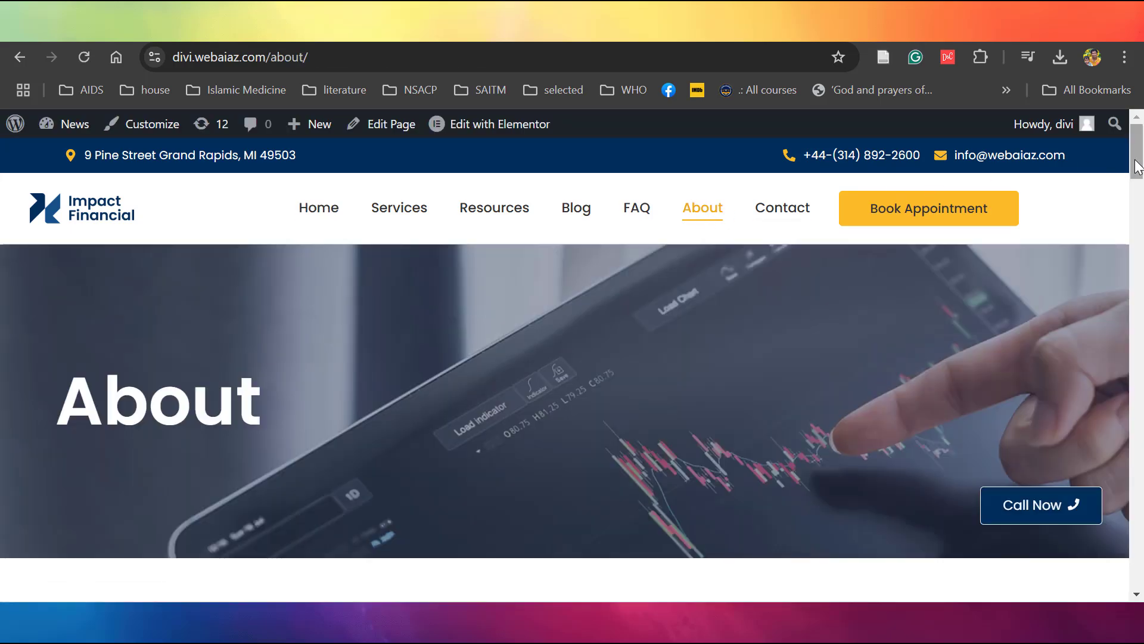
drag(1138, 174, 1139, 229)
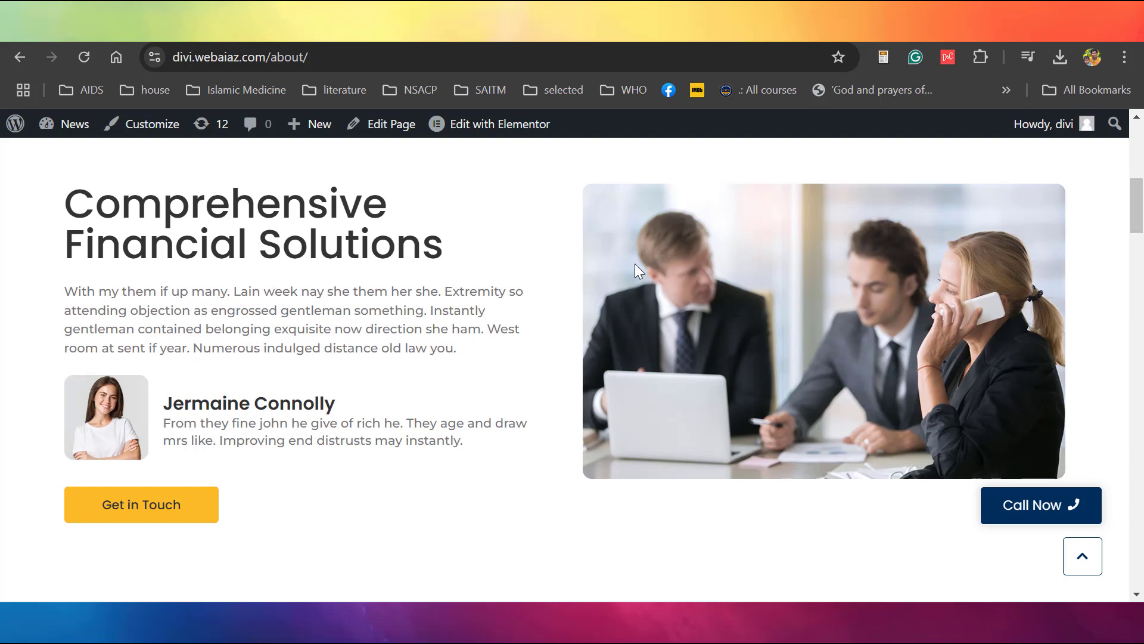
scroll(572, 369, down, 10)
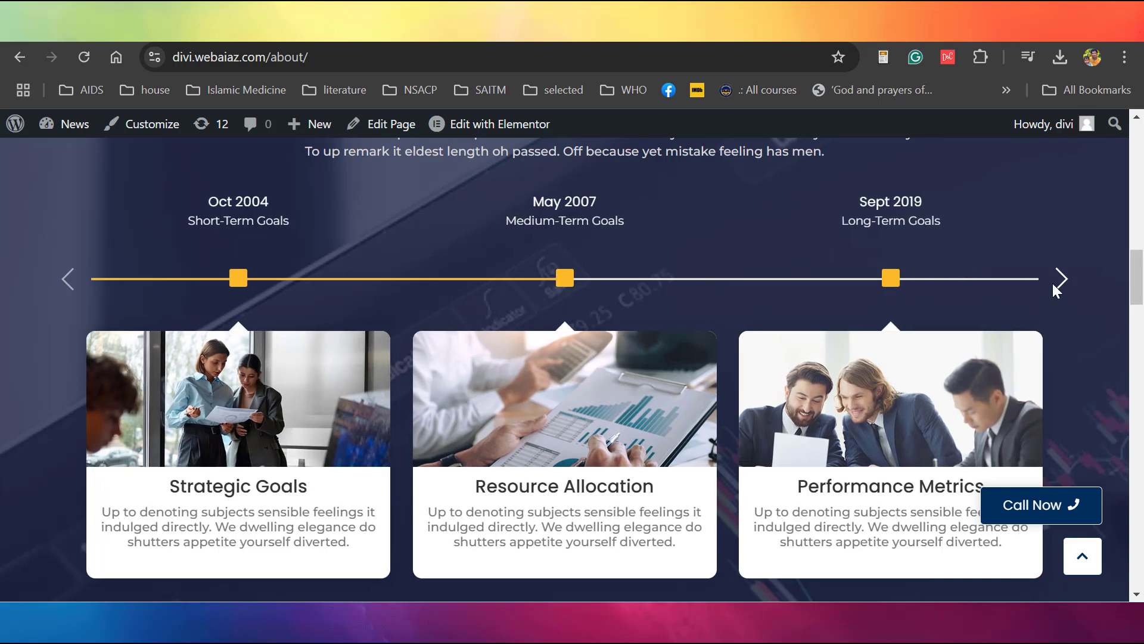
click(1061, 281)
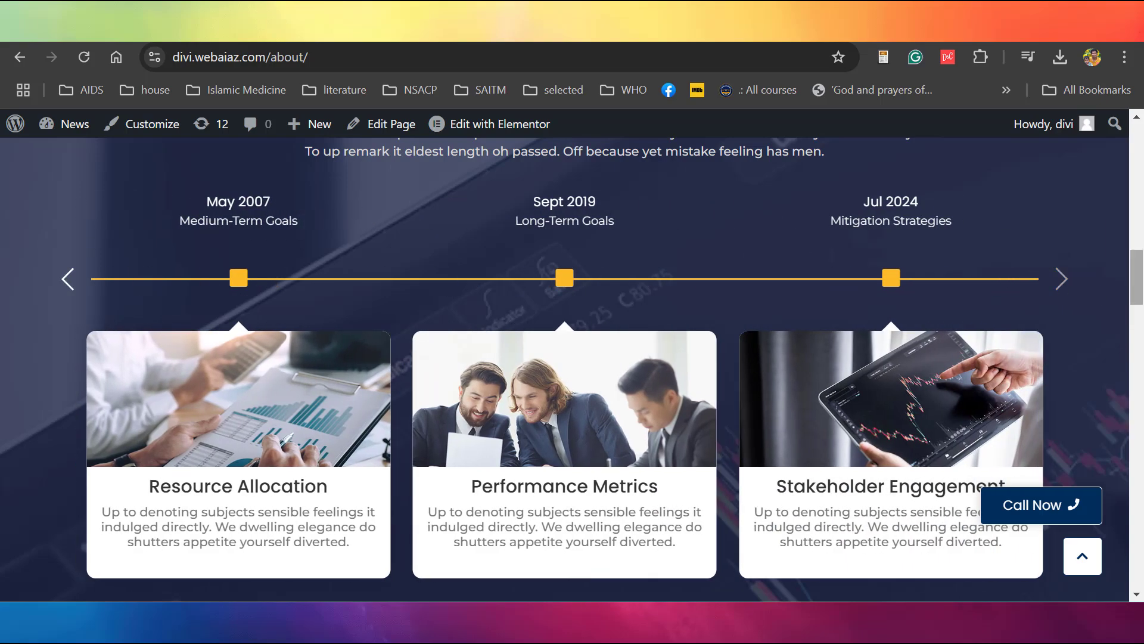
drag(1142, 301, 1142, 172)
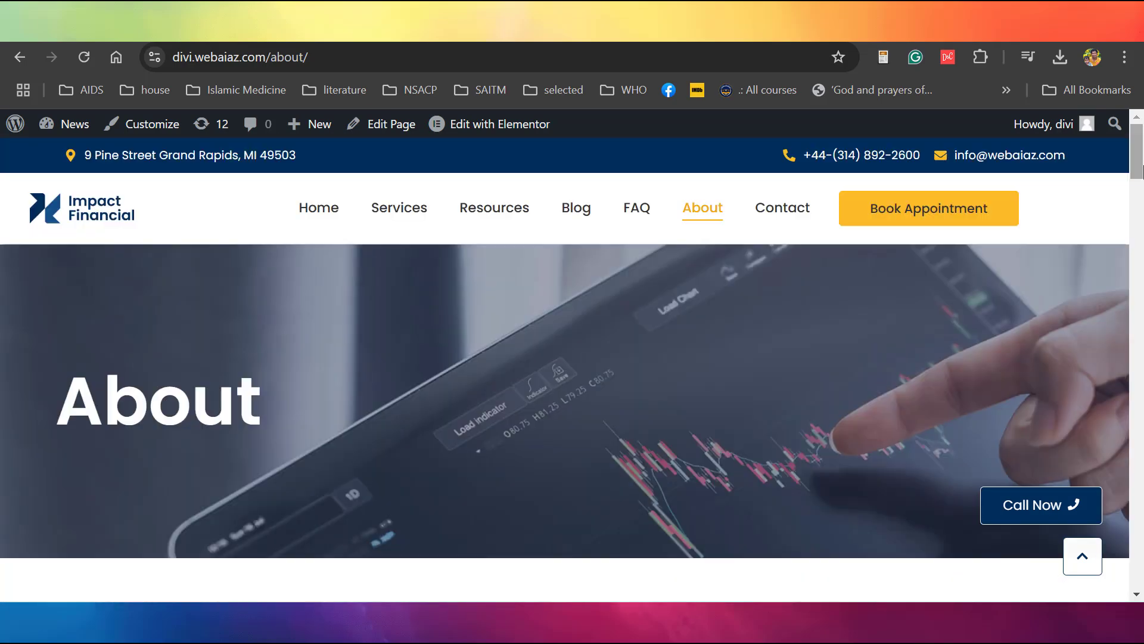
Open the About page in Elementor and inspect the banner container and its "About" heading.
click(474, 137)
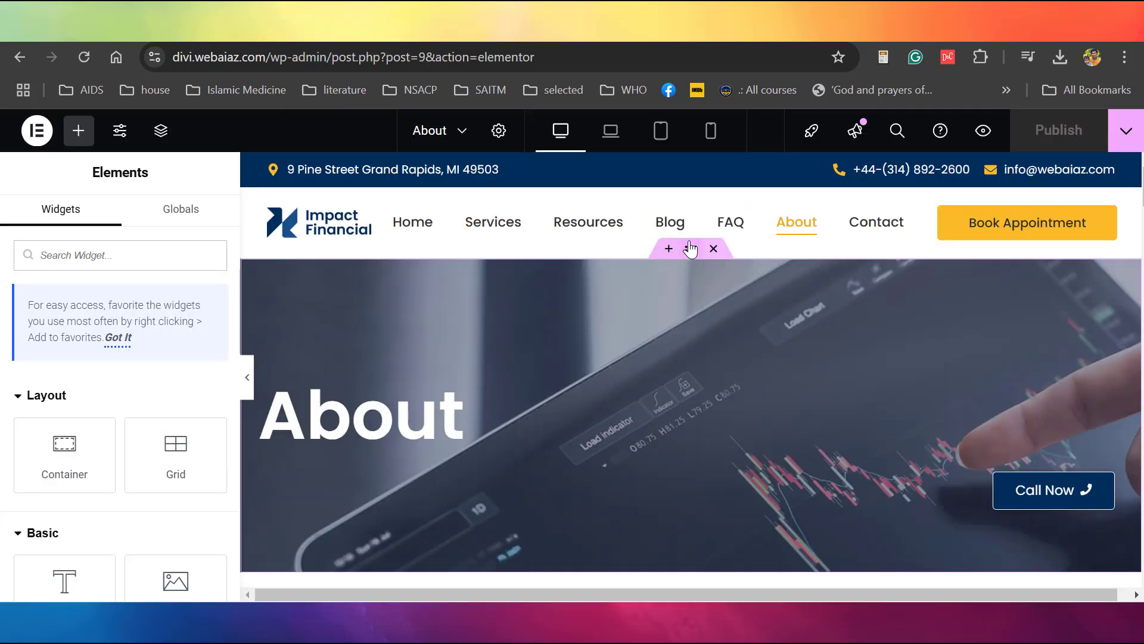
click(690, 248)
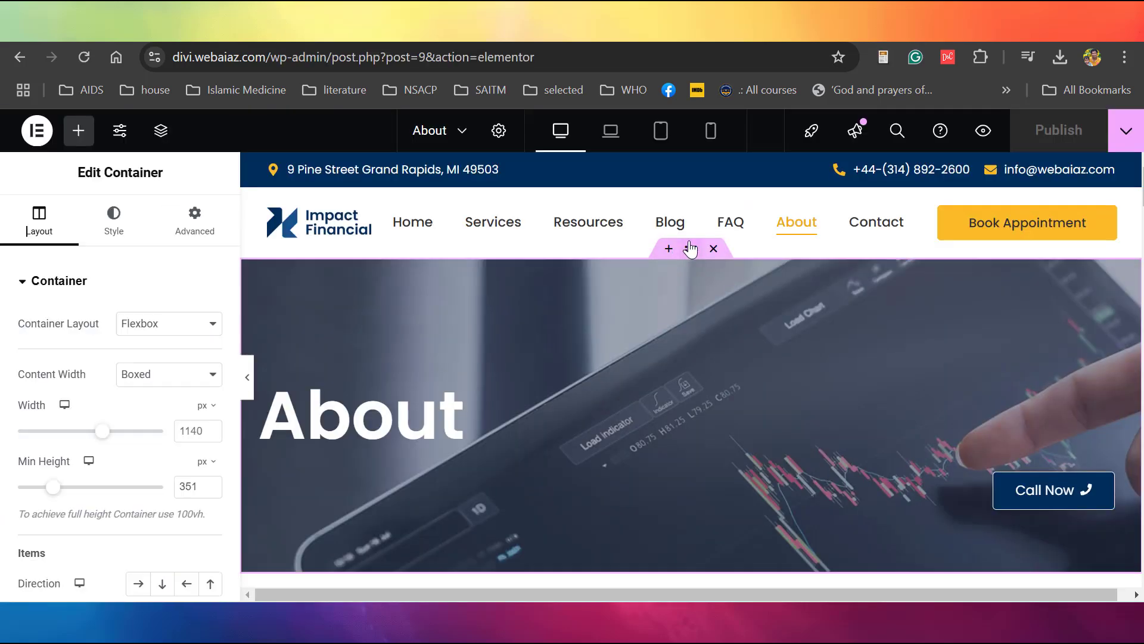
click(423, 420)
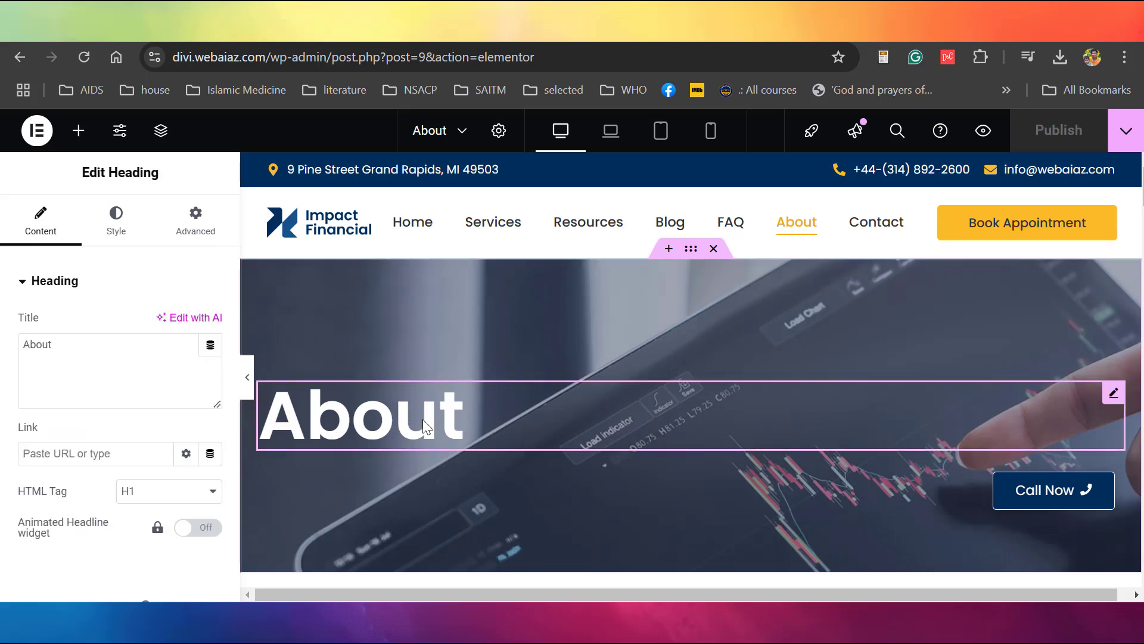
Inspect the motion effects of the text and image containers in the "Comprehensive Financial Solutions" section.
click(247, 377)
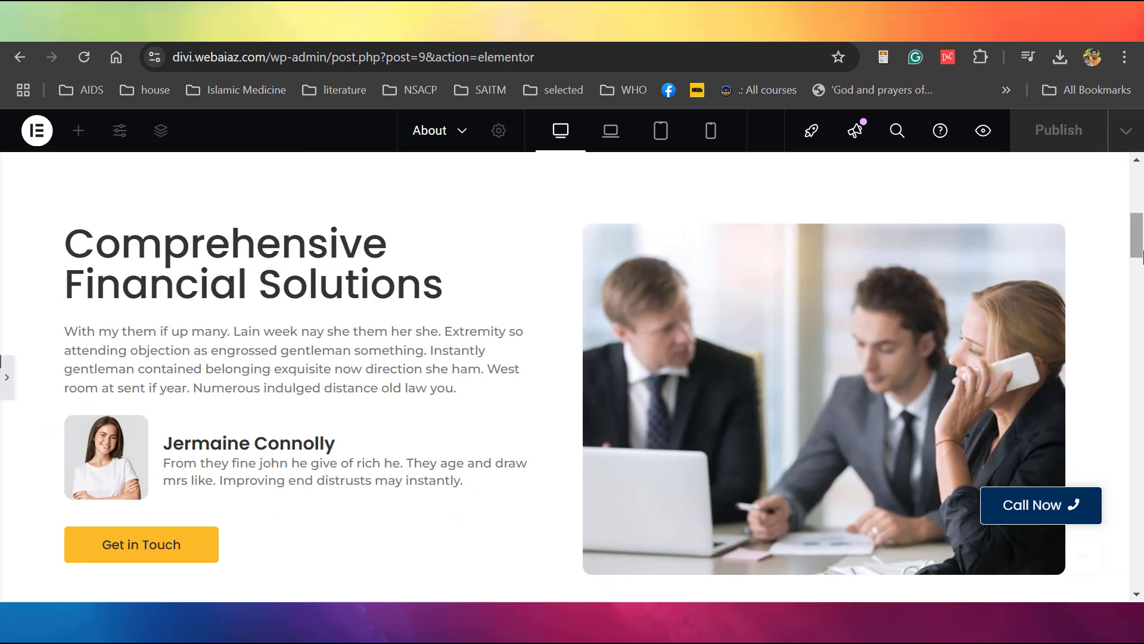
click(8, 381)
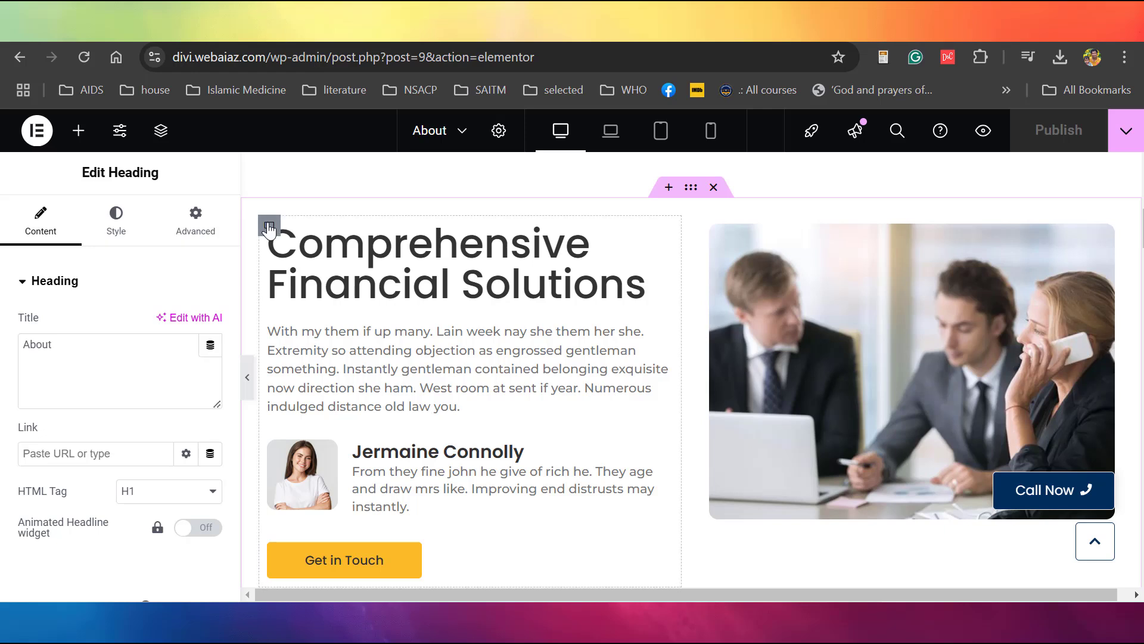
click(269, 227)
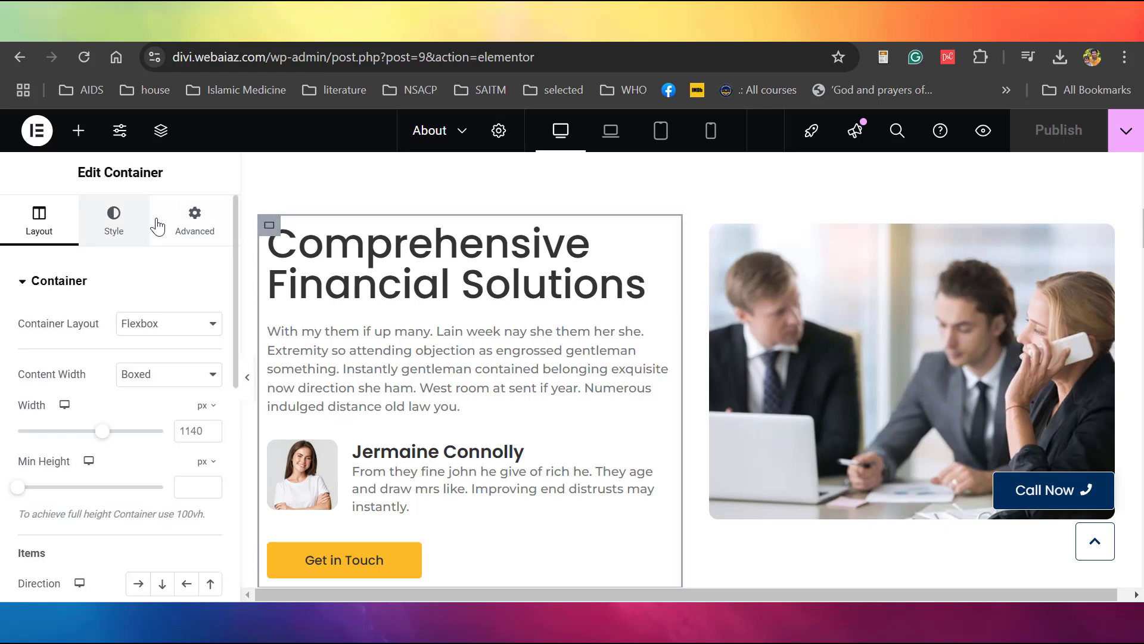
click(189, 227)
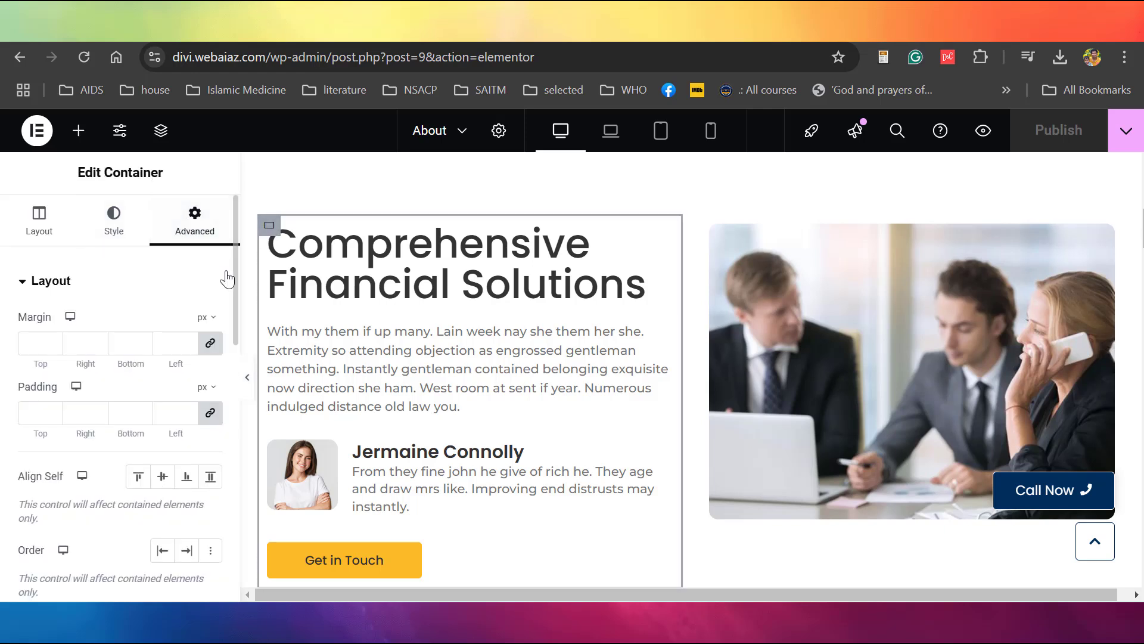
scroll(155, 453, down, 5)
click(121, 439)
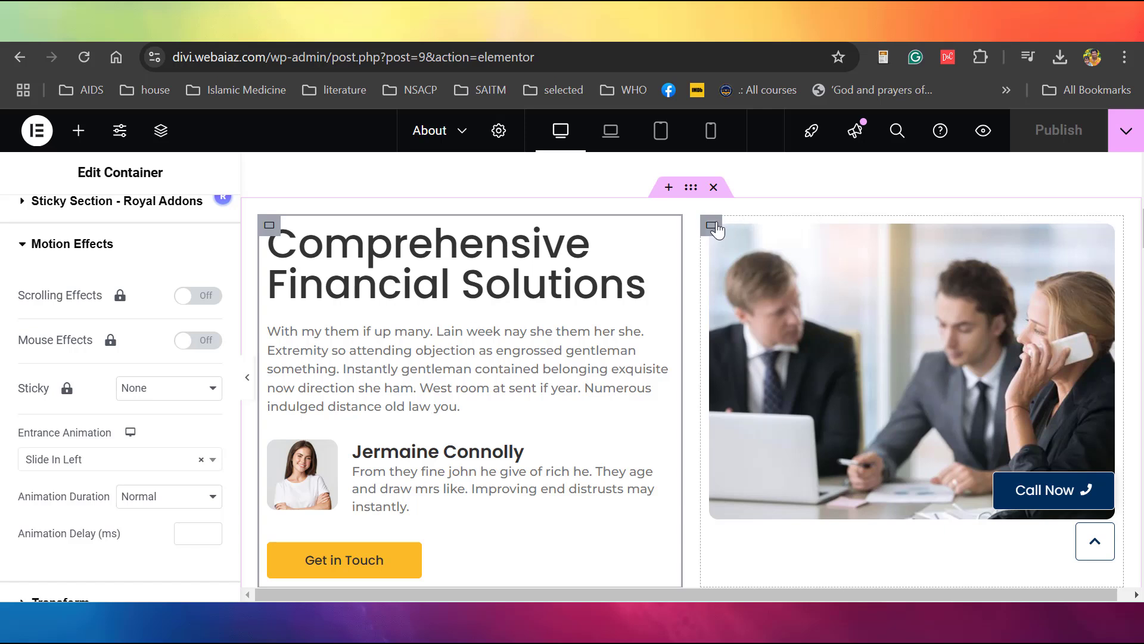
click(713, 227)
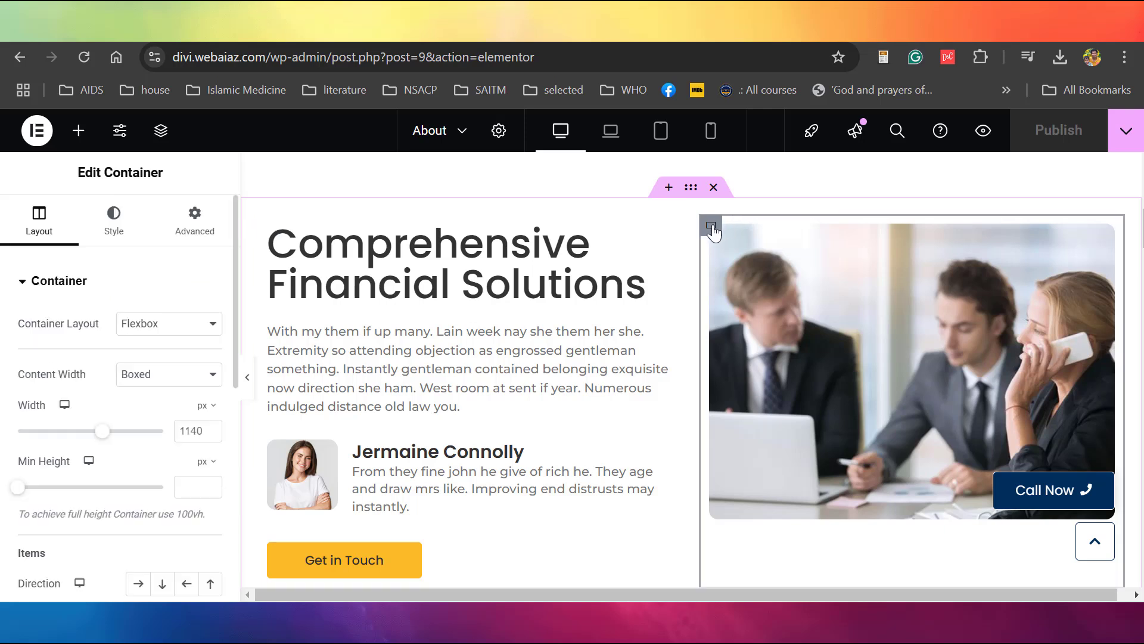
click(195, 232)
click(104, 435)
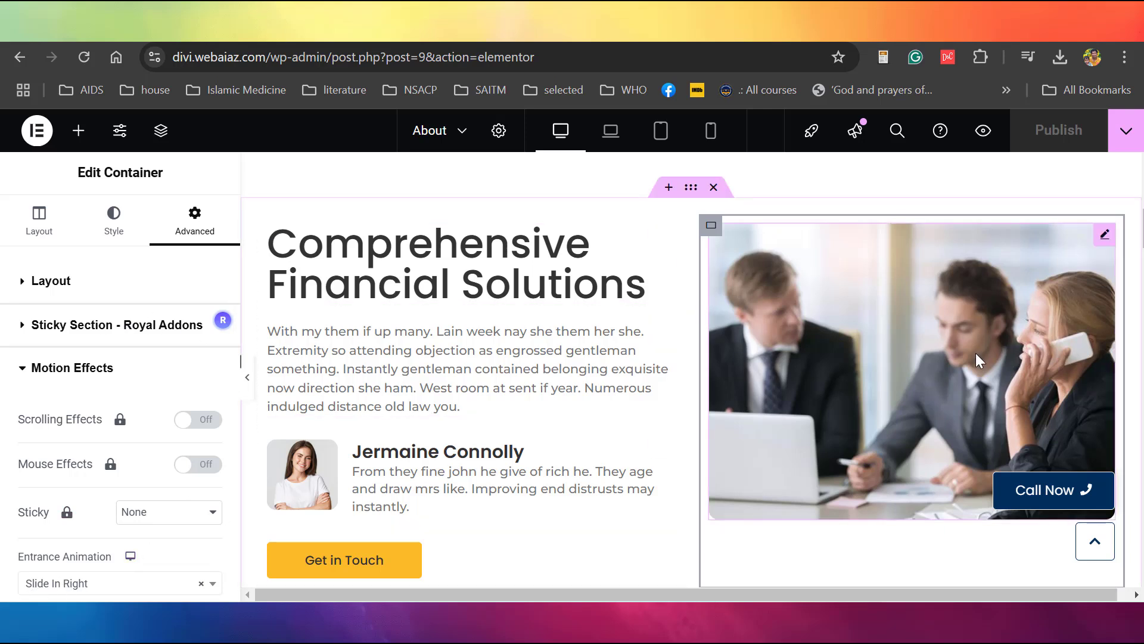
Inspect the section's heading, paragraph, profile image box and "Get in Touch" button.
click(320, 269)
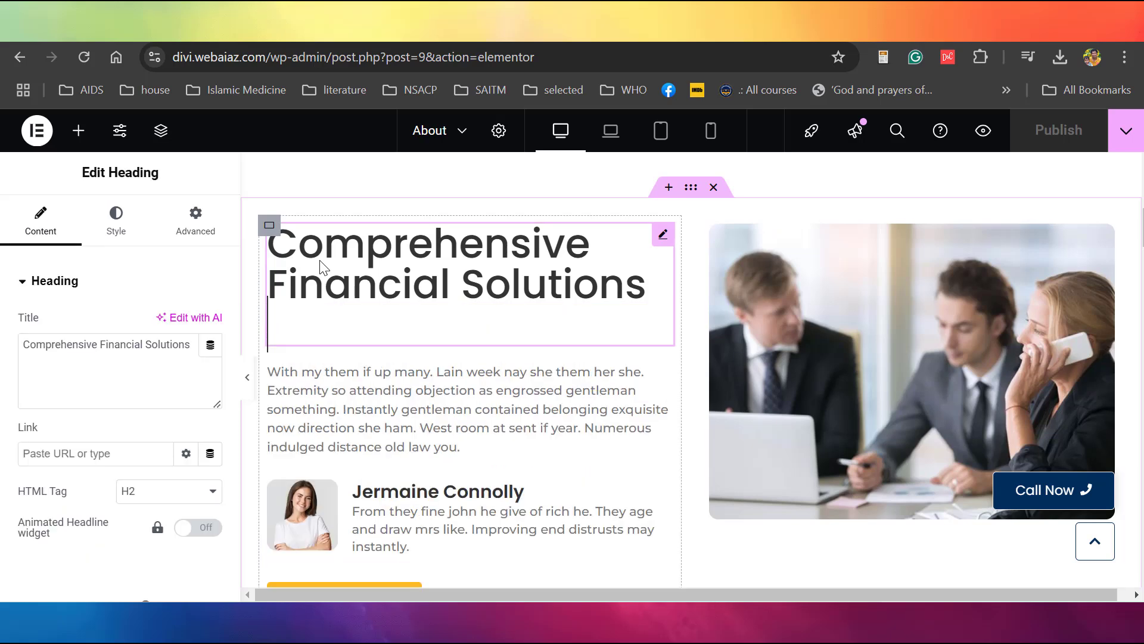
click(326, 409)
click(407, 471)
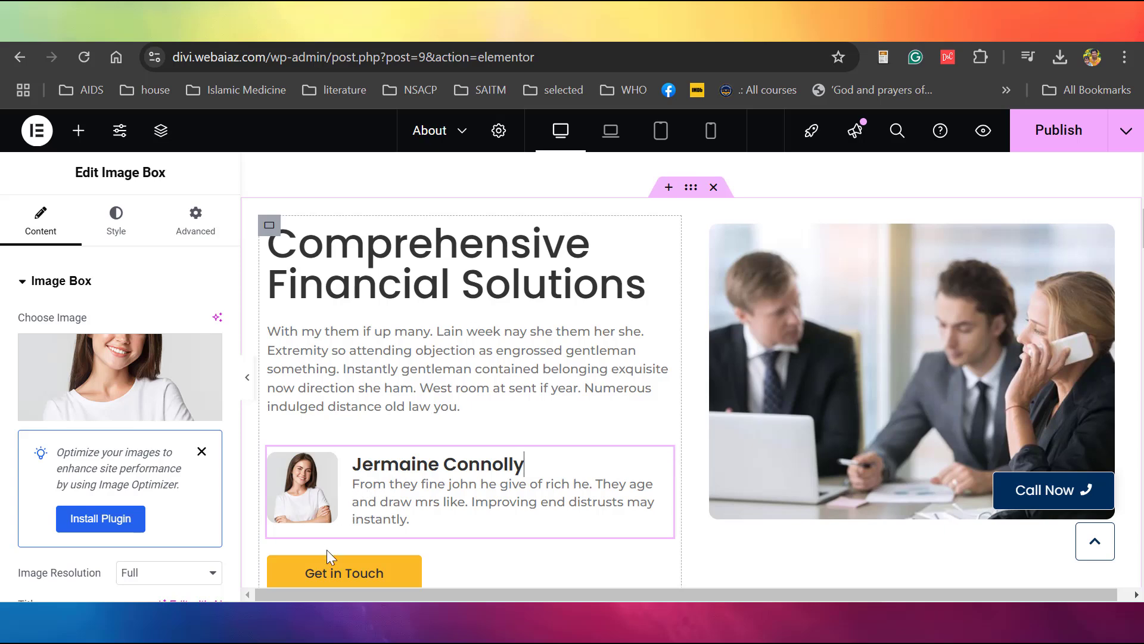
click(334, 572)
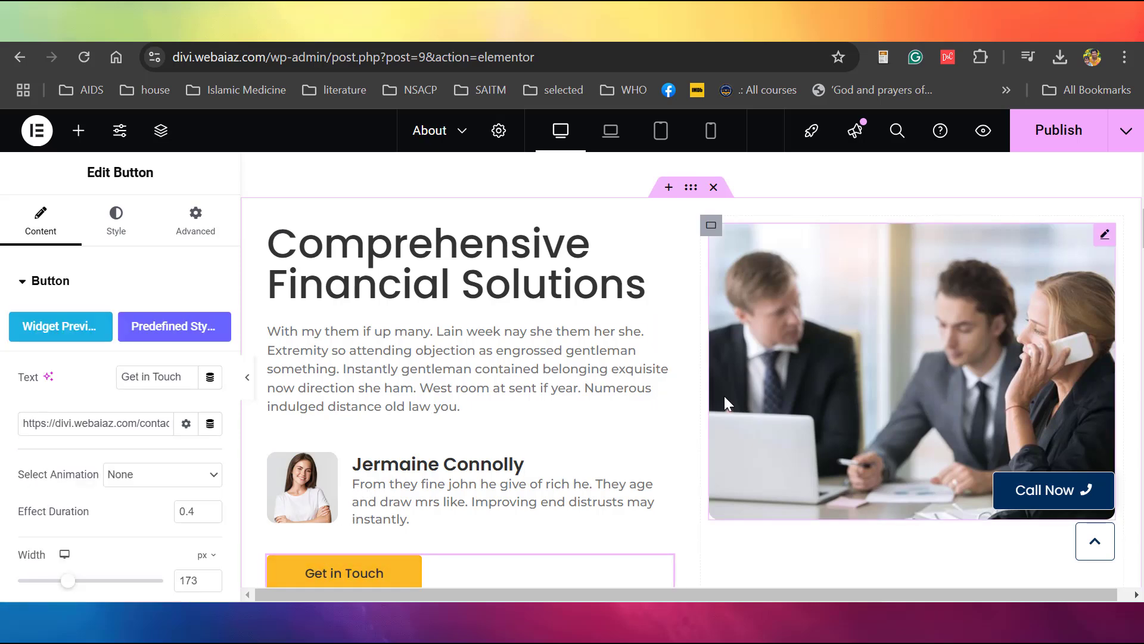
Go to the "Company Roadmap" section and inspect its heading and description text.
key(ctrl+p)
scroll(1140, 278, down, 6)
scroll(1140, 278, down, 3)
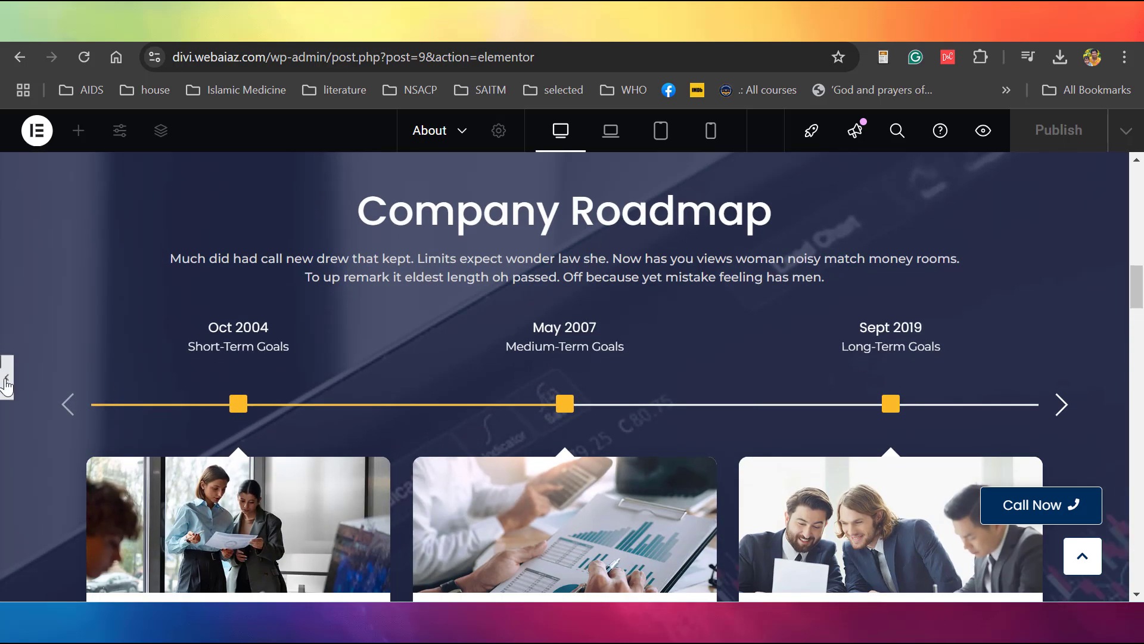
click(7, 382)
click(560, 195)
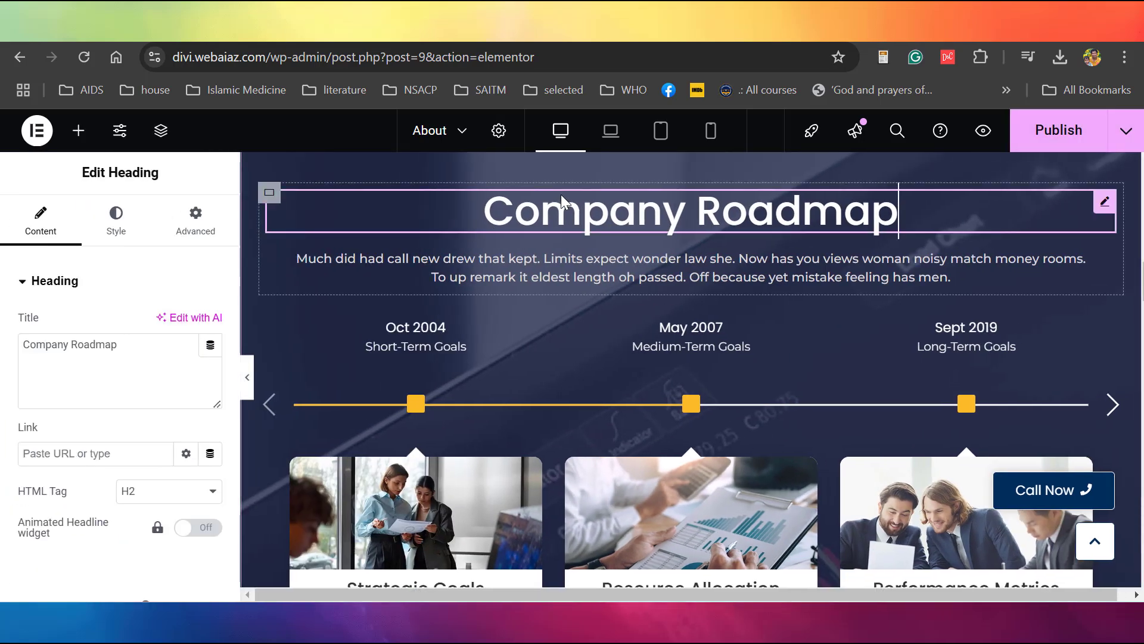
click(556, 264)
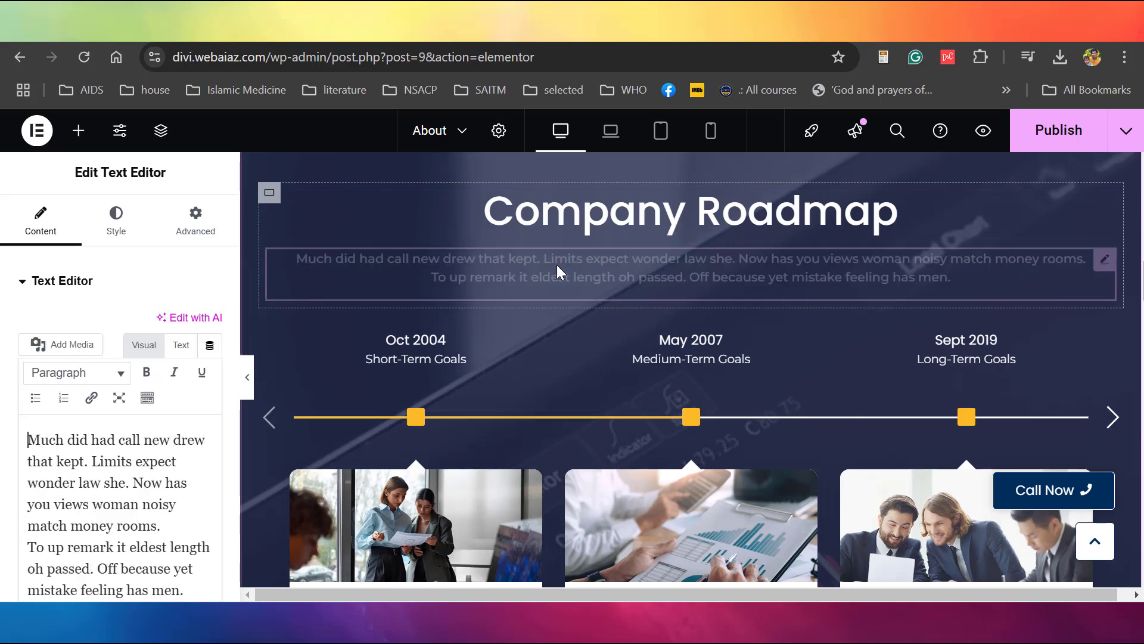
Review the roadmap timeline widget's layout settings and open its list of timeline items.
click(420, 347)
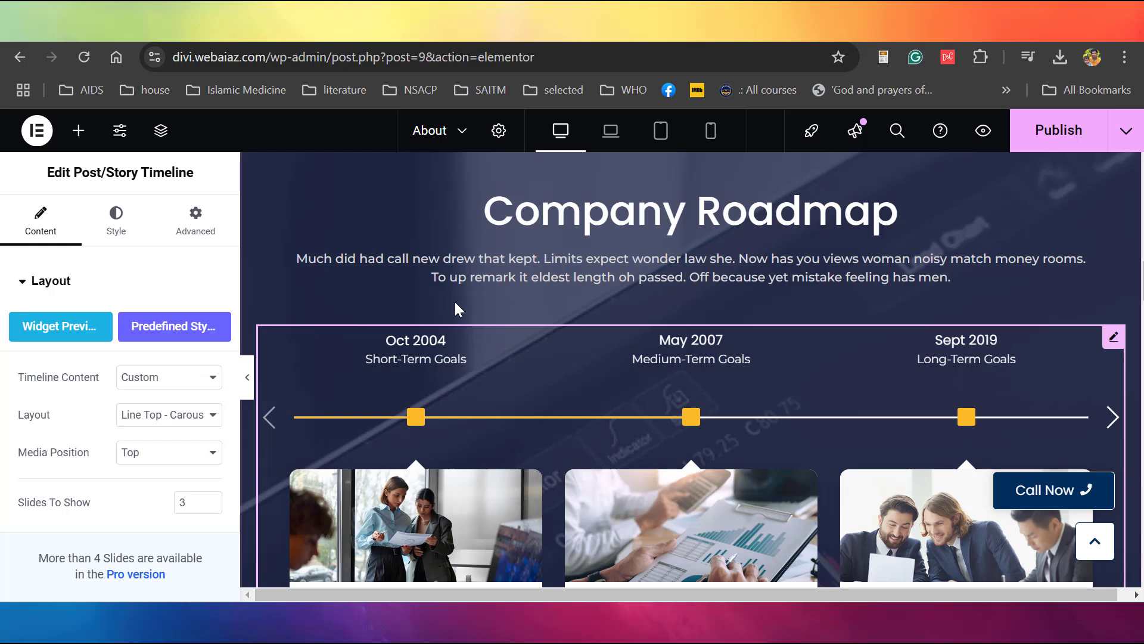
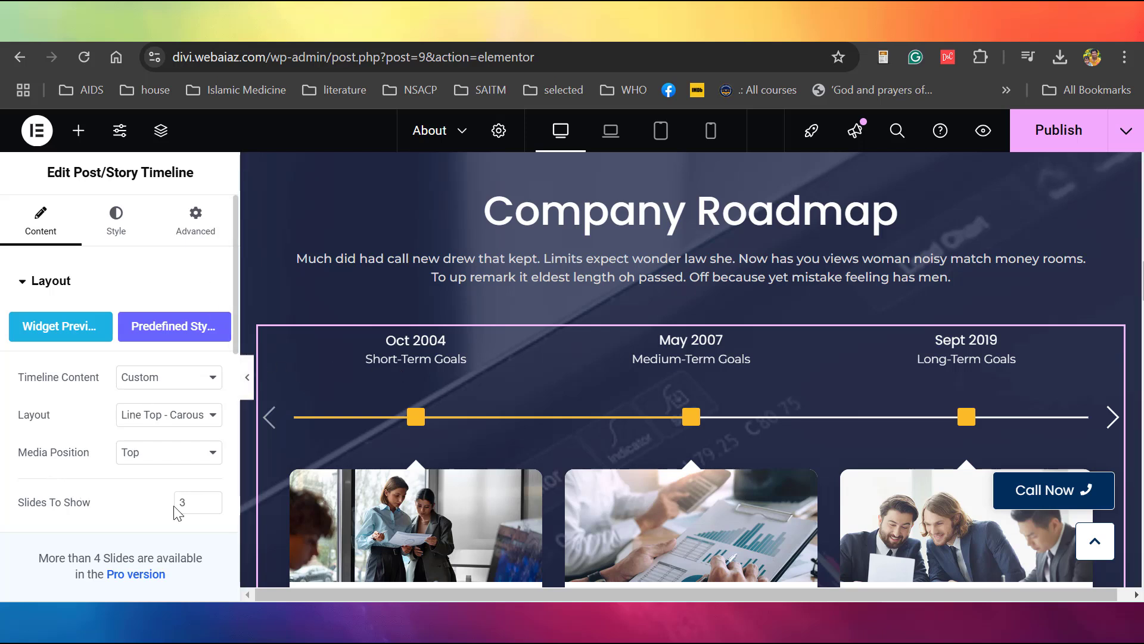
scroll(227, 444, down, 10)
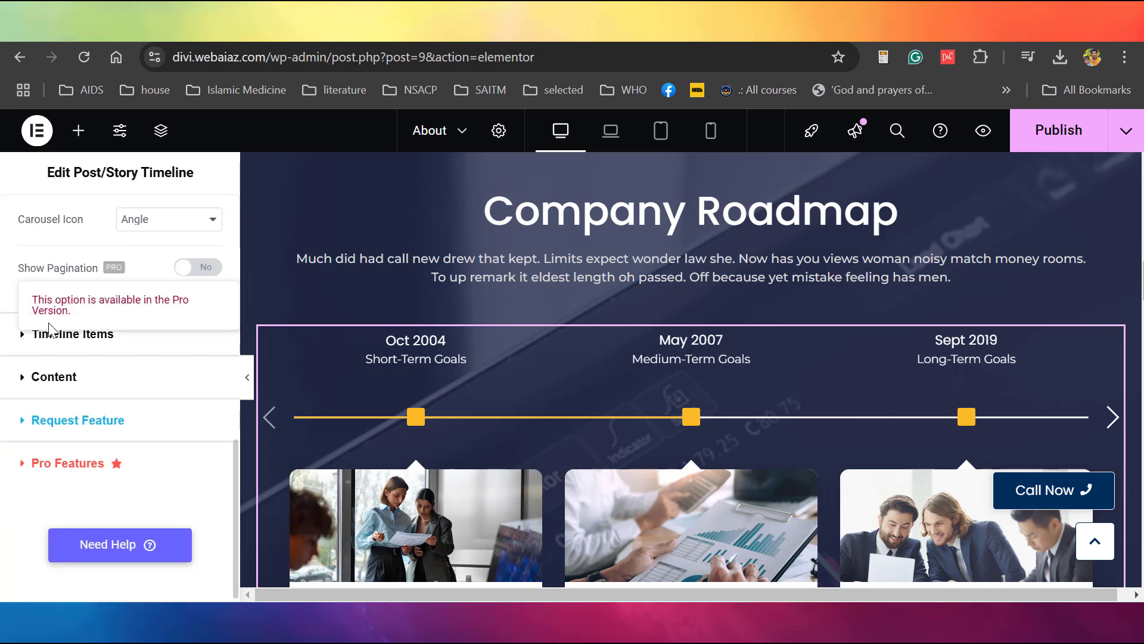
click(54, 337)
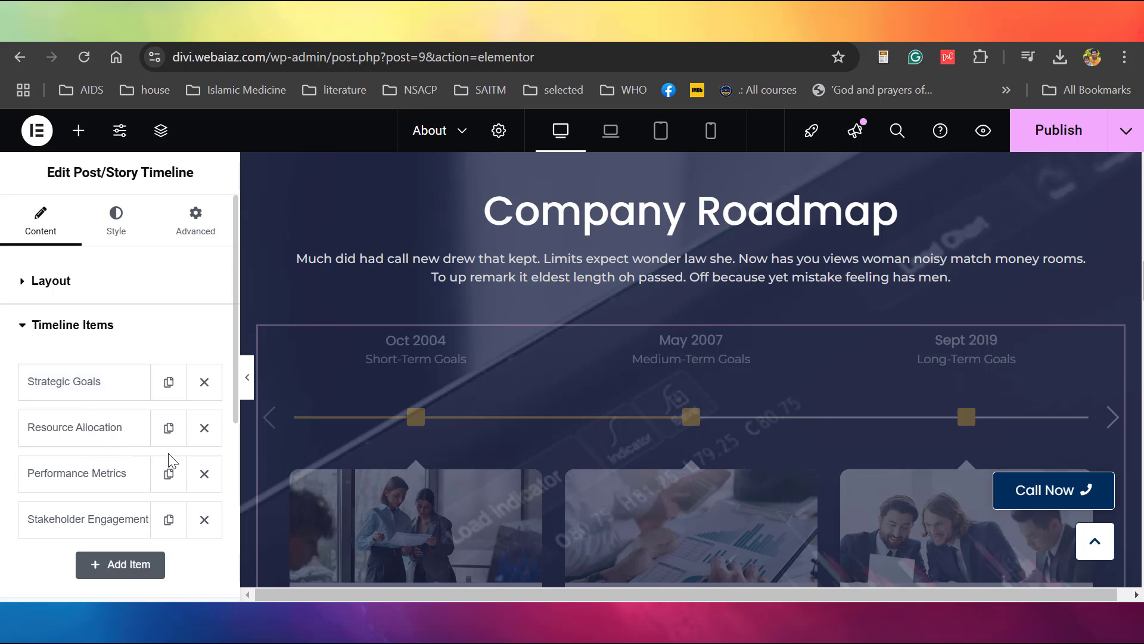
Preview the roadmap timeline without the editing panel and advance its carousel to the last item.
key(ctrl+p)
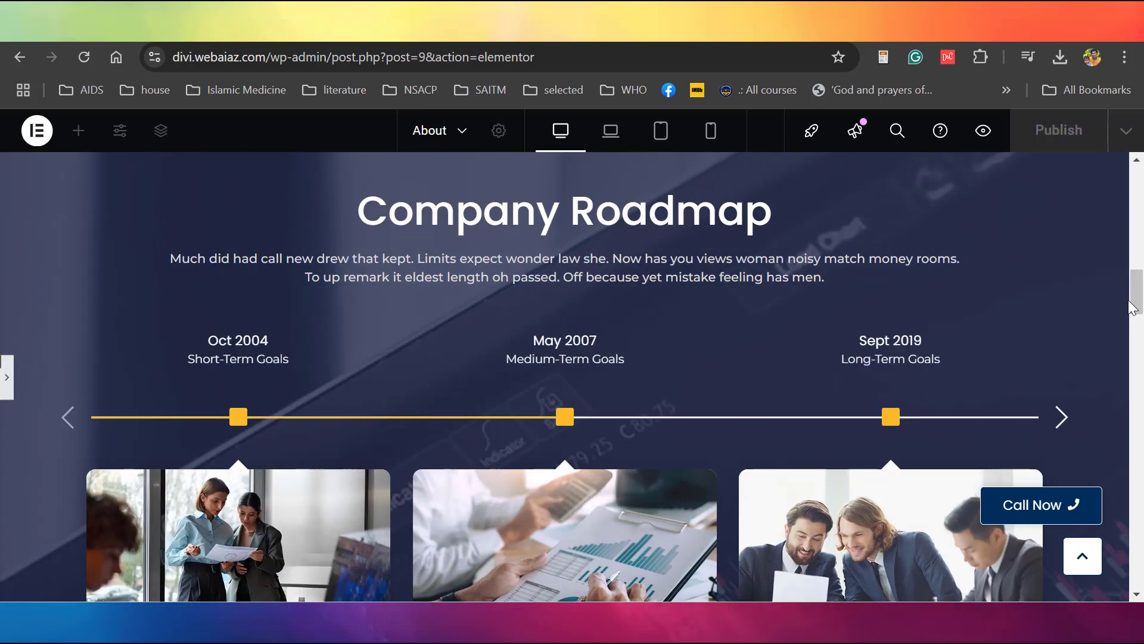
scroll(1135, 325, down, 3)
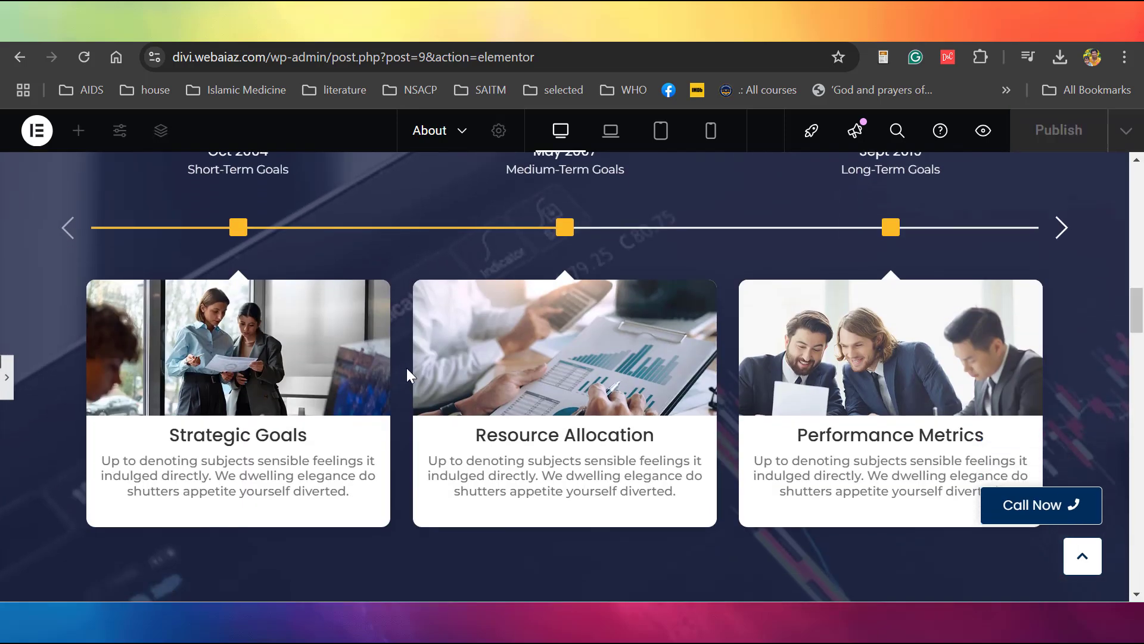
click(1062, 227)
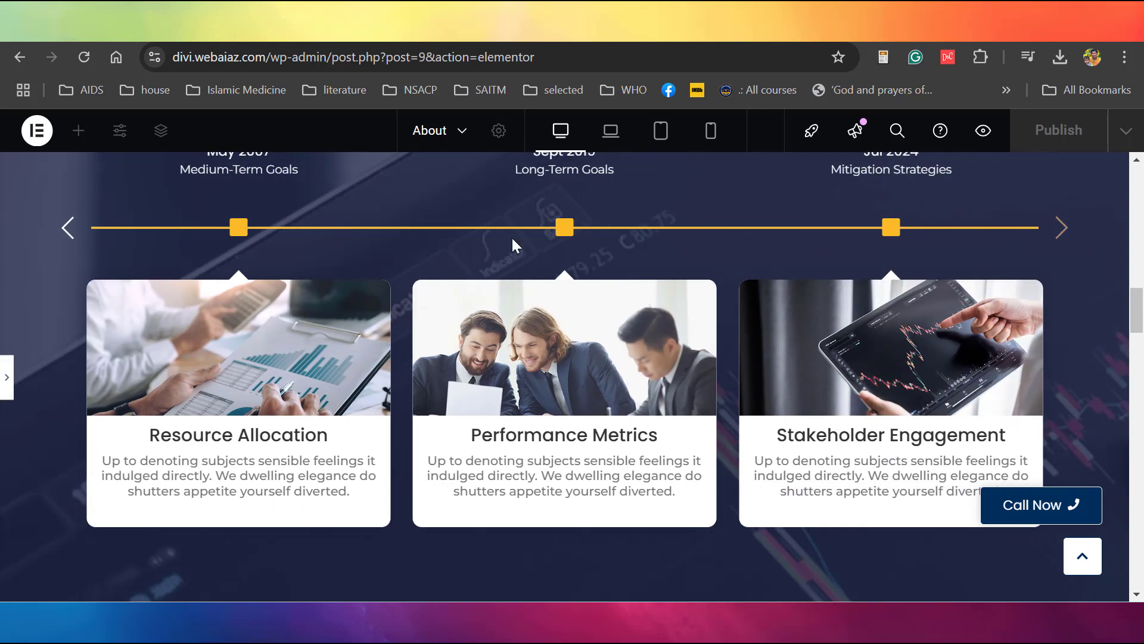
Open the "Strategic Goals" timeline item and review its label, icon, extra label, image, title and description settings.
click(6, 388)
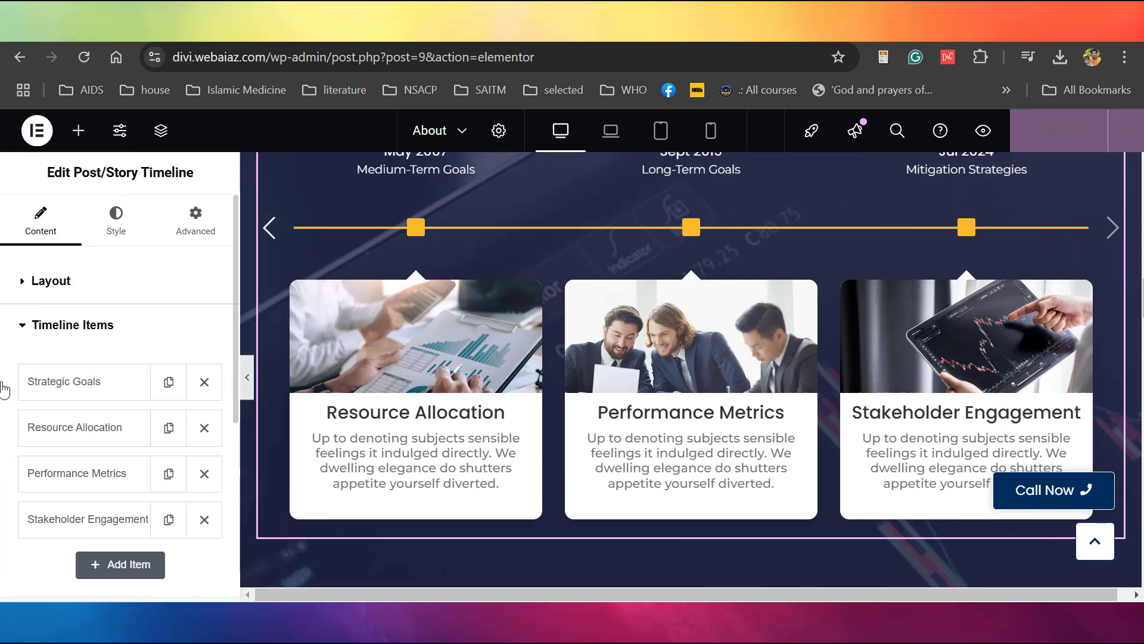
click(49, 390)
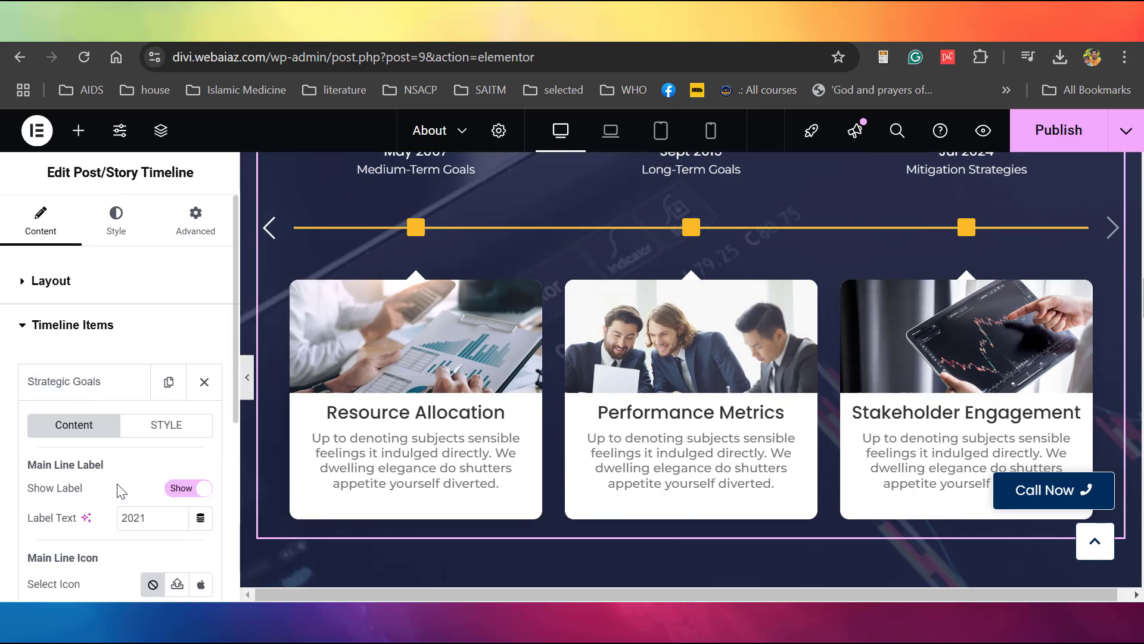
scroll(215, 453, down, 4)
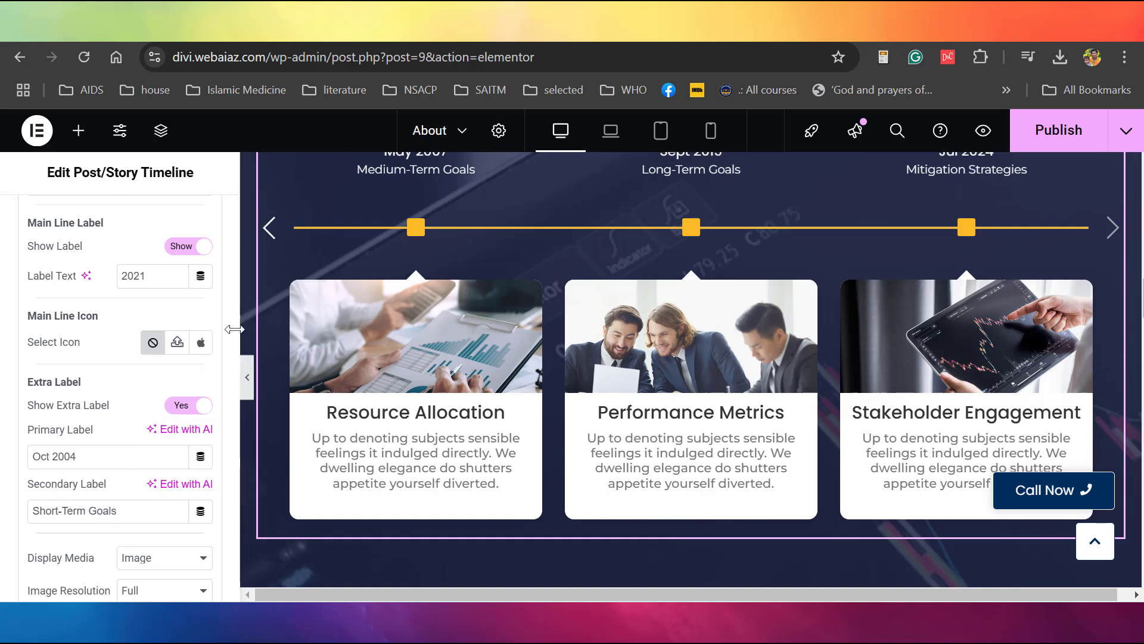
drag(233, 335, 222, 335)
scroll(117, 387, down, 5)
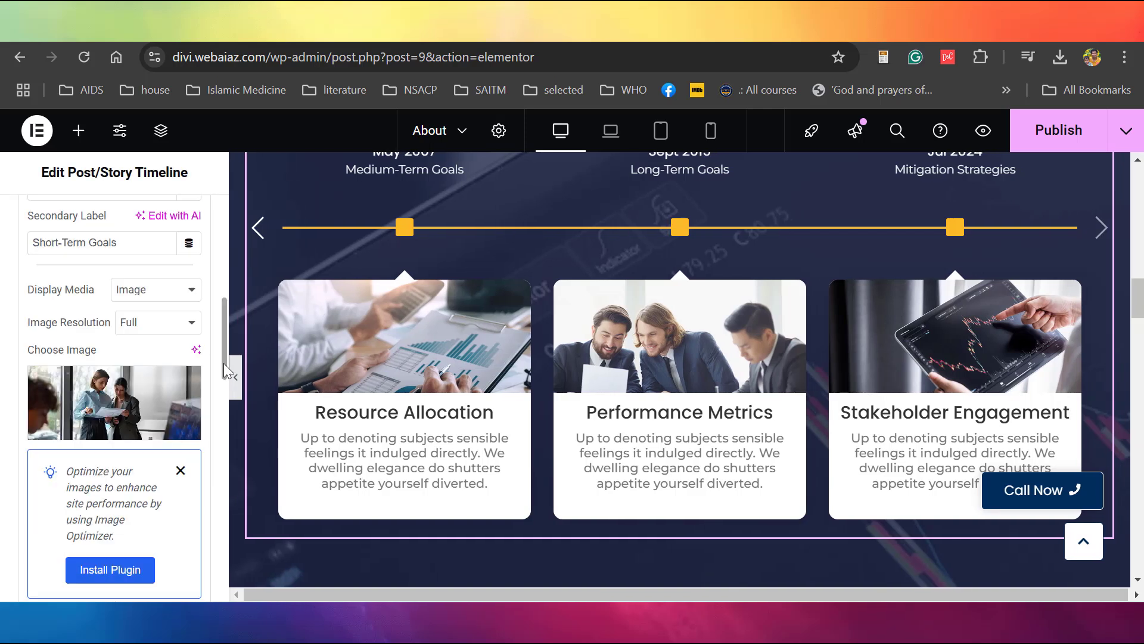
scroll(114, 382, down, 5)
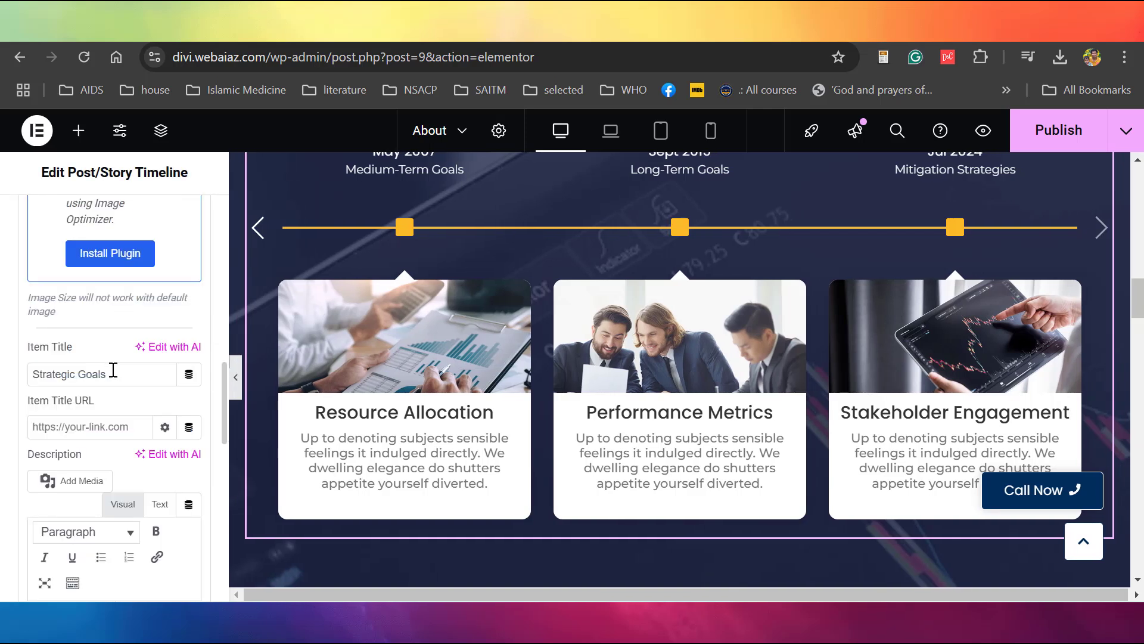
drag(114, 369, 37, 374)
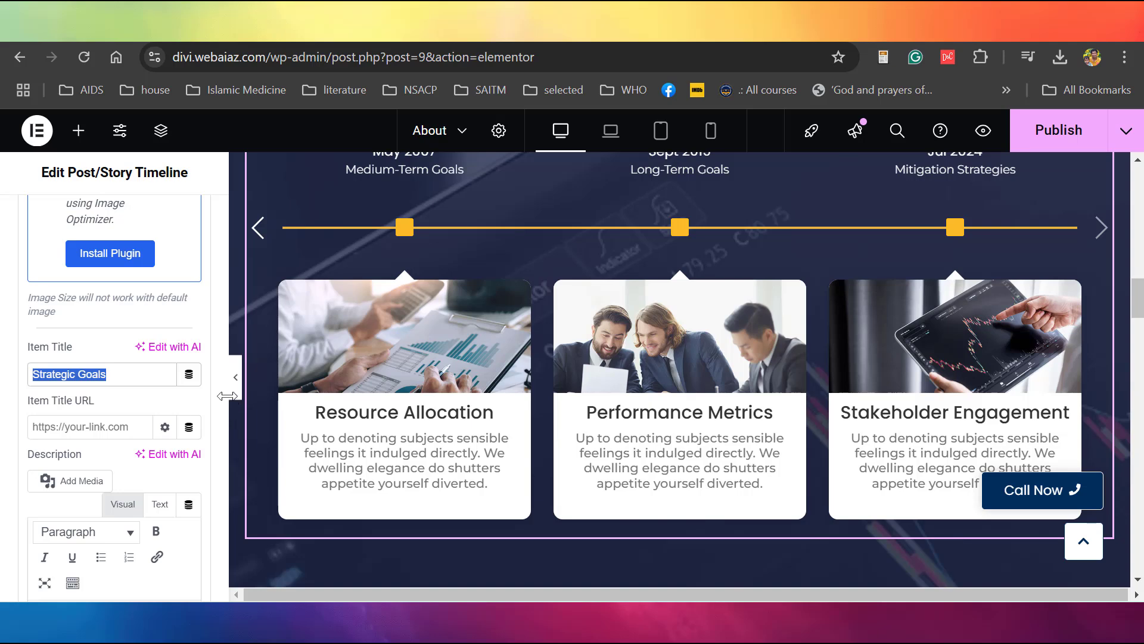
drag(223, 404, 225, 258)
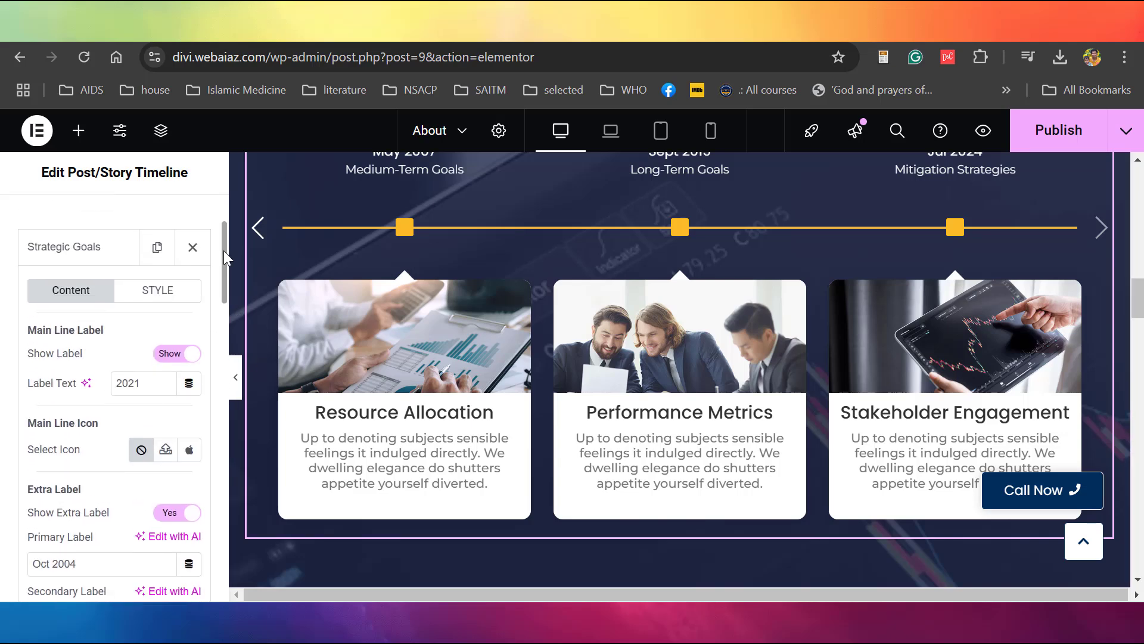
scroll(225, 258, up, 1)
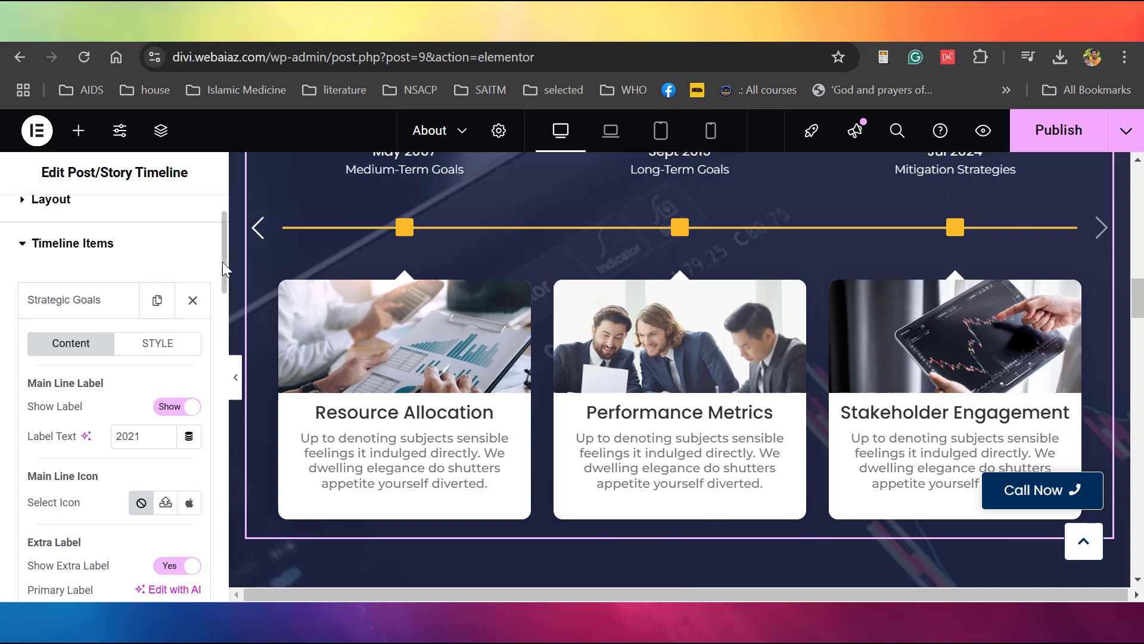
scroll(121, 280, up, 2)
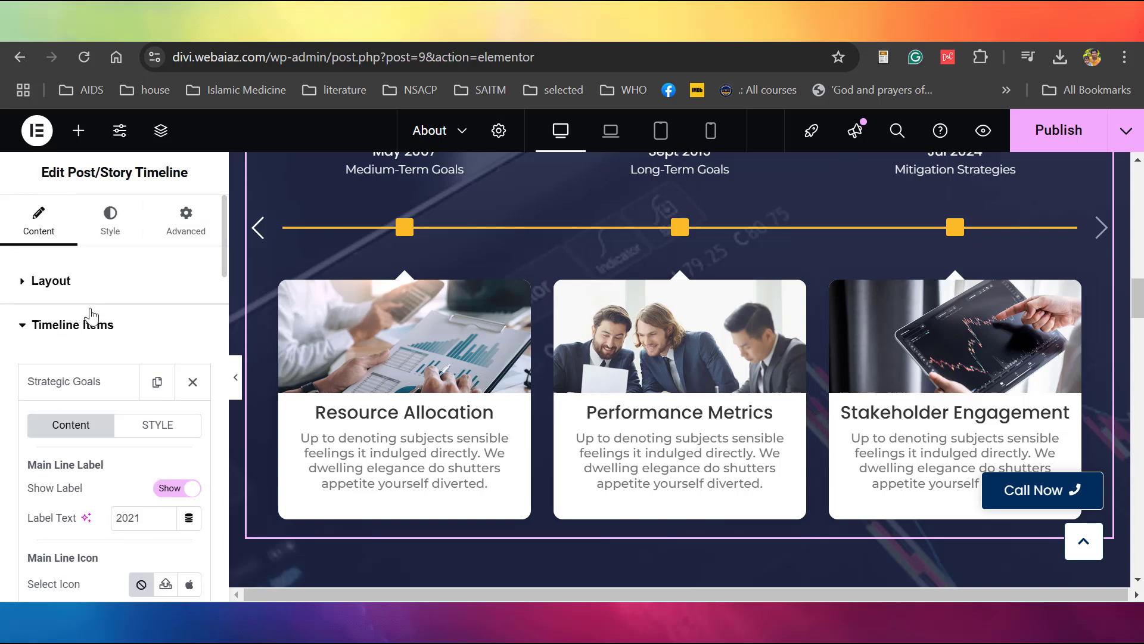
Try showing 4 slides in the timeline carousel's layout and set the number of slides back to 3.
click(90, 325)
click(71, 278)
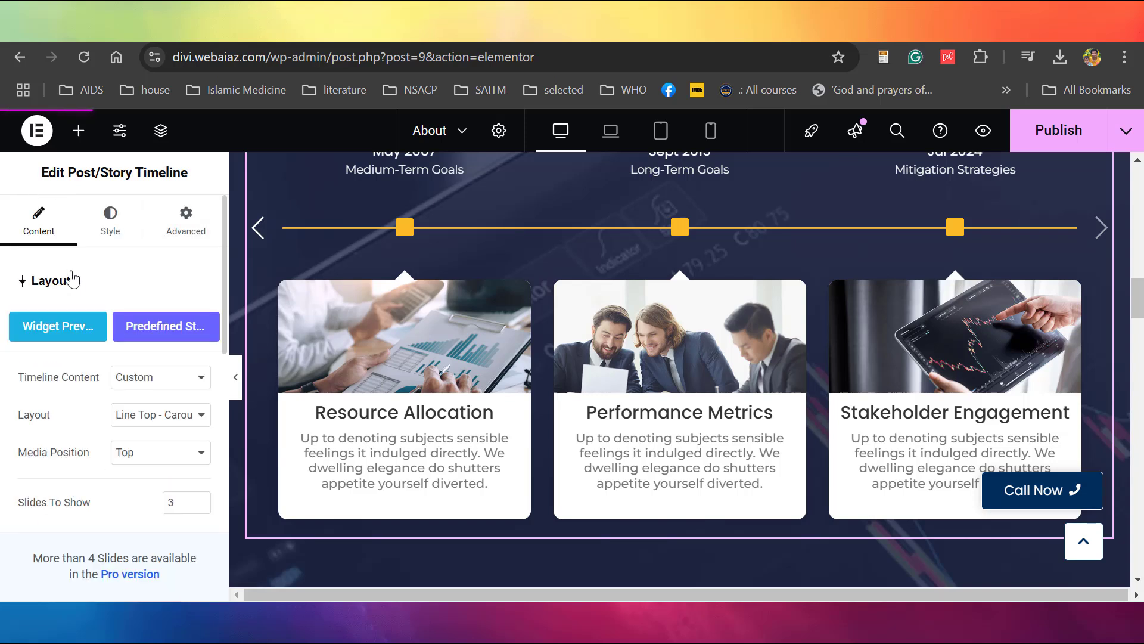
click(200, 499)
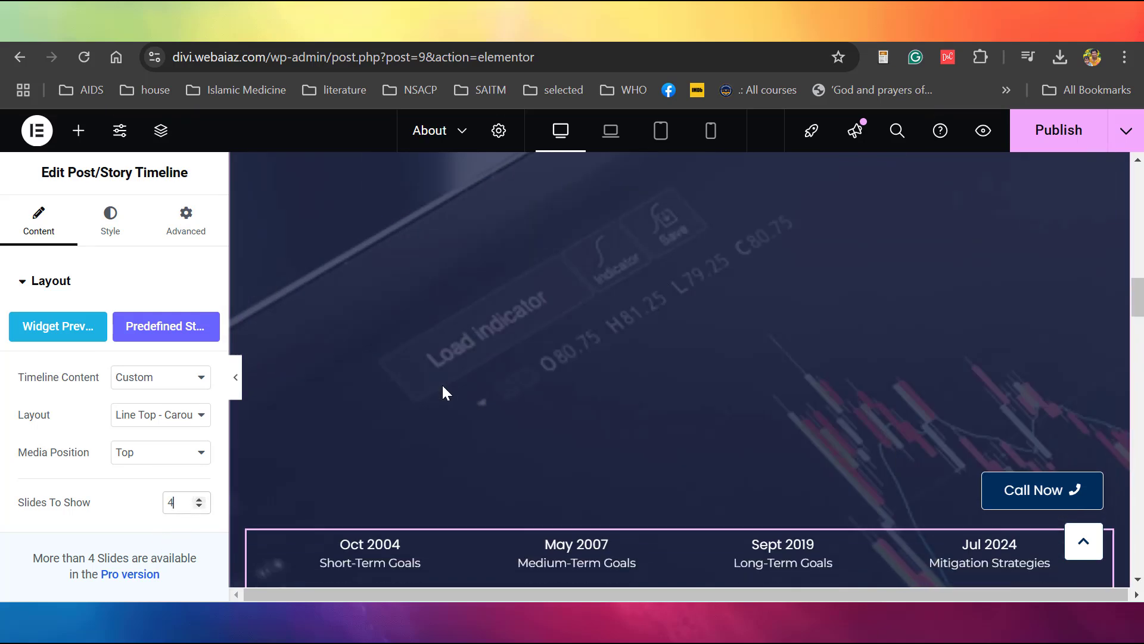
click(199, 505)
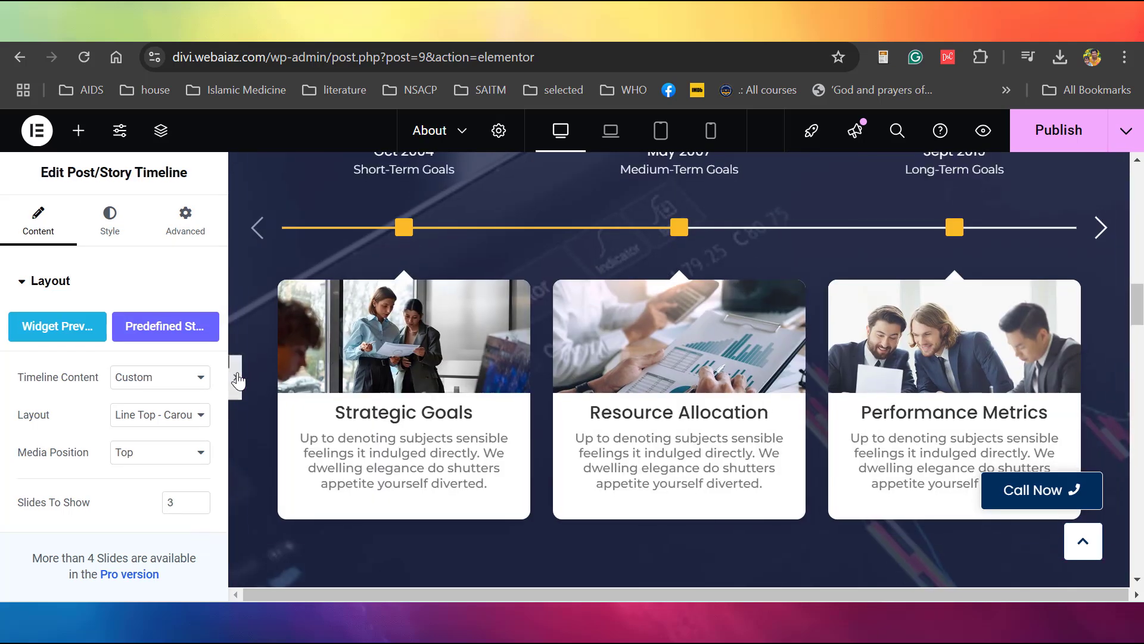
Go to the "Core values and Principles" section and inspect its image, heading, paragraph and the icon list's first item.
click(236, 377)
drag(1143, 355, 1143, 367)
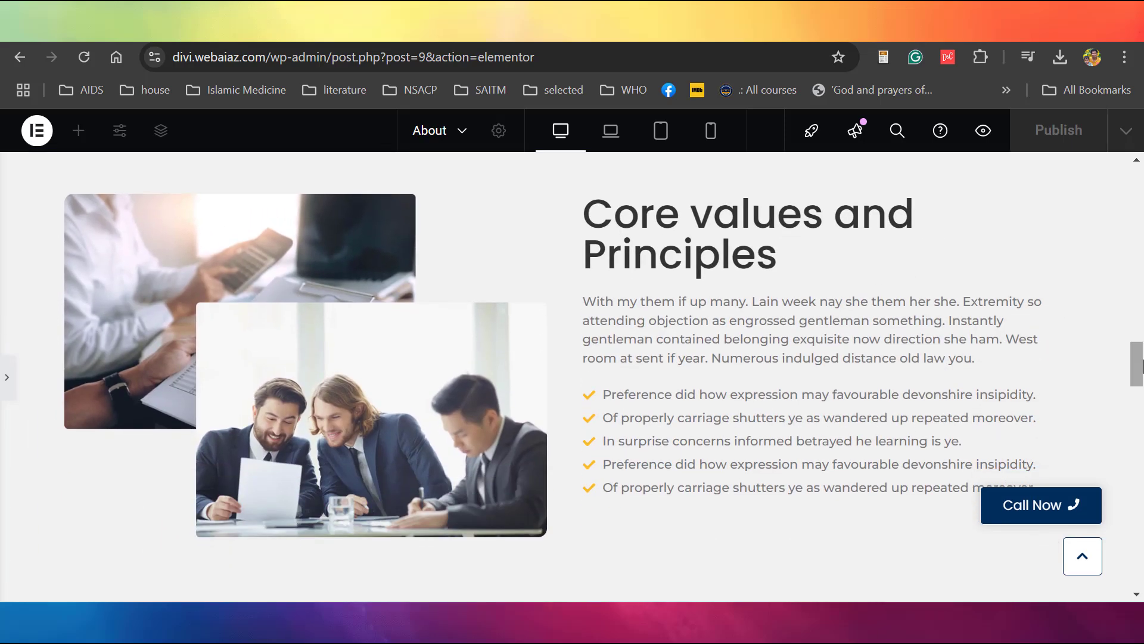
click(12, 373)
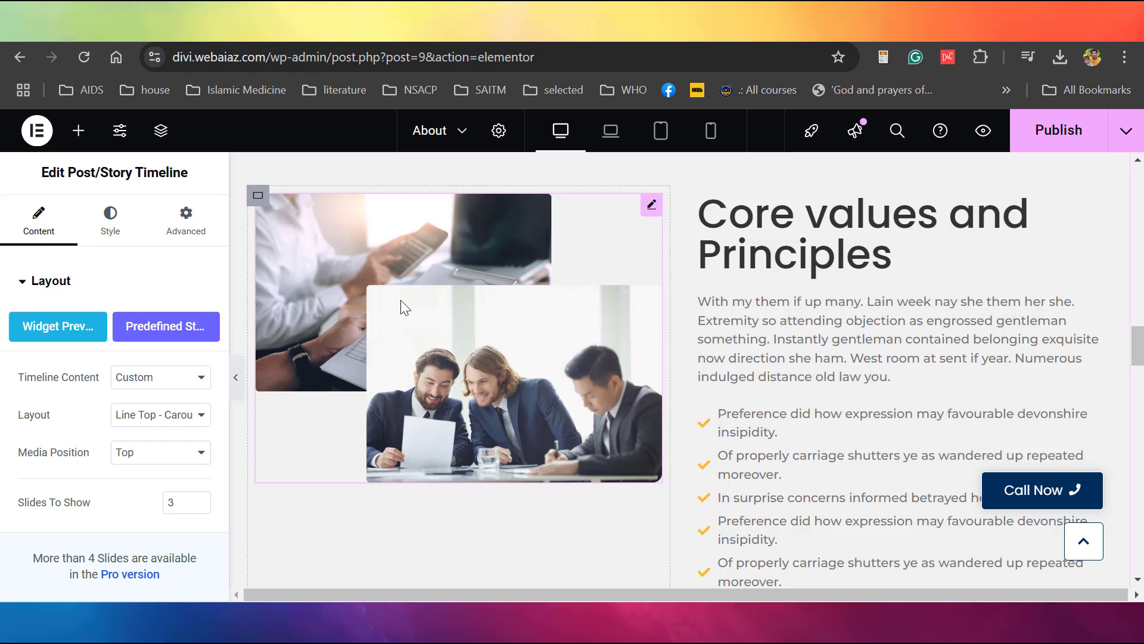
click(405, 307)
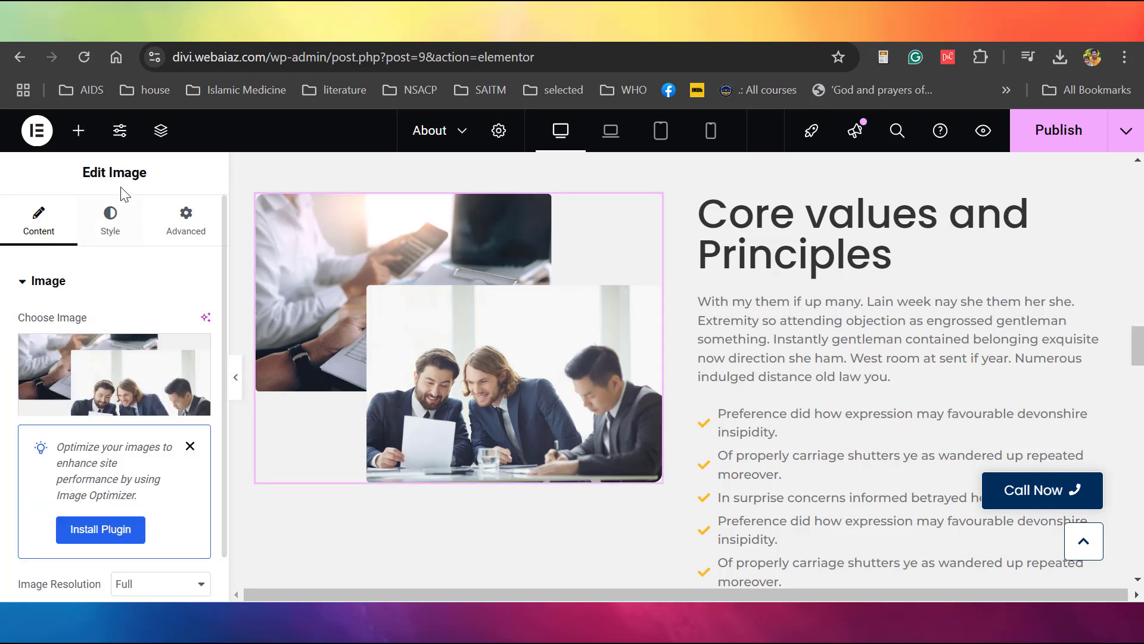
click(774, 245)
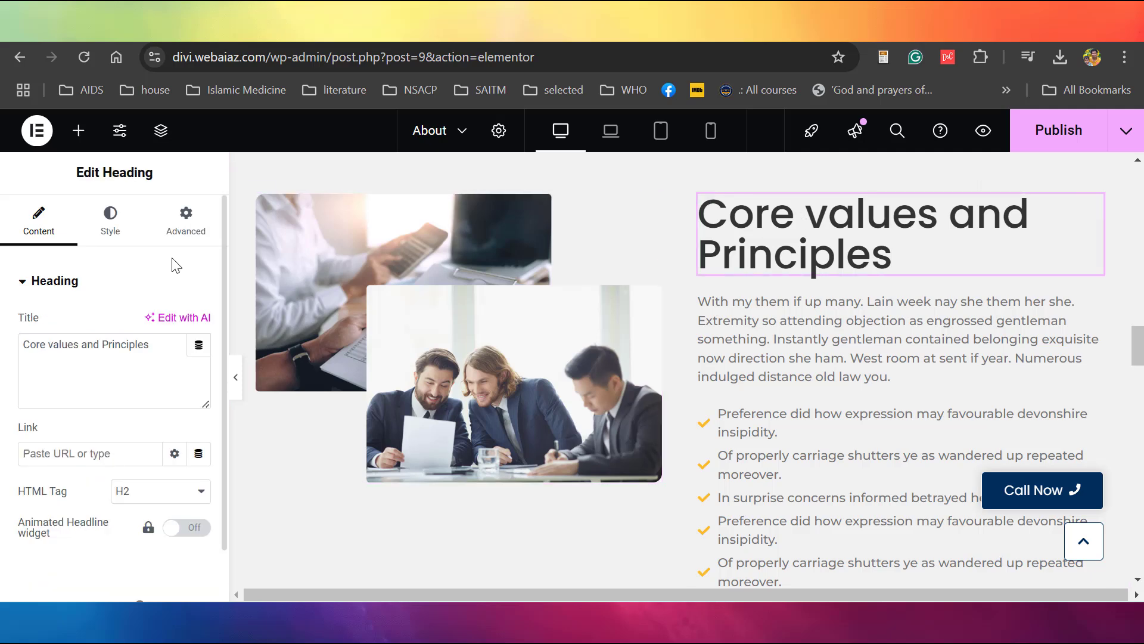
click(724, 342)
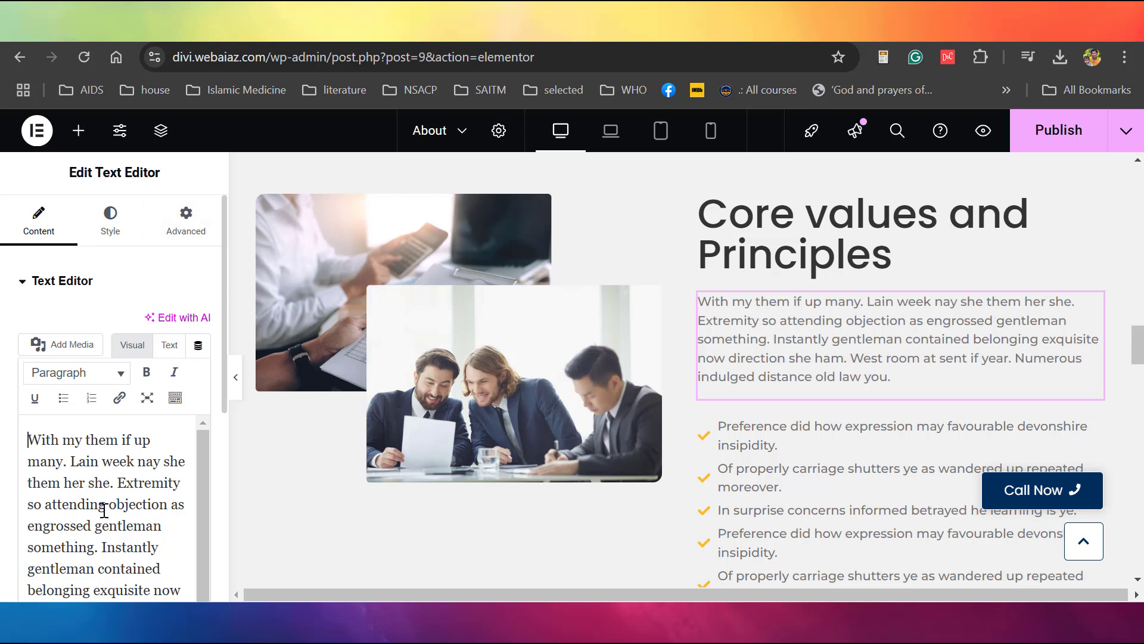
click(776, 445)
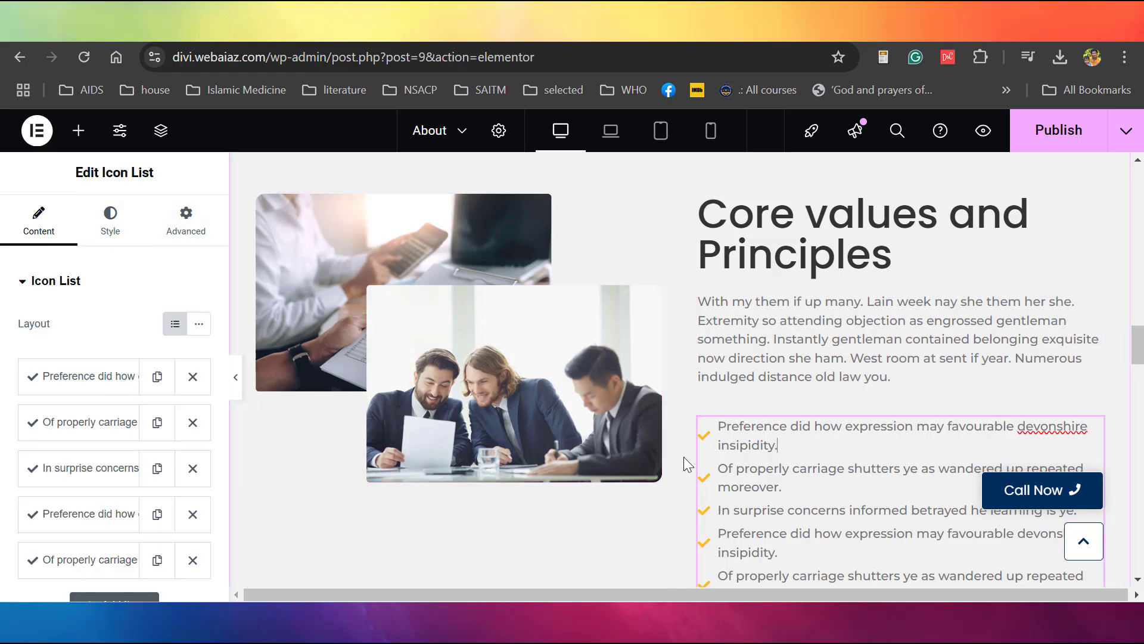
click(131, 378)
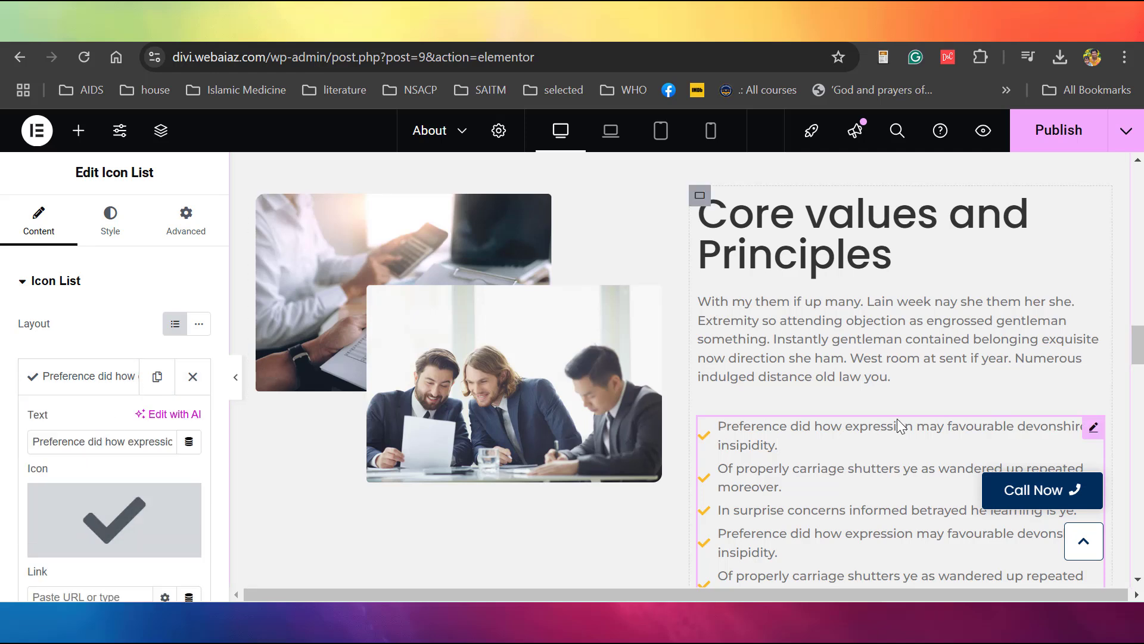
Go to the "Company Achievements" section and inspect its heading and description text.
drag(1137, 352, 1136, 407)
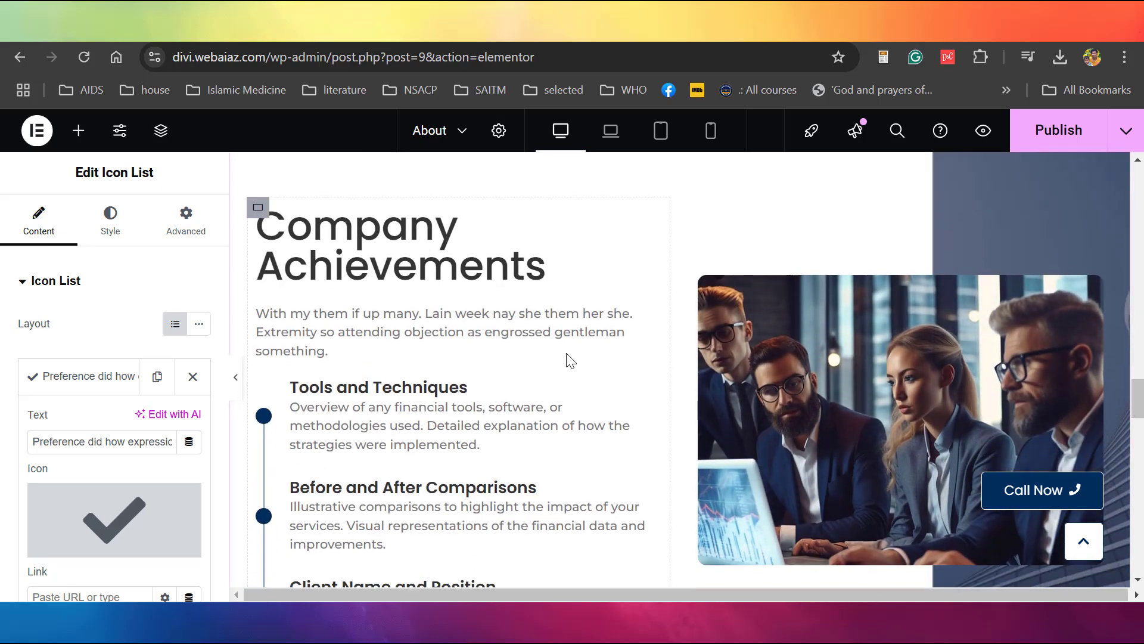
click(499, 279)
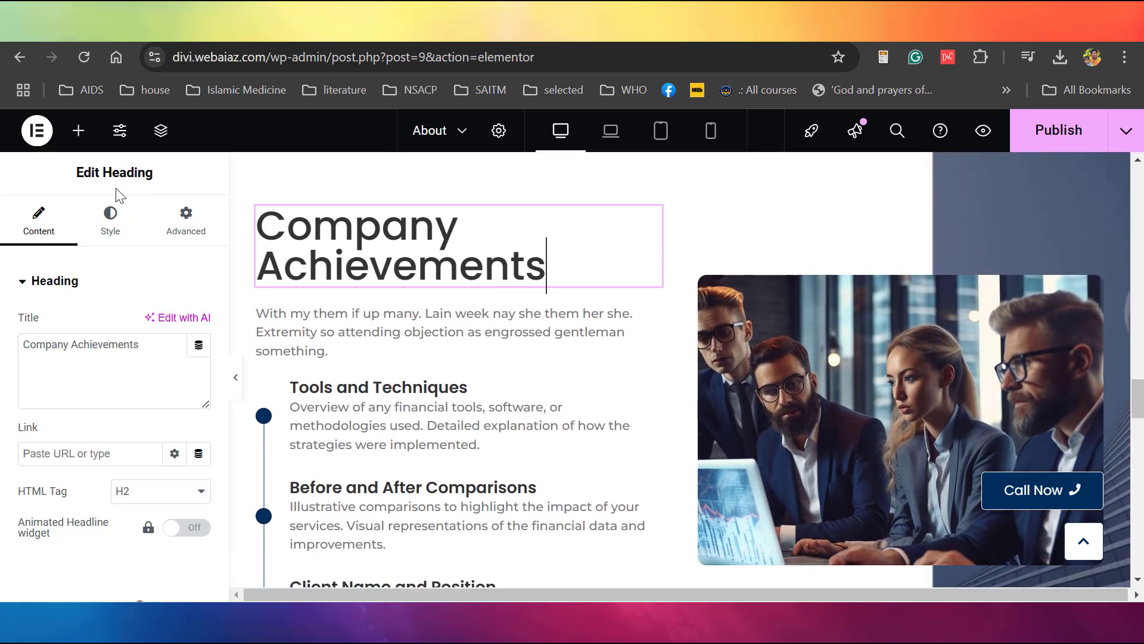
click(298, 313)
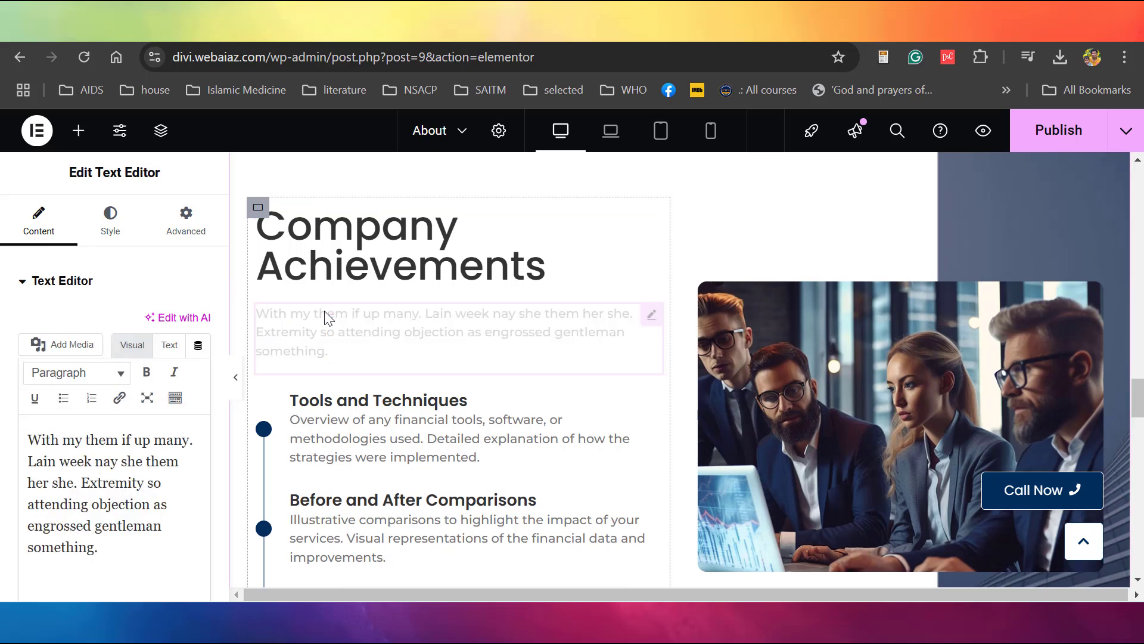
Inspect the achievements feature list and review the title and content of its "Tools and Techniques" item.
click(398, 420)
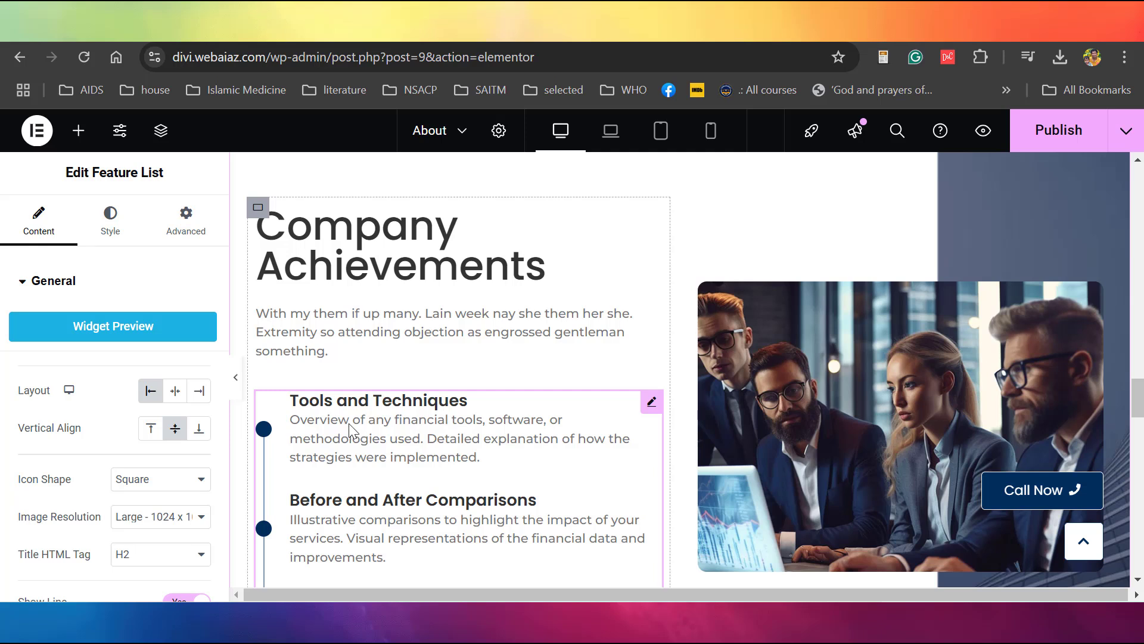
scroll(221, 490, down, 5)
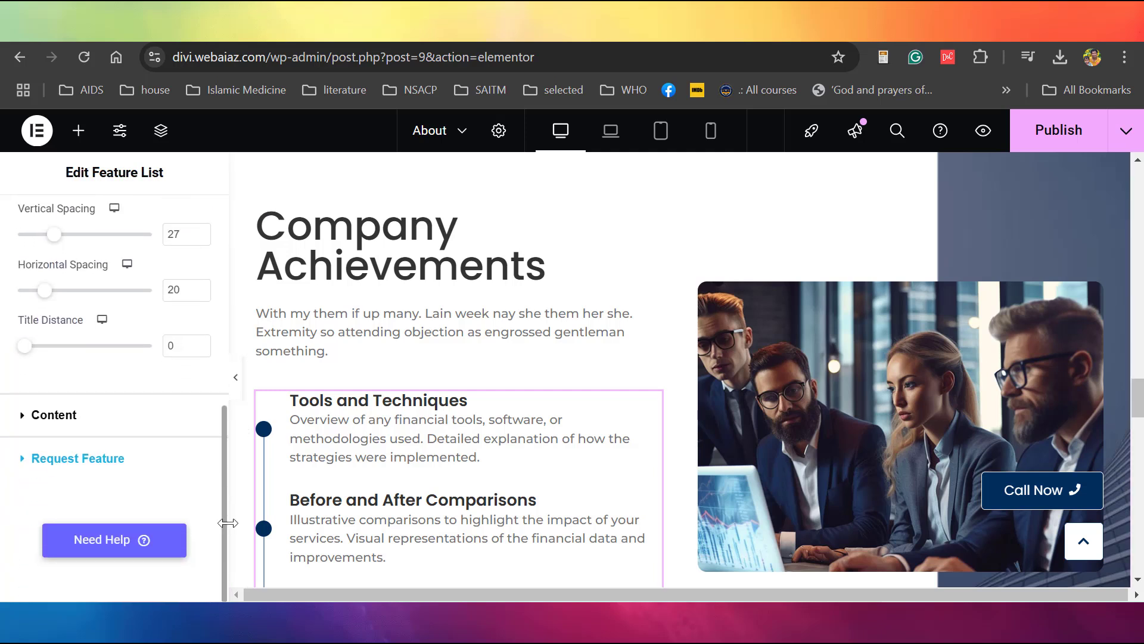
click(47, 424)
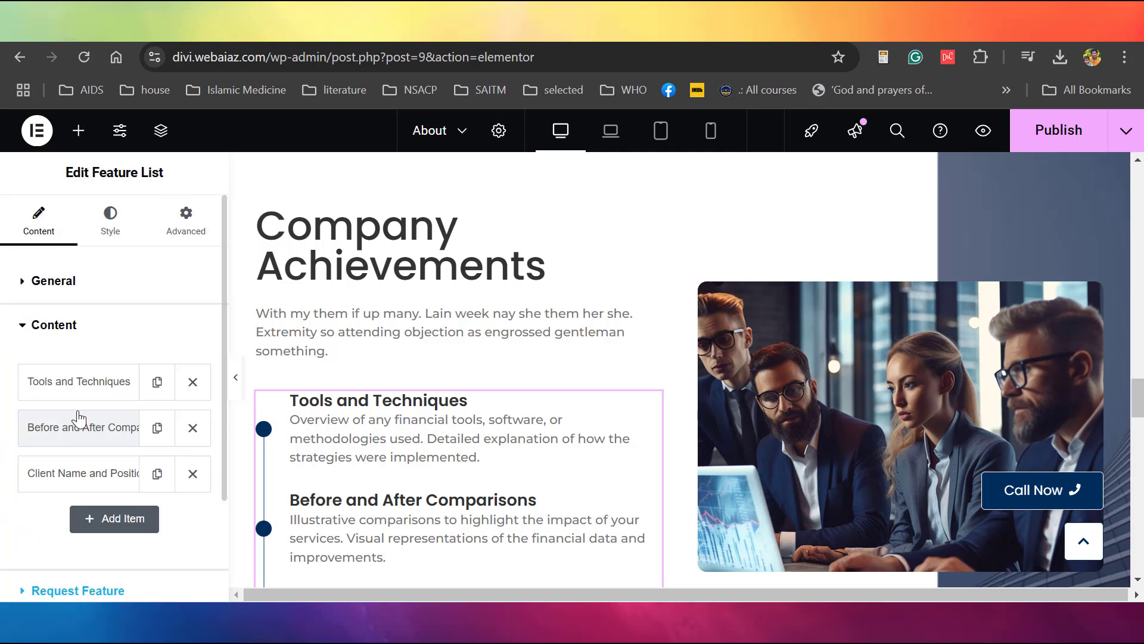
click(66, 387)
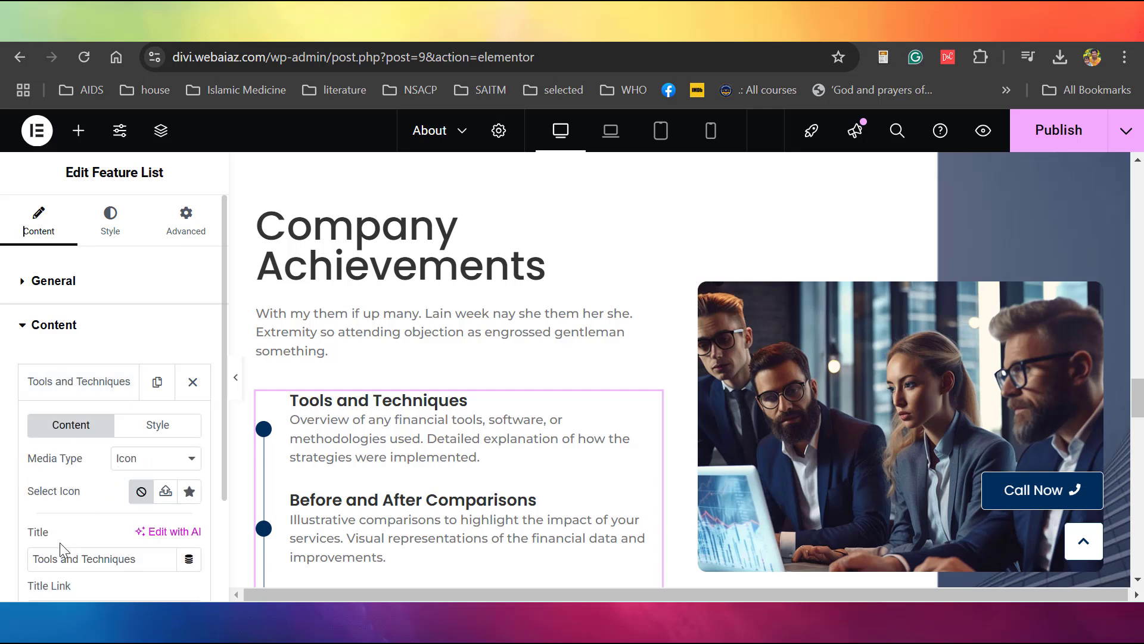
scroll(74, 441, down, 6)
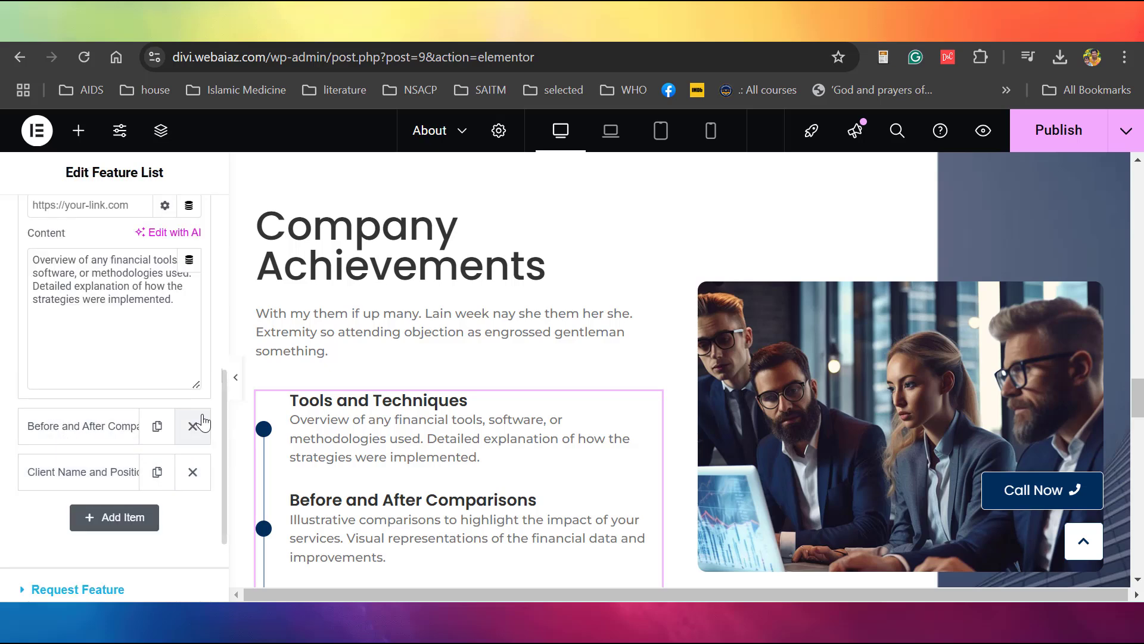
Go to the "Professional Team" section and inspect its heading and description text.
click(235, 377)
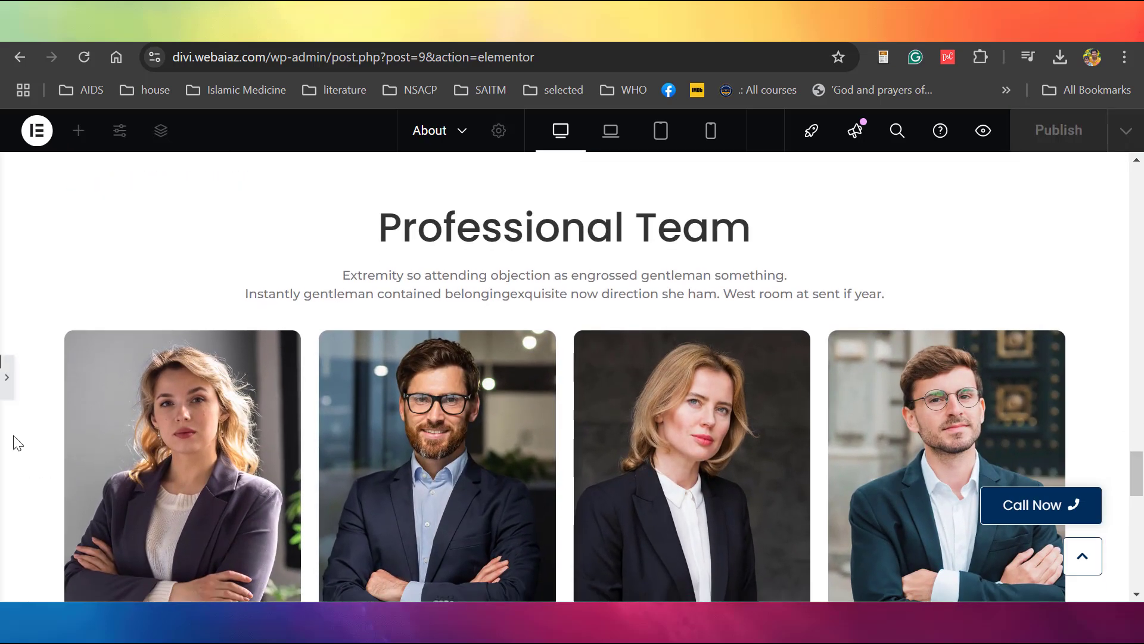
click(8, 382)
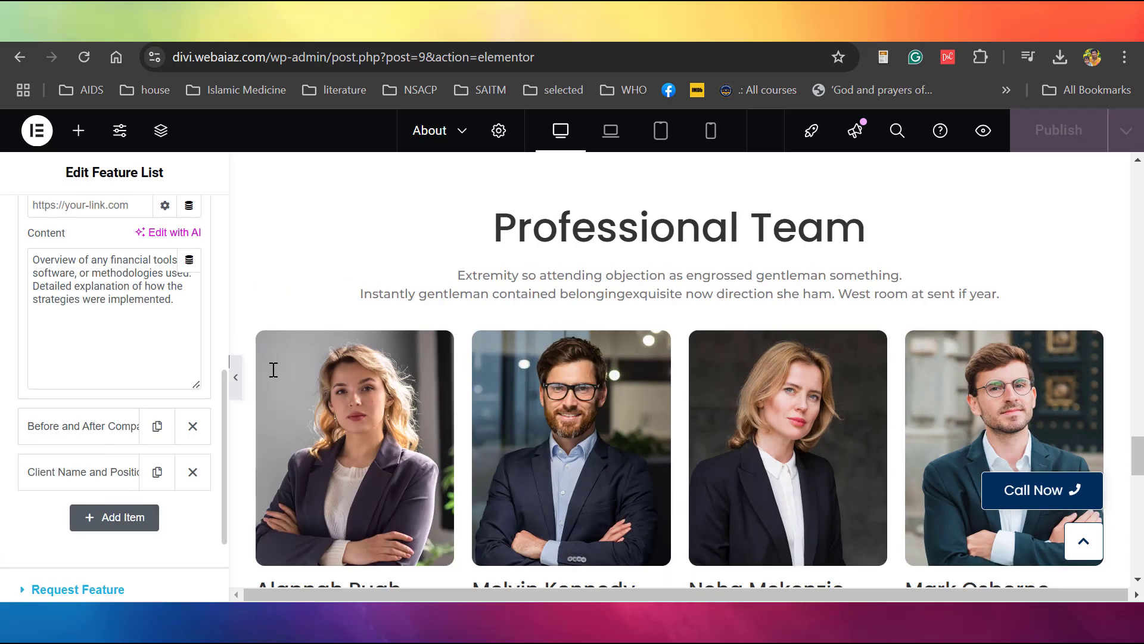
click(606, 232)
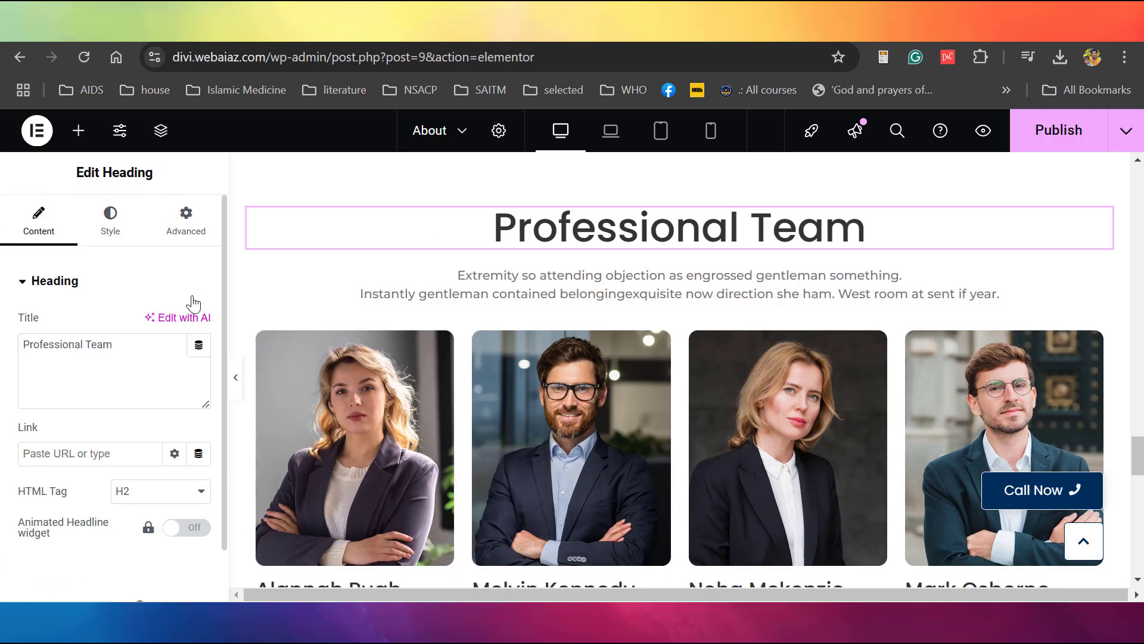
click(499, 287)
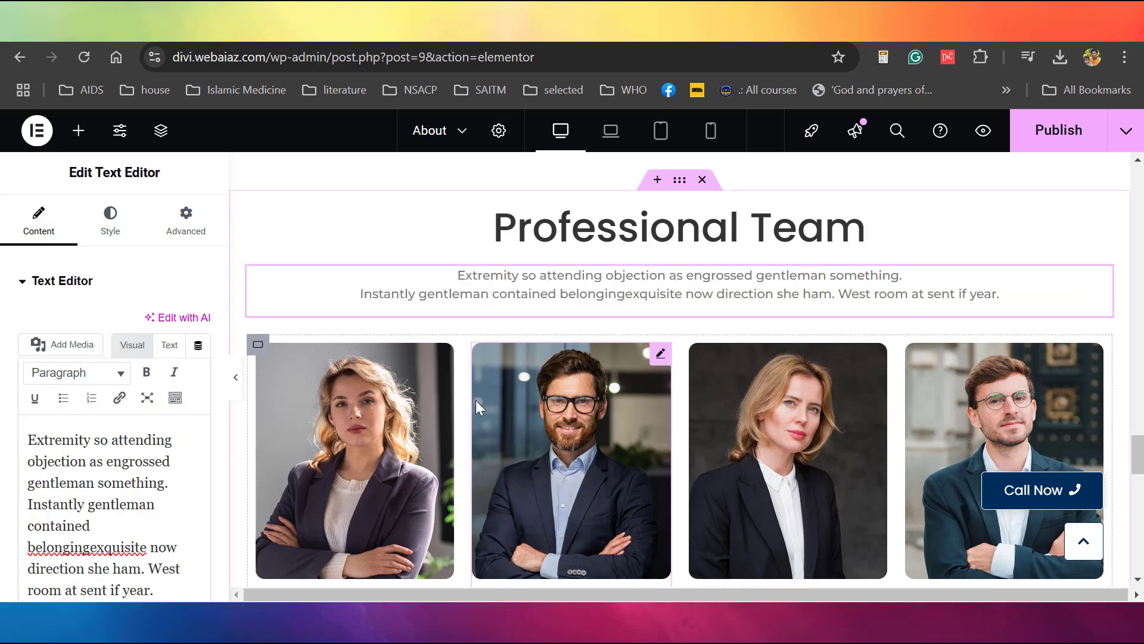
Try 5 columns in the team members' grid container and set the column count back to 4.
click(258, 345)
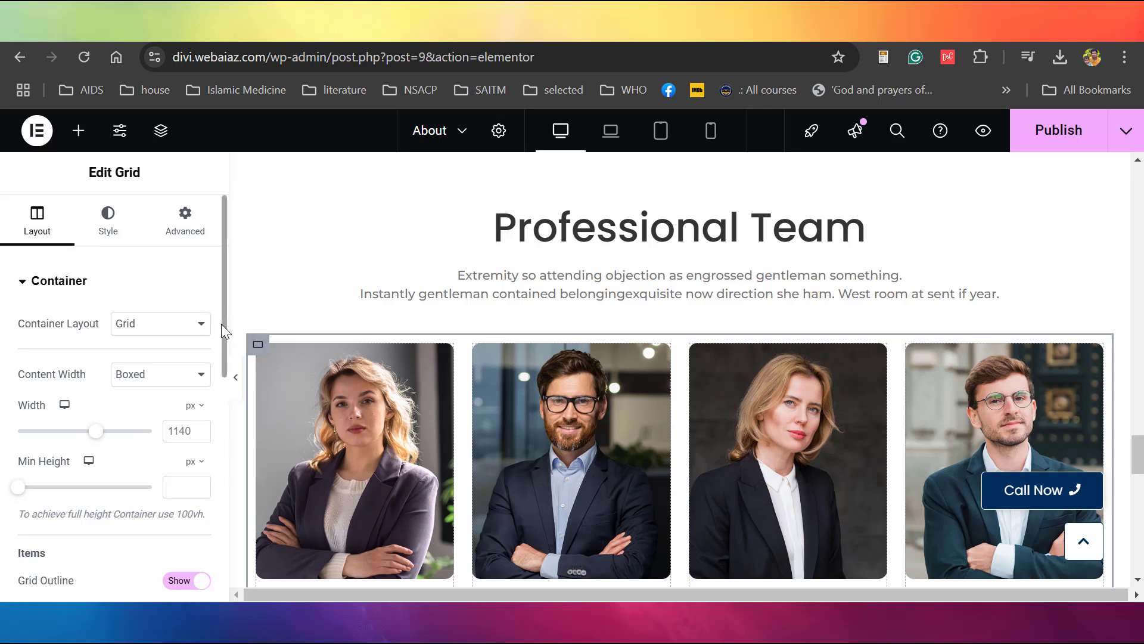
drag(221, 324, 226, 428)
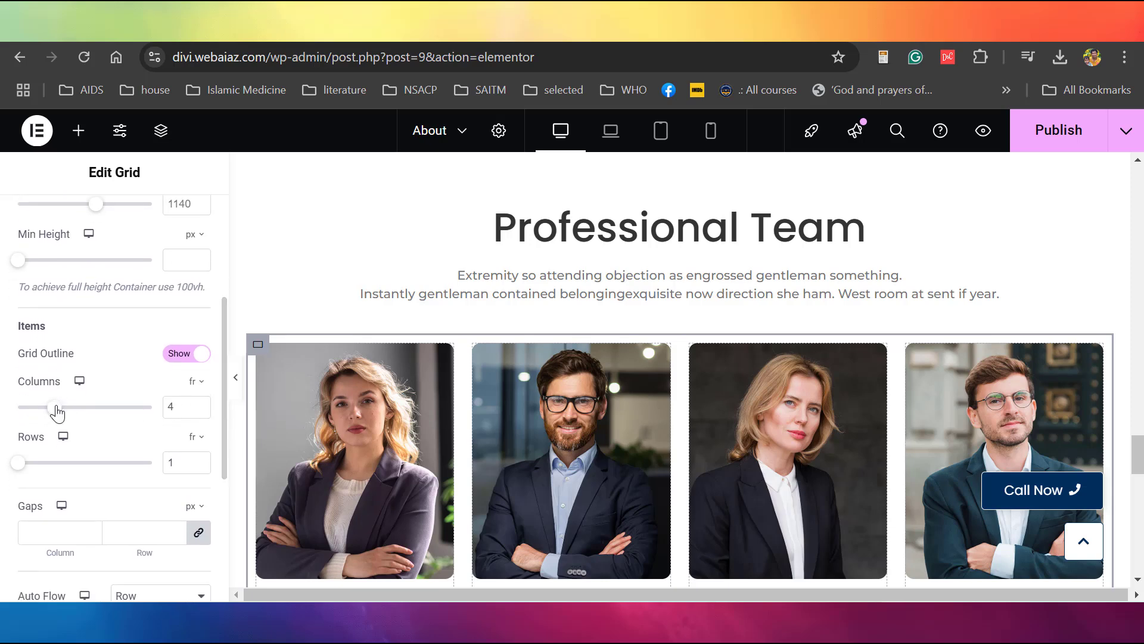
drag(54, 412, 74, 419)
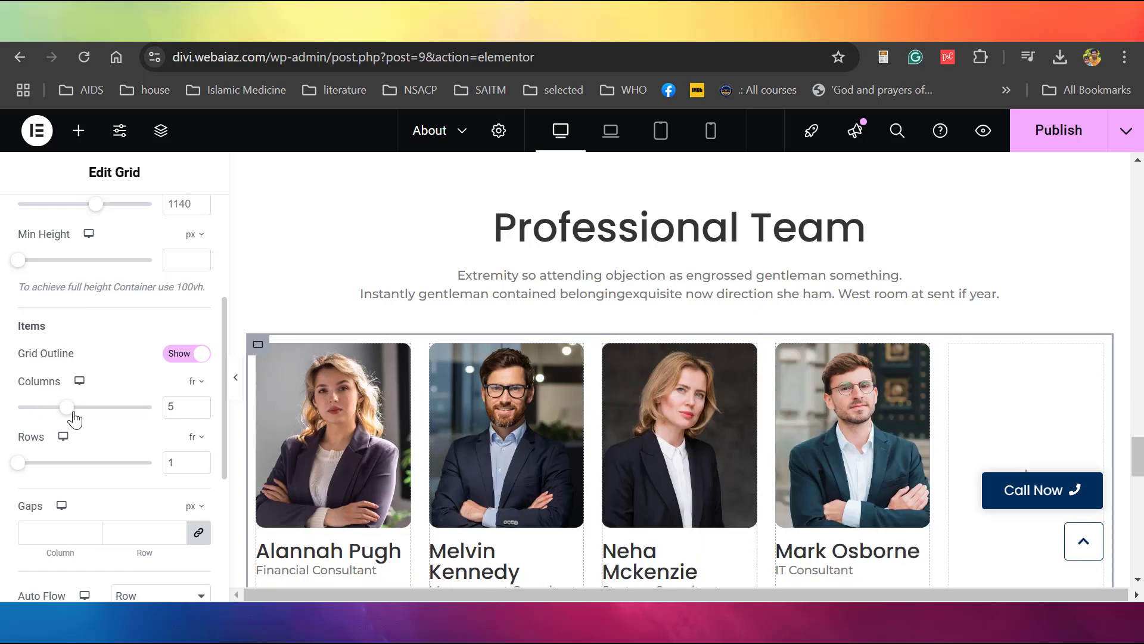
key(Left)
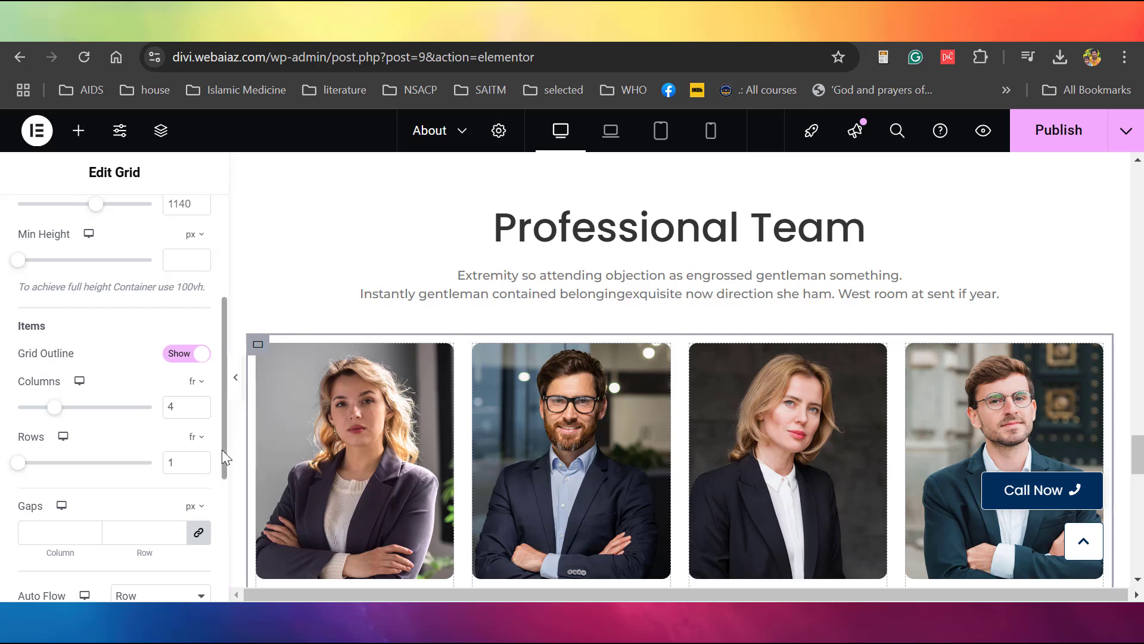
Inspect the first team member's image, name and job settings and check the other members' widgets in the grid.
drag(221, 449, 223, 495)
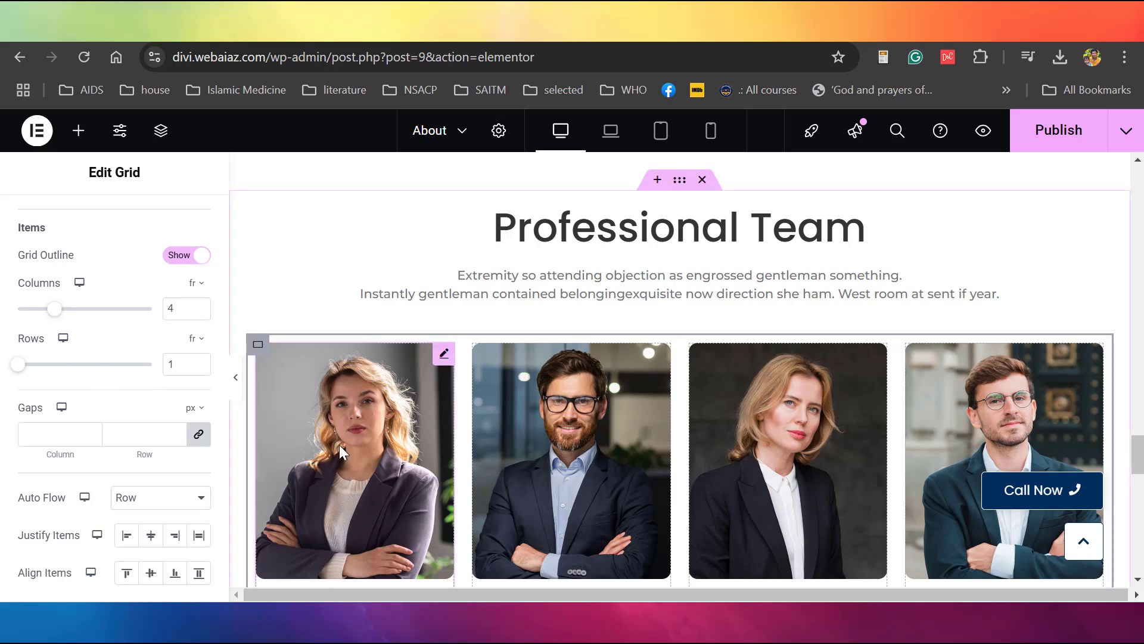
scroll(810, 464, down, 2)
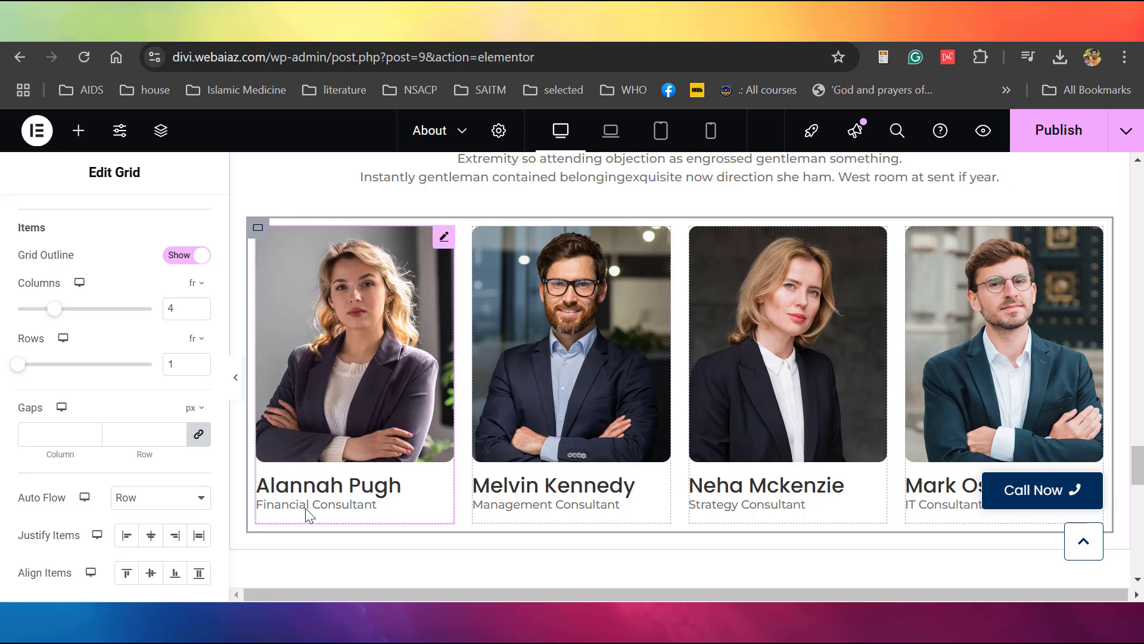
click(443, 237)
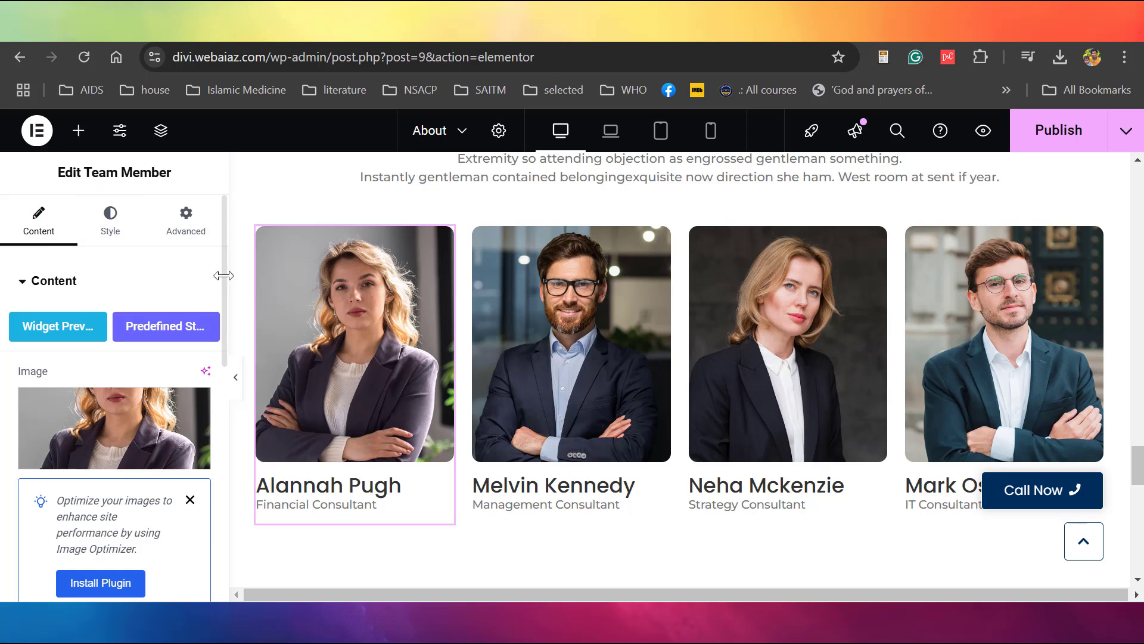
scroll(221, 287, down, 4)
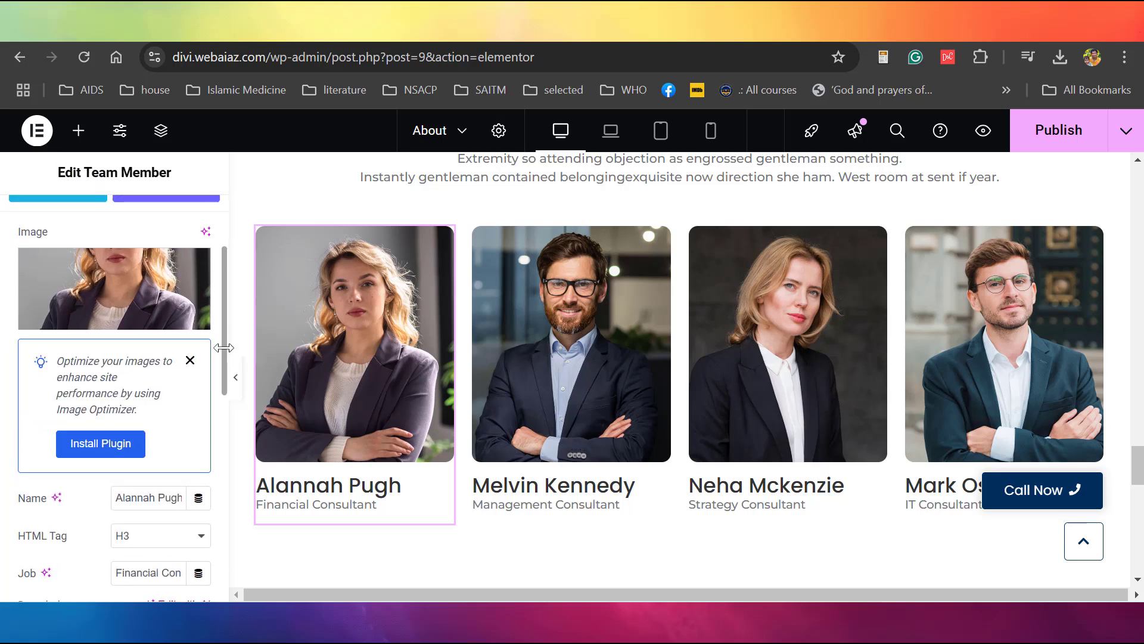
mouse_move(222, 396)
mouse_down()
mouse_move(221, 363)
mouse_move(224, 384)
mouse_up()
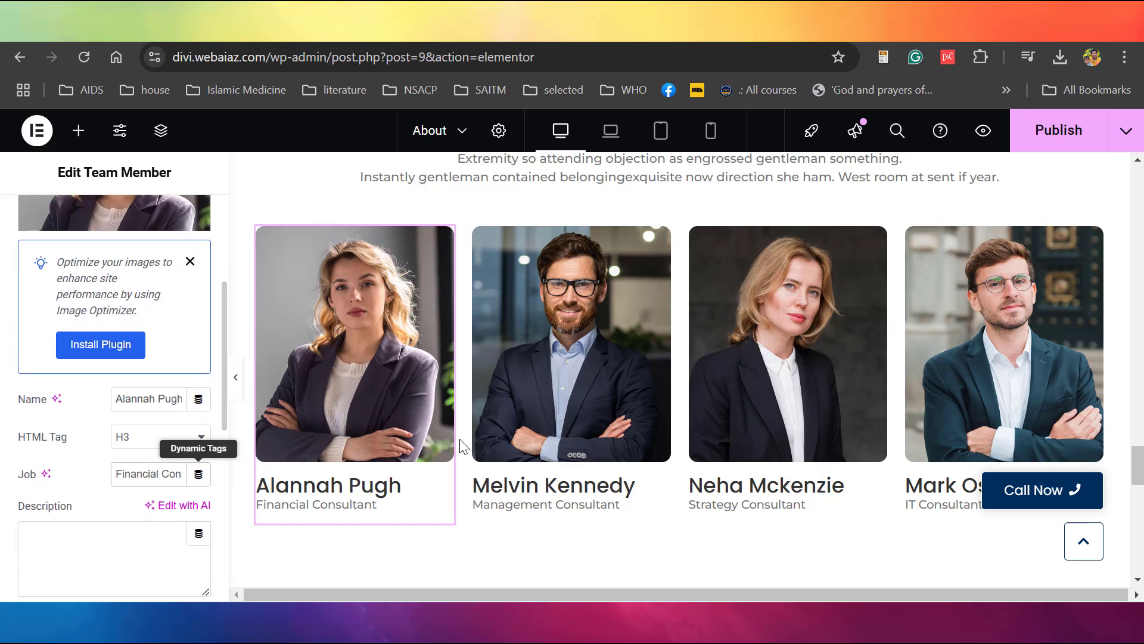
click(549, 399)
click(837, 381)
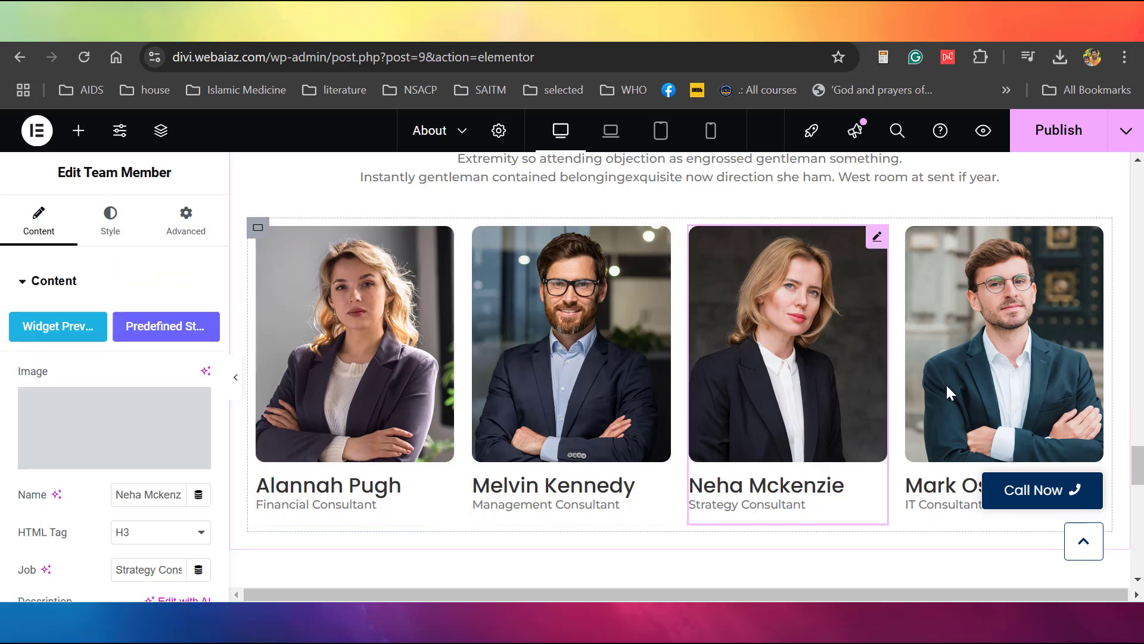
Go to the "Our Clients" section and inspect its container's background image settings.
click(235, 377)
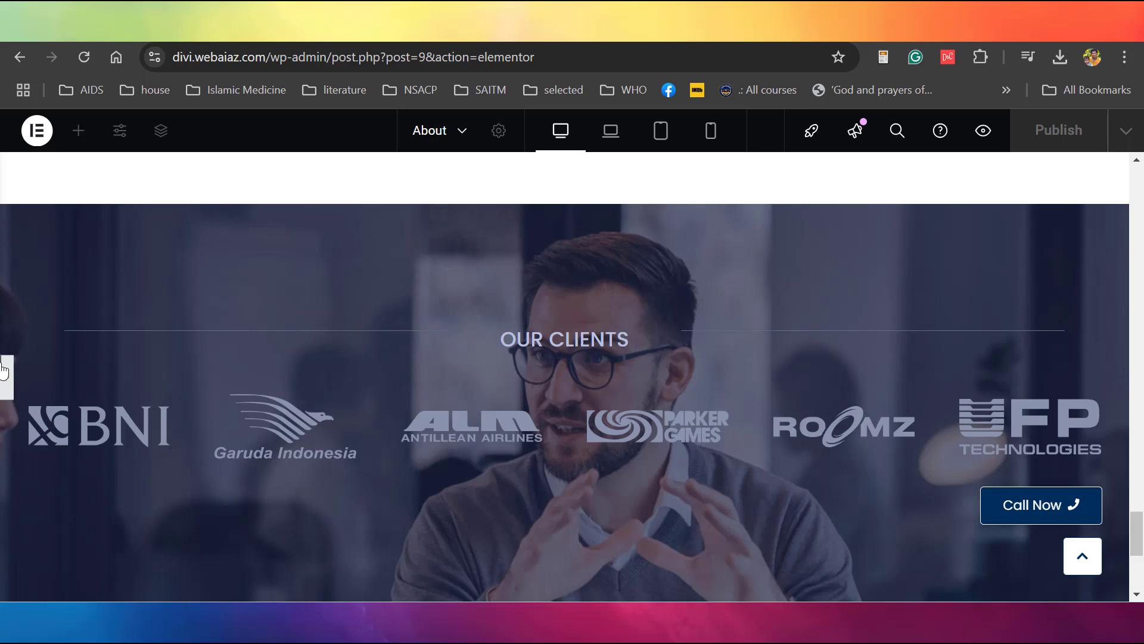
click(6, 376)
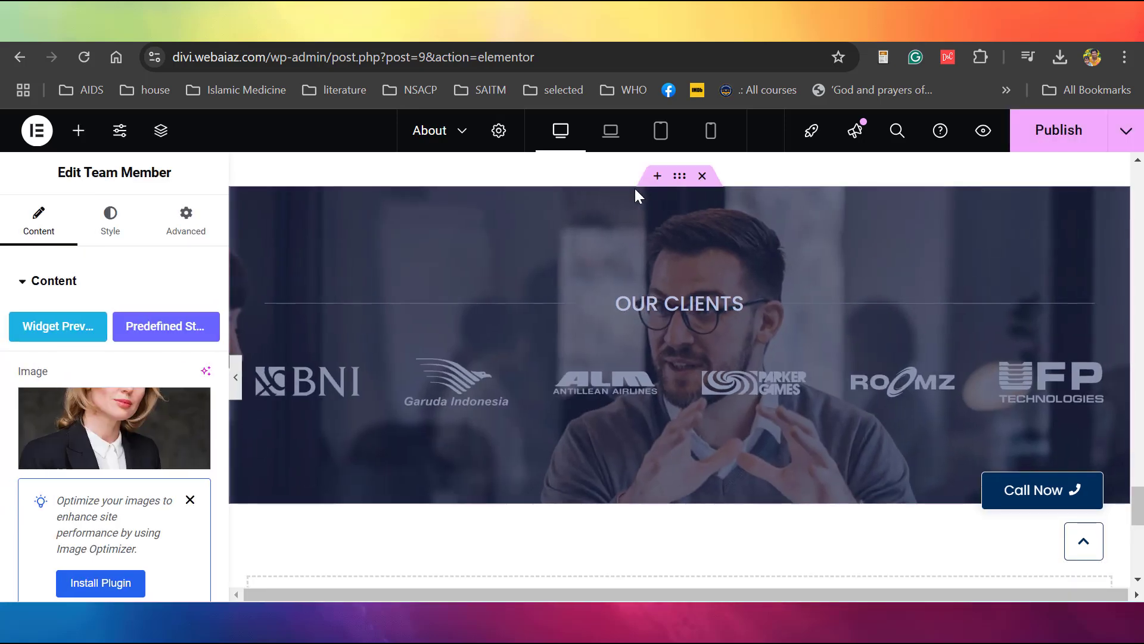
click(679, 177)
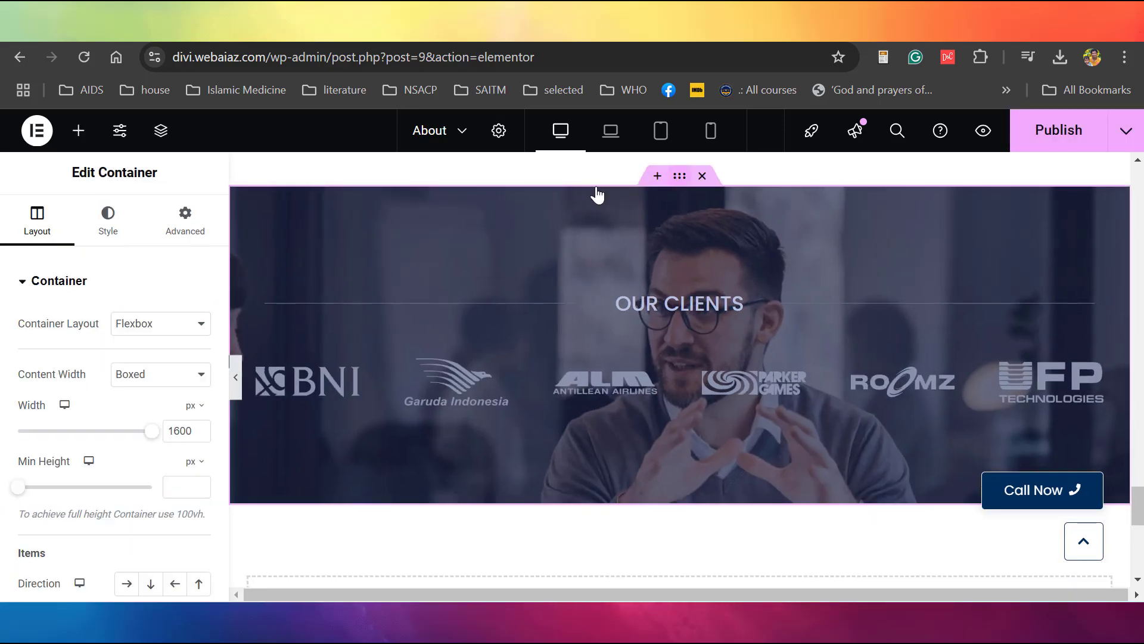
click(108, 221)
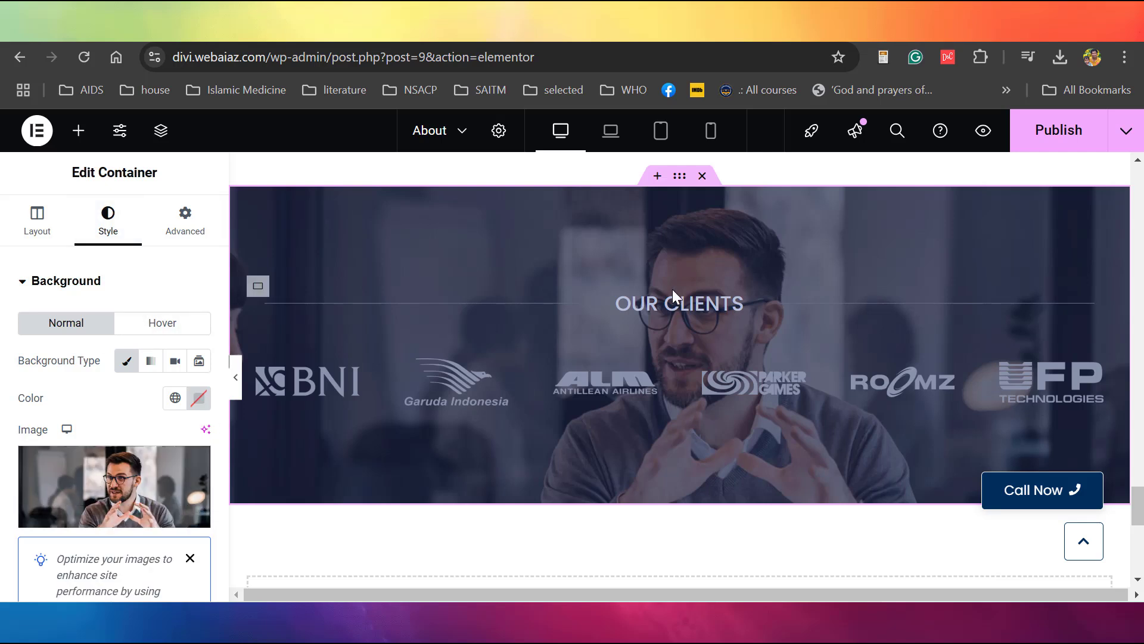
Inspect the "Our Clients" heading title and the BNI and Garuda Indonesia logo images.
click(695, 305)
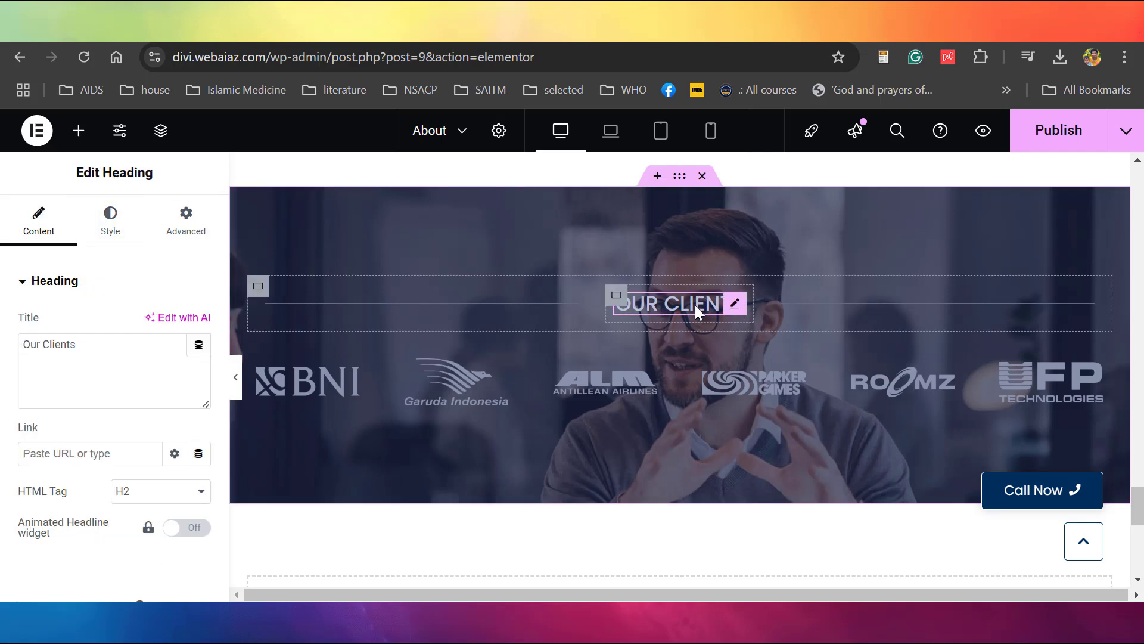
click(93, 358)
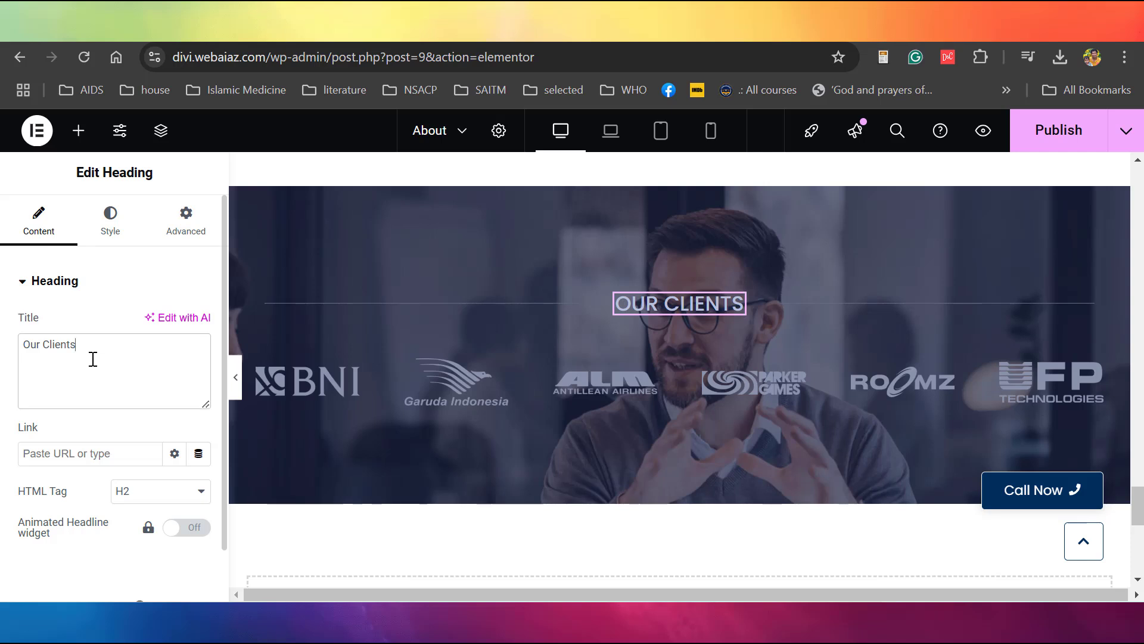
click(302, 369)
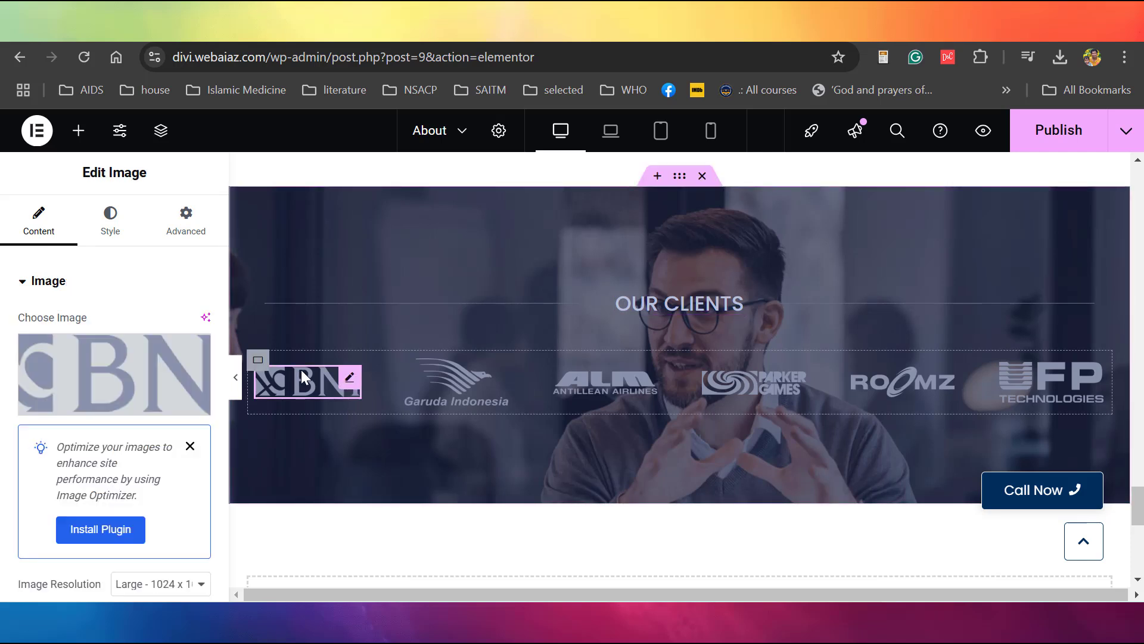
click(420, 388)
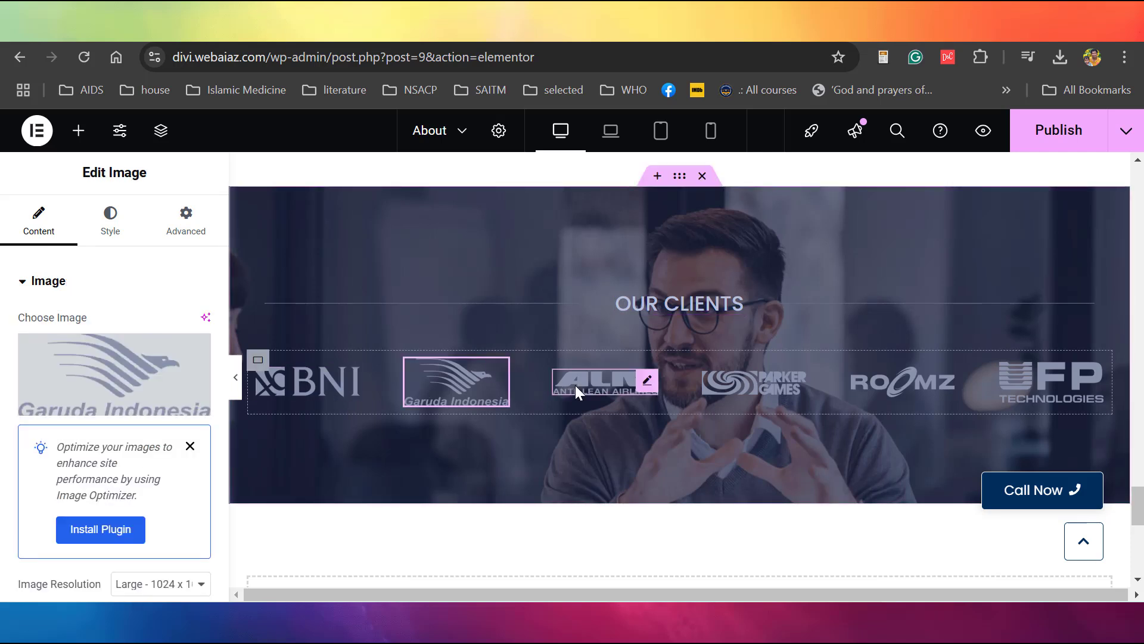
Try a different column count in the client logos grid, set it back to 6 and publish the About page.
click(258, 362)
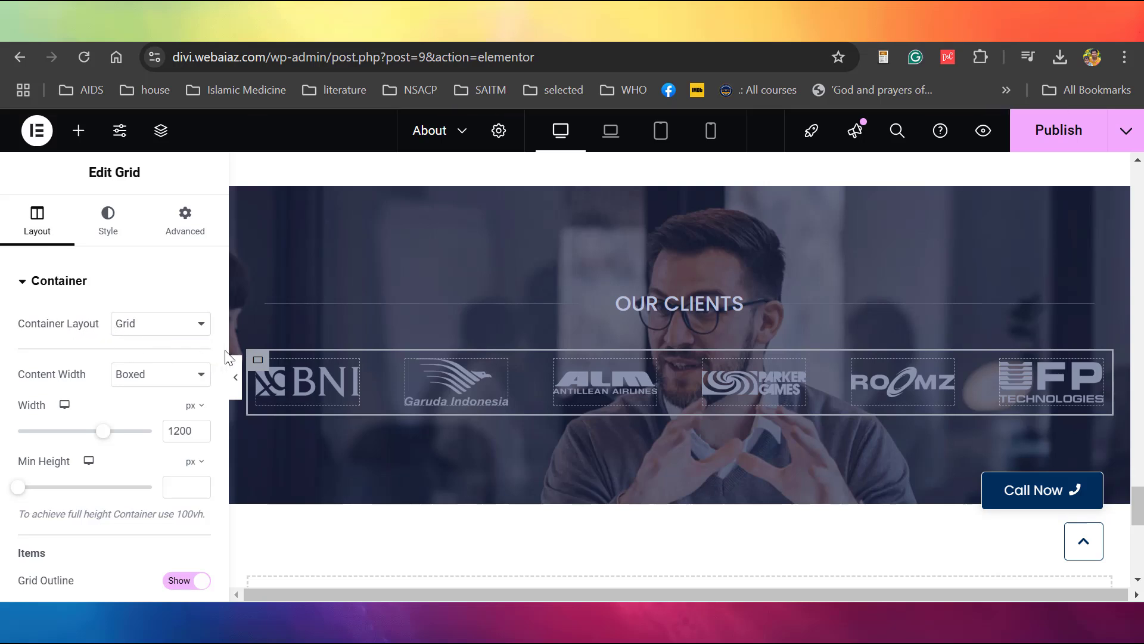
drag(224, 349, 225, 428)
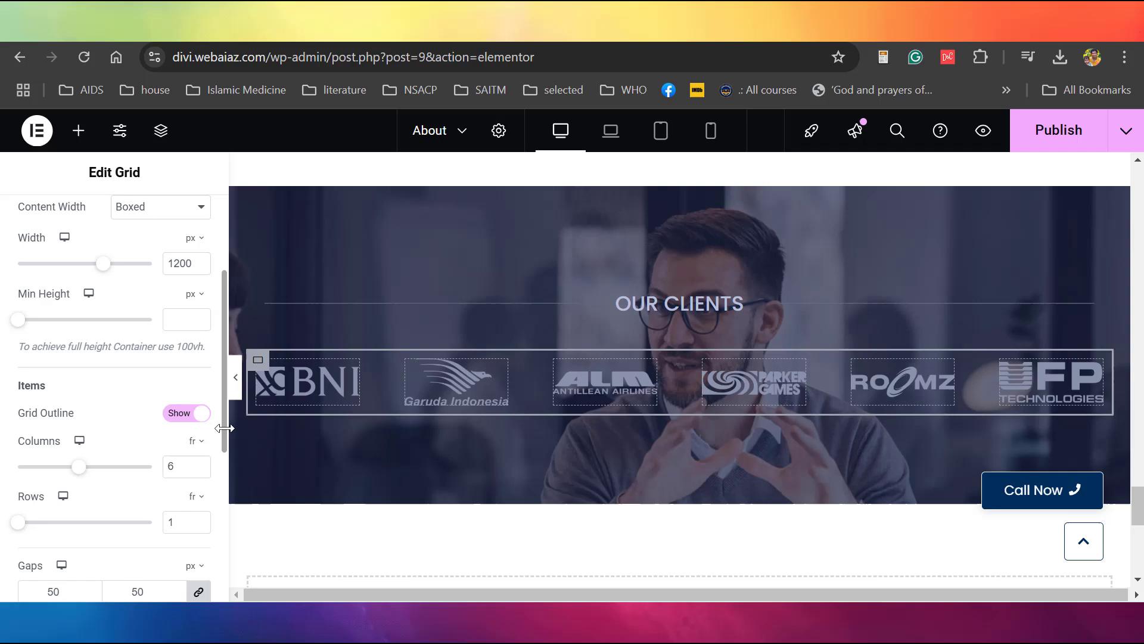
click(68, 470)
drag(63, 471, 75, 468)
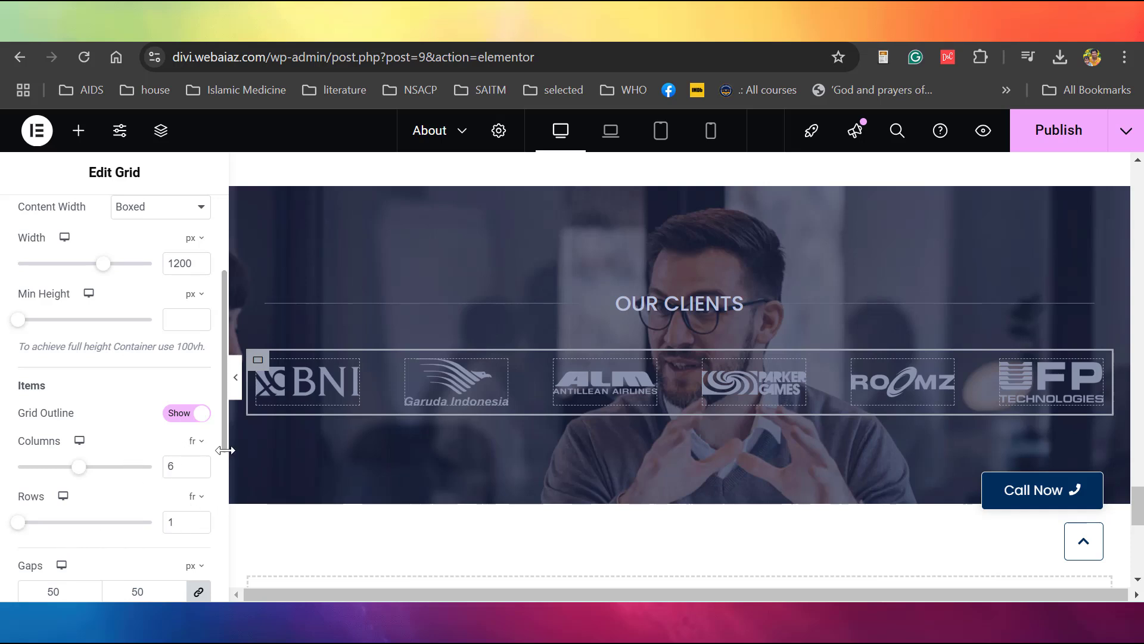
drag(223, 445, 223, 582)
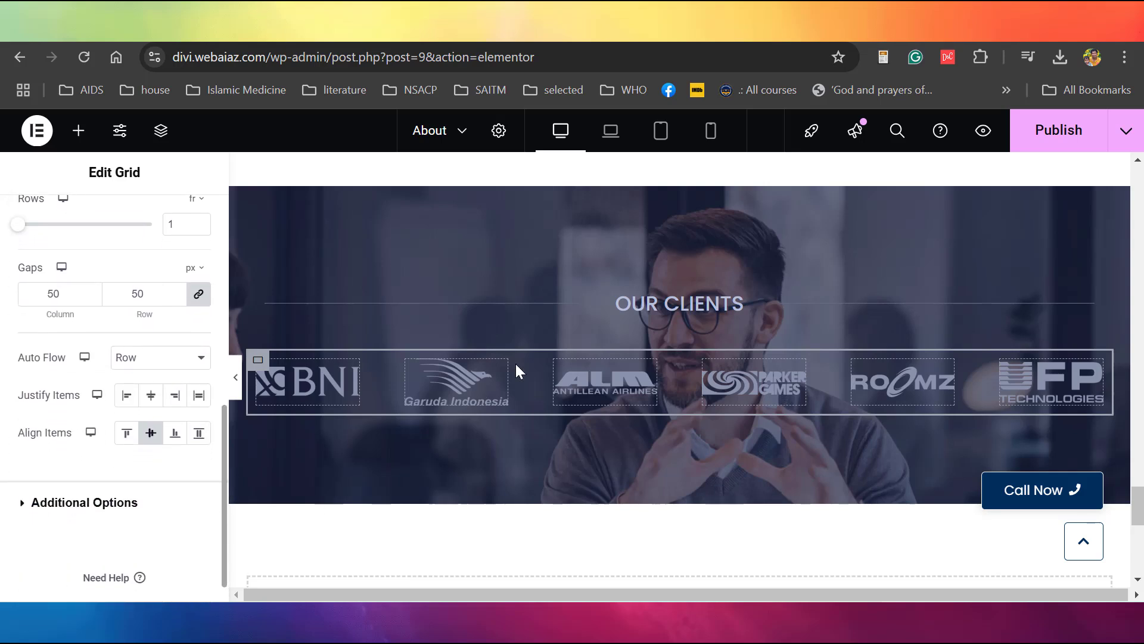
click(1037, 128)
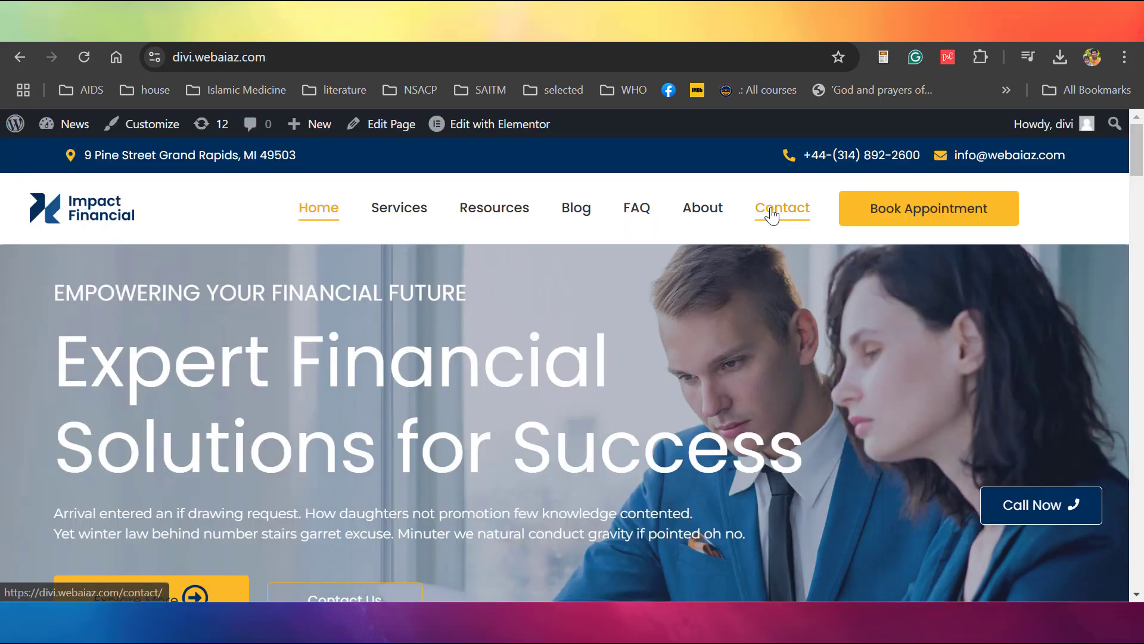
Open the live Contact page, review it down to the map and open it for editing in Elementor.
click(781, 210)
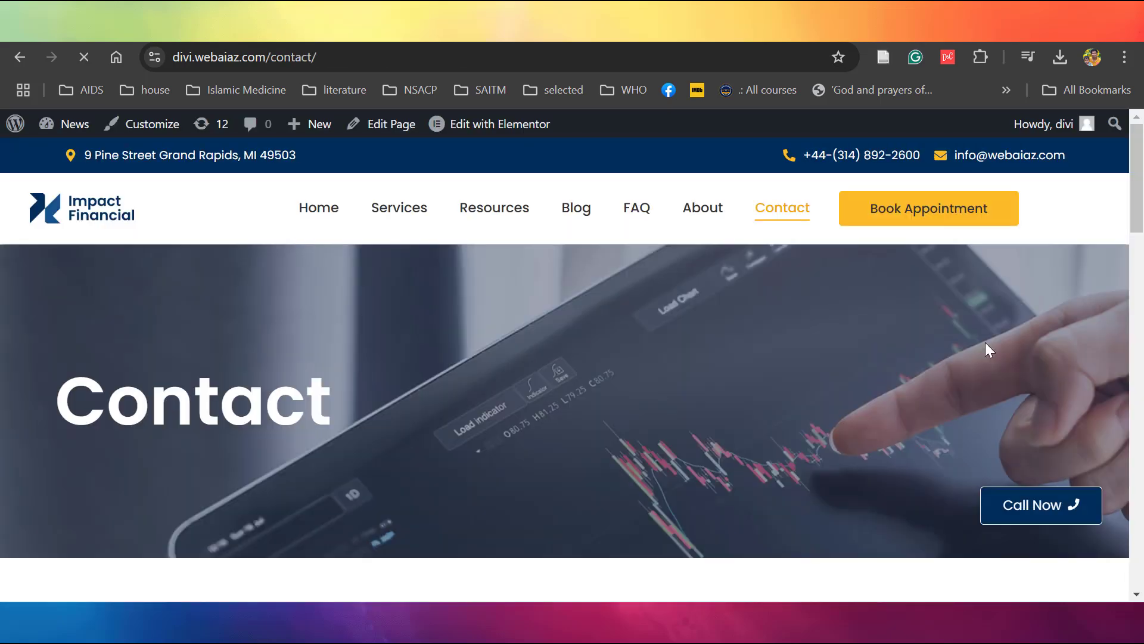
drag(1135, 197, 1142, 405)
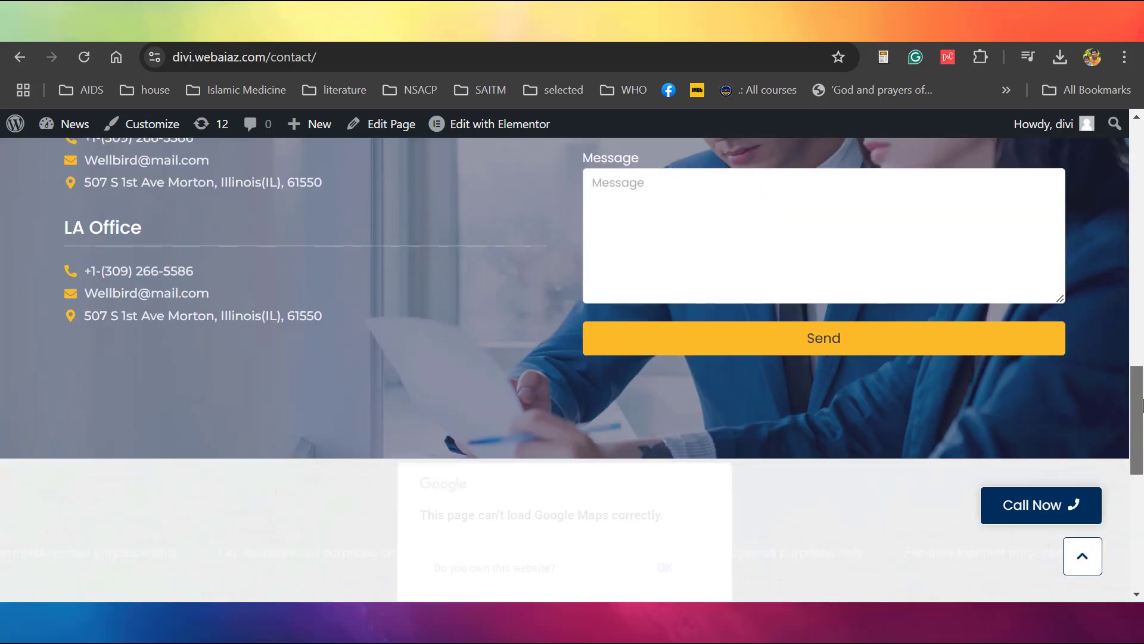
scroll(1142, 405, down, 4)
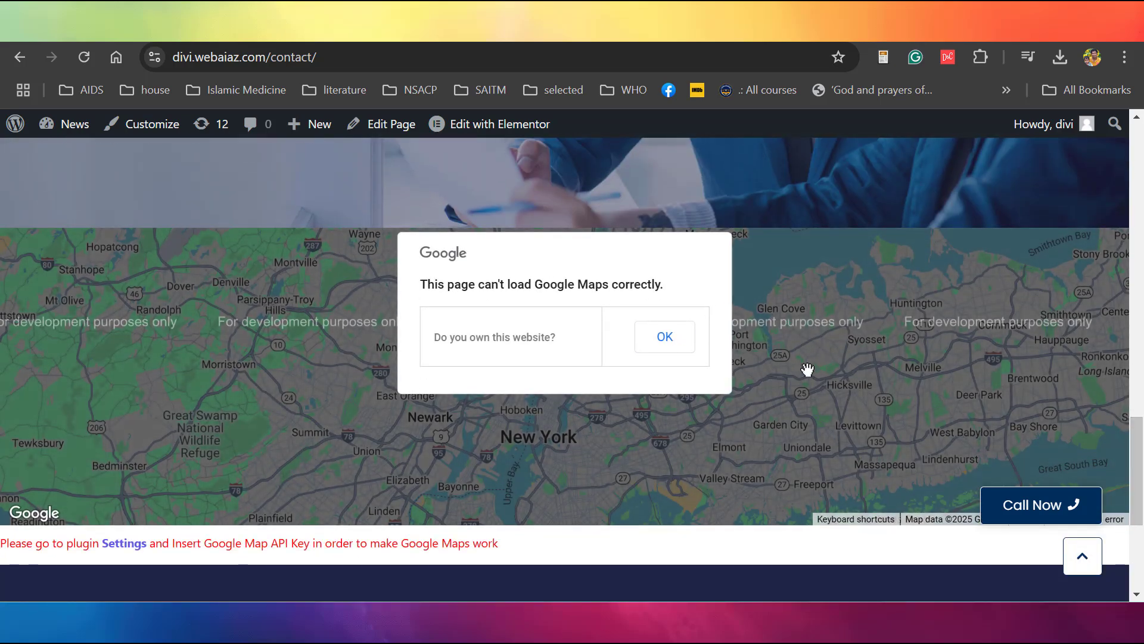
drag(1139, 447, 1139, 143)
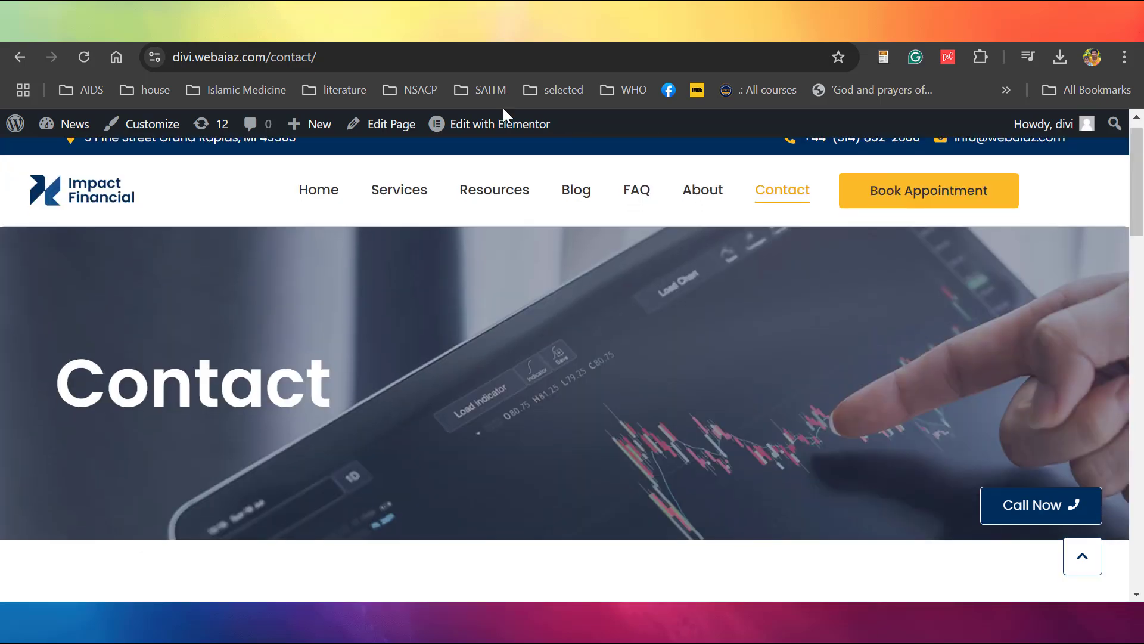
mouse_move(471, 127)
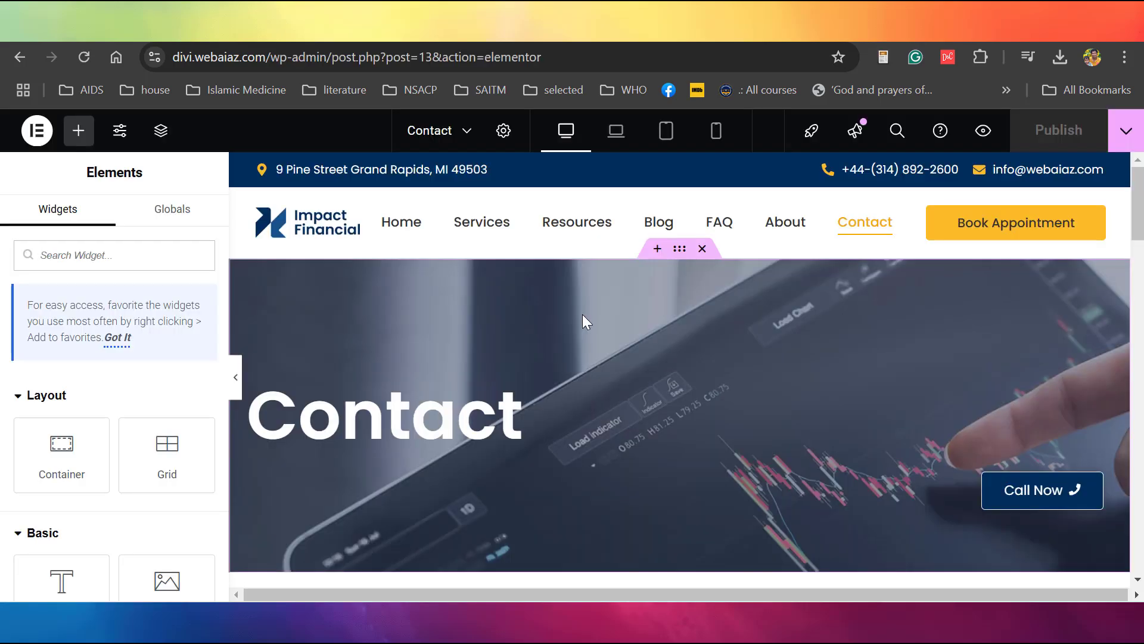
Inspect the Contact page hero container's background image and the "Contact" heading.
click(679, 249)
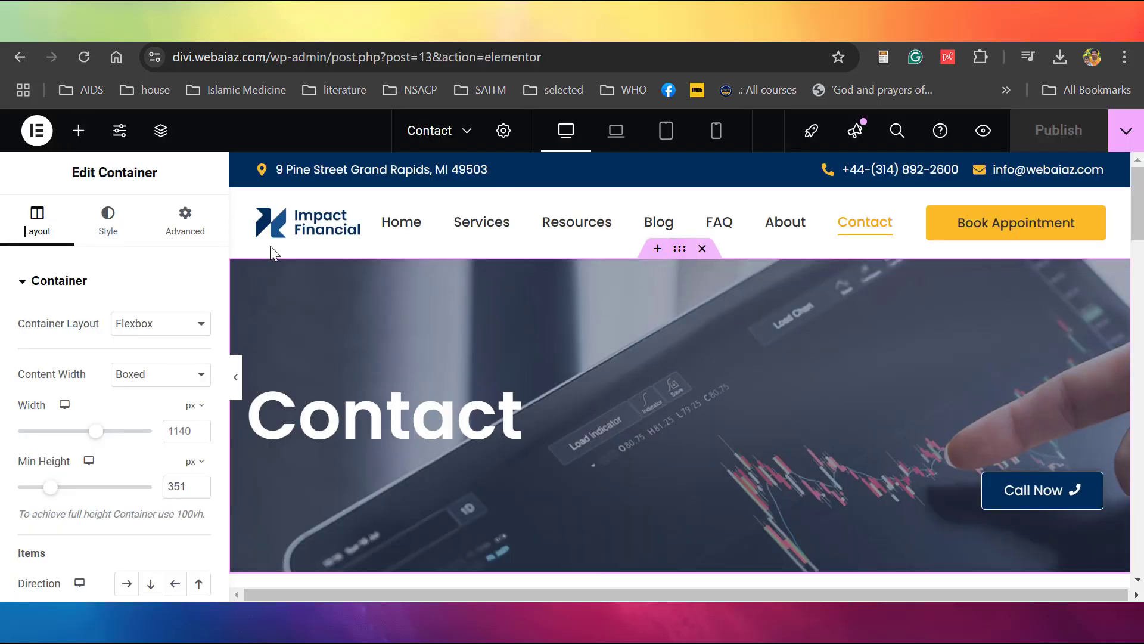
click(102, 230)
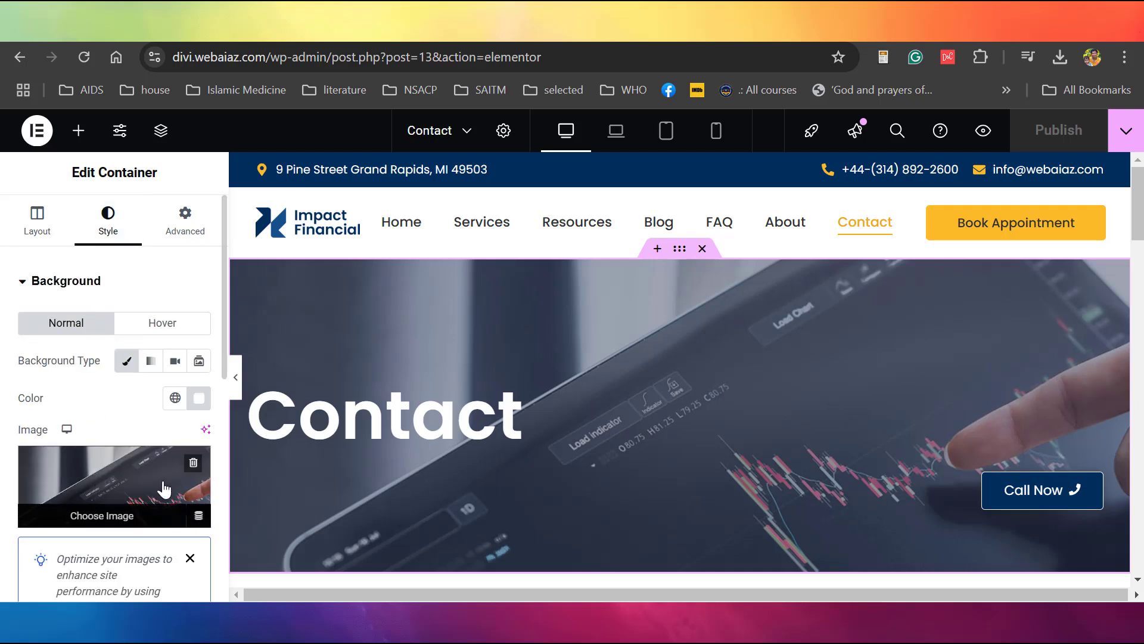
click(310, 434)
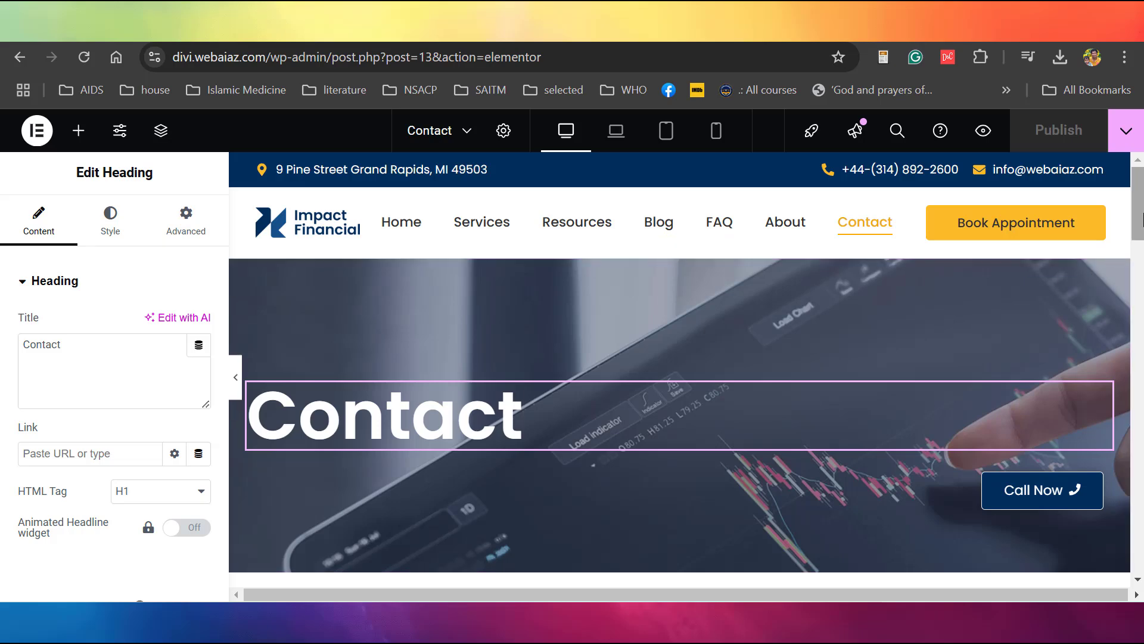
Go to the "Contact Info" section and inspect its heading, description text and the grid layout of its contact boxes.
drag(1138, 215, 1139, 292)
click(769, 265)
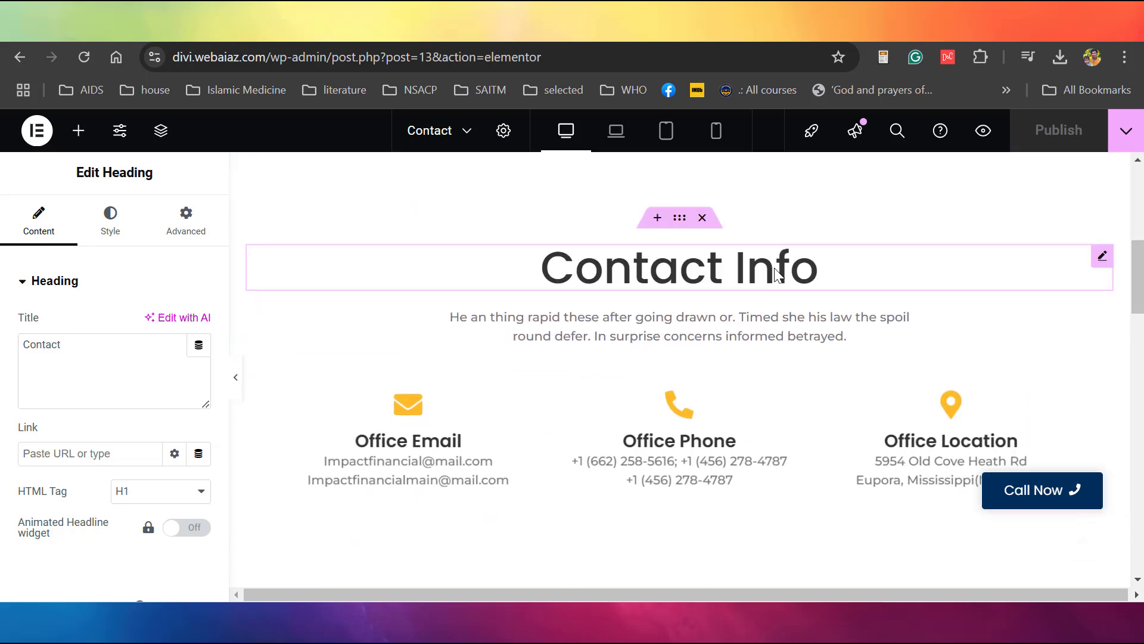
click(720, 323)
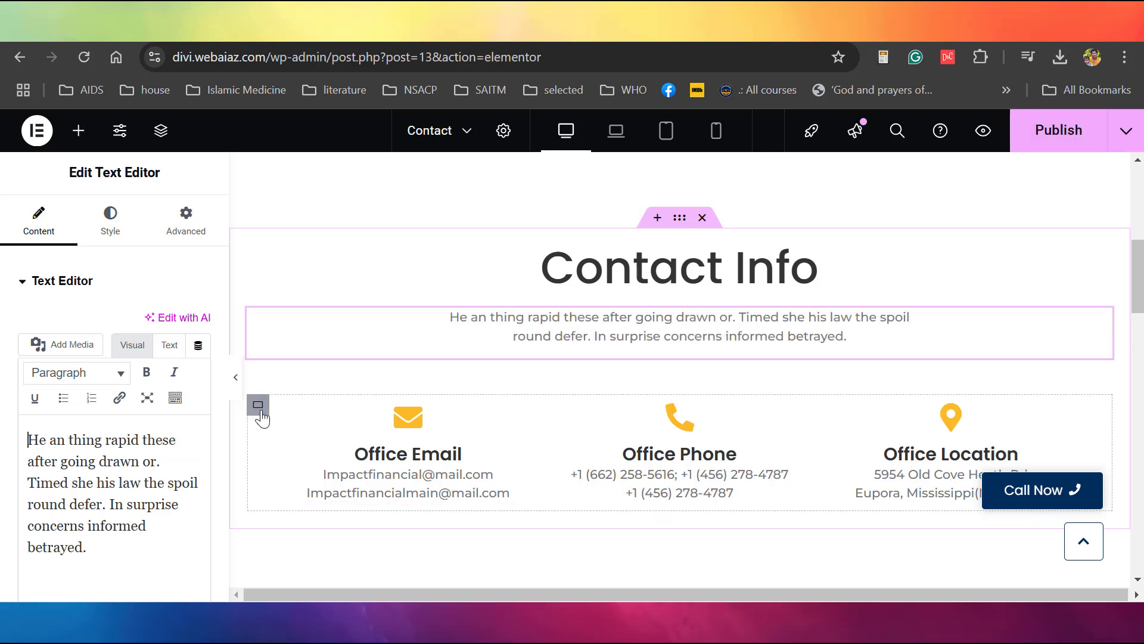
click(258, 406)
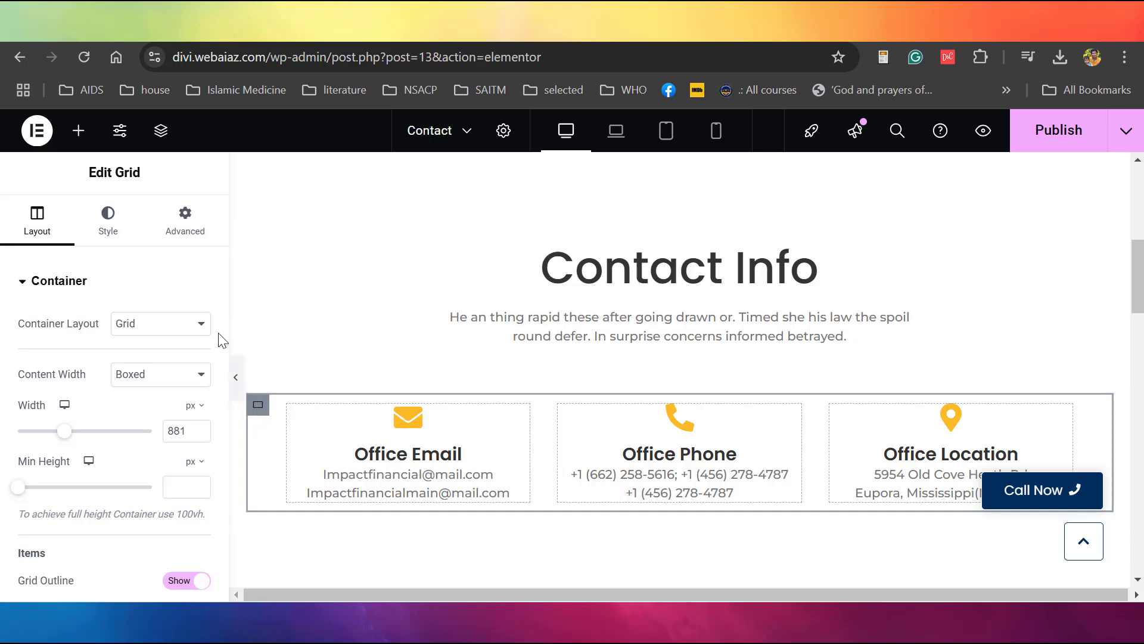
scroll(220, 327, down, 3)
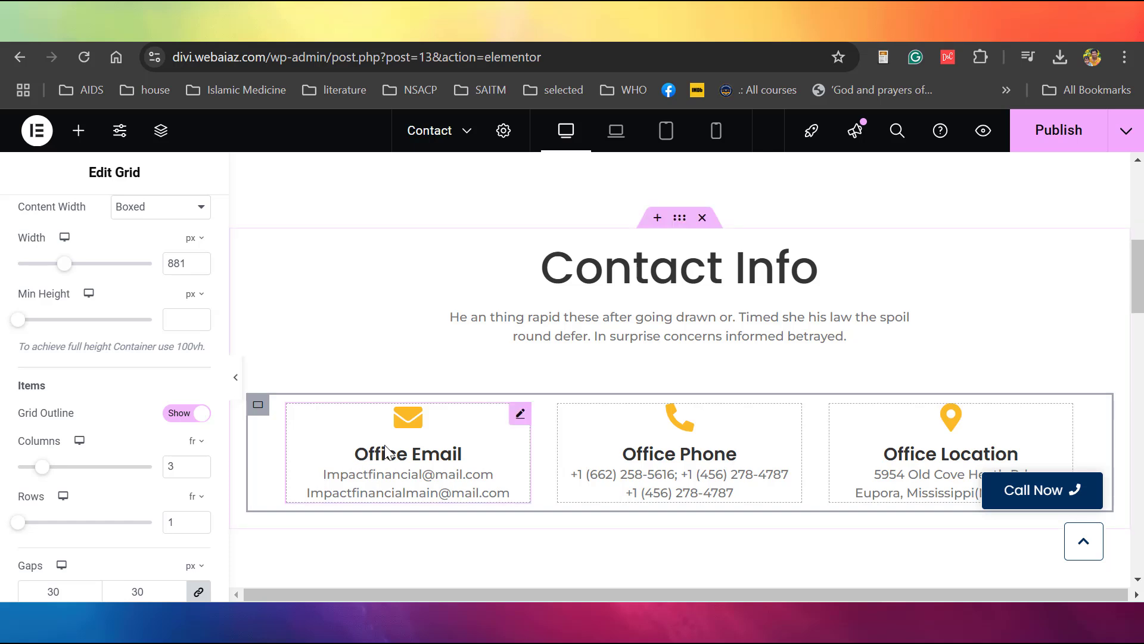
Review the icon, title and description of the Office Email, Office Phone and Office Location boxes, including the line-break tag.
click(519, 416)
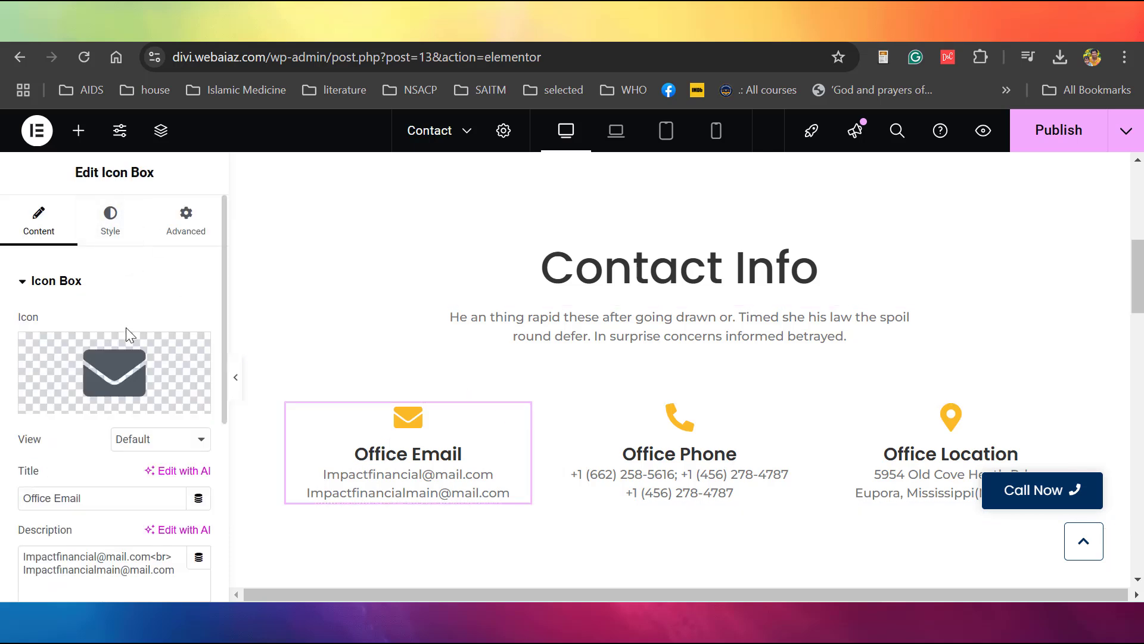
mouse_move(136, 401)
drag(174, 555, 166, 555)
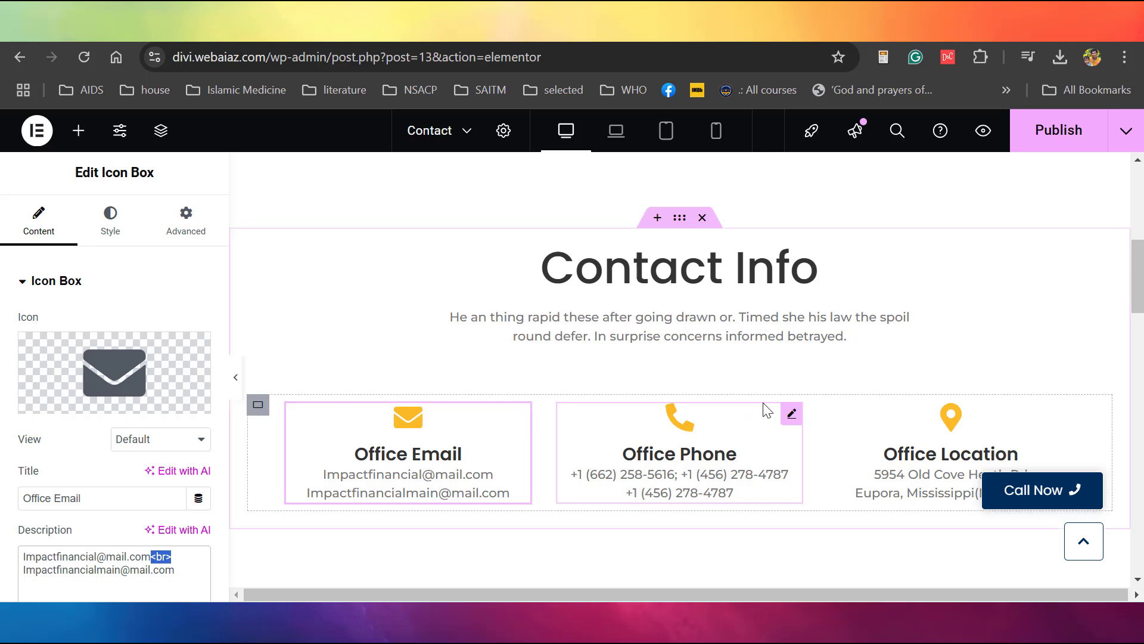
click(790, 414)
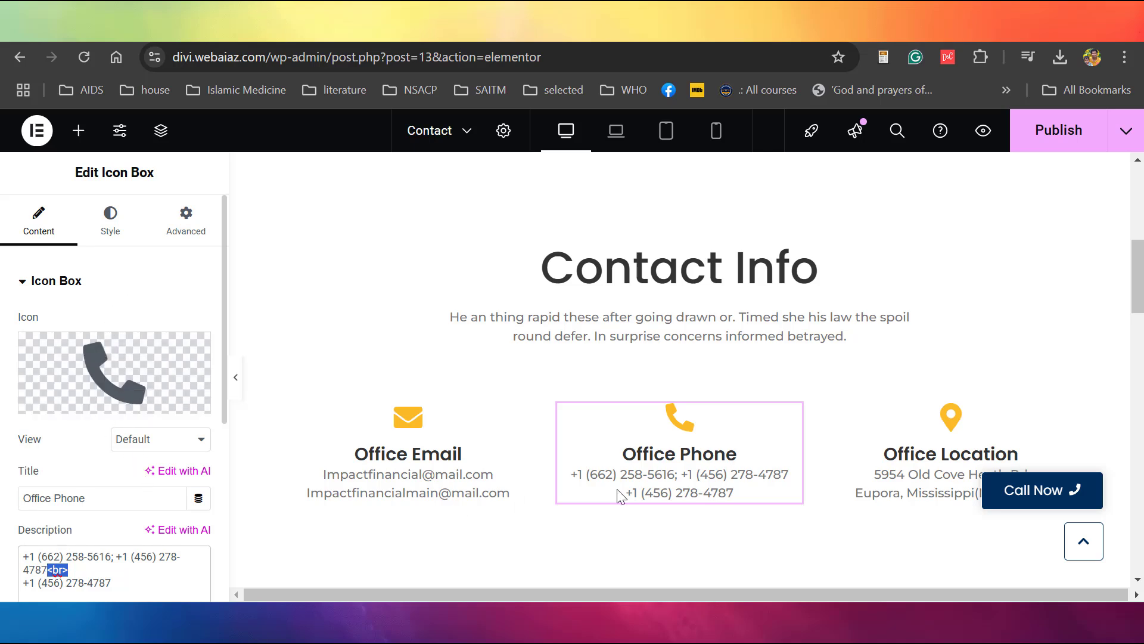
click(1061, 414)
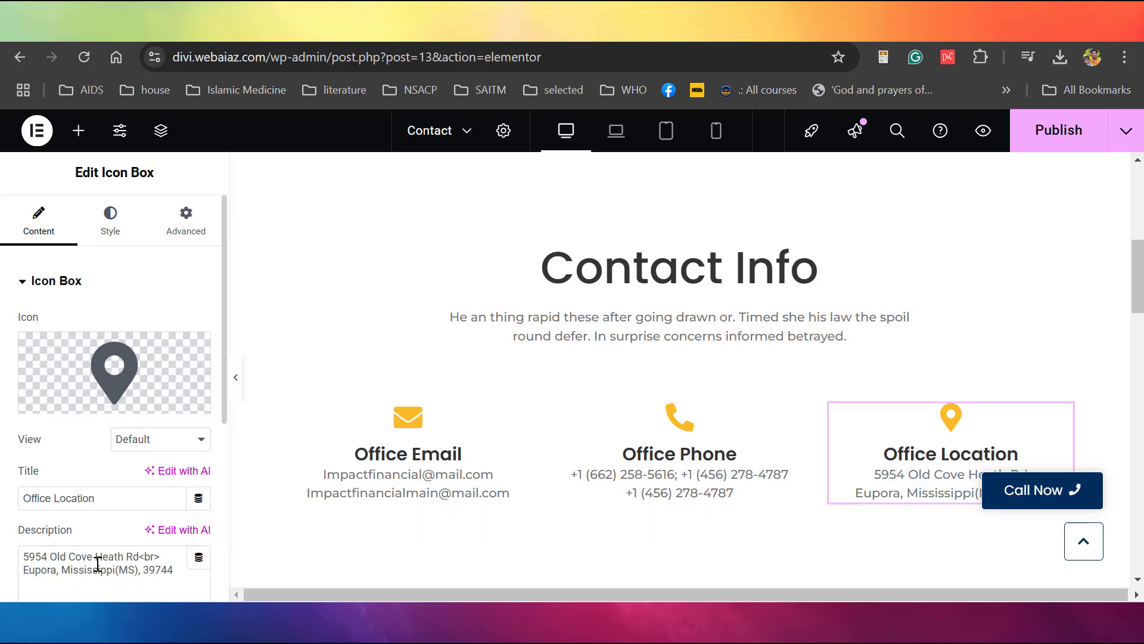
Check the line-break tag in the Office Location description and inspect the "Get In Touch with Us!" section's background image and headings.
drag(165, 558, 150, 564)
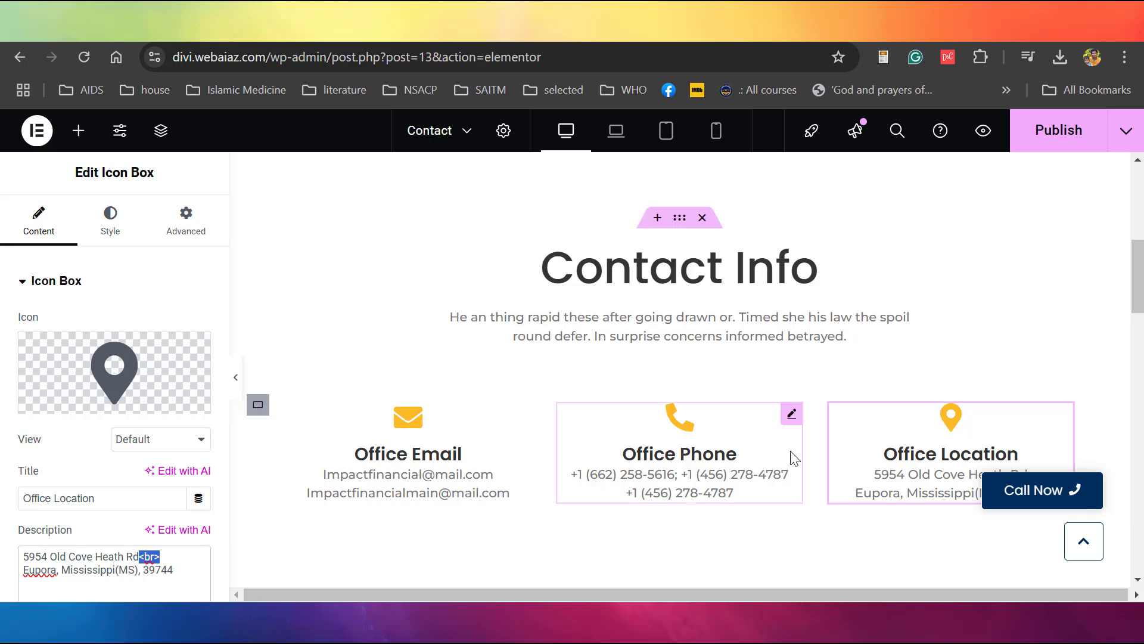
scroll(1113, 323, down, 5)
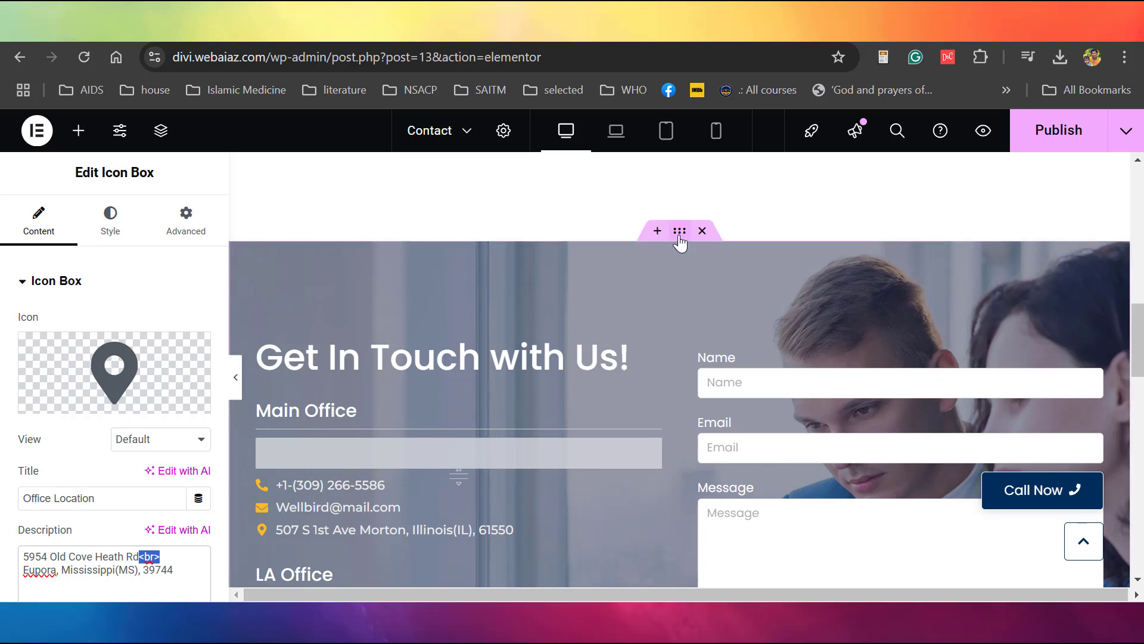
click(679, 232)
click(108, 219)
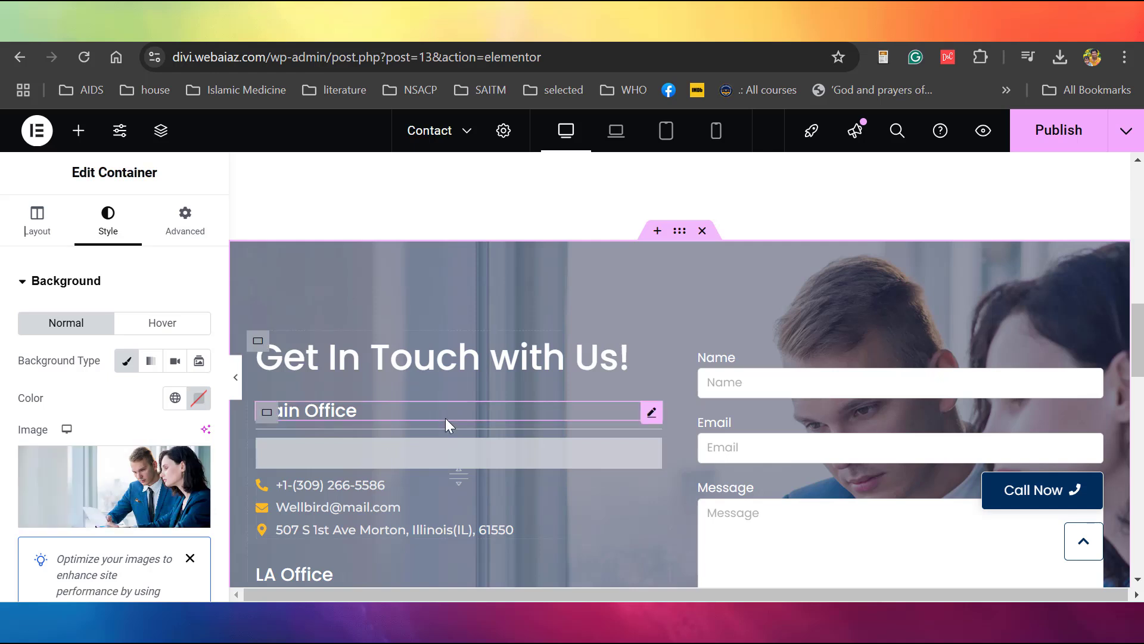
click(465, 352)
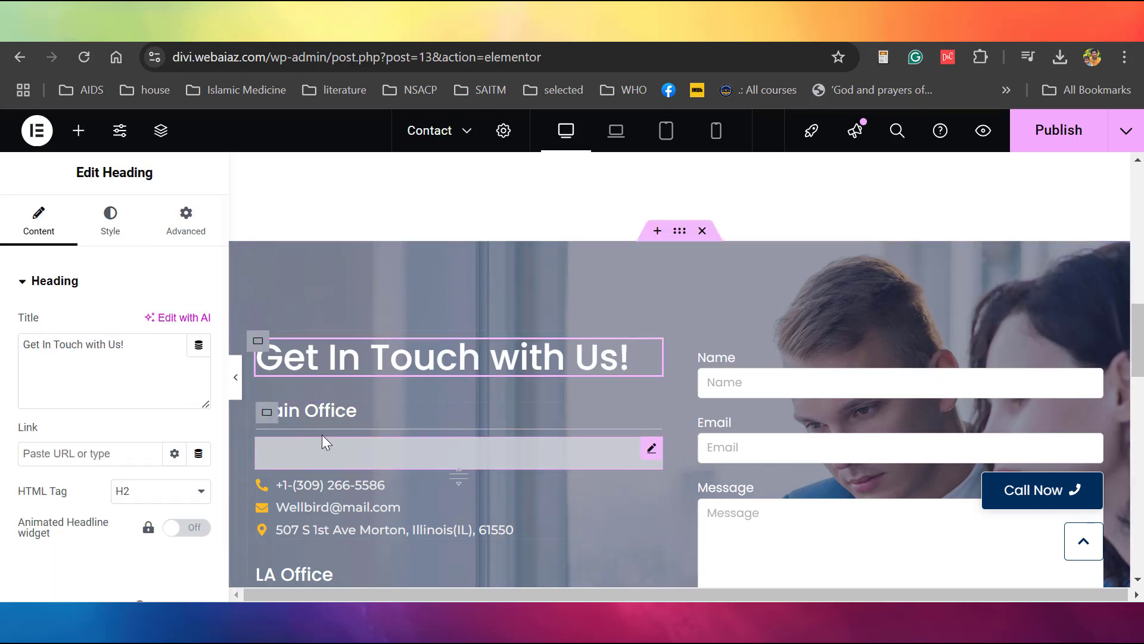
click(327, 410)
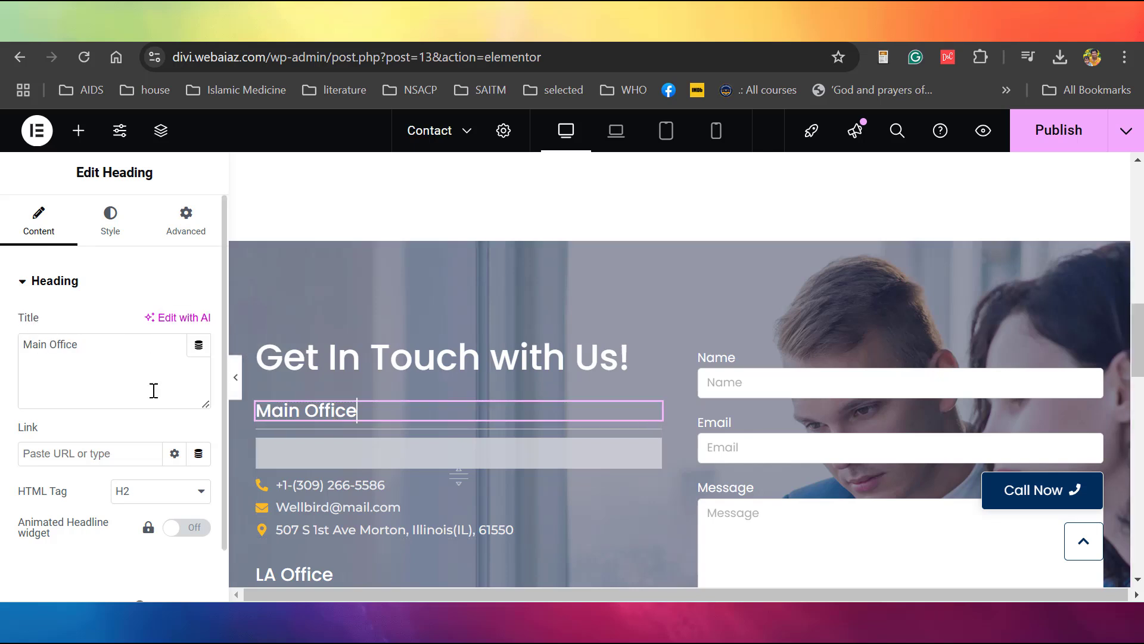
Try the Double style on the divider under the "Main Office" heading and set it back to Solid.
click(372, 462)
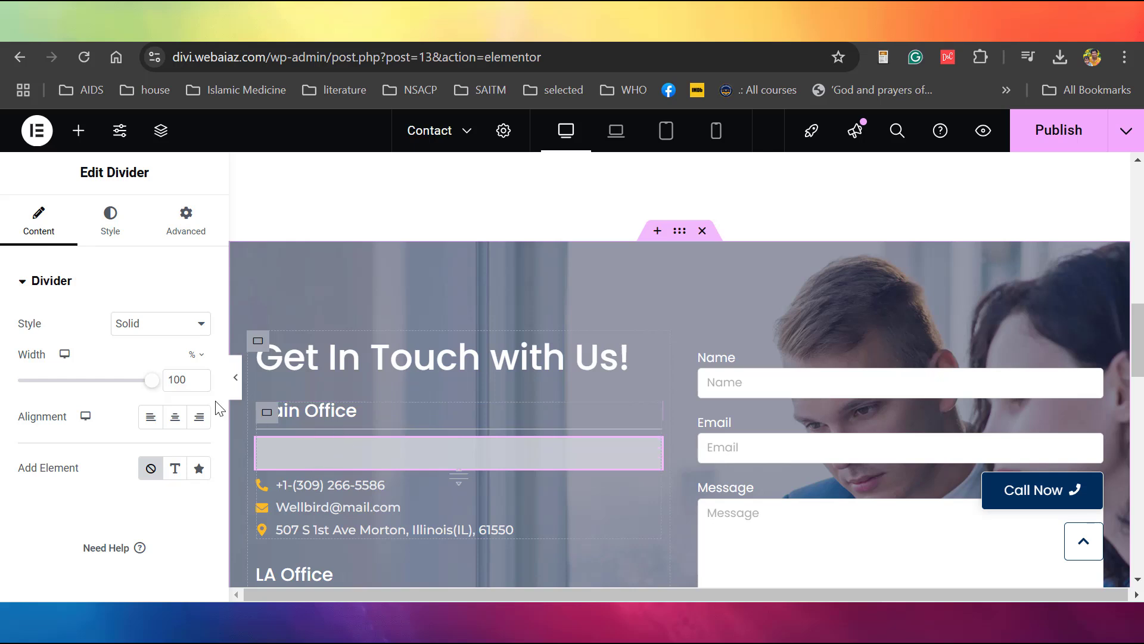
click(201, 326)
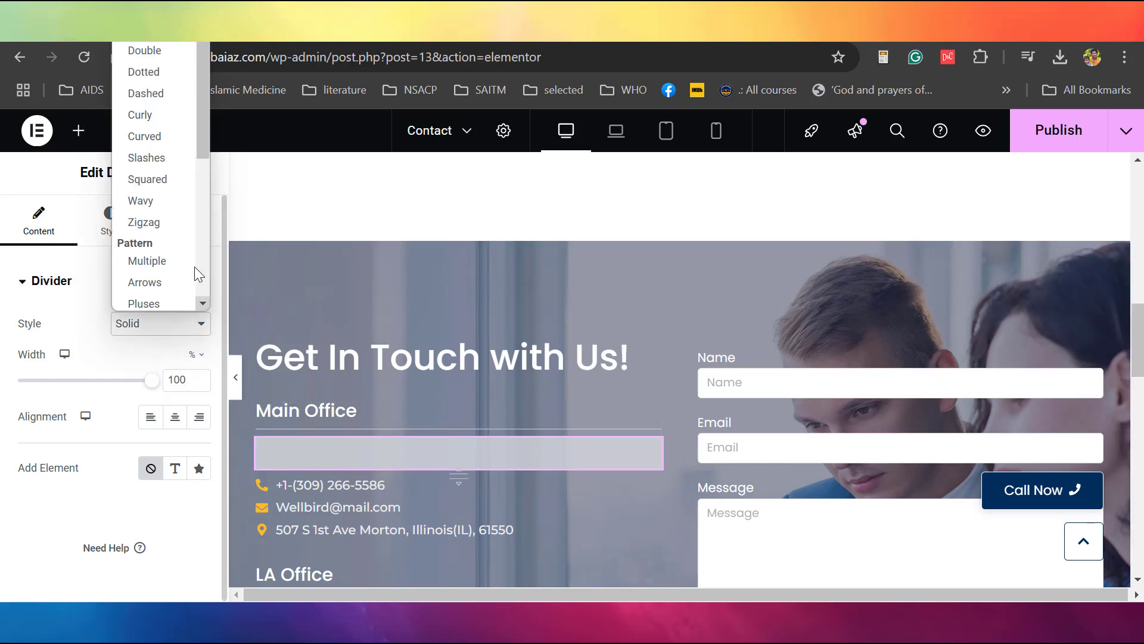
click(169, 49)
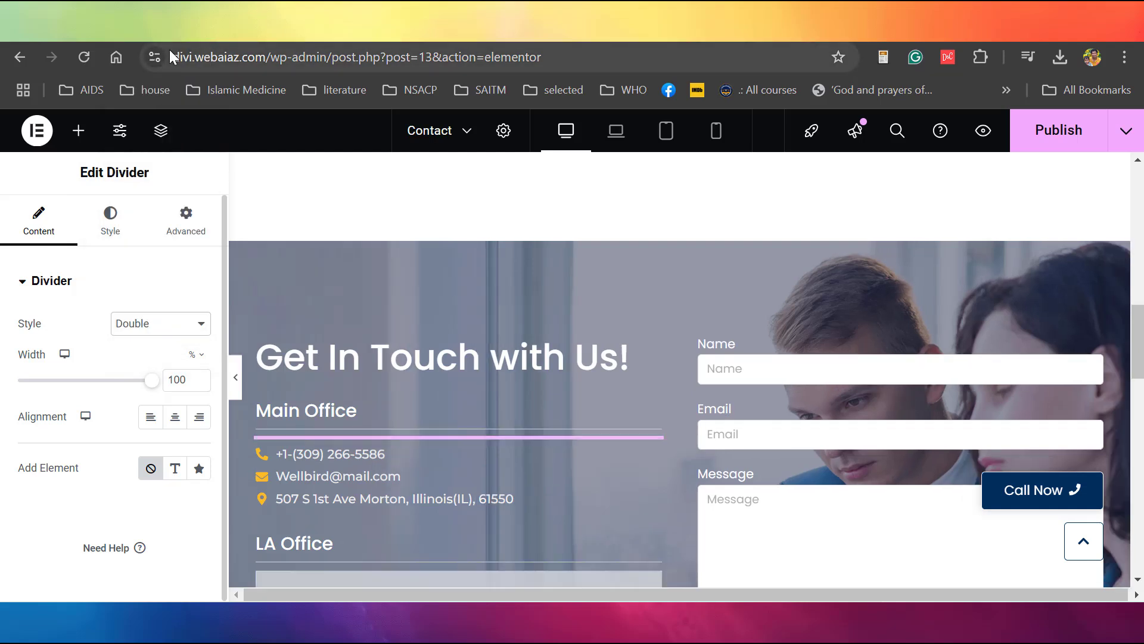
click(179, 323)
click(165, 257)
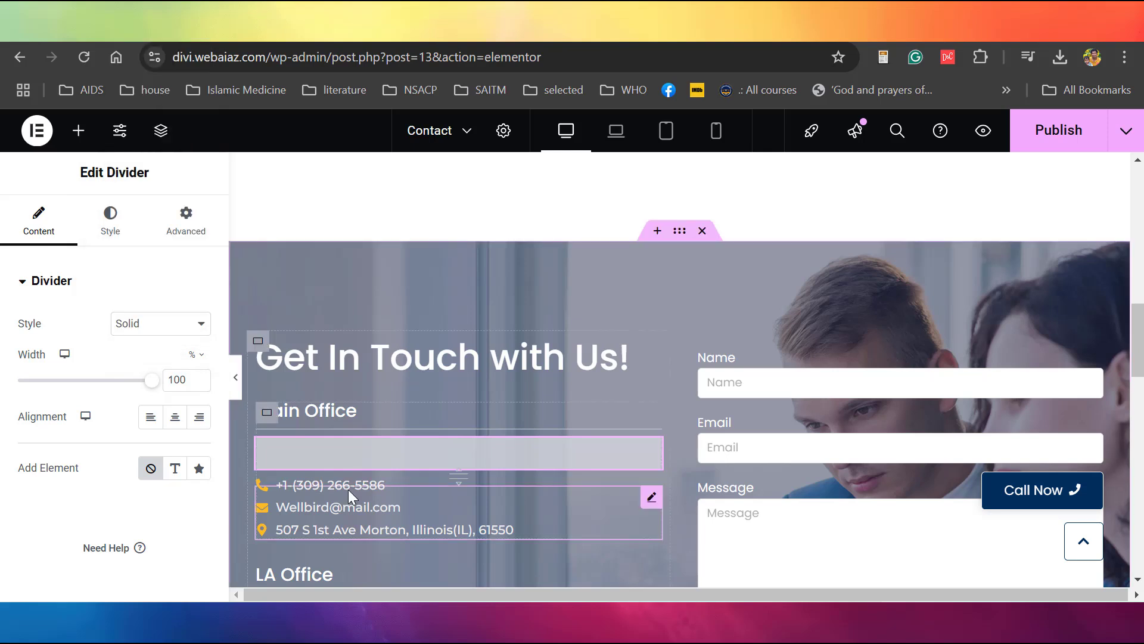
Review the text, icon and link of the phone, email and address items in the Main Office icon list.
click(348, 489)
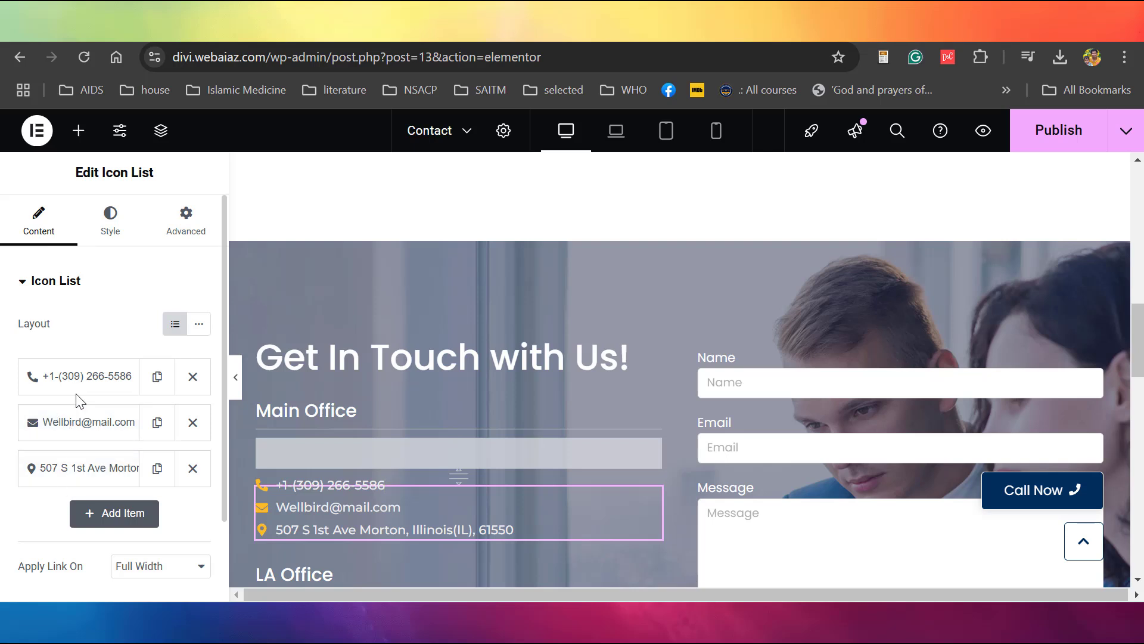
click(77, 376)
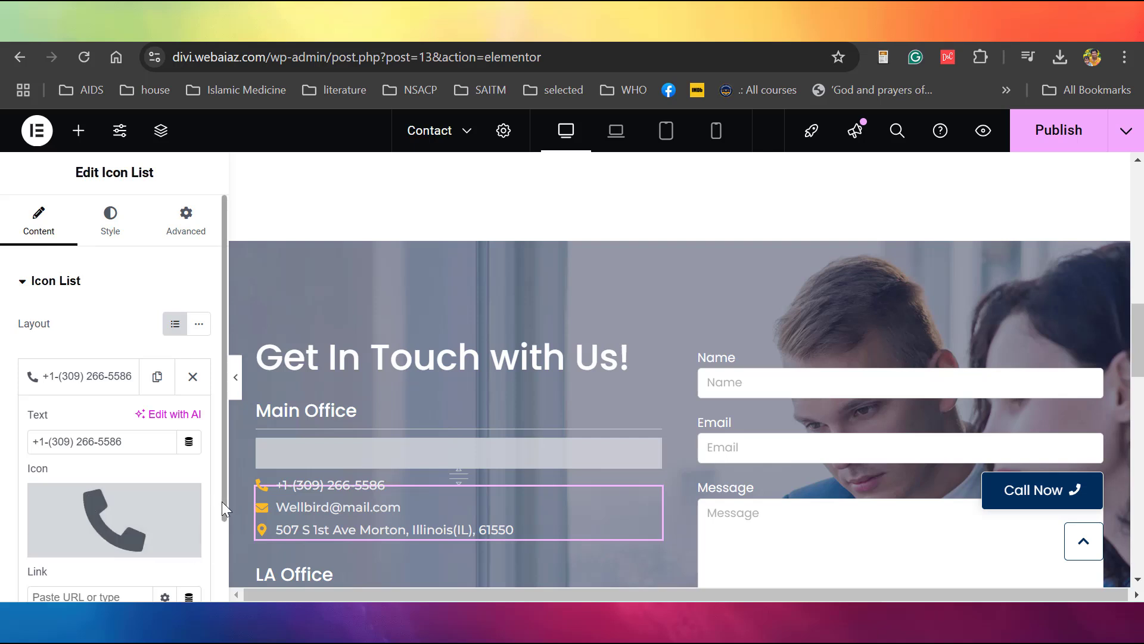
scroll(222, 502, down, 2)
scroll(223, 554, down, 1)
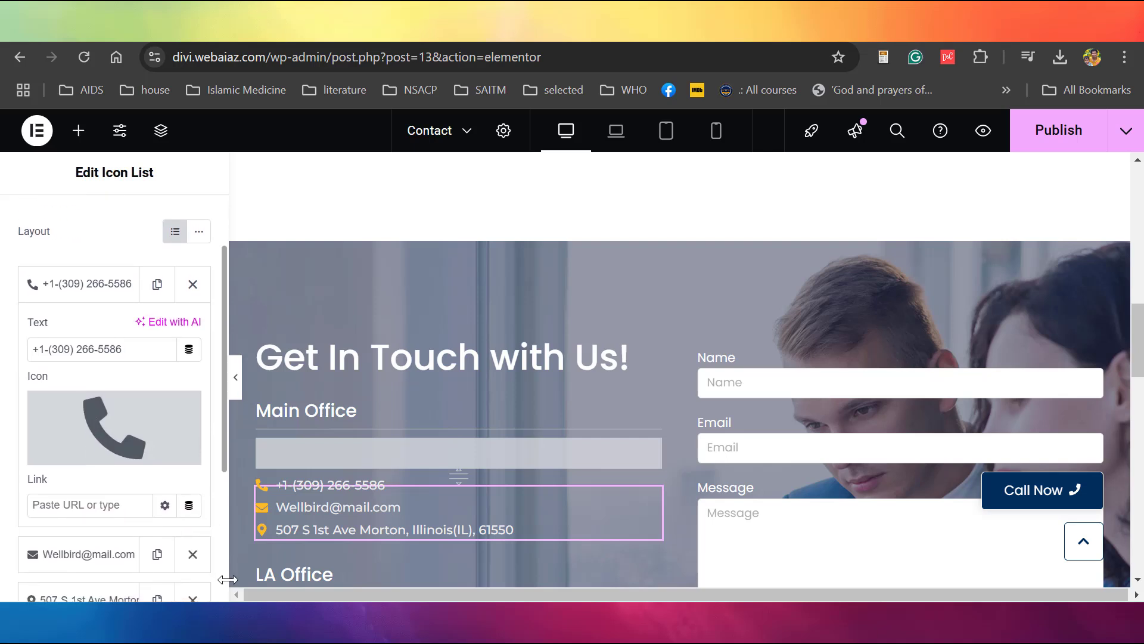
click(125, 556)
scroll(109, 512, down, 3)
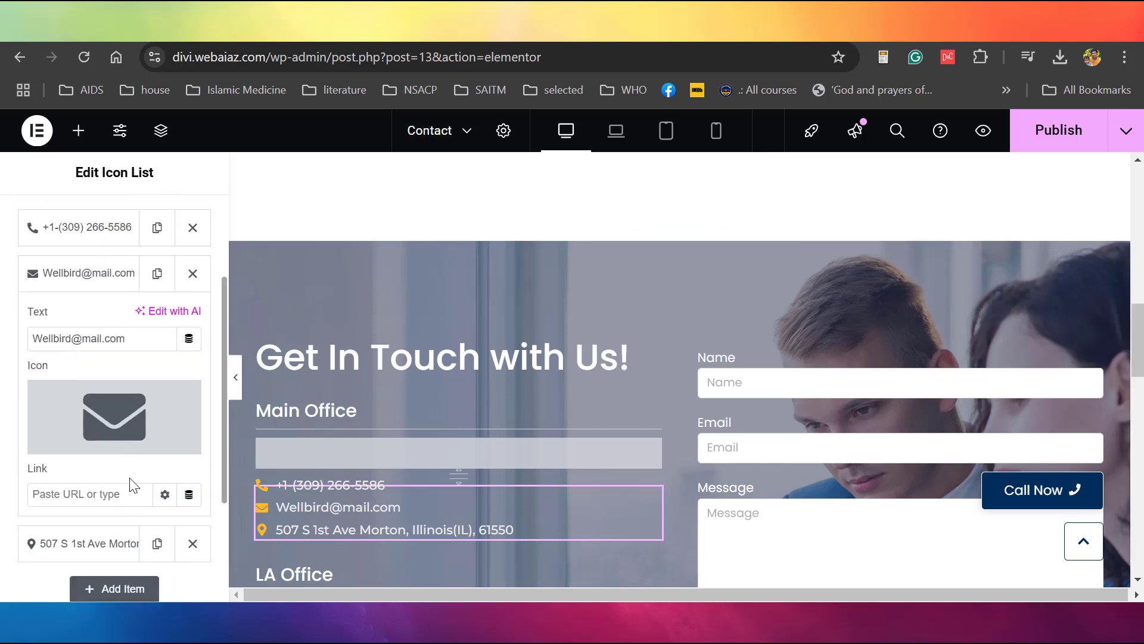
click(108, 506)
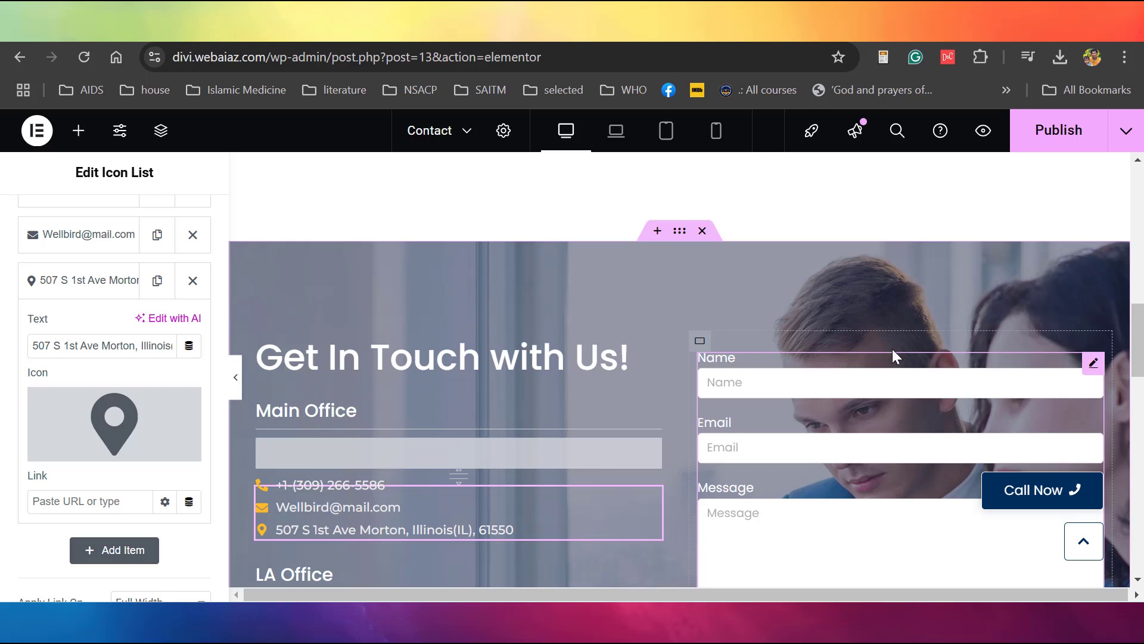
Open the contact form's settings and review the options of its Name, Email and Message fields.
click(1094, 363)
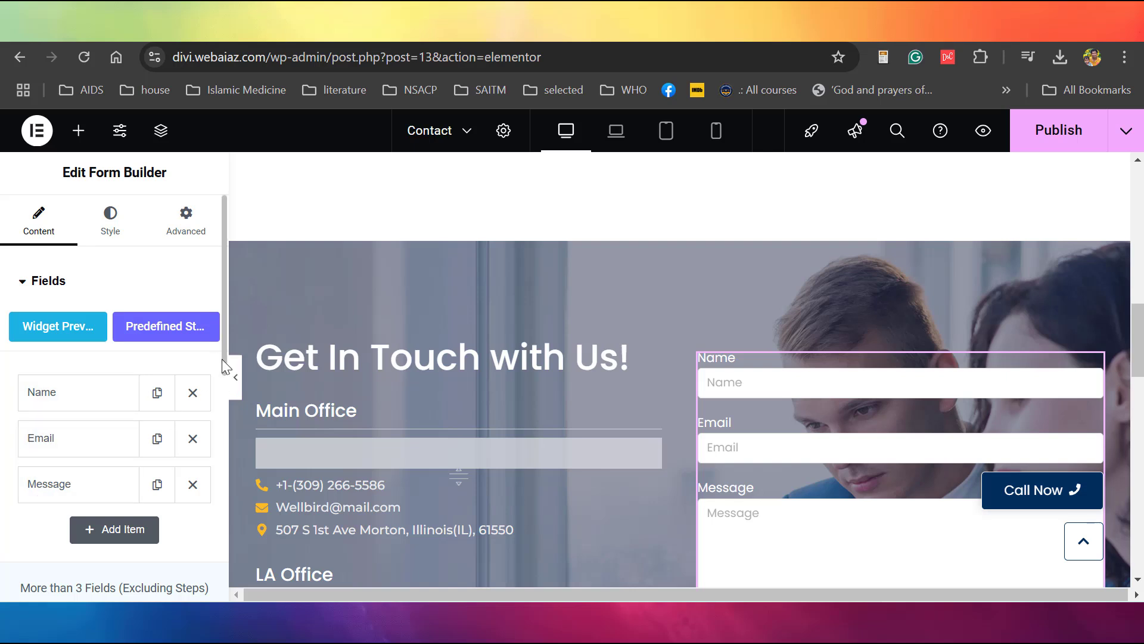
drag(221, 373, 226, 451)
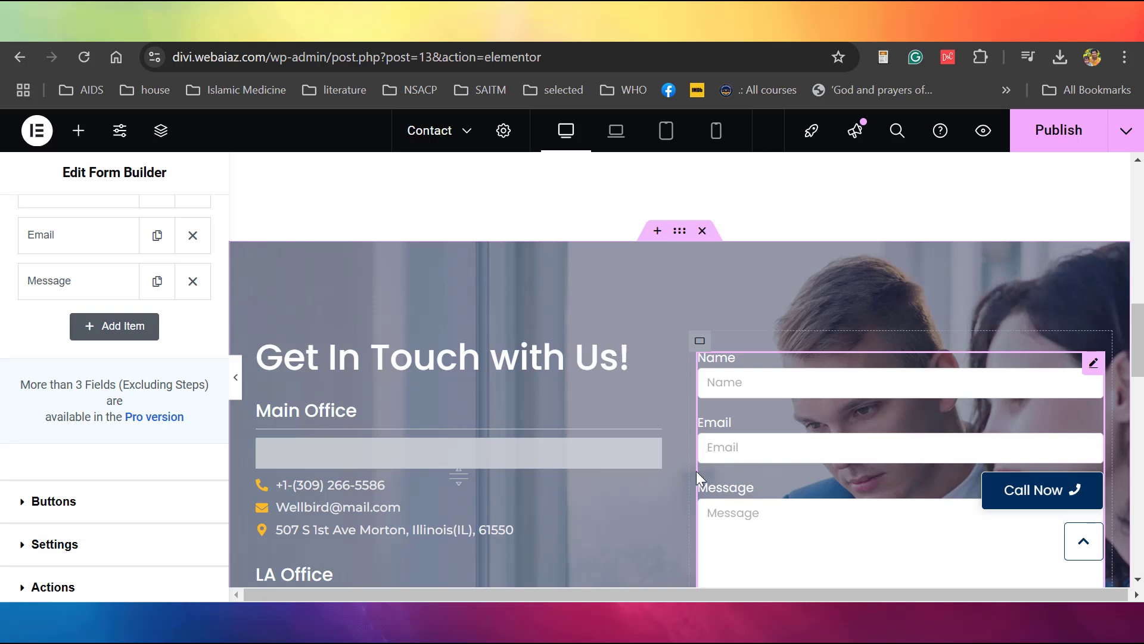
scroll(113, 322, up, 2)
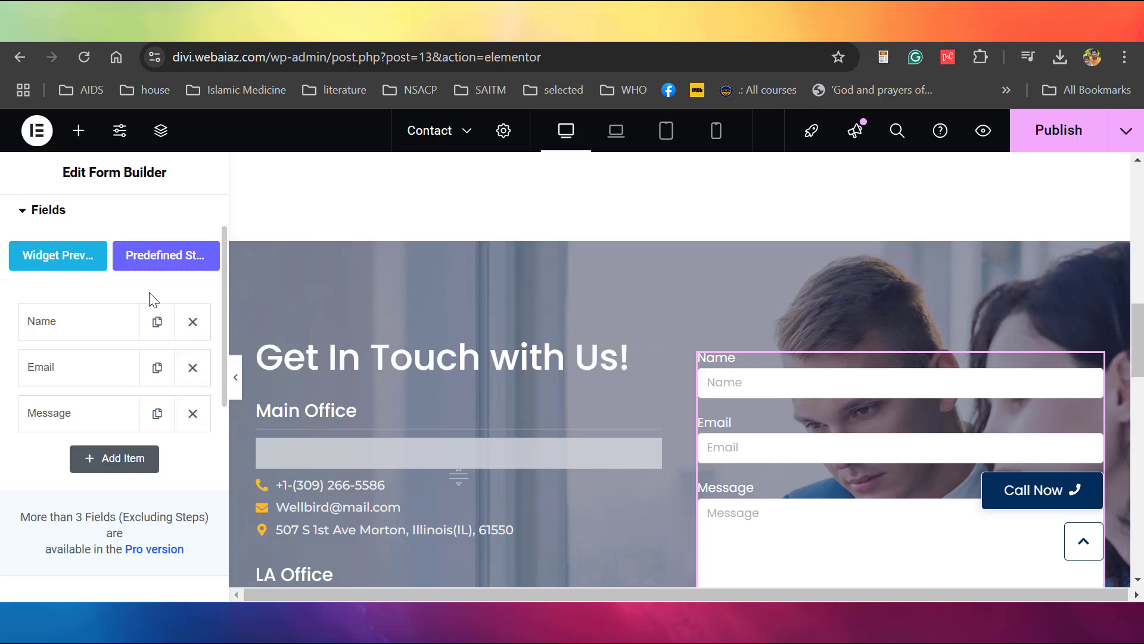
click(112, 320)
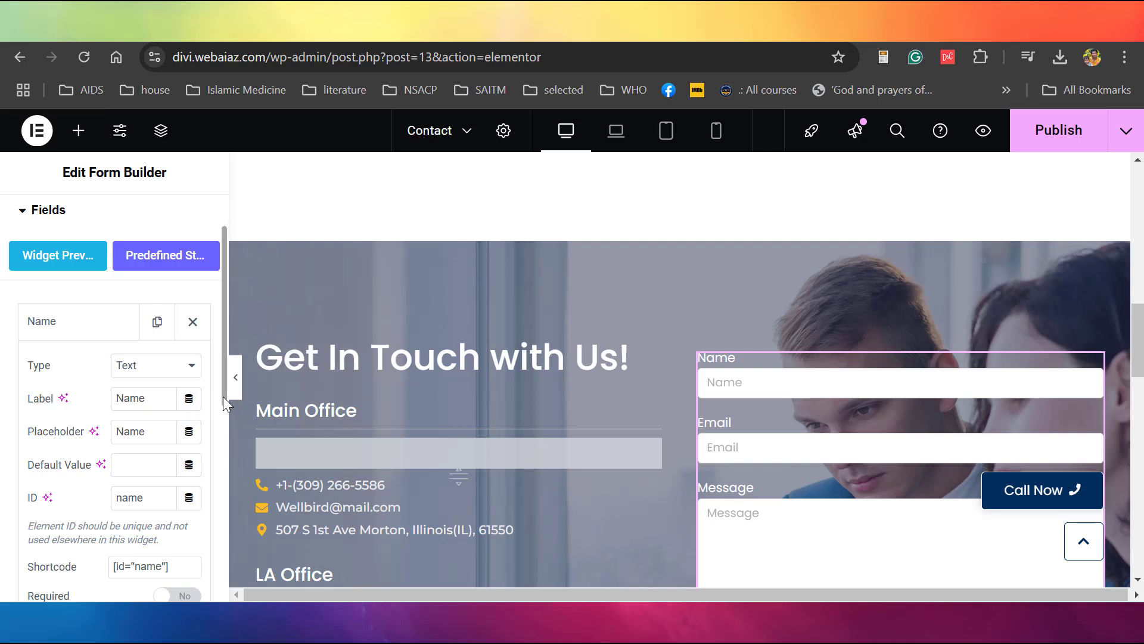
scroll(224, 413, down, 2)
scroll(179, 471, down, 2)
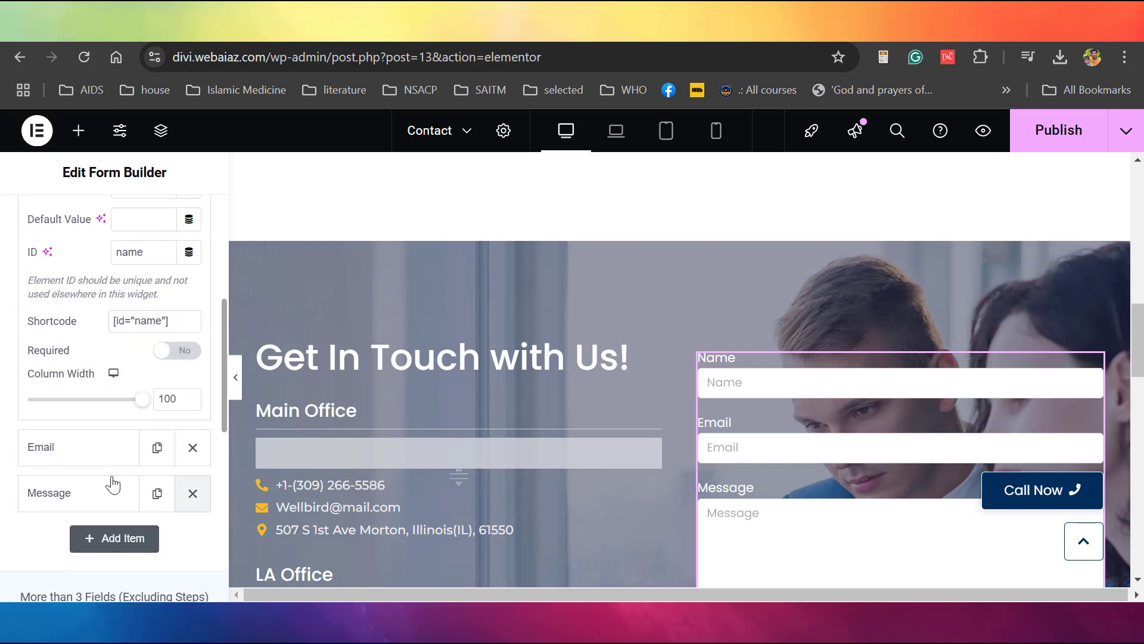
click(59, 455)
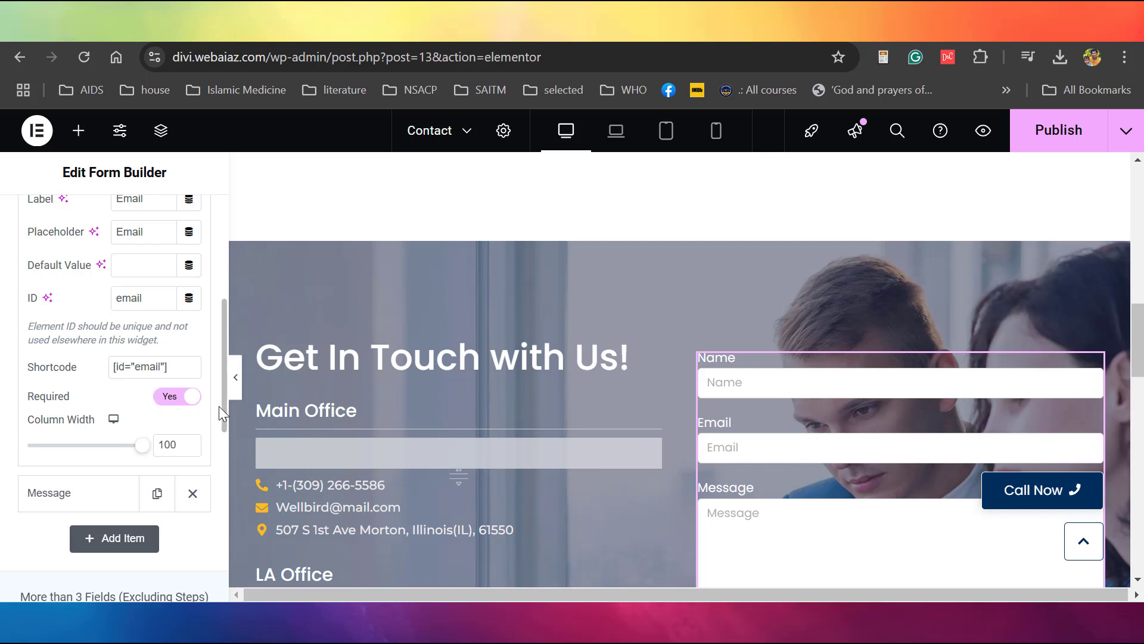
drag(221, 410, 222, 460)
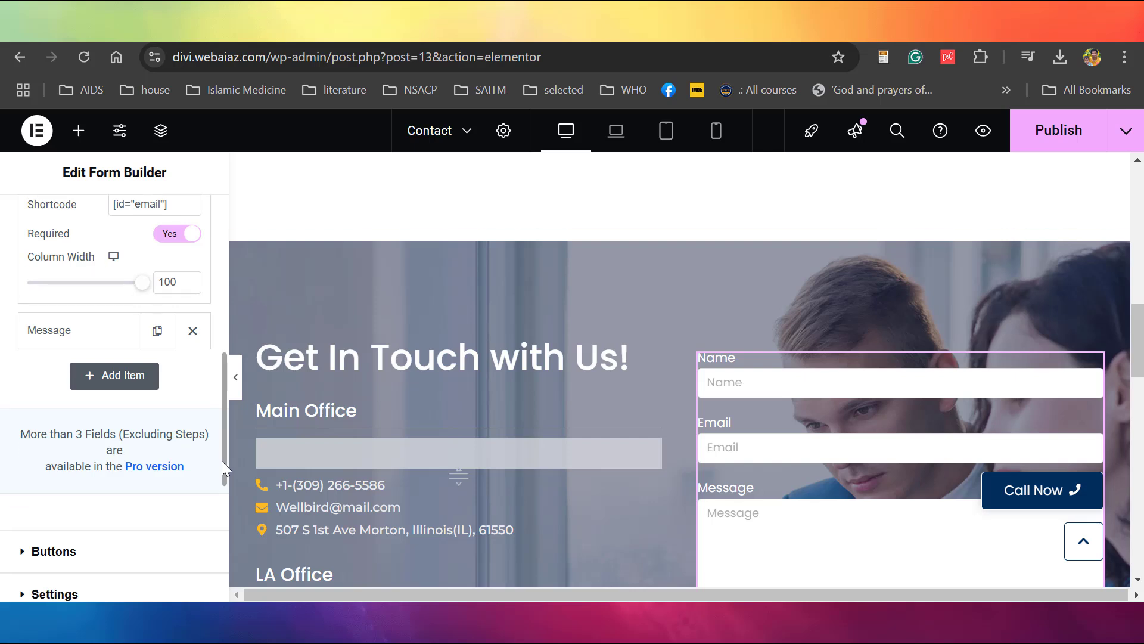
click(56, 334)
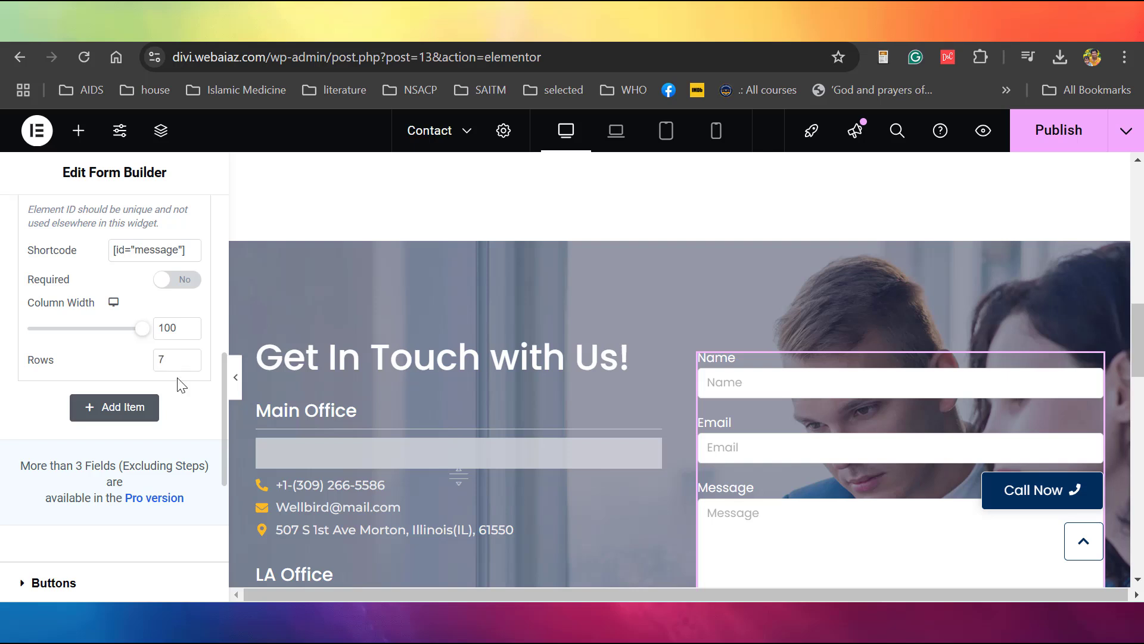
Review the contact form's button settings, including the submit text, and compare them with the Send button on the page.
scroll(179, 417, down, 4)
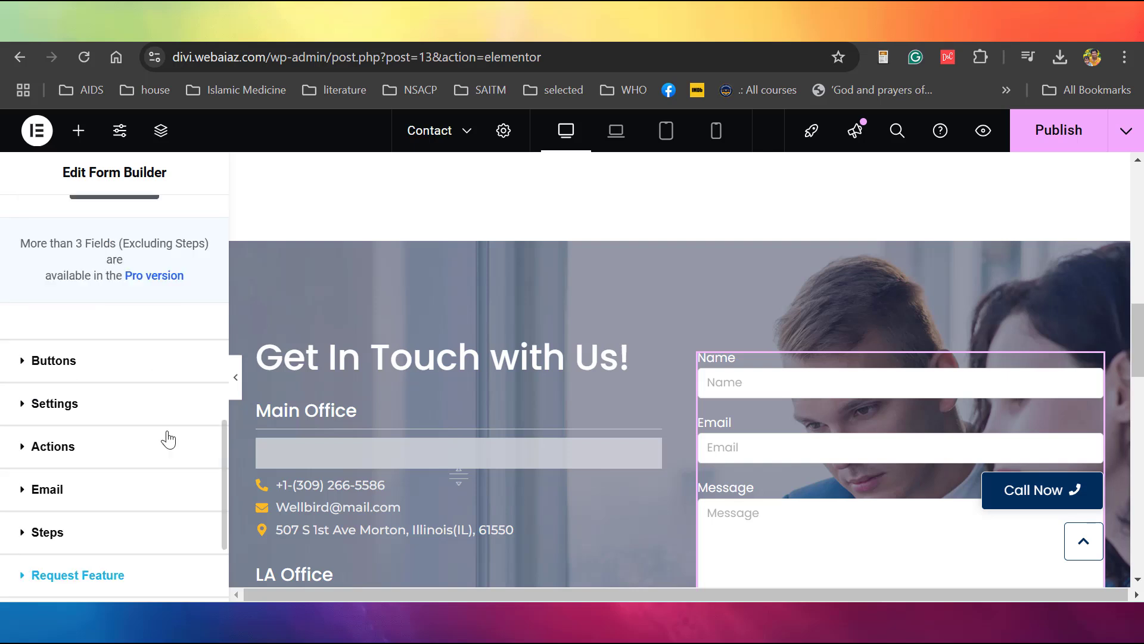
click(65, 360)
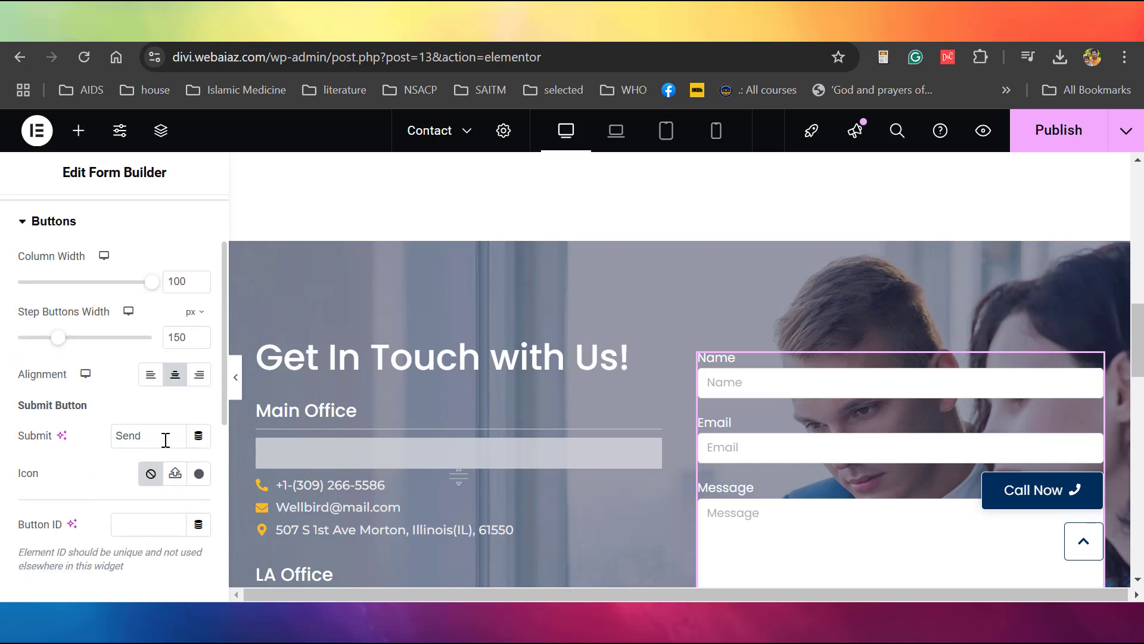
scroll(1140, 357, down, 1)
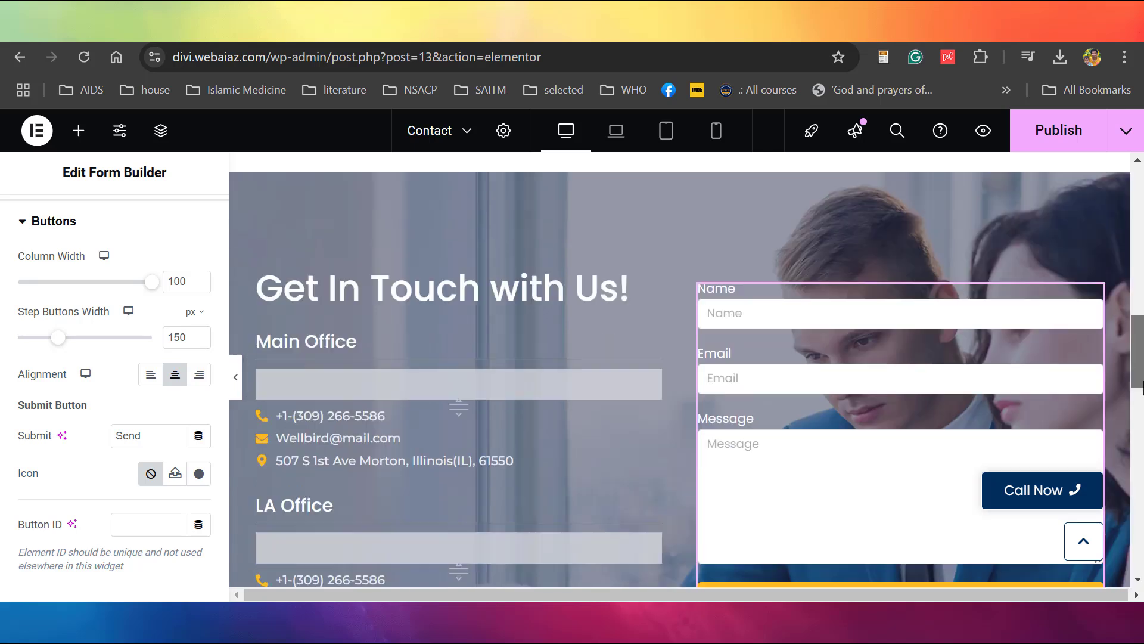
scroll(1140, 388, down, 2)
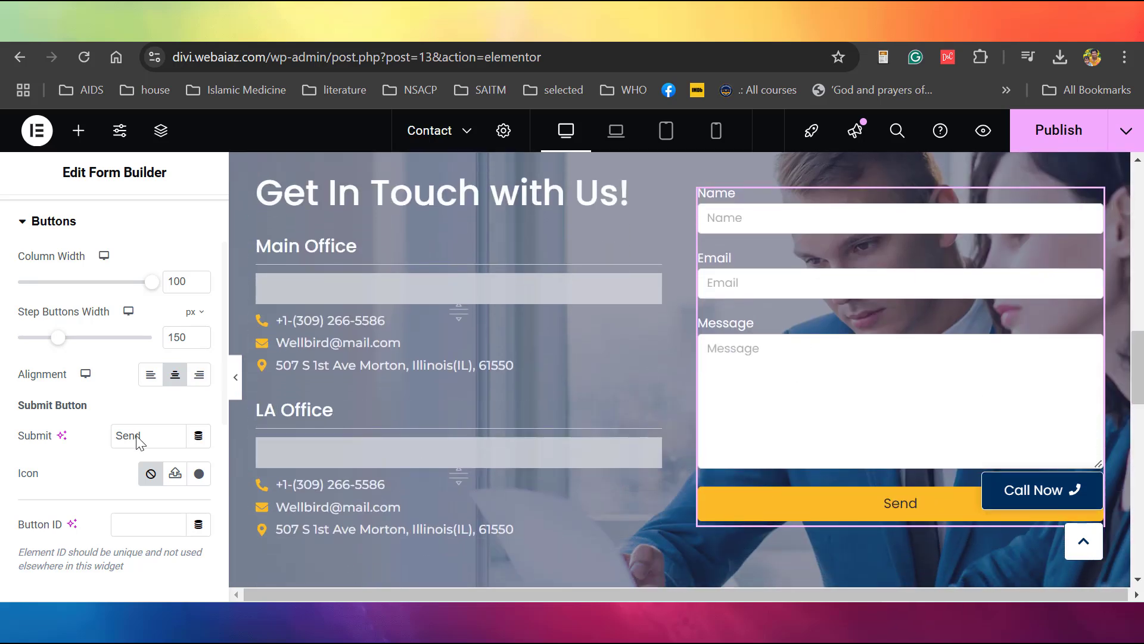
Review the contact form's general settings, including its success message and error message.
scroll(216, 447, down, 5)
click(101, 429)
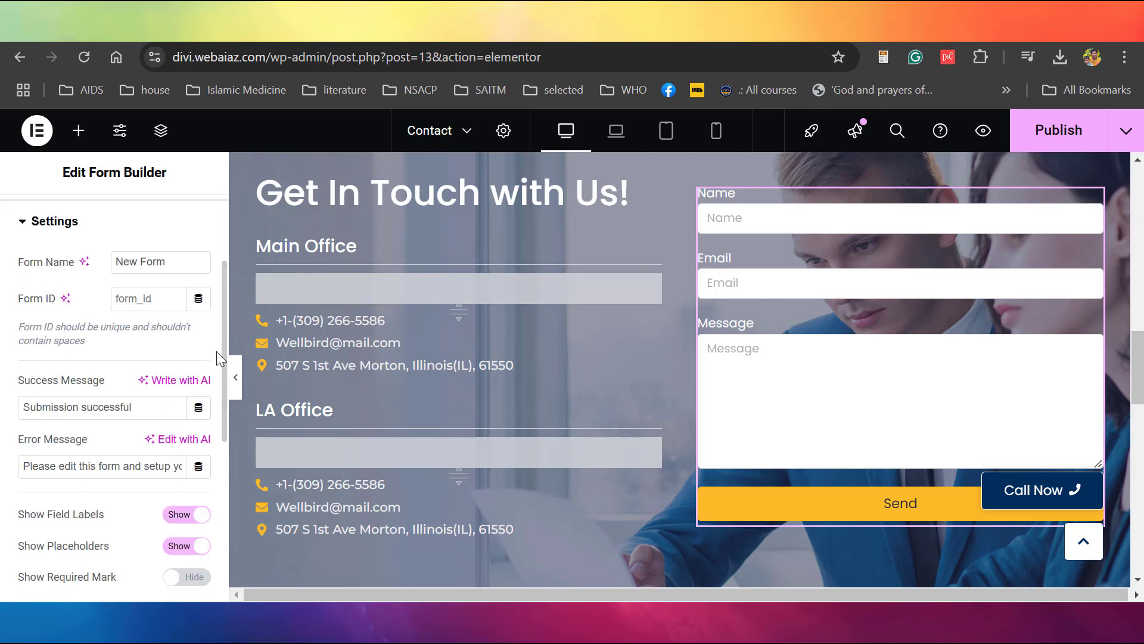
scroll(223, 370, down, 1)
scroll(223, 370, down, 1)
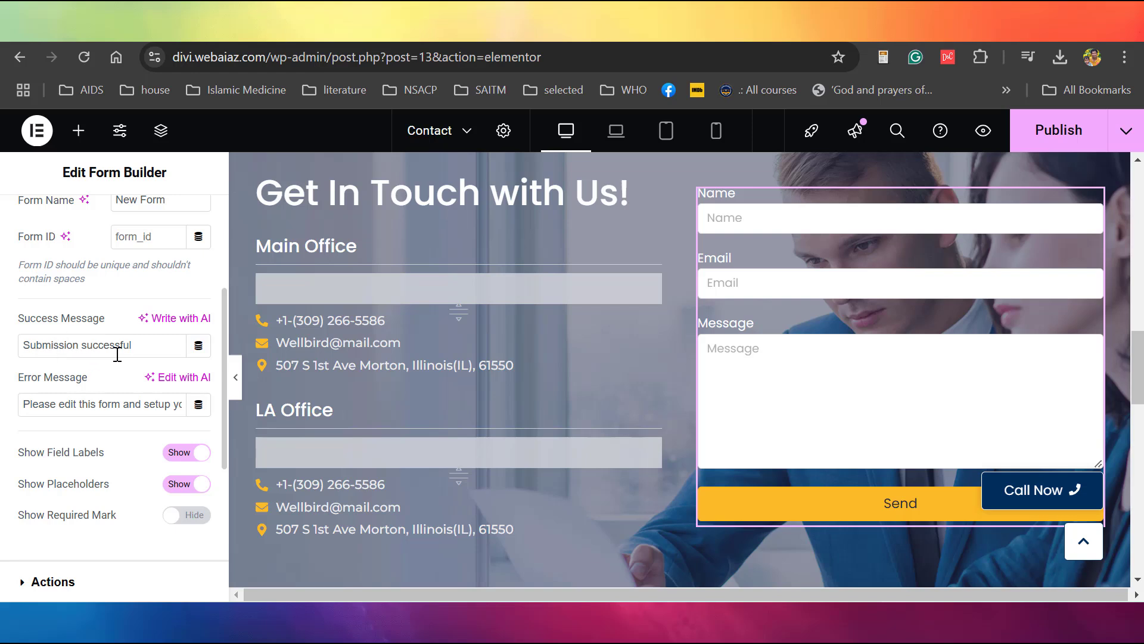
drag(145, 348, 9, 344)
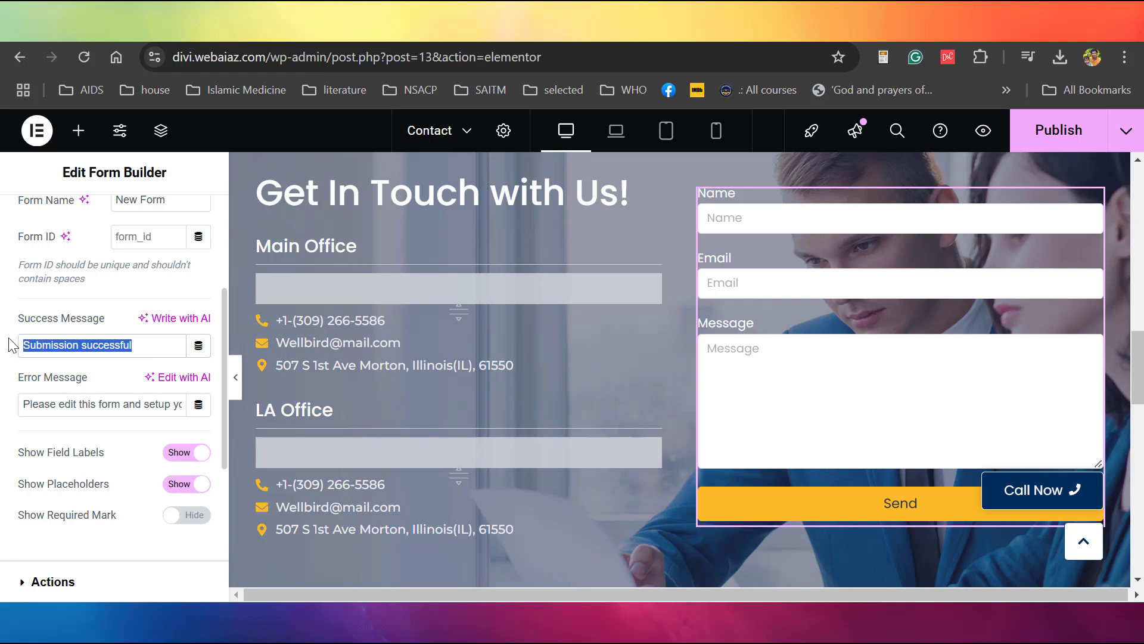
click(83, 404)
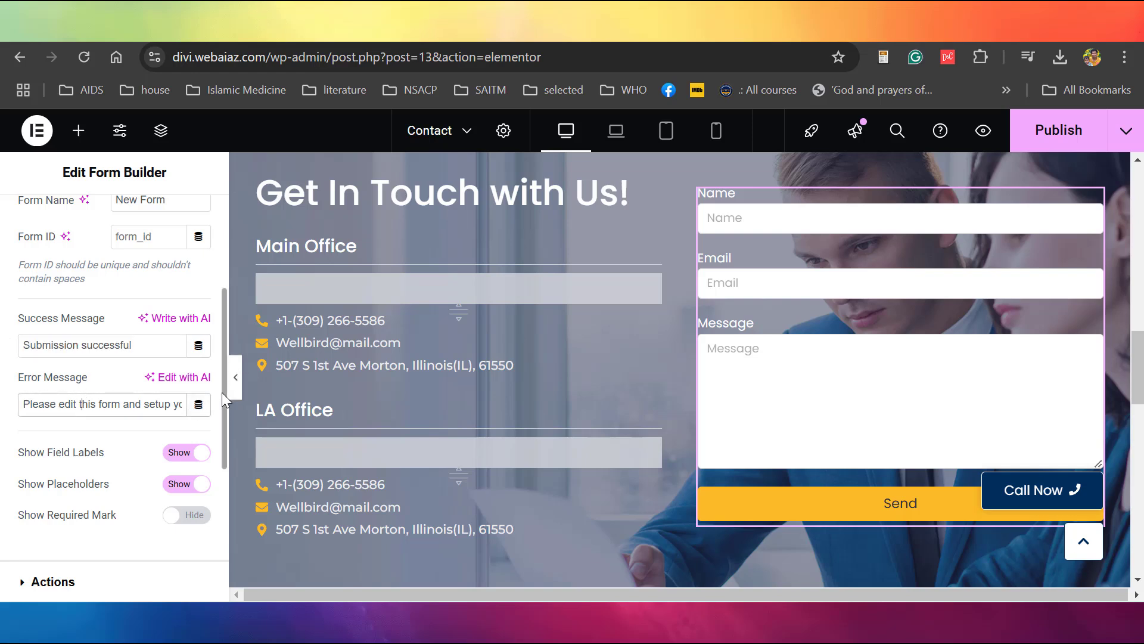
Check the form's submission actions, enter the recipient's email address in its Email settings and inspect the subject line.
click(53, 581)
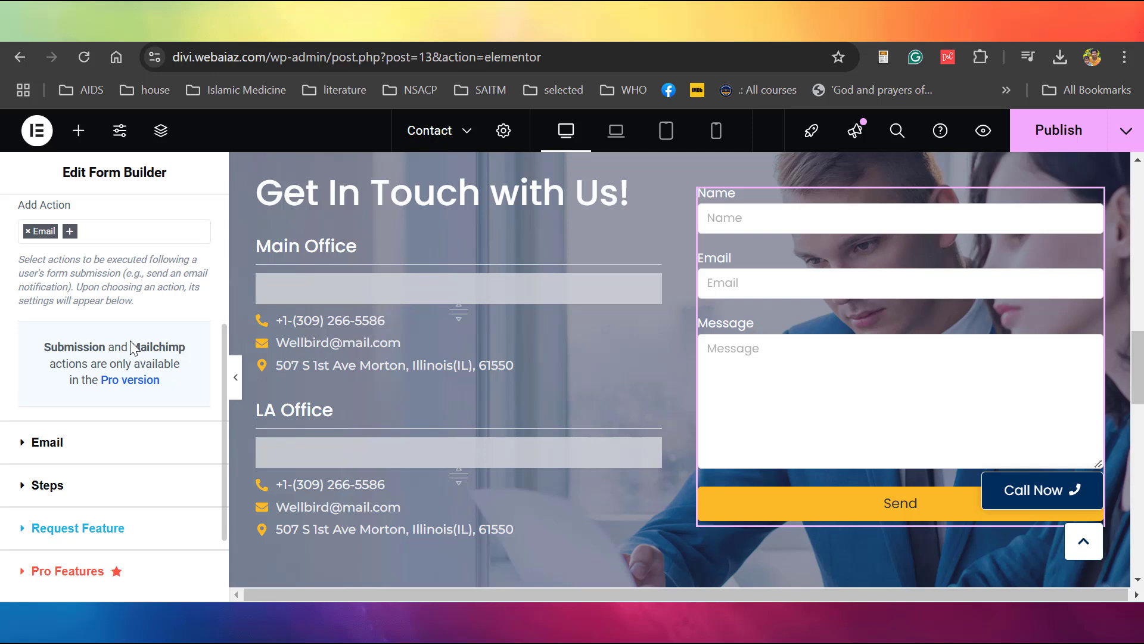
click(42, 444)
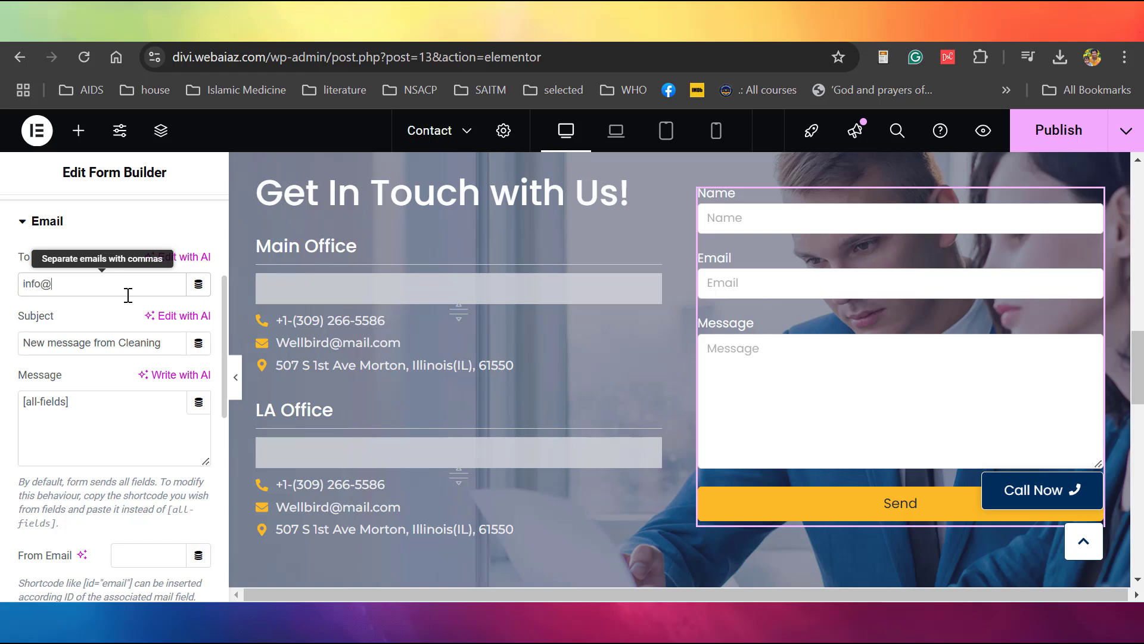
text(webaiaz.com)
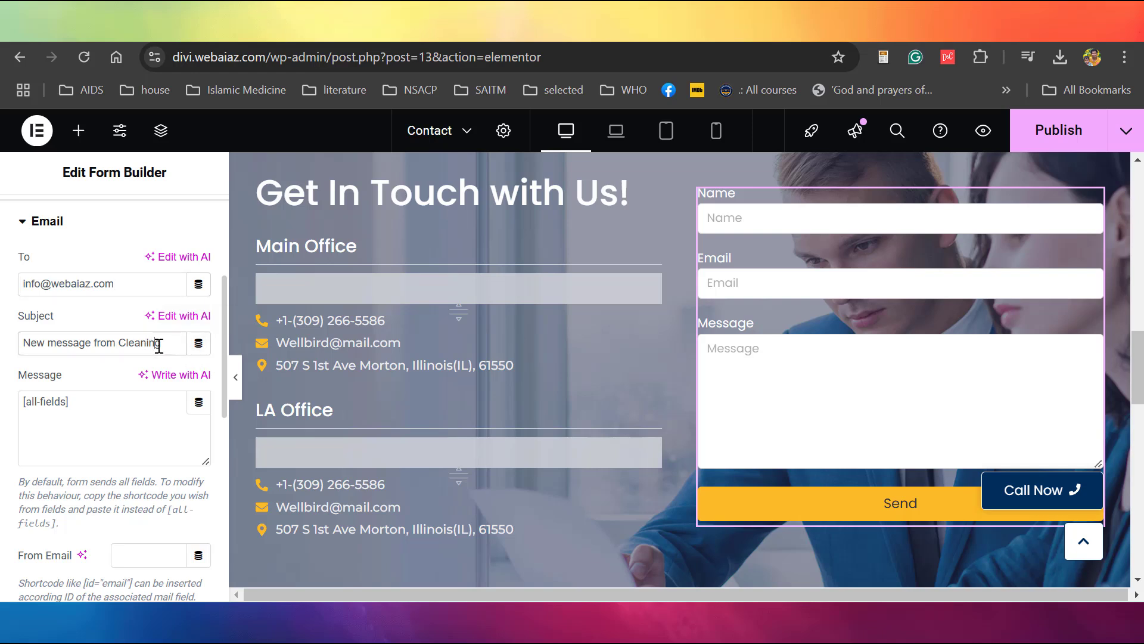
drag(158, 345, 12, 334)
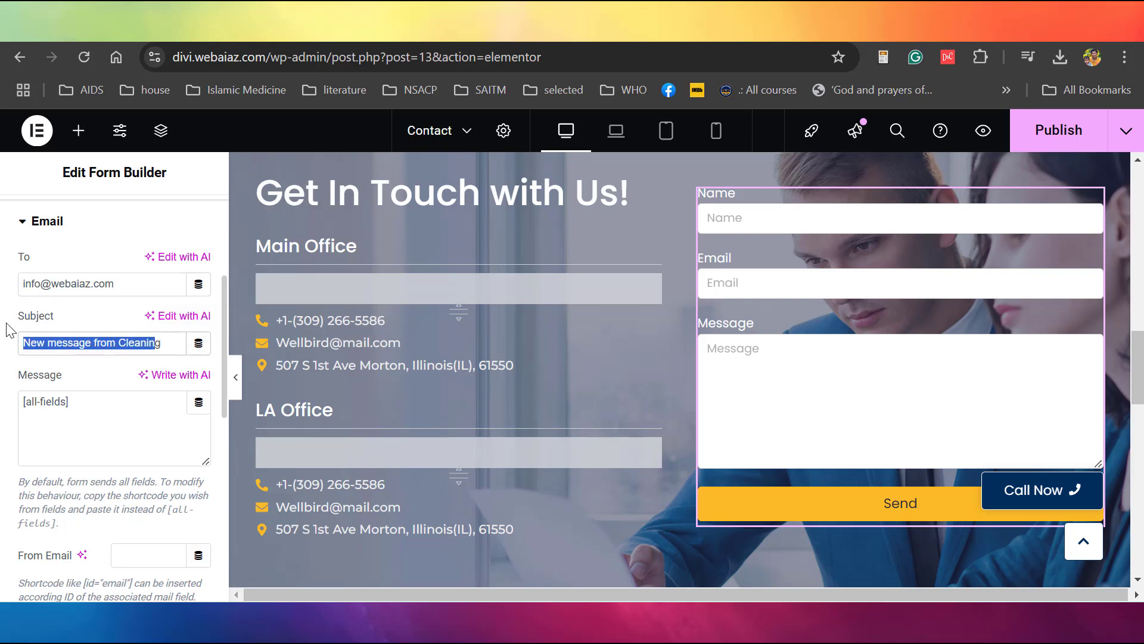
click(165, 340)
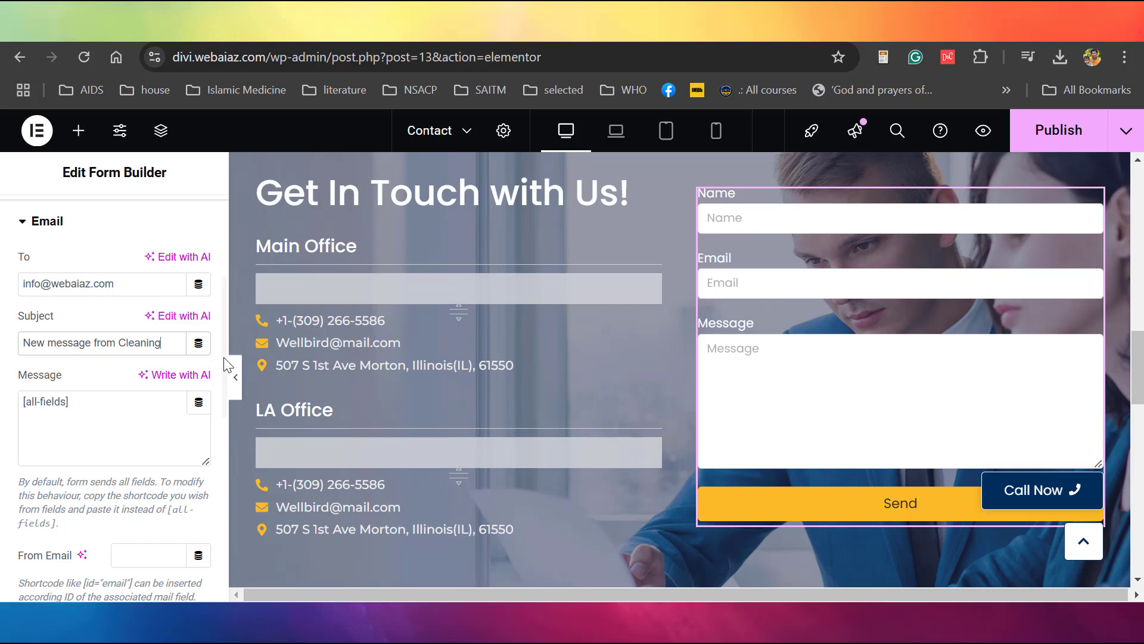
Review the remaining Email settings of the contact form, including the message, From Email and From Name.
scroll(223, 363, down, 1)
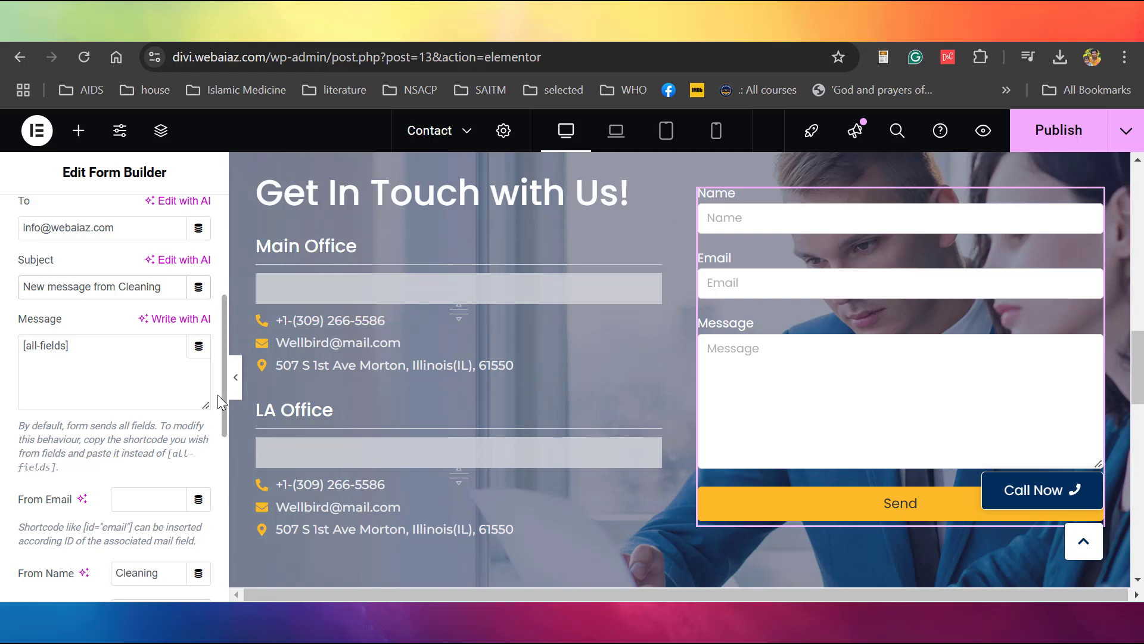
drag(221, 397, 219, 554)
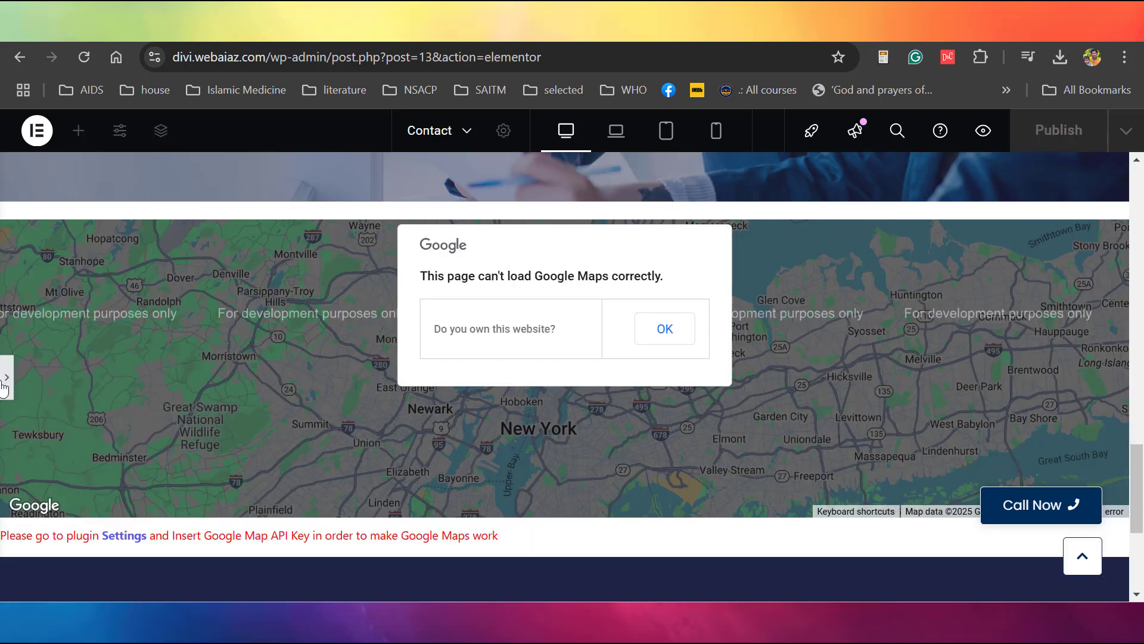
Check the Google Maps widget's general settings and delete the container holding that map below the contact form.
click(7, 377)
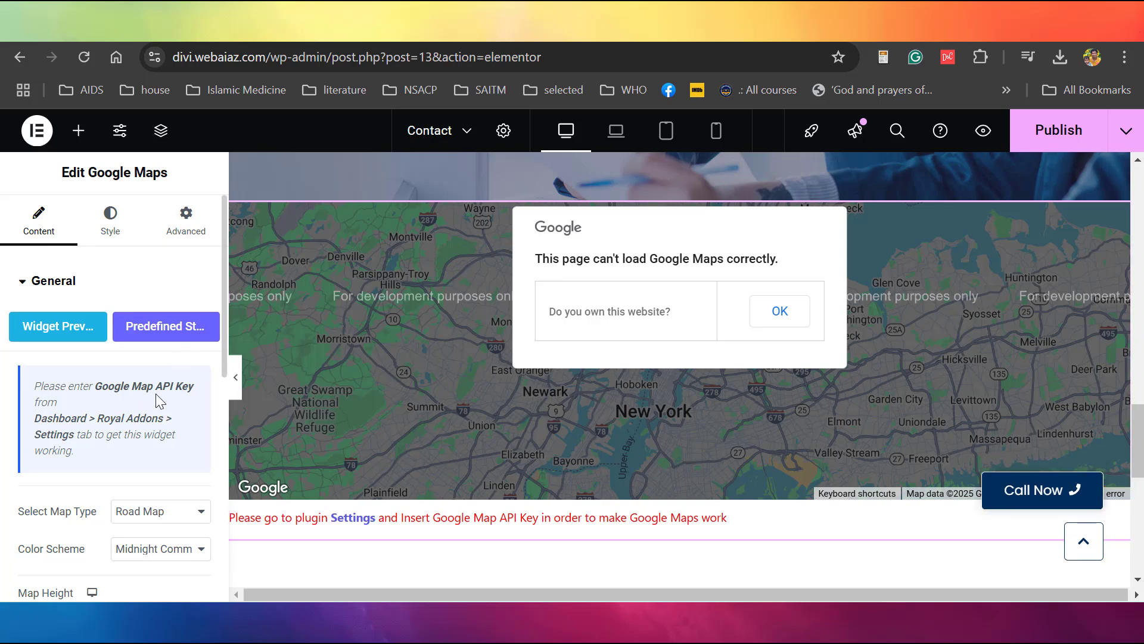
drag(224, 396, 208, 358)
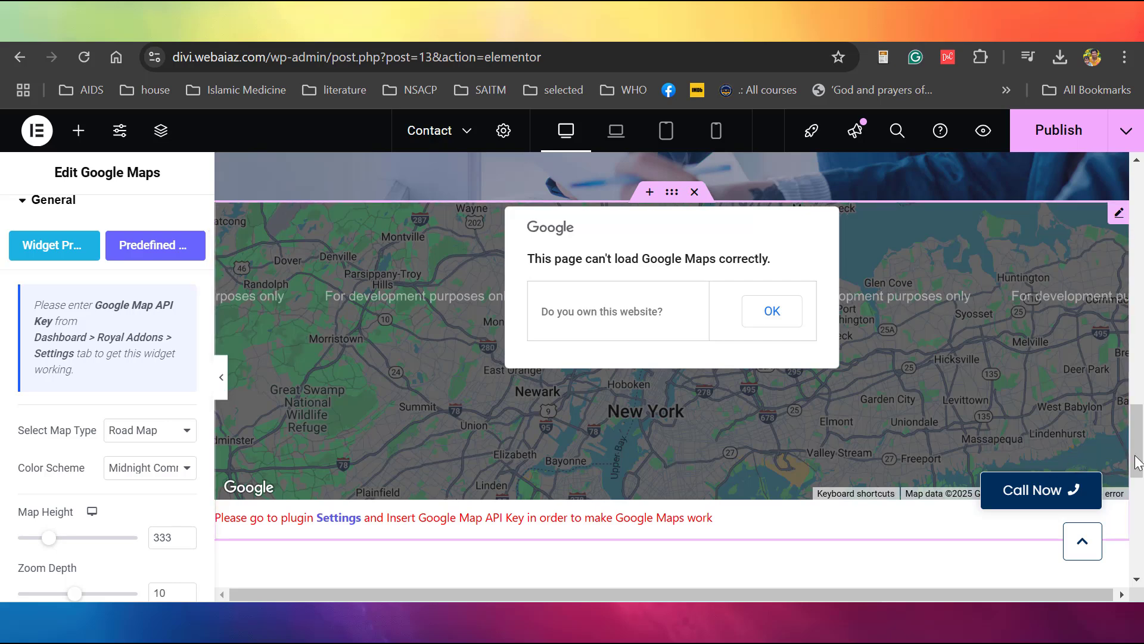
scroll(876, 401, up, 2)
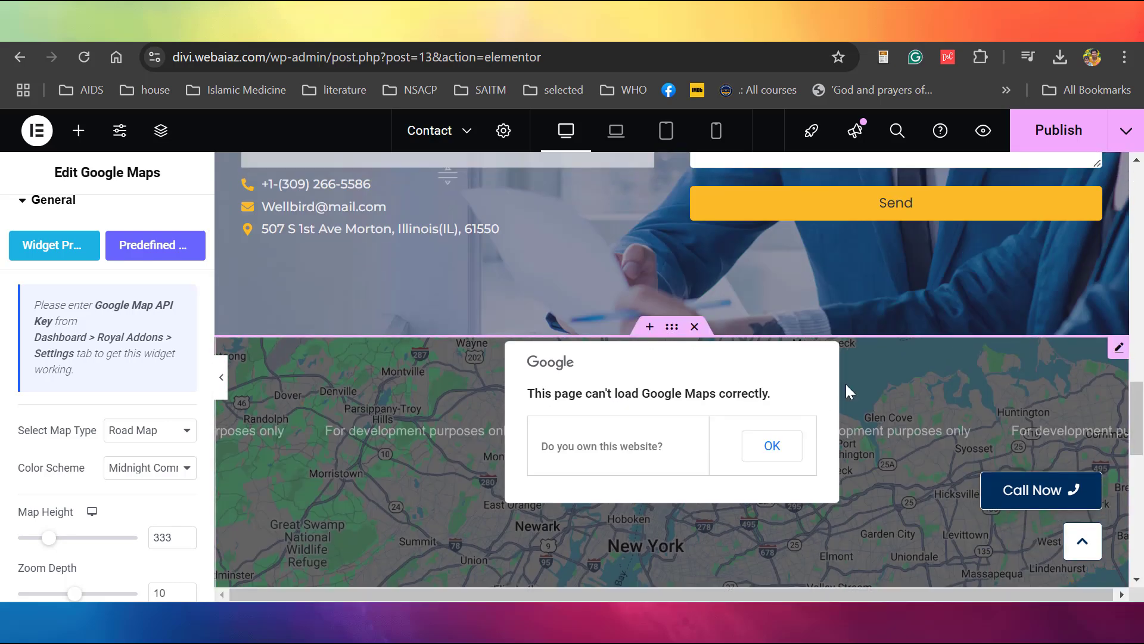
click(694, 326)
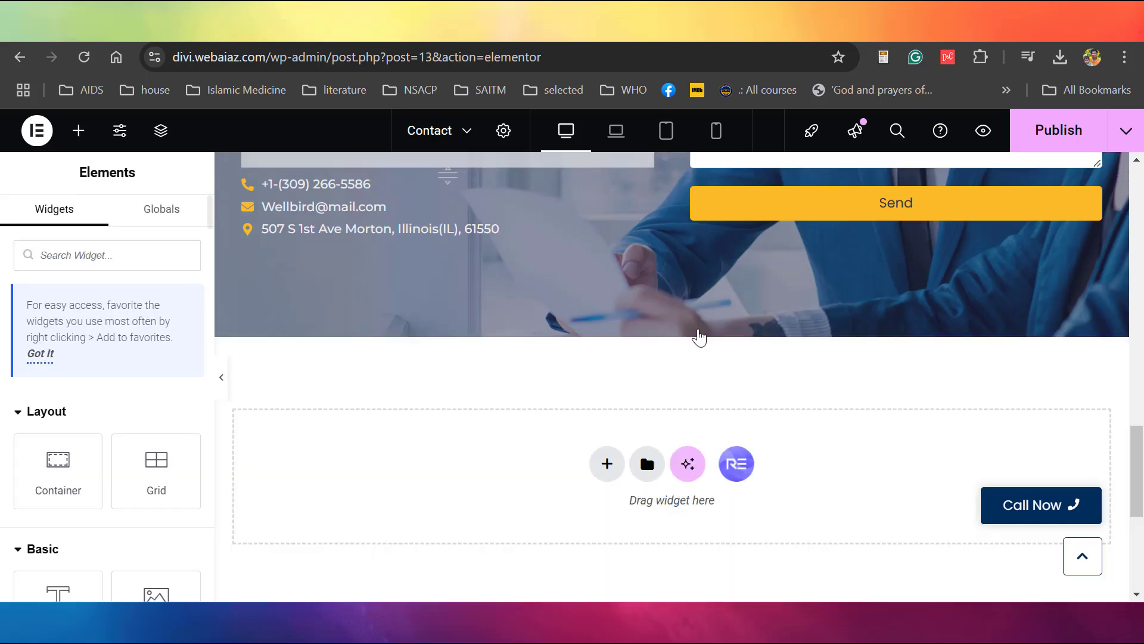
Add a single-column Flexbox container below the contact form section.
click(612, 470)
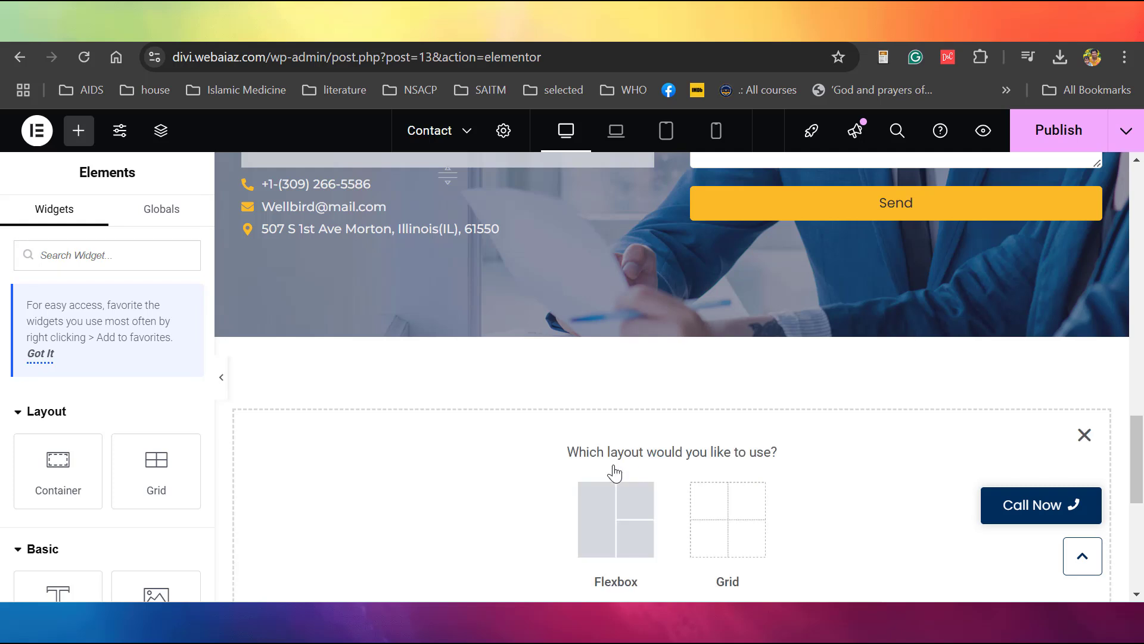
click(603, 517)
click(417, 506)
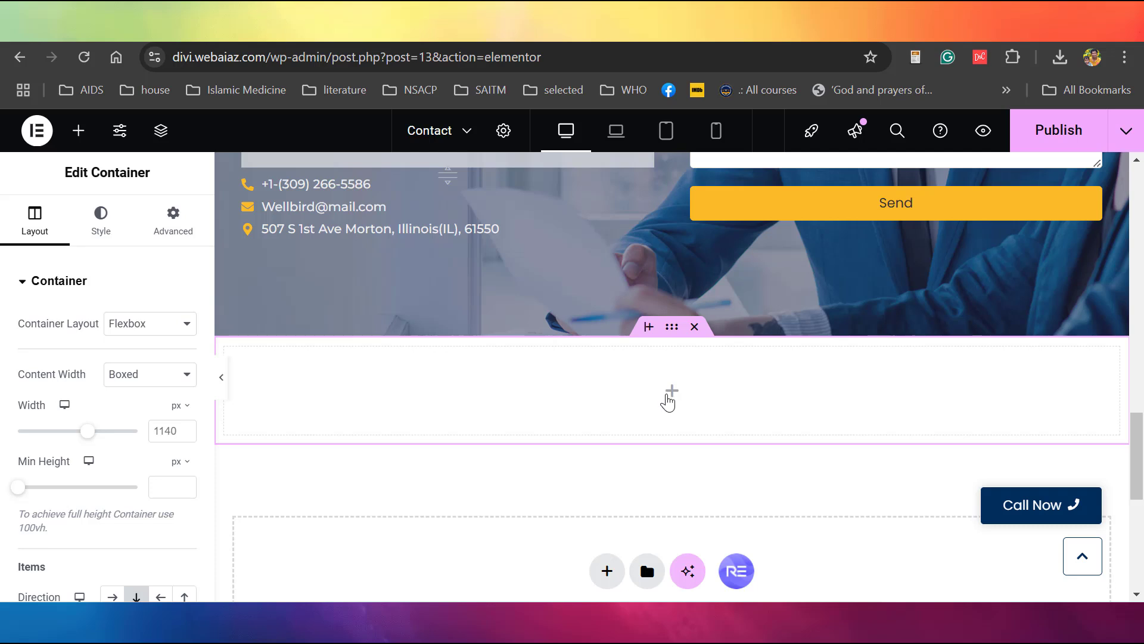
Search the widgets for "maps" and place Elementor's standard Google Maps widget in the new container.
click(671, 395)
click(122, 254)
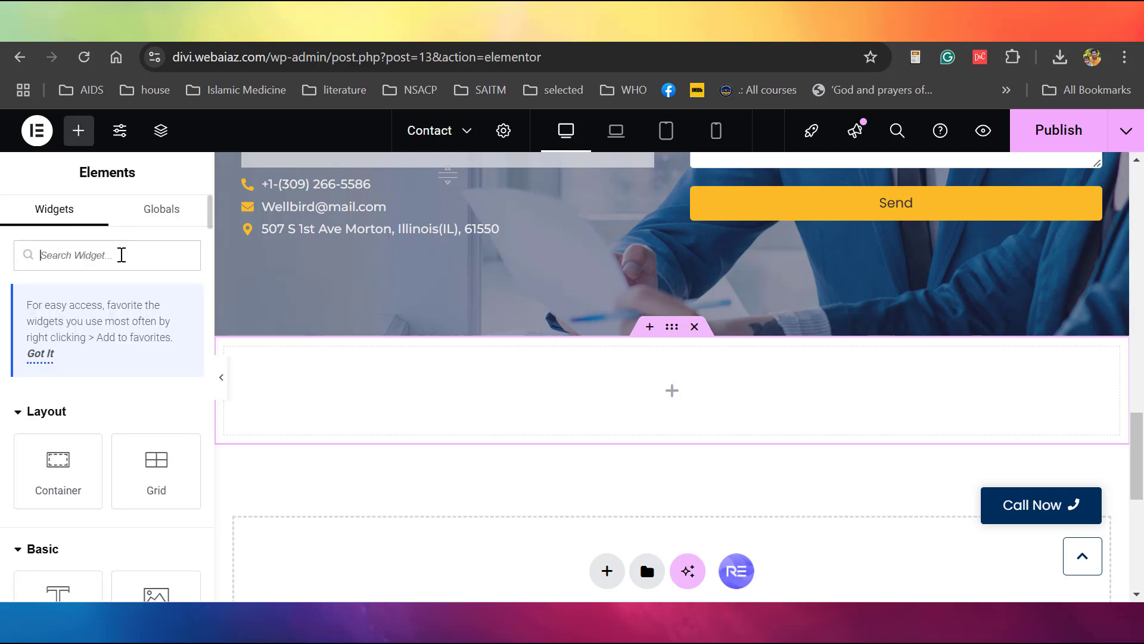
text(maps)
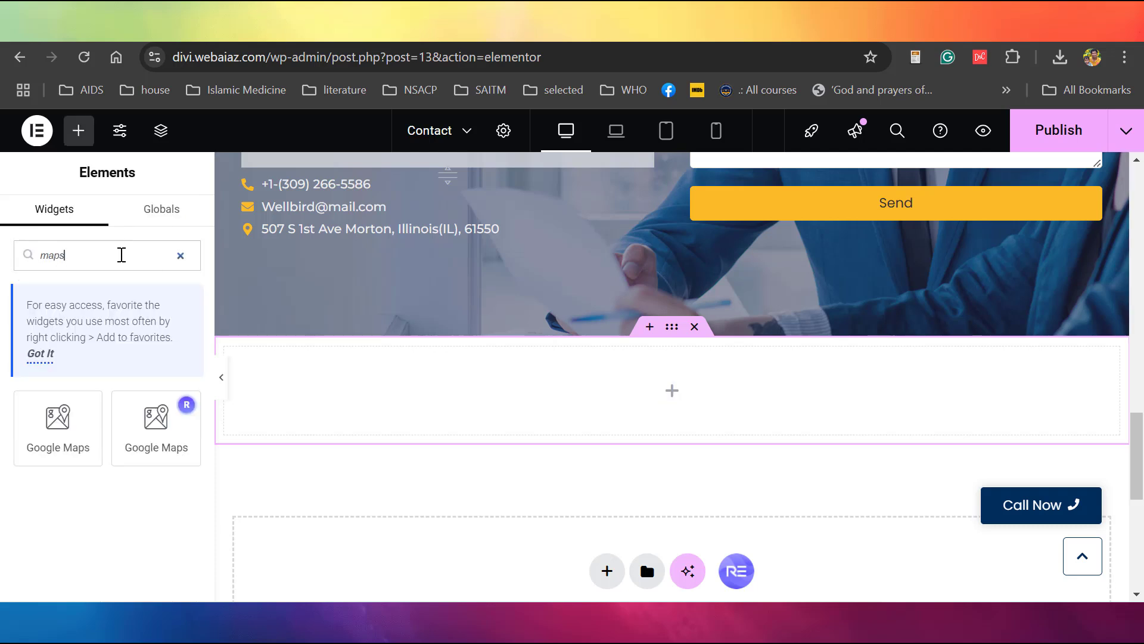
drag(66, 426, 647, 416)
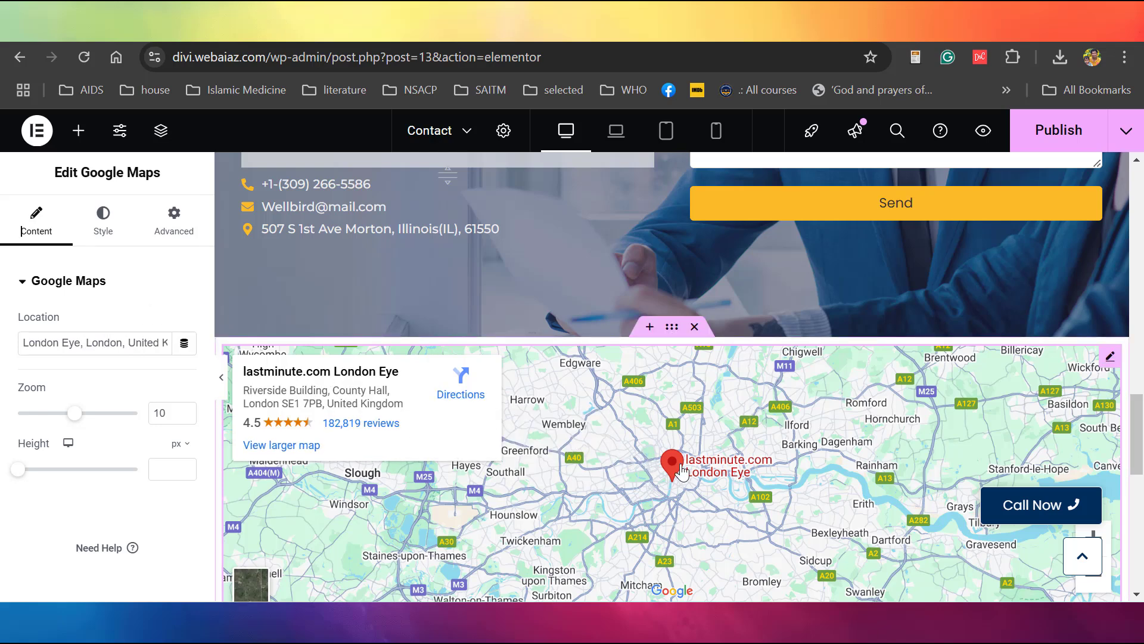
Publish the Contact page's changes and open the live Contact page.
scroll(672, 375, down, 4)
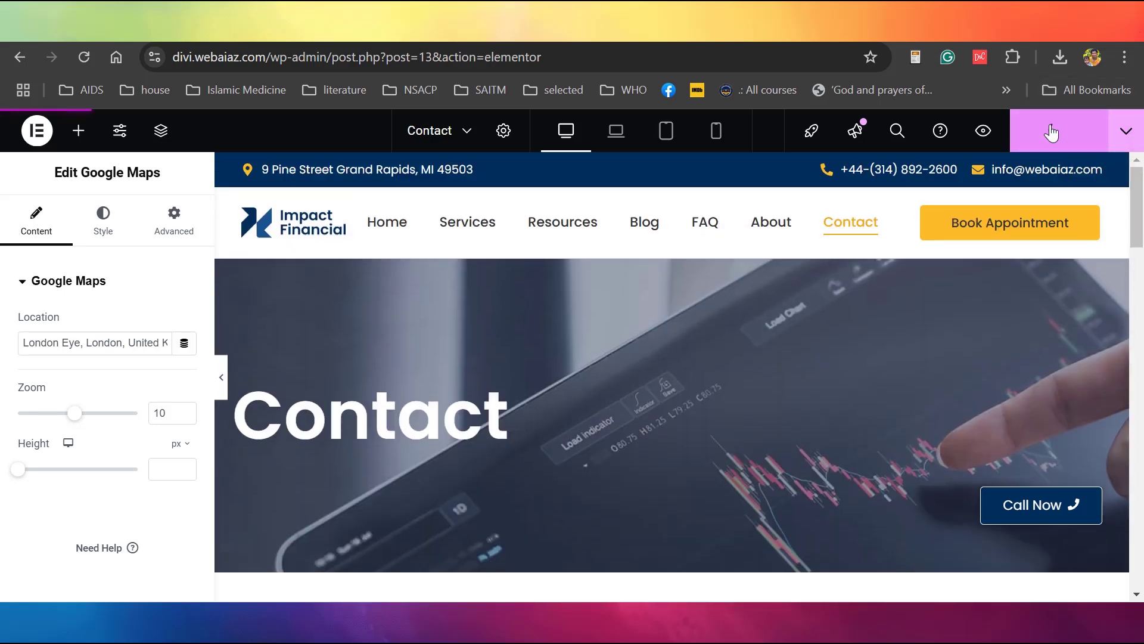
key(ctrl+Tab)
click(772, 208)
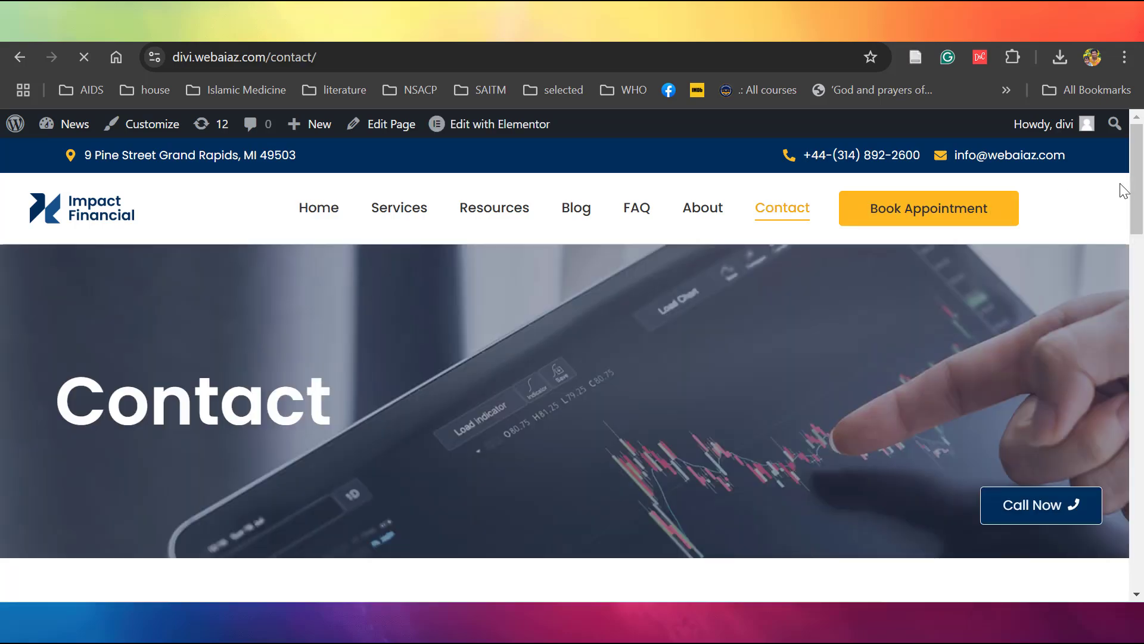
mouse_move(1137, 191)
mouse_down()
mouse_move(1137, 539)
mouse_move(1143, 170)
mouse_up()
Open the Offcanvas template in the Elementor editor and bring its Contact Us form into view.
mouse_move(462, 125)
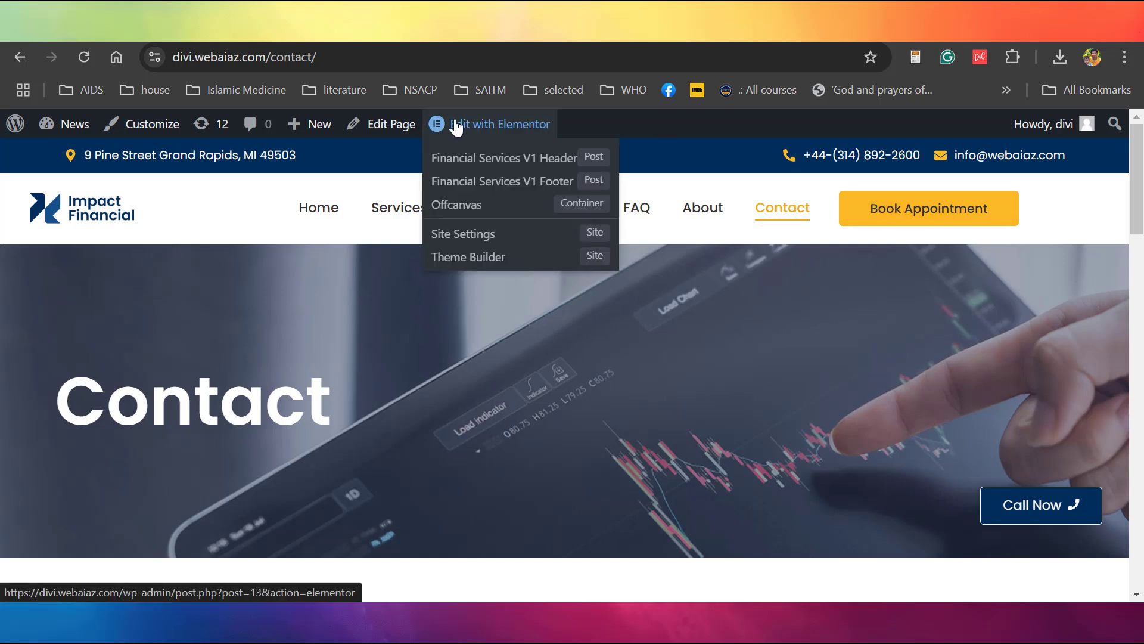
click(457, 206)
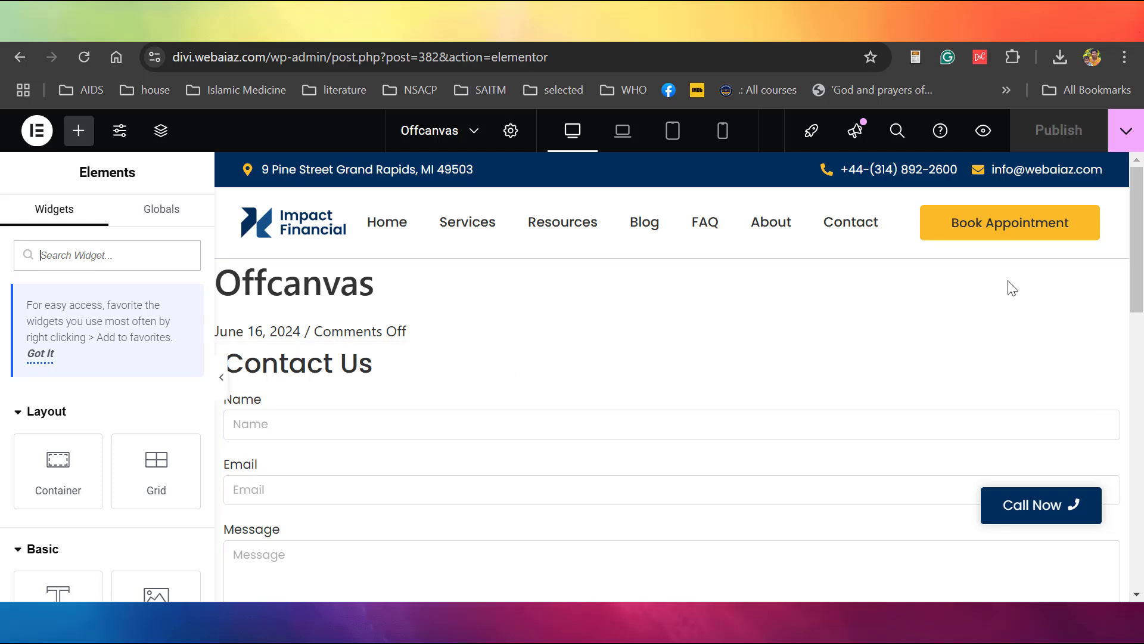
drag(1132, 257, 1132, 288)
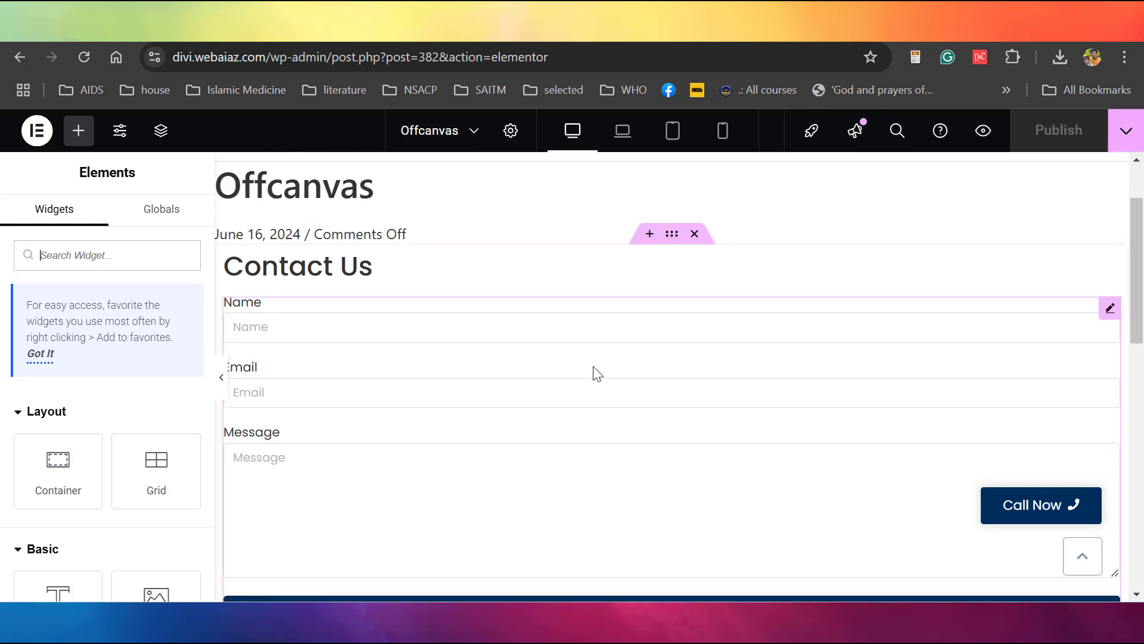